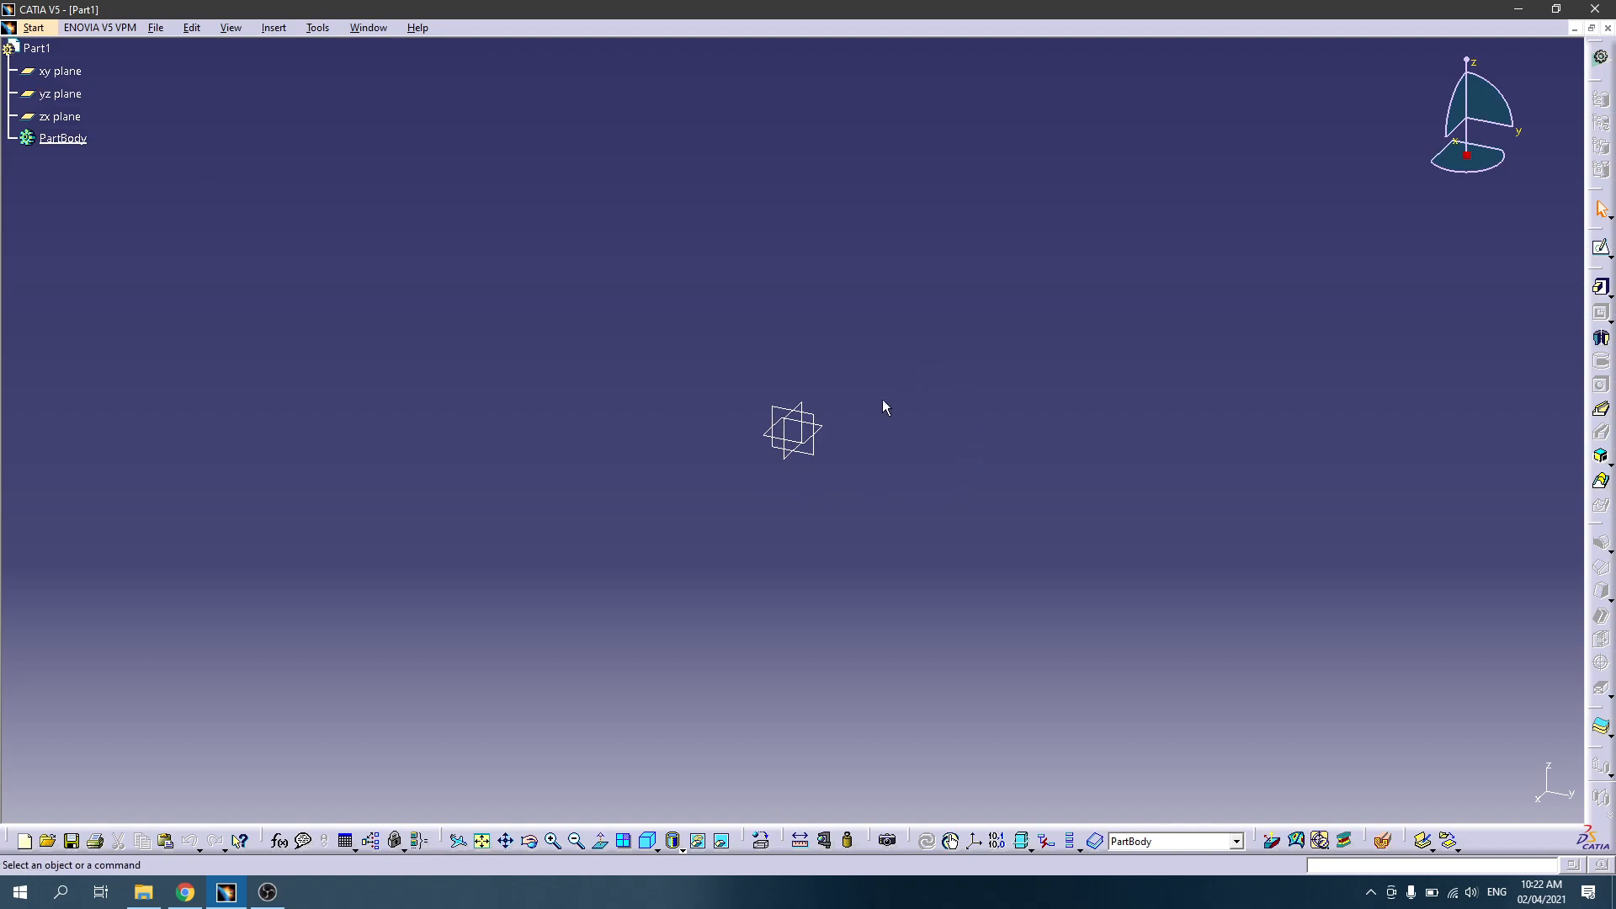
Step: Start a sketch on the yz plane and dock the floating sketch toolbars above the drawing area
left_click(810, 446)
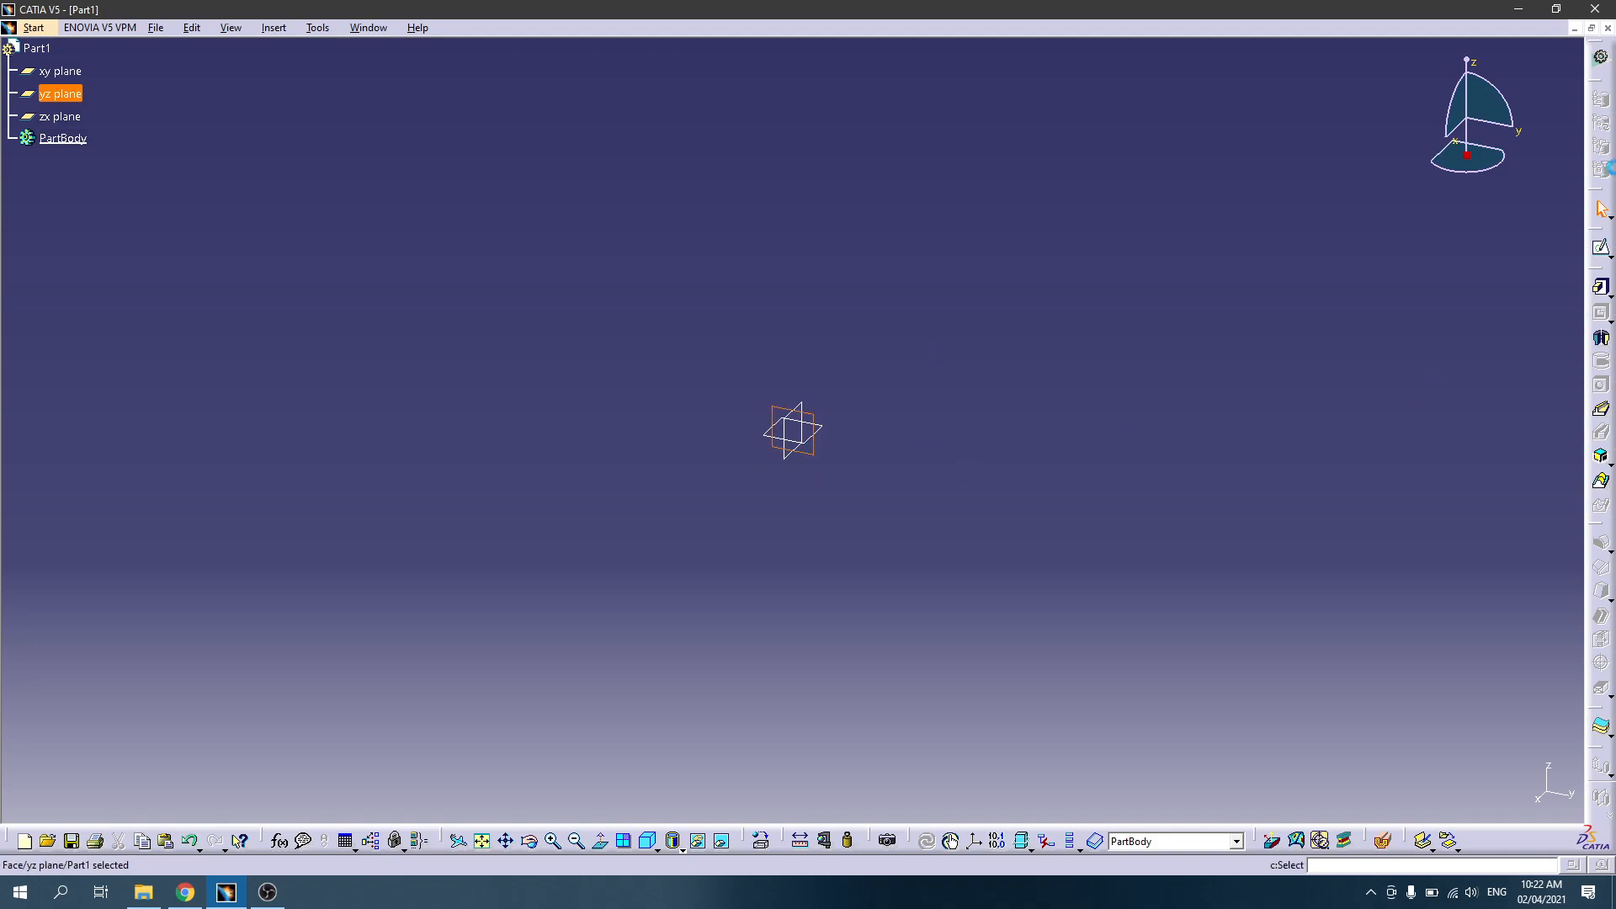
left_click(1602, 250)
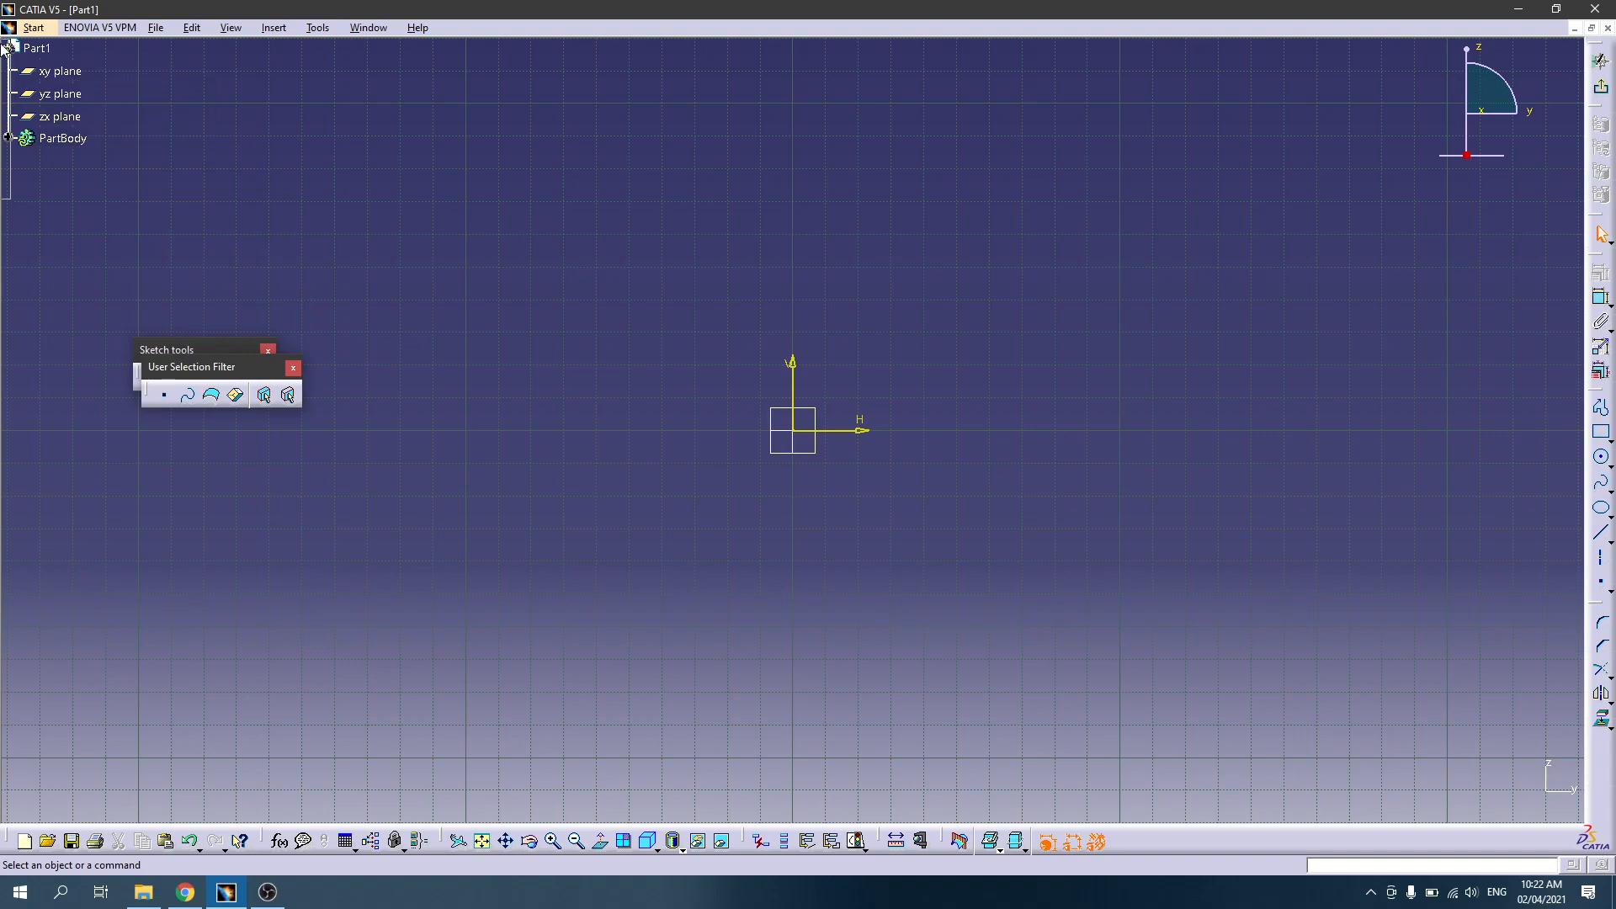
left_click_drag(22, 34, 22, 36)
mouse_move(175, 346)
left_mouse_down()
mouse_move(211, 190)
mouse_move(207, 45)
left_mouse_up()
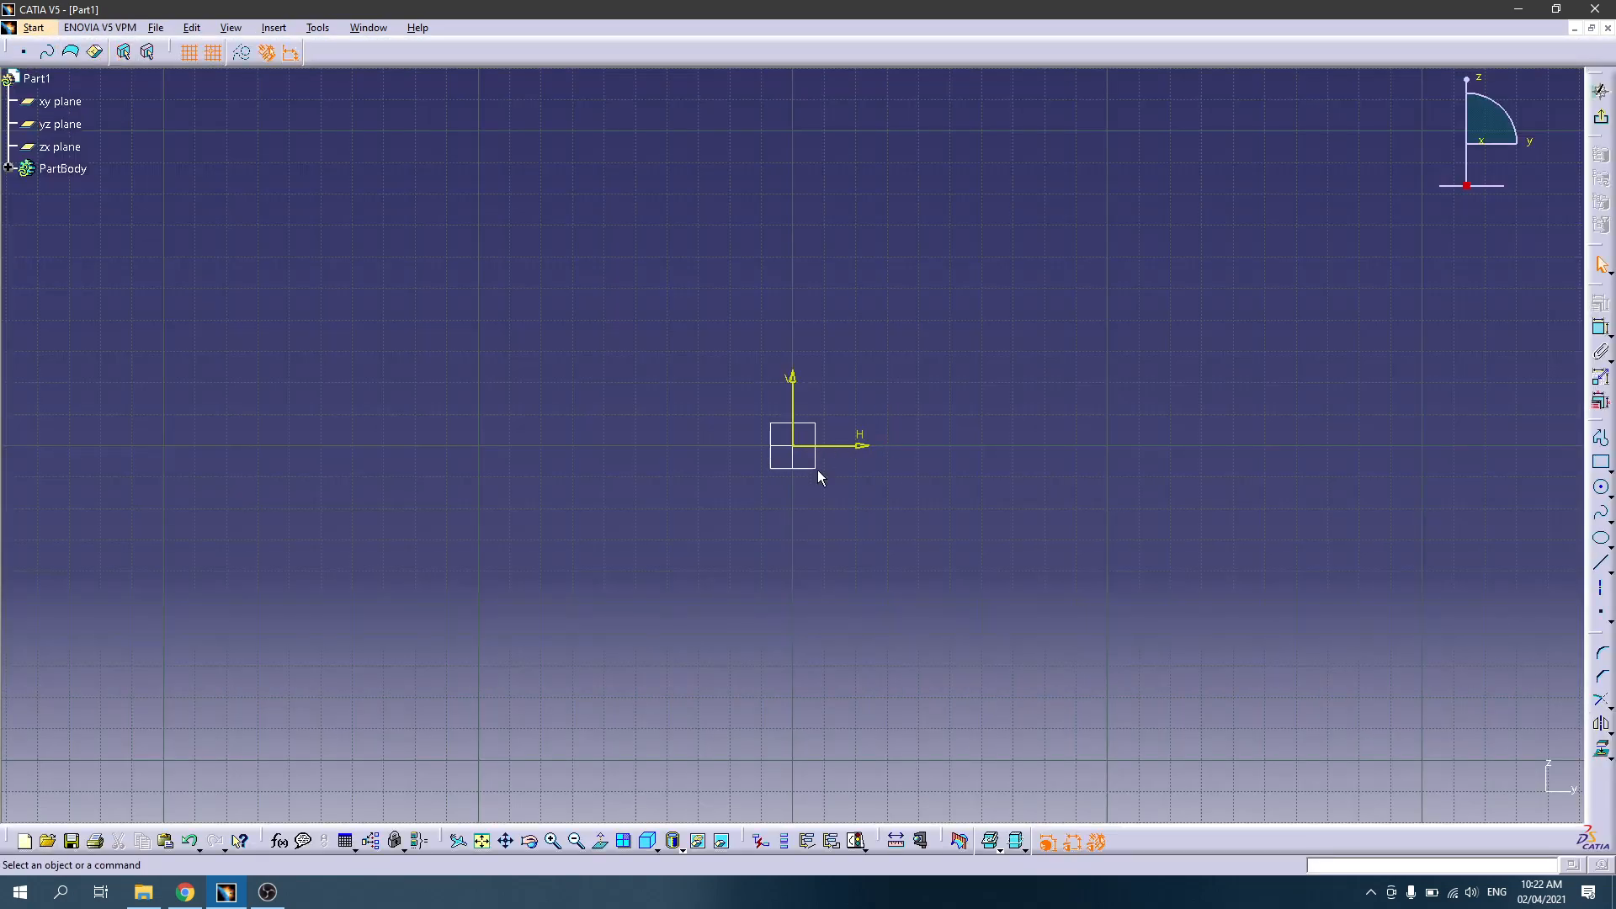
Step: Draw a circle centred on the sketch origin with a diameter of about 179 mm
left_click(1601, 488)
left_click(792, 445)
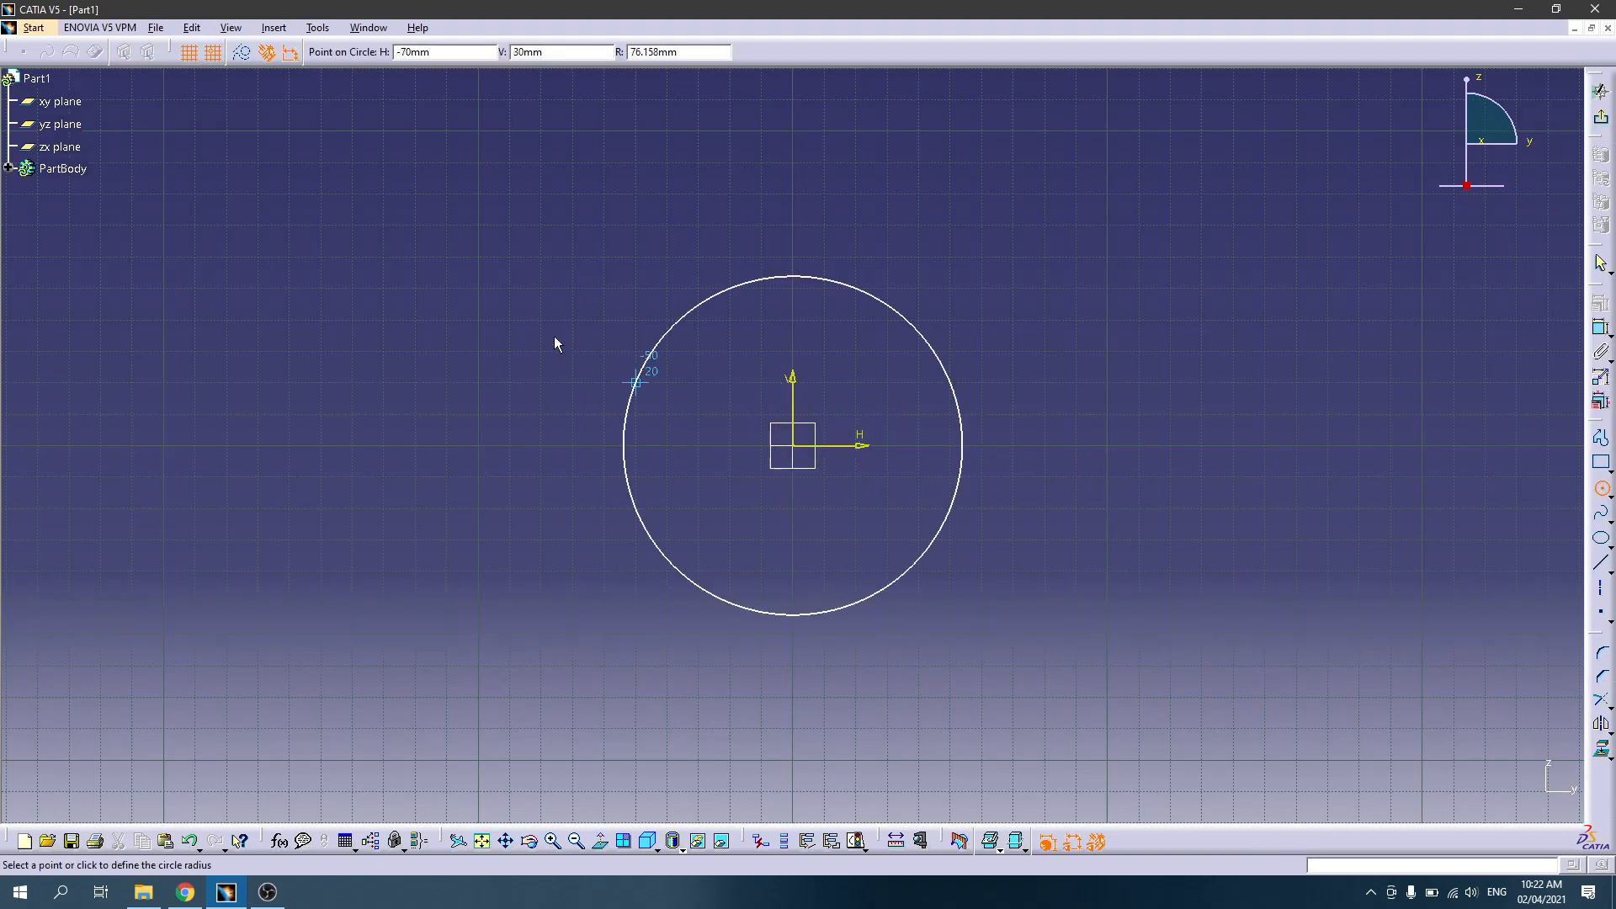
left_click(542, 320)
left_click(1263, 432)
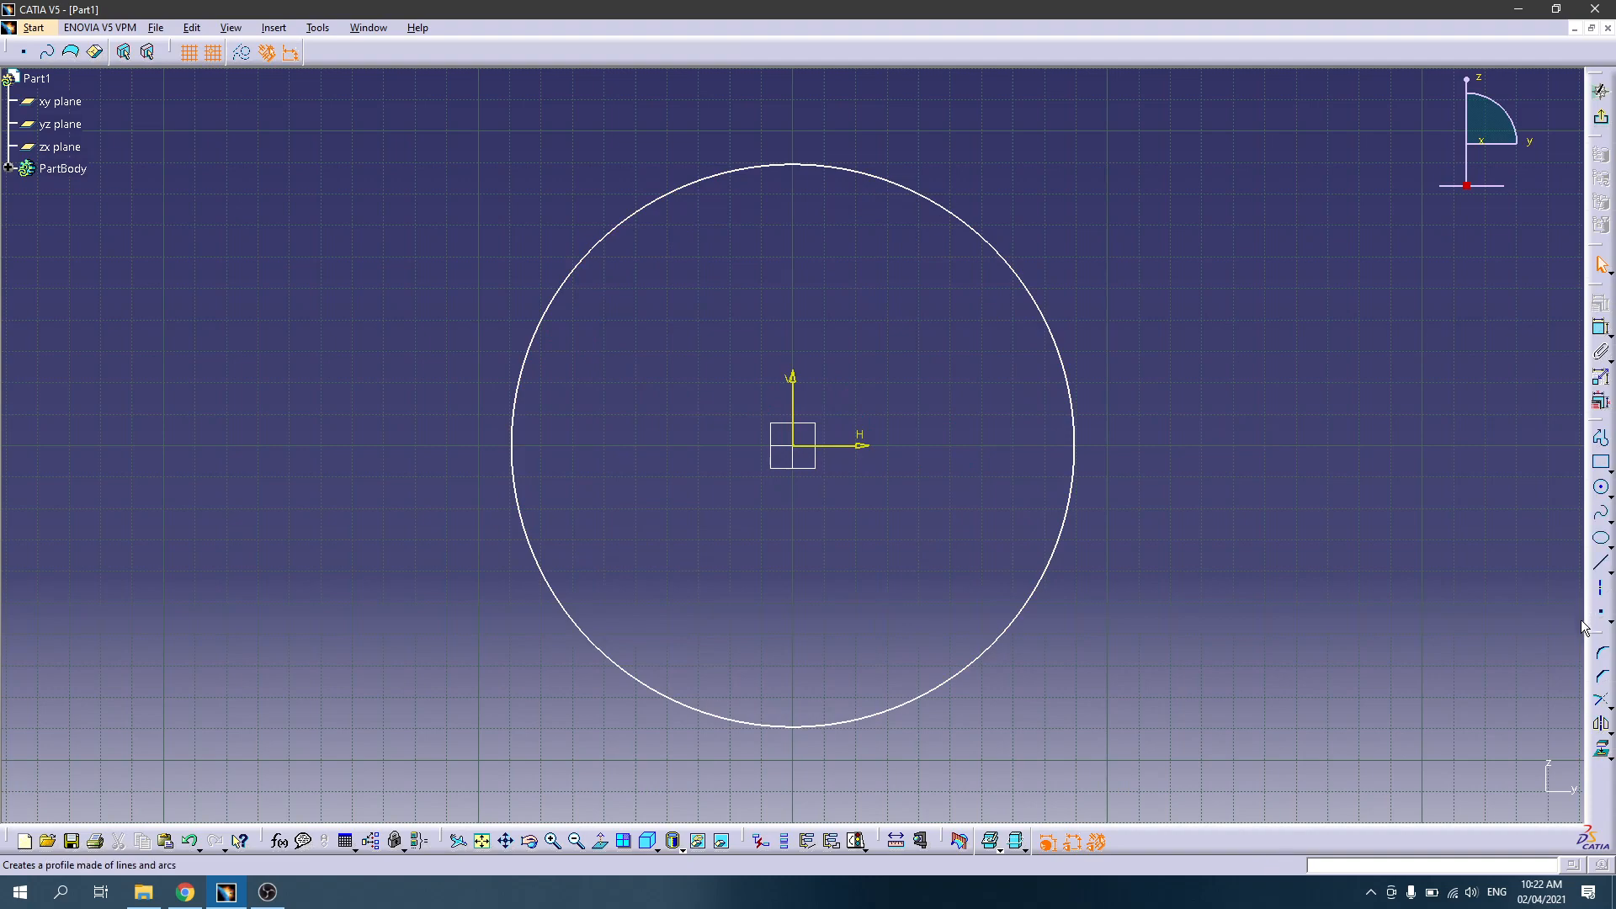
Step: Constrain the circle's diameter to 200 mm
left_click(1601, 328)
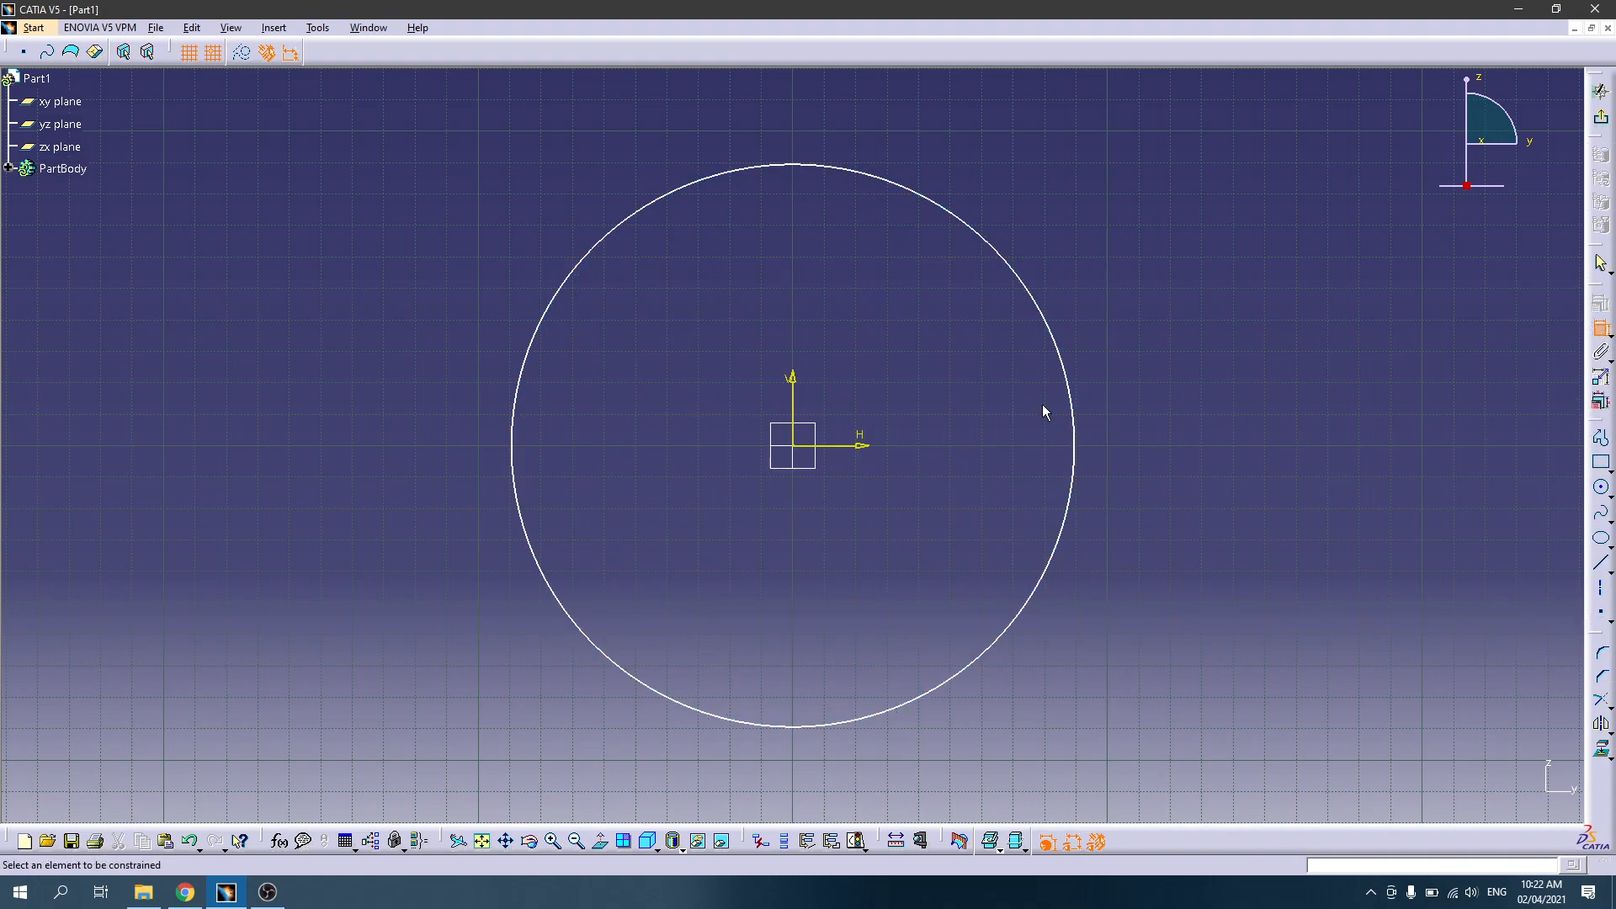
left_click(1070, 396)
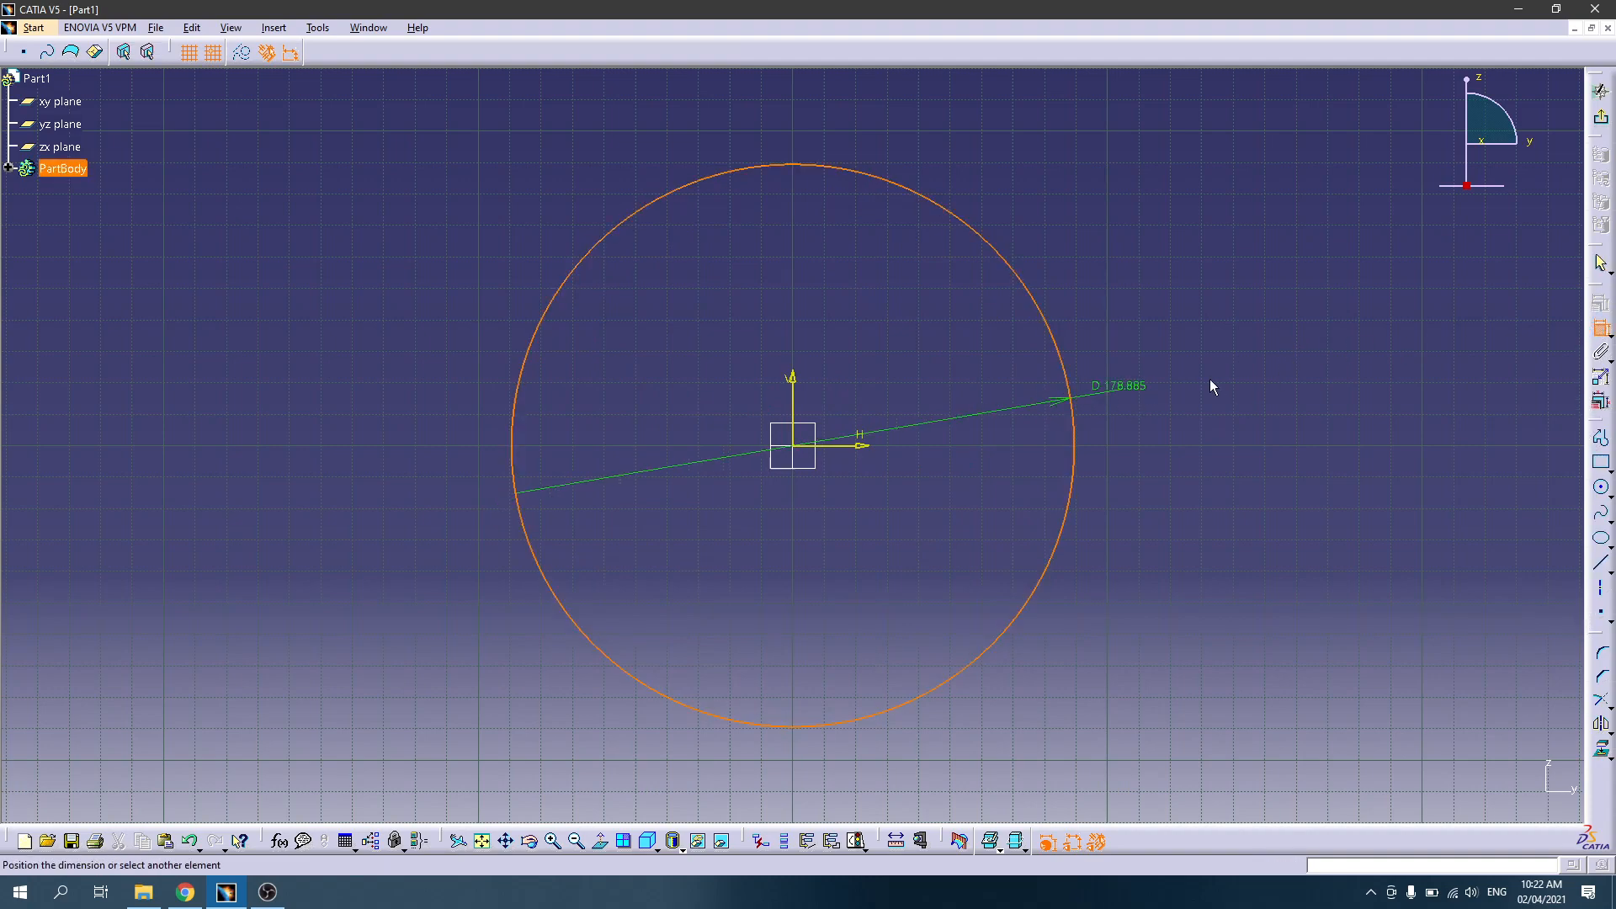
double_click(1305, 394)
type("2")
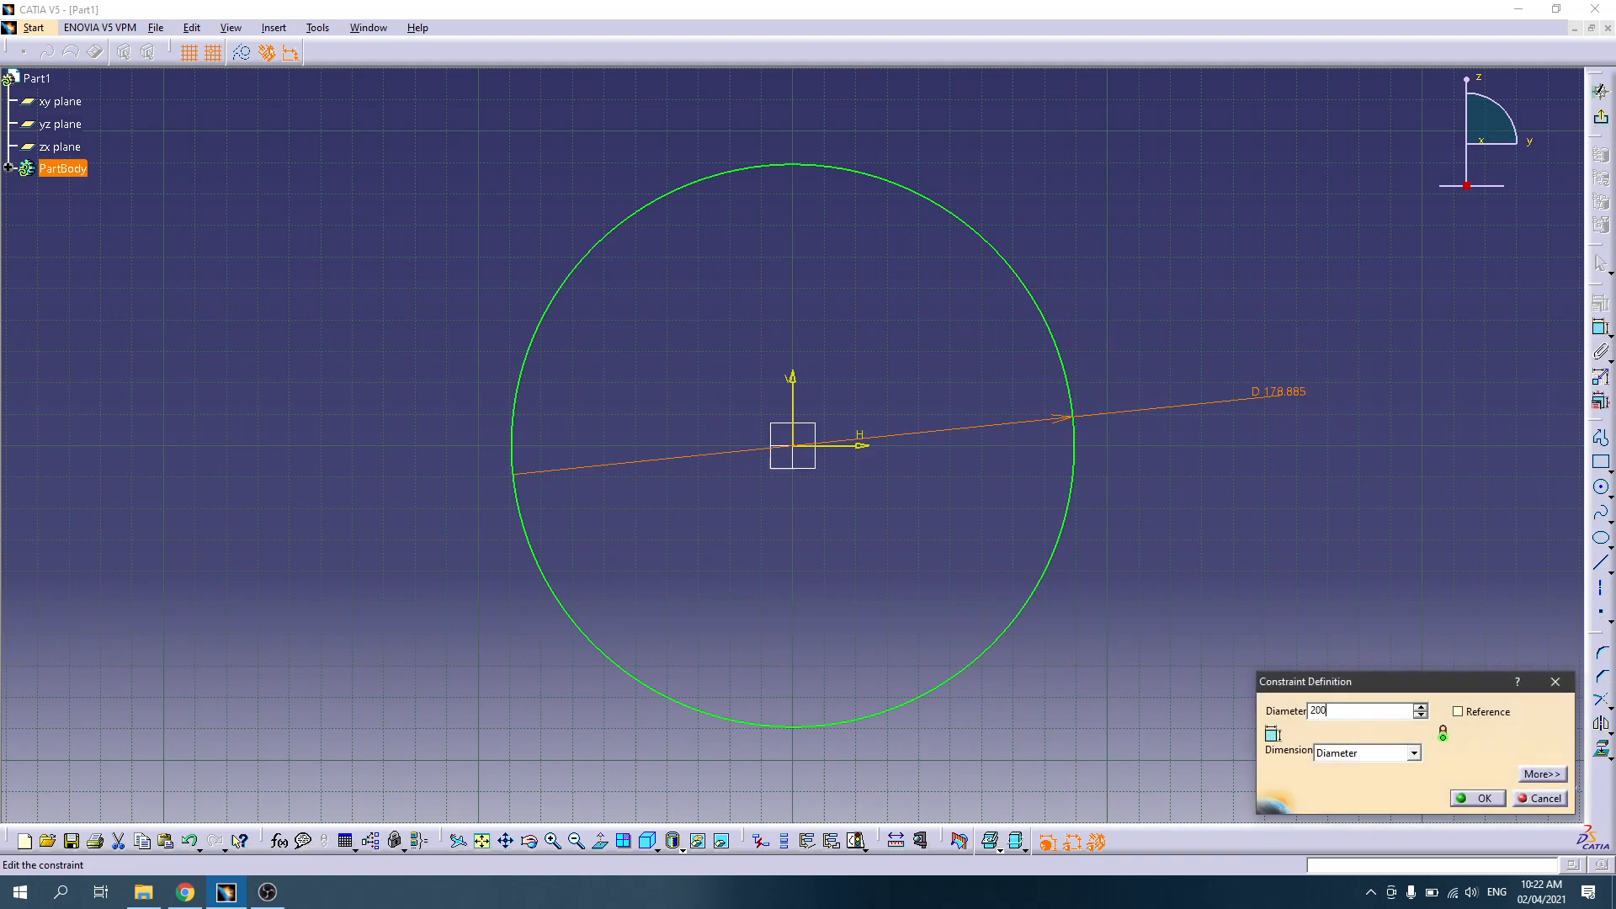
type("00")
key("Return")
left_click(1350, 458)
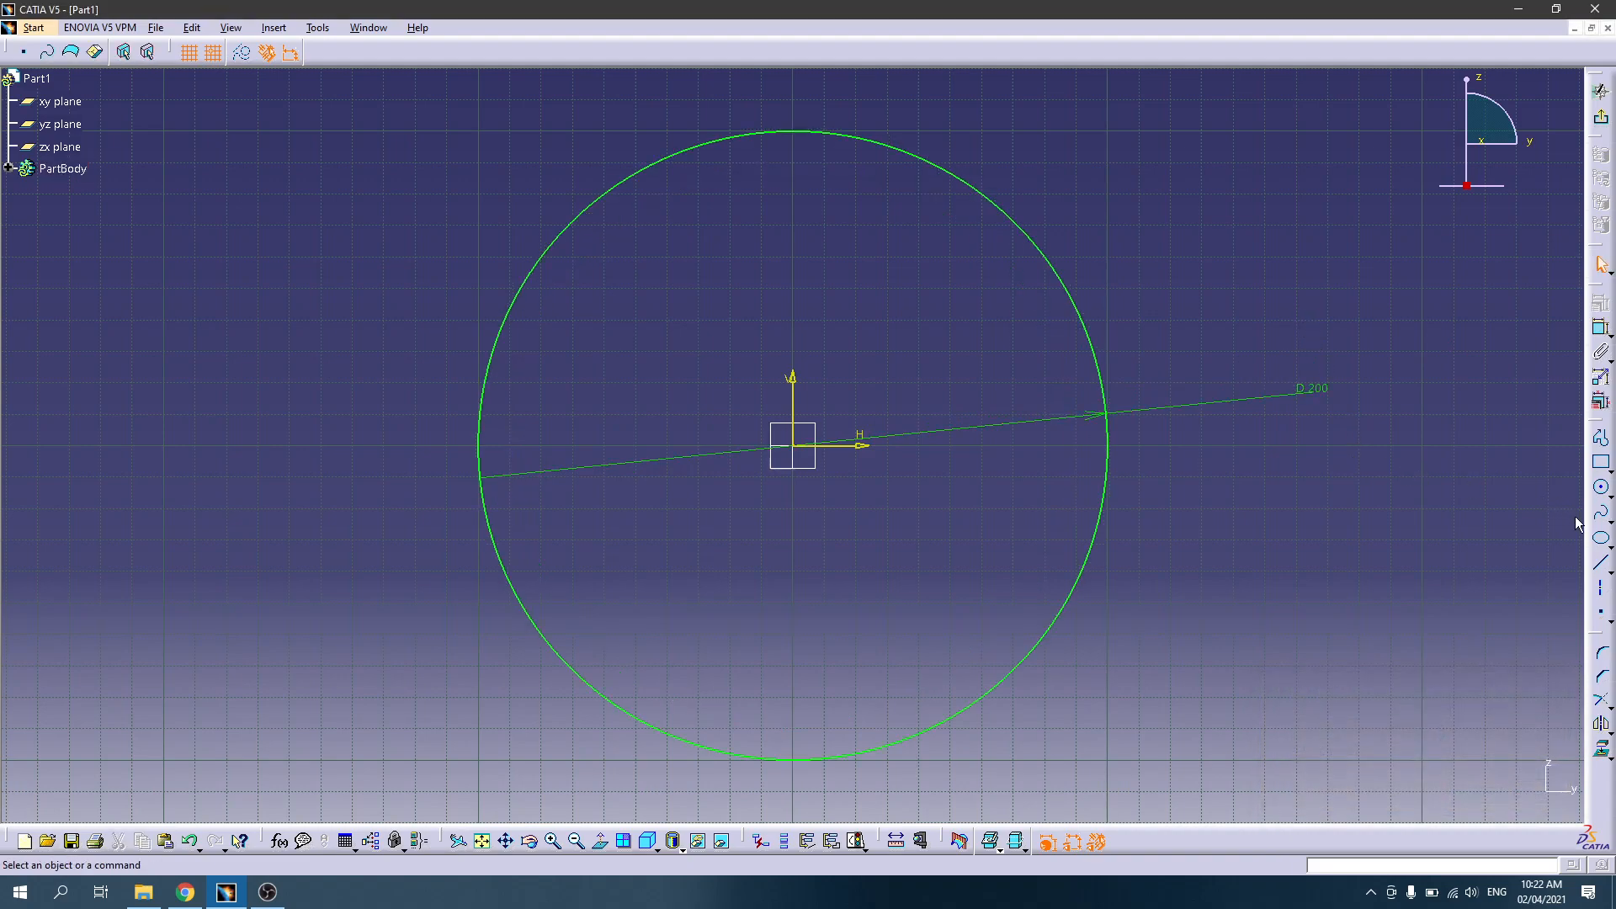
Step: Draw a horizontal line through the origin, spanning the circle from one edge to the other
left_click(1601, 563)
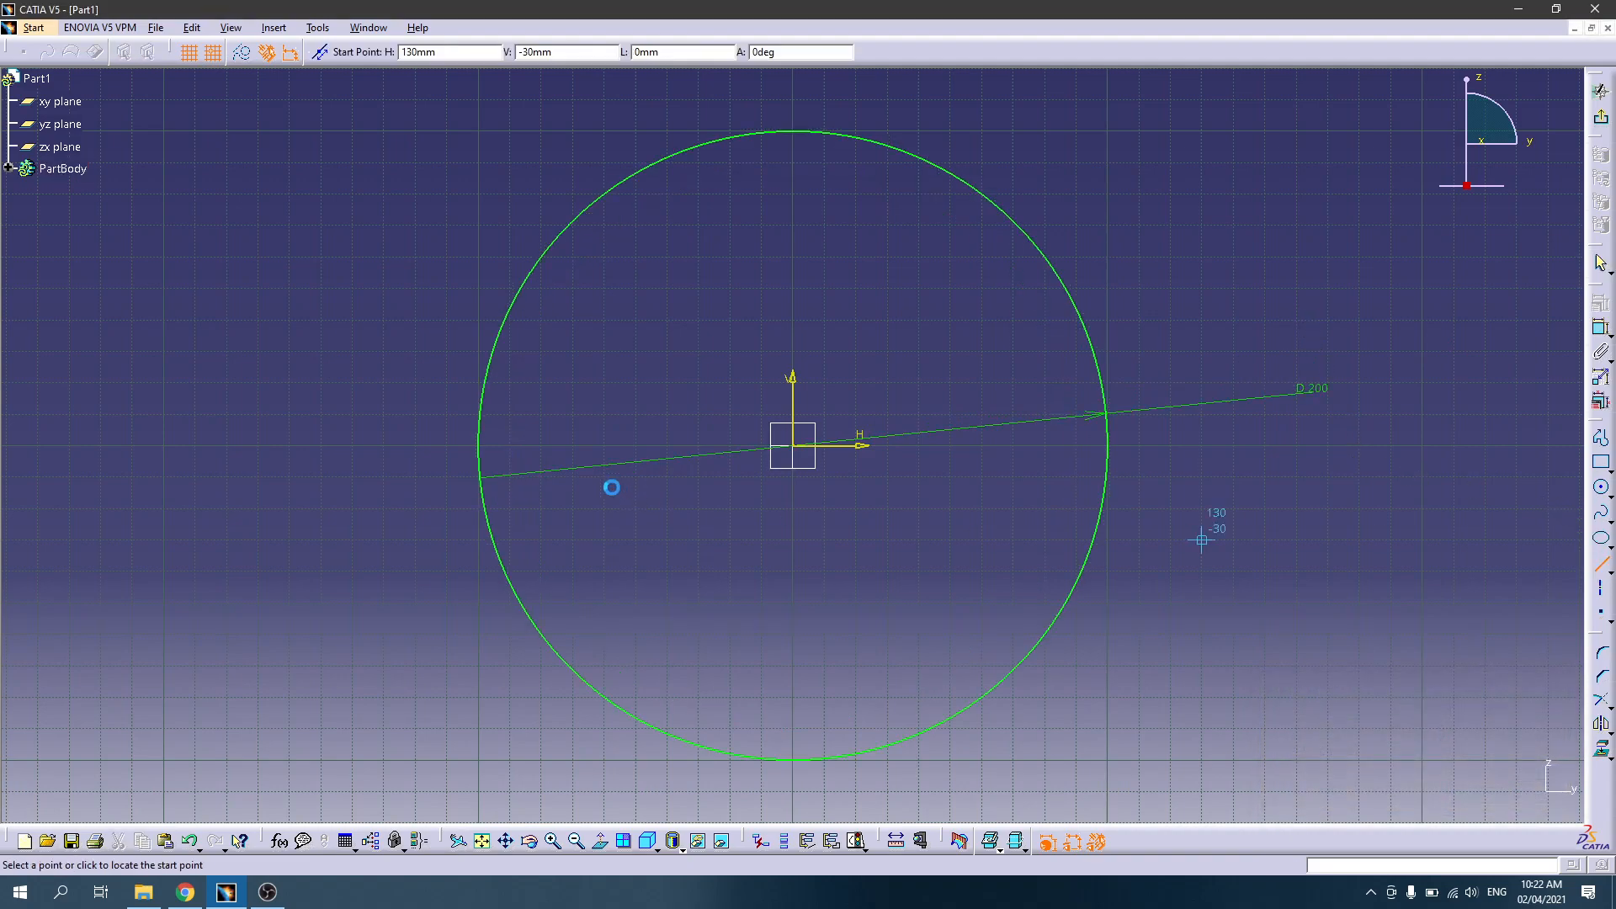
left_click(479, 445)
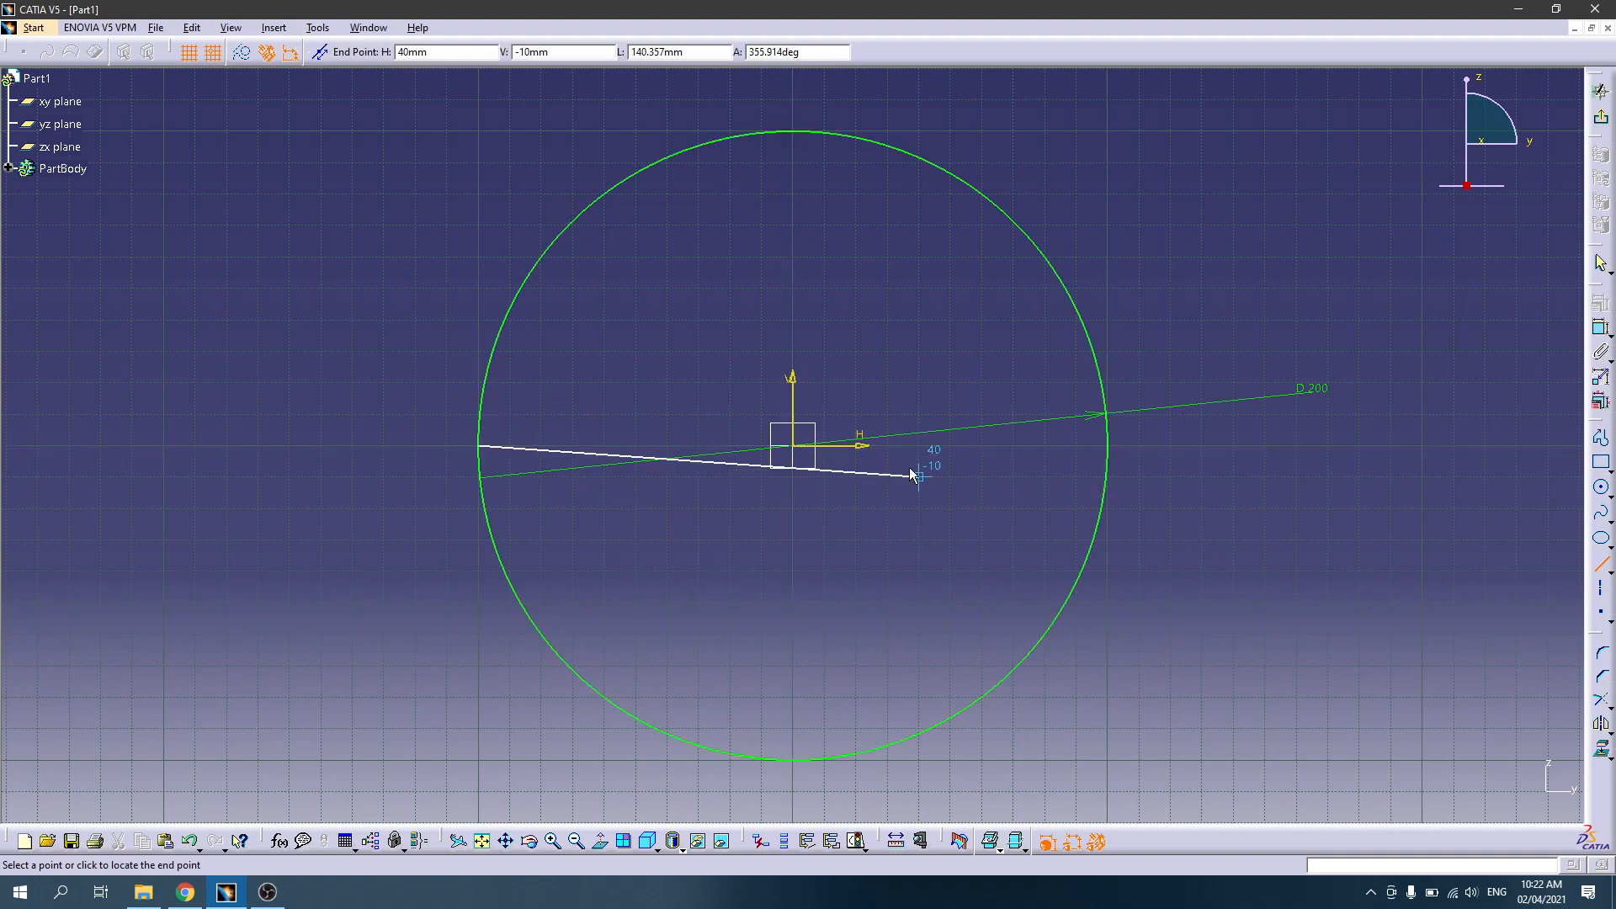
left_click(1113, 447)
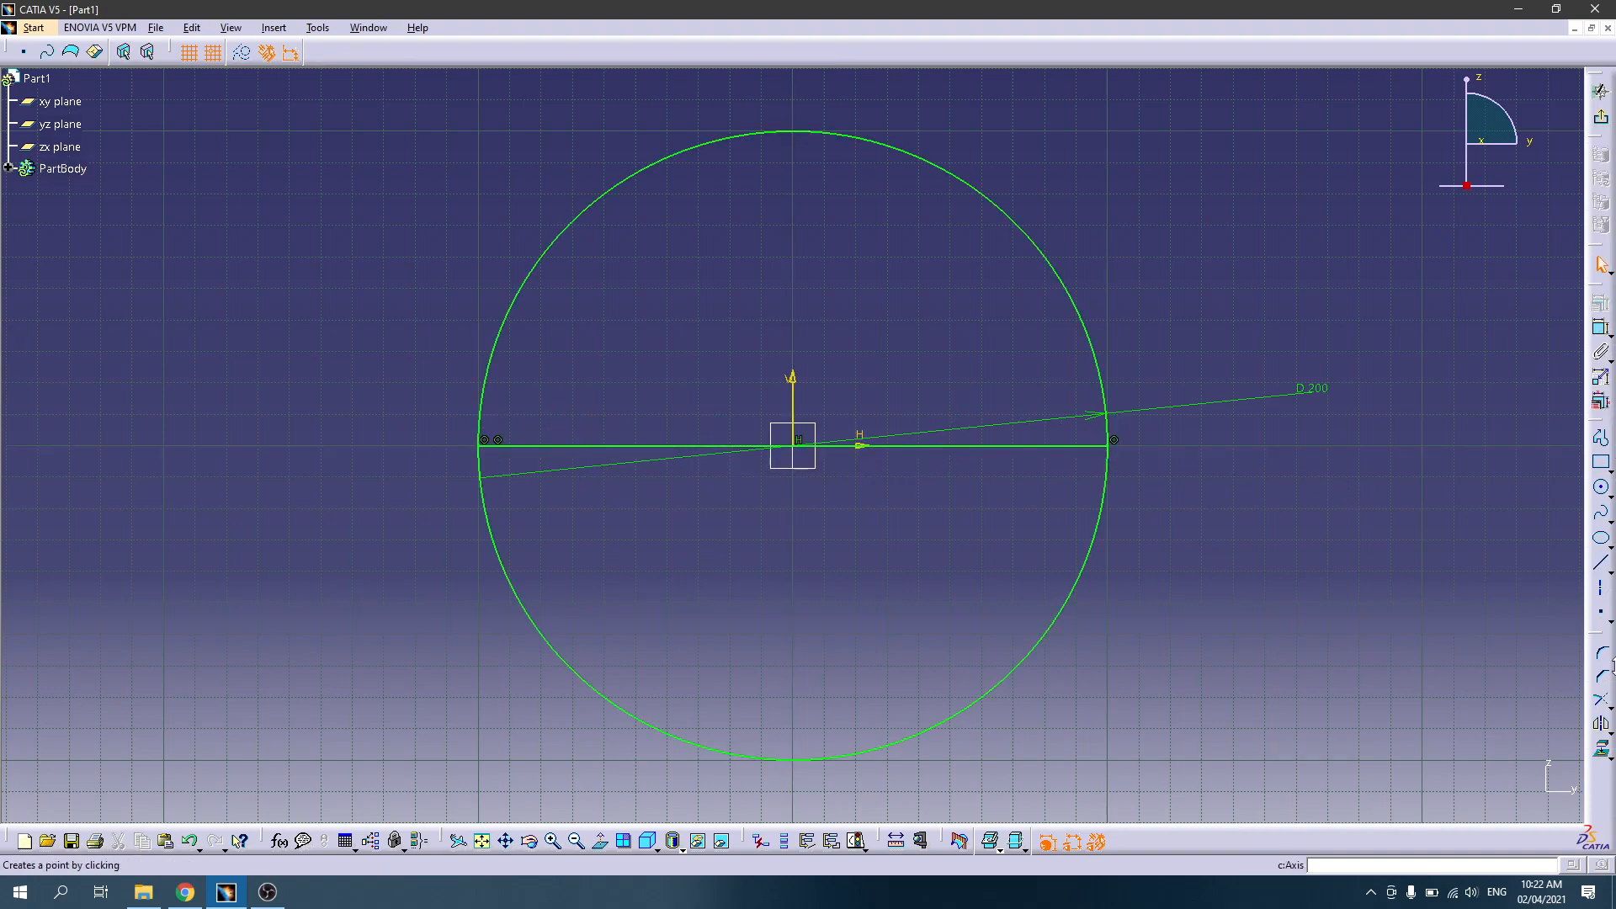
Step: Remove the lower half of the circle with Quick Trim and exit the sketch
left_click(1610, 737)
left_click(1611, 708)
left_click(1554, 724)
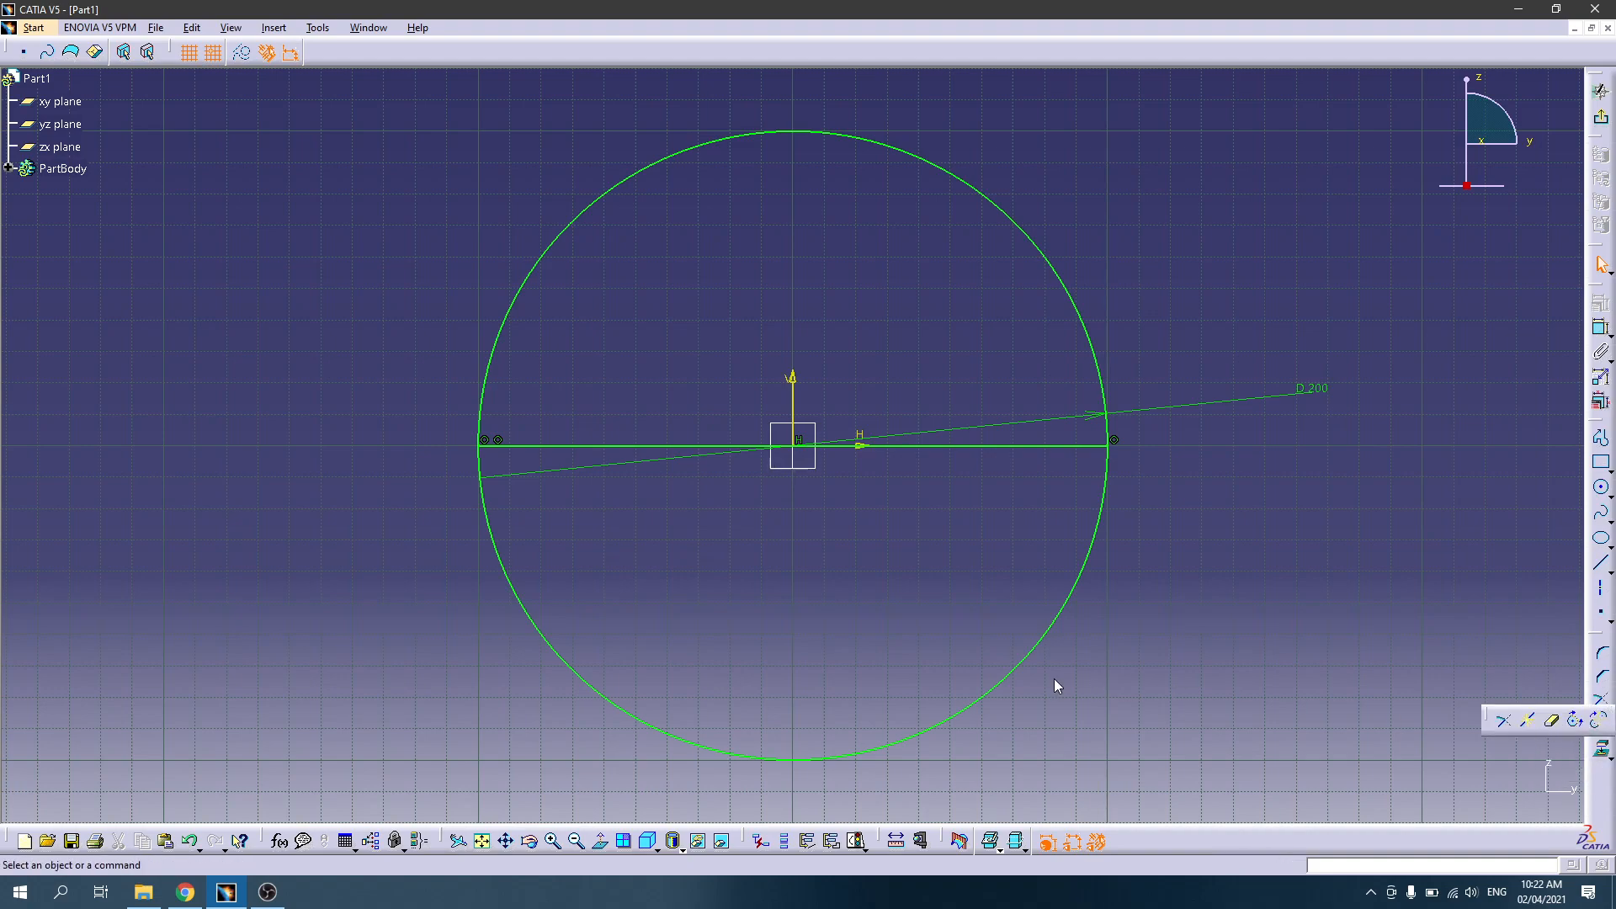
left_click(1001, 690)
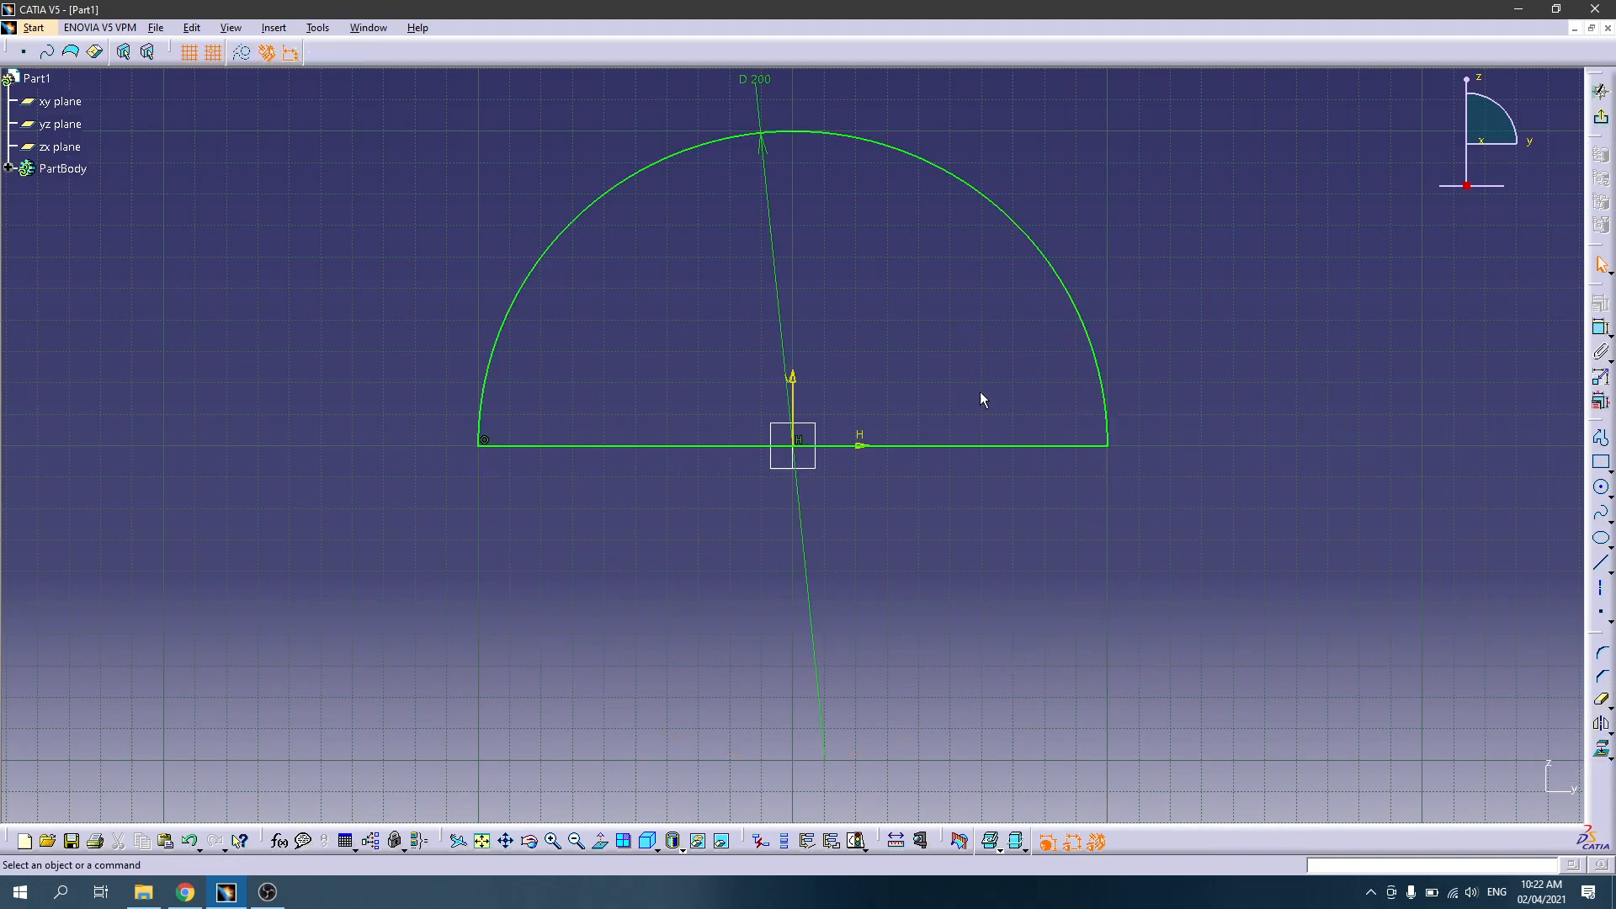
middle_click(930, 350)
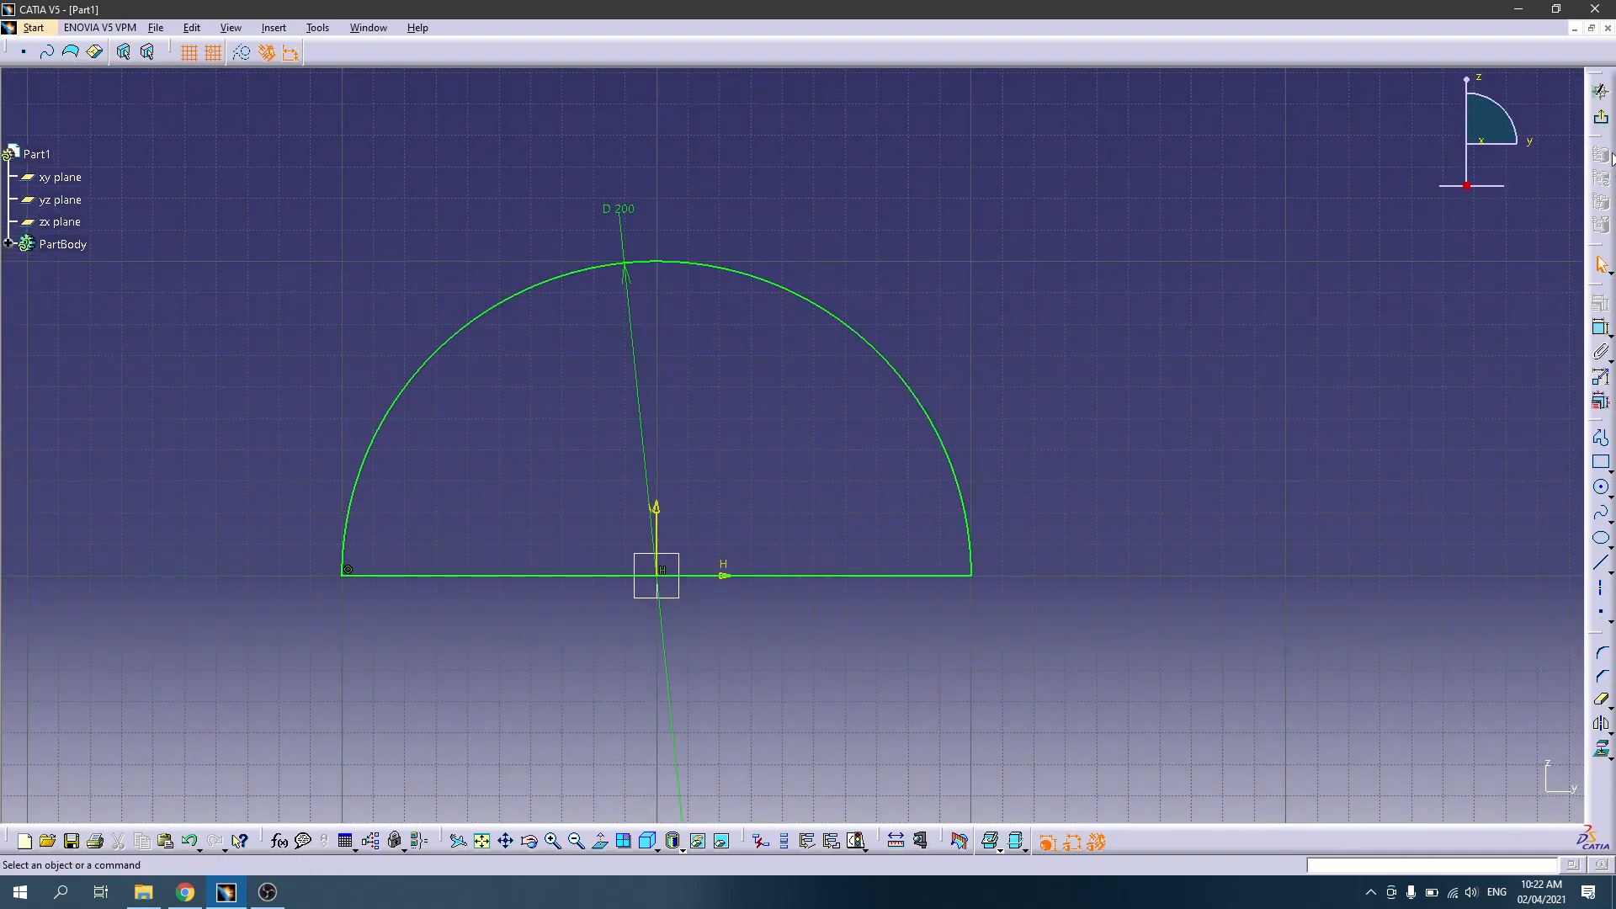
left_click(1598, 126)
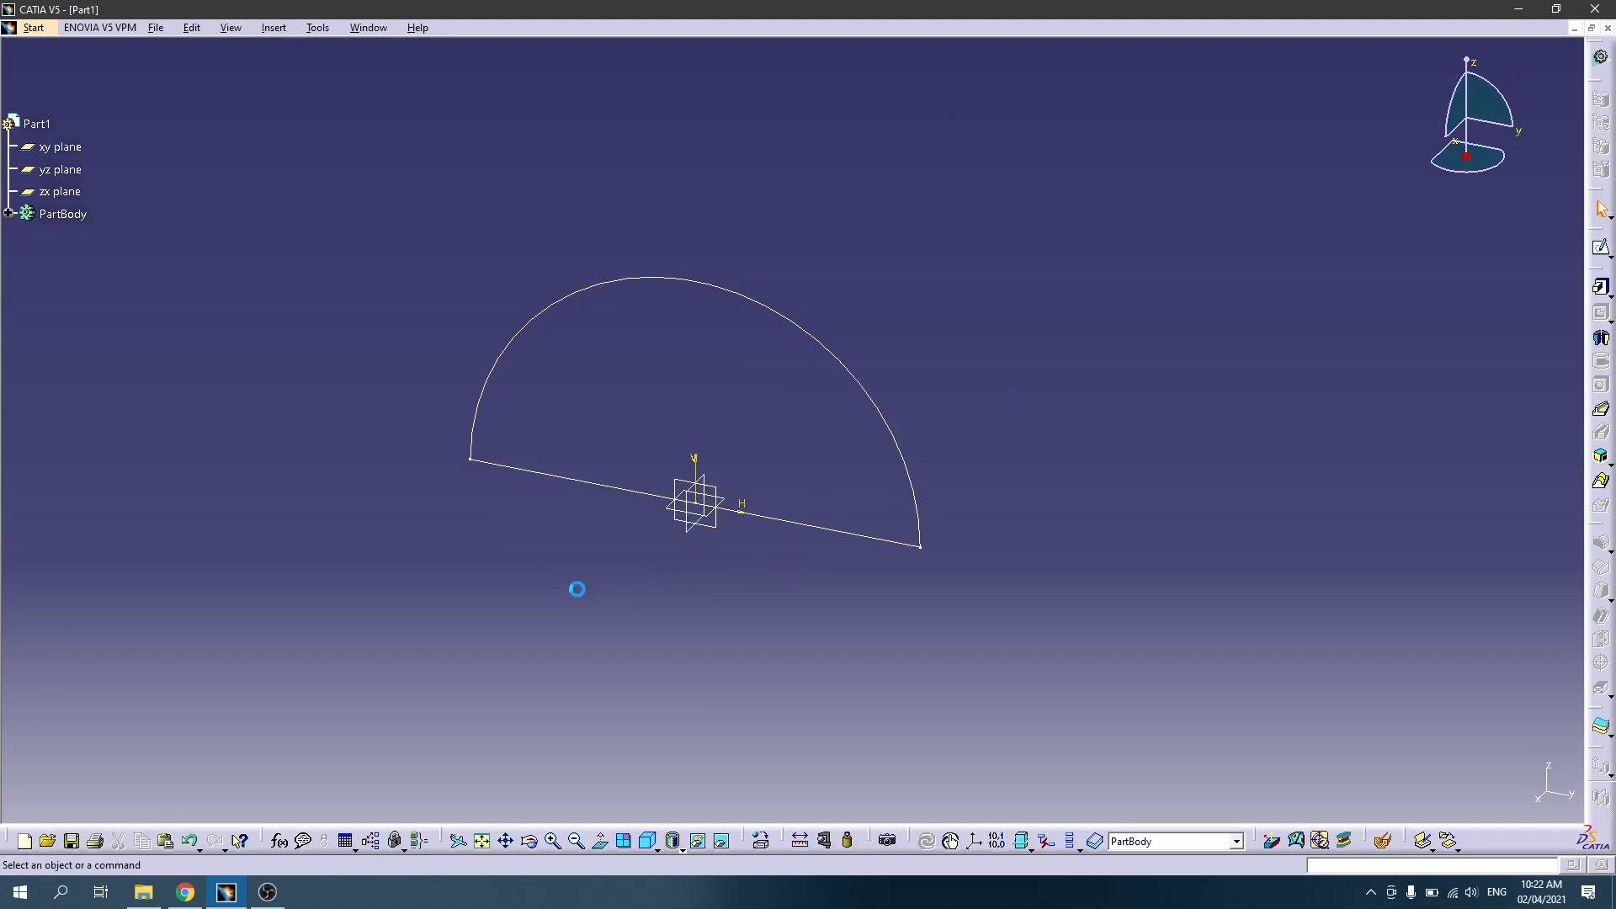
middle_click_drag(534, 549, 665, 295)
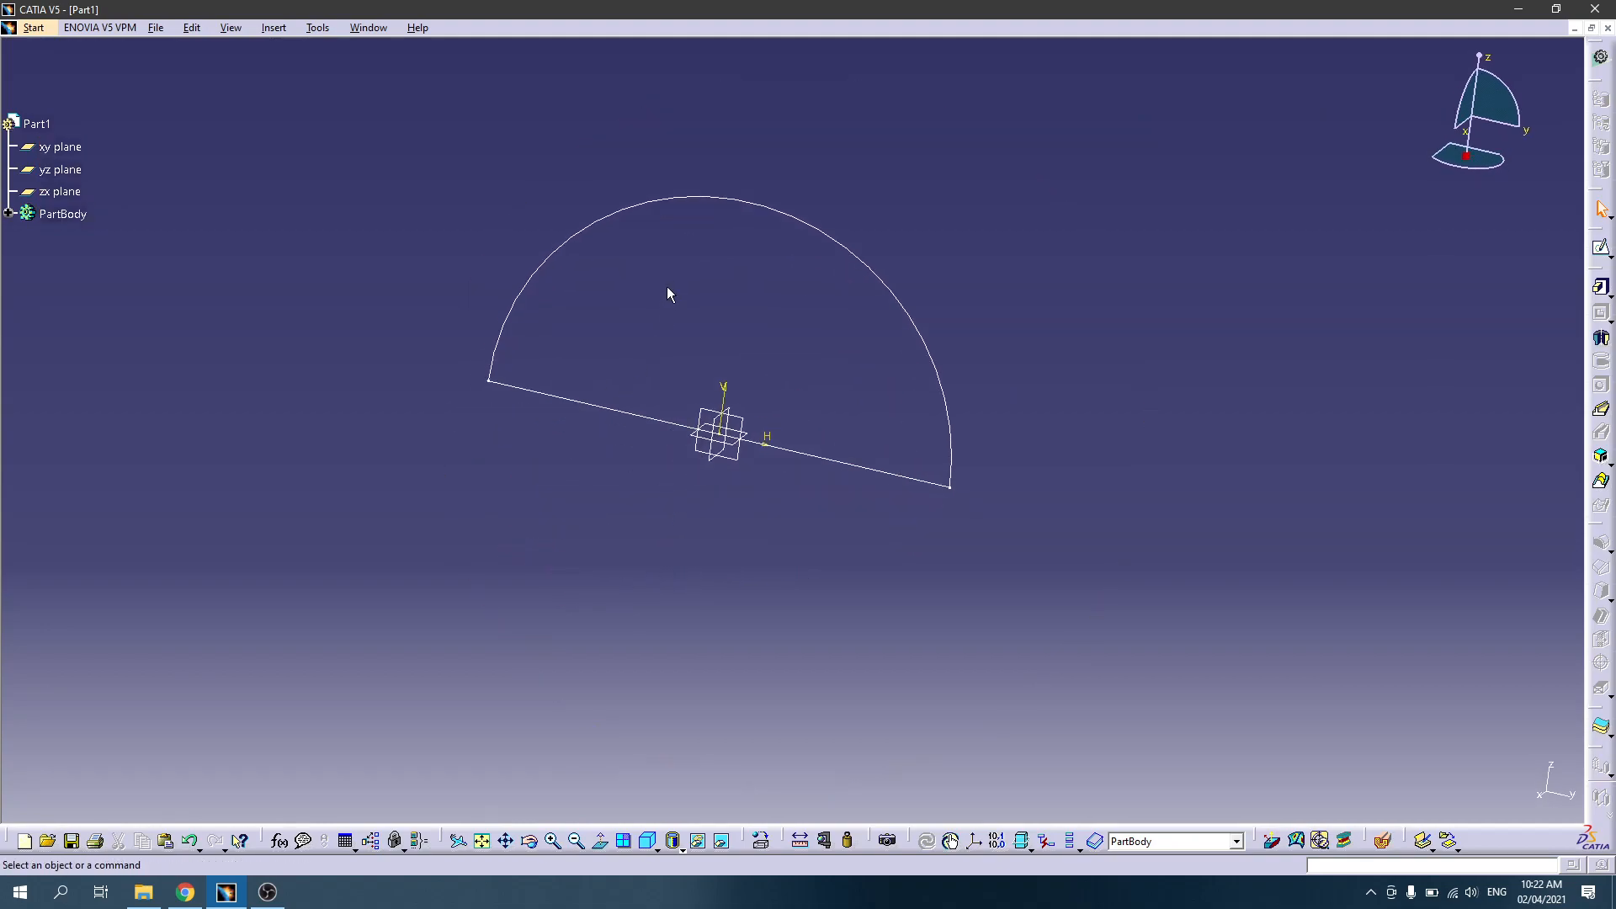
middle_click(656, 509)
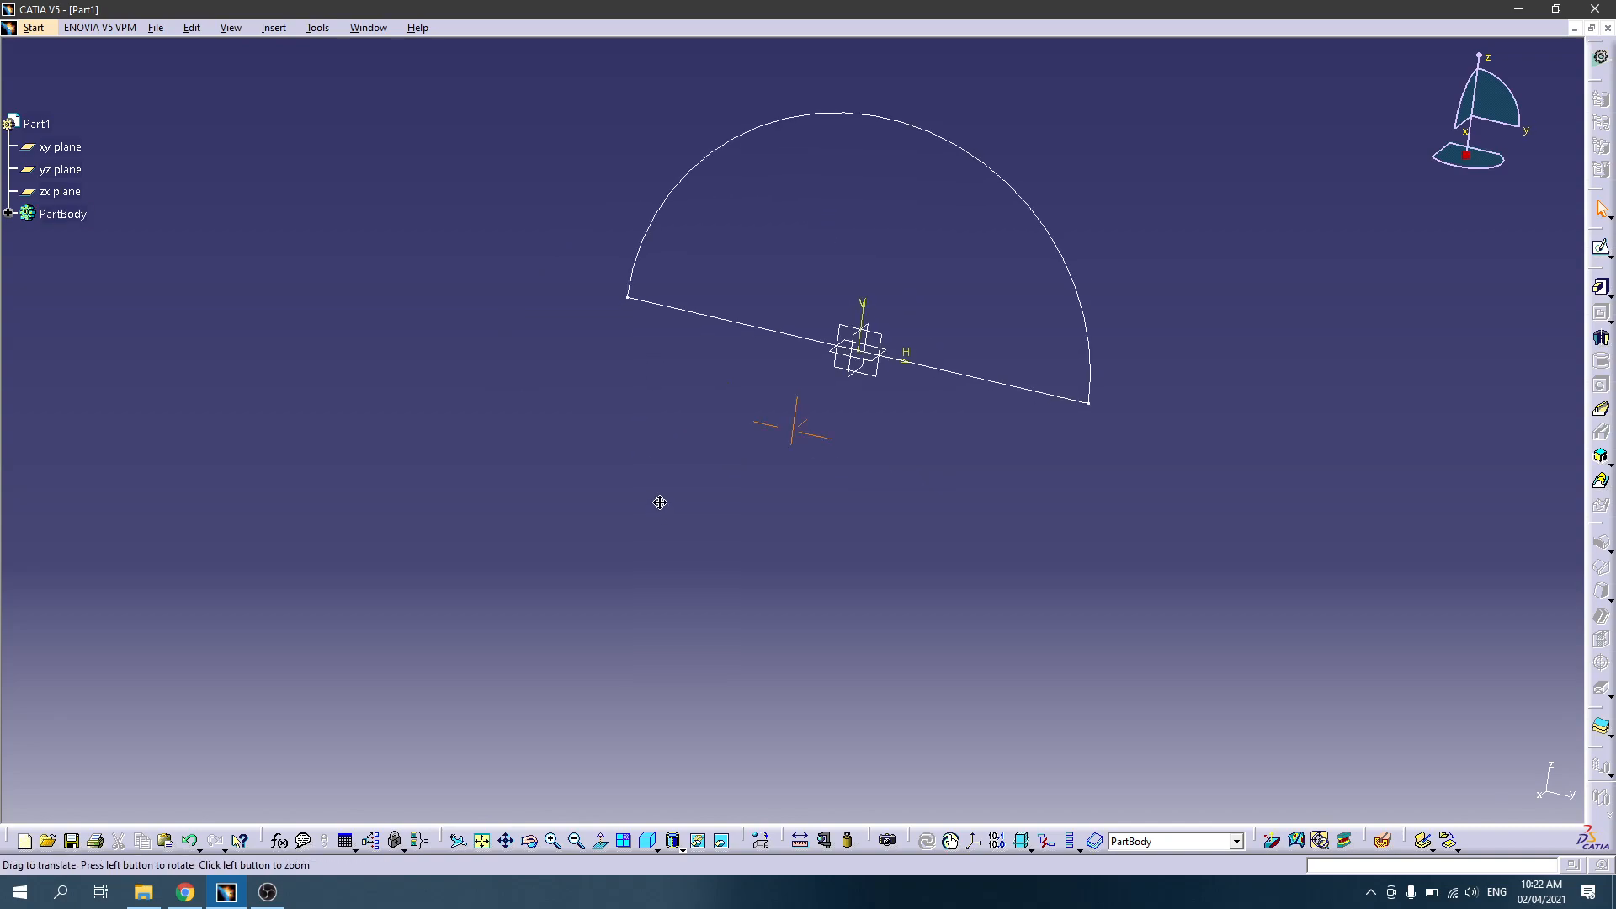
middle_click(774, 493)
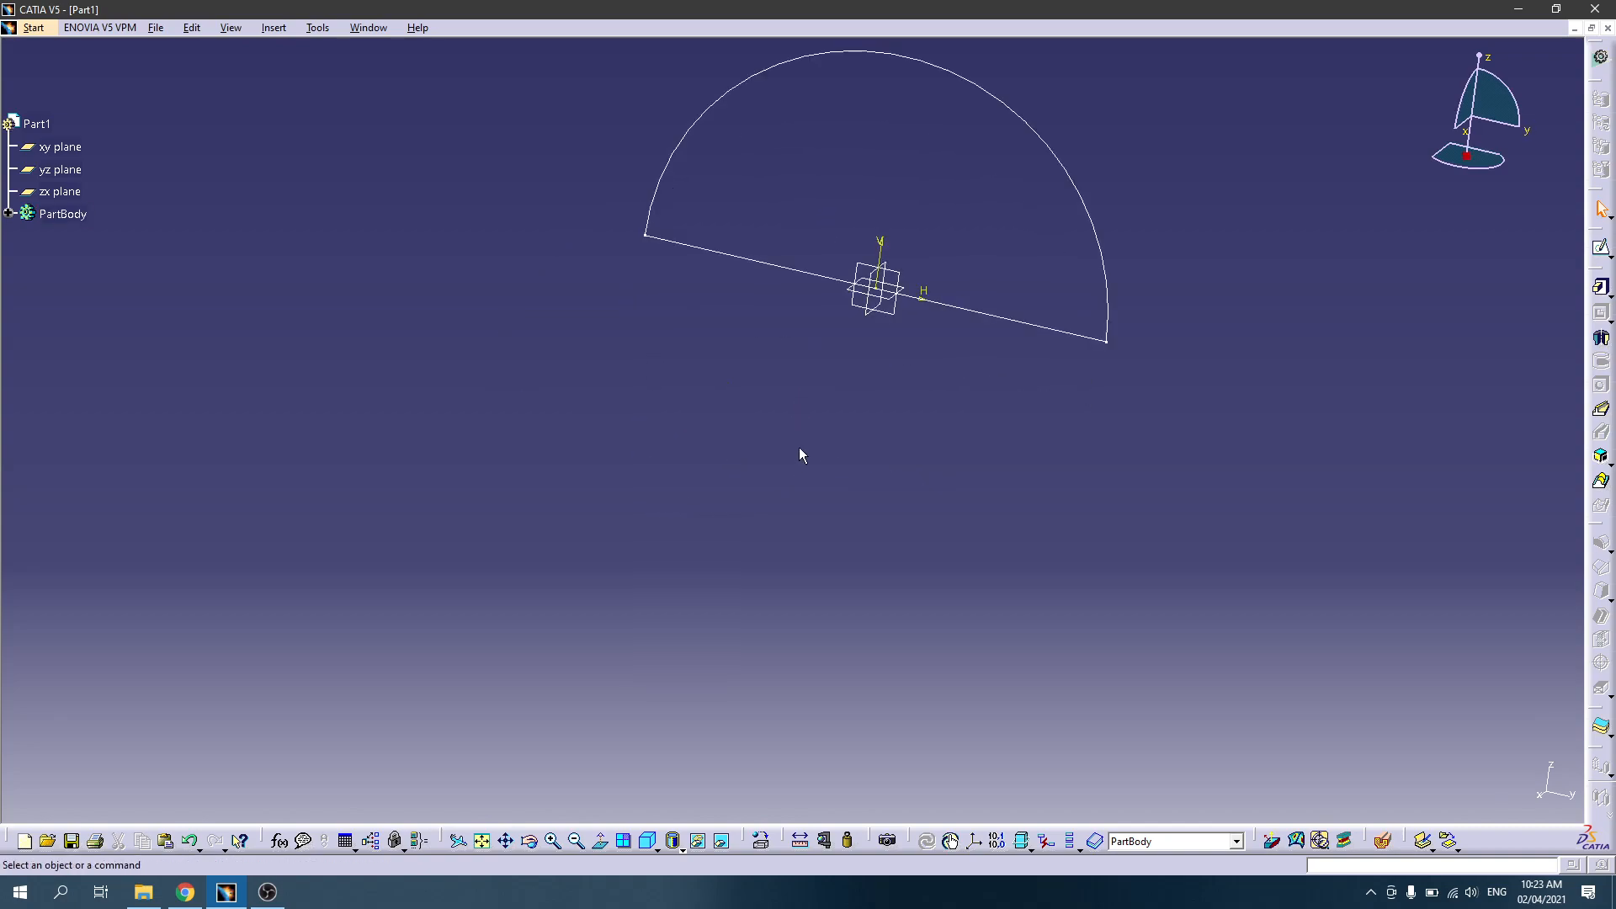
middle_click(798, 361)
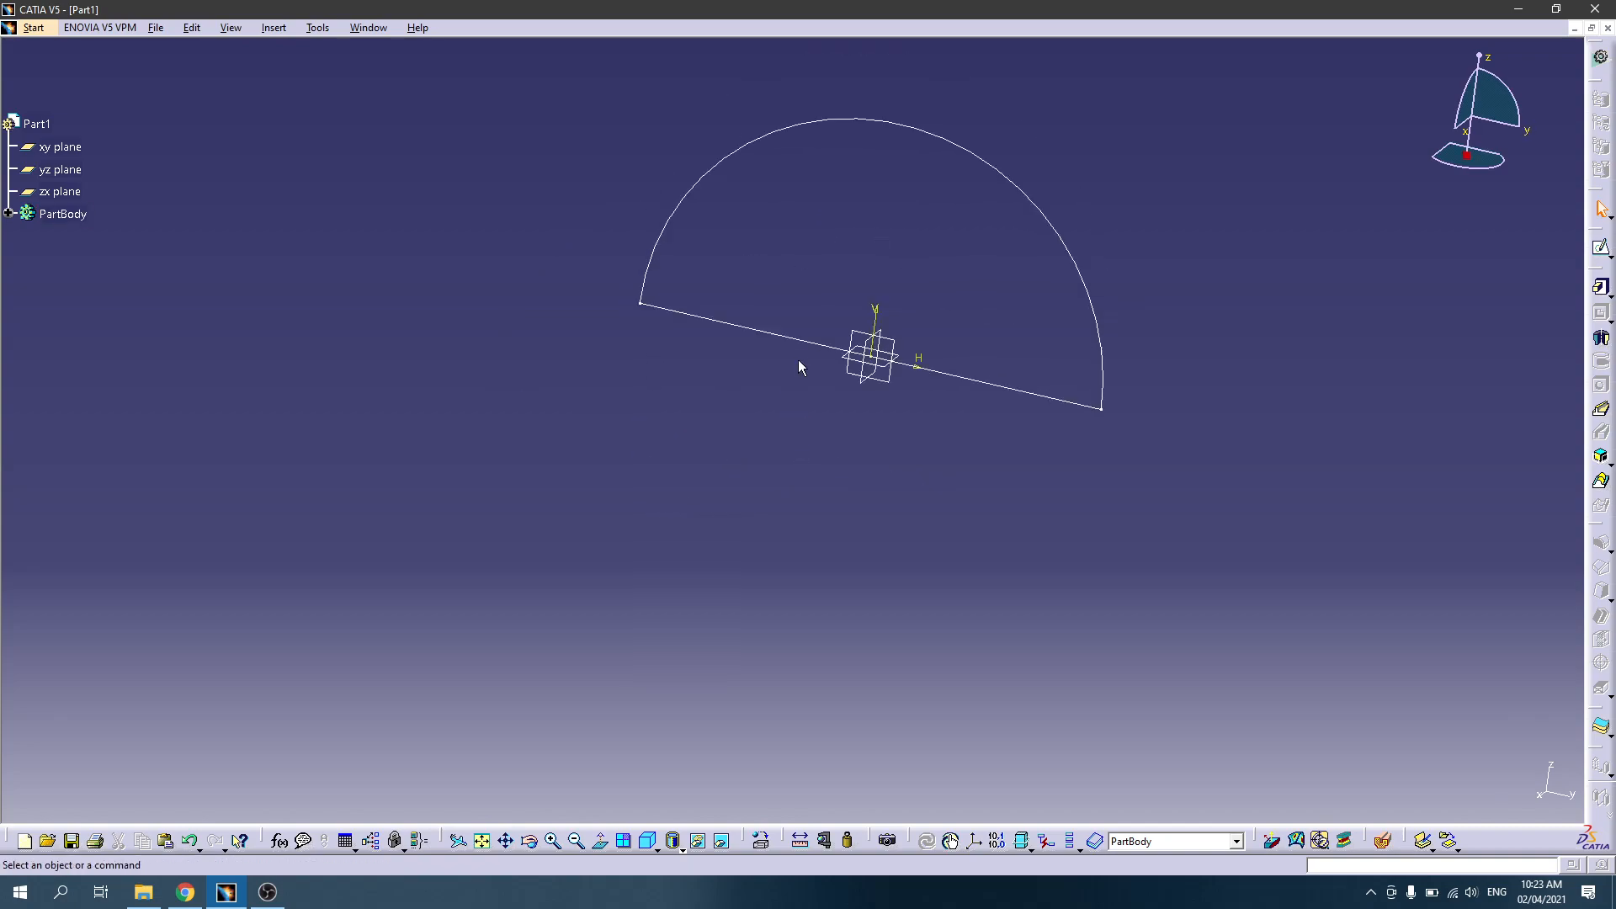
left_click(267, 893)
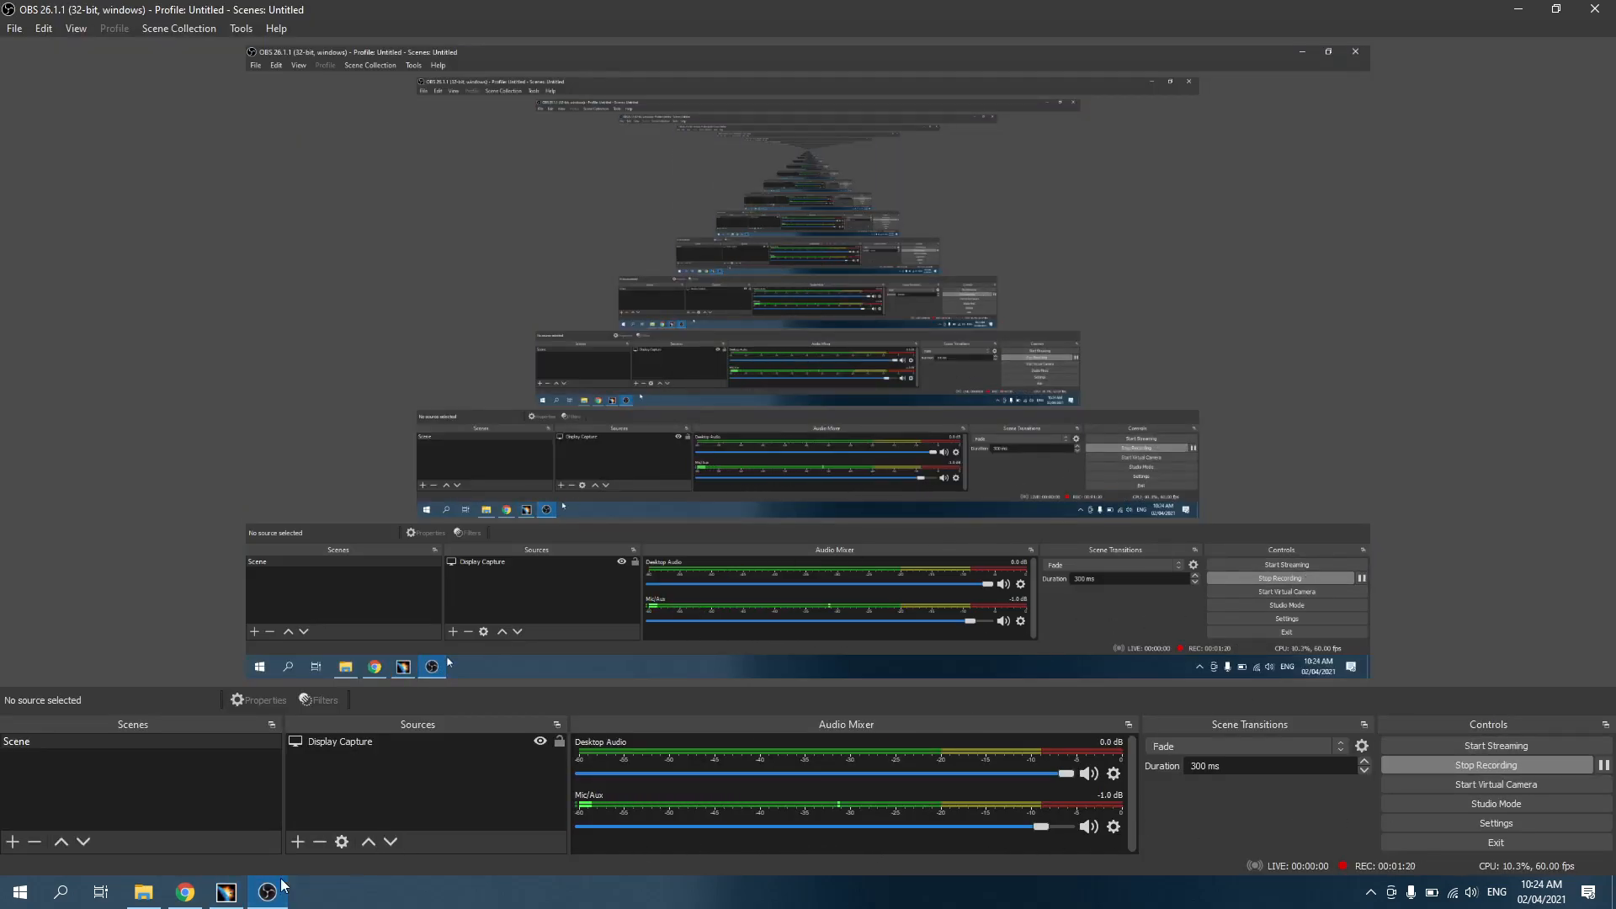
left_click(226, 892)
Step: Start a new sketch on the zx plane
mouse_move(832, 569)
middle_mouse_down()
mouse_move(840, 495)
mouse_move(685, 555)
mouse_move(574, 684)
middle_mouse_up()
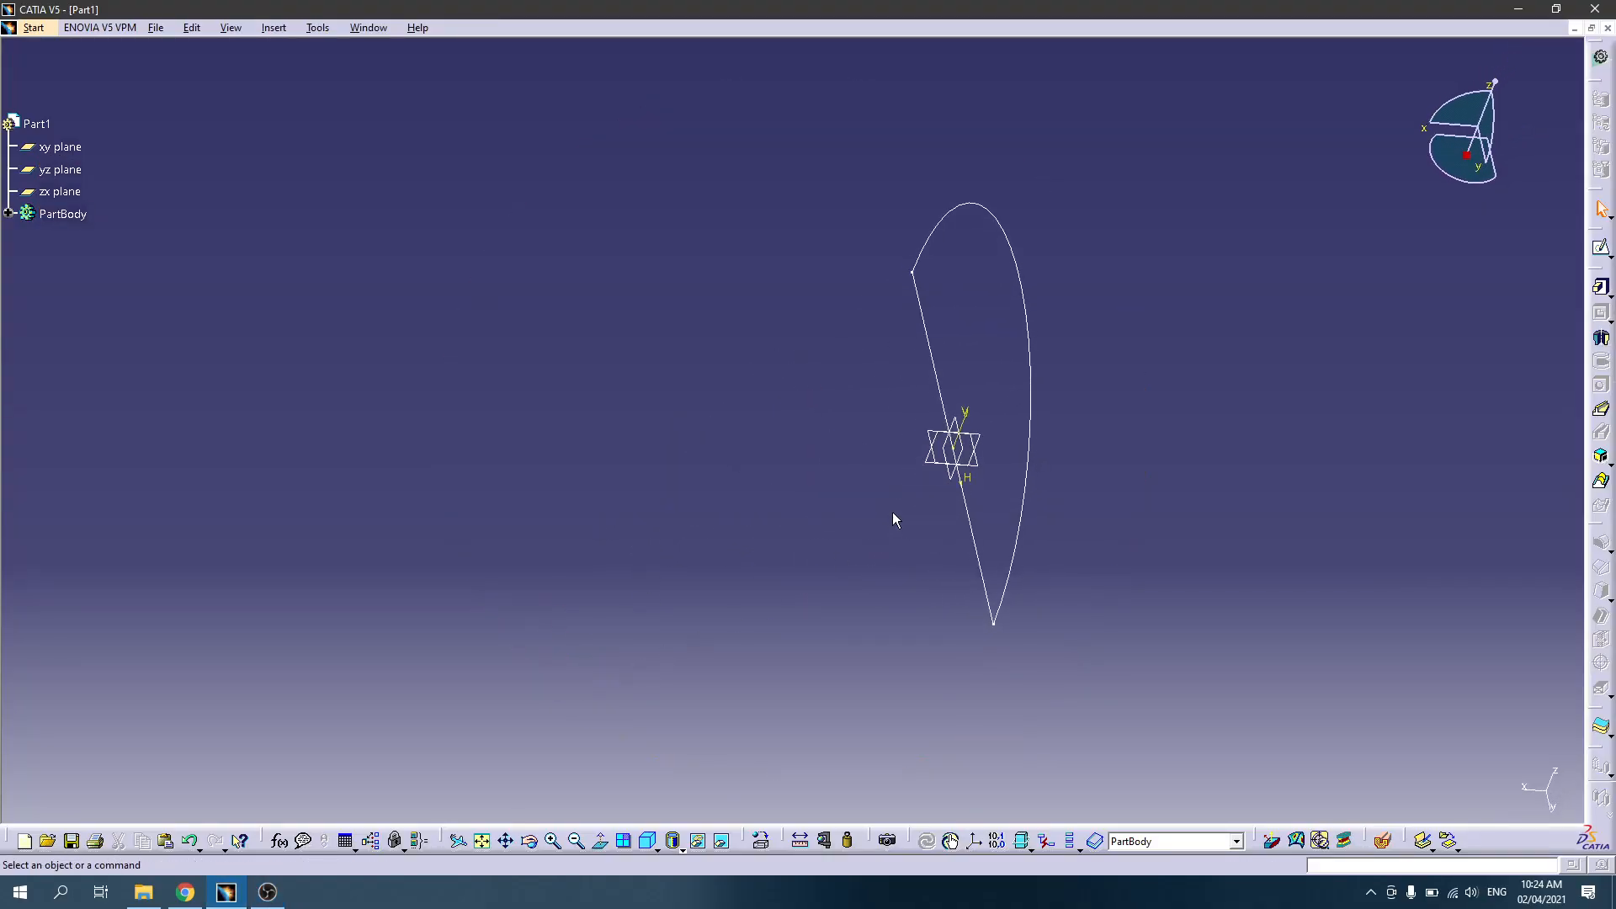
left_click(925, 461)
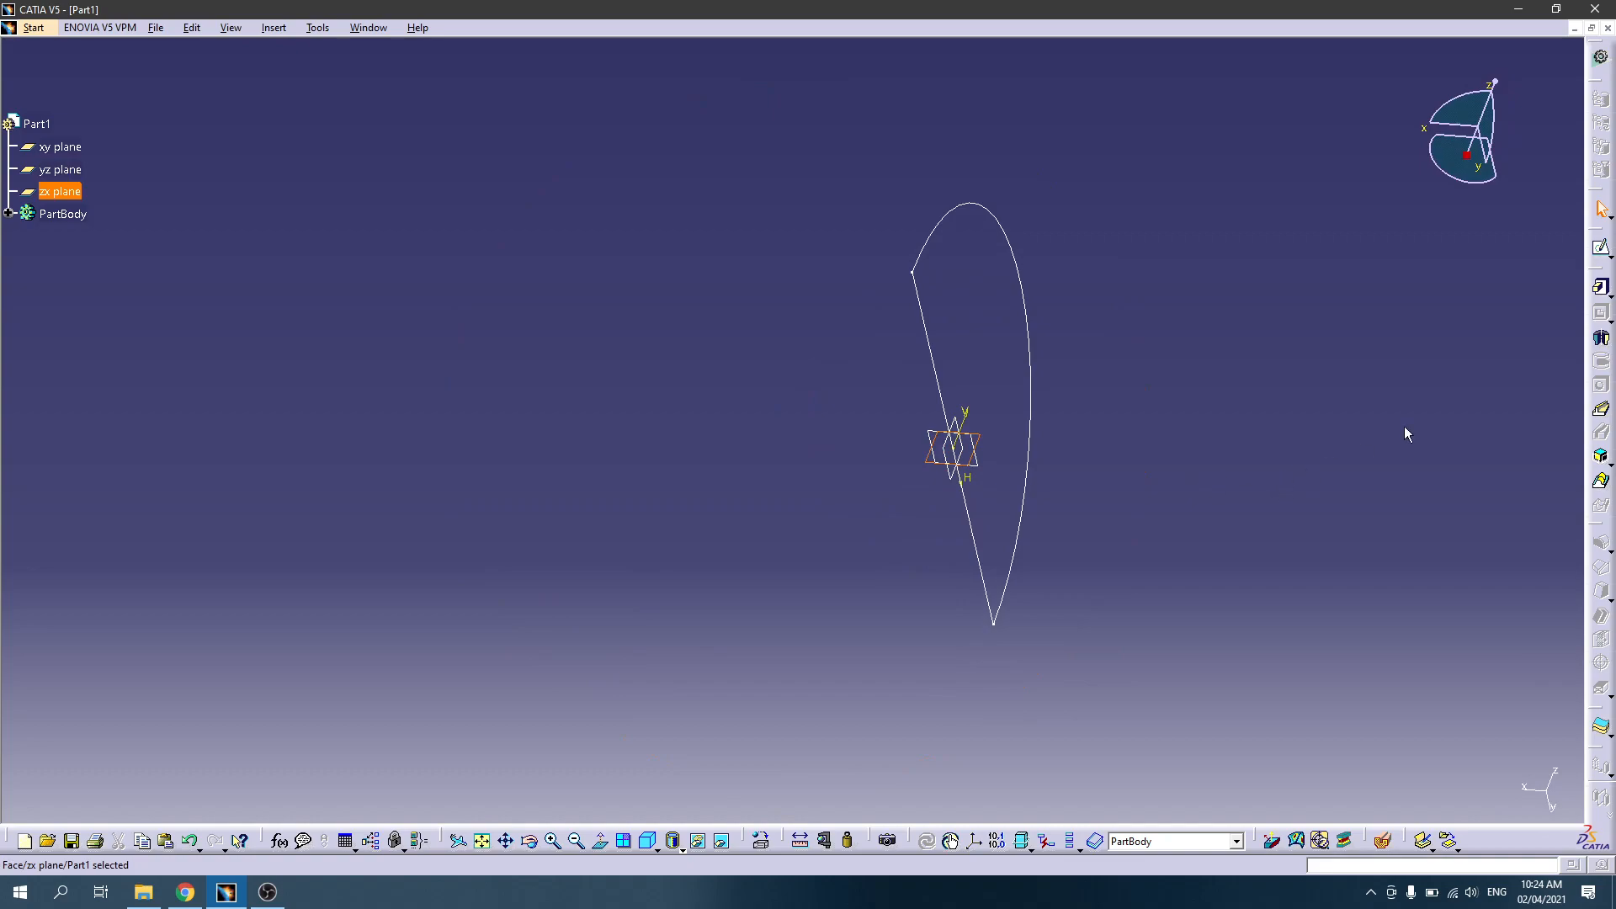
left_click(1601, 247)
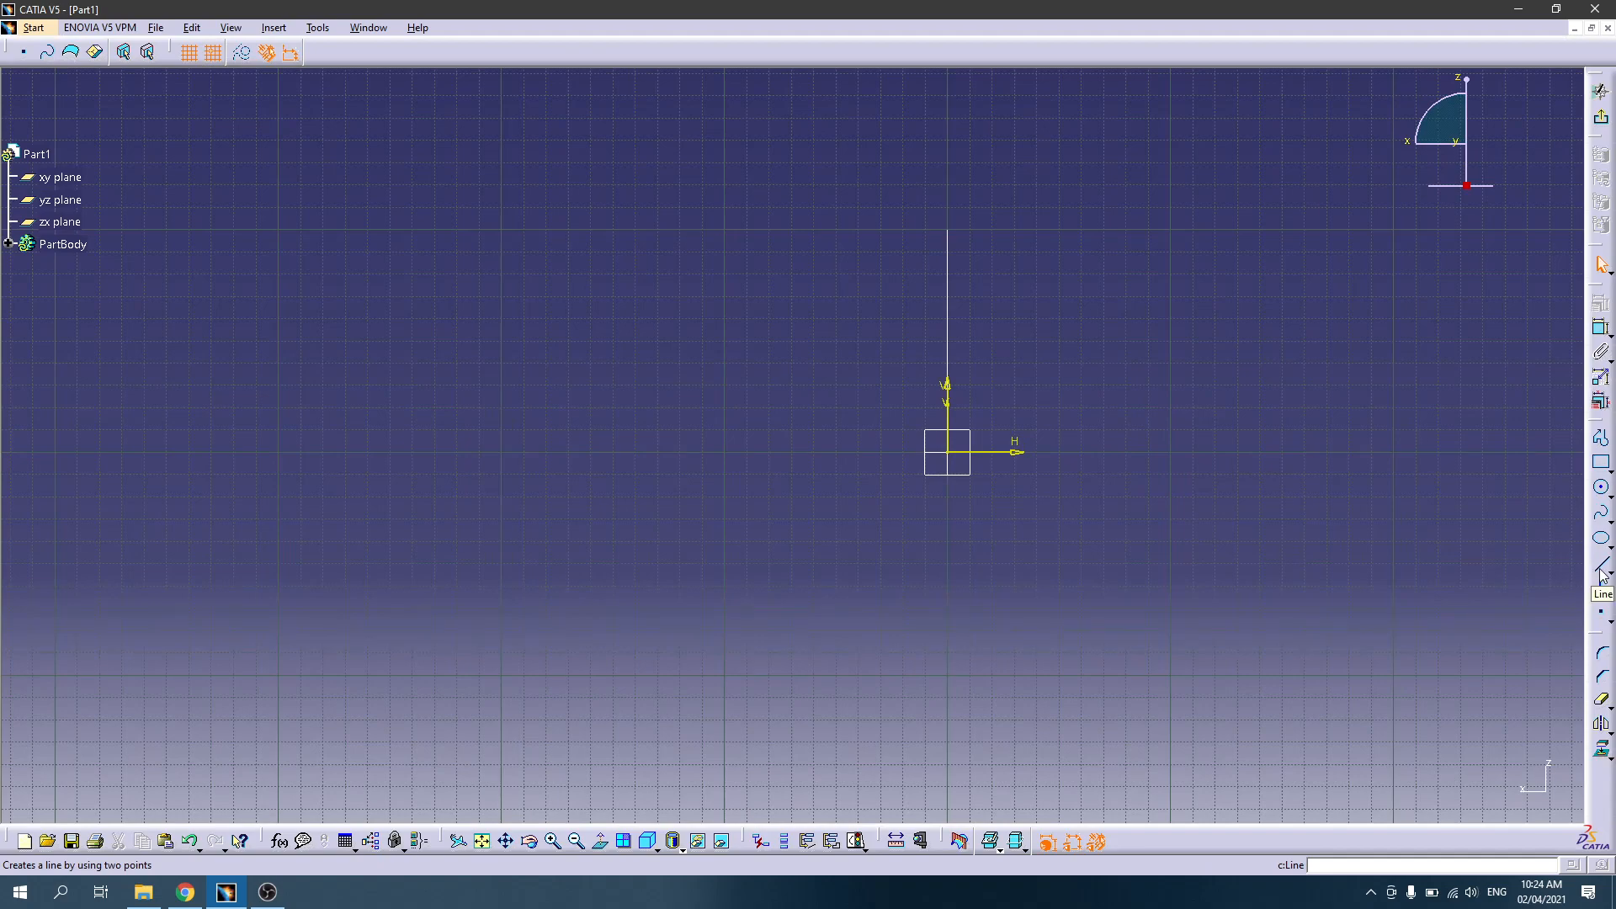
Step: Draw a circle of 100 mm radius centred on the origin, passing through the top of the existing semicircle
left_click(1601, 487)
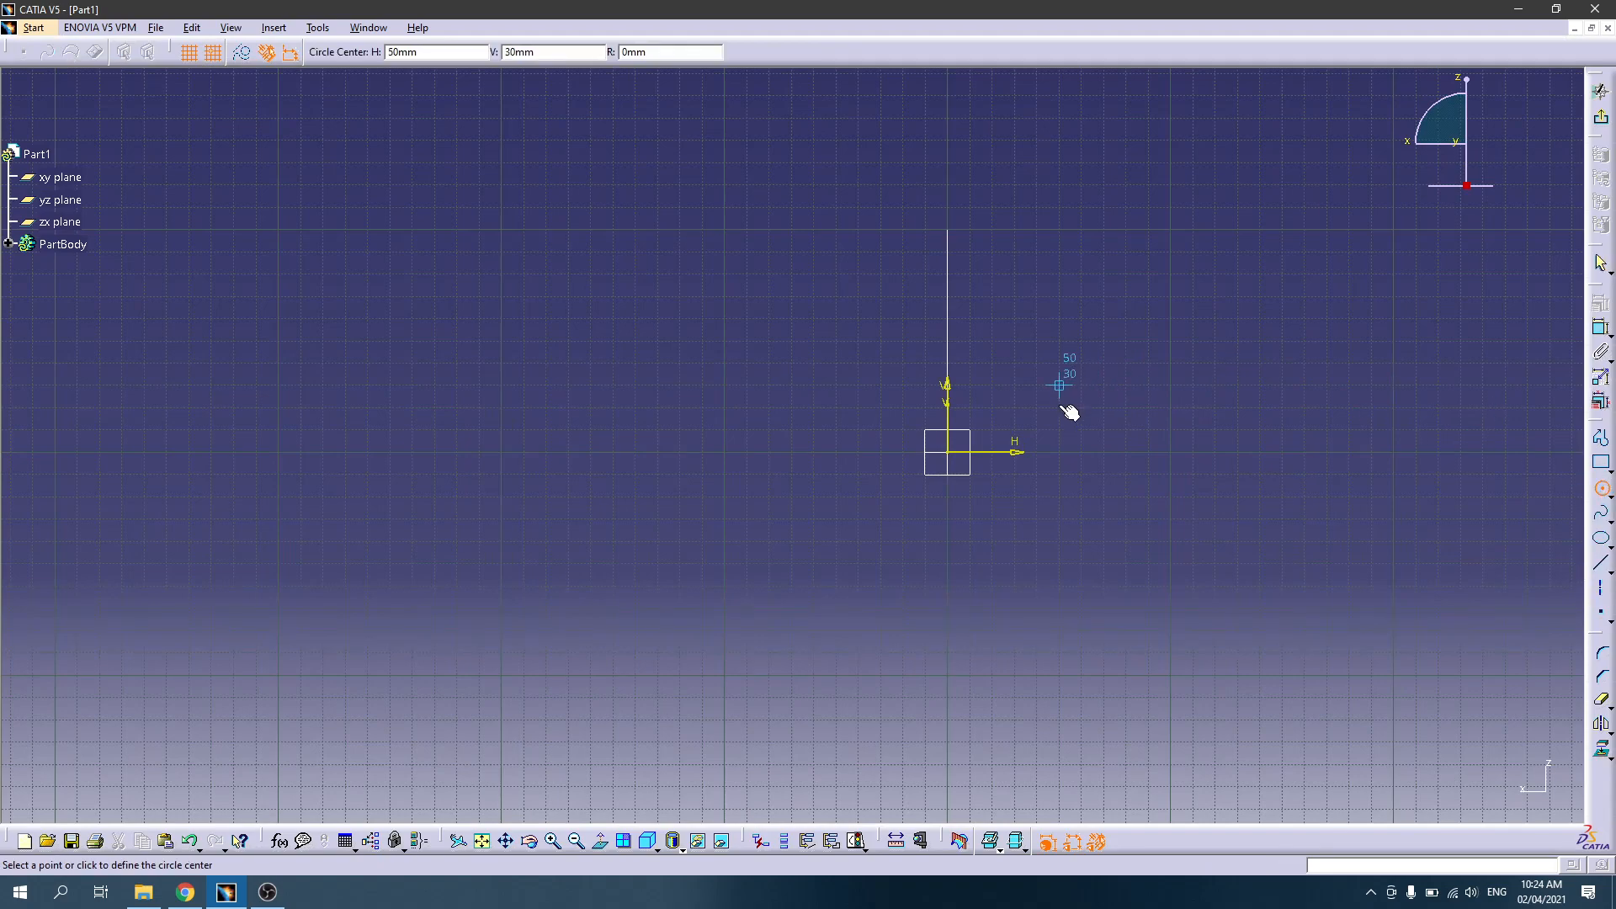
left_click(949, 453)
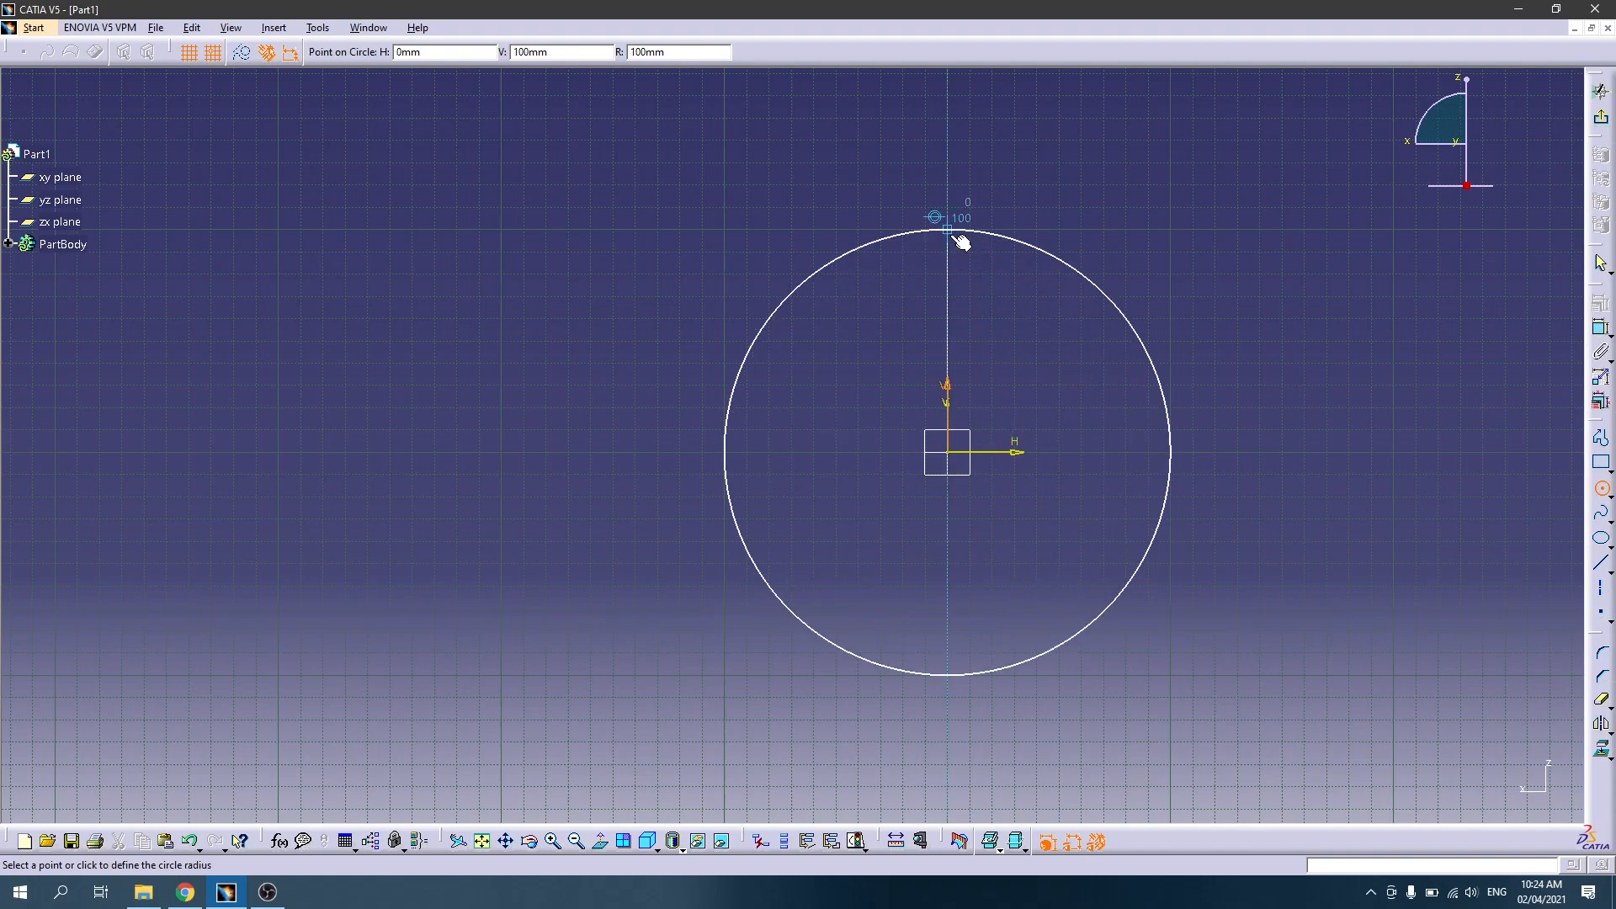
left_click(958, 234)
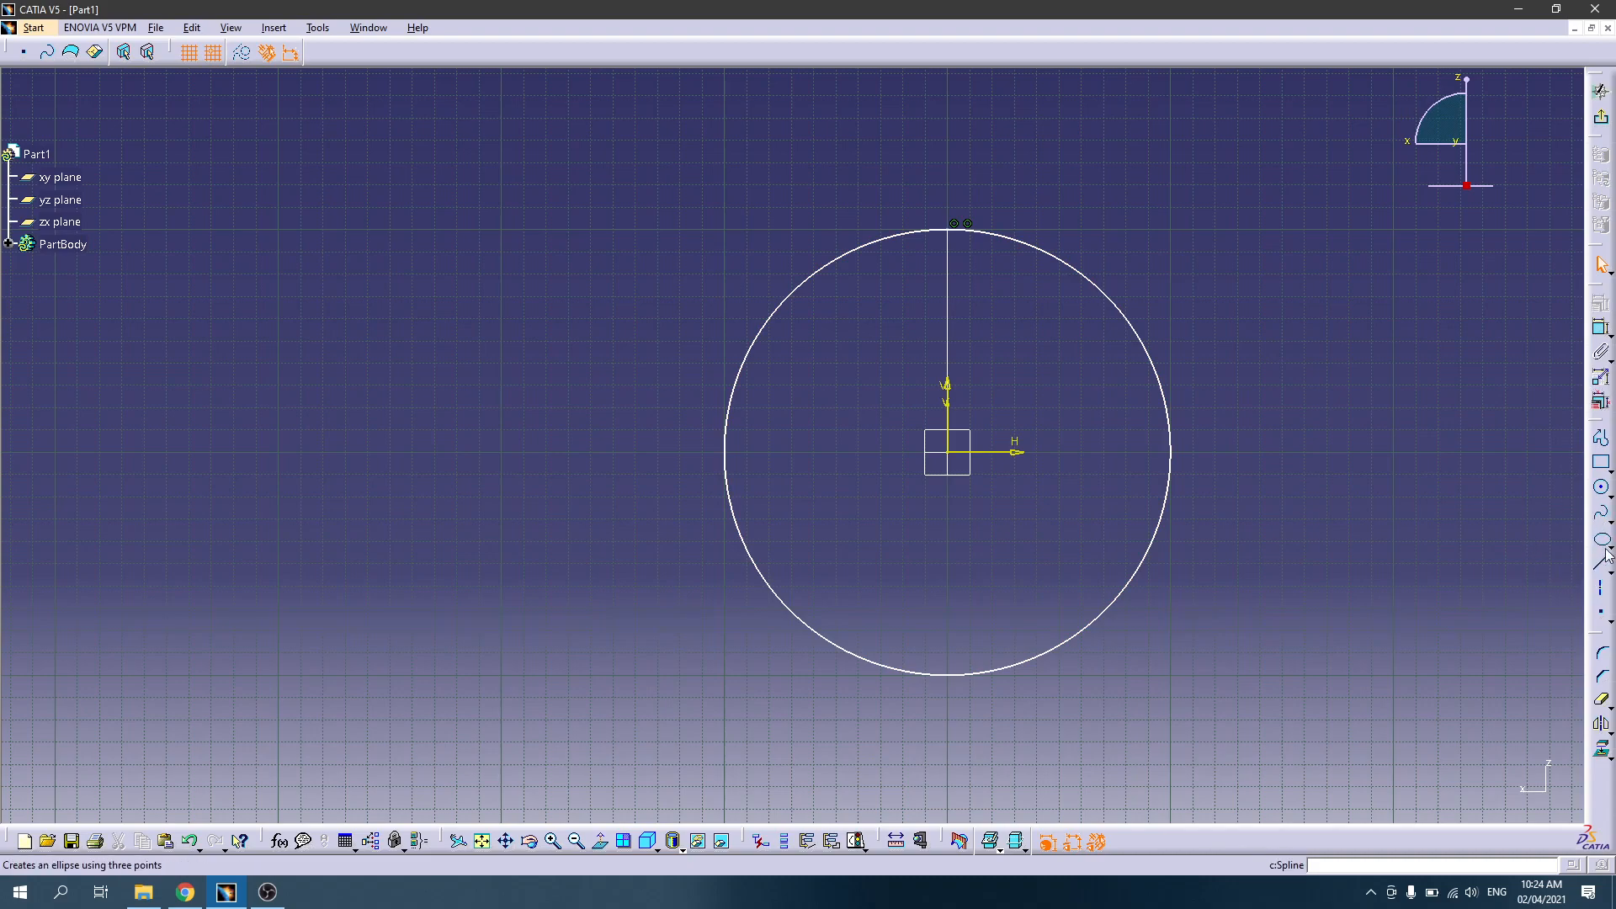
Step: Add a diameter constraint to the new circle
left_click(1602, 330)
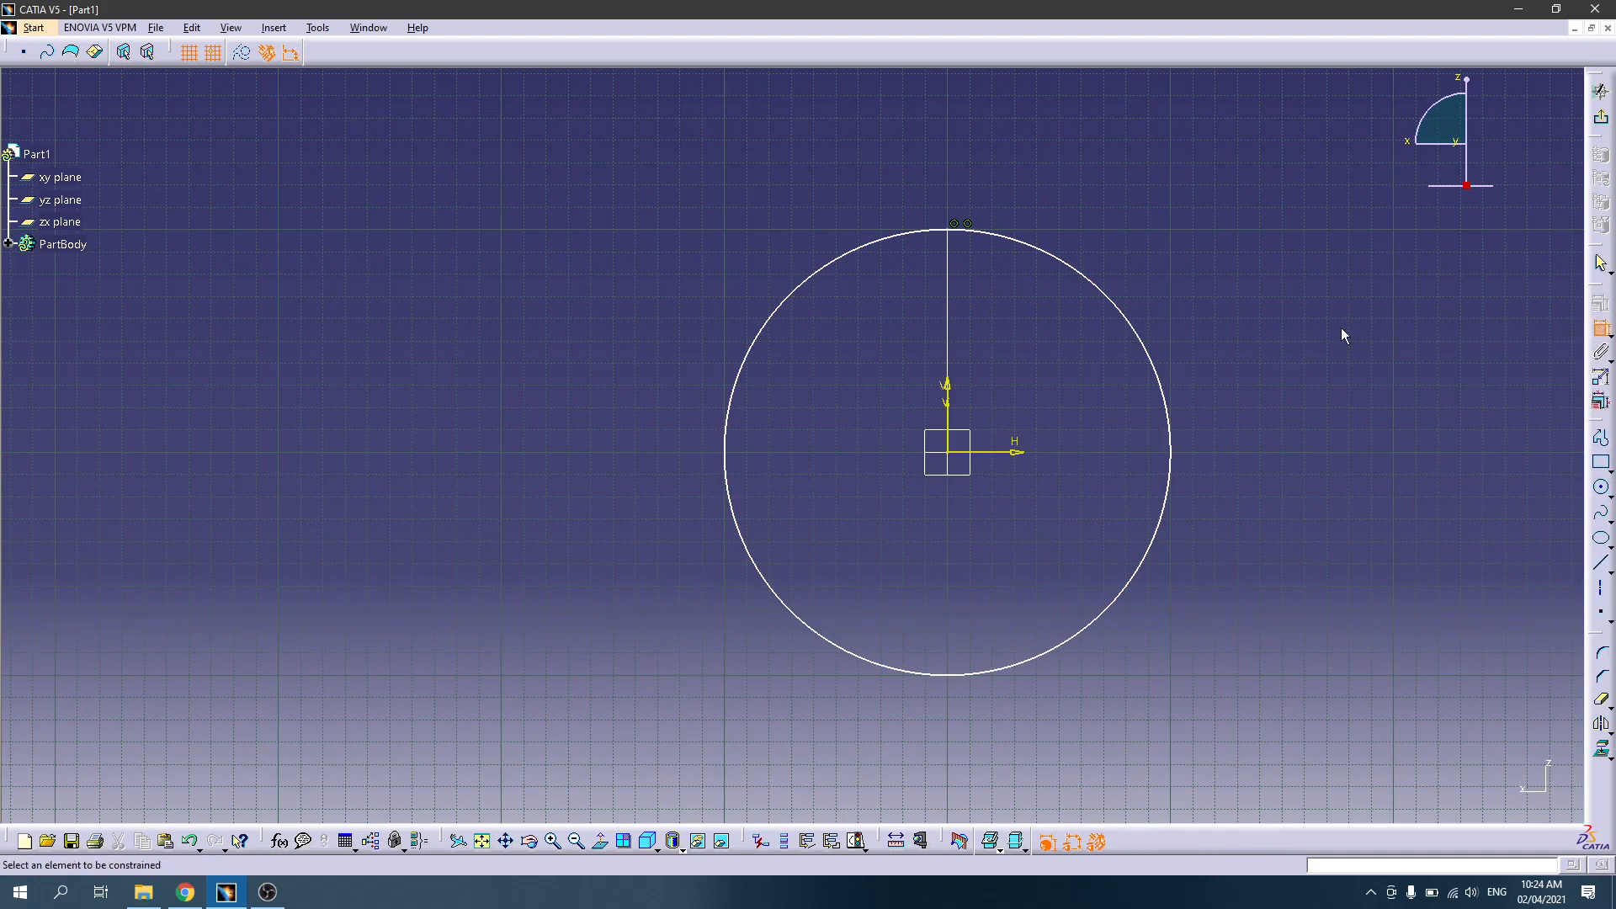
left_click(1170, 404)
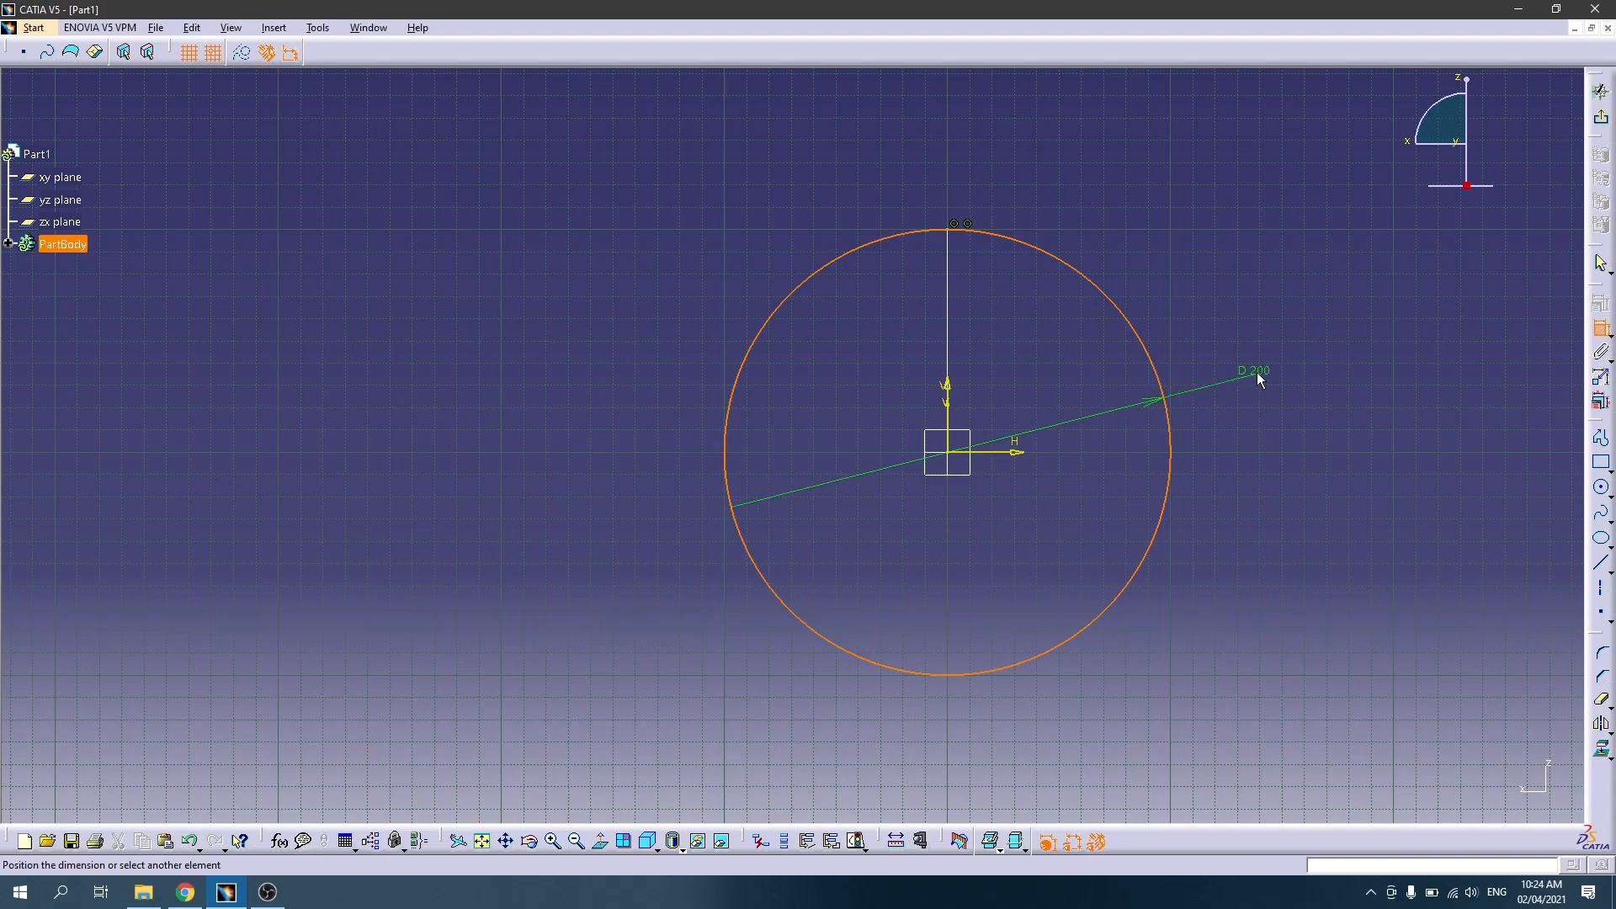
left_click(1270, 375)
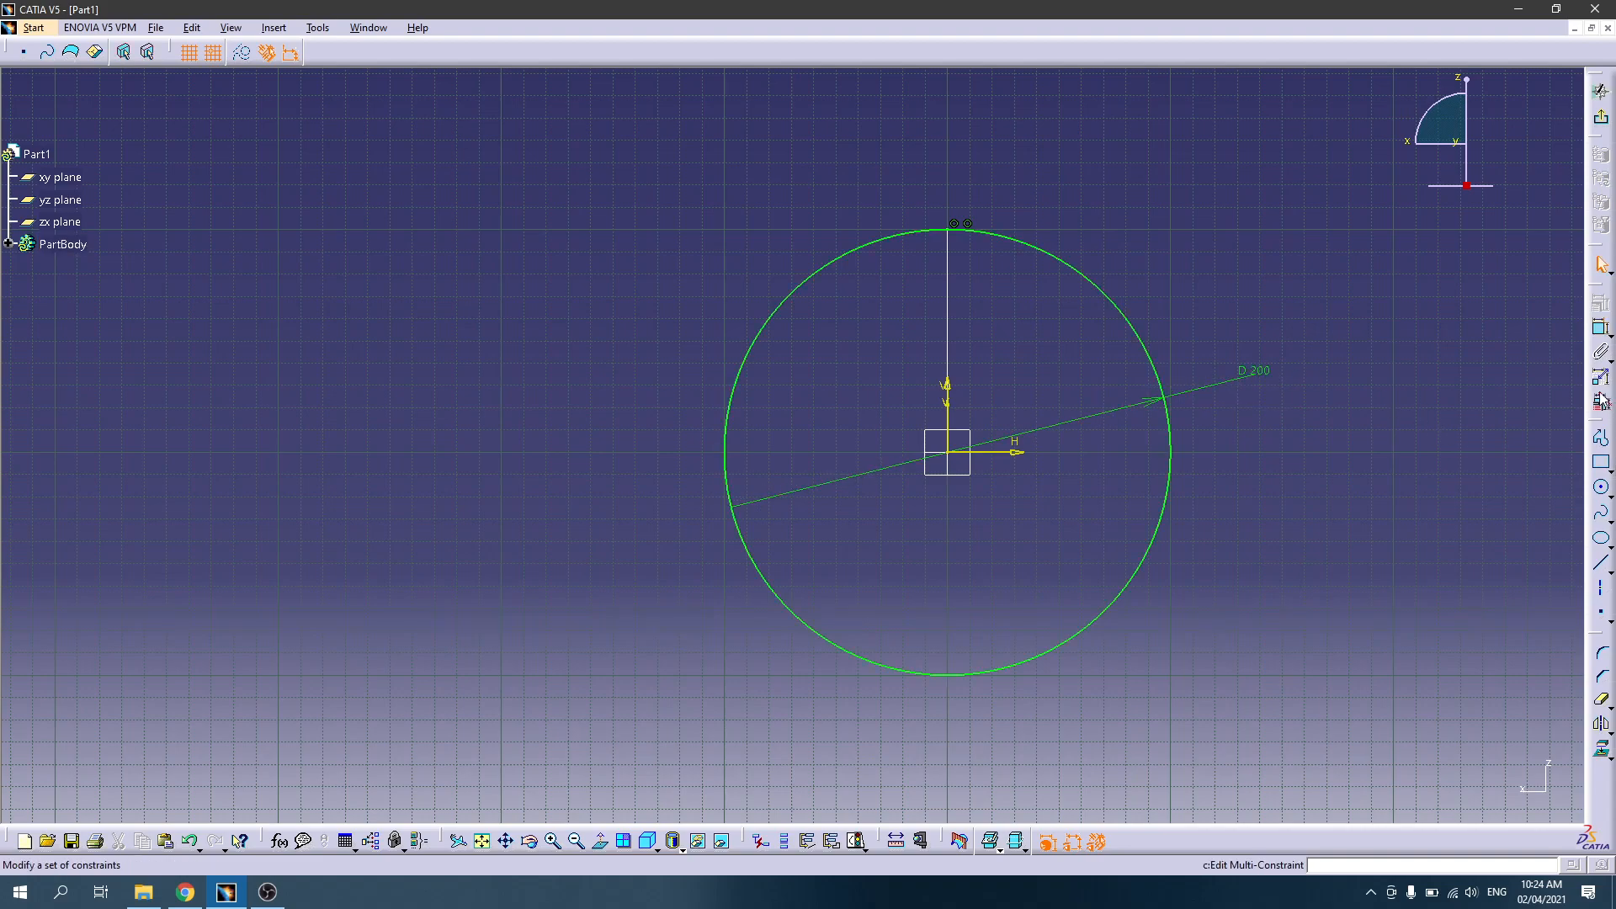
Step: Draw a vertical line through the origin spanning the circle, and remove the circle's right half with Quick Trim
left_click(1603, 562)
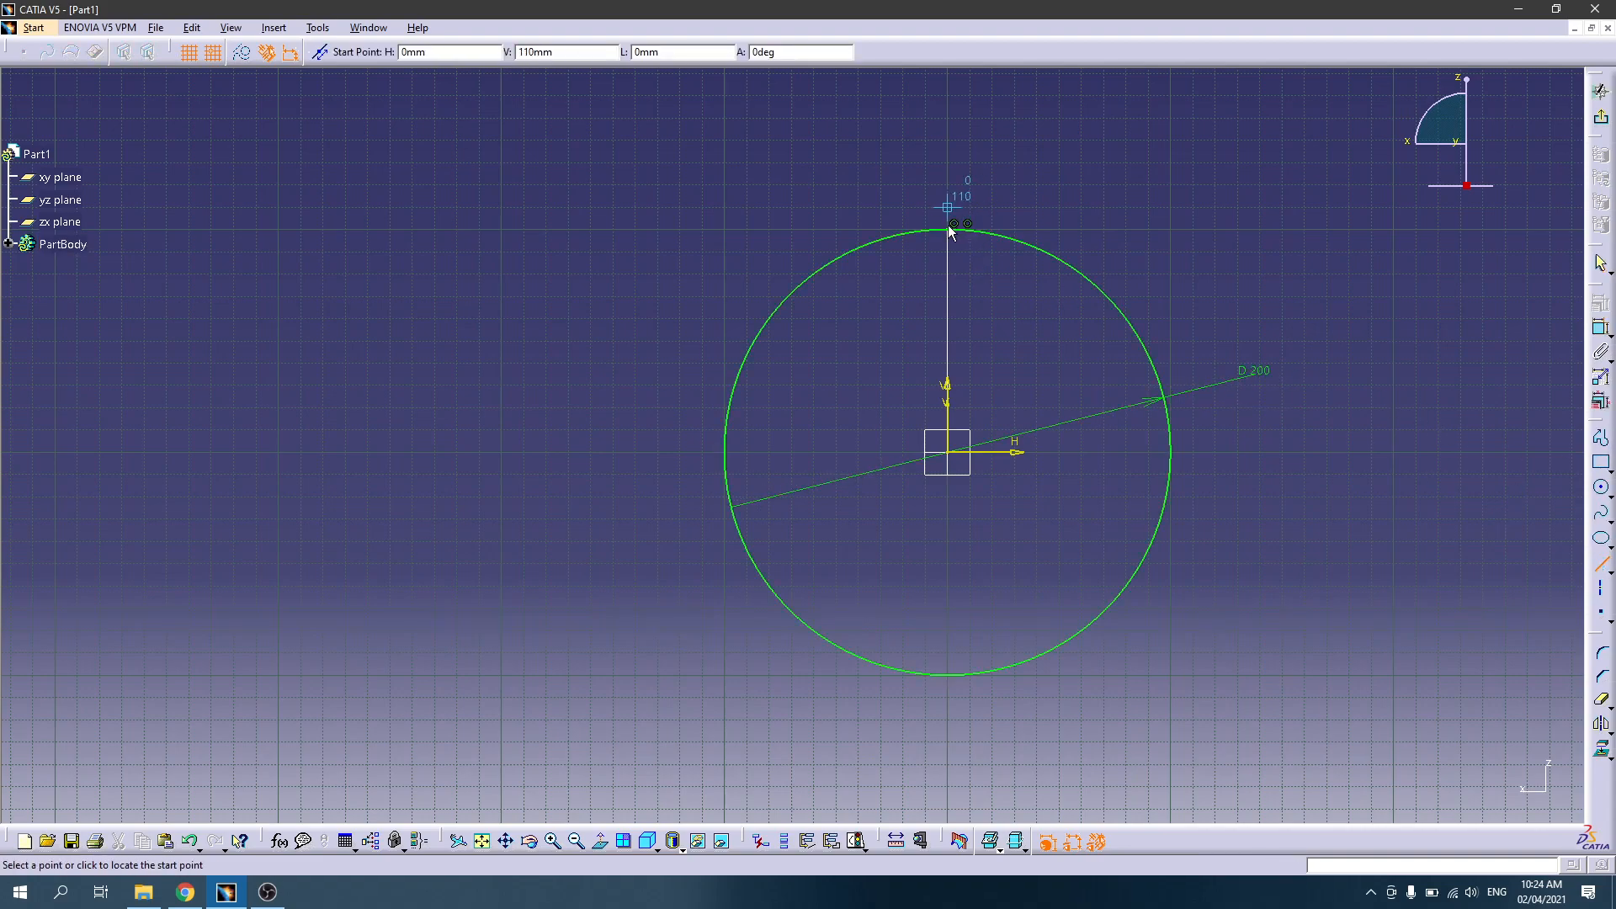
left_click(949, 229)
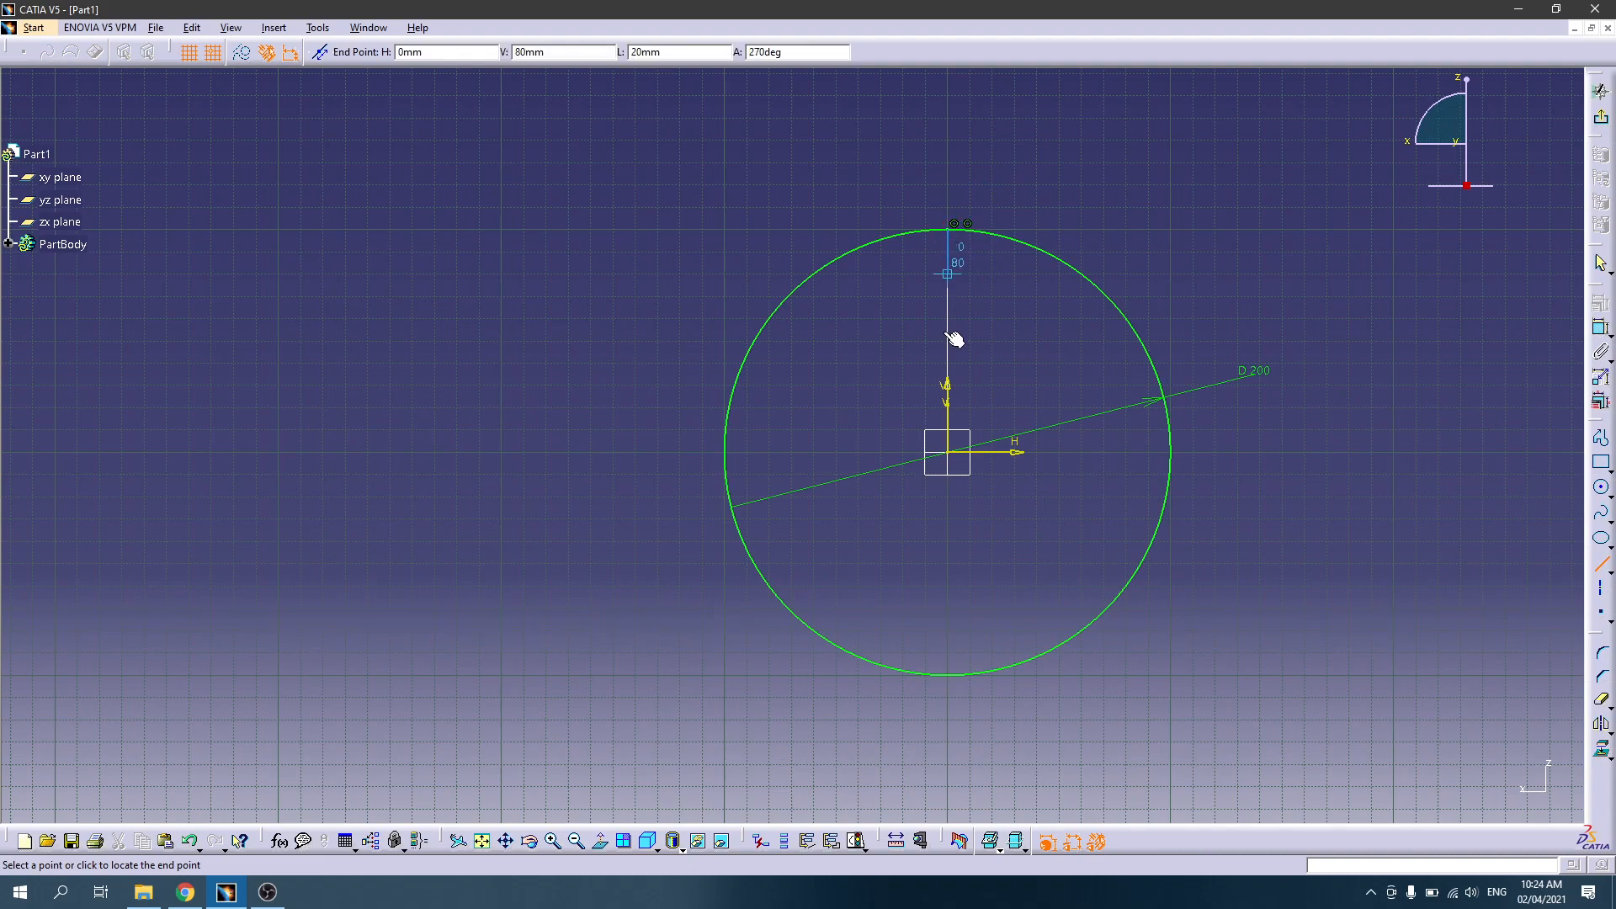
left_click(948, 673)
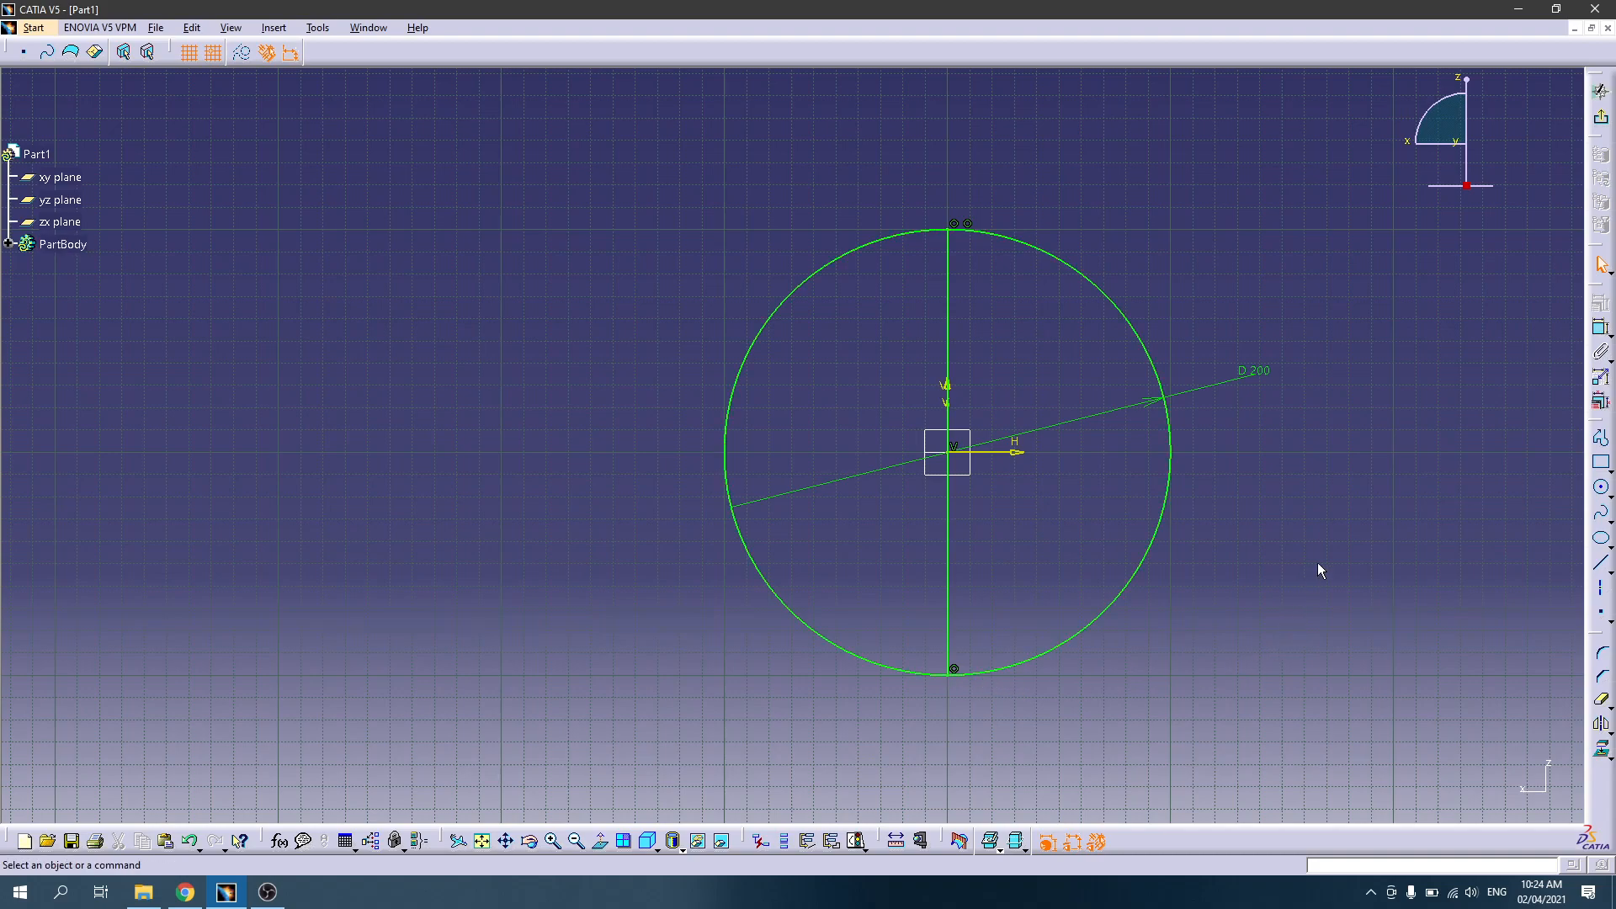
left_click(1602, 698)
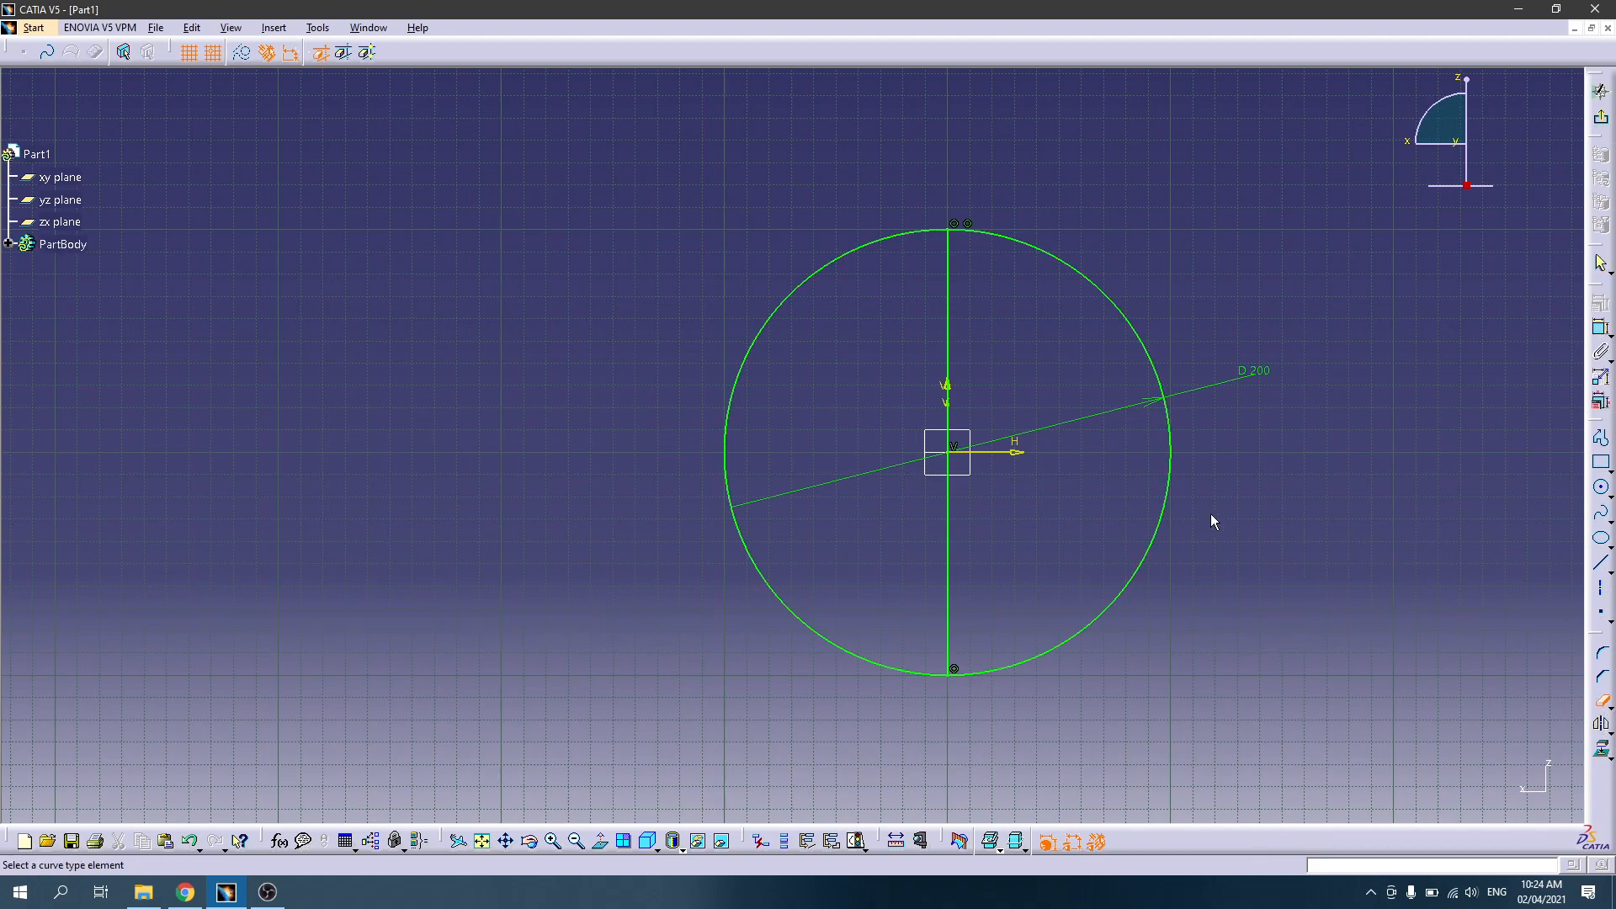
left_click(1157, 528)
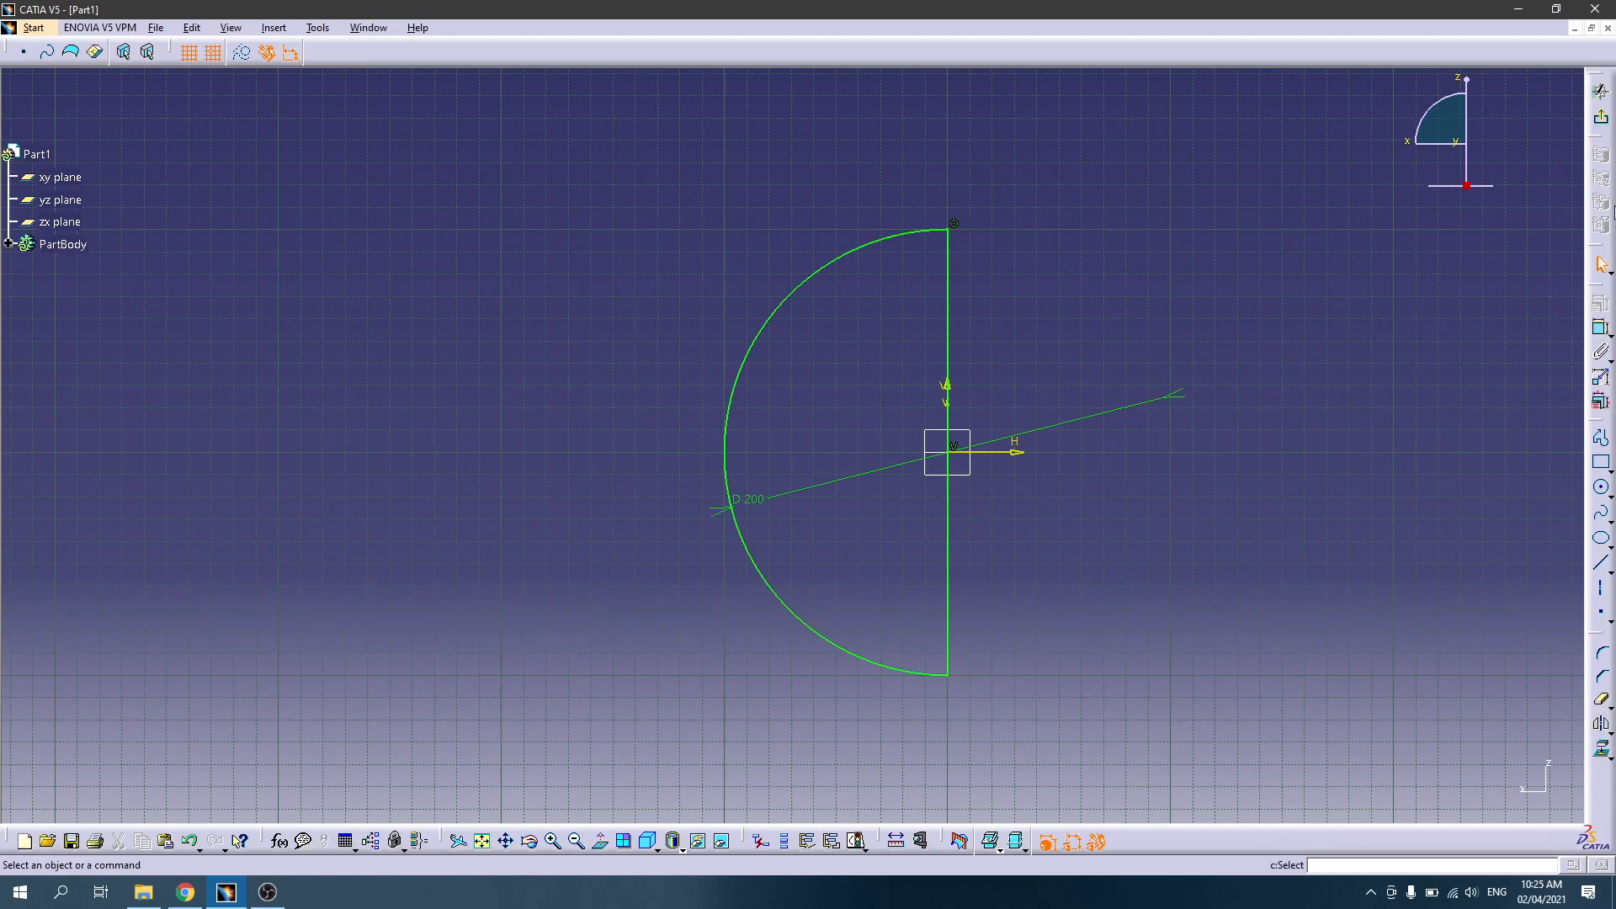
Step: Leave and reopen the zx-plane semicircle sketch, delete its vertical line so only the arc remains, and exit the sketch
left_click(1602, 91)
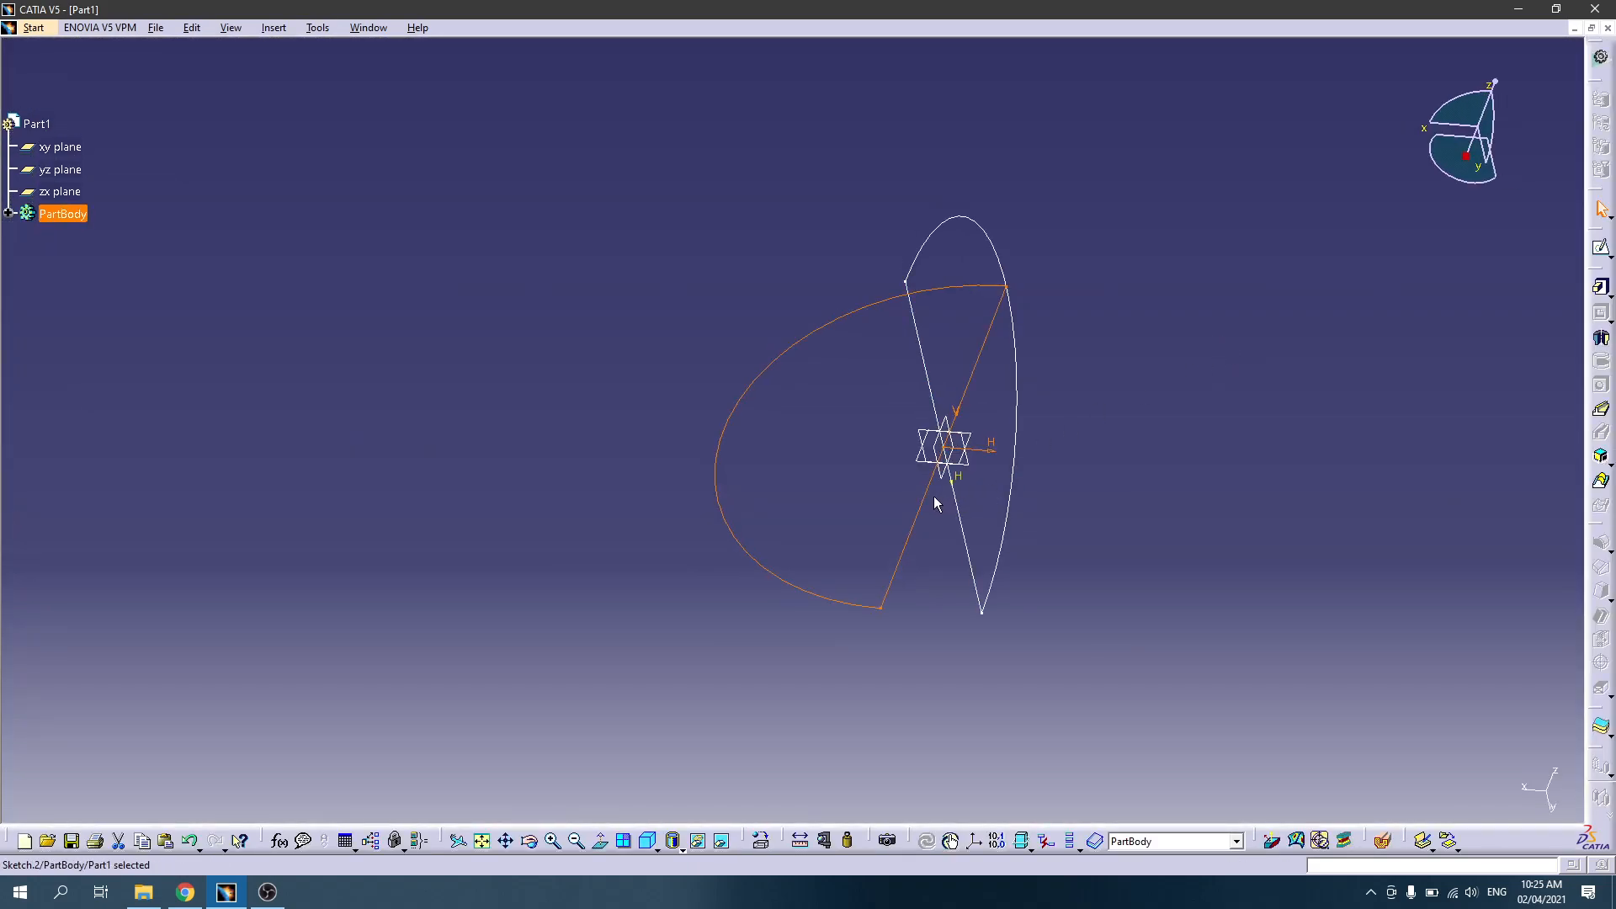
mouse_move(884, 465)
middle_mouse_down()
mouse_move(977, 480)
mouse_move(551, 464)
middle_mouse_up()
double_click(954, 534)
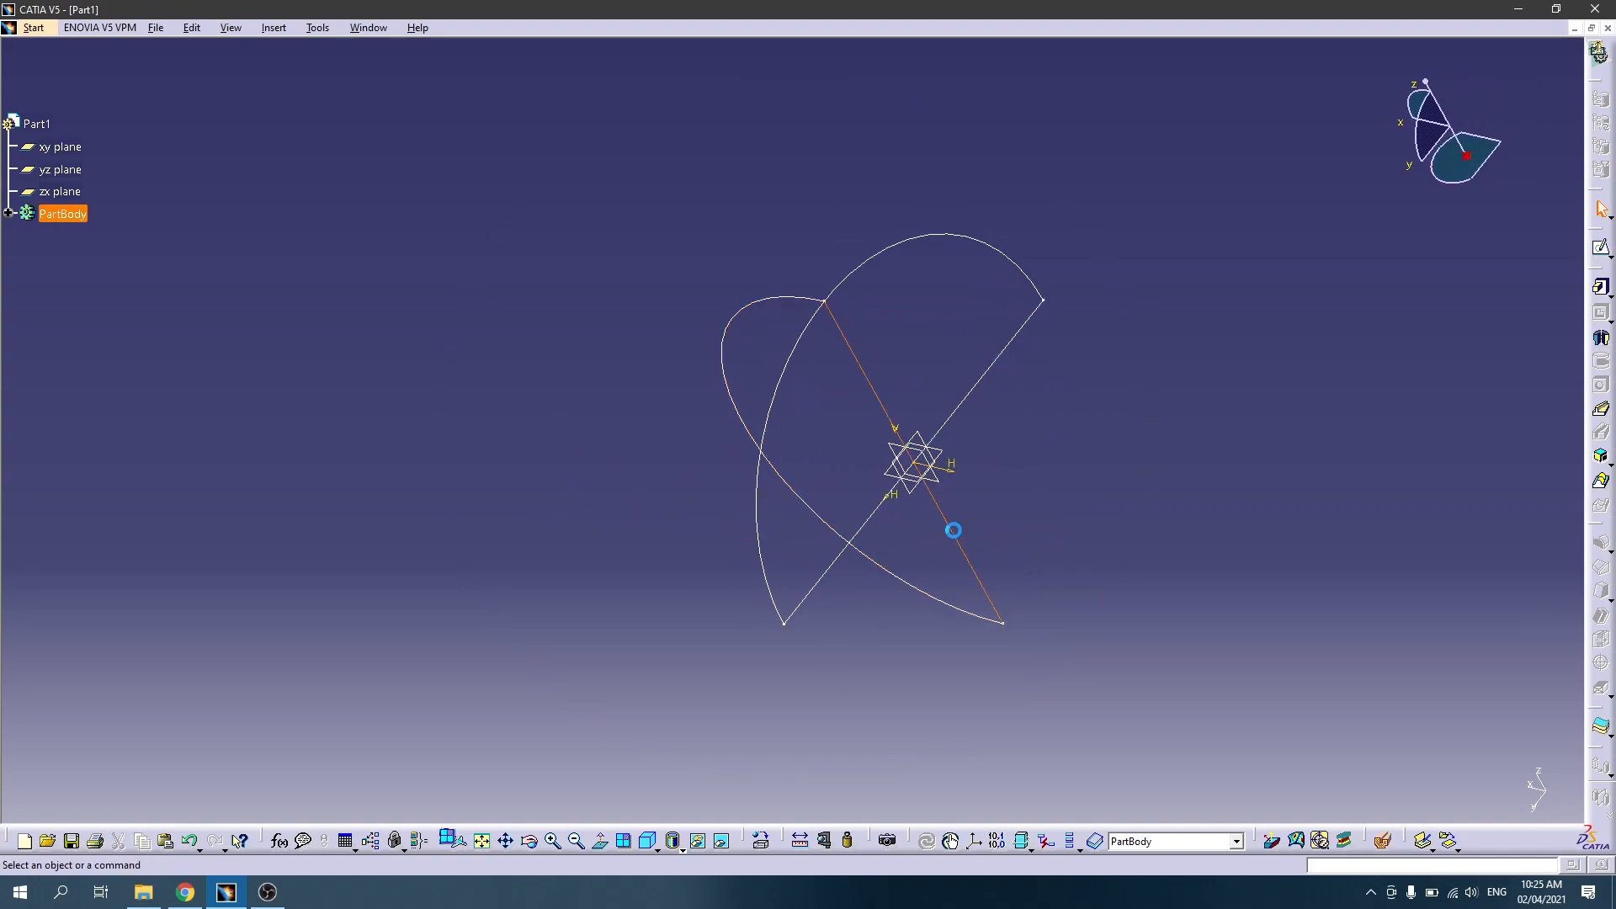
left_click(947, 538)
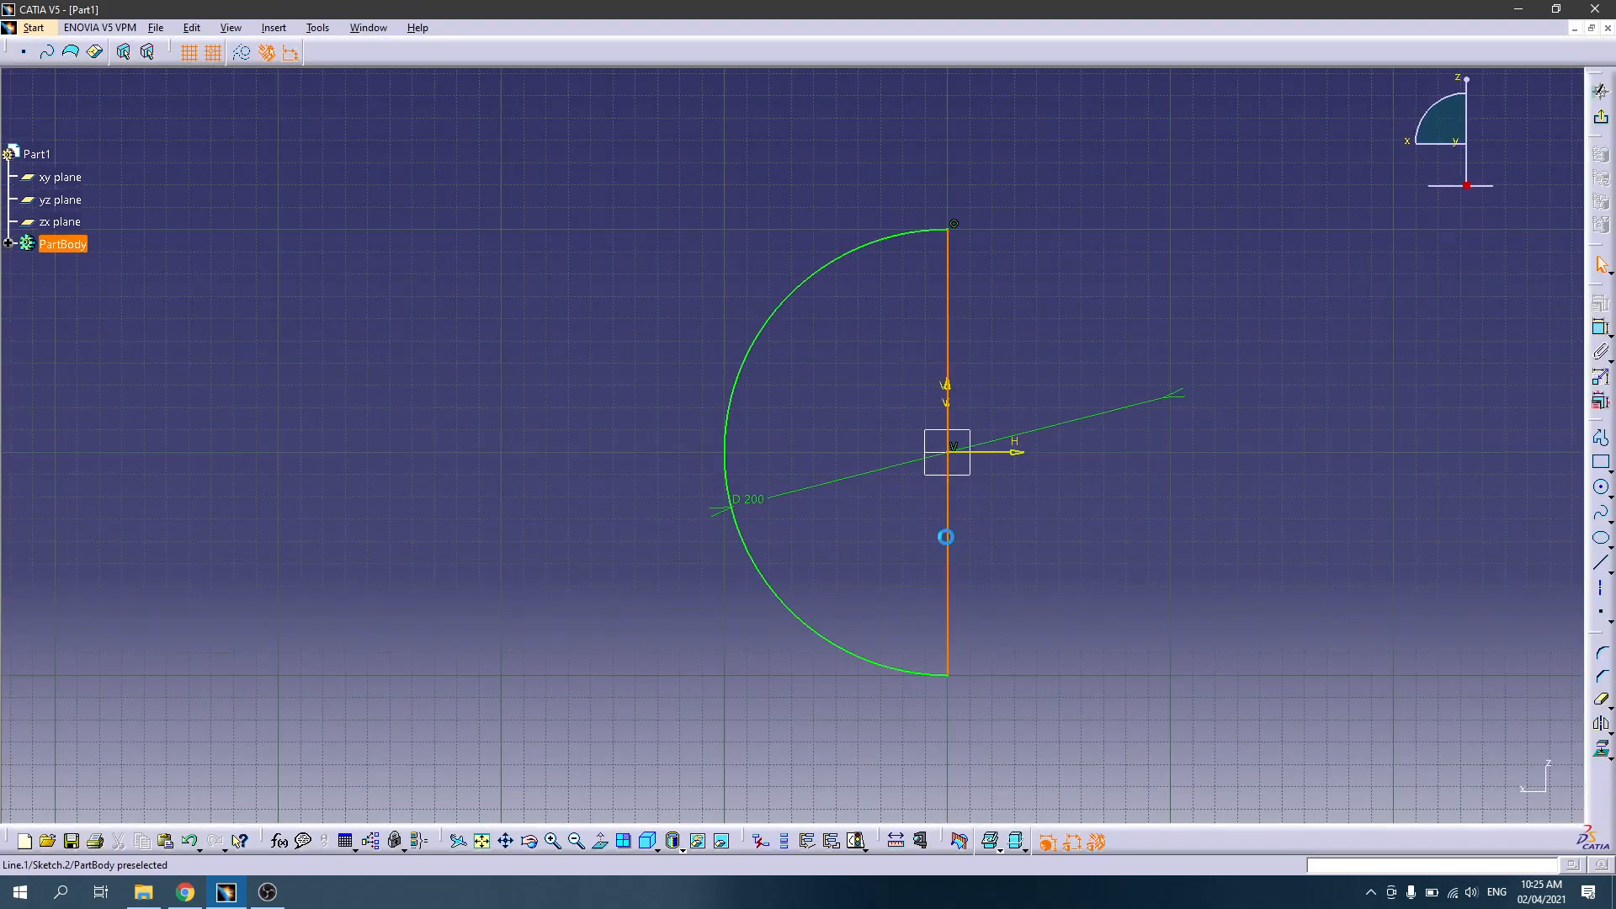
left_click(1111, 536)
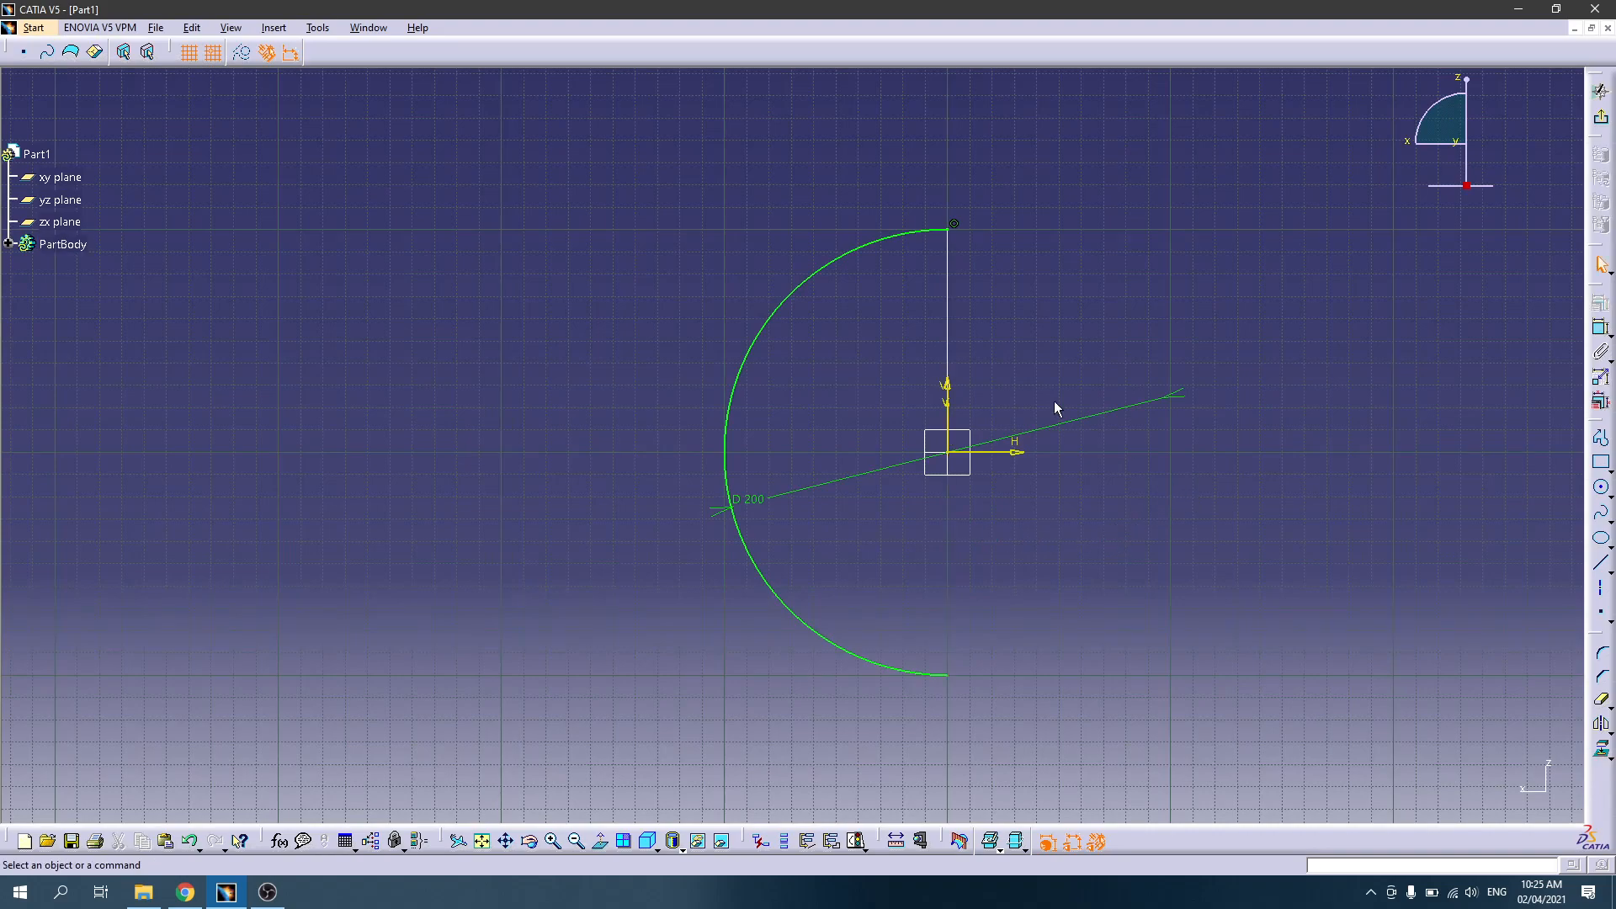
left_click(1600, 91)
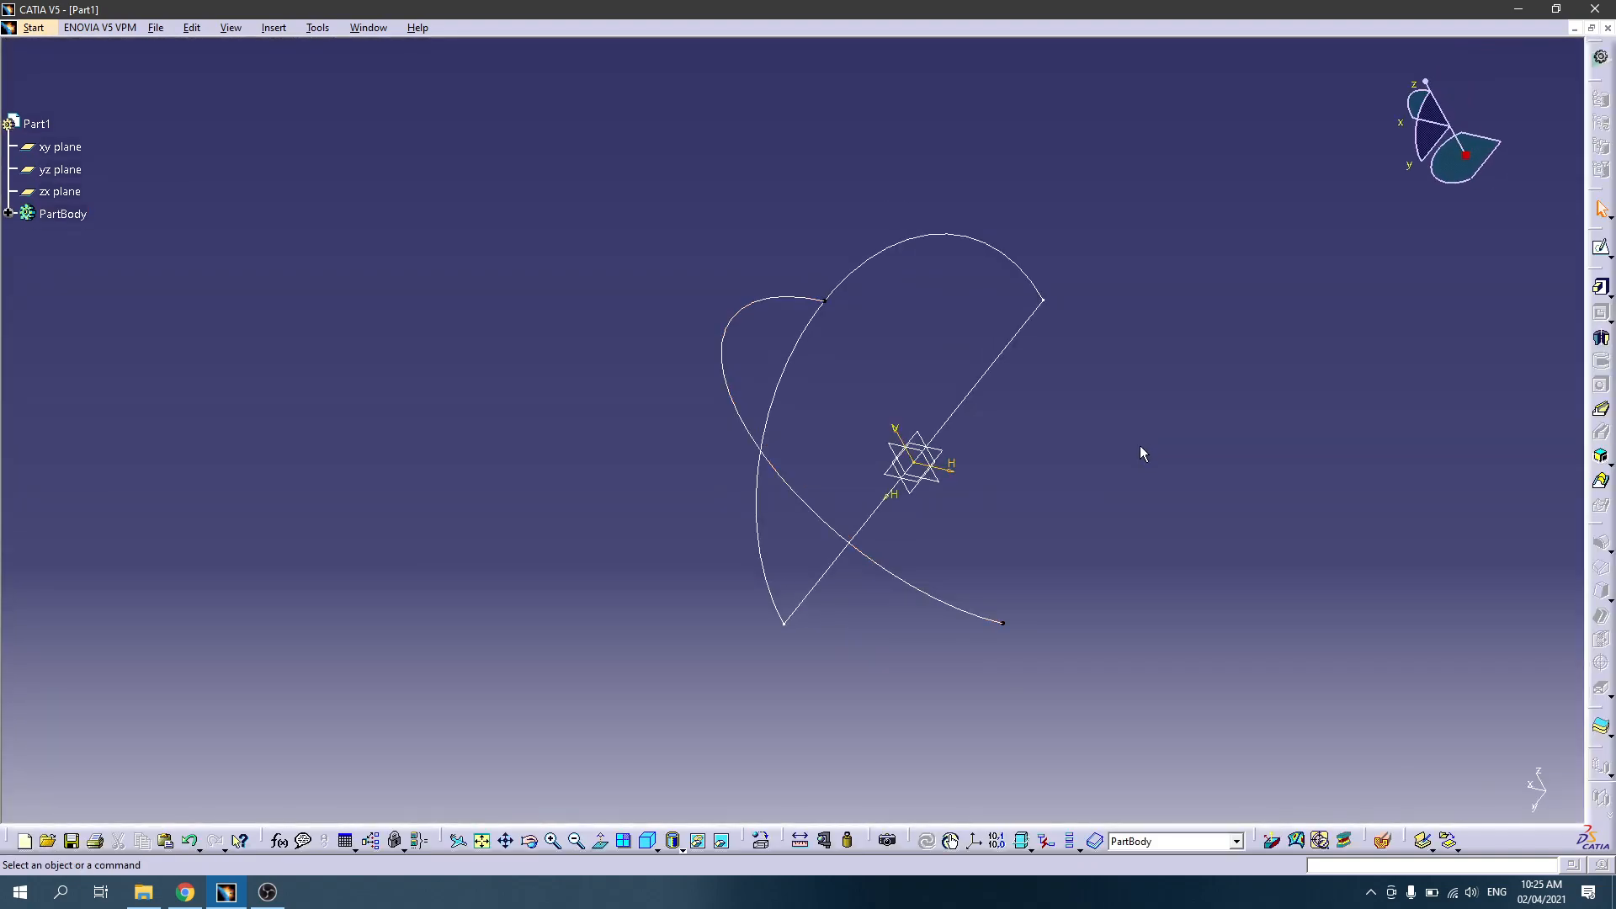
Step: Create a Rib using the closed yz-plane semicircle as profile and the open zx-plane arc as center curve, keeping the angle
mouse_move(771, 488)
middle_mouse_down()
mouse_move(1122, 415)
mouse_move(1093, 452)
mouse_move(907, 549)
mouse_move(866, 469)
mouse_move(844, 275)
mouse_move(803, 251)
middle_mouse_up()
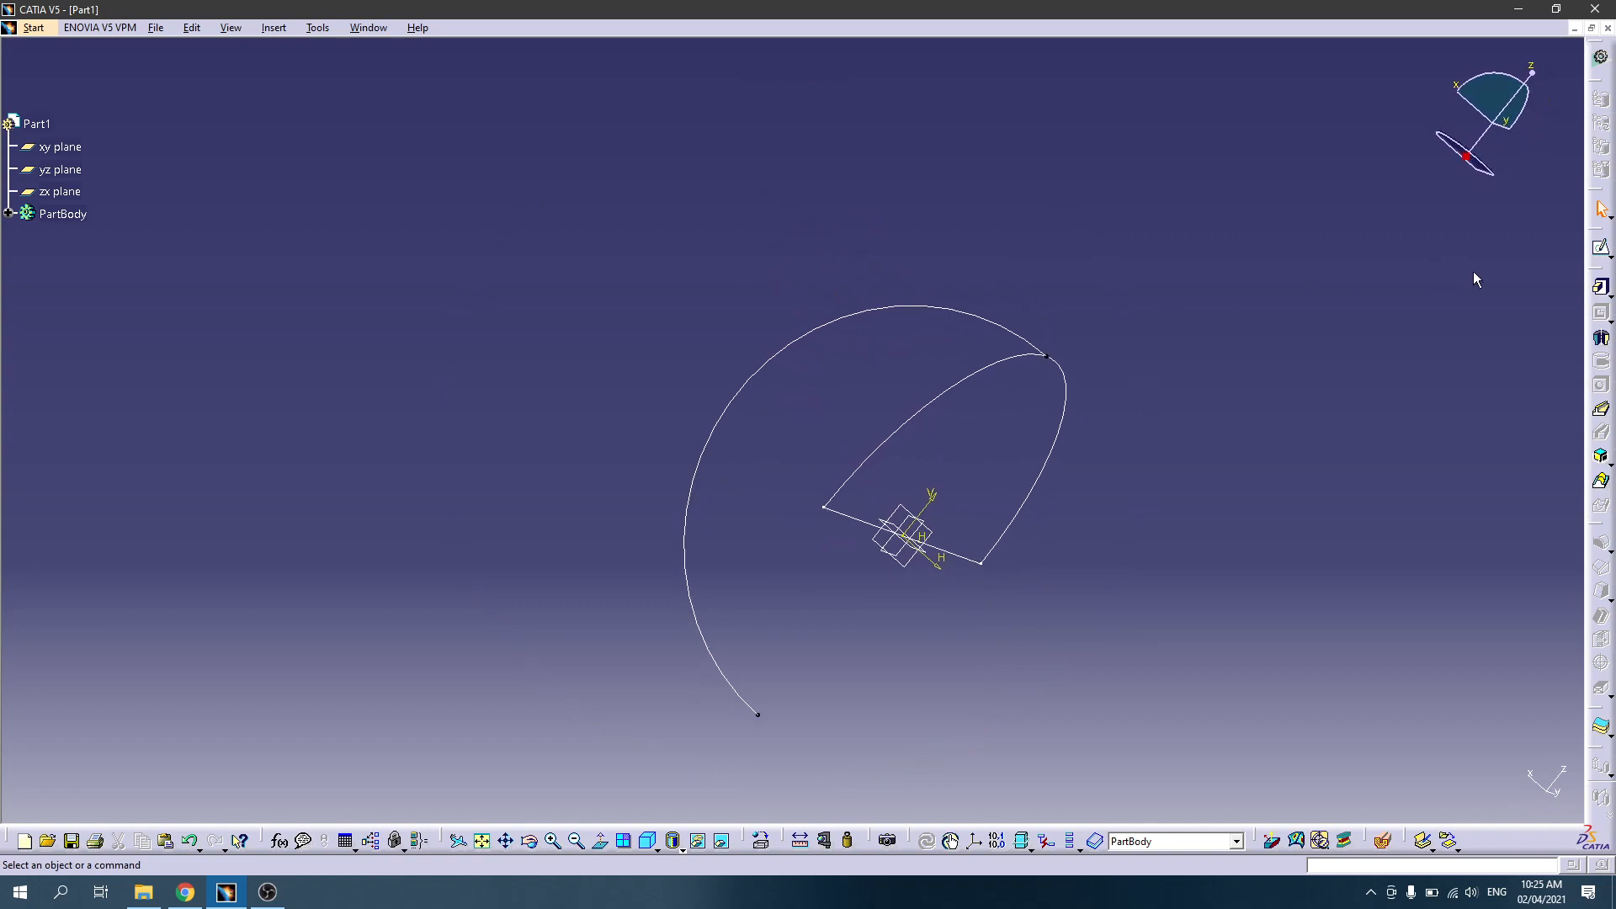
left_click(1601, 412)
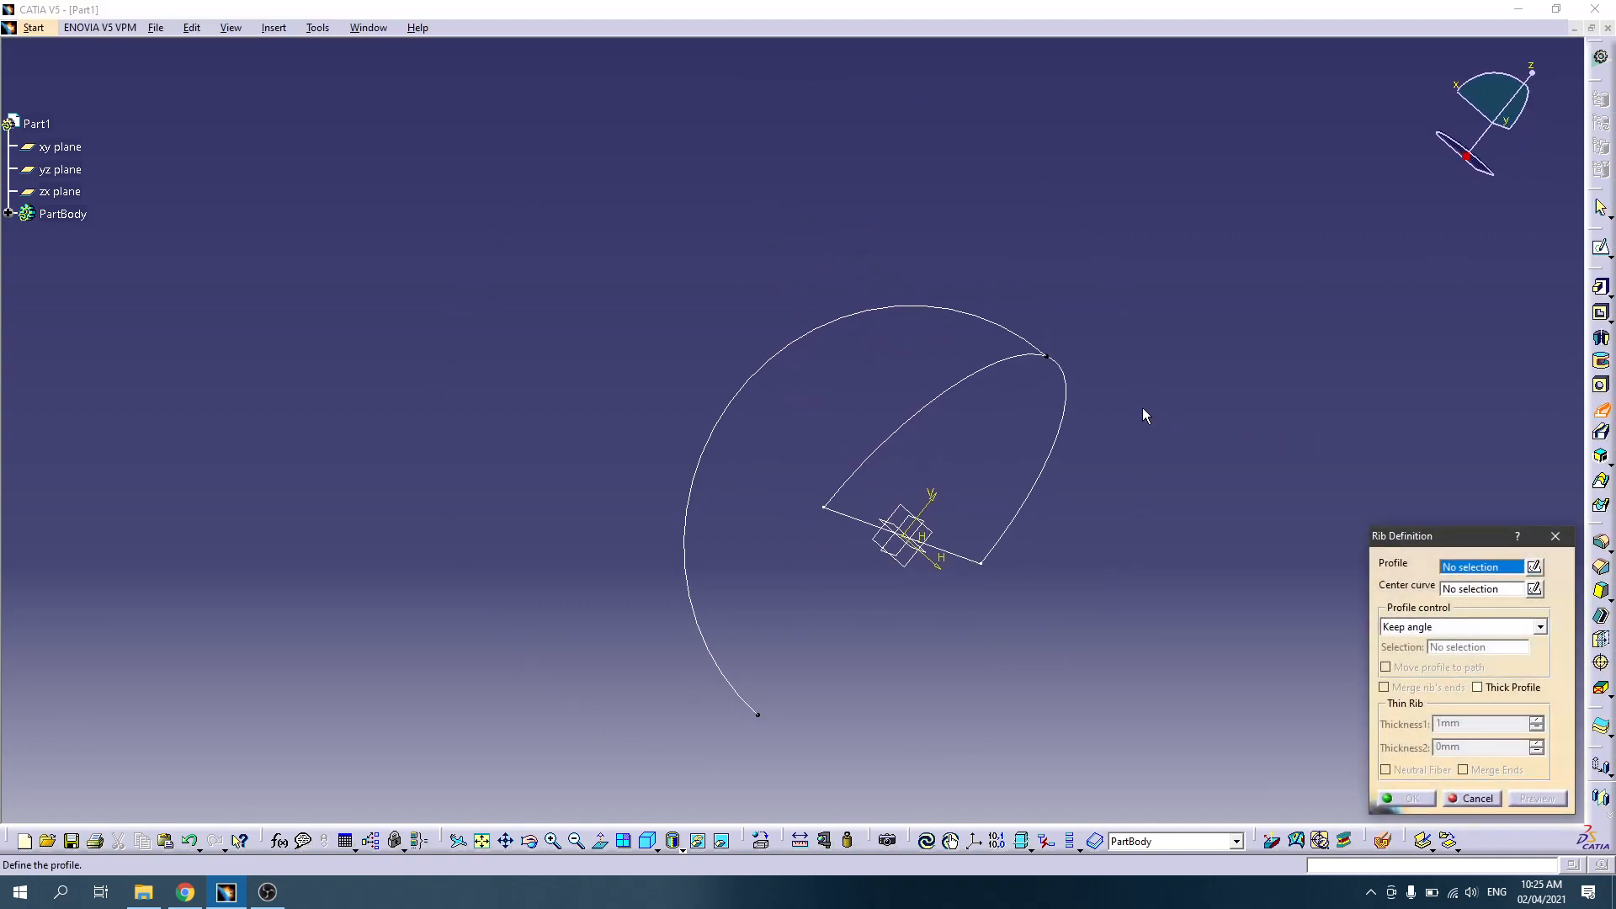
left_click(1051, 455)
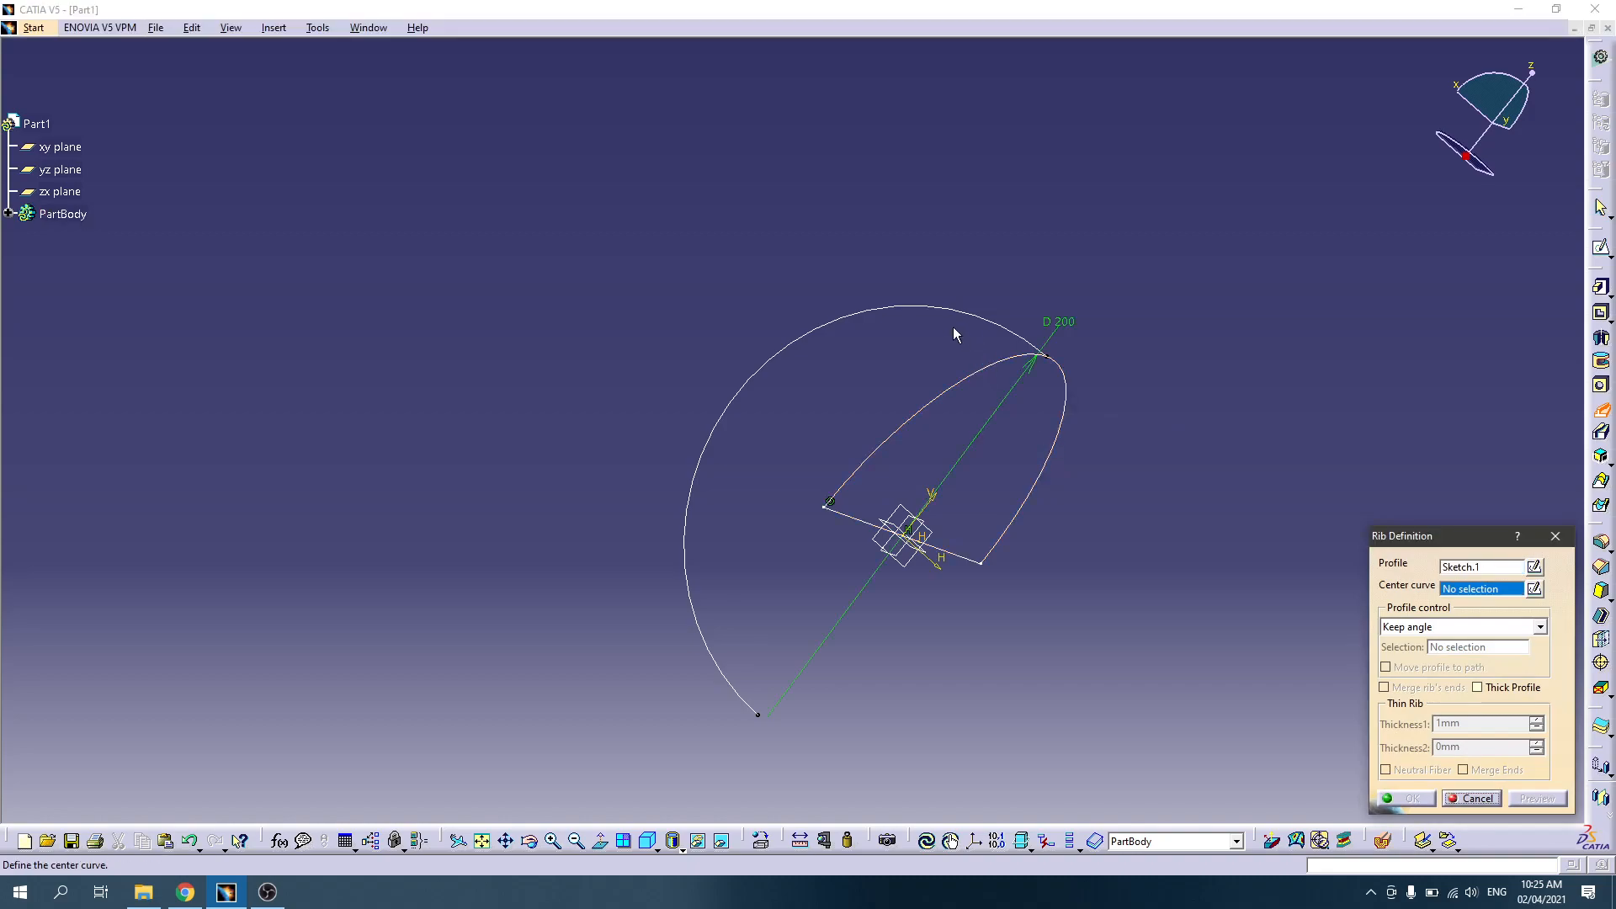
left_click(959, 316)
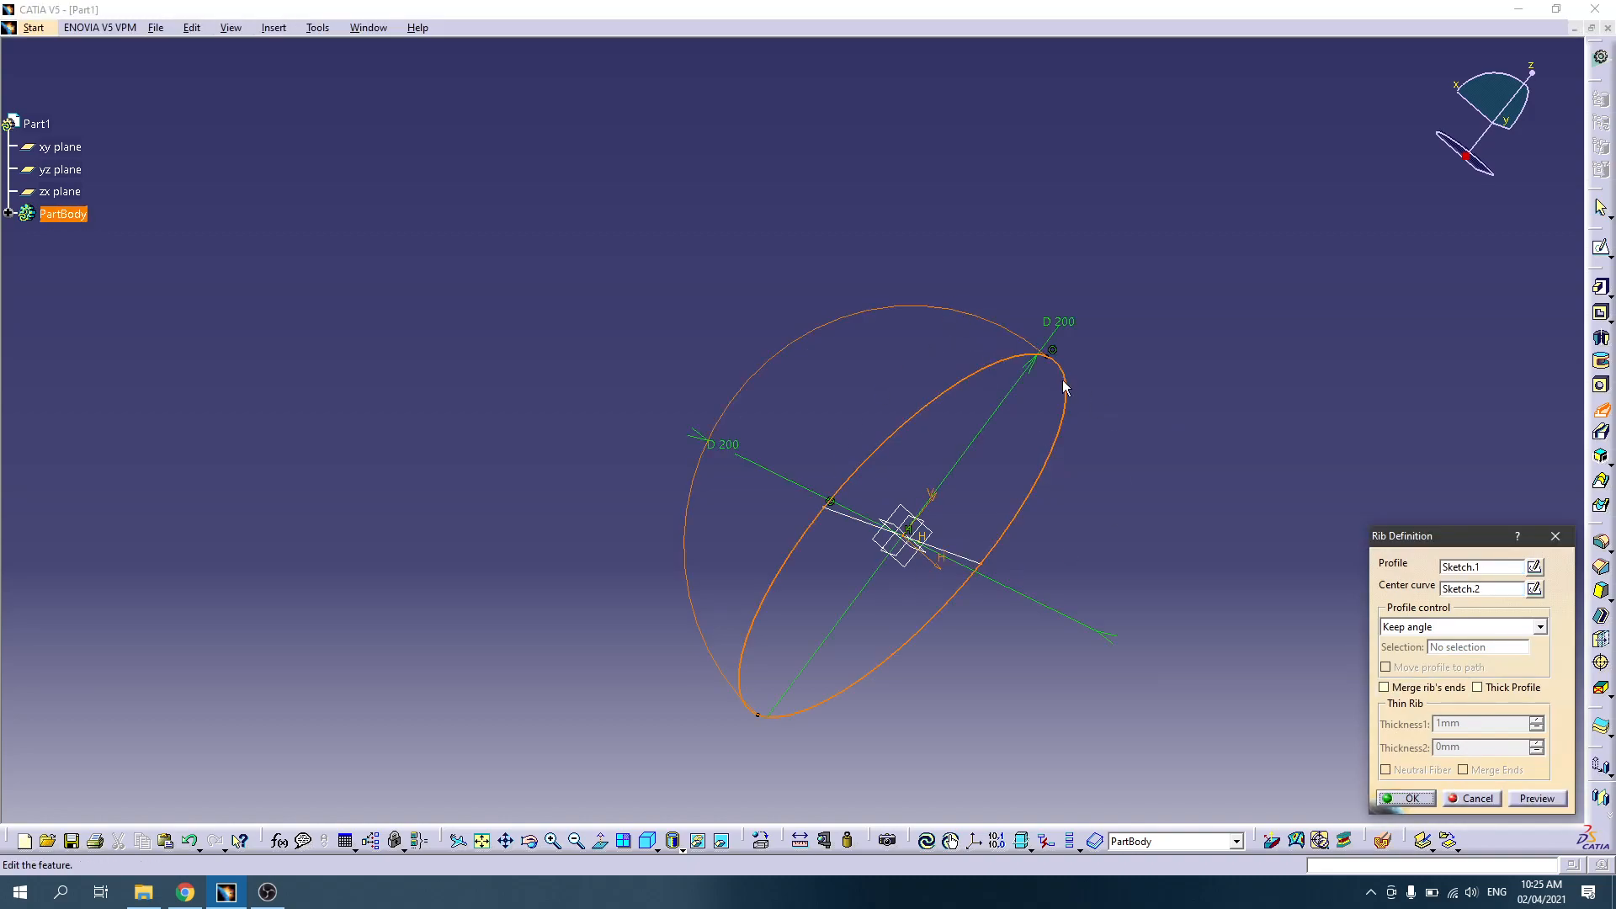
left_click(1512, 801)
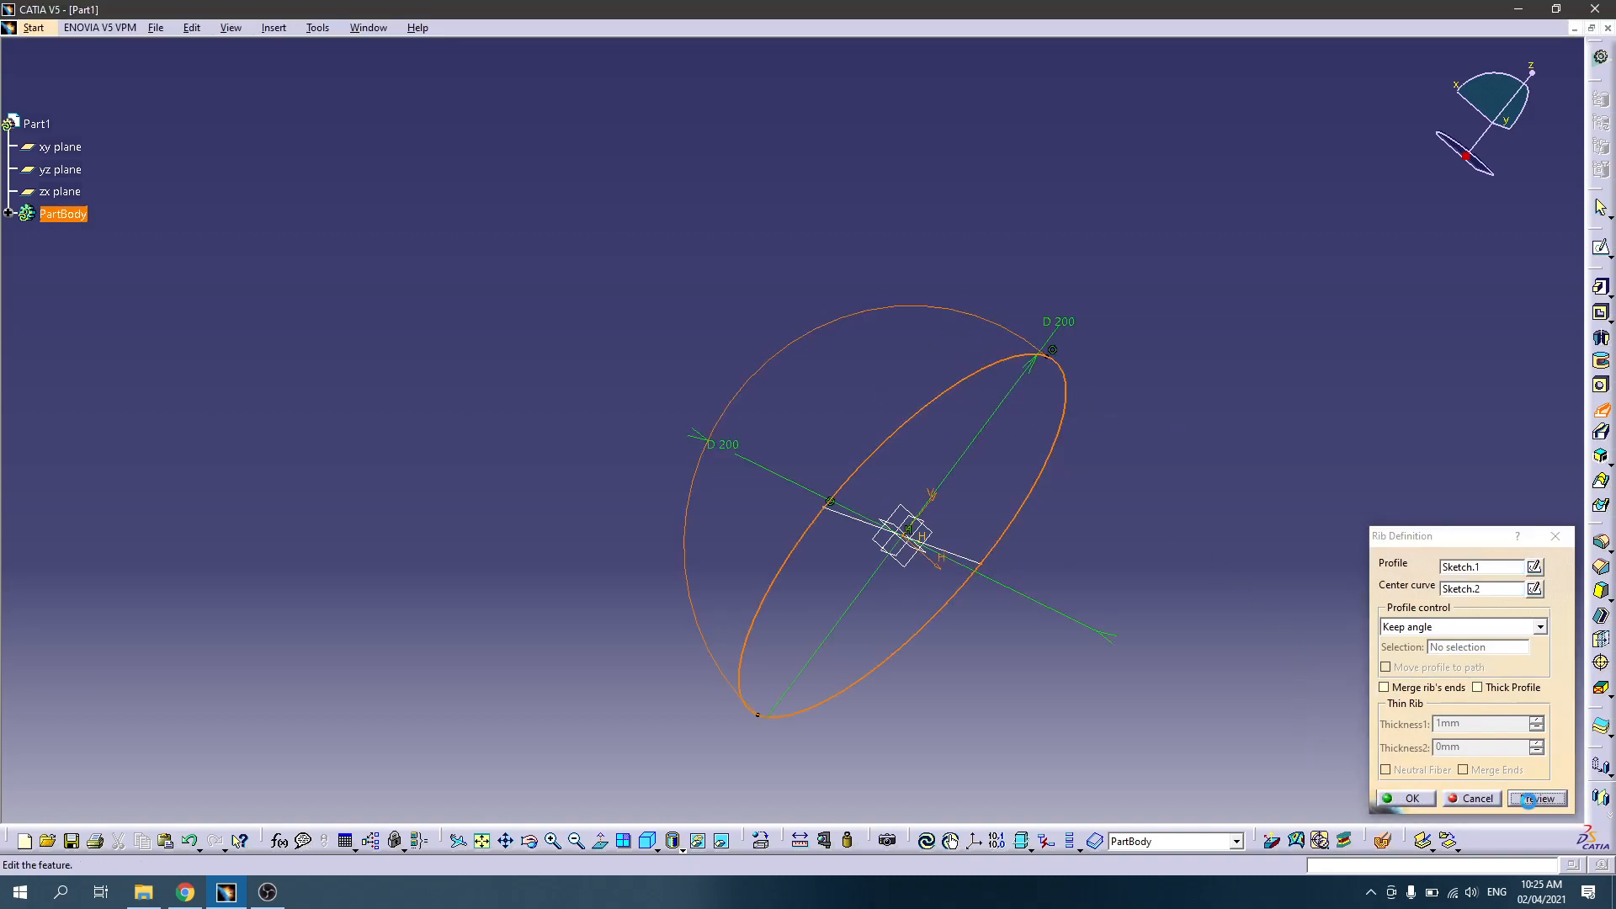
middle_click_drag(934, 598, 970, 666)
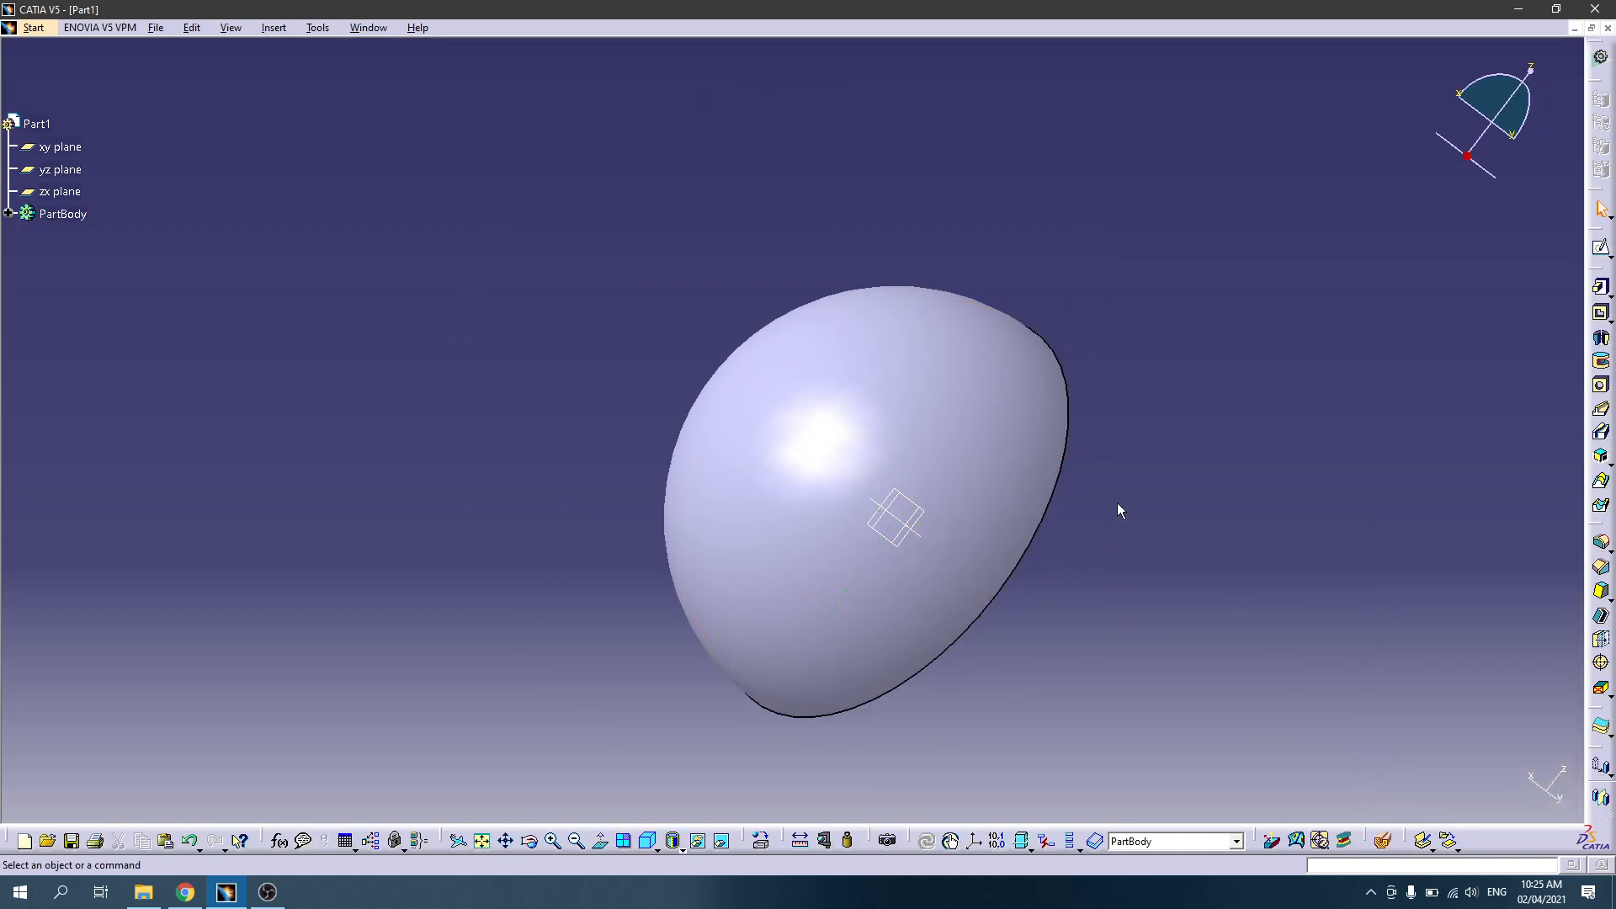
middle_click_drag(600, 467, 815, 332)
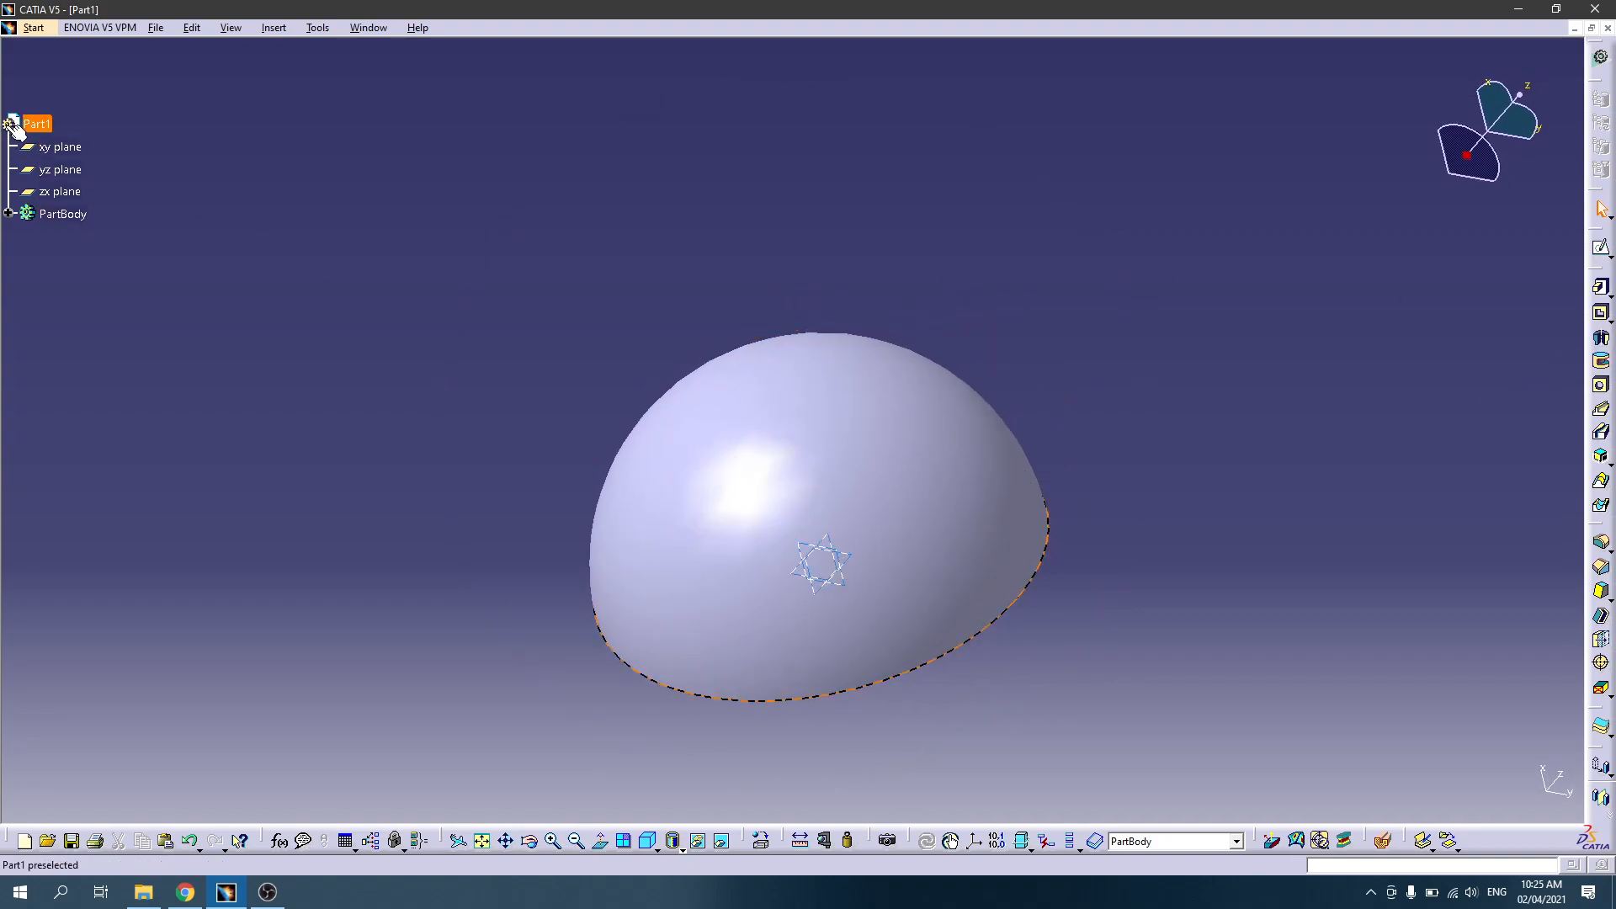
Step: Delete the rib without its aggregated elements, keeping both sketches
left_click(9, 213)
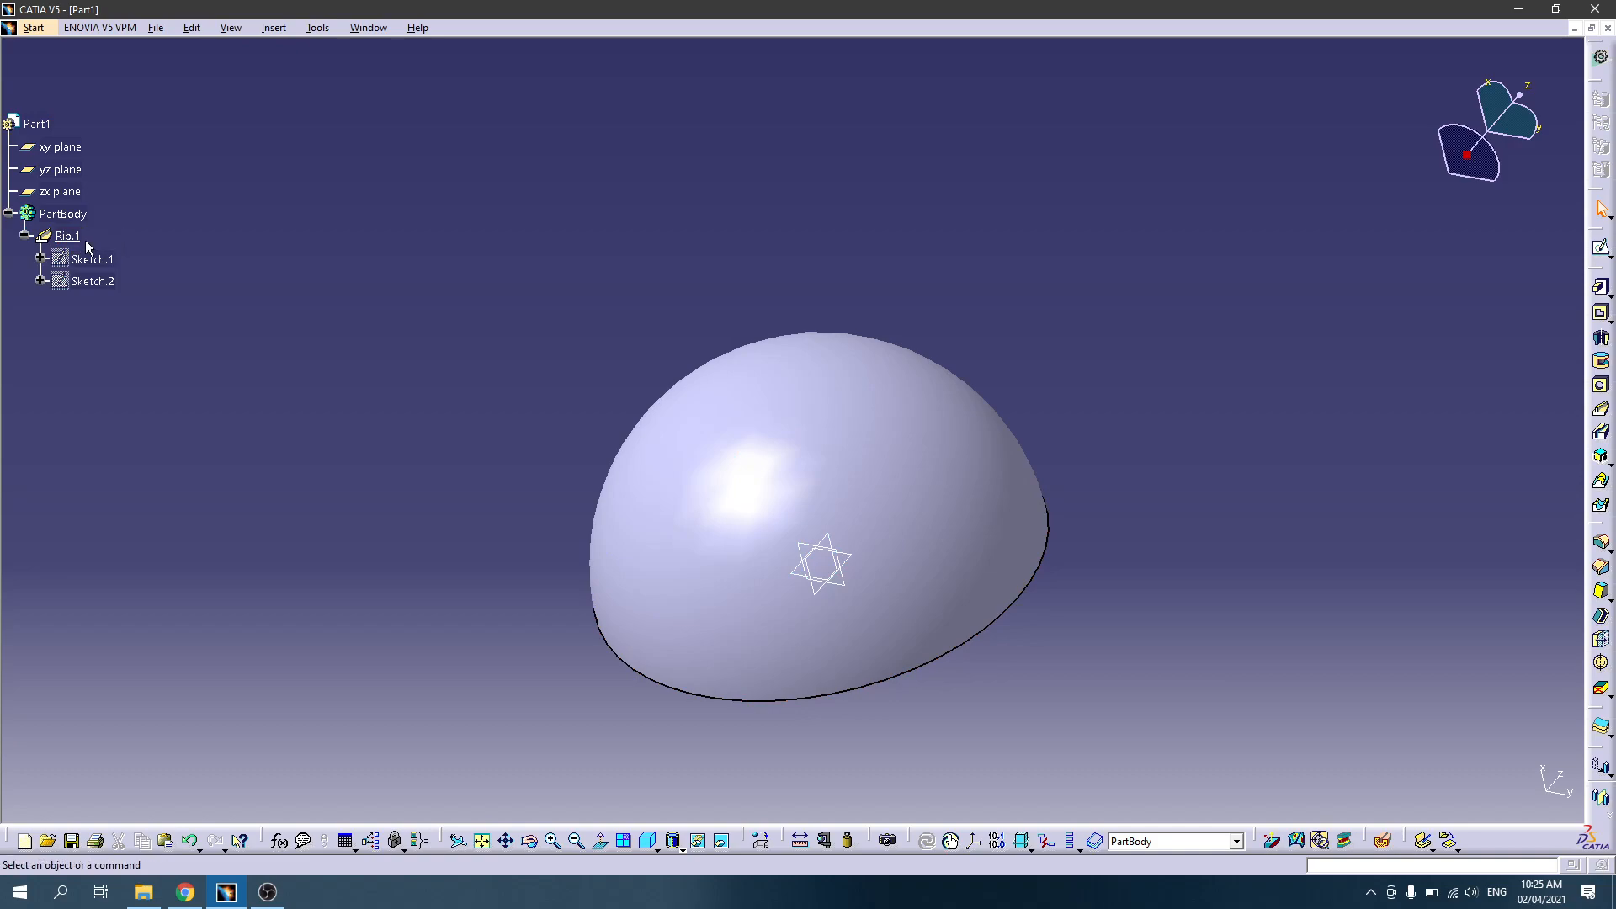
left_click(84, 237)
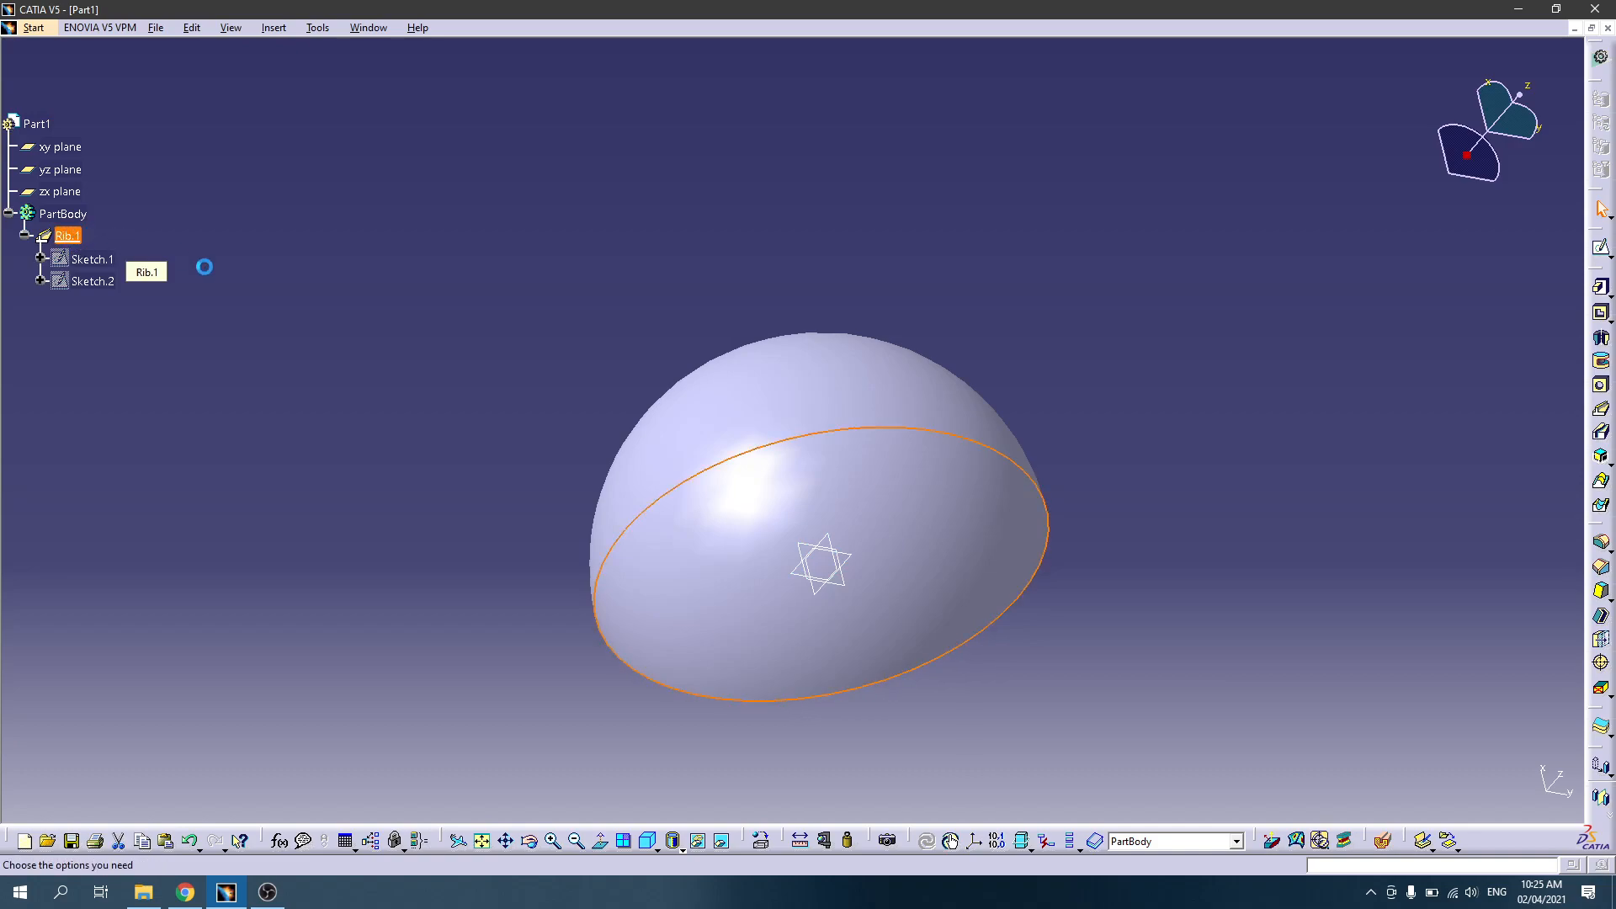
key("Delete")
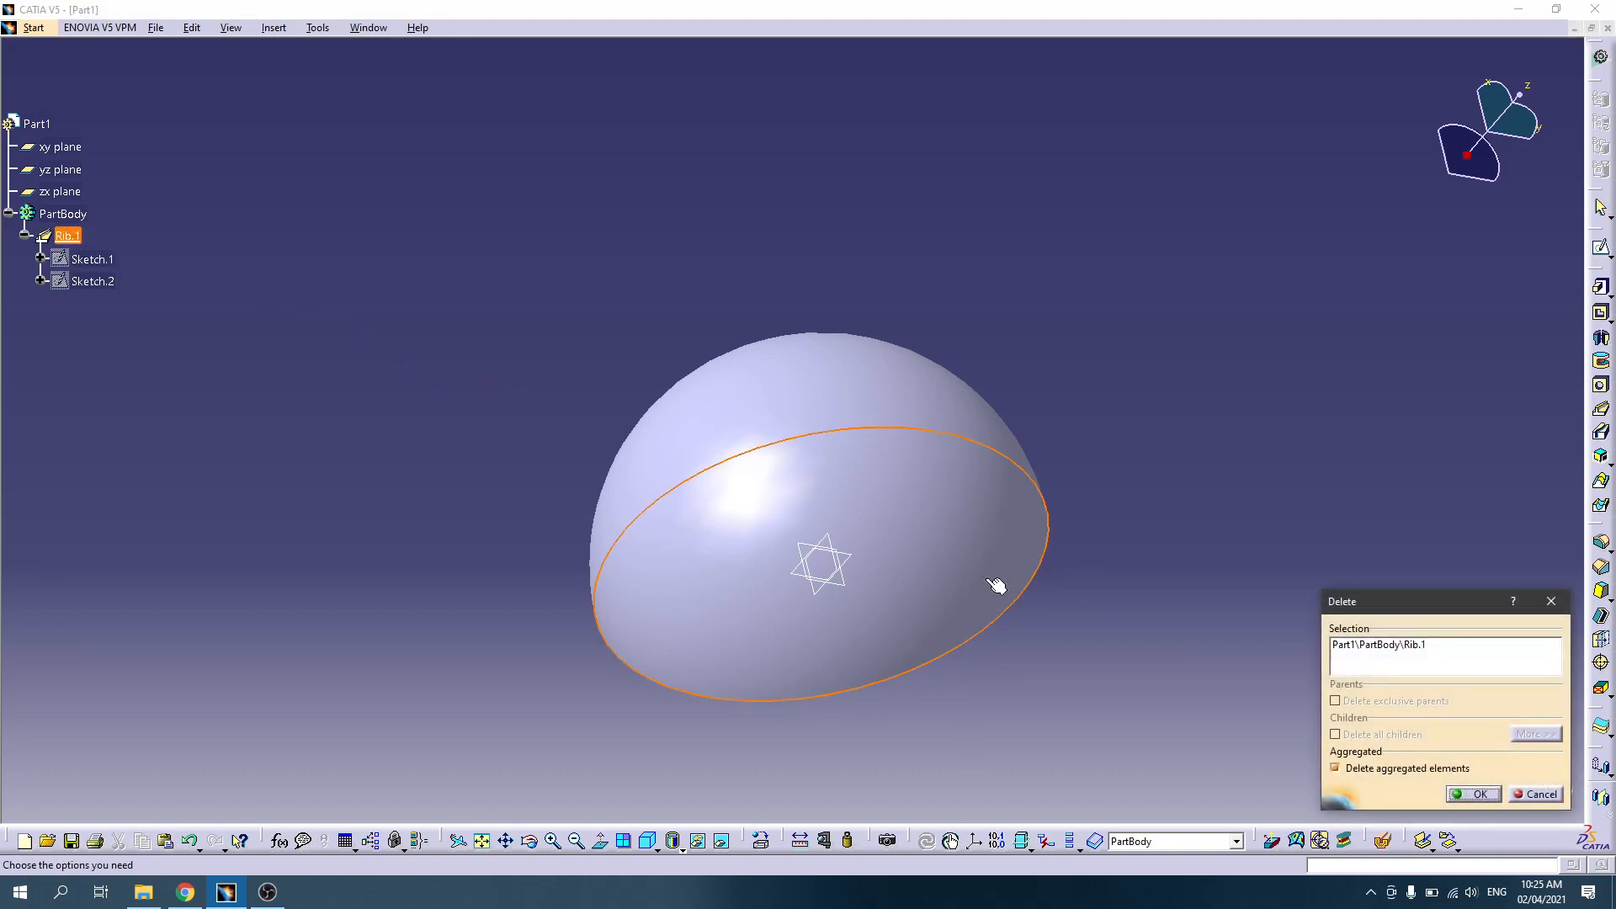
left_click(1375, 769)
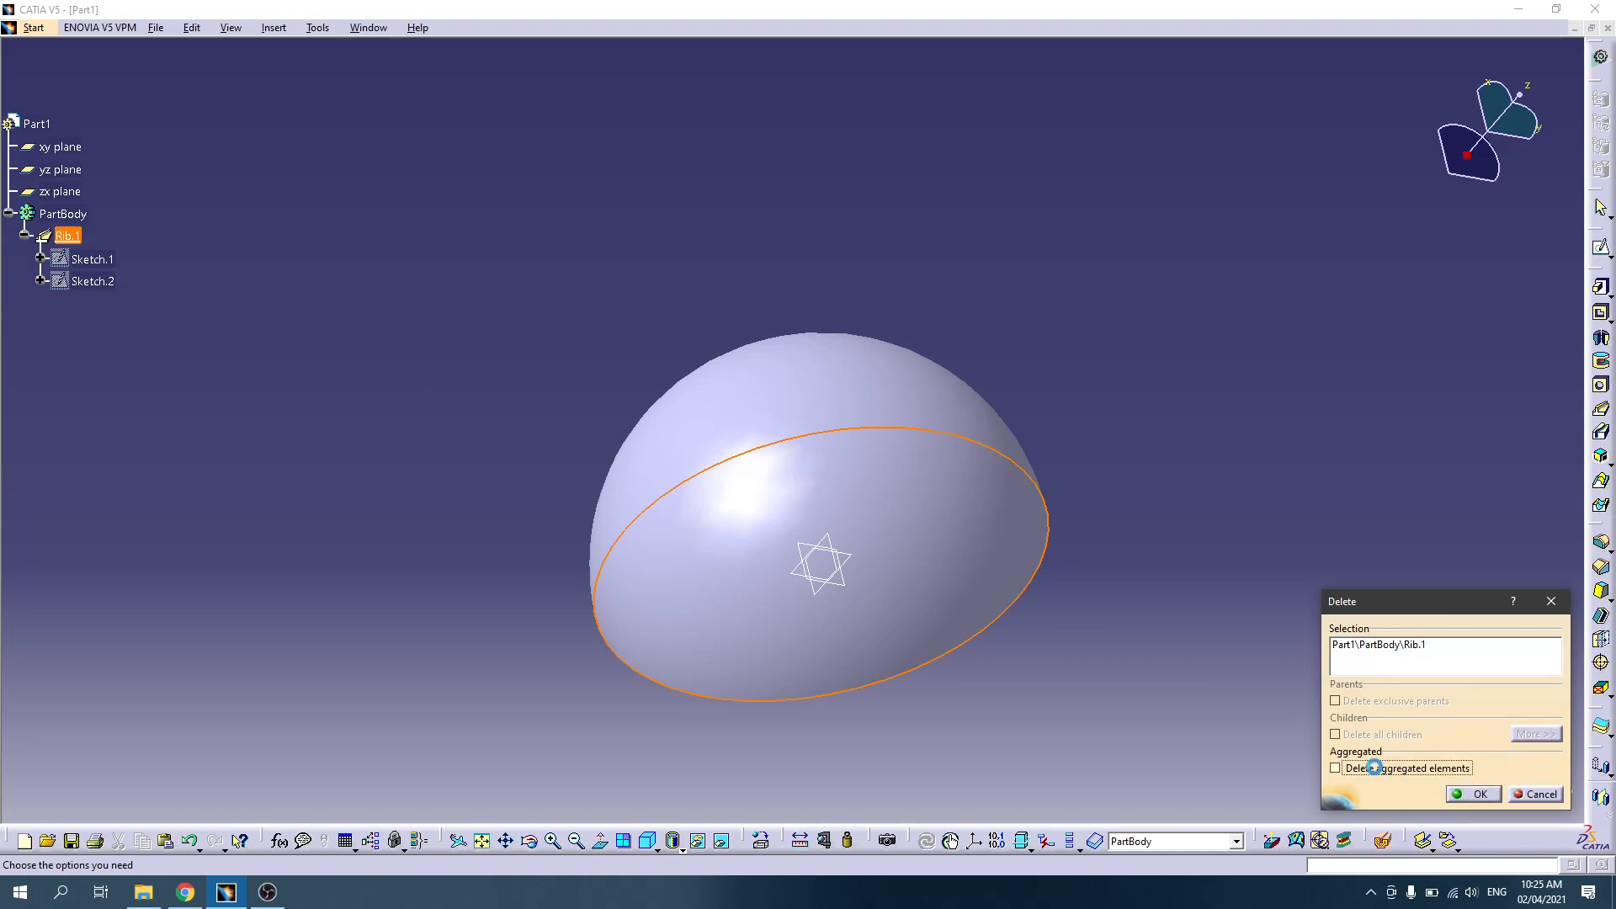
left_click(99, 282)
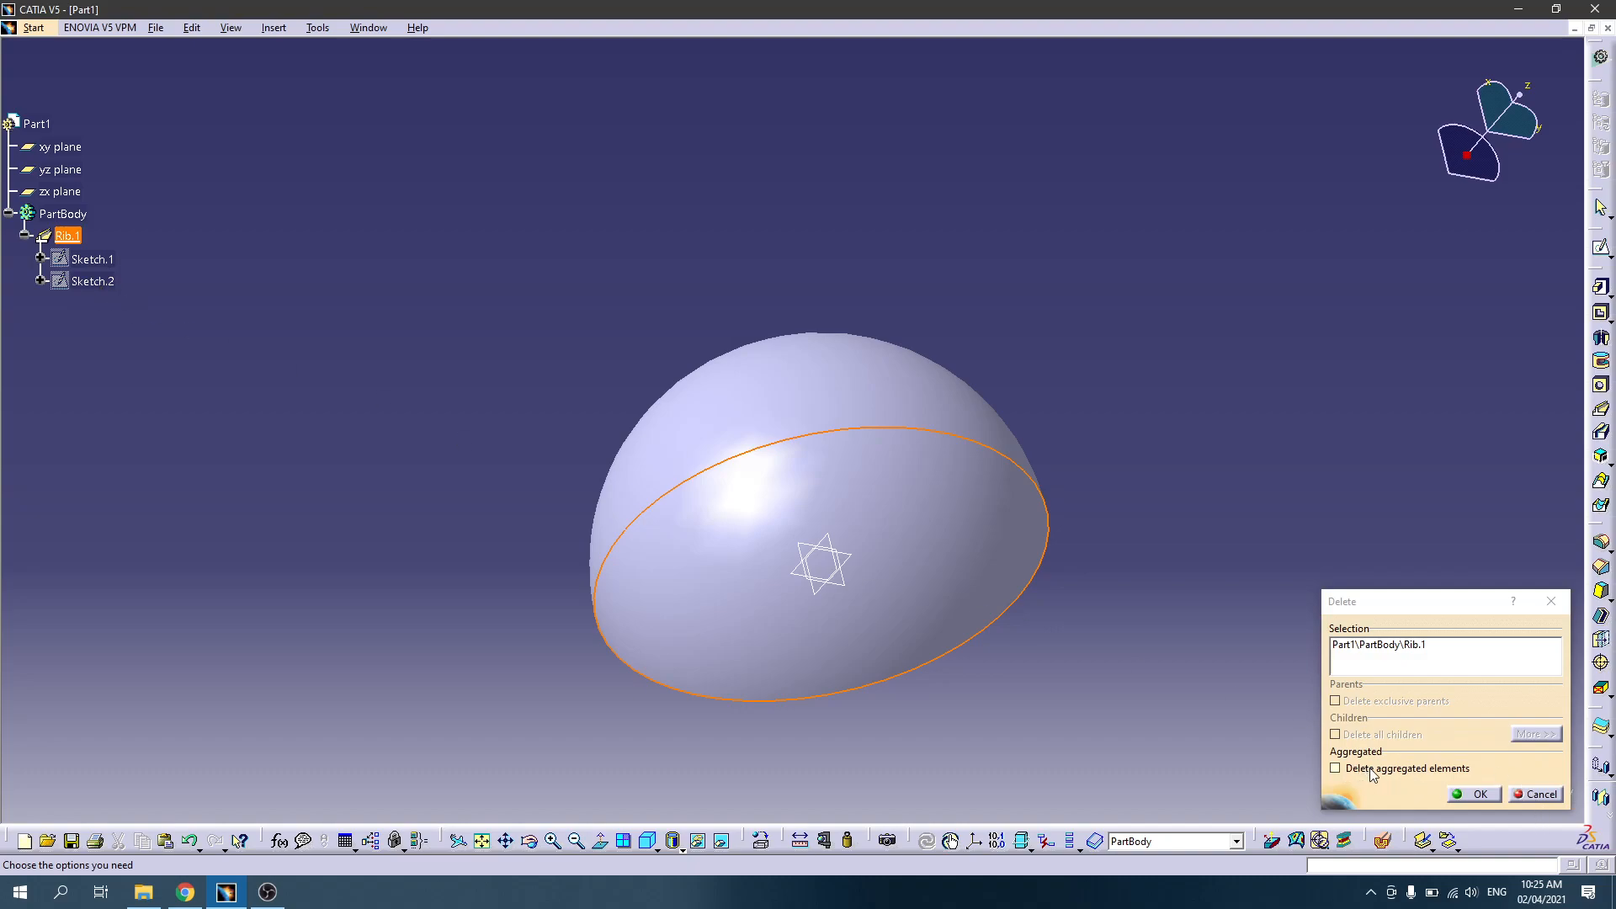
left_click(1461, 798)
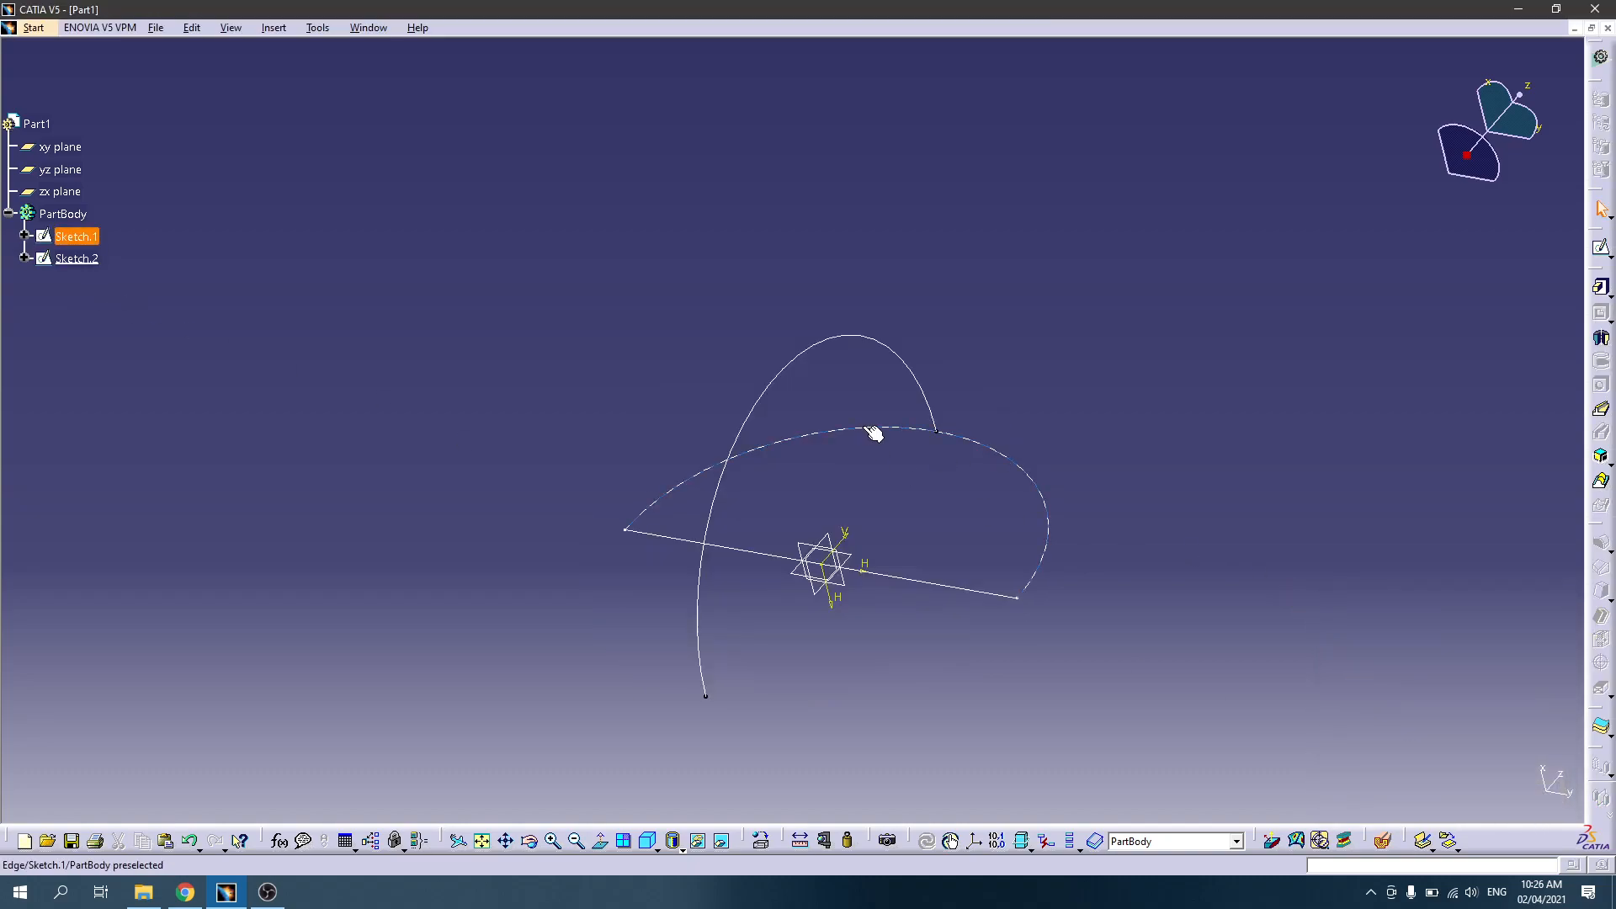
Step: Hide the zx-plane arc sketch
mouse_move(936, 342)
middle_mouse_down()
mouse_move(740, 415)
mouse_move(773, 375)
middle_mouse_up()
left_click(773, 376)
right_click(775, 376)
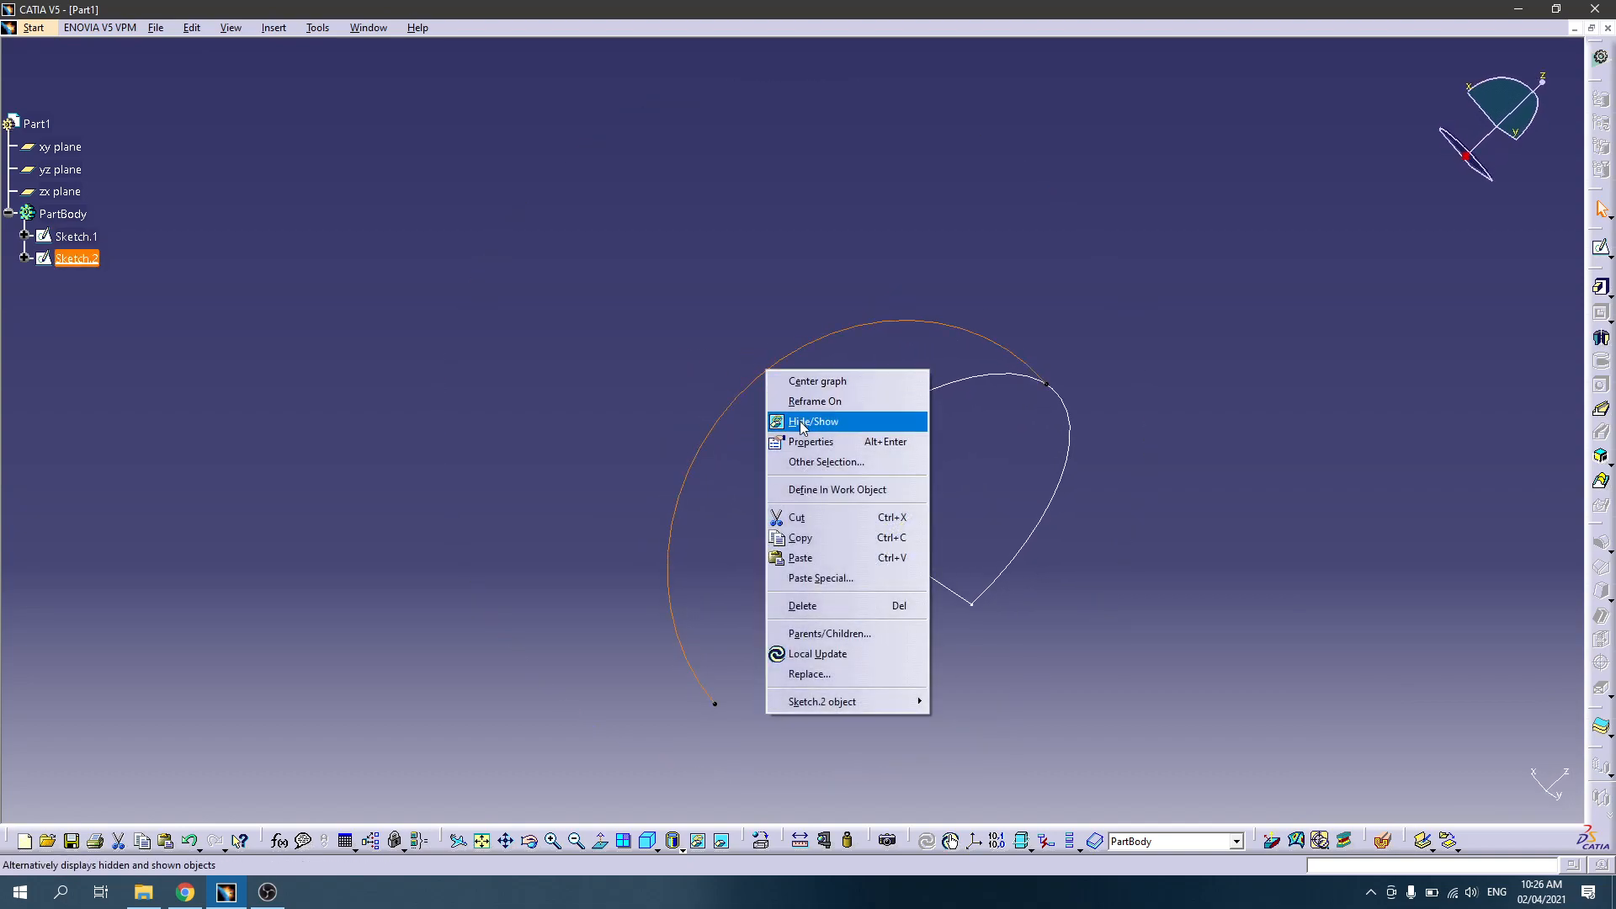
left_click(840, 428)
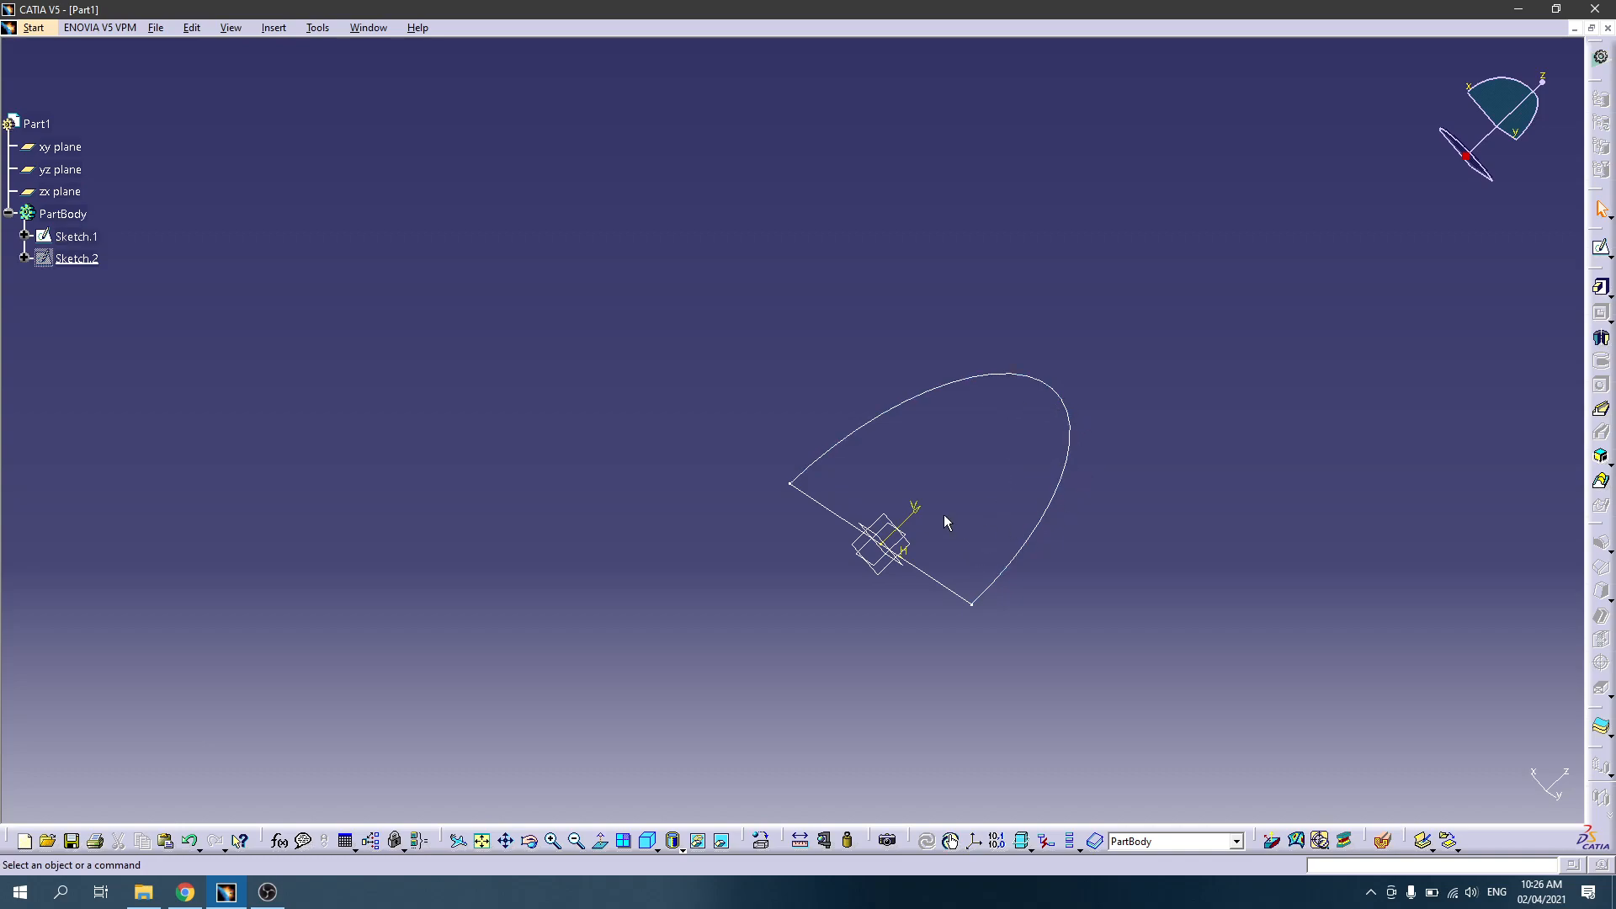
Step: Set up a Shaft revolving the yz-plane semicircle 360 degrees about its straight edge, and preview the solid
left_click(1601, 337)
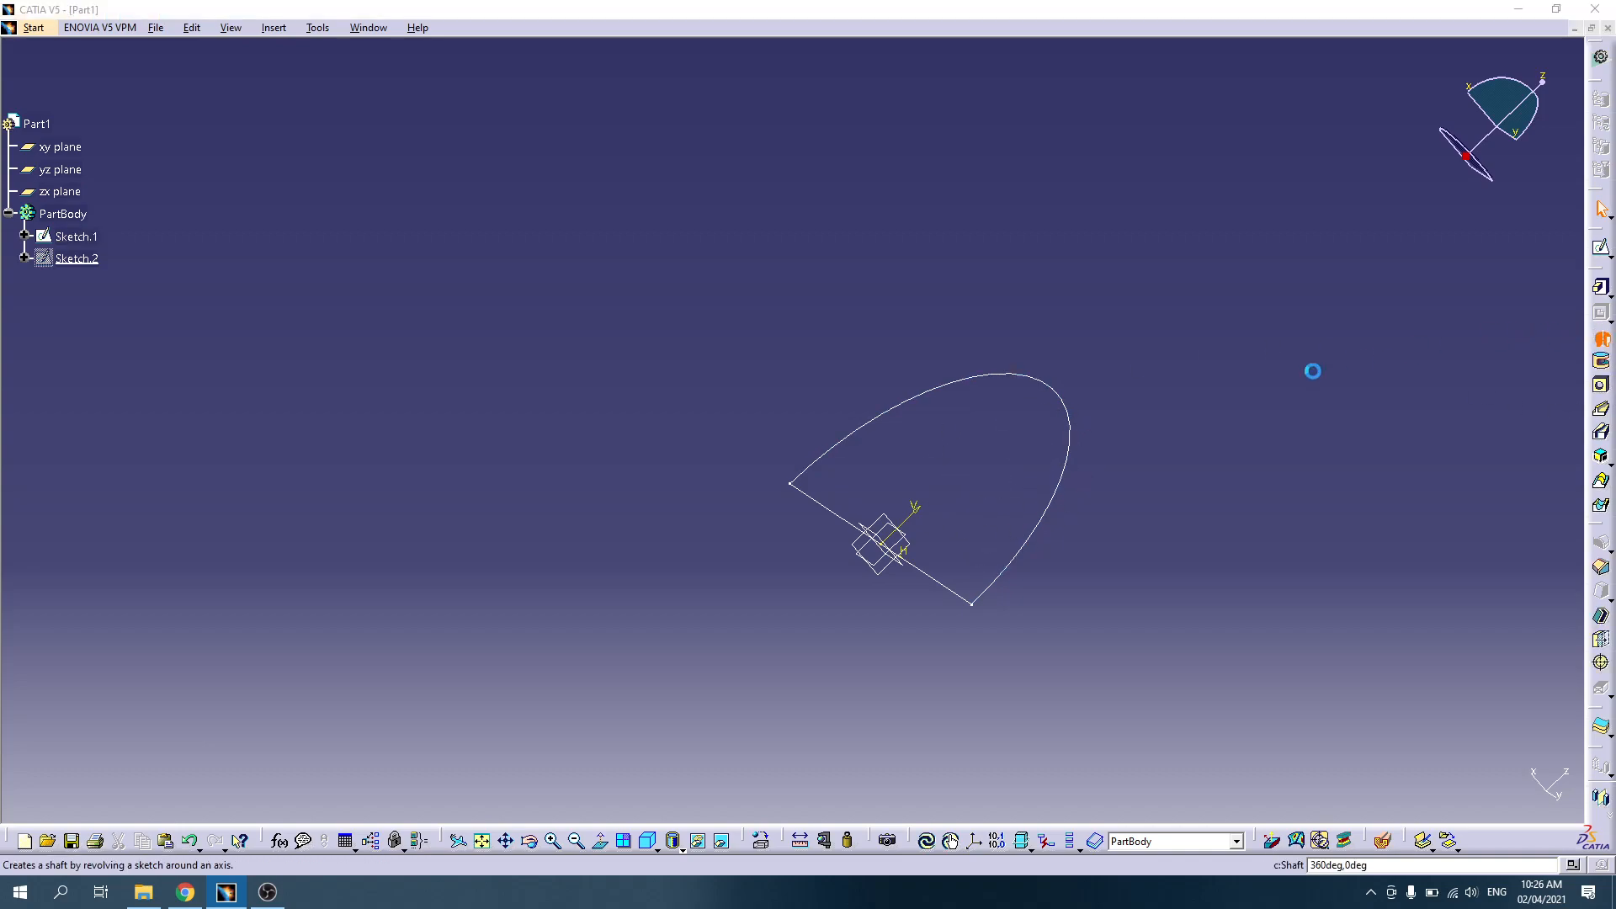
left_click(1057, 510)
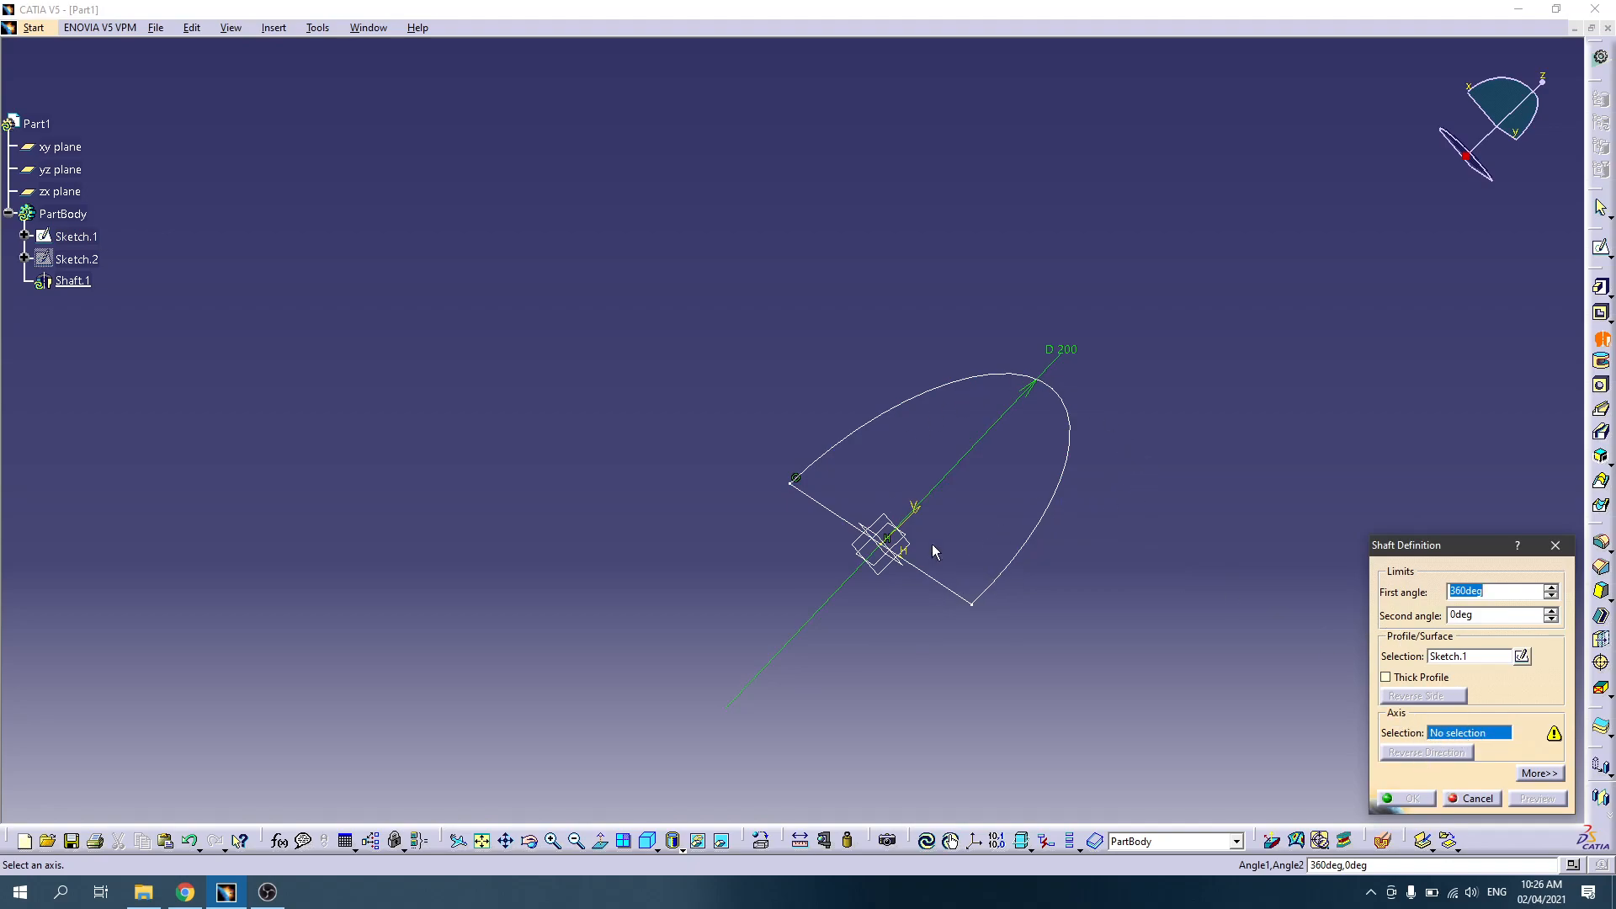
left_click(934, 581)
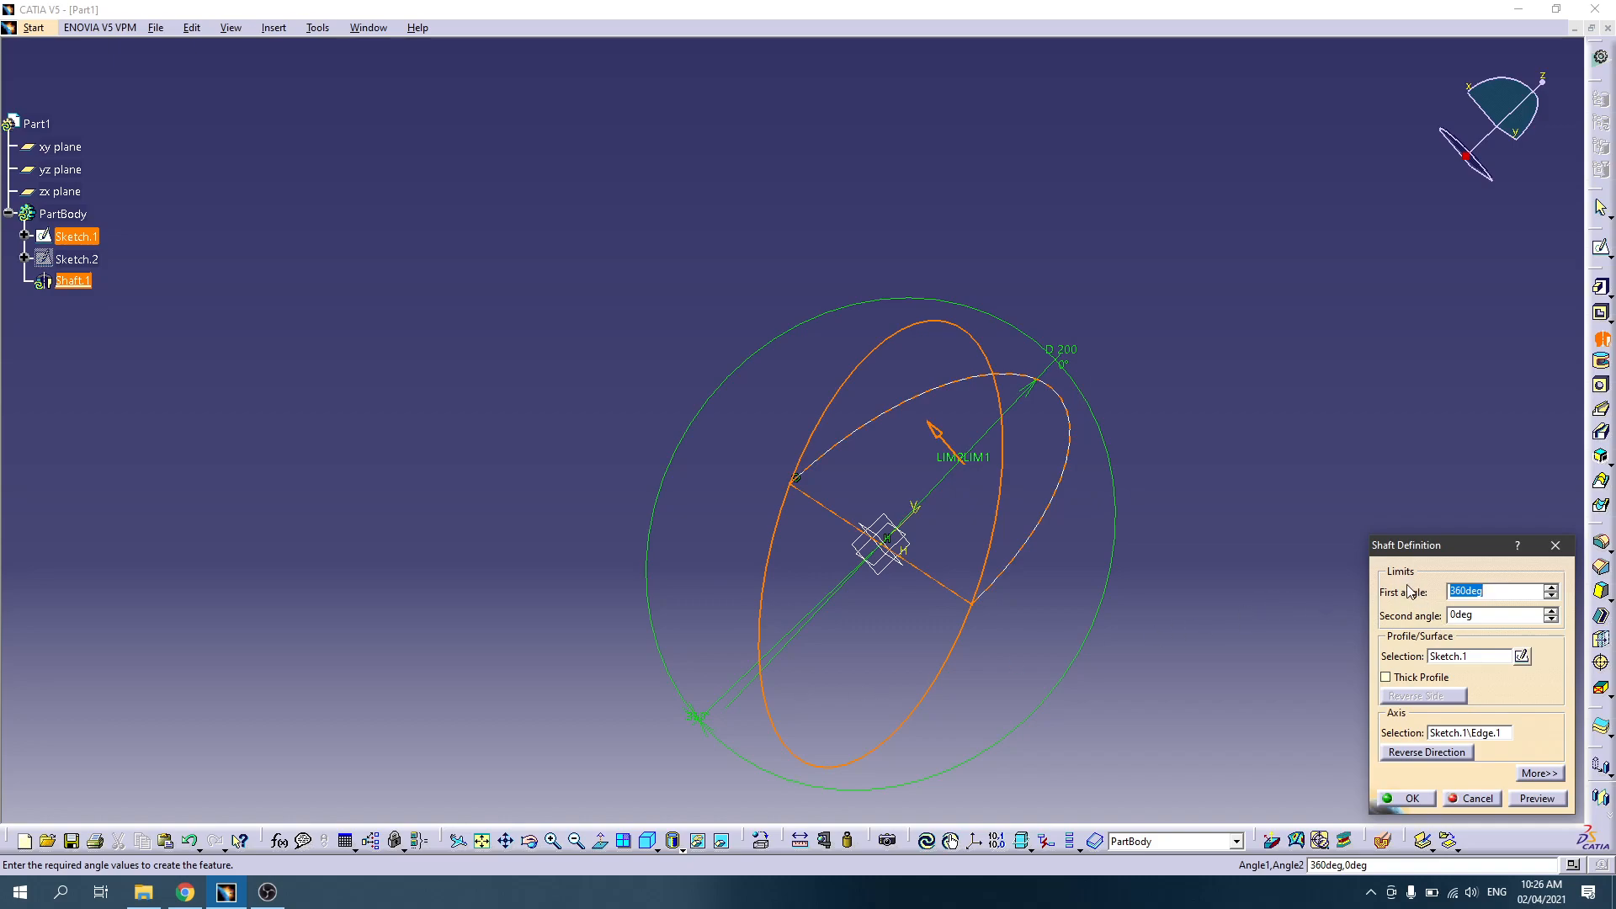
left_click(1537, 800)
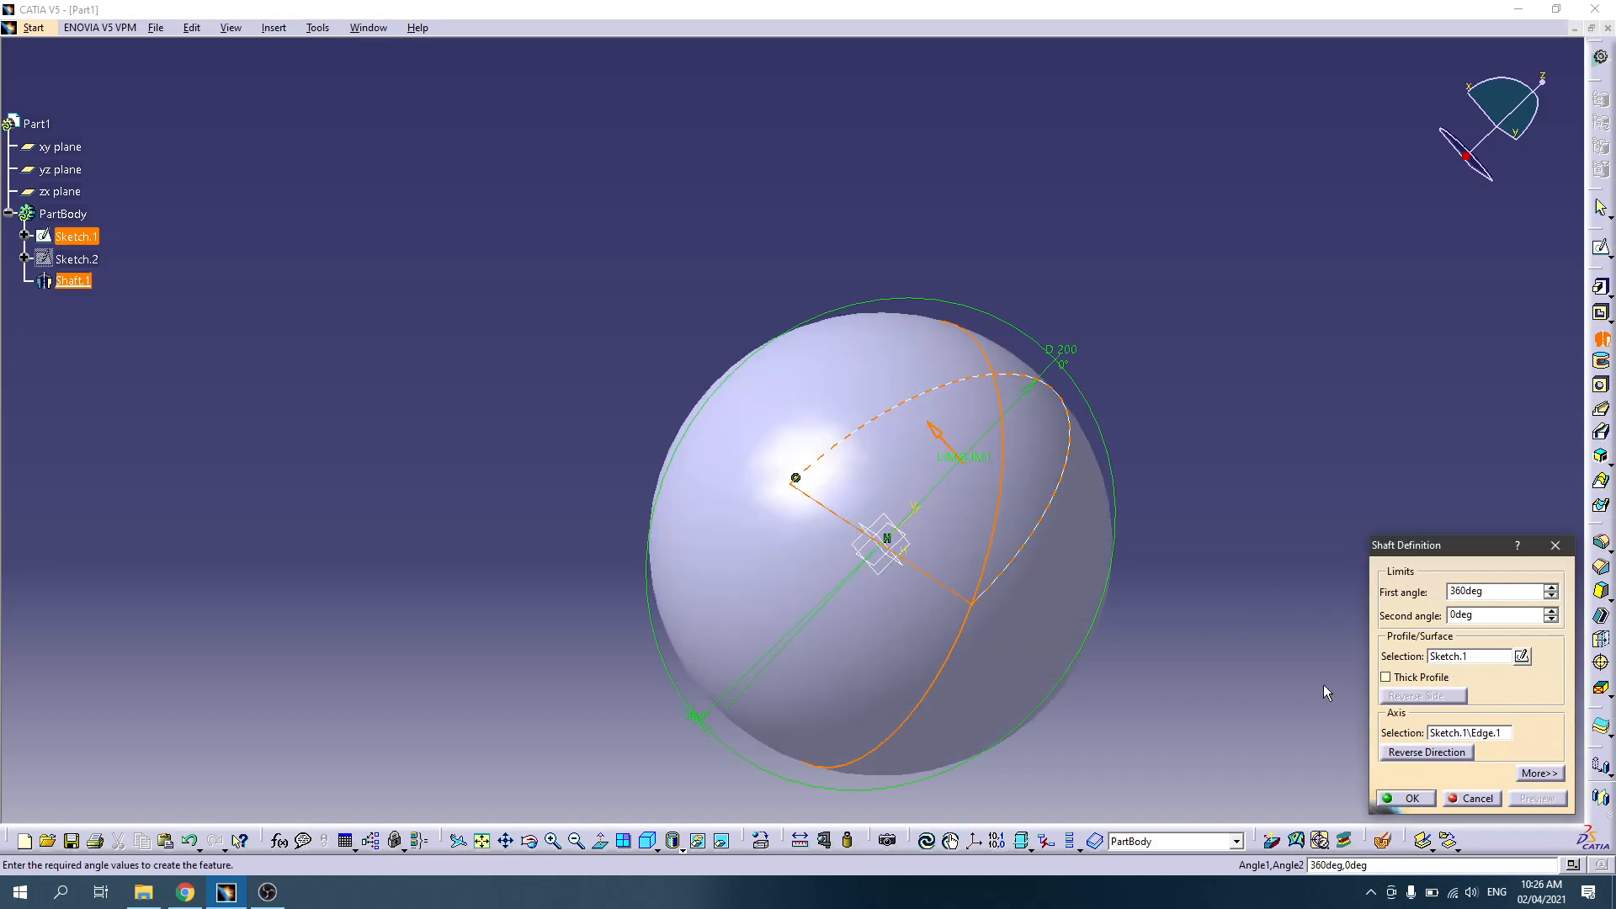
middle_click_drag(816, 533, 668, 482)
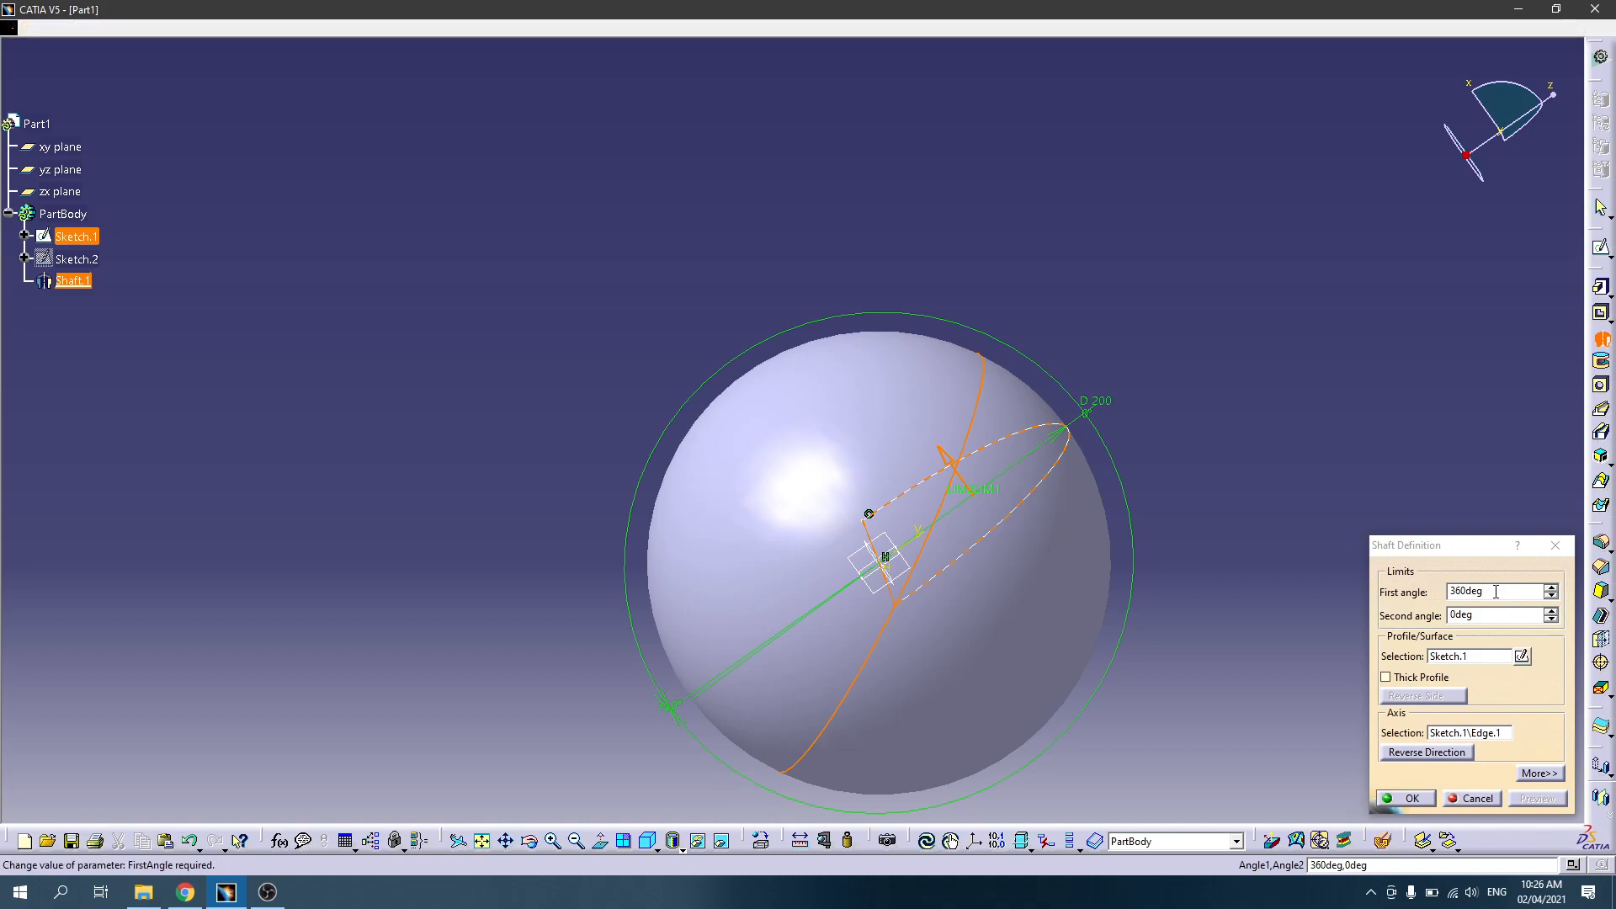
Step: Set the shaft's first angle to 180 degrees, preview it, and create the hemisphere
left_click_drag(1497, 591, 1323, 574)
type("1")
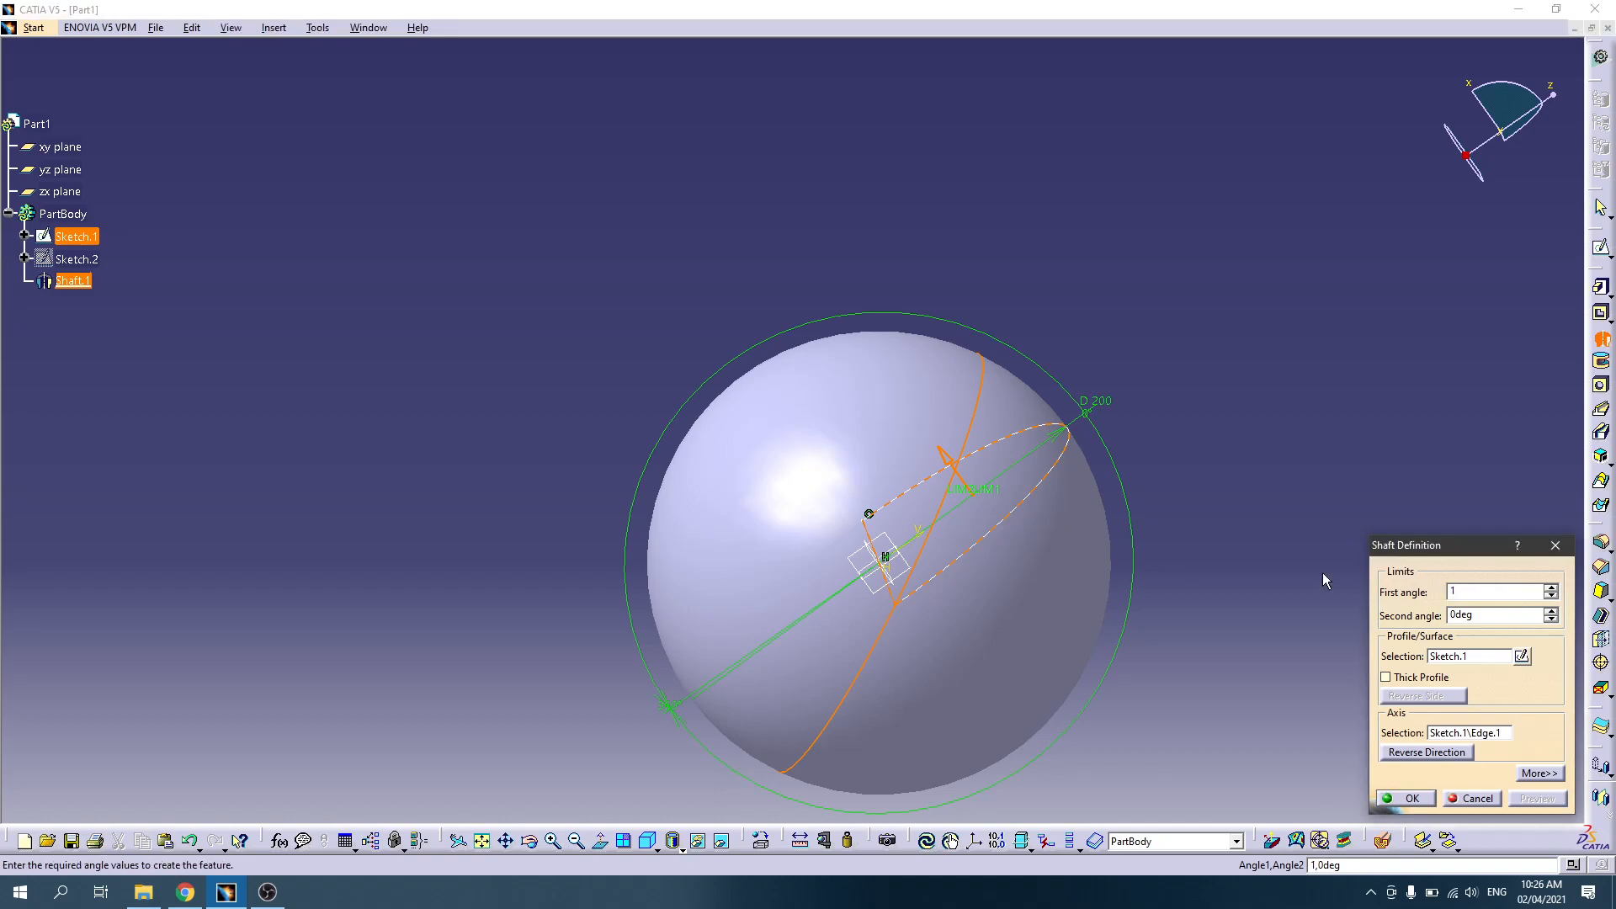
type("80")
left_click(1344, 679)
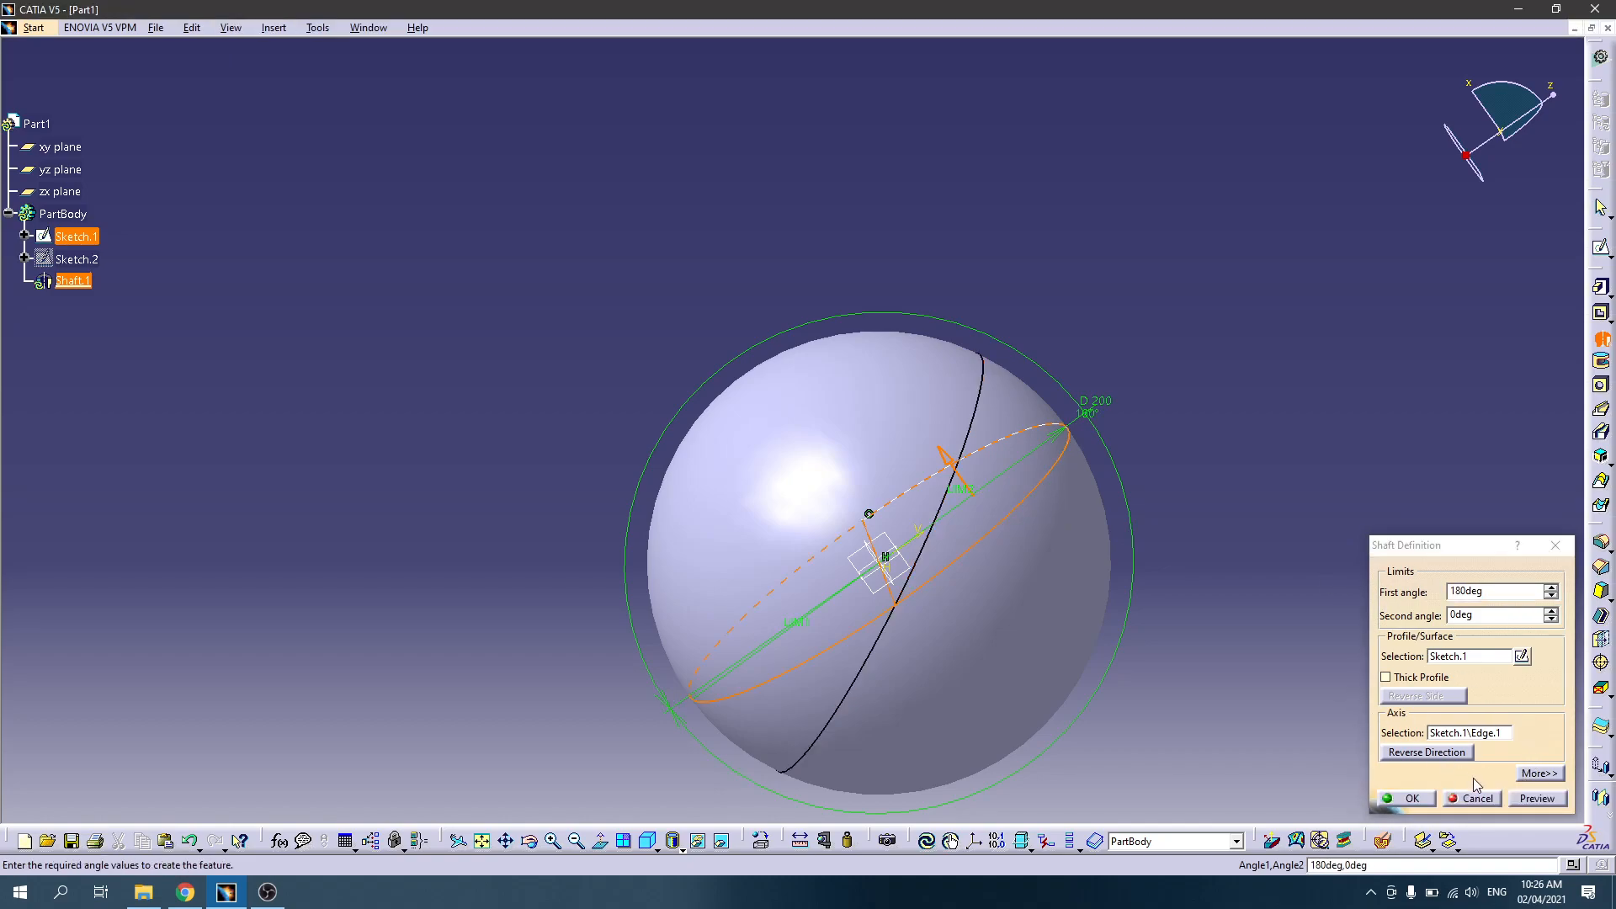
left_click(1529, 800)
middle_click_drag(1030, 658, 1130, 648)
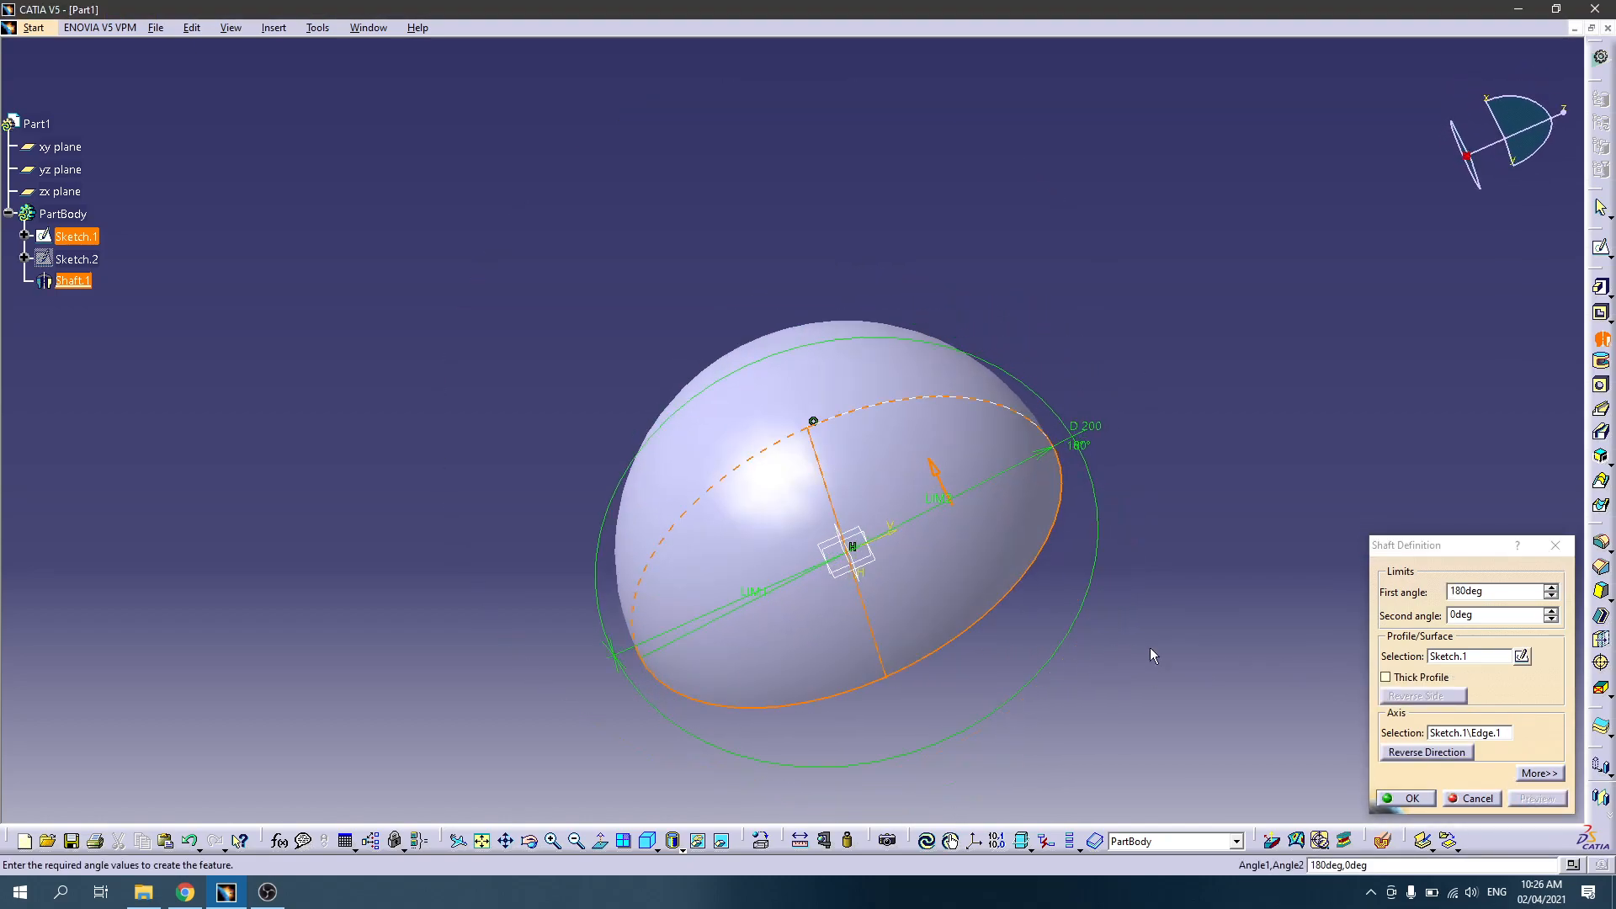
left_click(1423, 807)
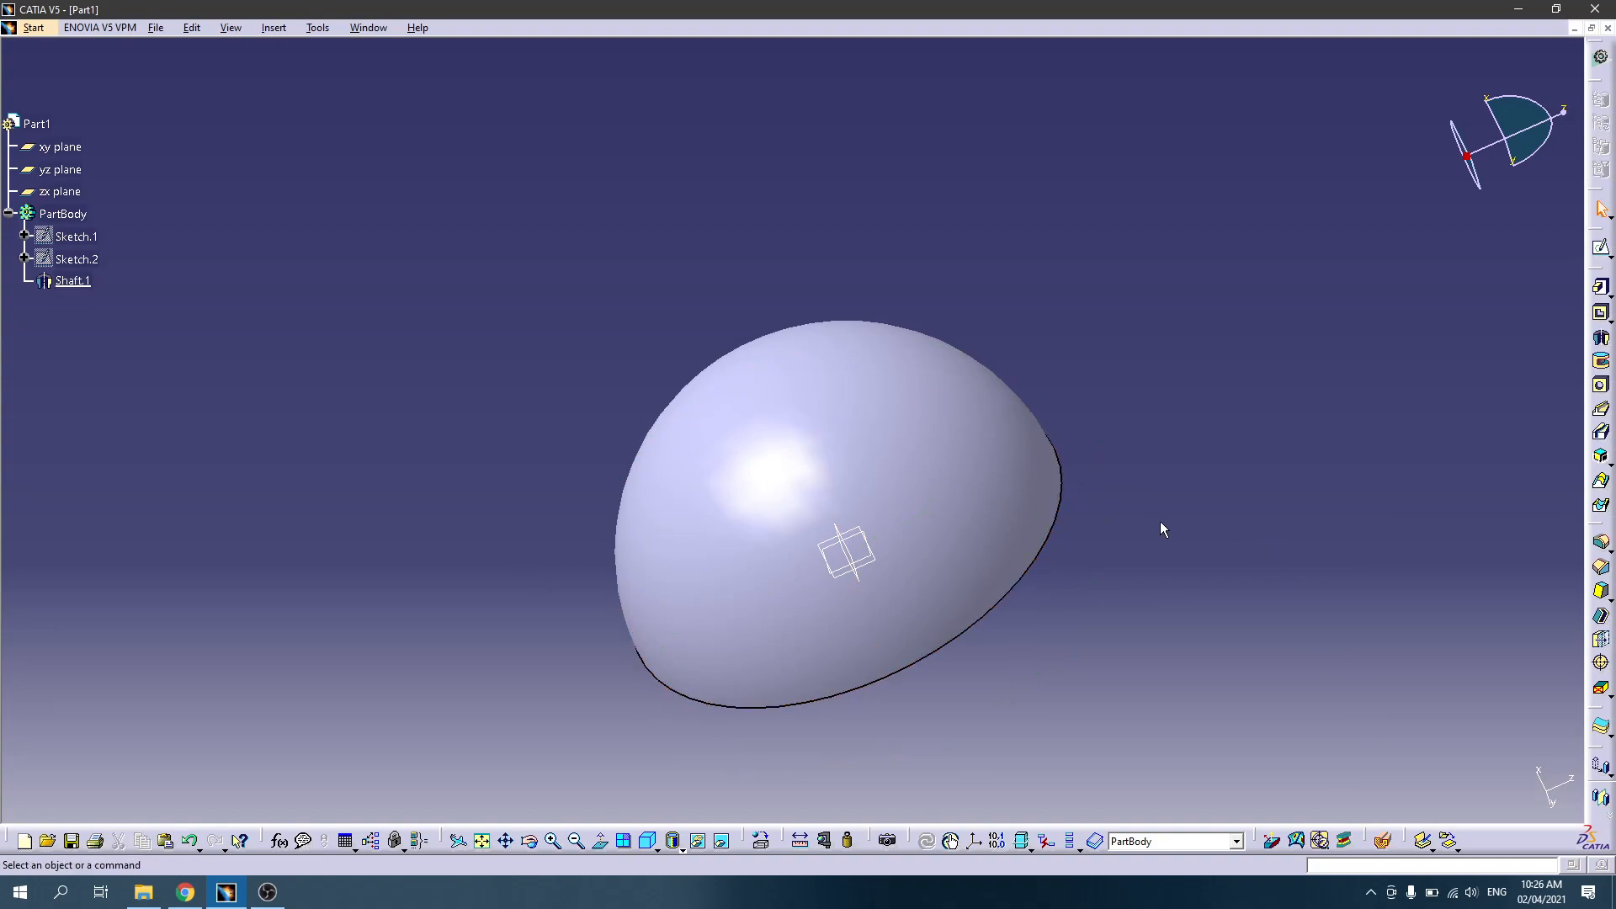
Step: Delete the shaft together with both semicircle sketches, emptying the part body
left_click(74, 261, "ctrl")
left_click(74, 241, "ctrl")
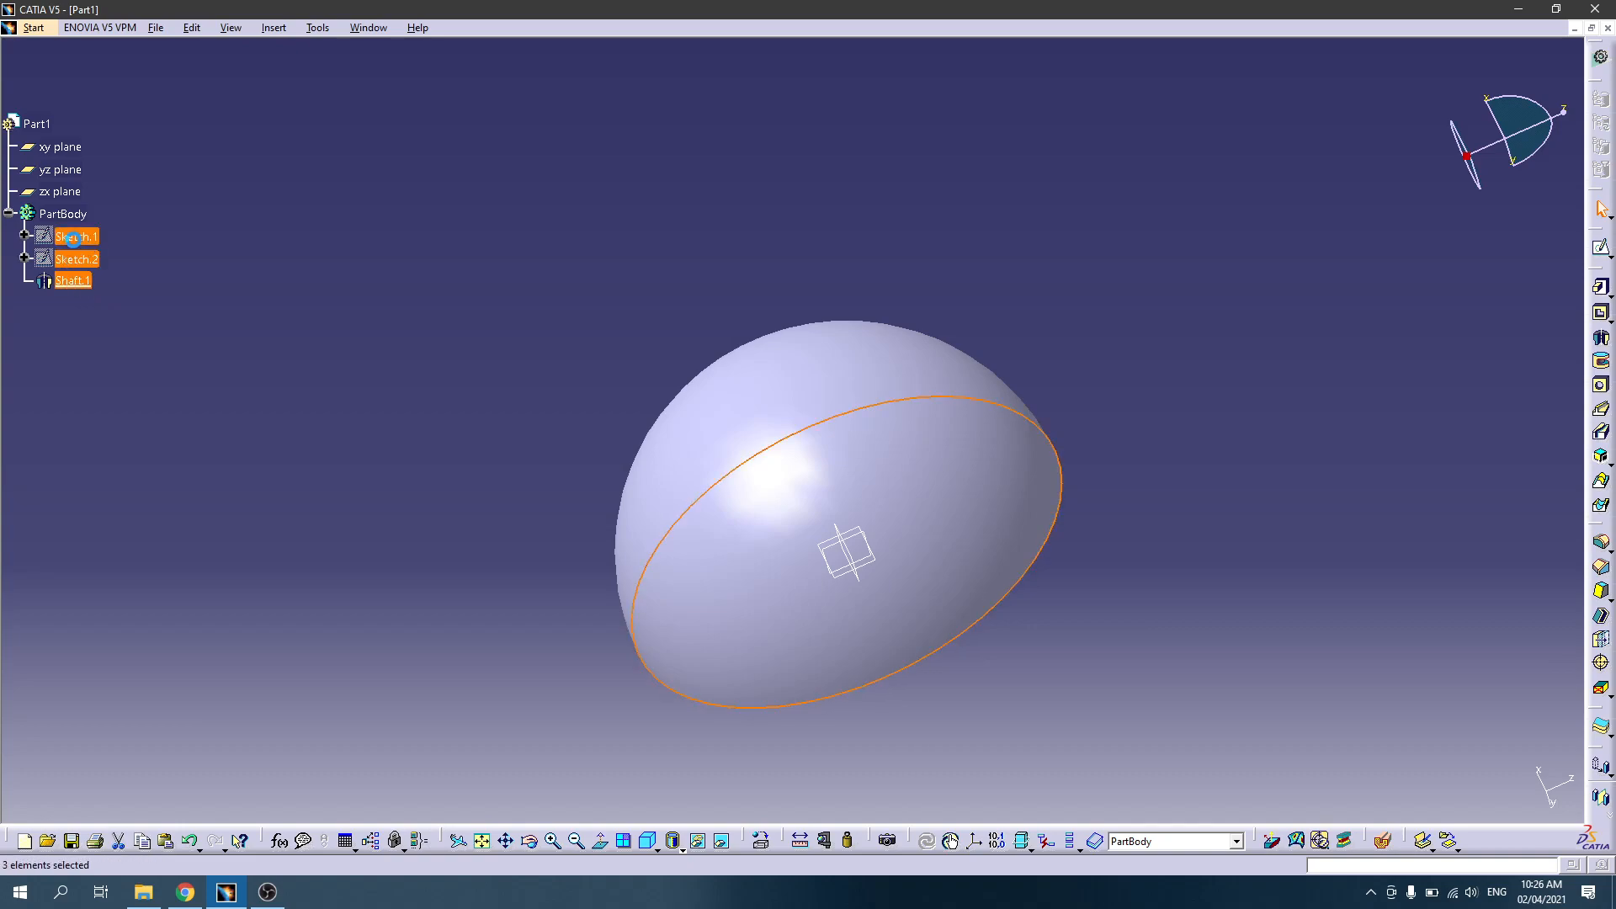
key("Delete")
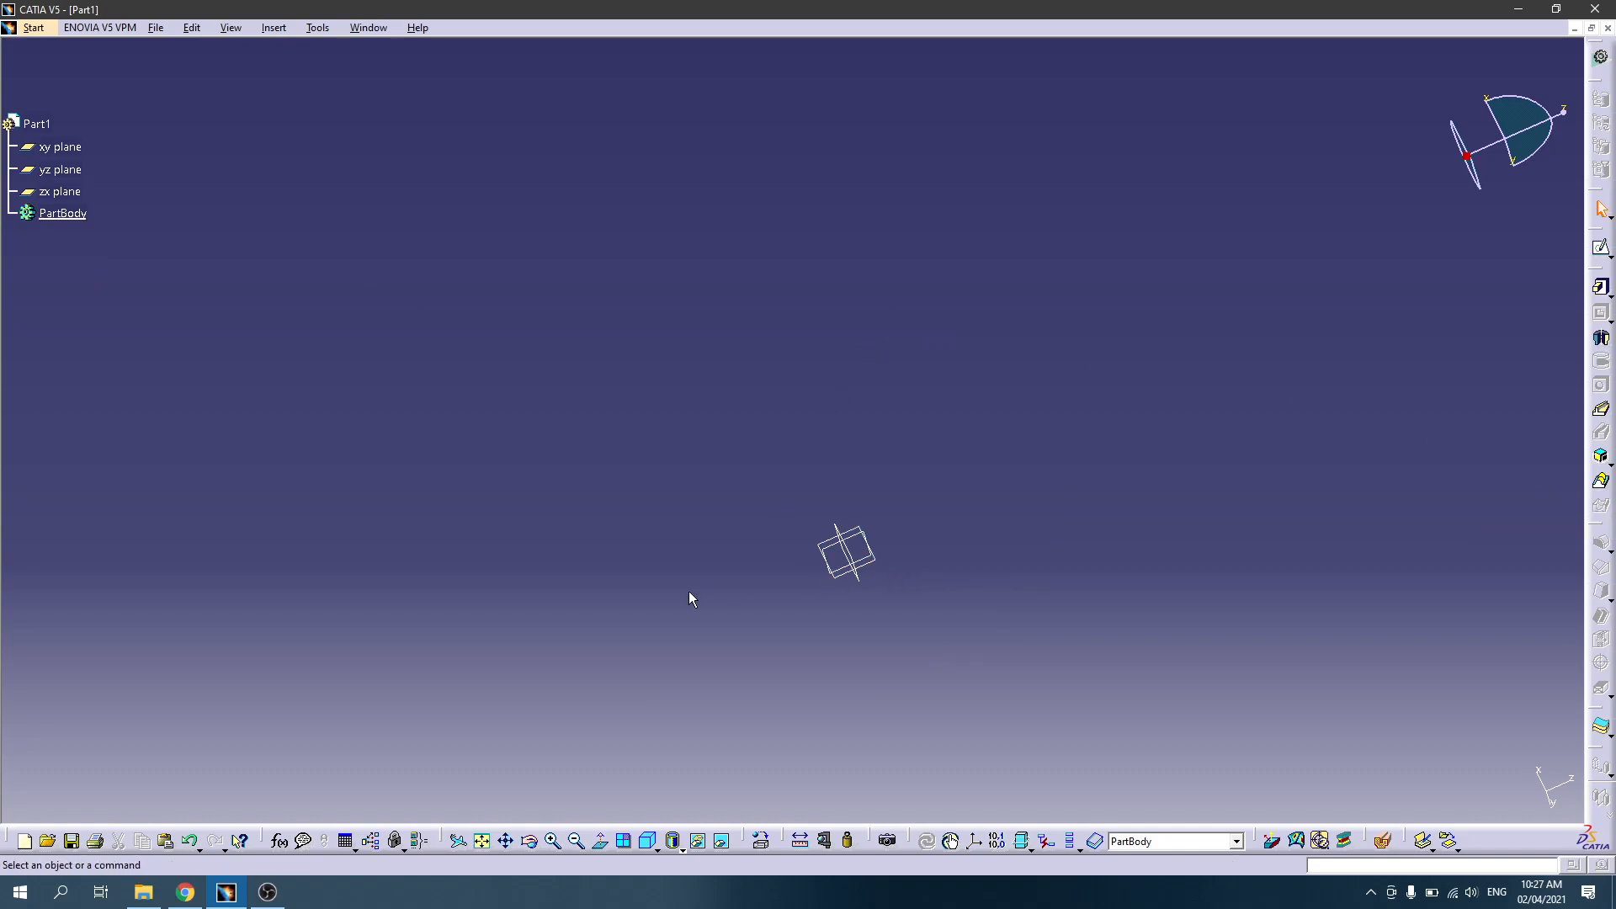
middle_click_drag(708, 584, 527, 382)
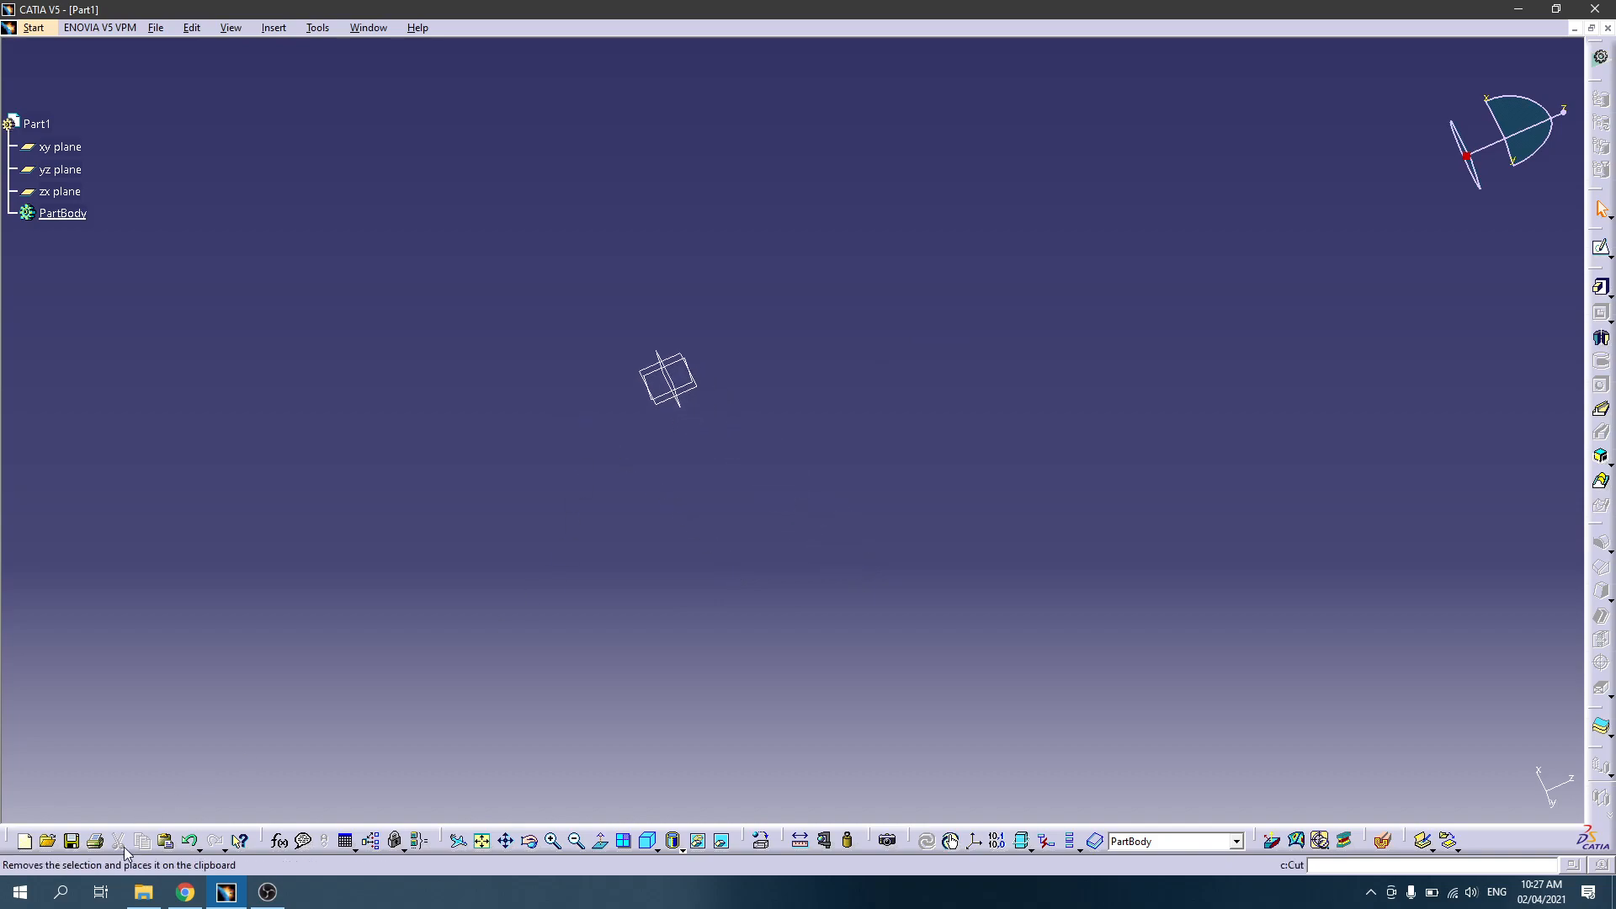
Step: Switch to Chrome and search Google Images for "Fuselage of aircrafts" in a new tab
left_click(186, 892)
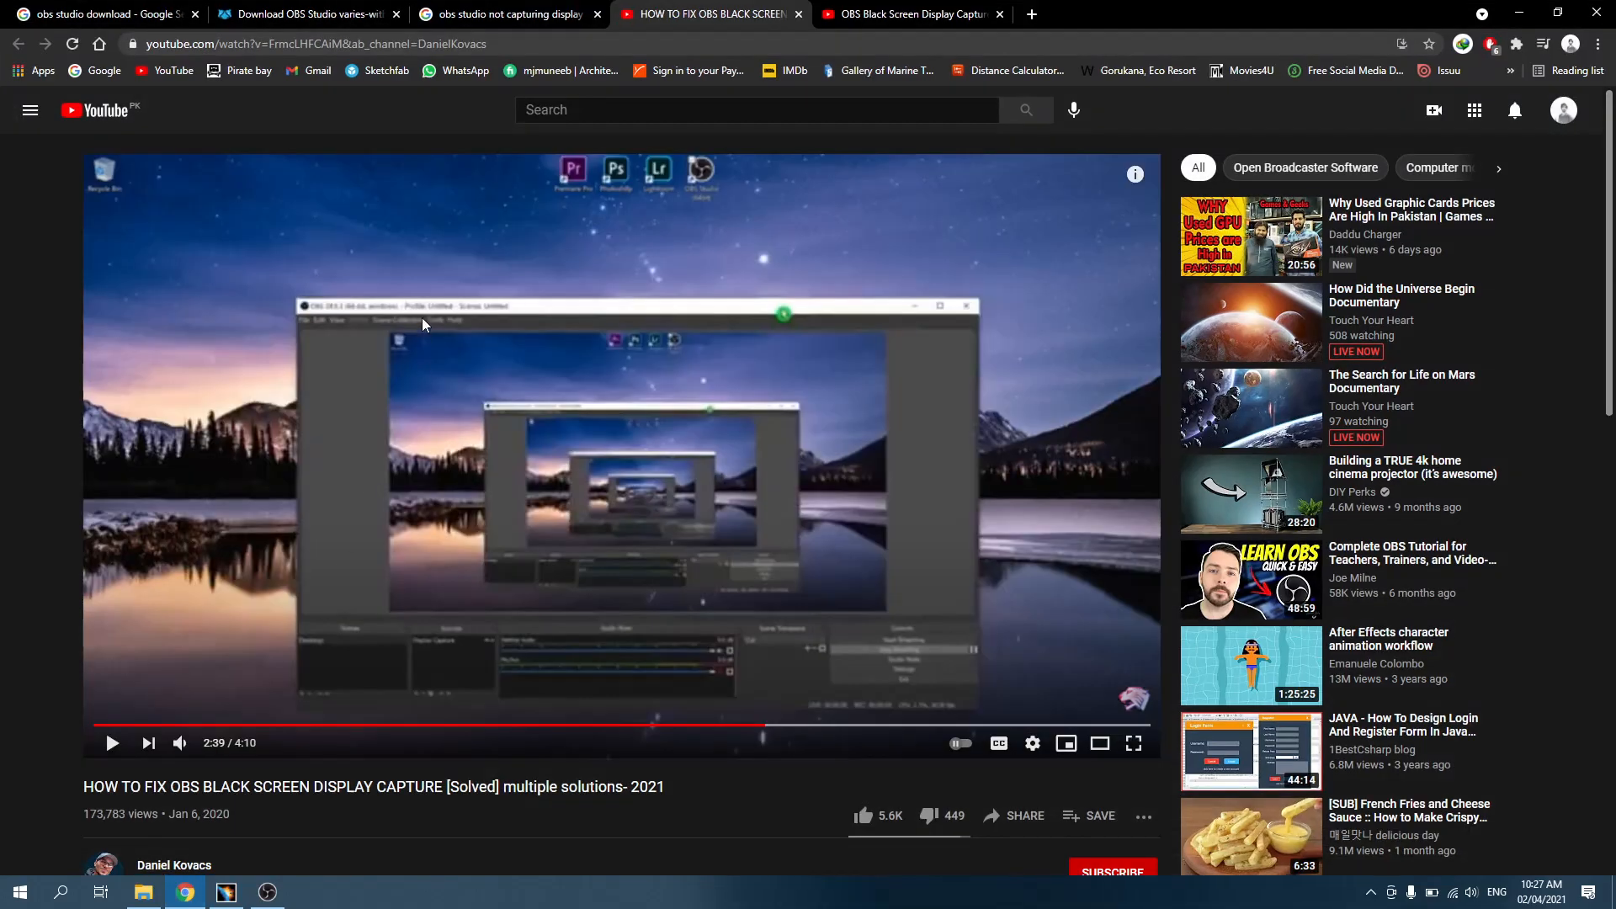
left_click(1033, 14)
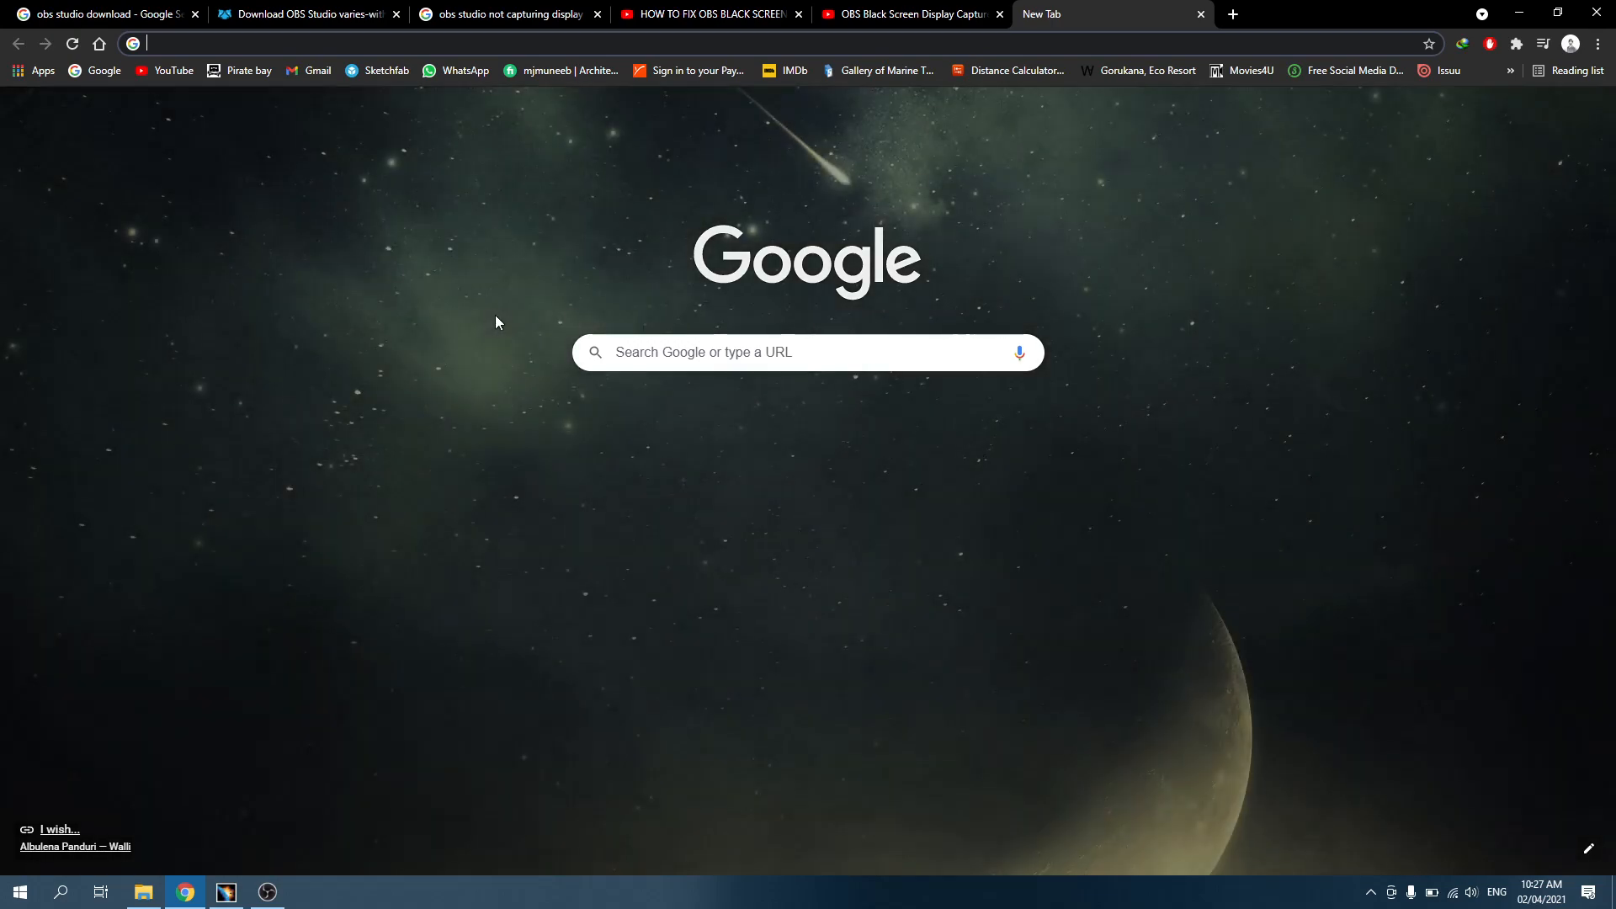
type("Fuse")
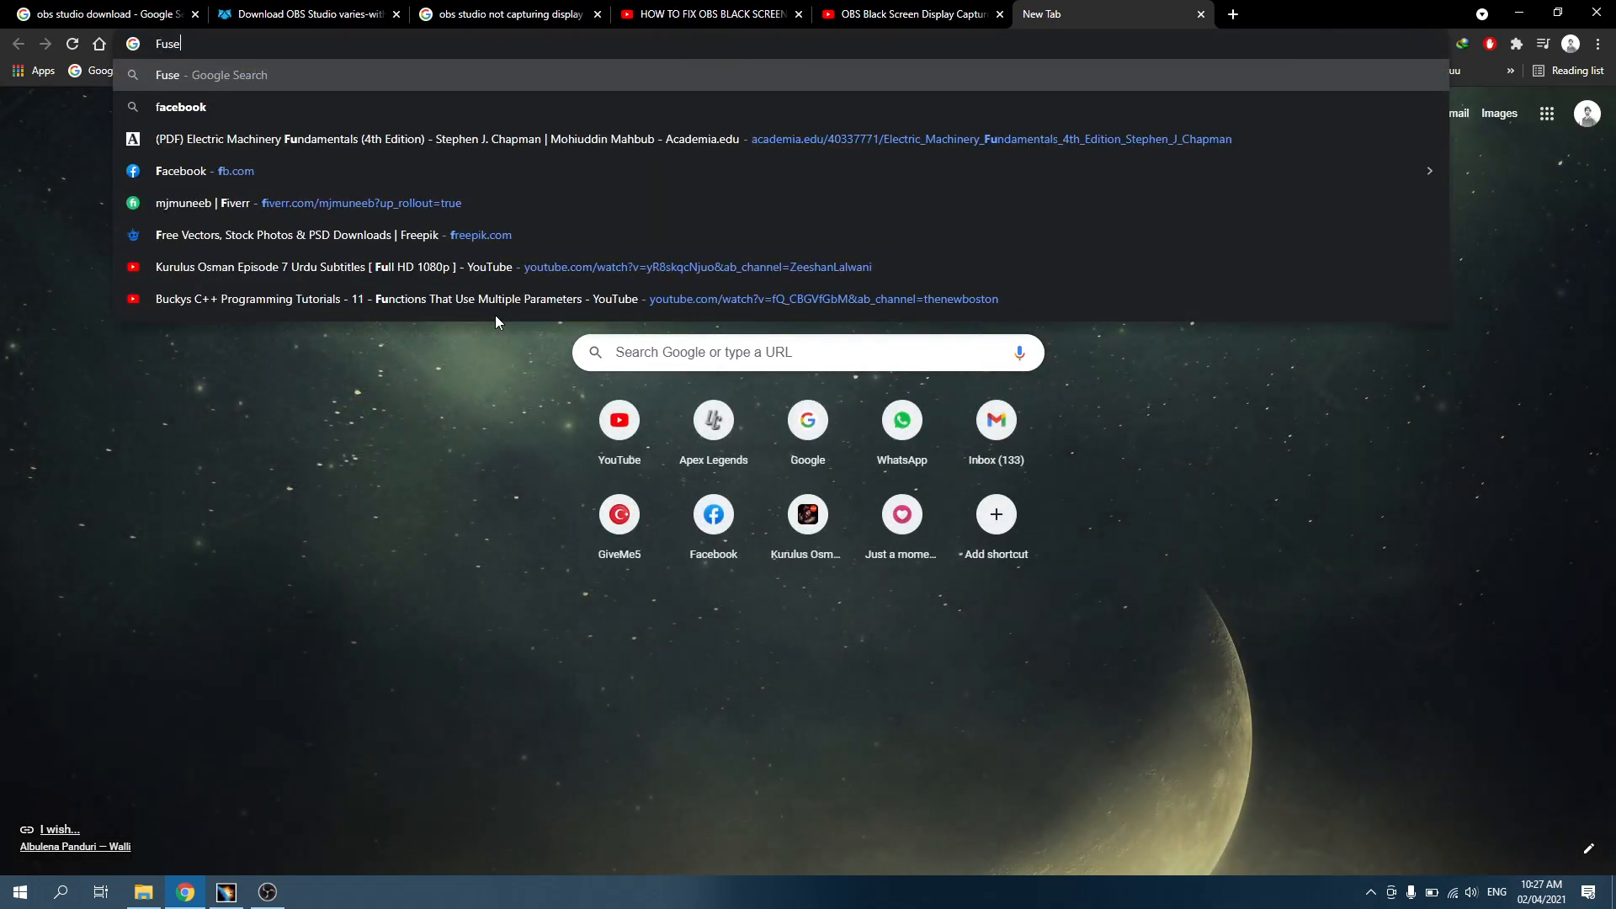
type("lage o")
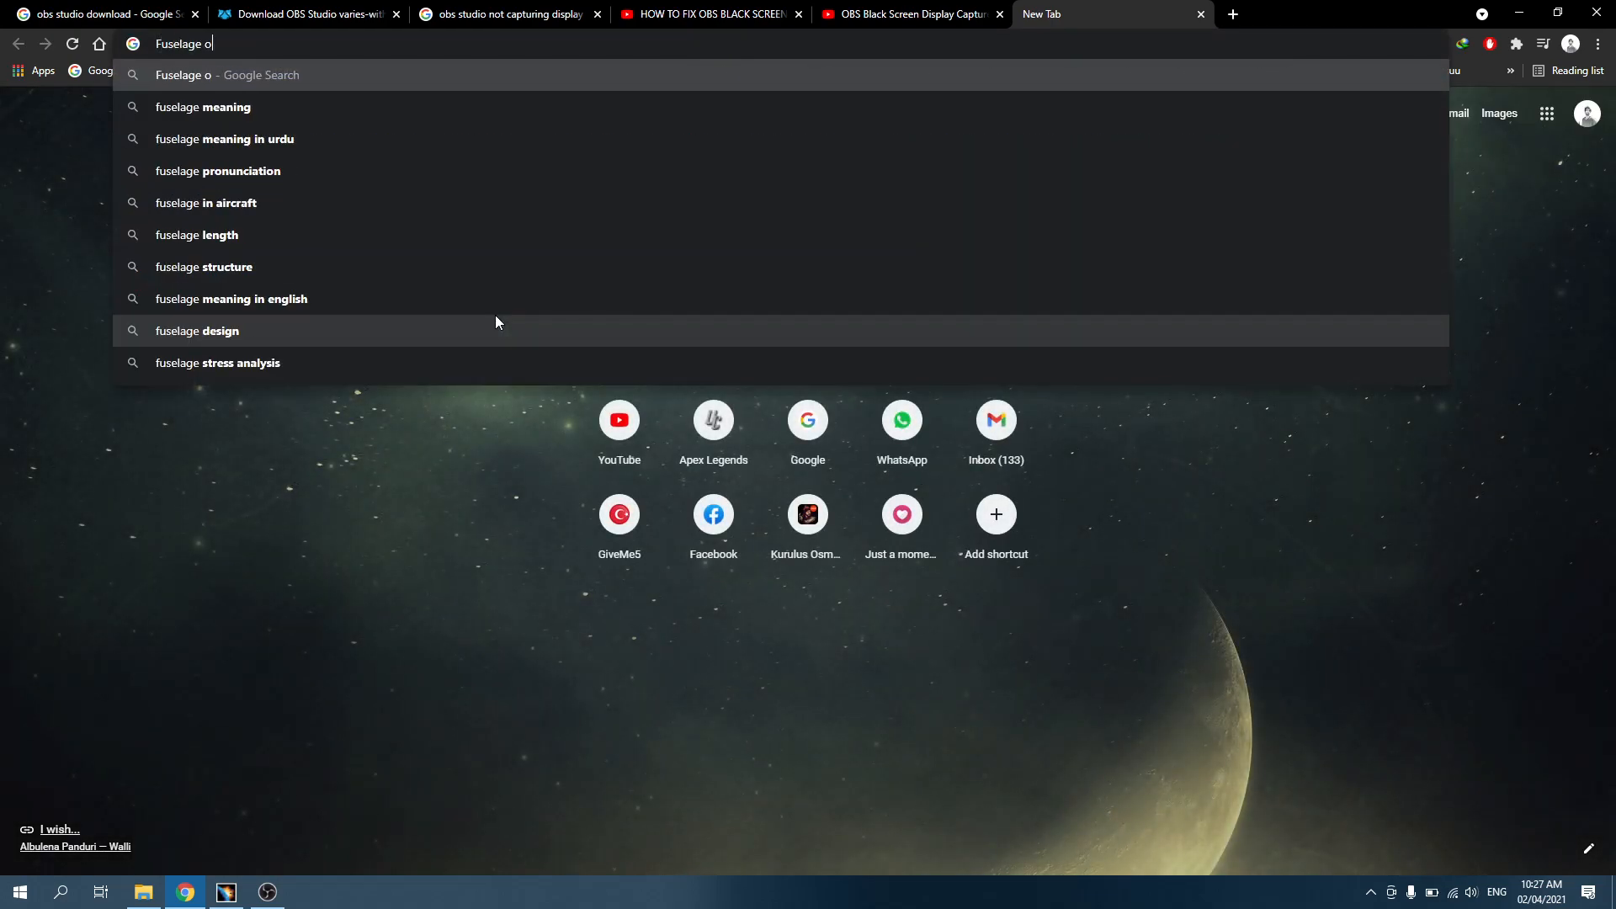
type("f aircrafts")
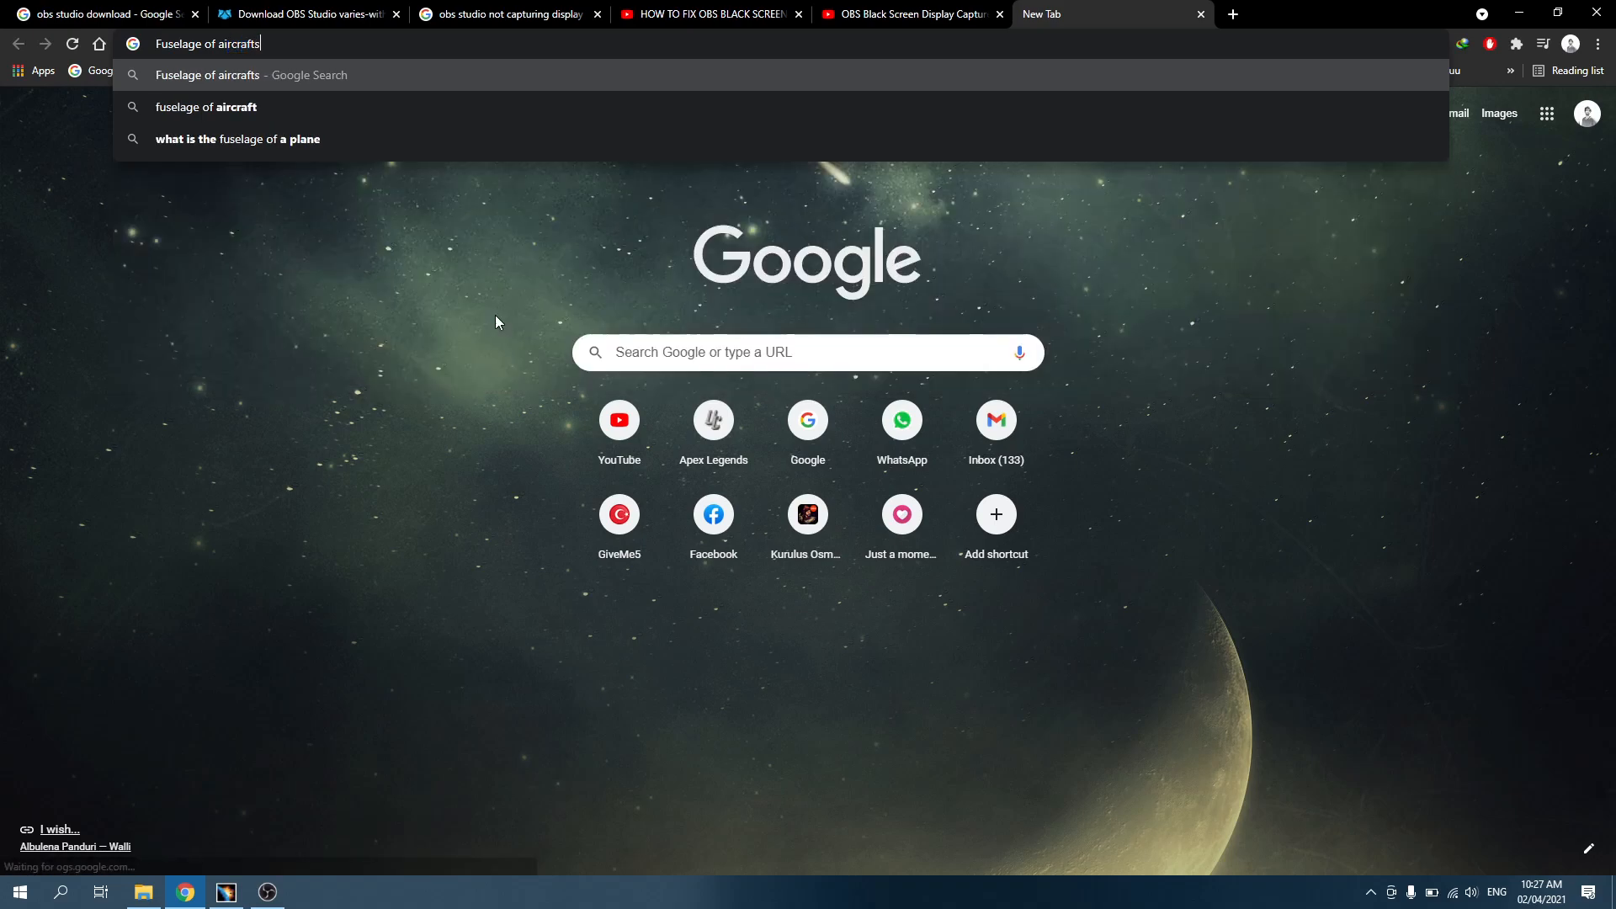
key("Return")
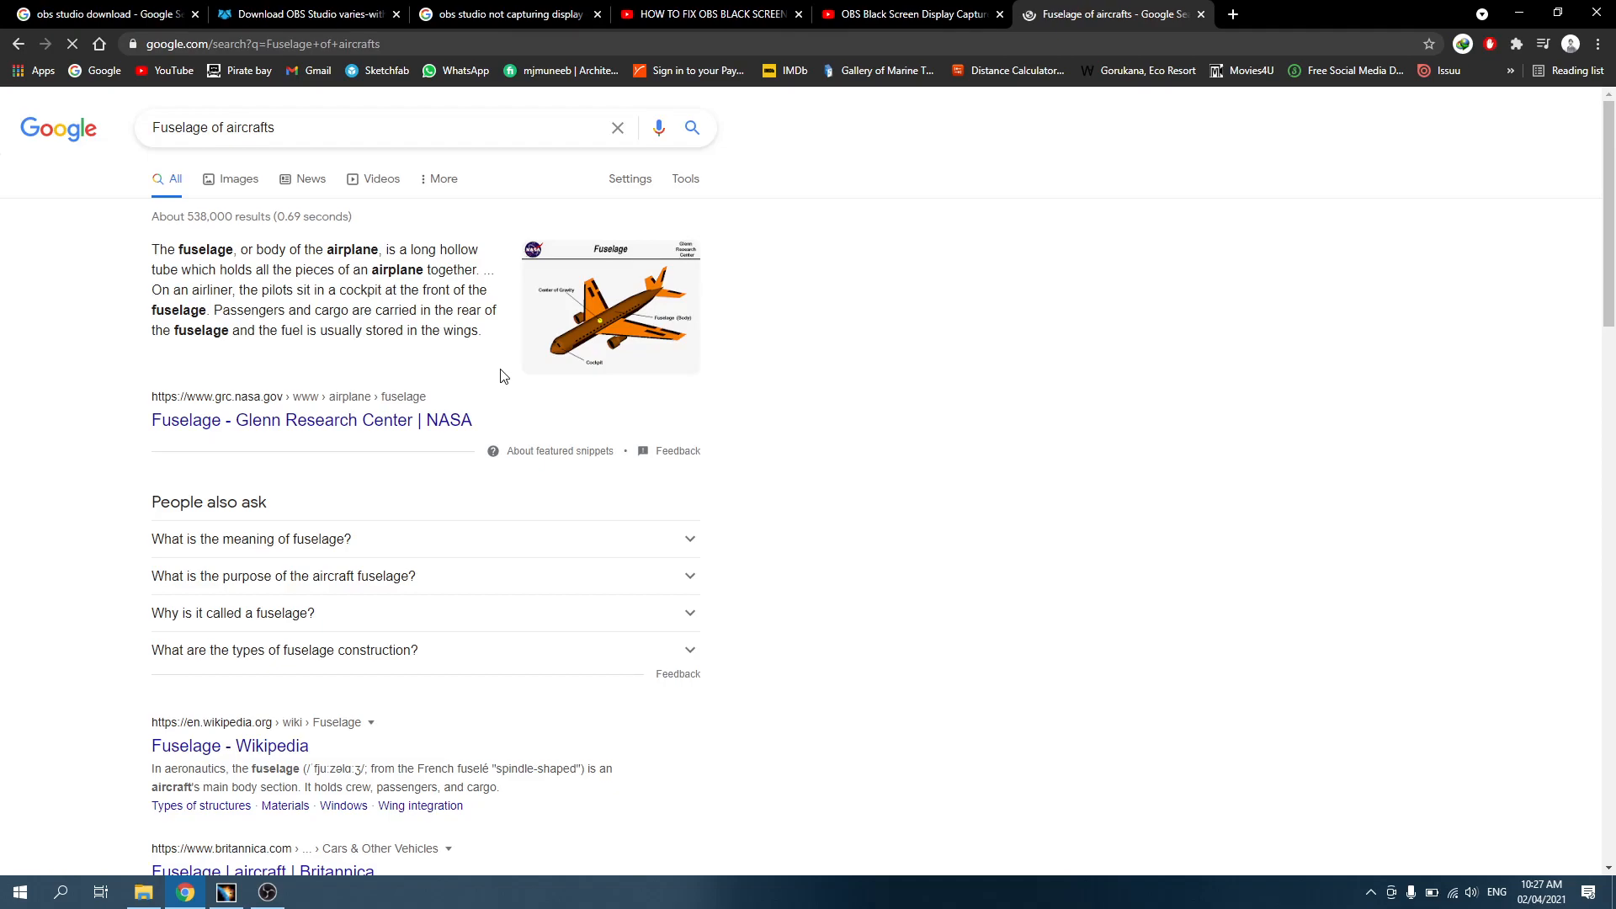
left_click(236, 179)
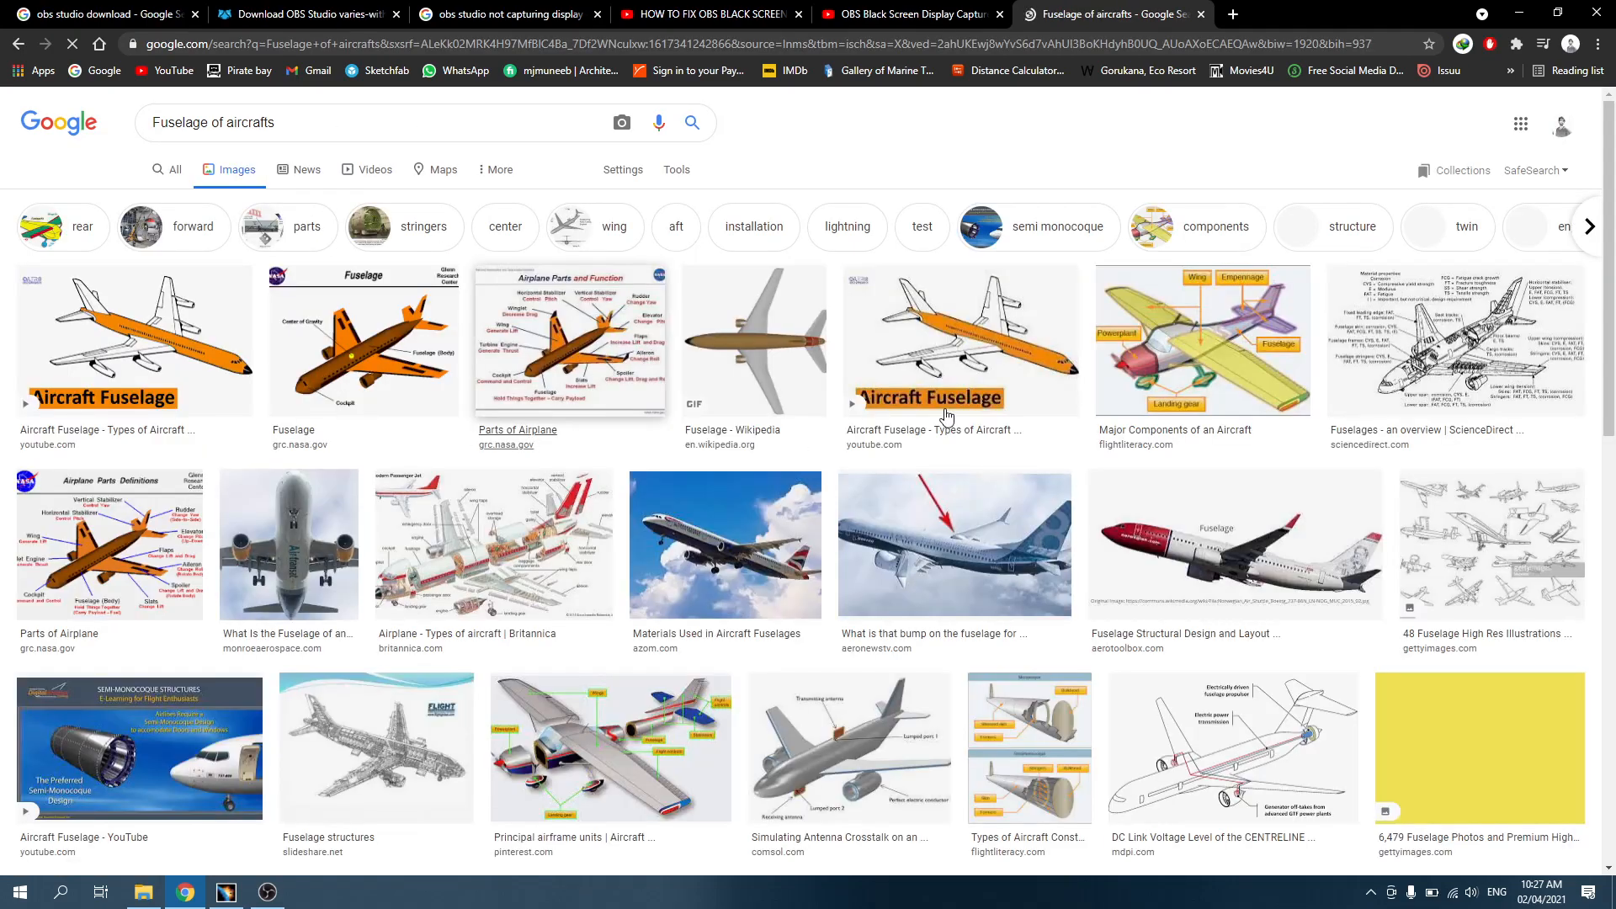
Step: Browse the fuselage image results for a suitable reference picture of an aircraft body
scroll(1124, 392, "down", 1)
scroll(1124, 391, "down", 2)
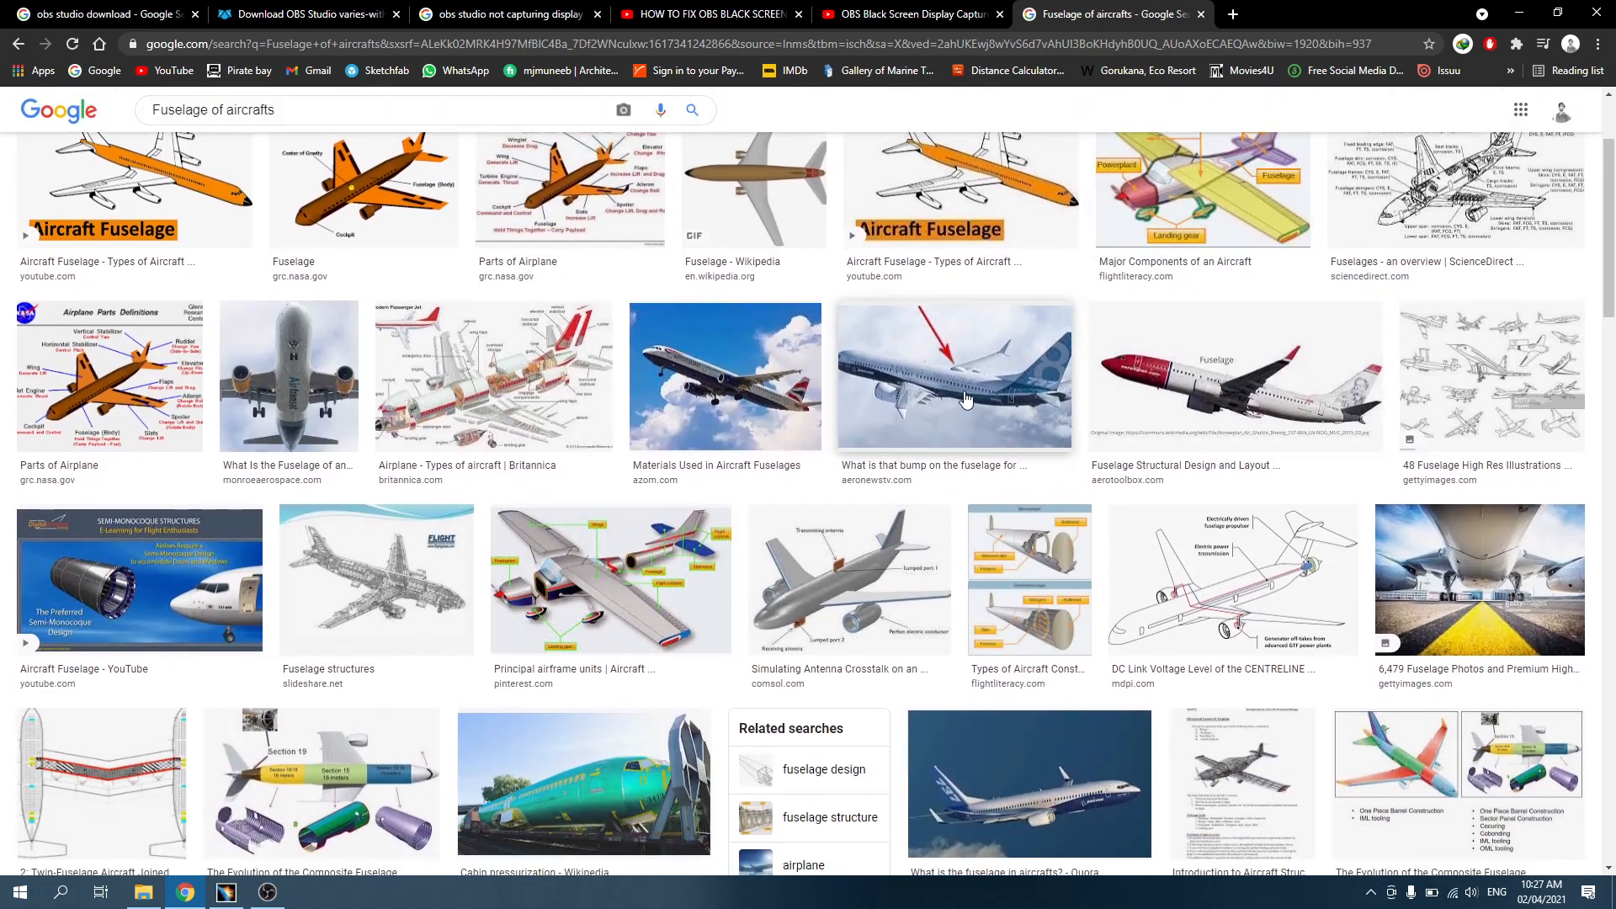
scroll(844, 412, "down", 4)
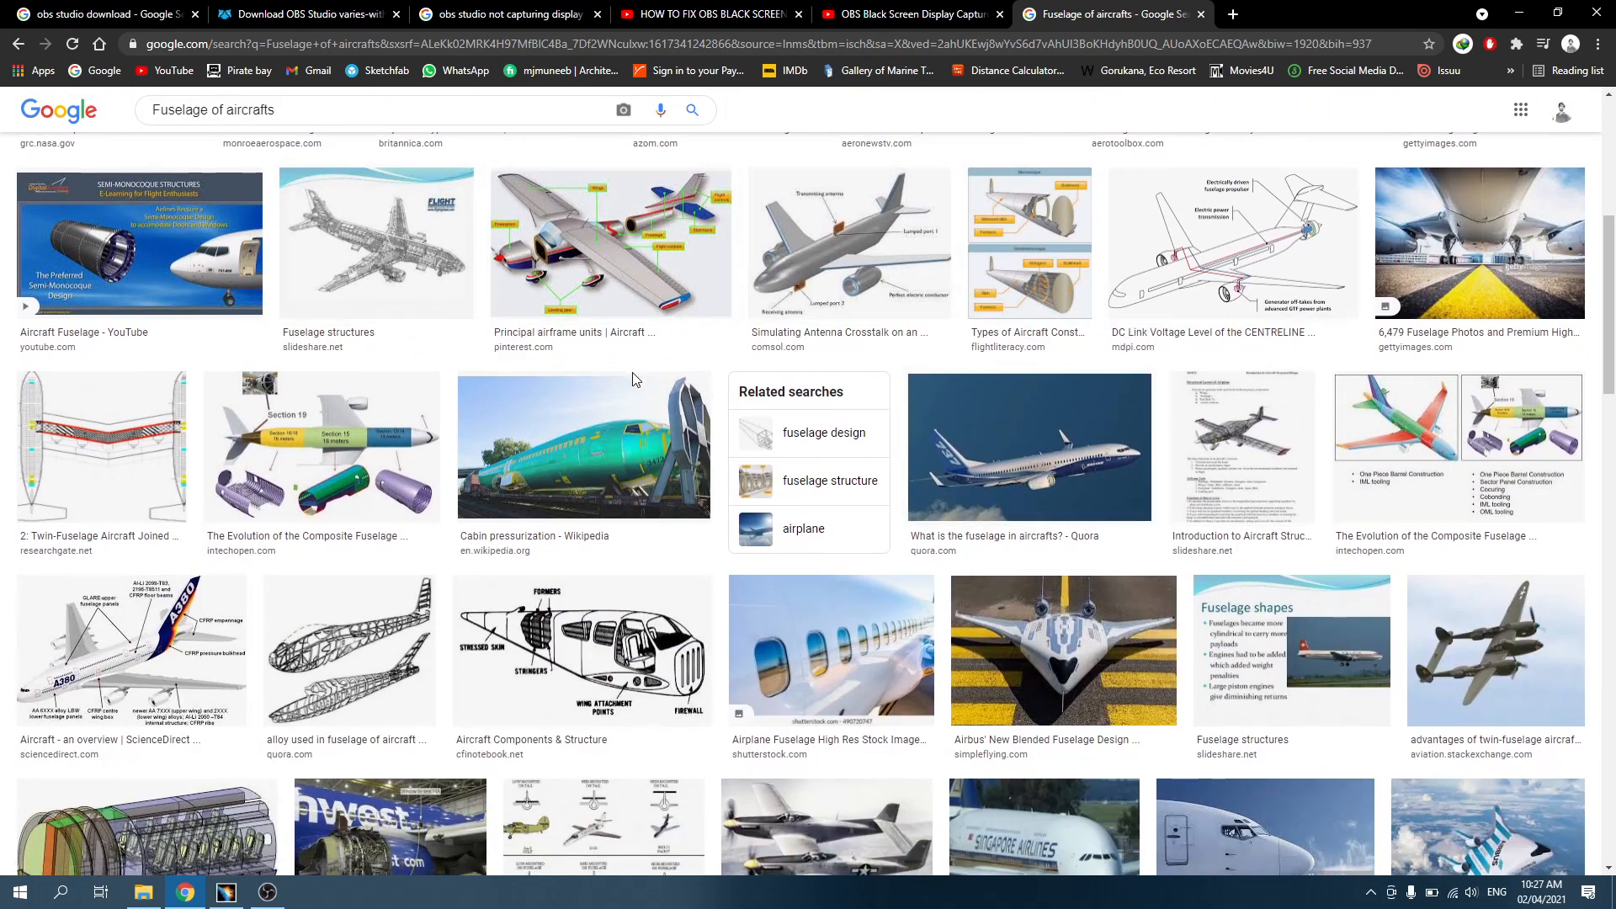
scroll(1077, 345, "down", 7)
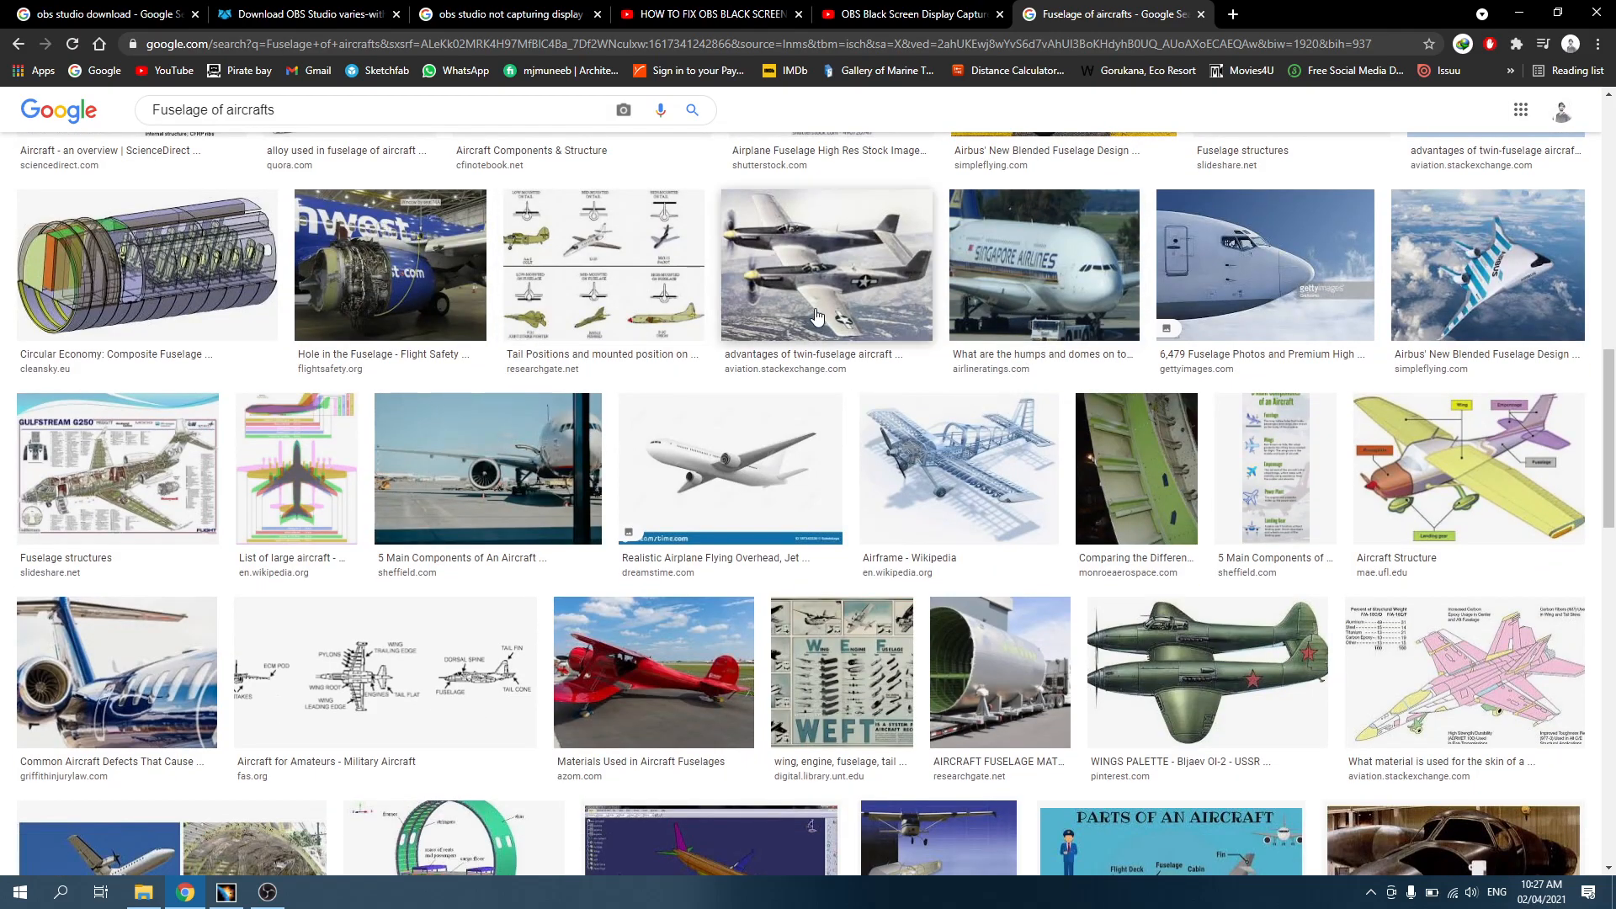
scroll(842, 320, "down", 3)
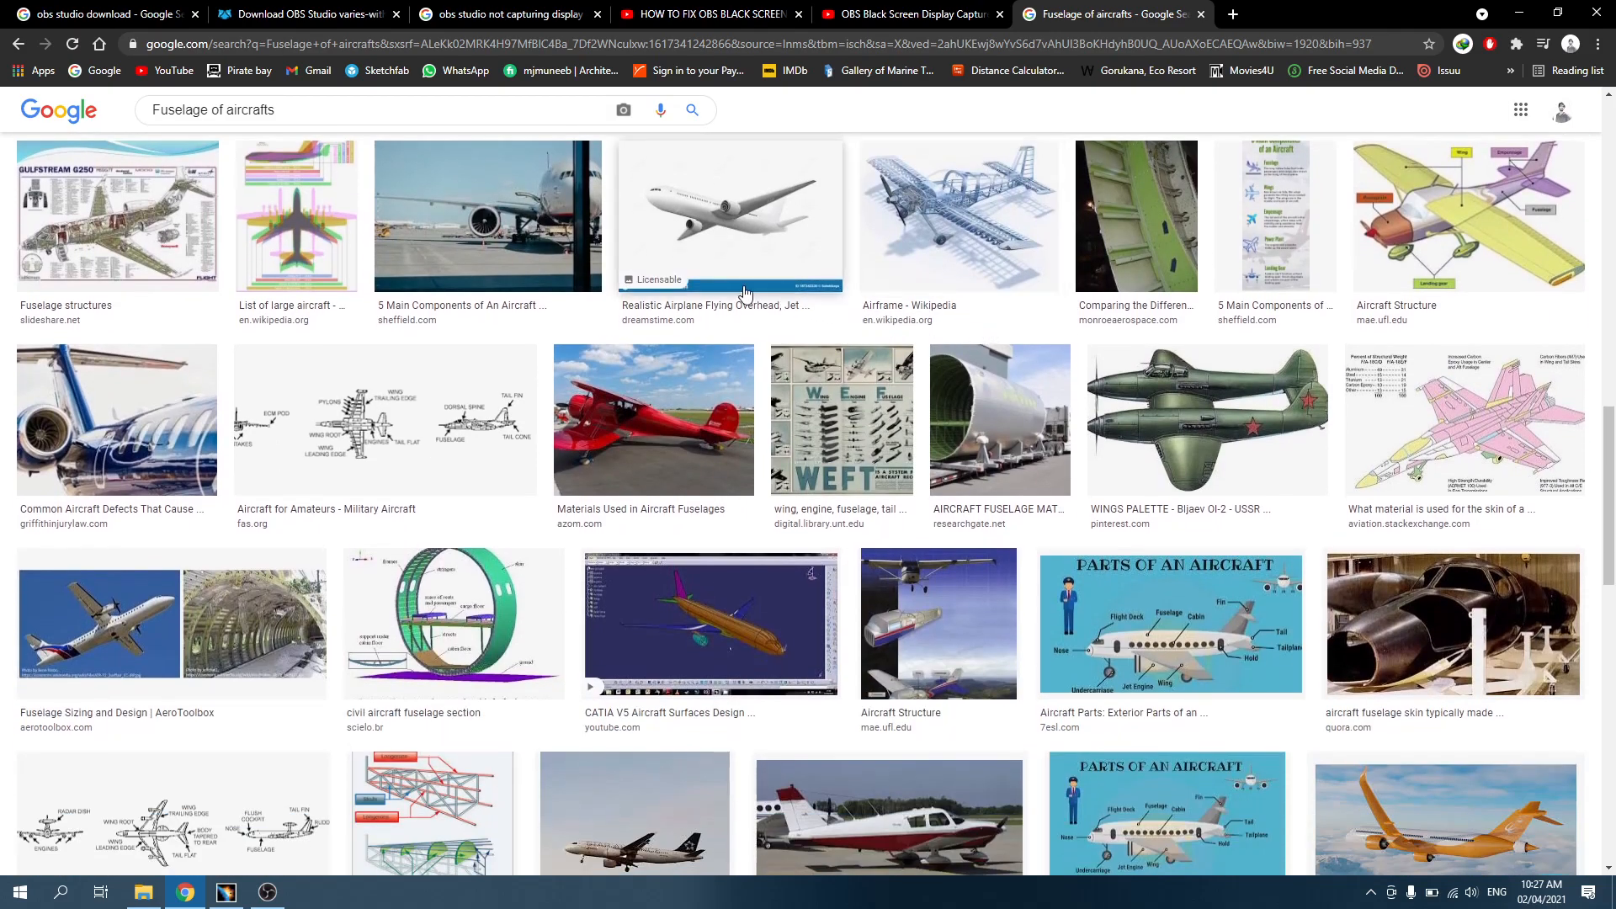
scroll(750, 295, "down", 3)
scroll(744, 293, "down", 1)
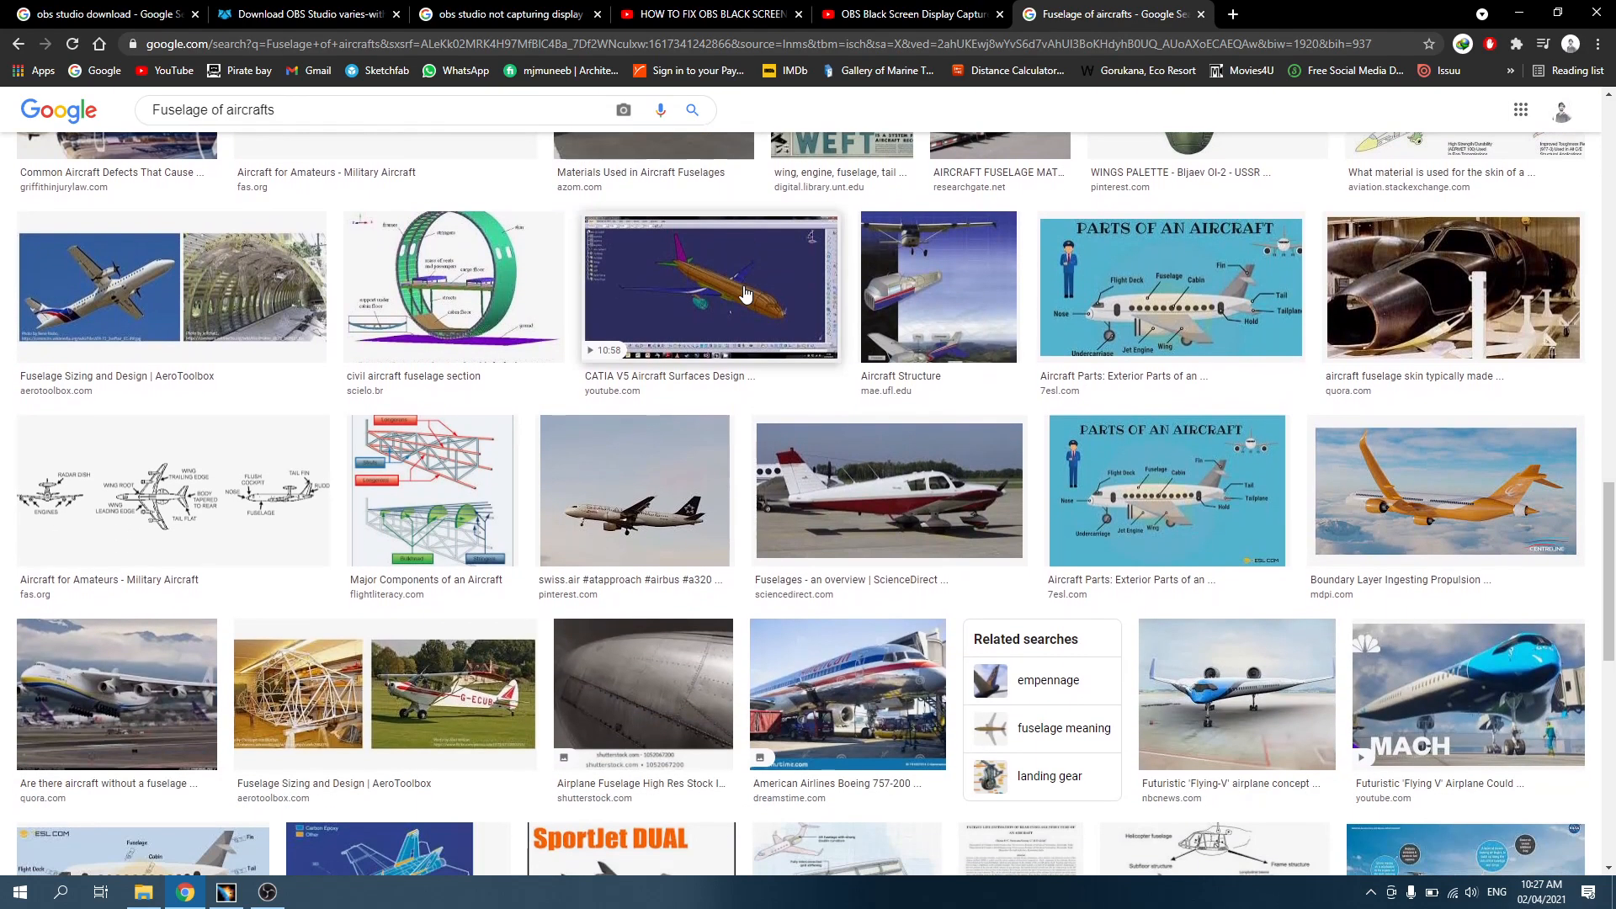
scroll(745, 293, "down", 2)
scroll(744, 293, "down", 1)
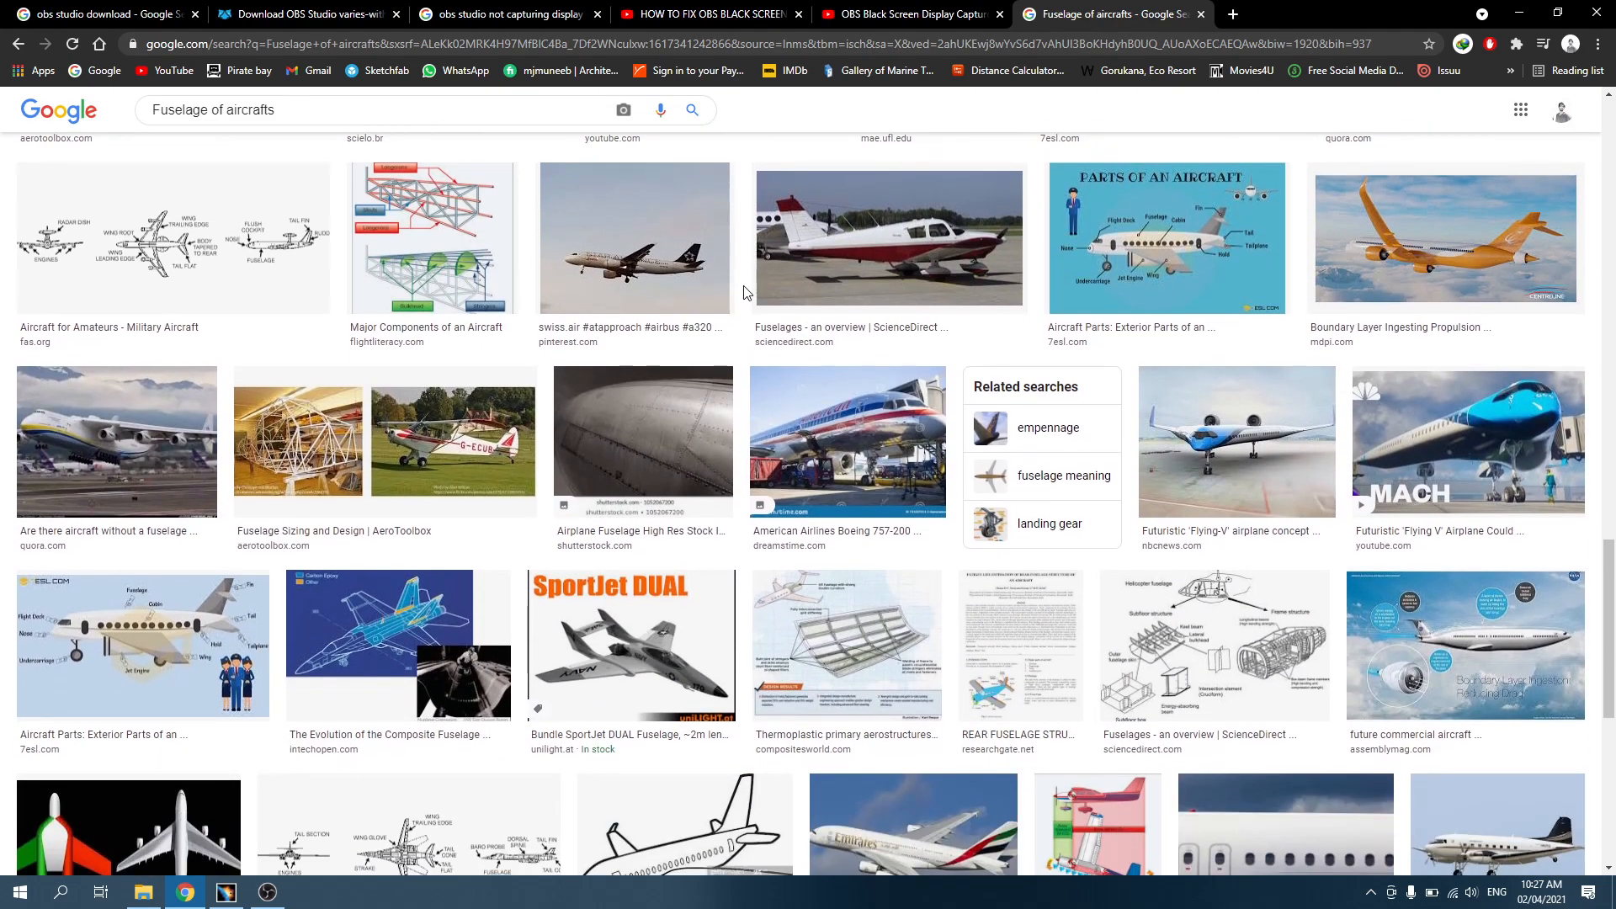
scroll(744, 293, "up", 15)
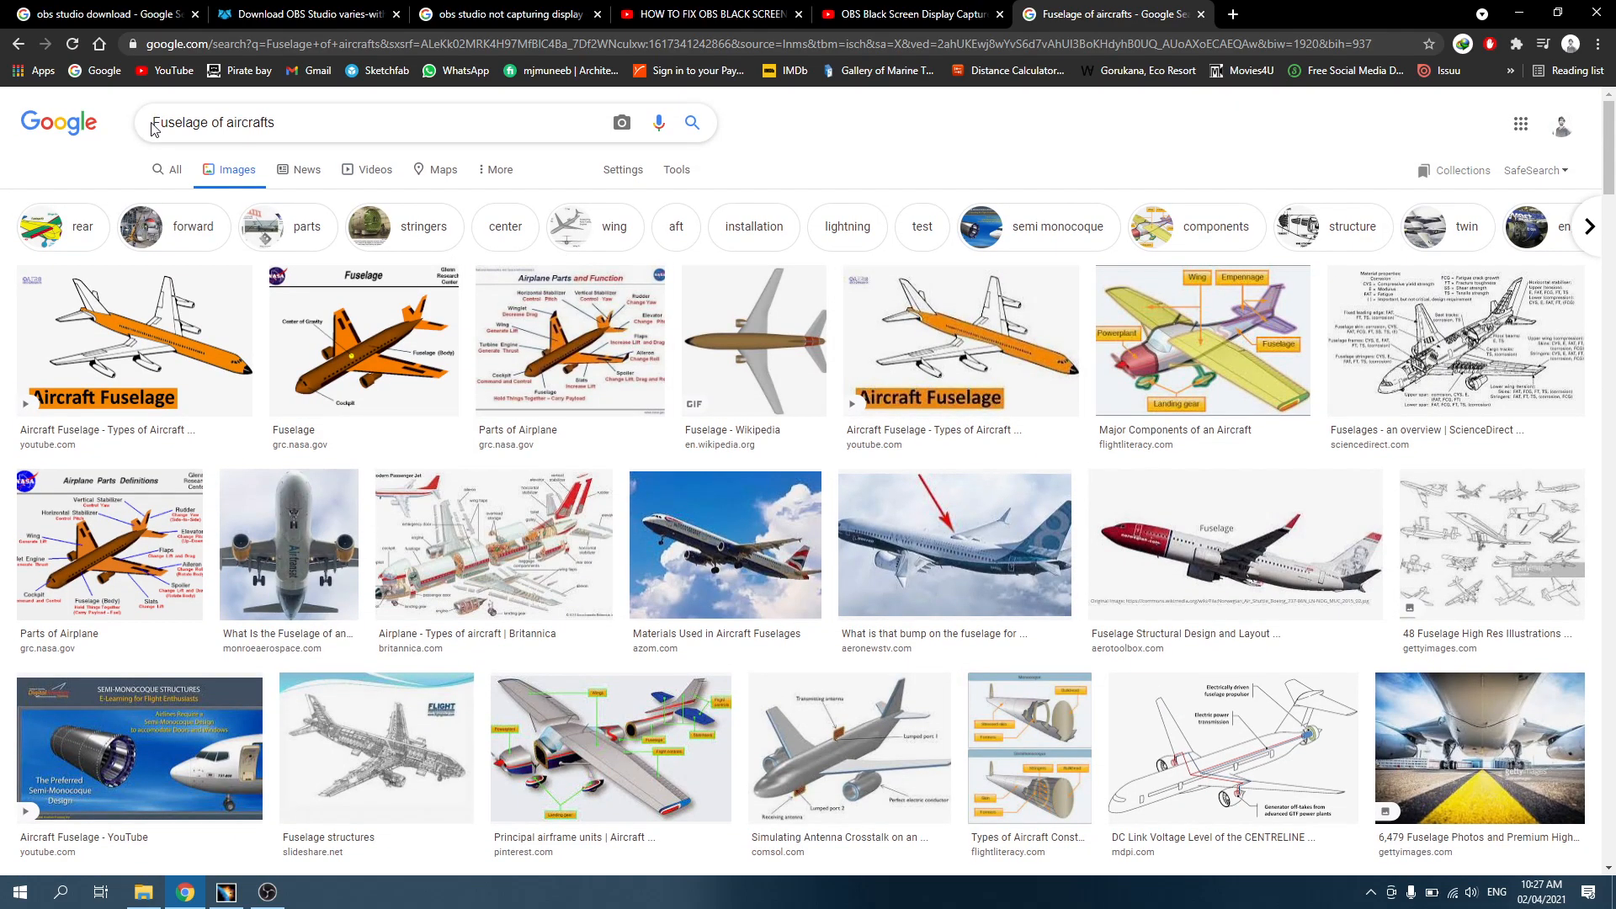
Step: Refine the image search to "side view Fuselage of aircrafts" and open the related fuselage nomenclature drawing with side-view and top-view outlines
left_click(160, 125)
type("s")
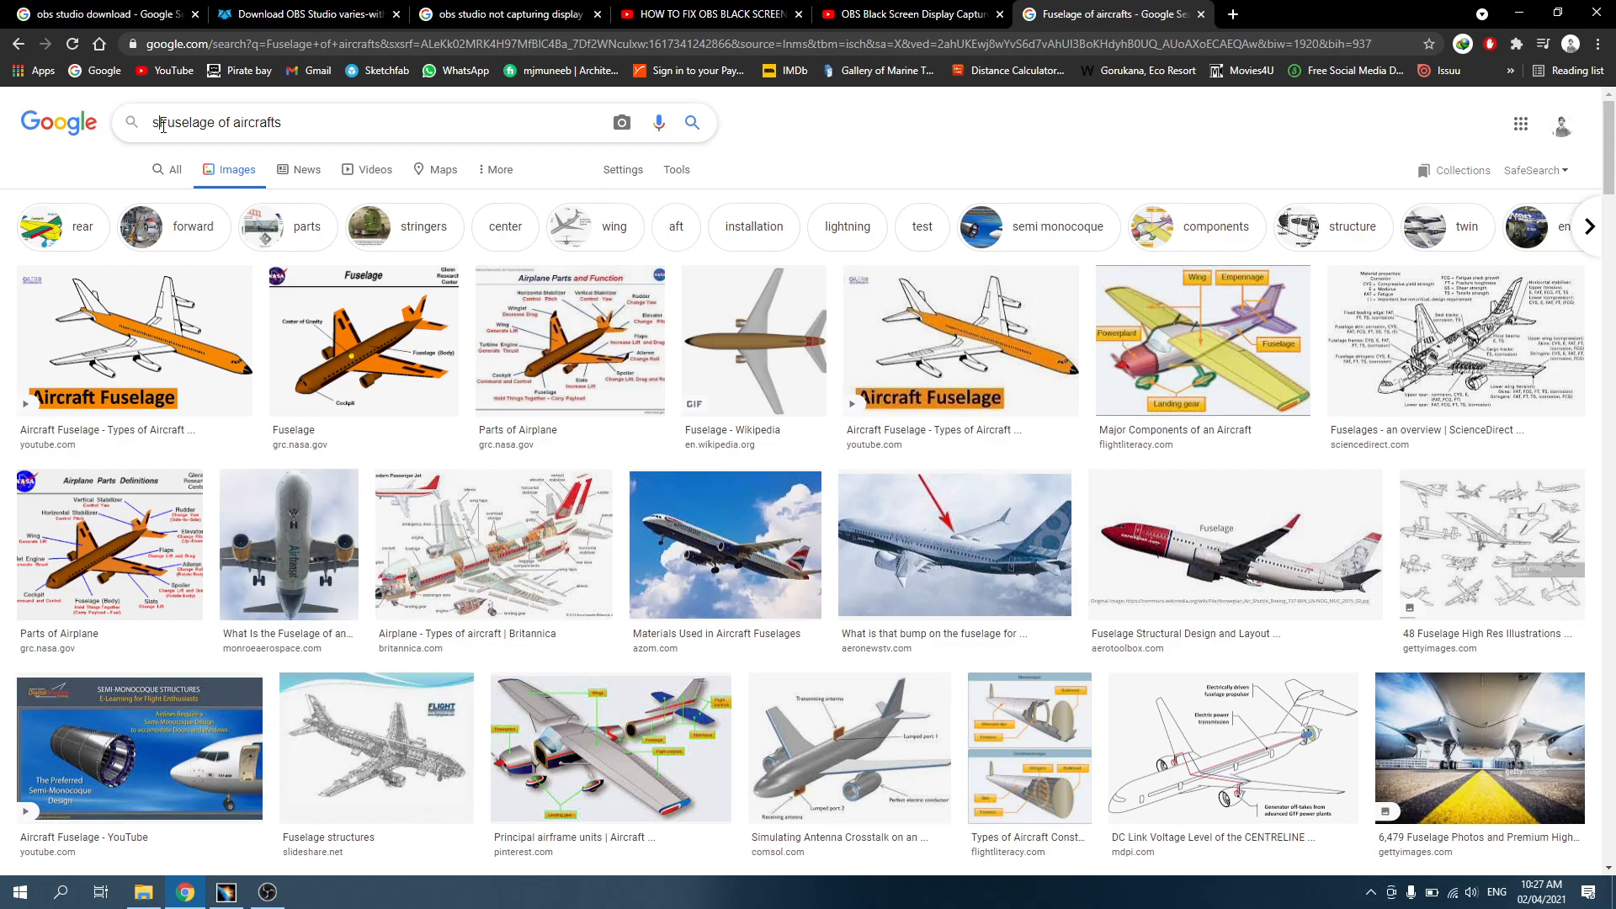
type("ide view")
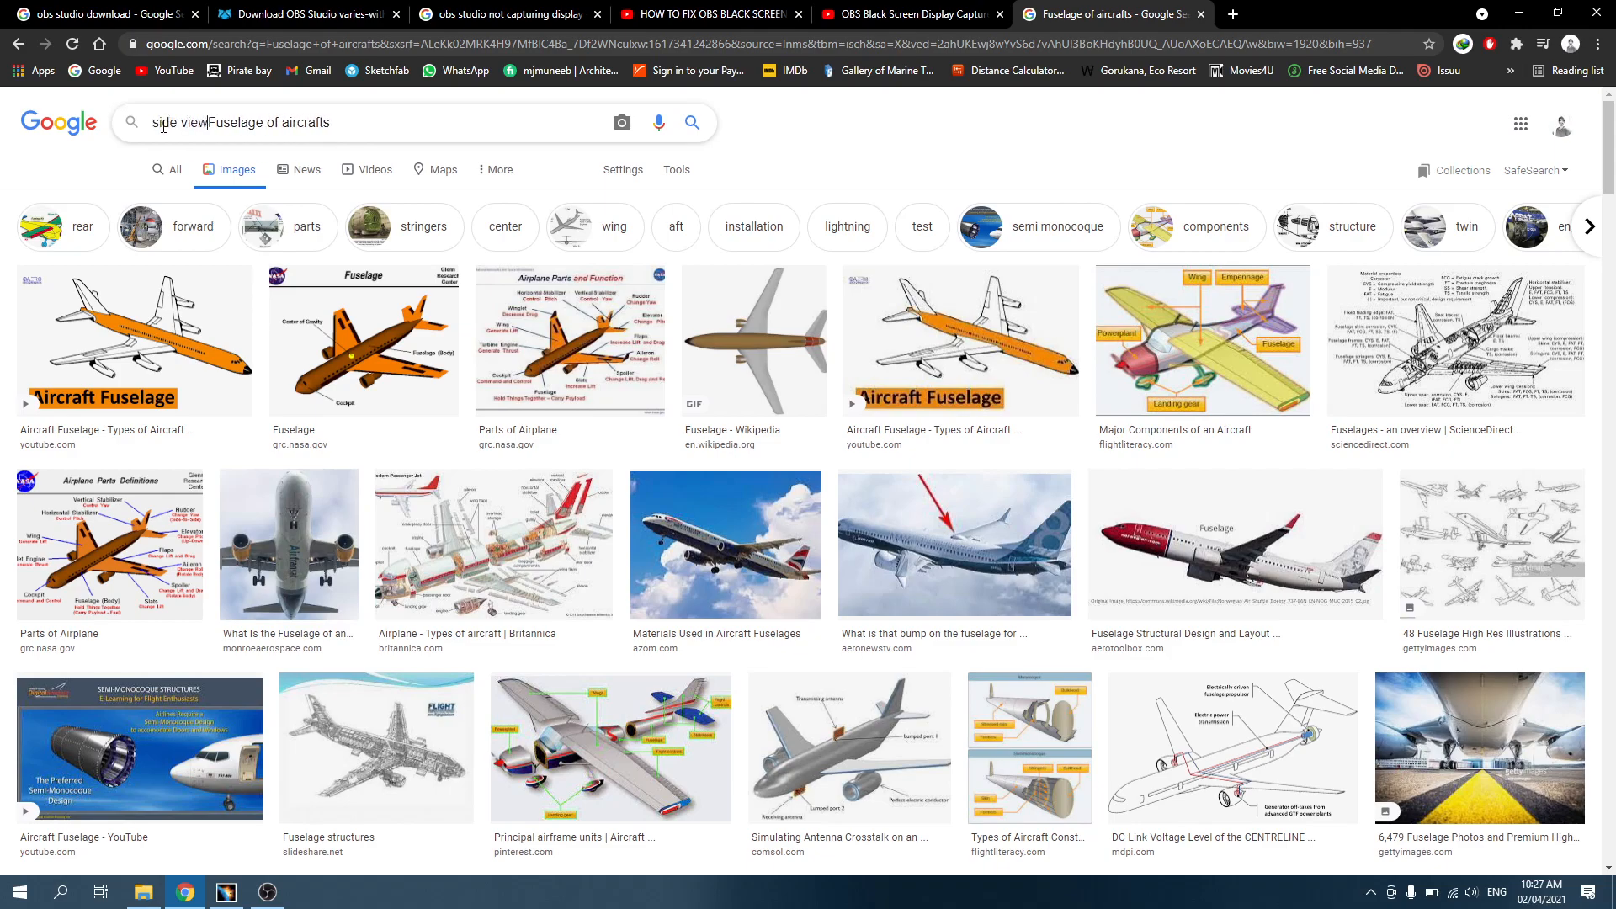
key("Return")
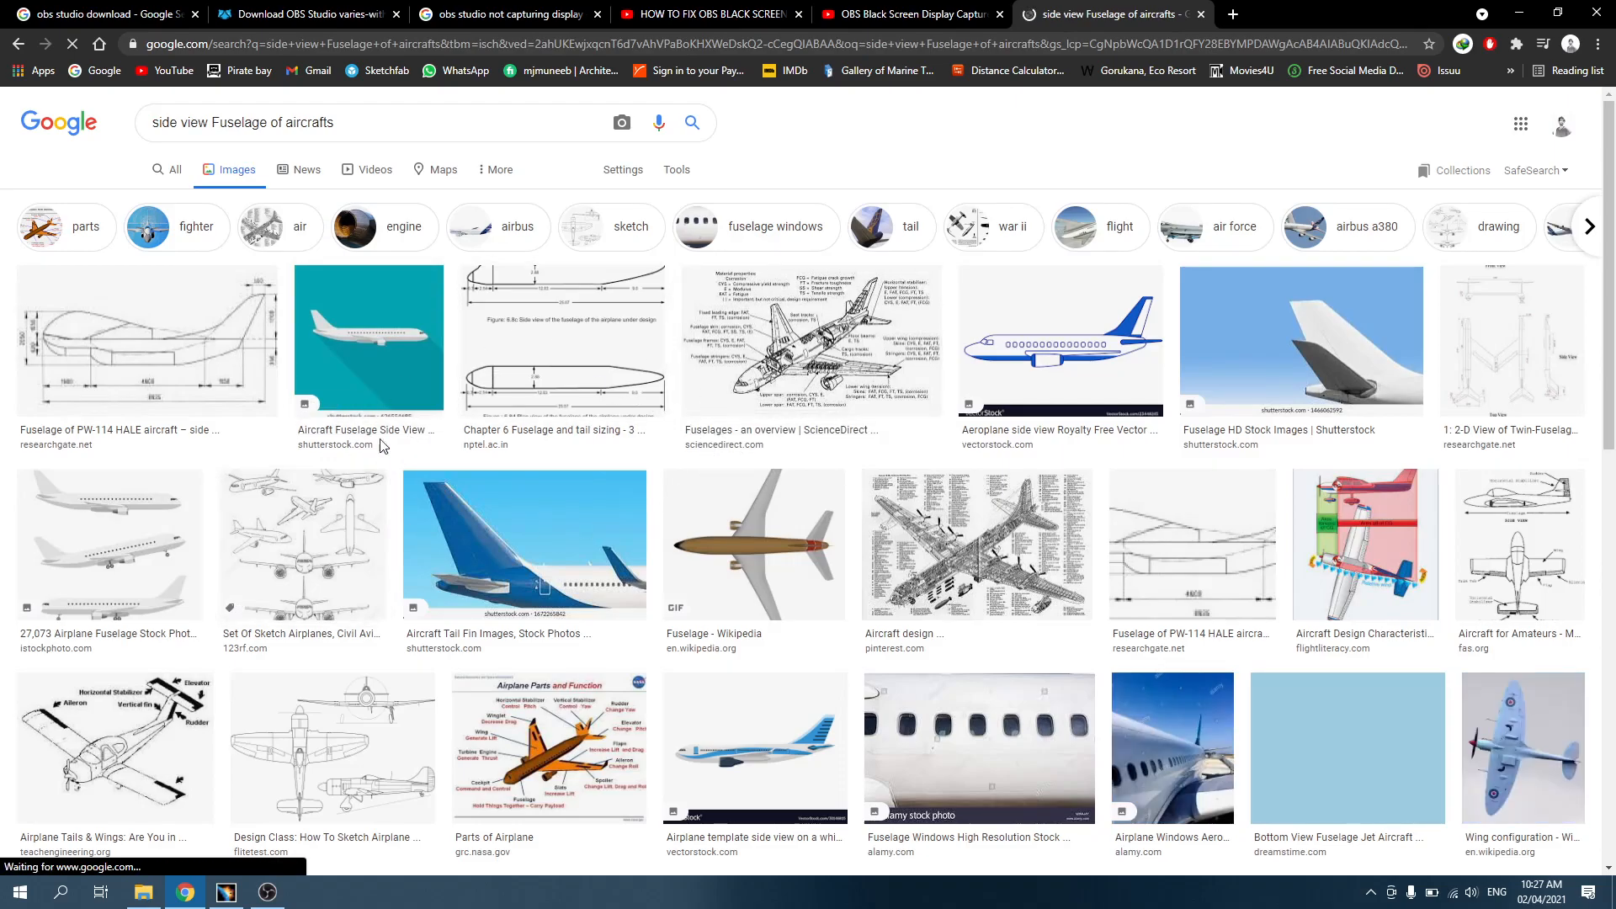
left_click(519, 368)
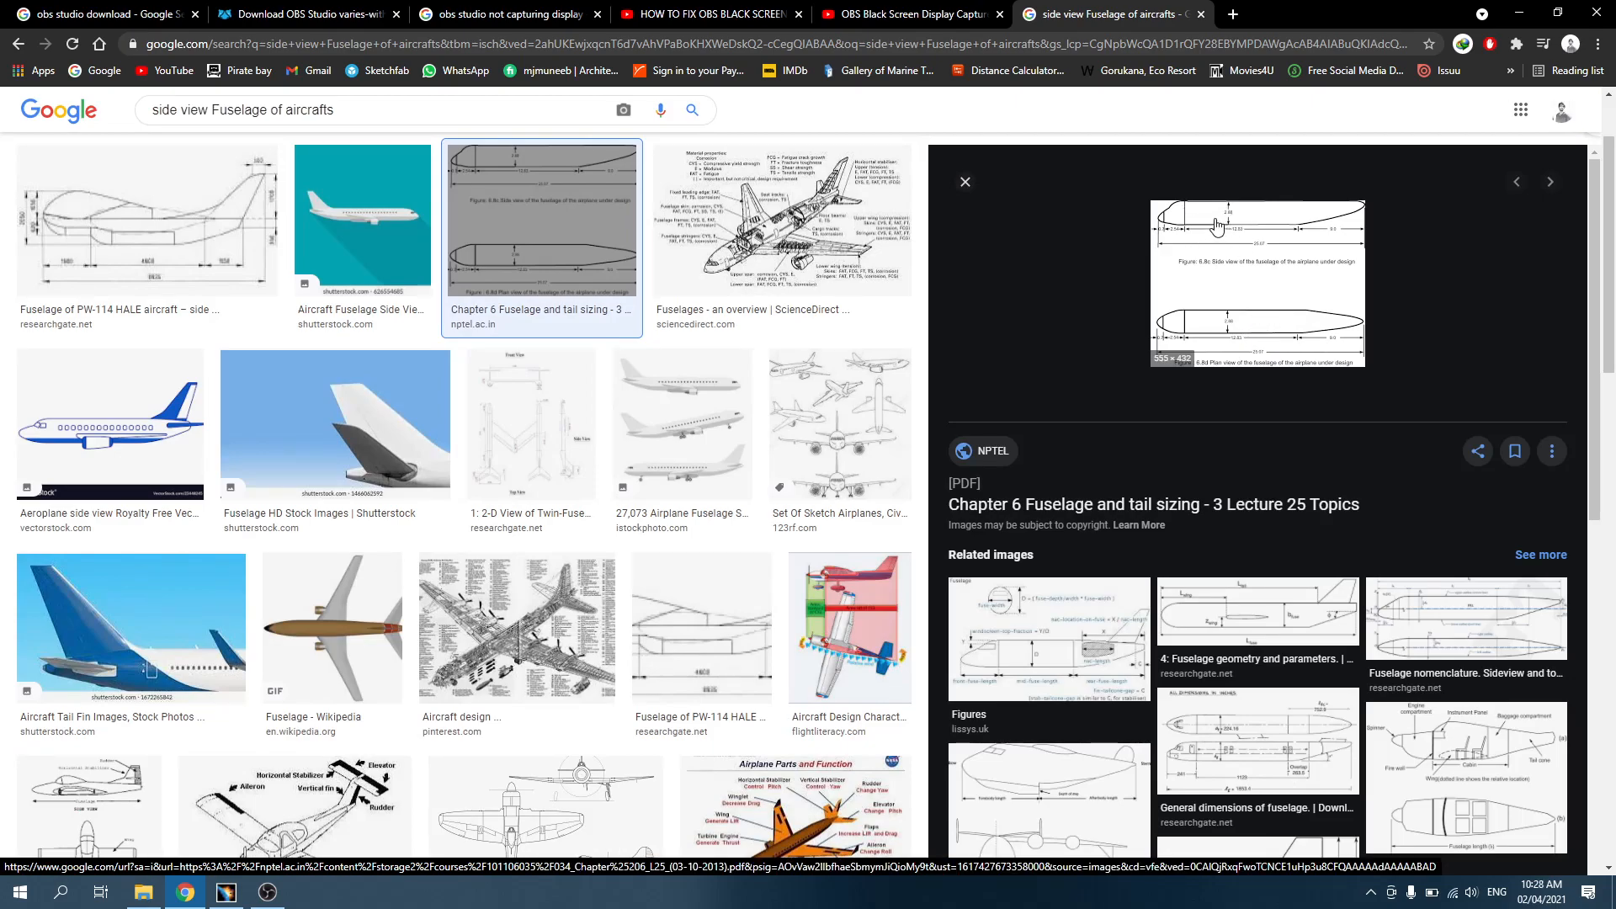
left_click(1467, 639)
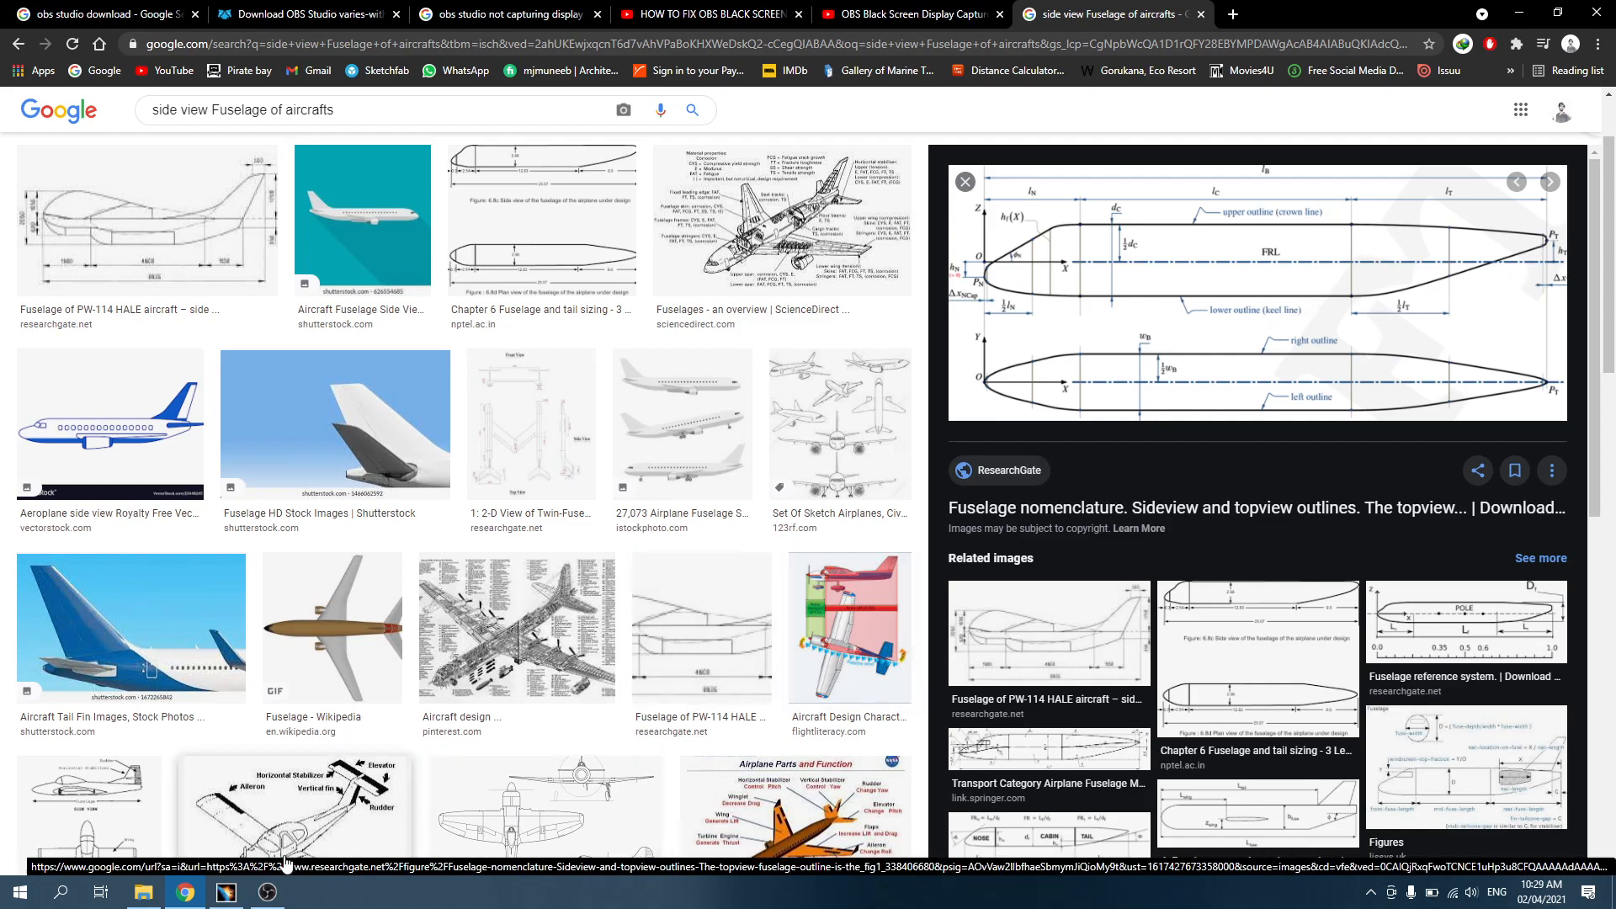
Step: Switch back to the empty part in CATIA
left_click(226, 892)
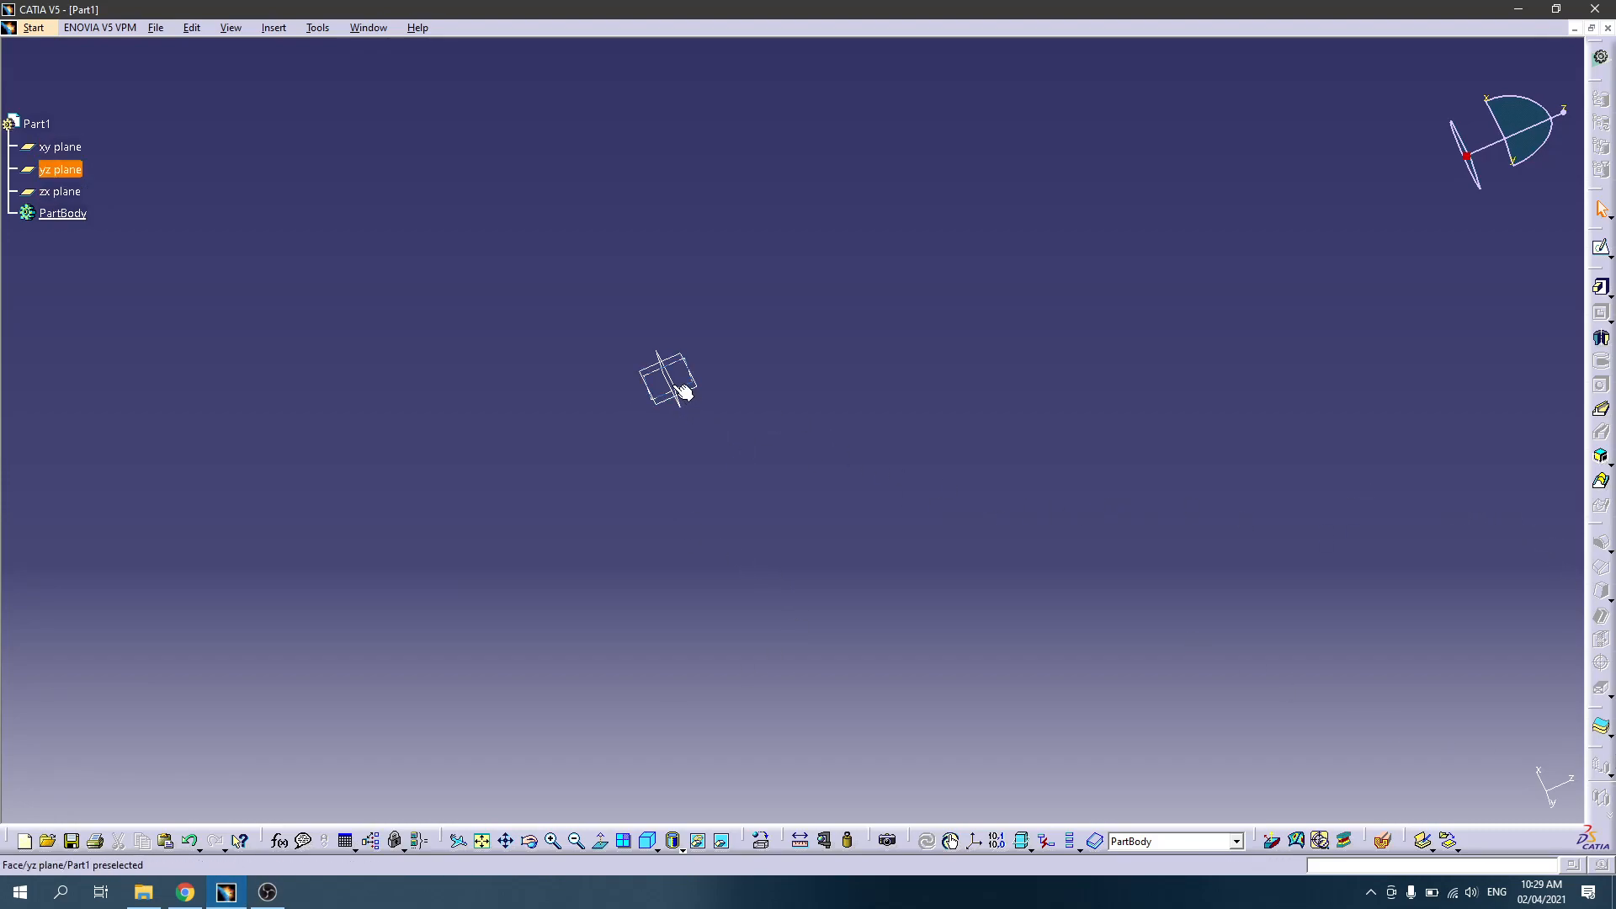
left_click(676, 385)
left_click(1010, 539)
left_click(267, 893)
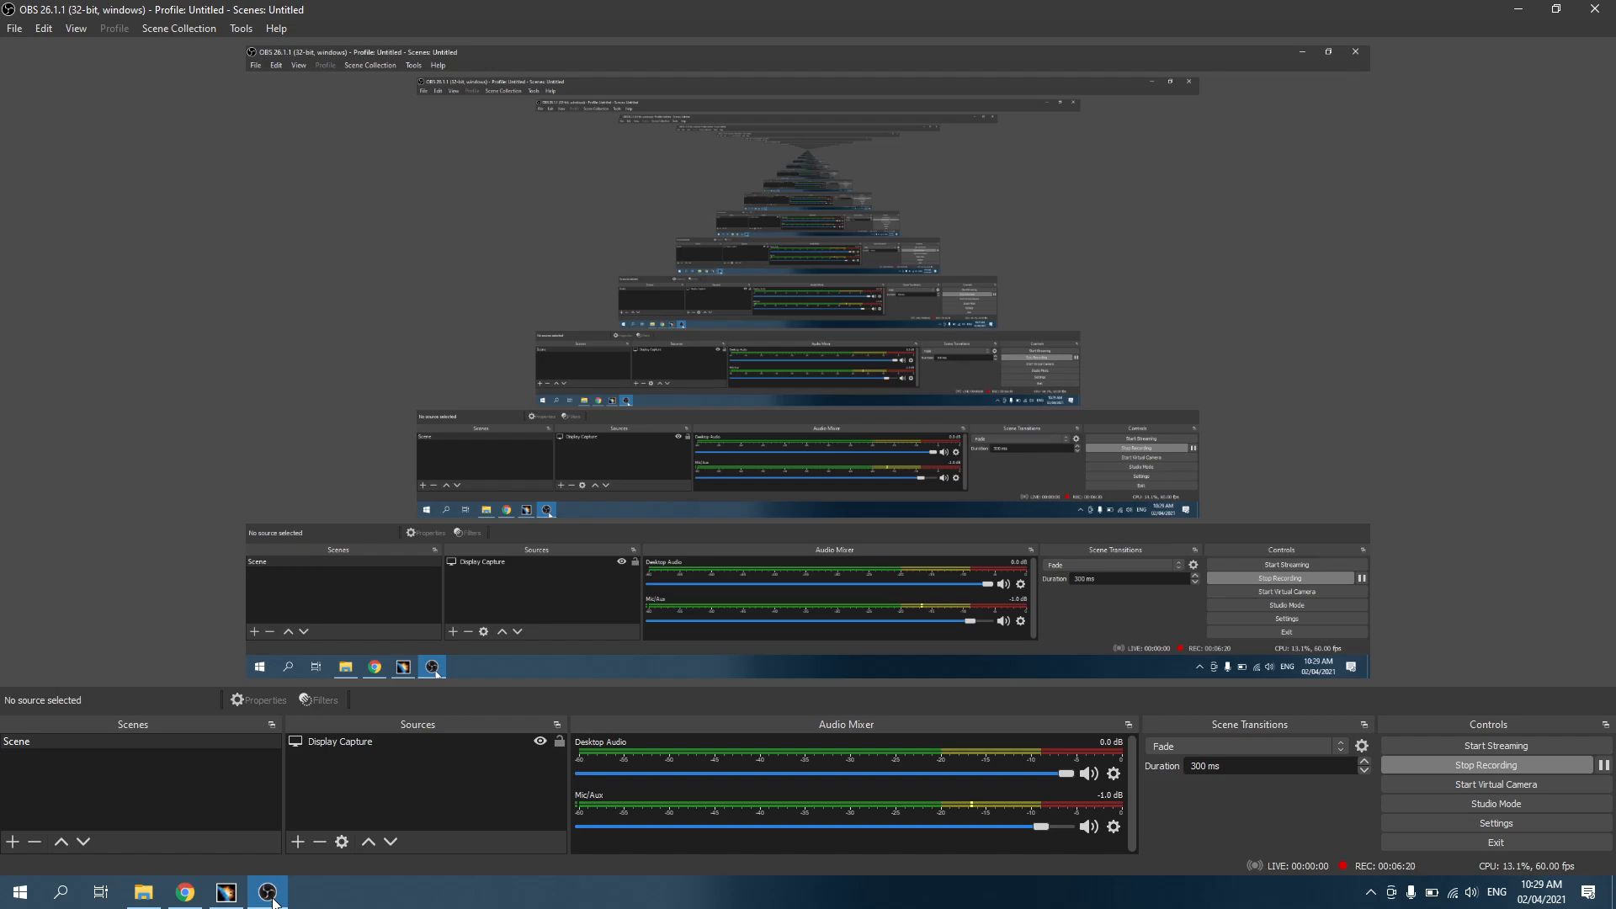
left_click(269, 894)
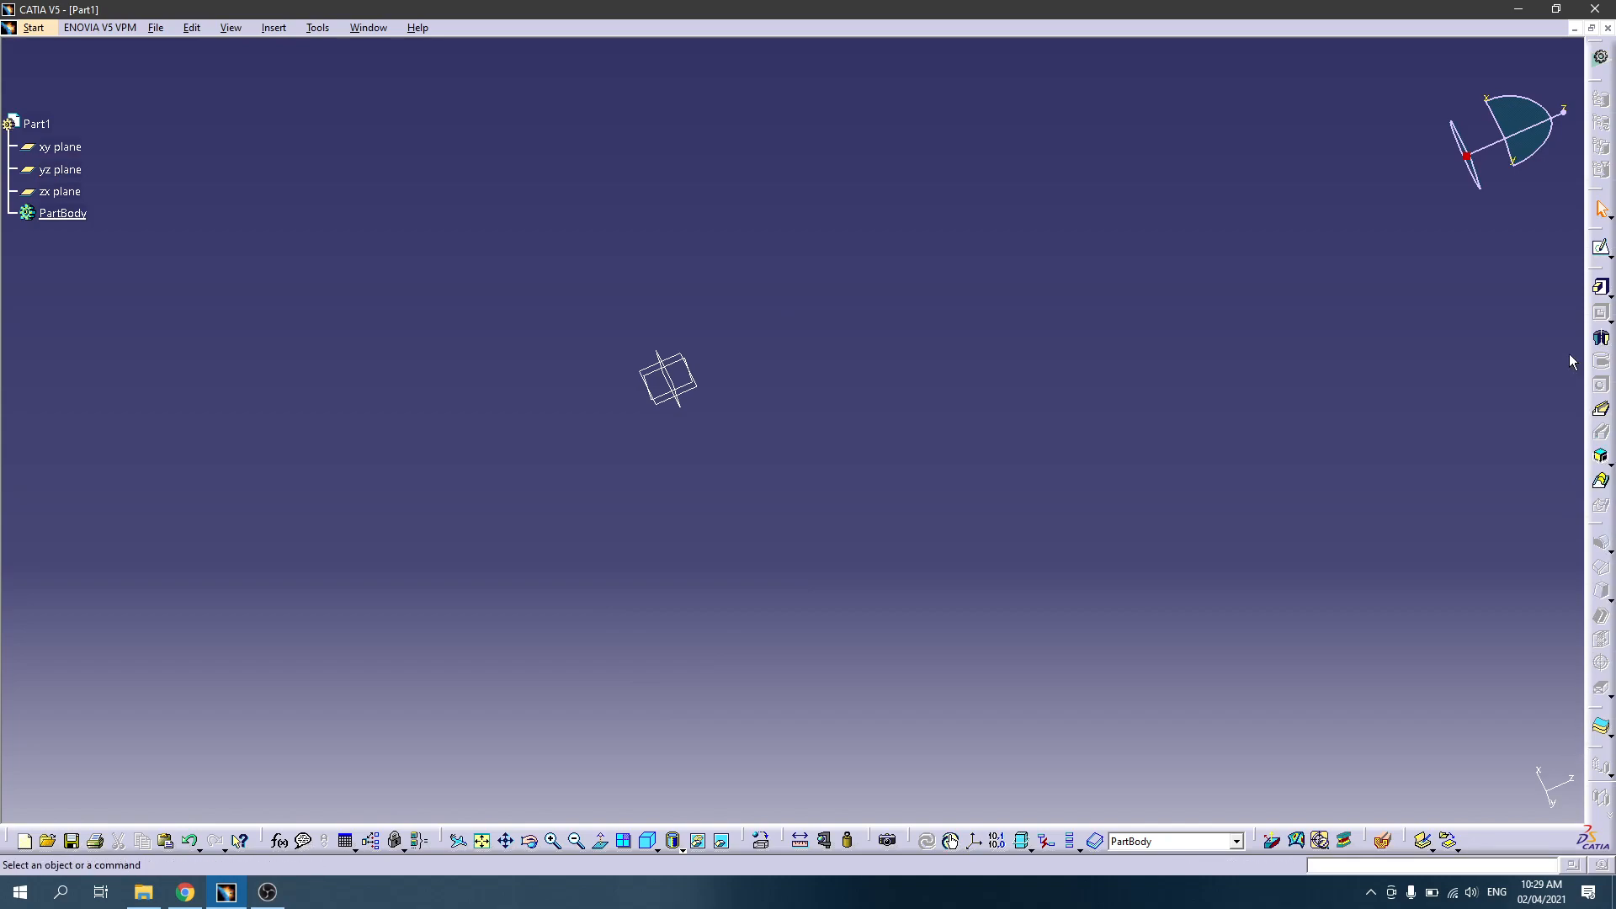
Step: Dock the sketch-based features, transformation features and point-line-plane reference toolbars side by side beneath the menu bar
mouse_move(1596, 269)
left_mouse_down()
mouse_move(1021, 187)
mouse_move(387, 7)
mouse_move(17, 38)
left_mouse_up()
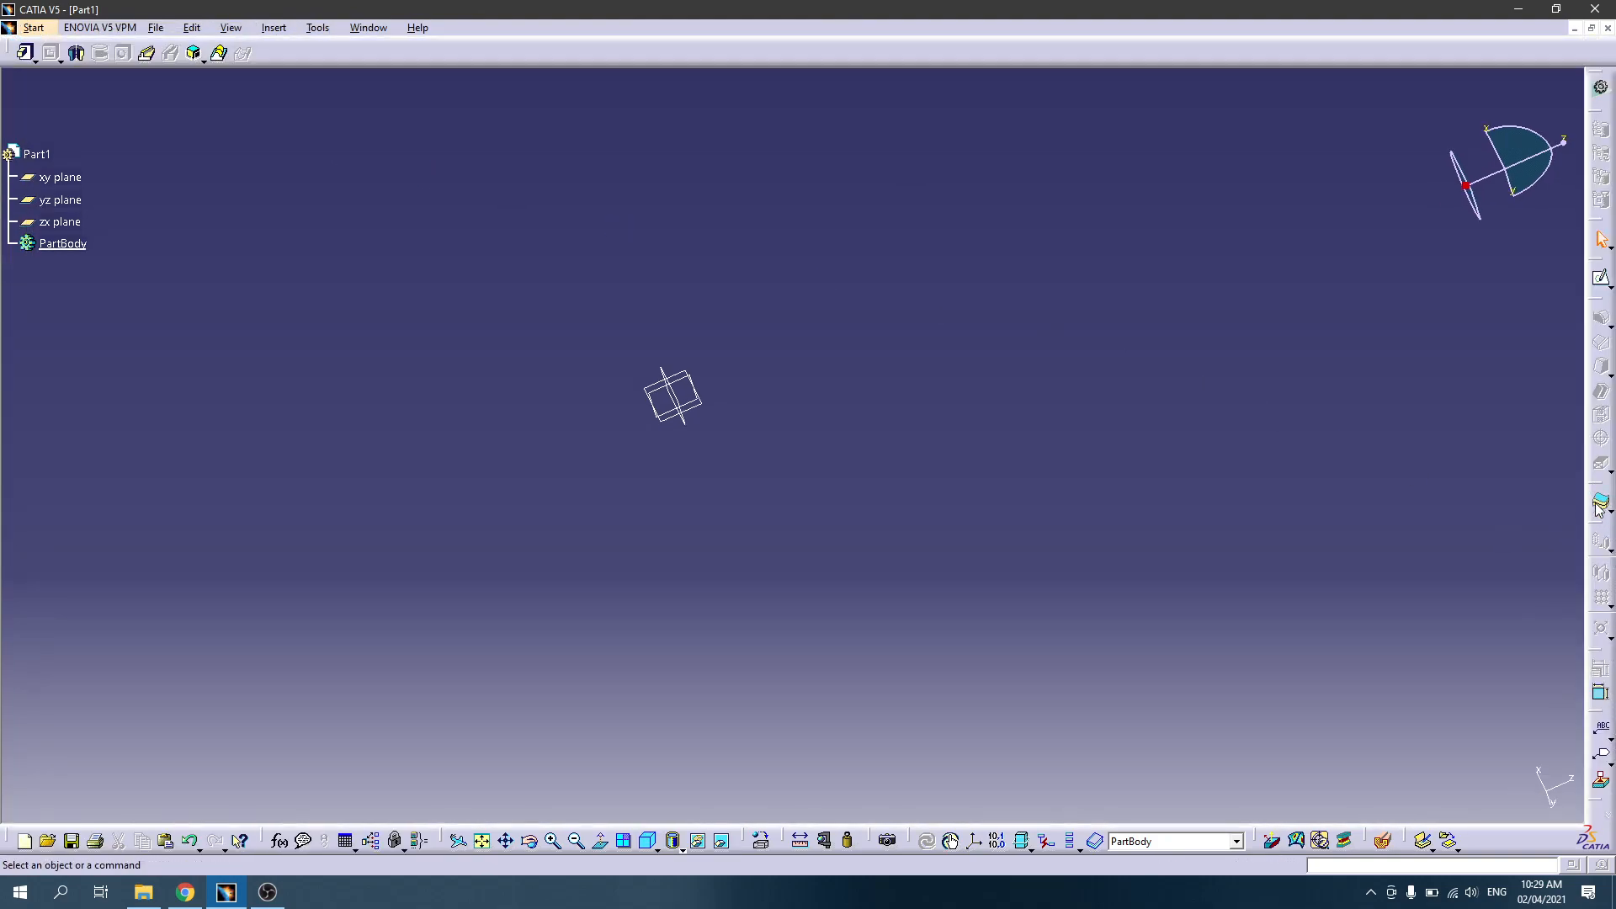
left_click_drag(1601, 532, 274, 45)
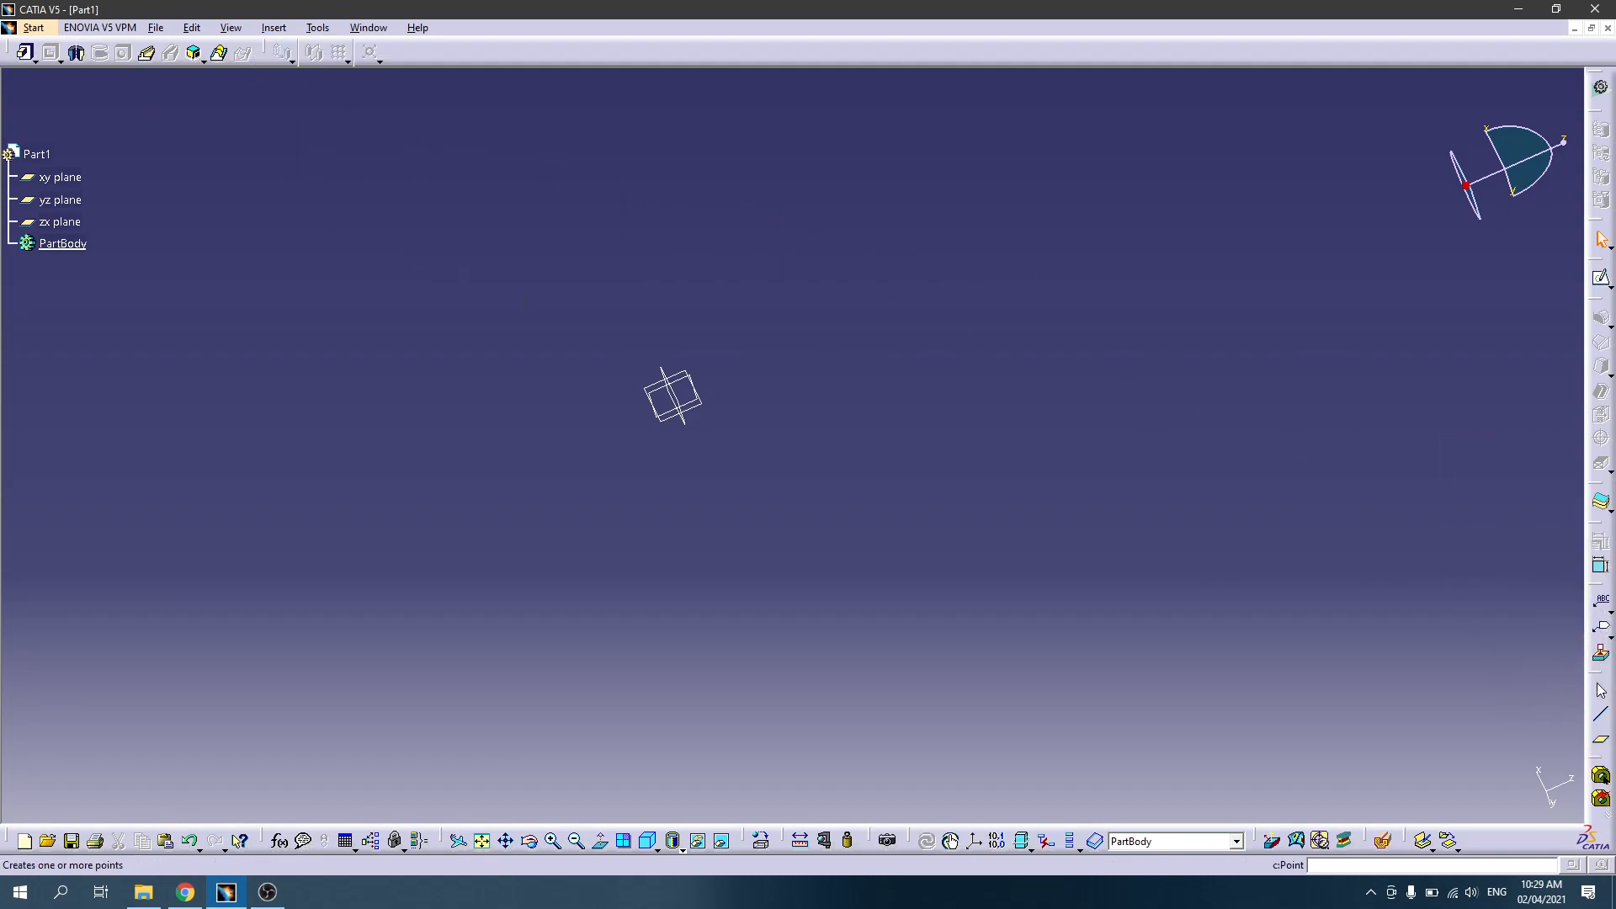
left_click_drag(1601, 676, 425, 51)
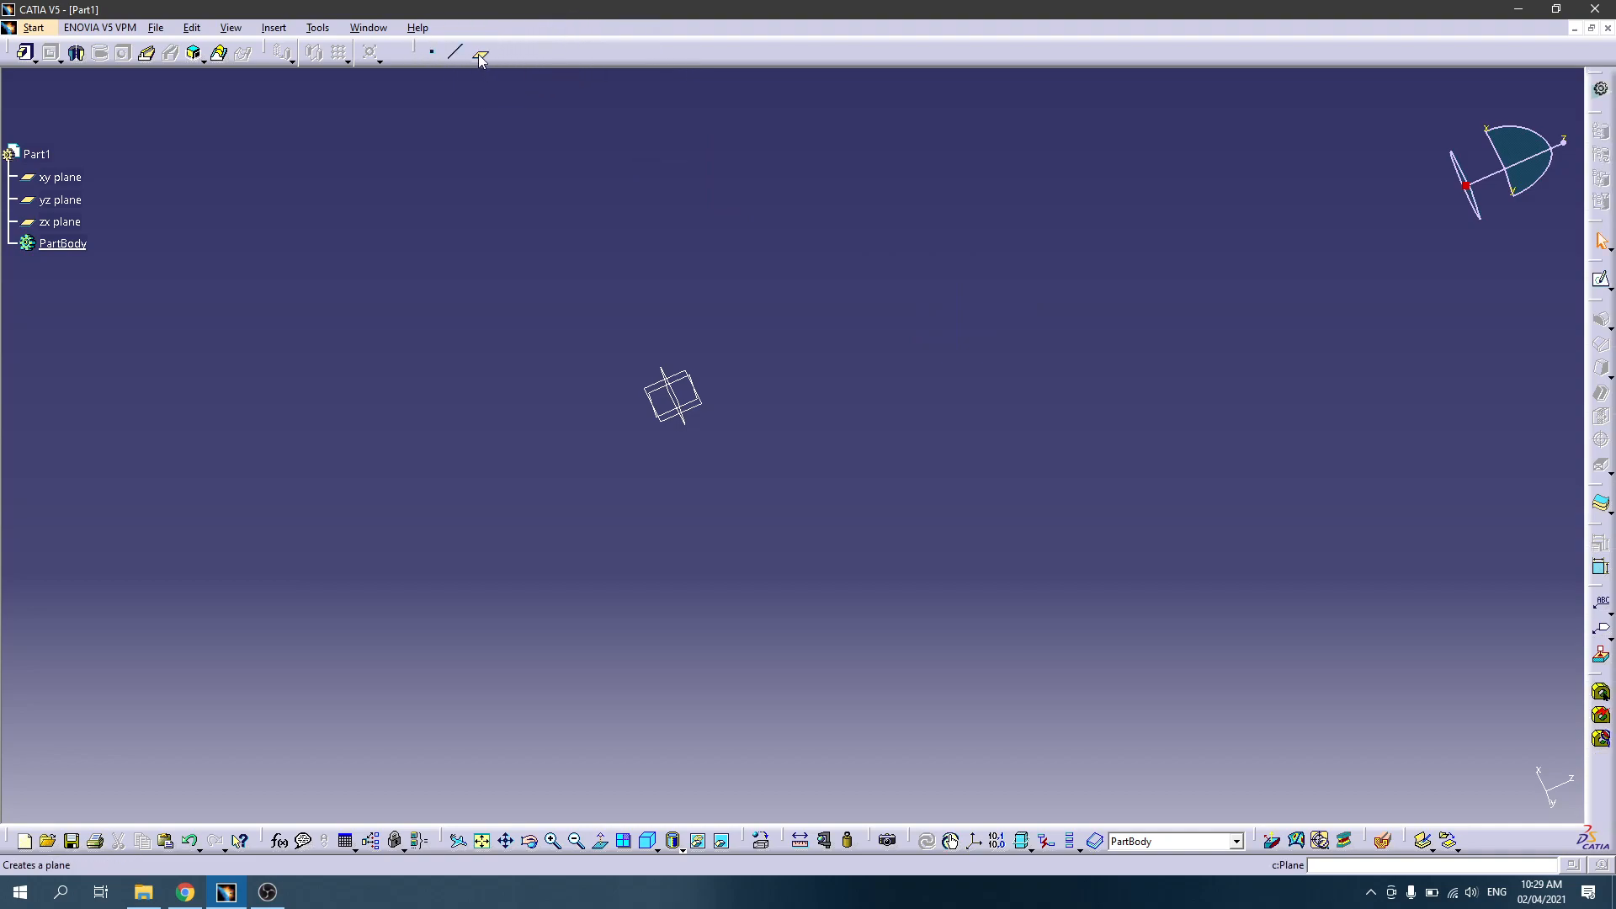
Step: Create a plane offset 200 mm from the xy plane and a second plane 200 mm beyond it
left_click(480, 55)
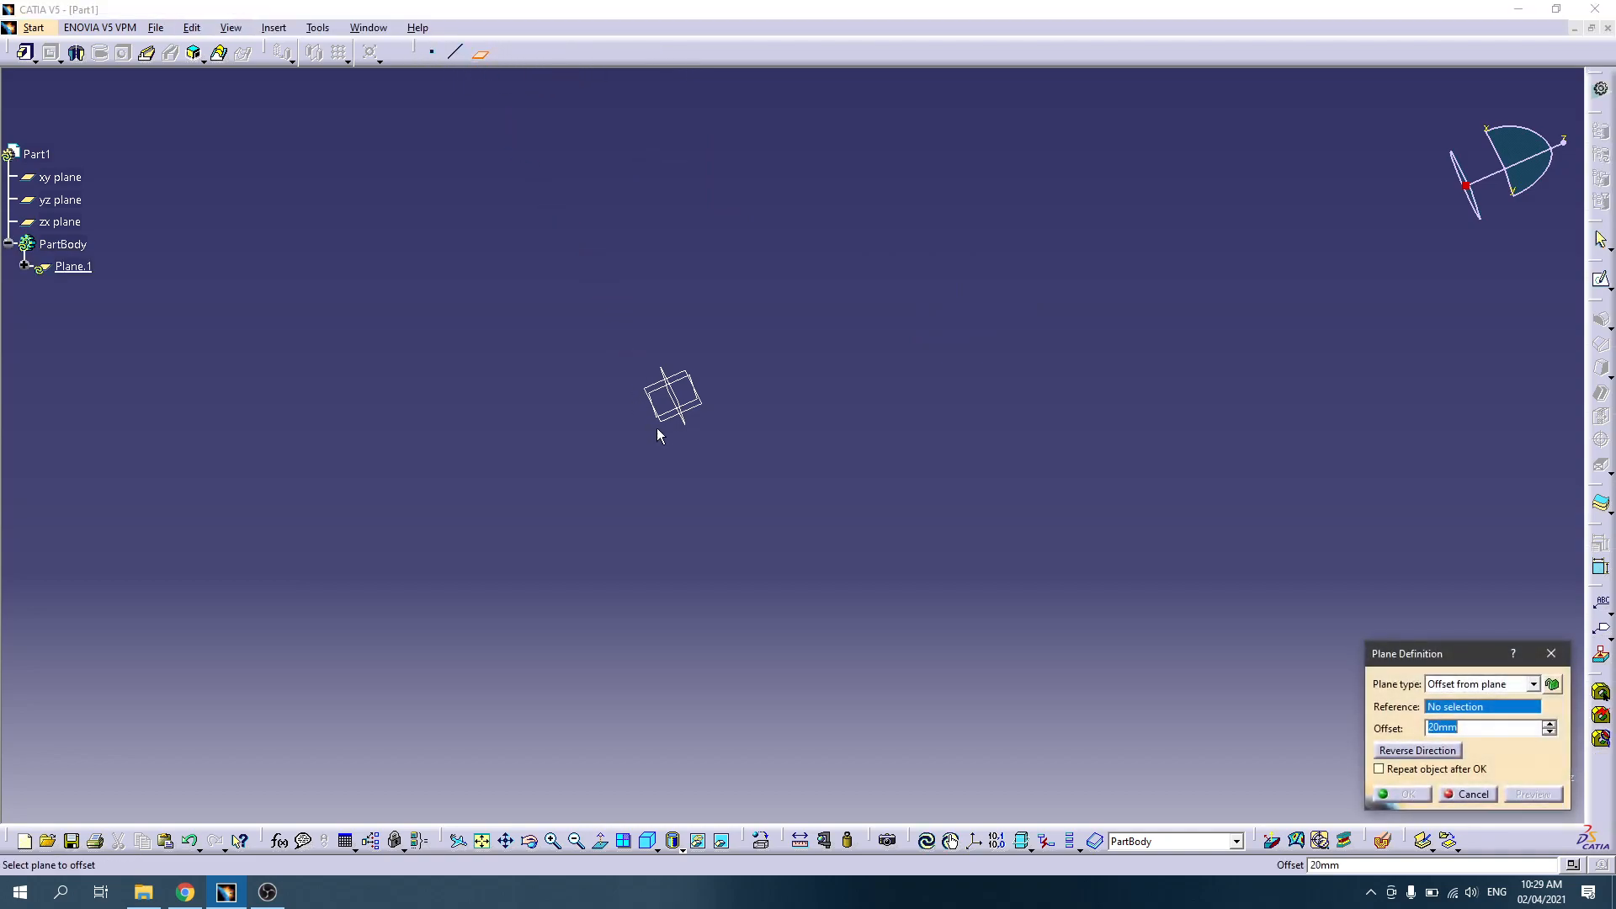
left_click(685, 407)
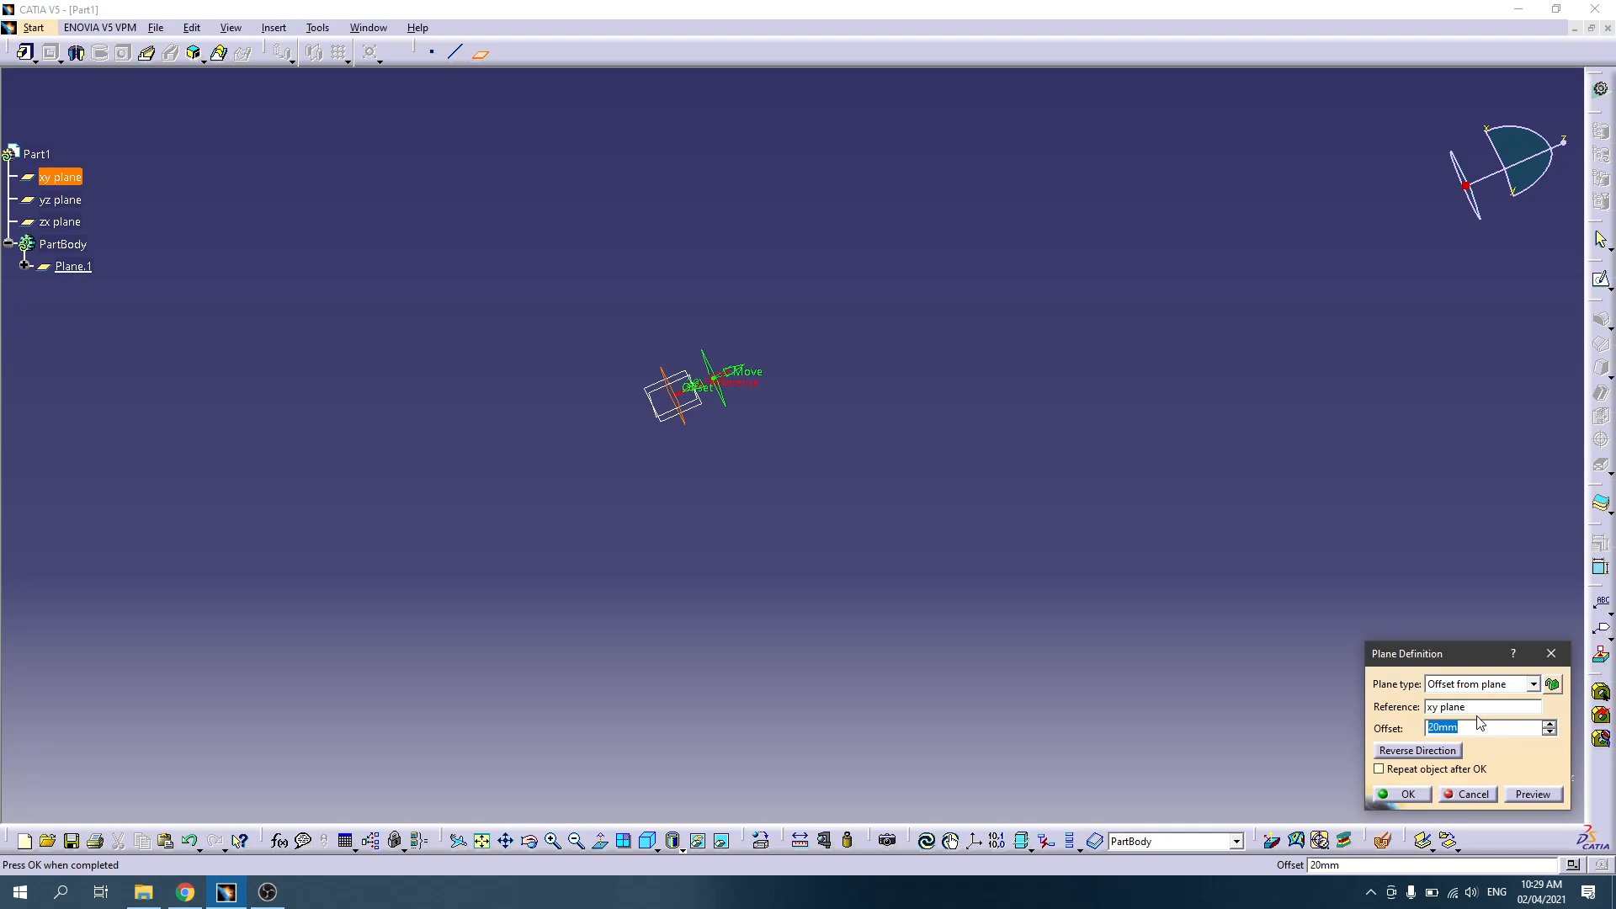
key("Return")
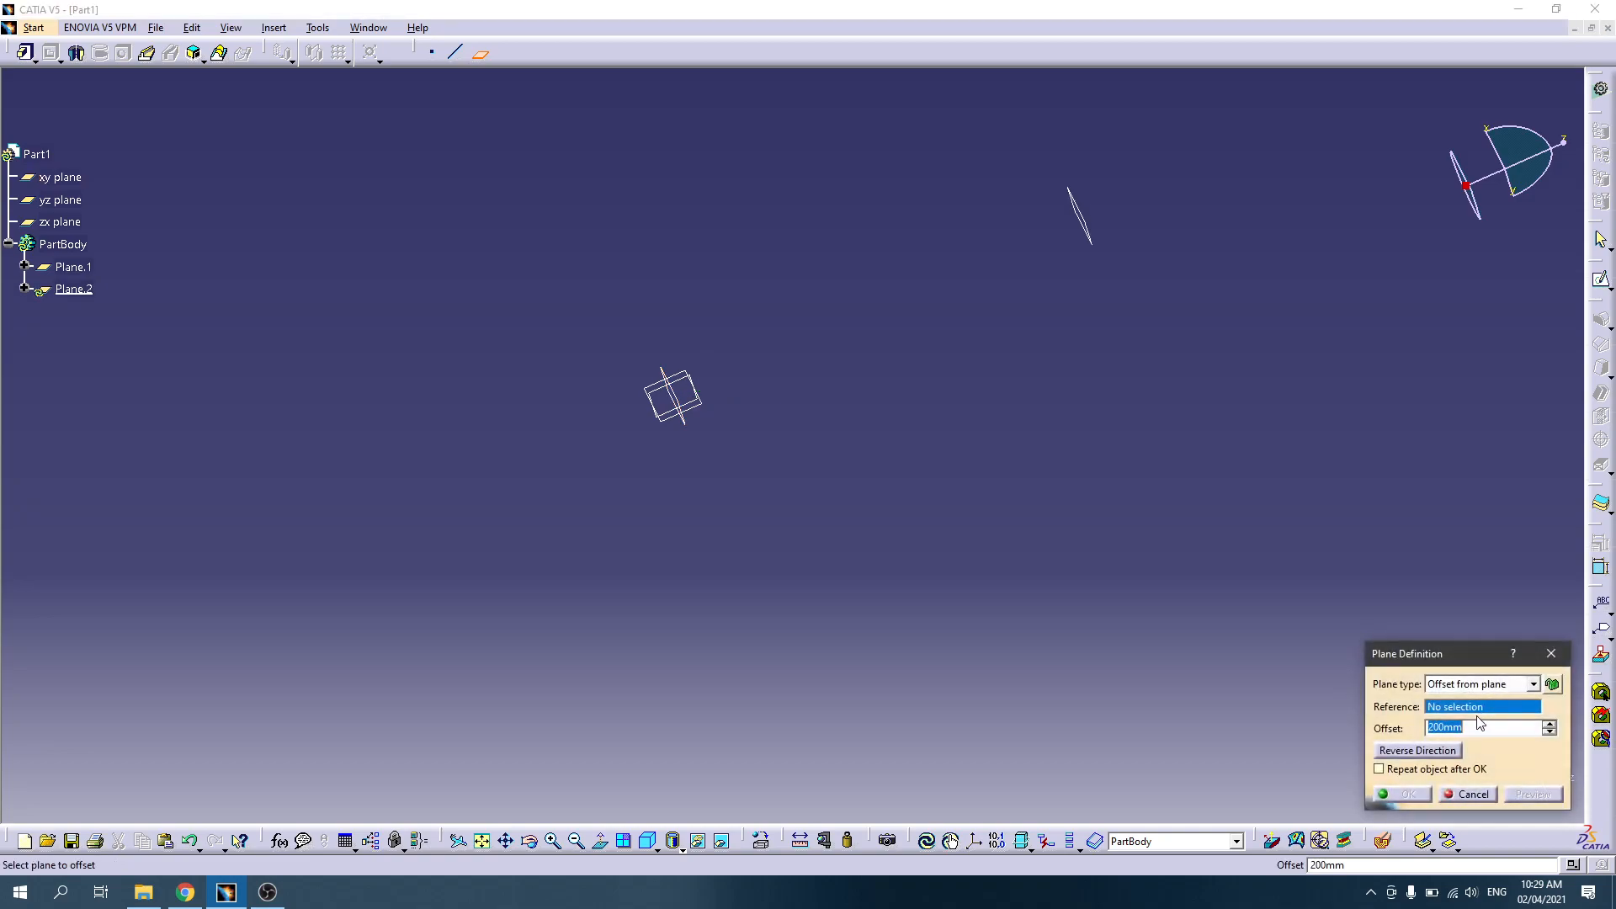
mouse_move(1175, 337)
middle_mouse_down()
mouse_move(1167, 441)
mouse_move(1146, 406)
mouse_move(783, 466)
middle_mouse_up()
left_click(700, 461)
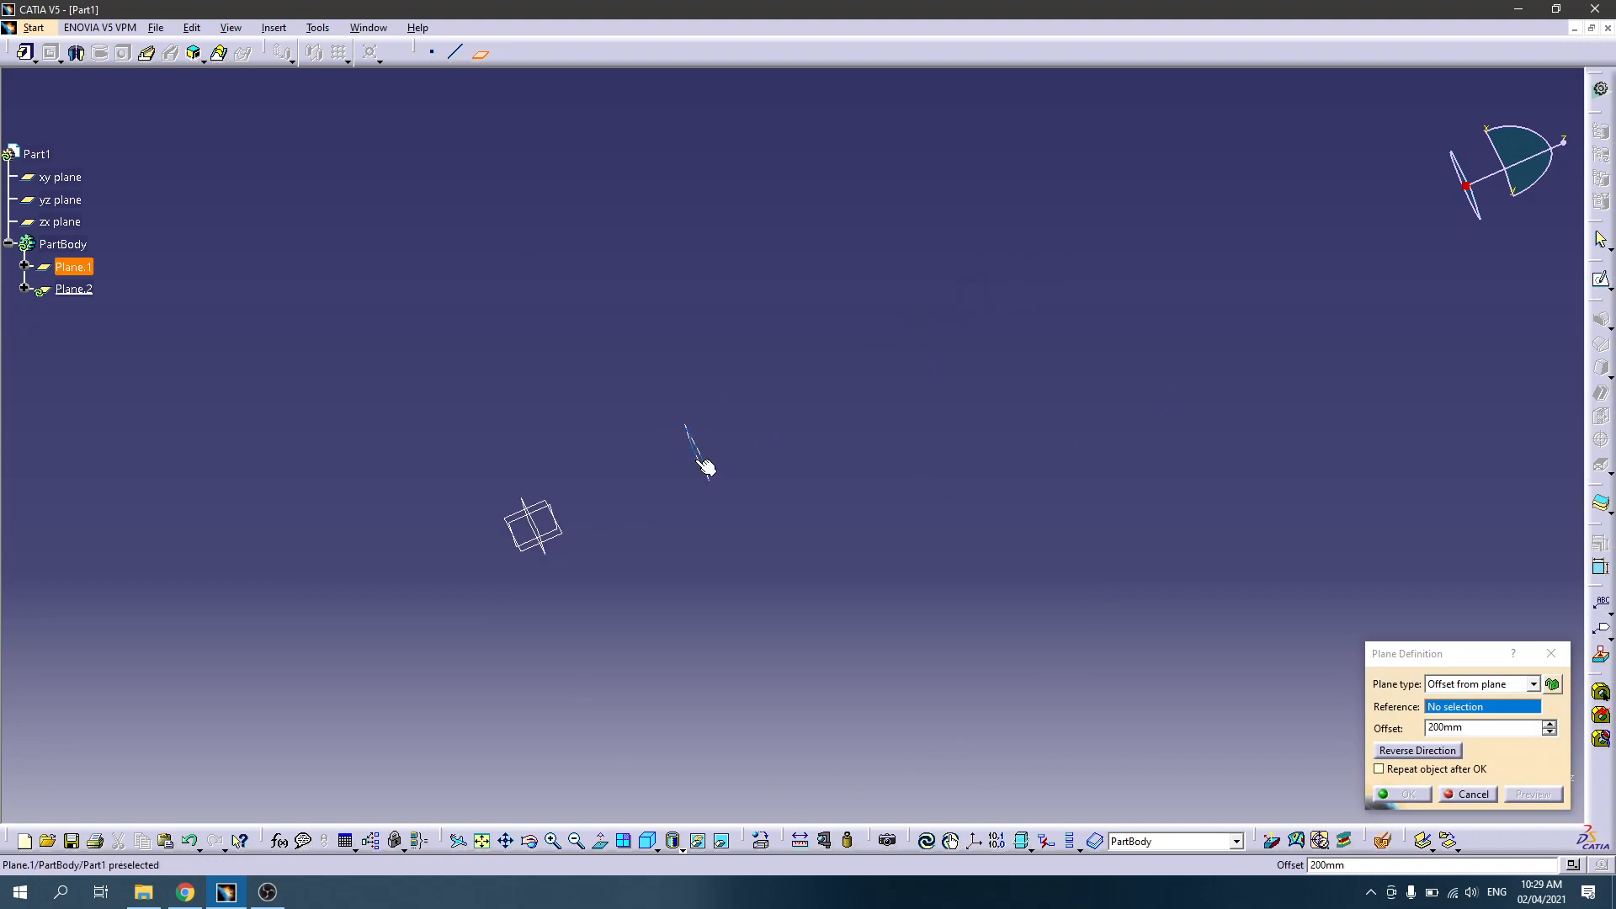
key("Return")
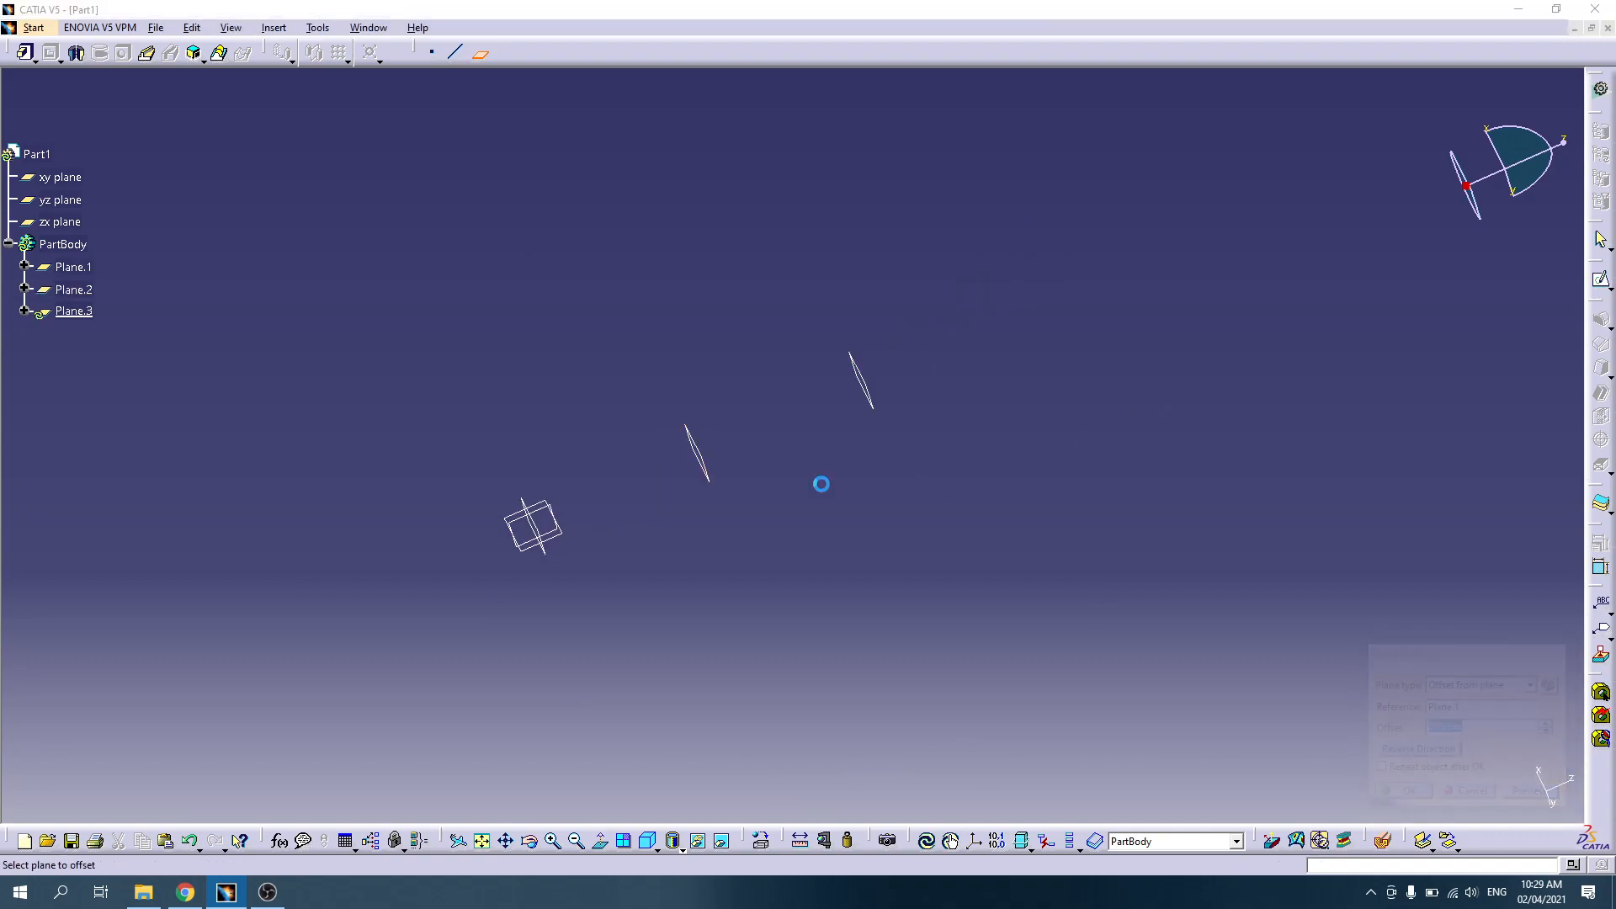
Step: Create a third plane offset 800 mm from the second offset plane
left_click(868, 389)
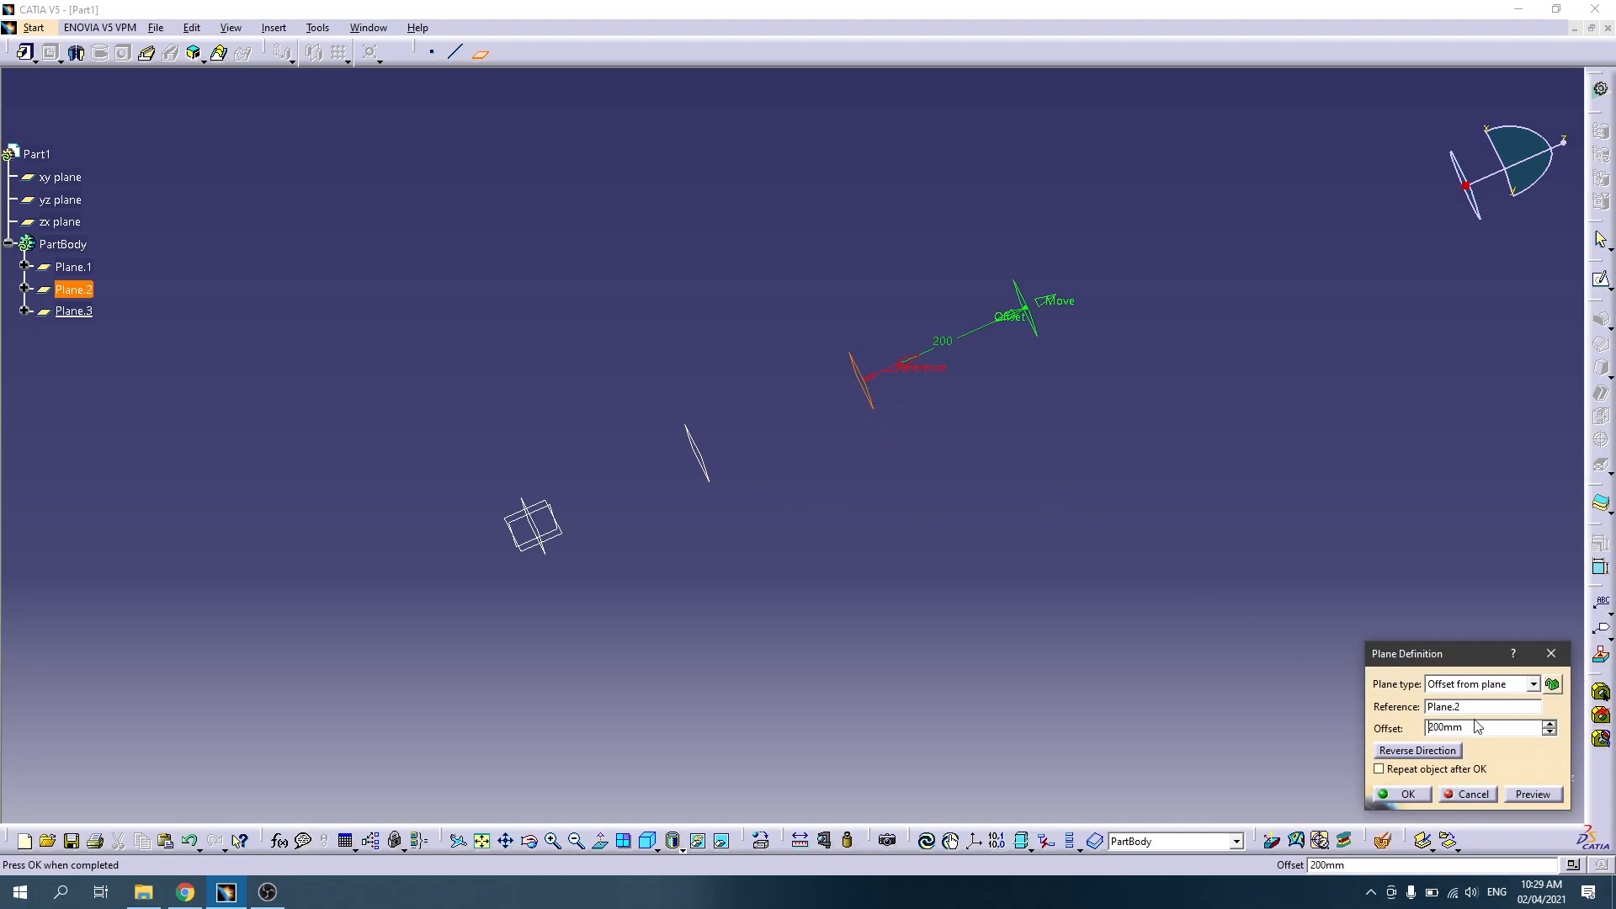
type("800")
key("Return")
Step: Create a plane offset 200 mm from the third offset plane and another plane 200 mm beyond it
middle_click_drag(1107, 383, 968, 400)
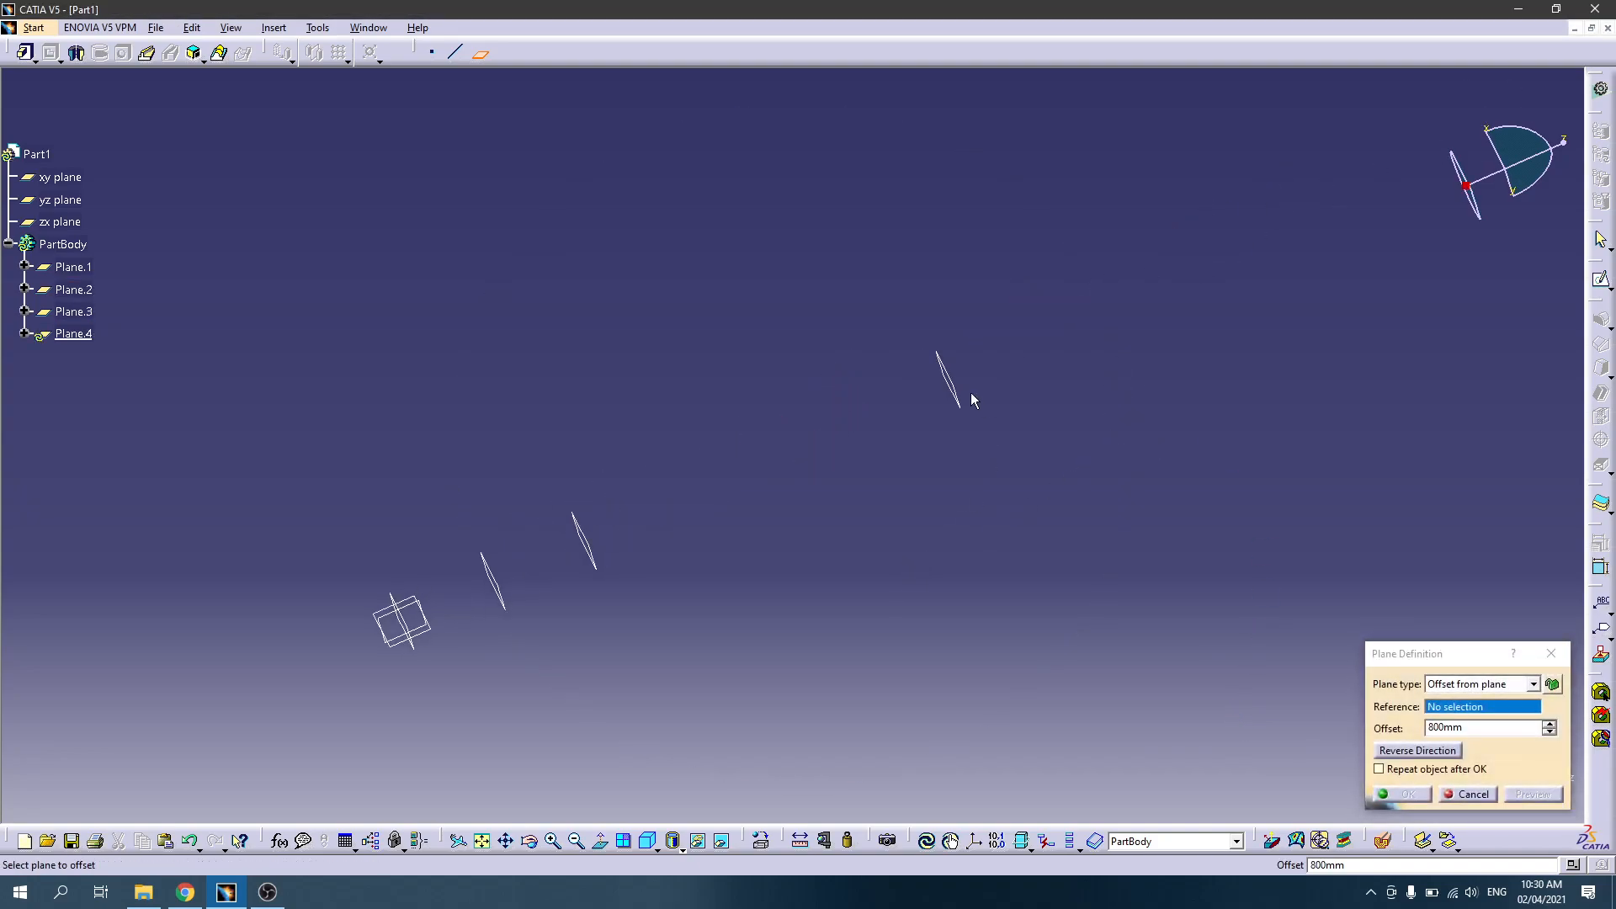
left_click(958, 394)
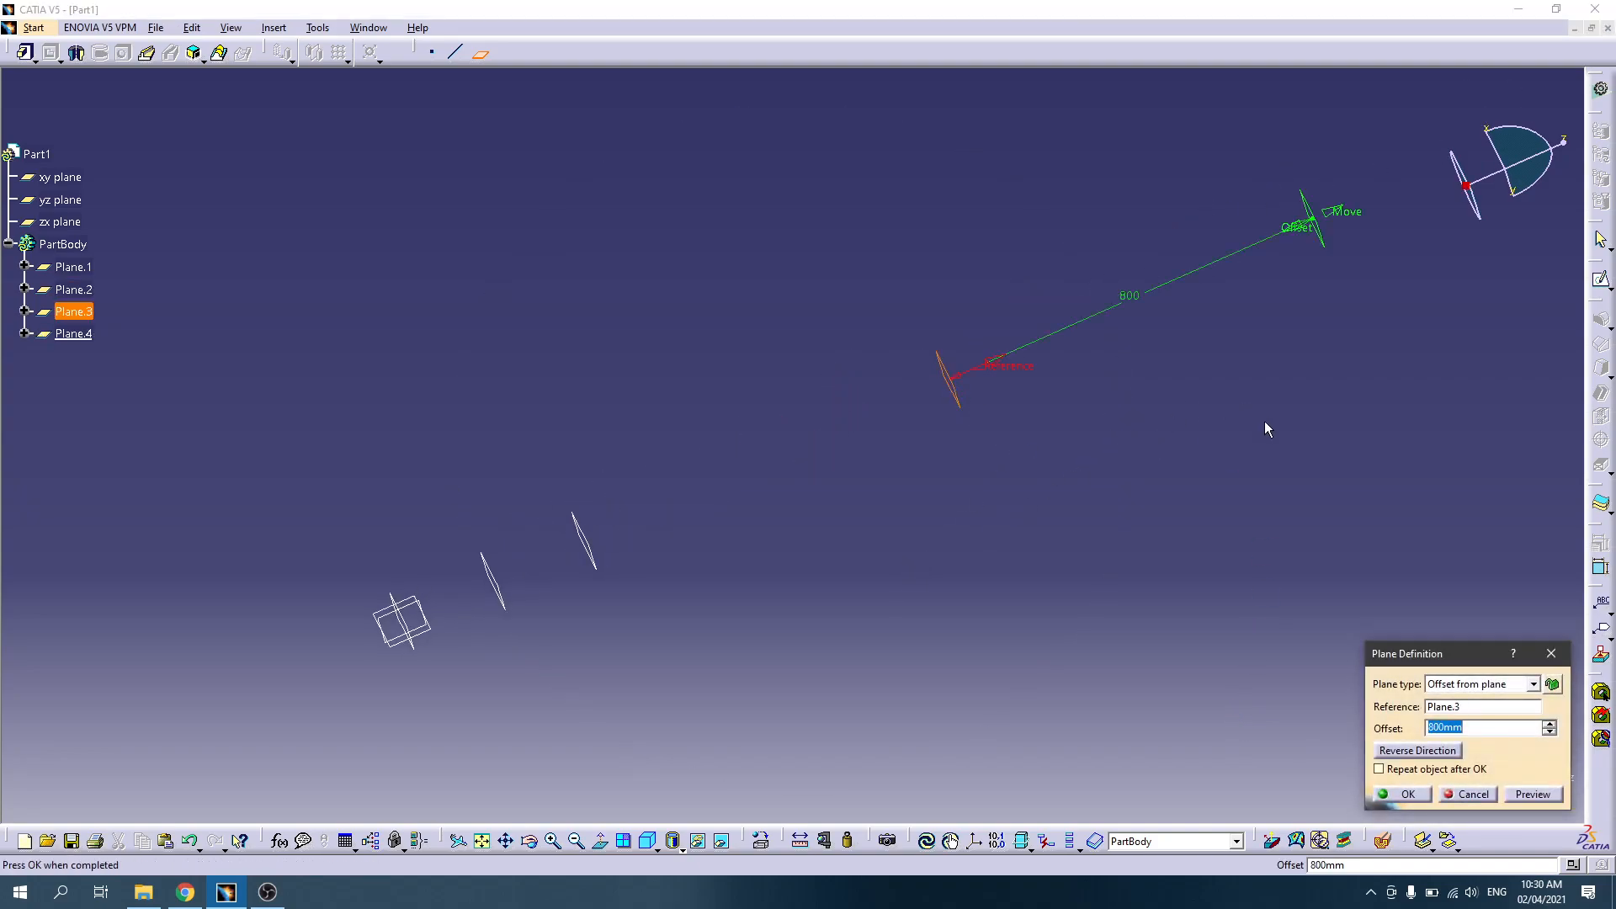
type("200")
key("Return")
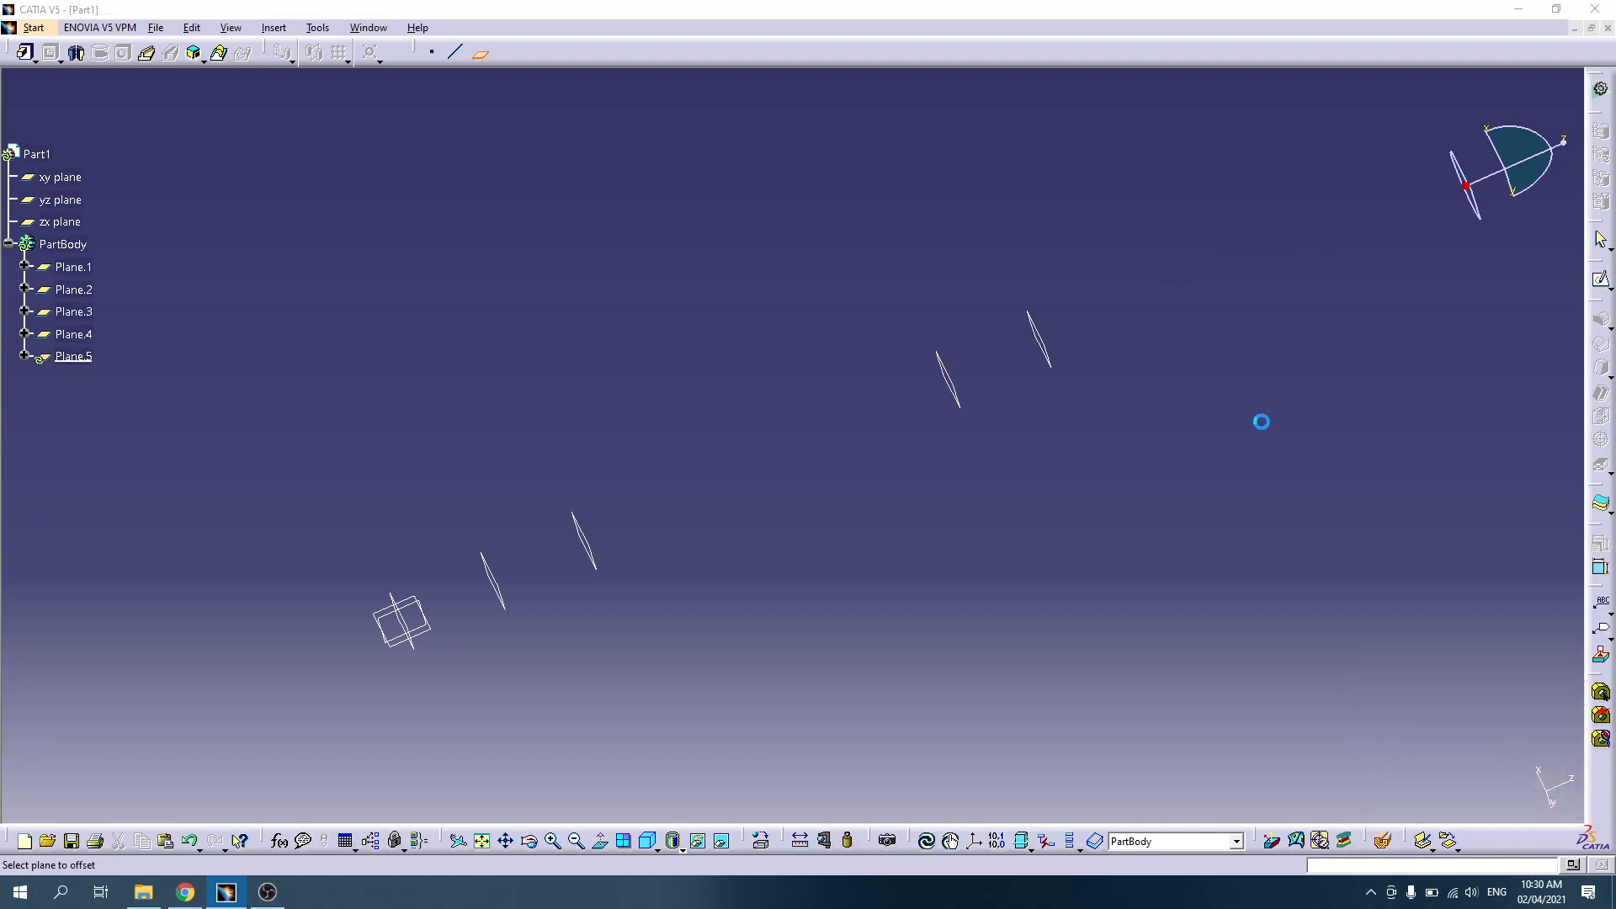
left_click(1044, 349)
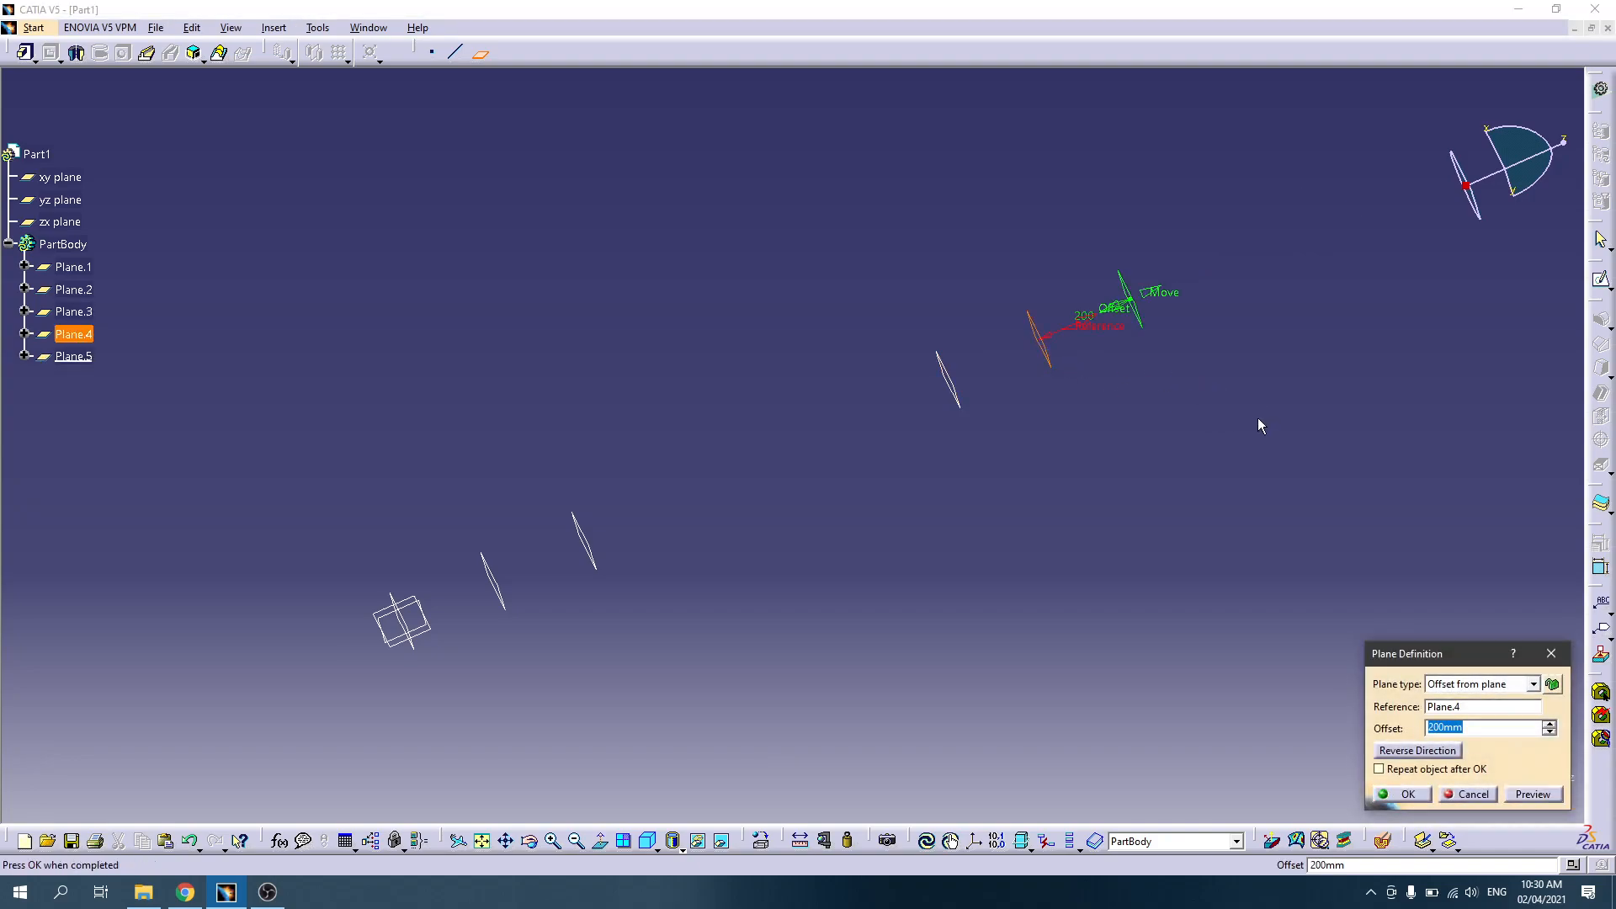
key("Return")
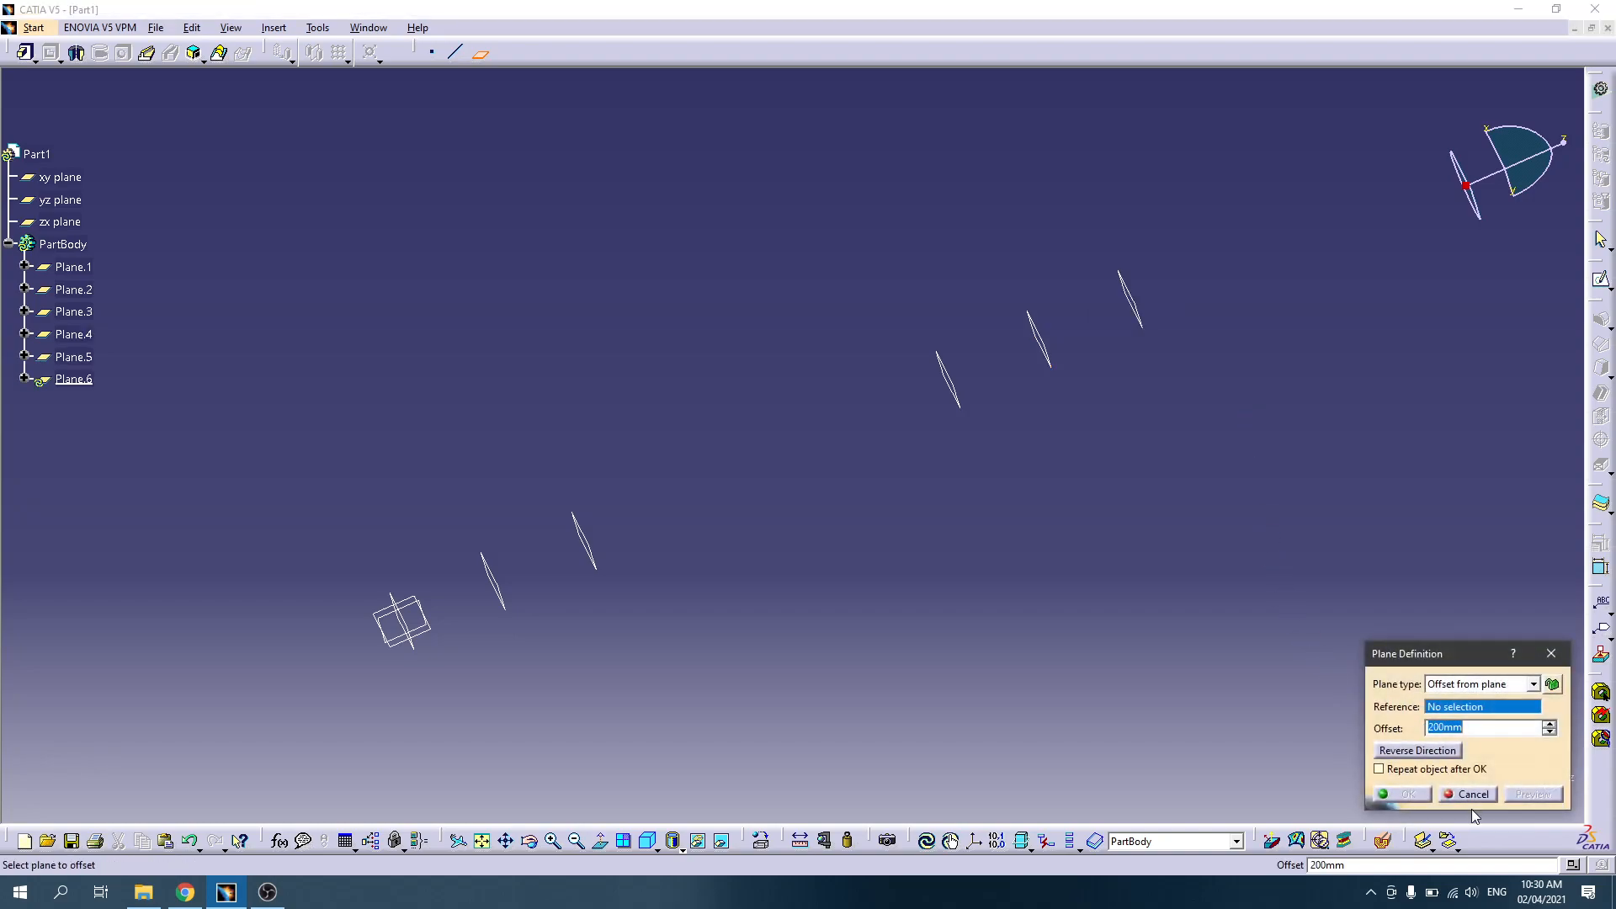
left_click(1468, 794)
Step: Open a new sketch on the xy plane
middle_click_drag(836, 458, 803, 431)
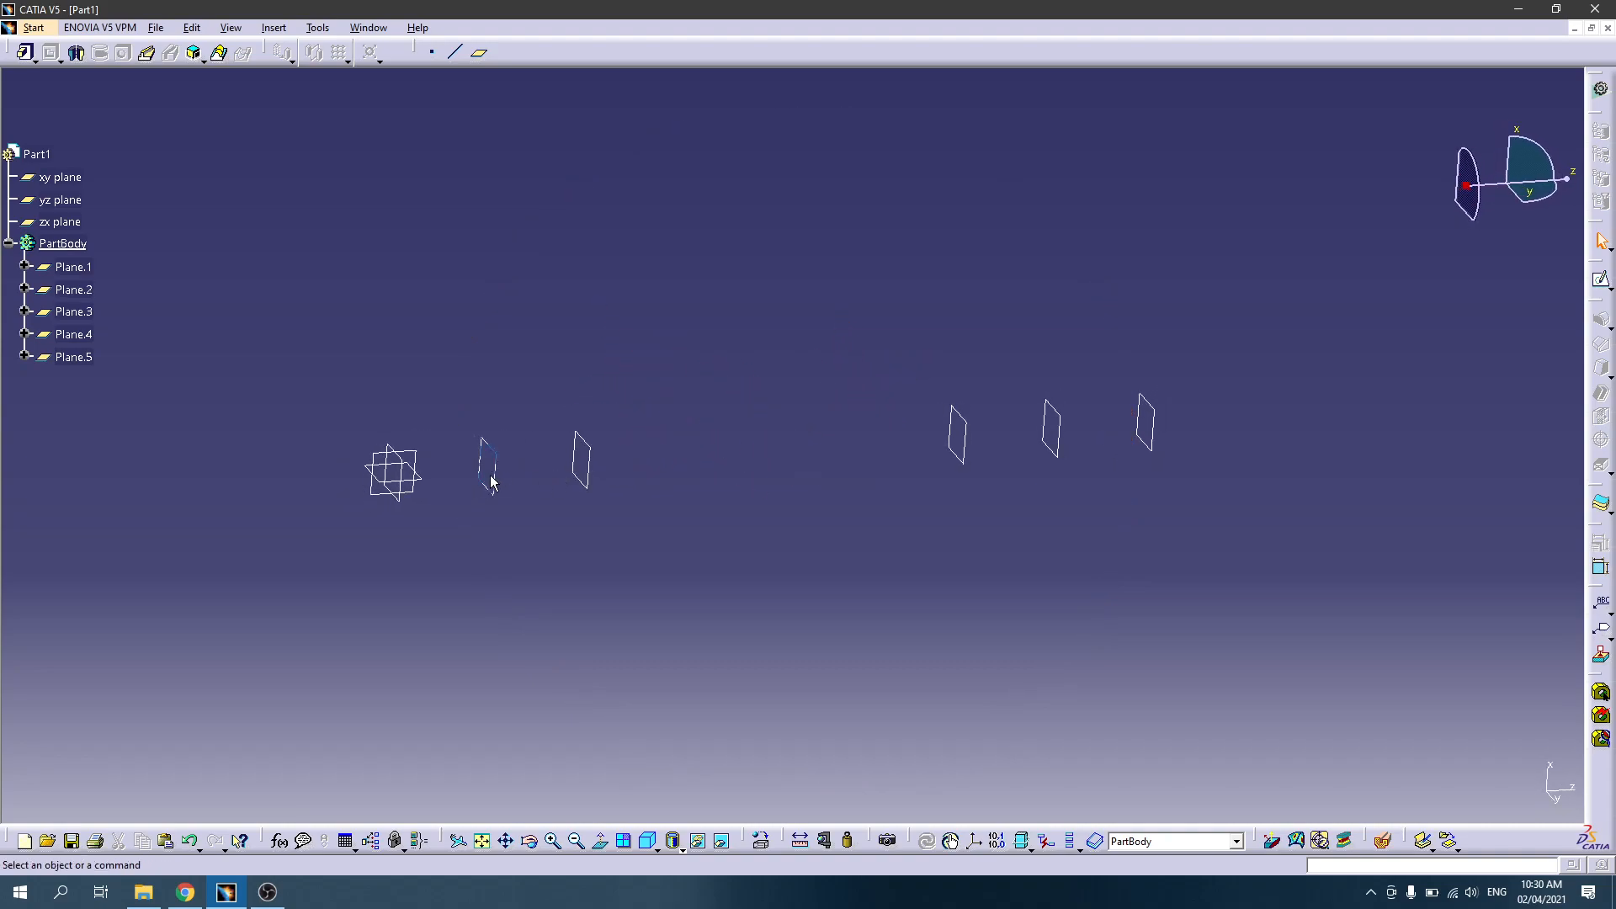
left_click(407, 505)
left_click(1601, 279)
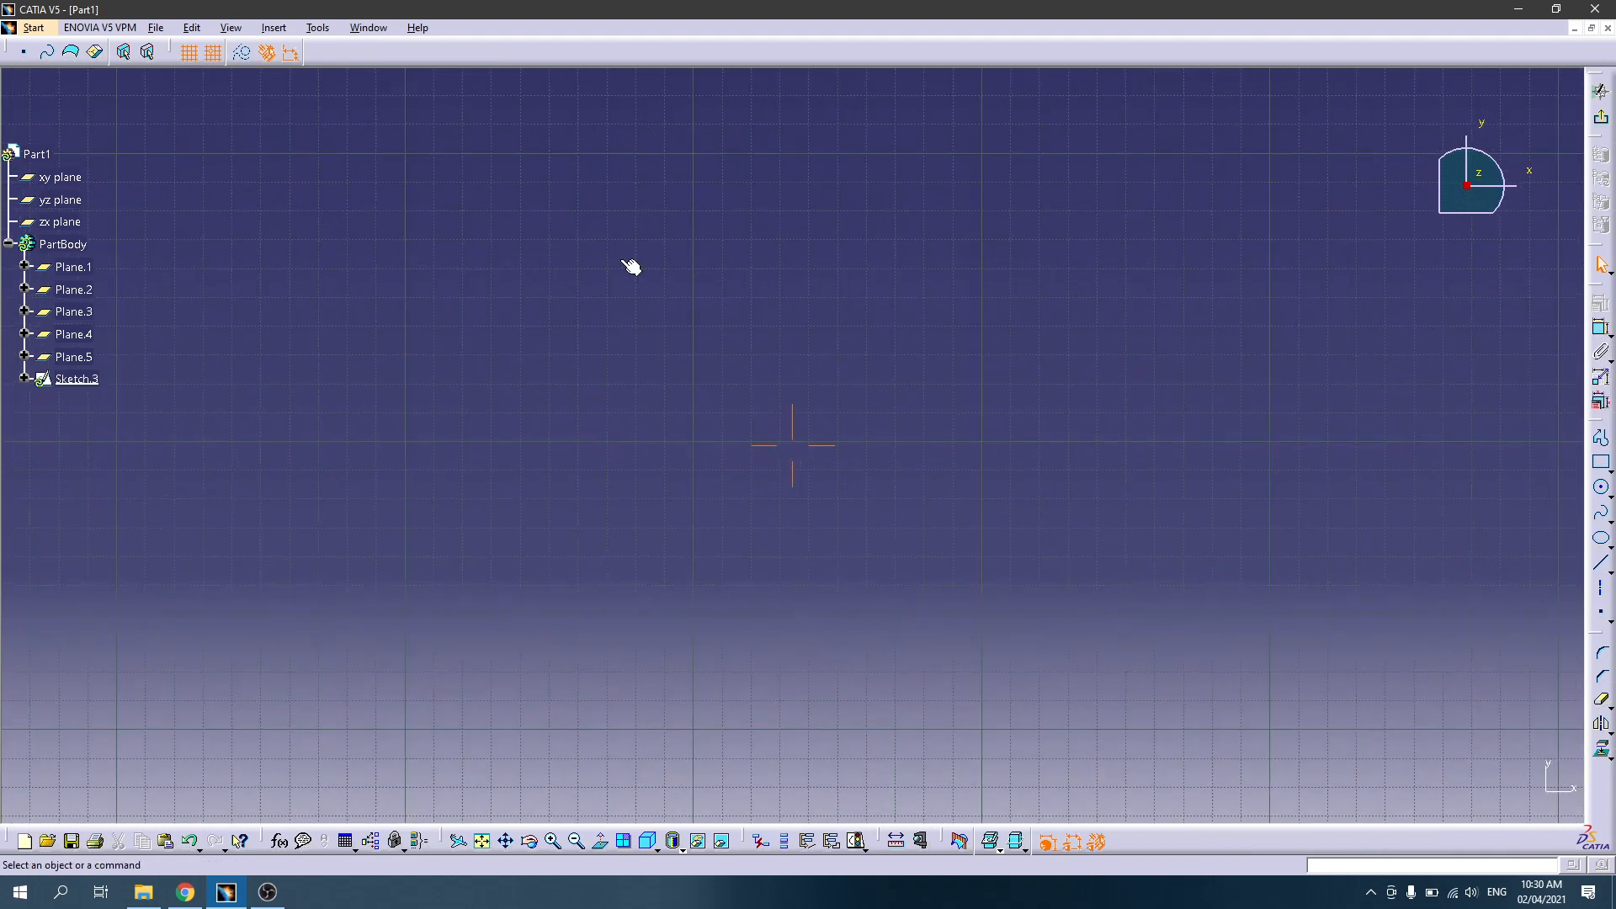
left_click(481, 841)
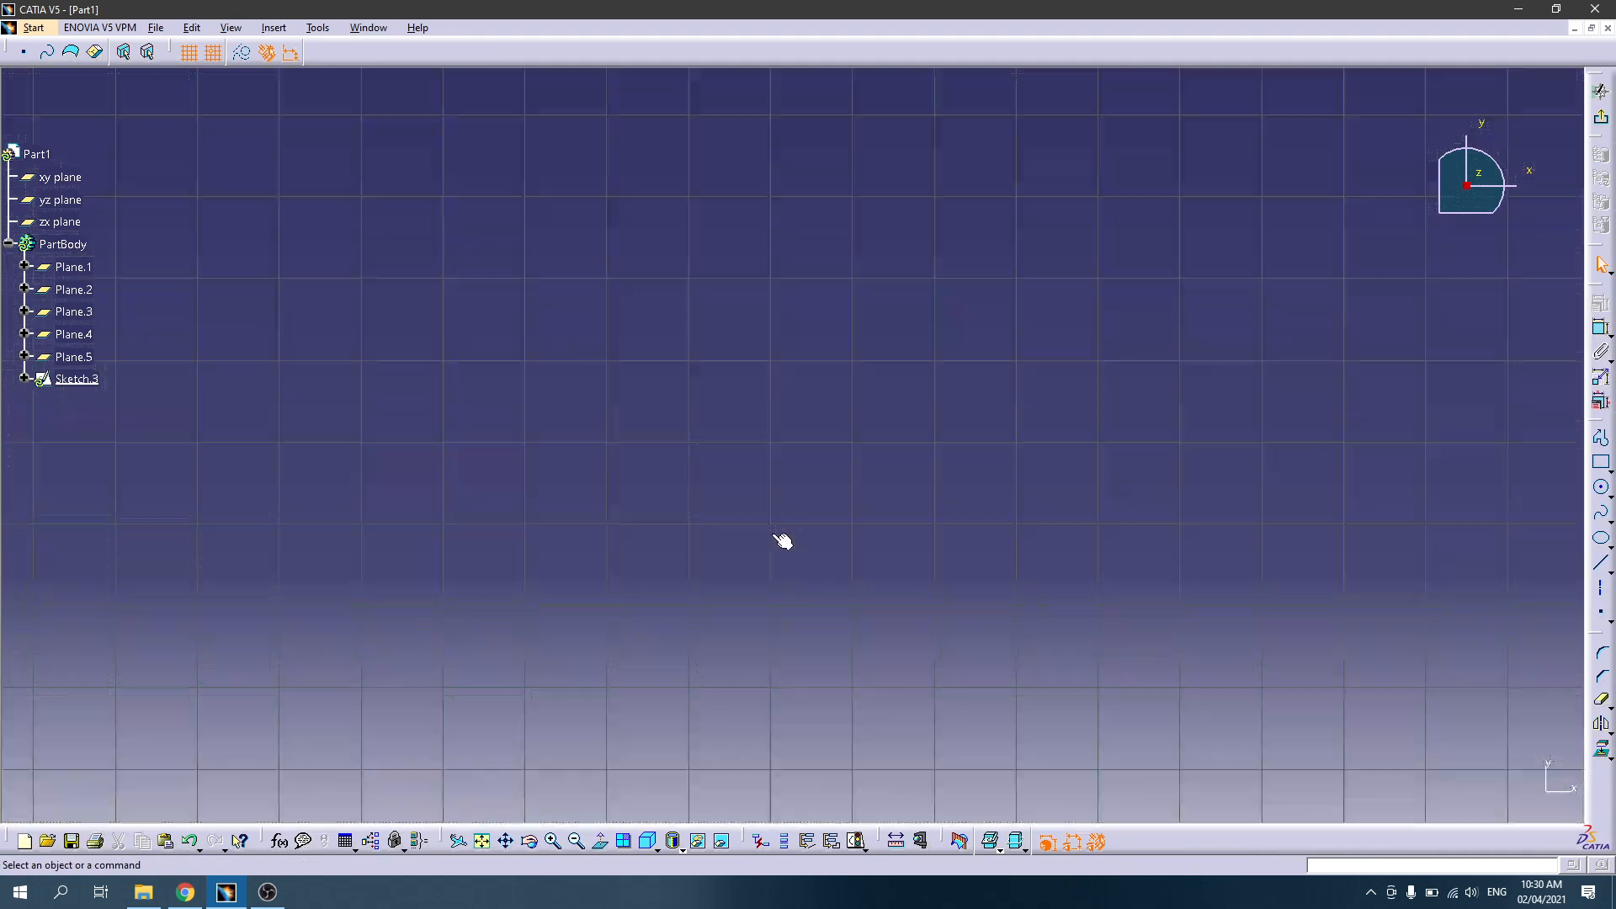
middle_click_drag(812, 594, 1091, 463)
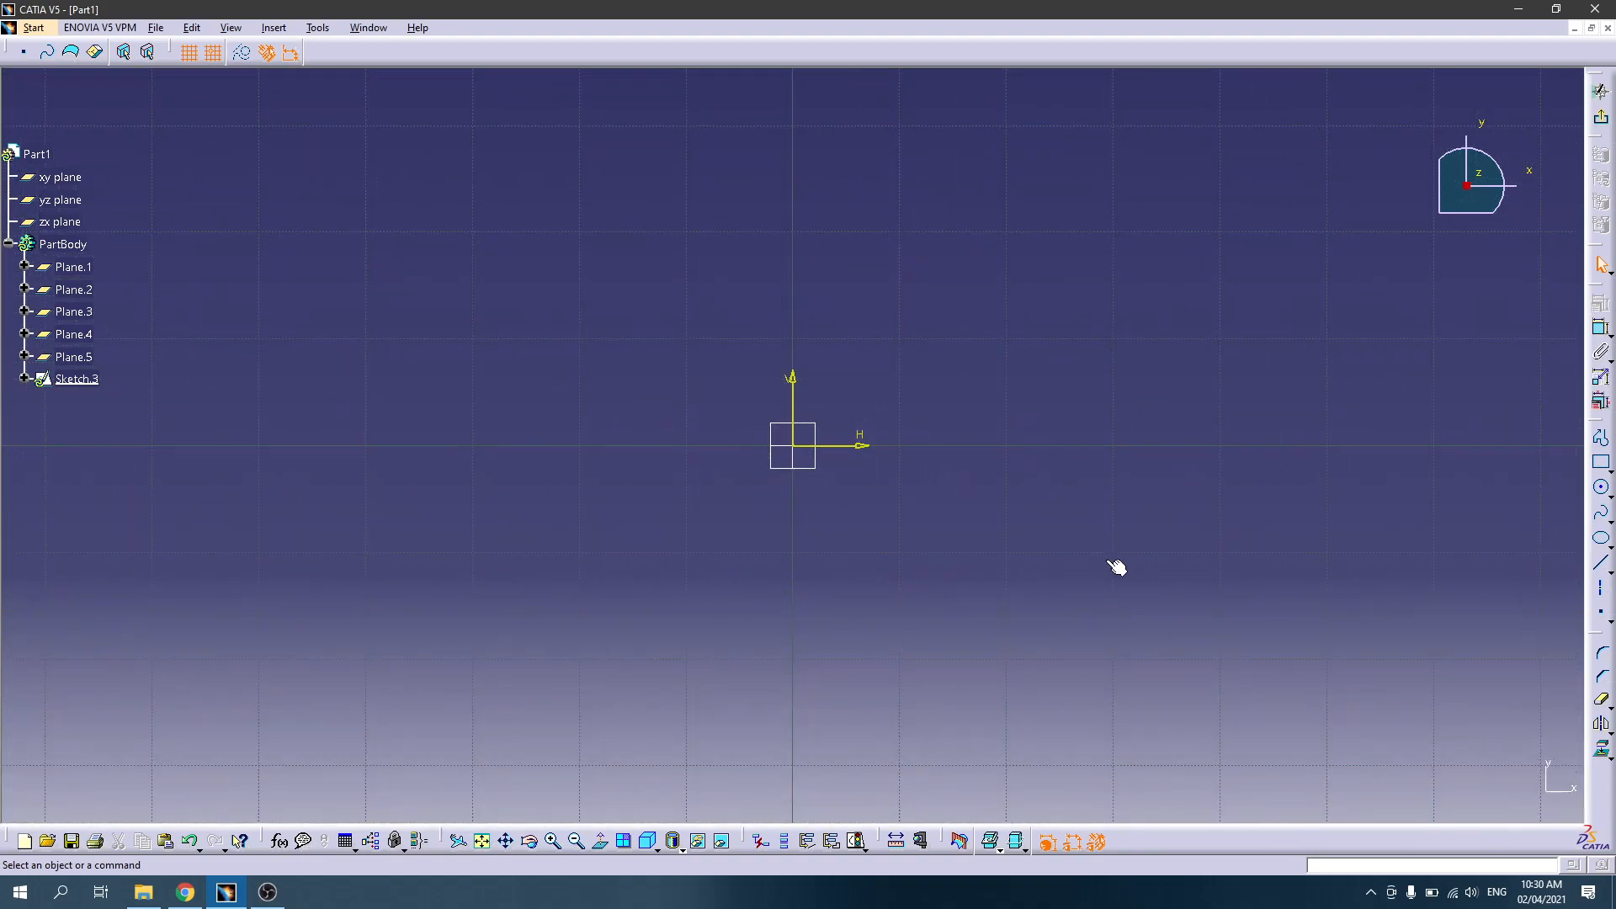
left_click(1609, 495)
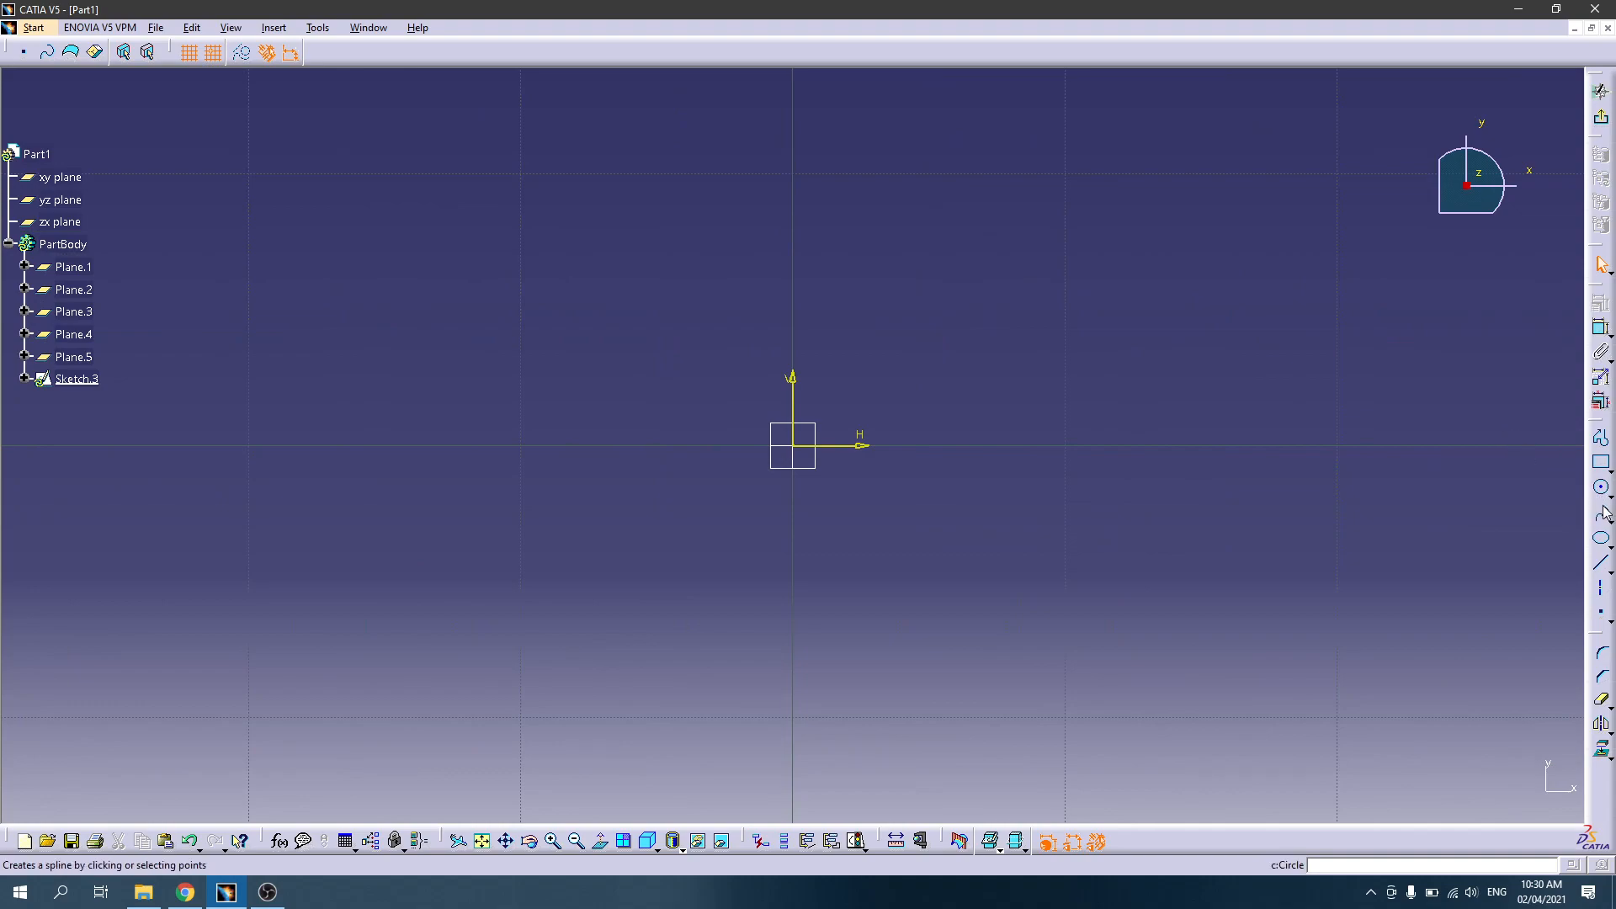
left_click(1604, 543)
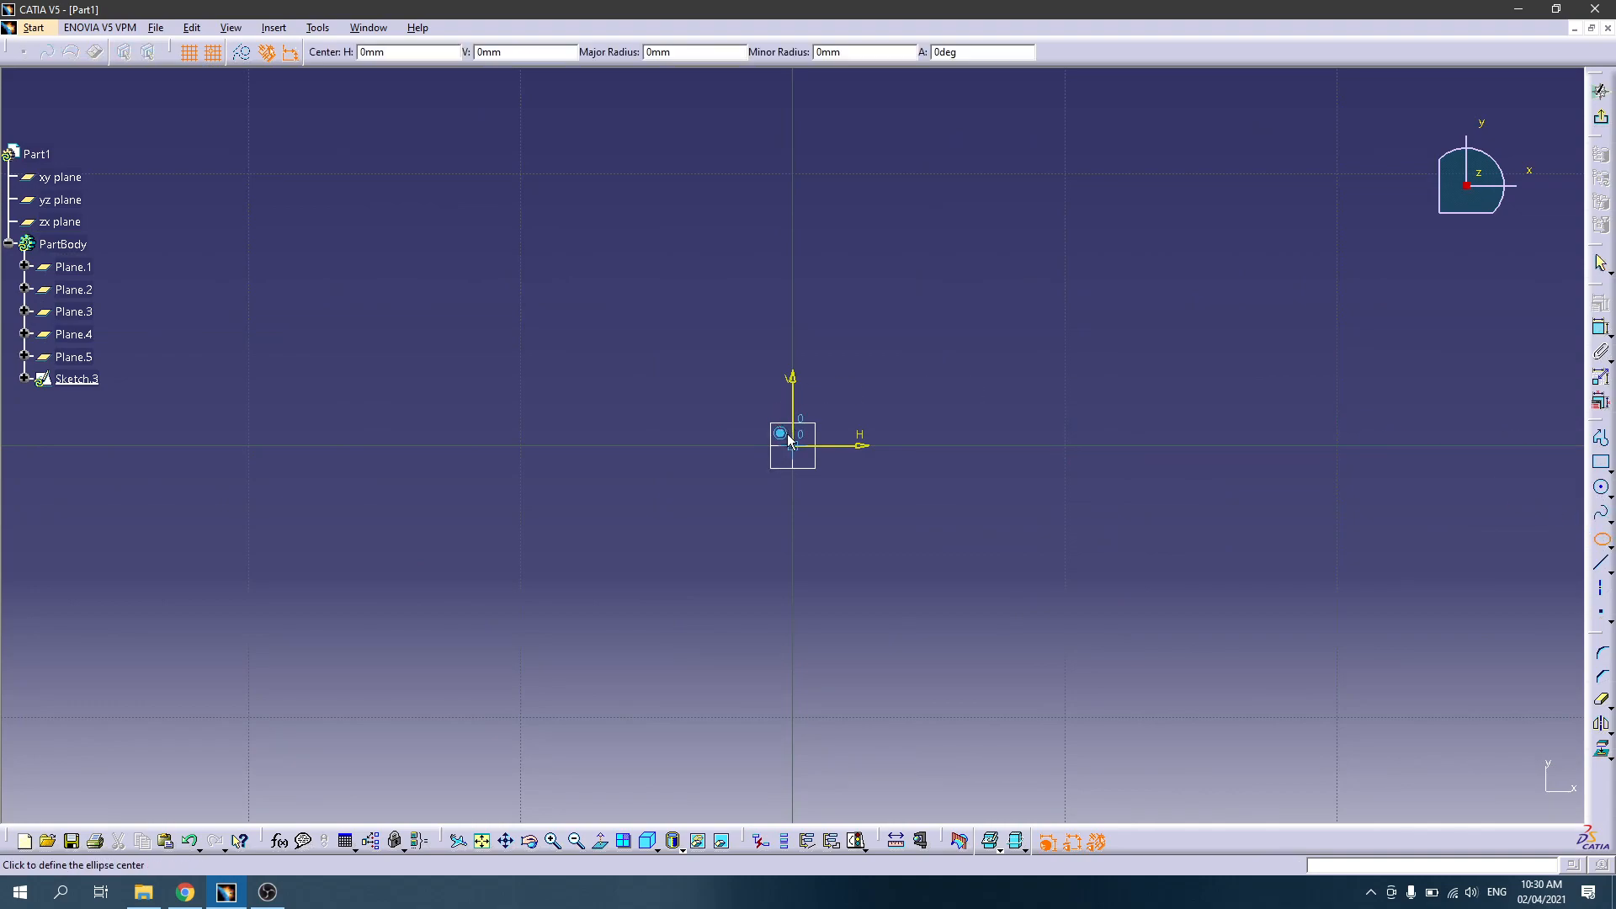
left_click(800, 448)
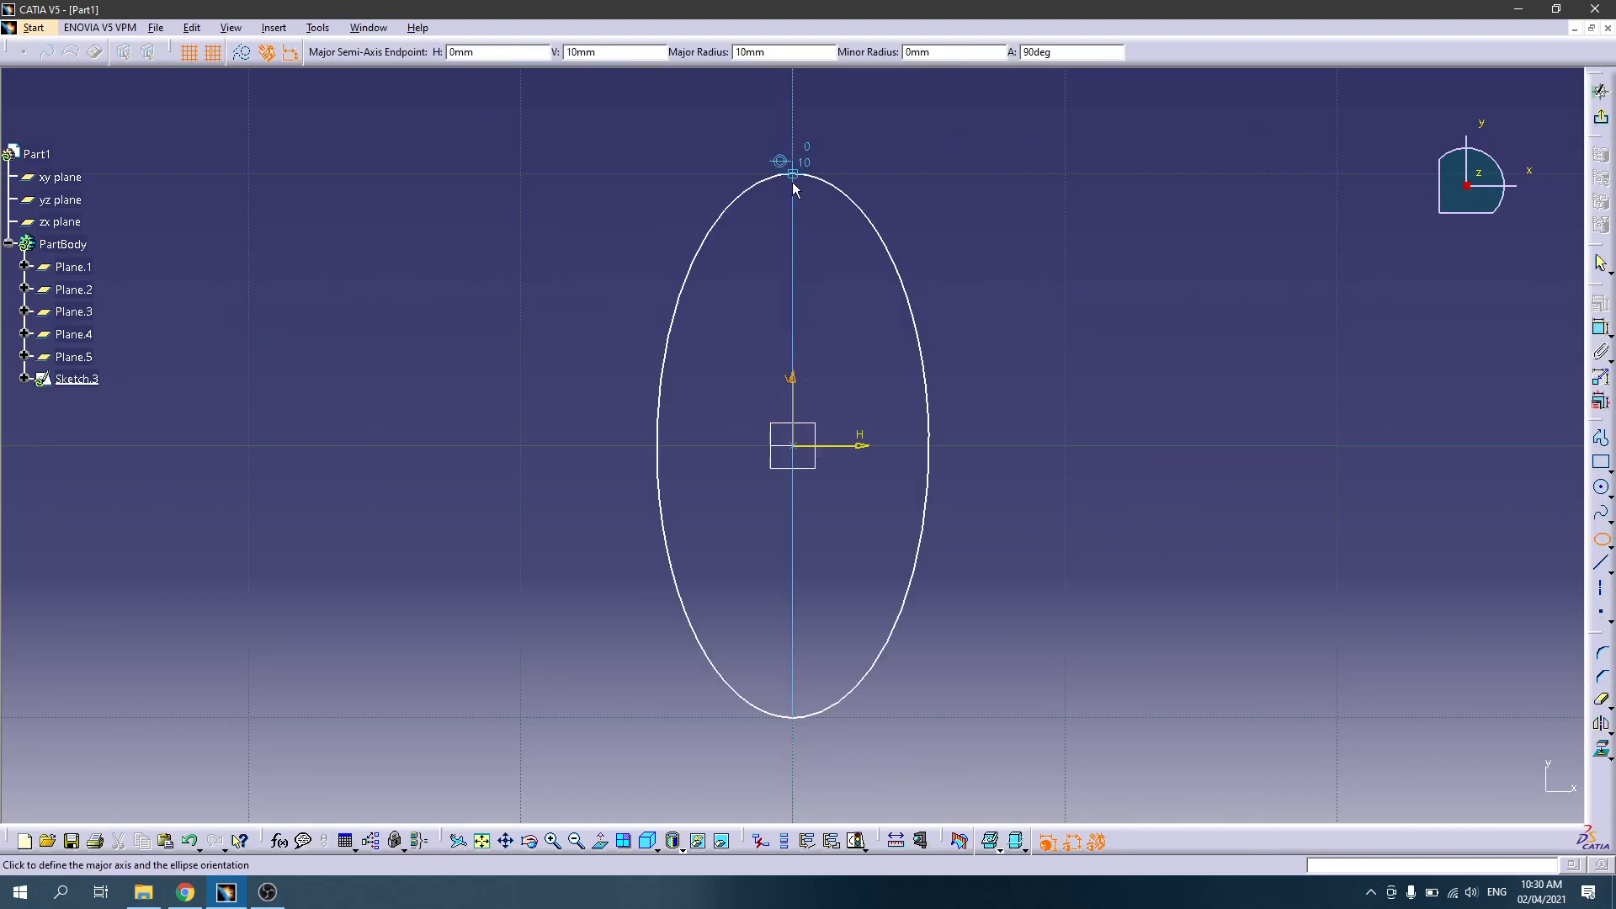
left_click(794, 177)
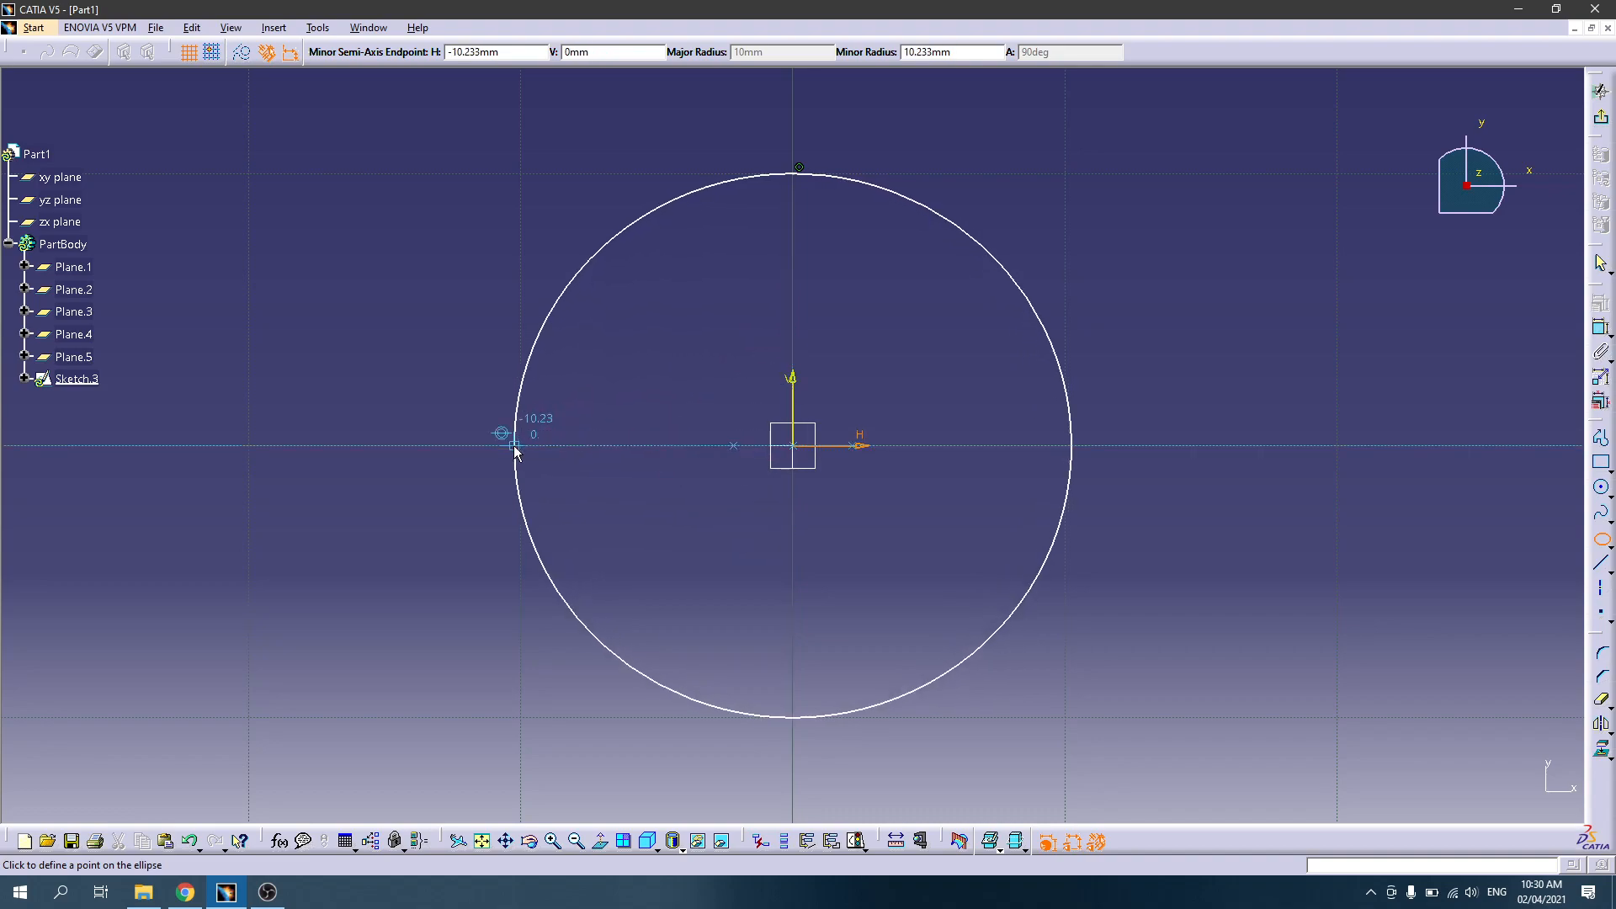
key("Escape")
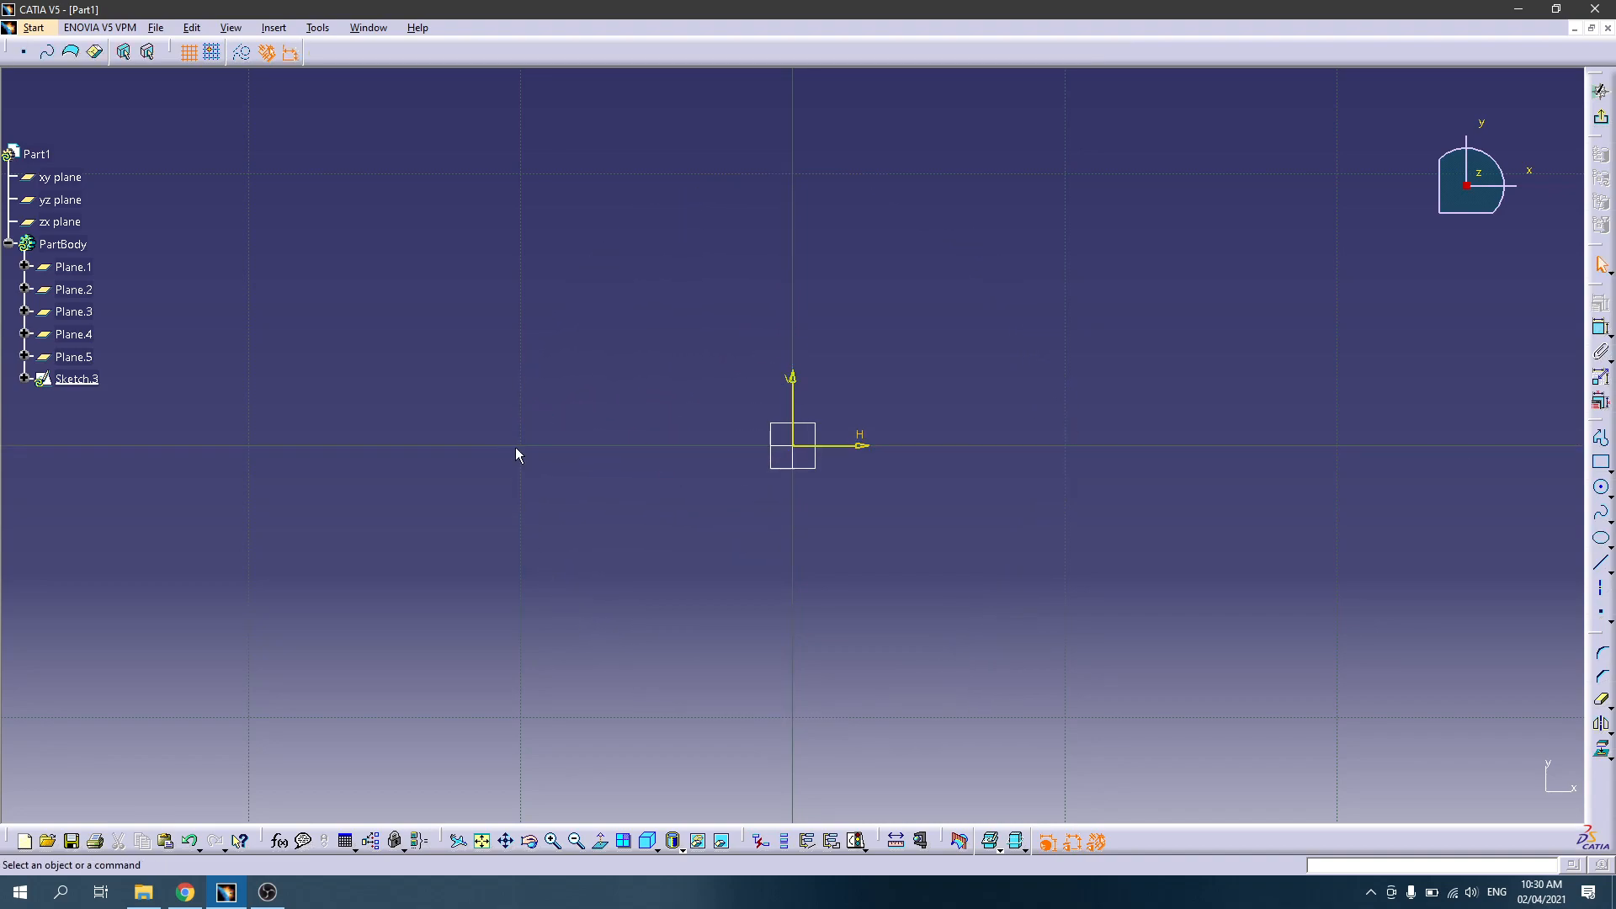
Step: Sketch a circle centred on the origin, constrain its diameter to 20 mm and exit the sketch
left_click(1601, 487)
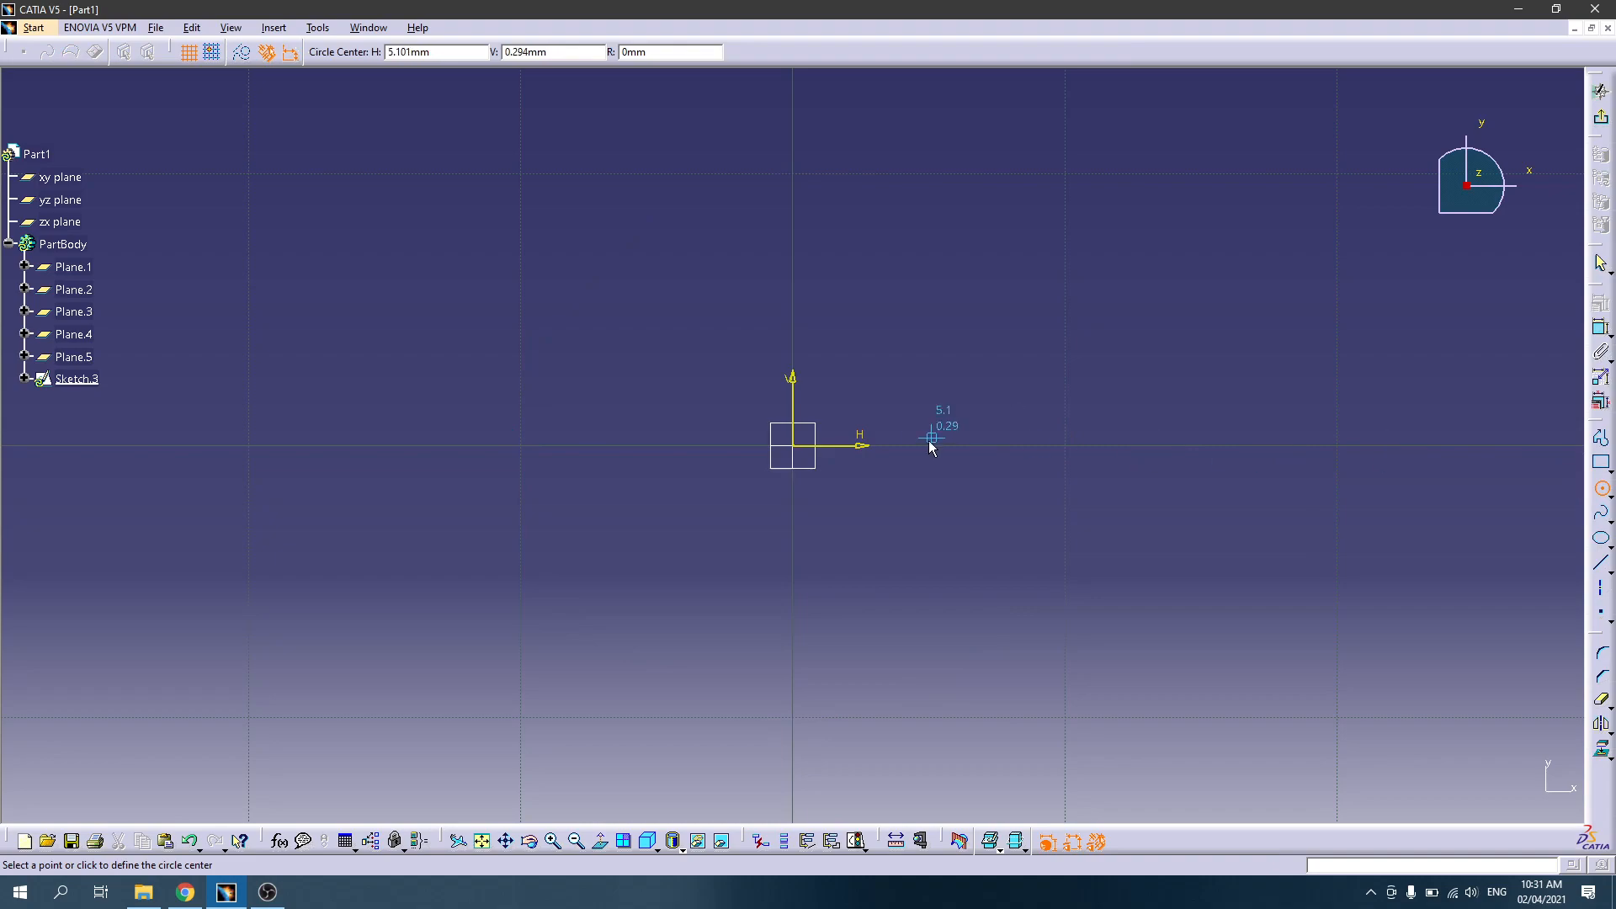
left_click(792, 446)
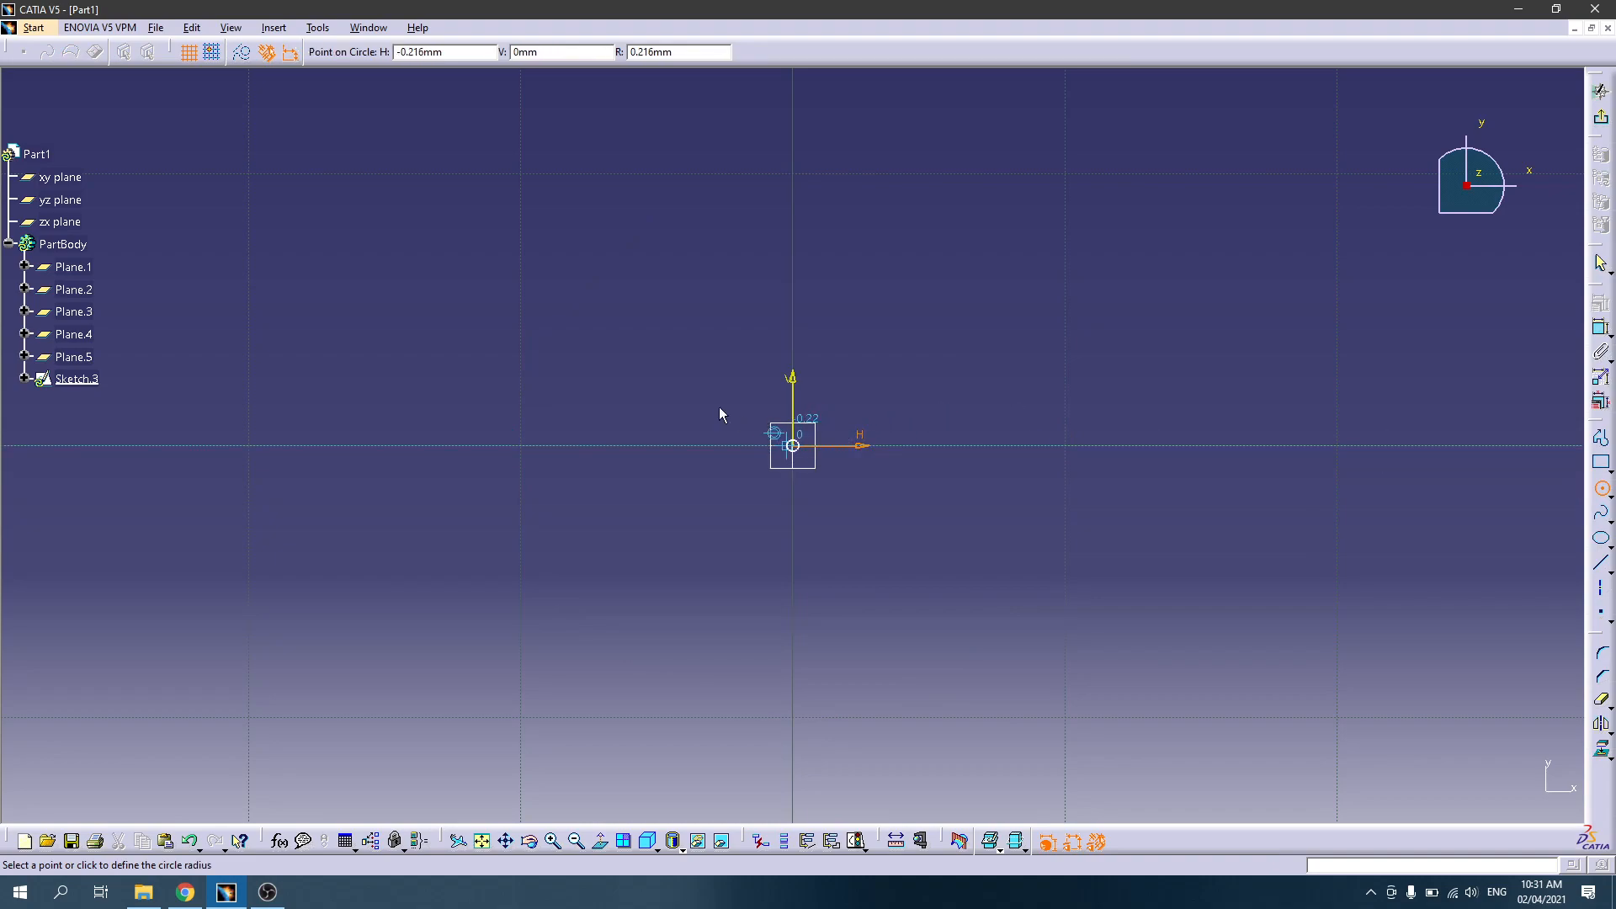
left_click(518, 446)
left_click(1601, 329)
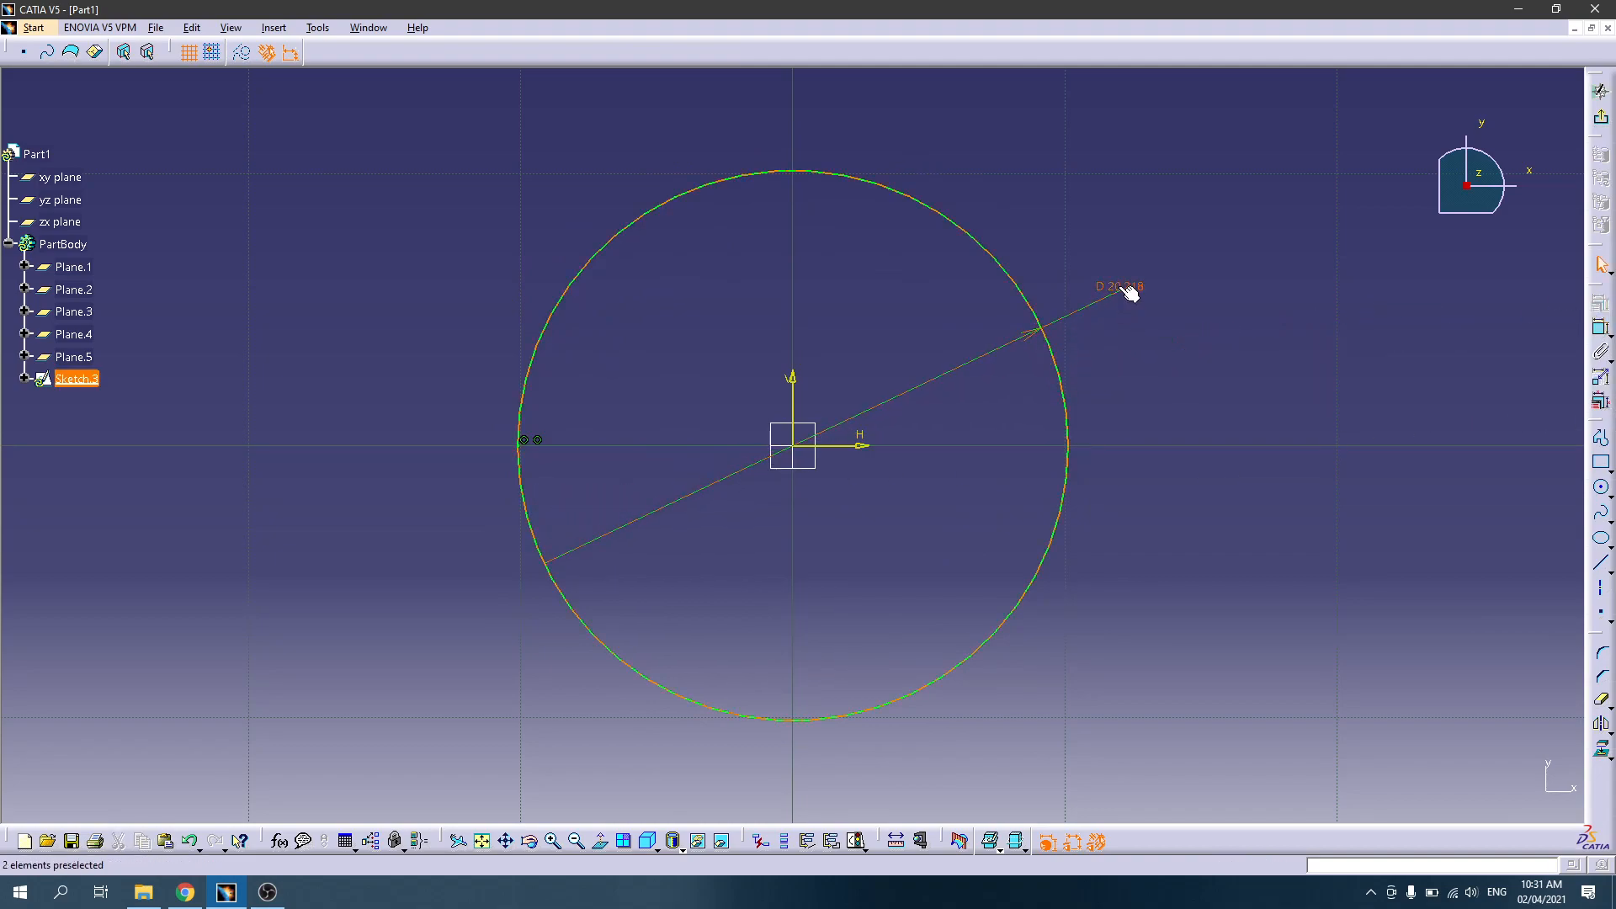
double_click(1120, 288)
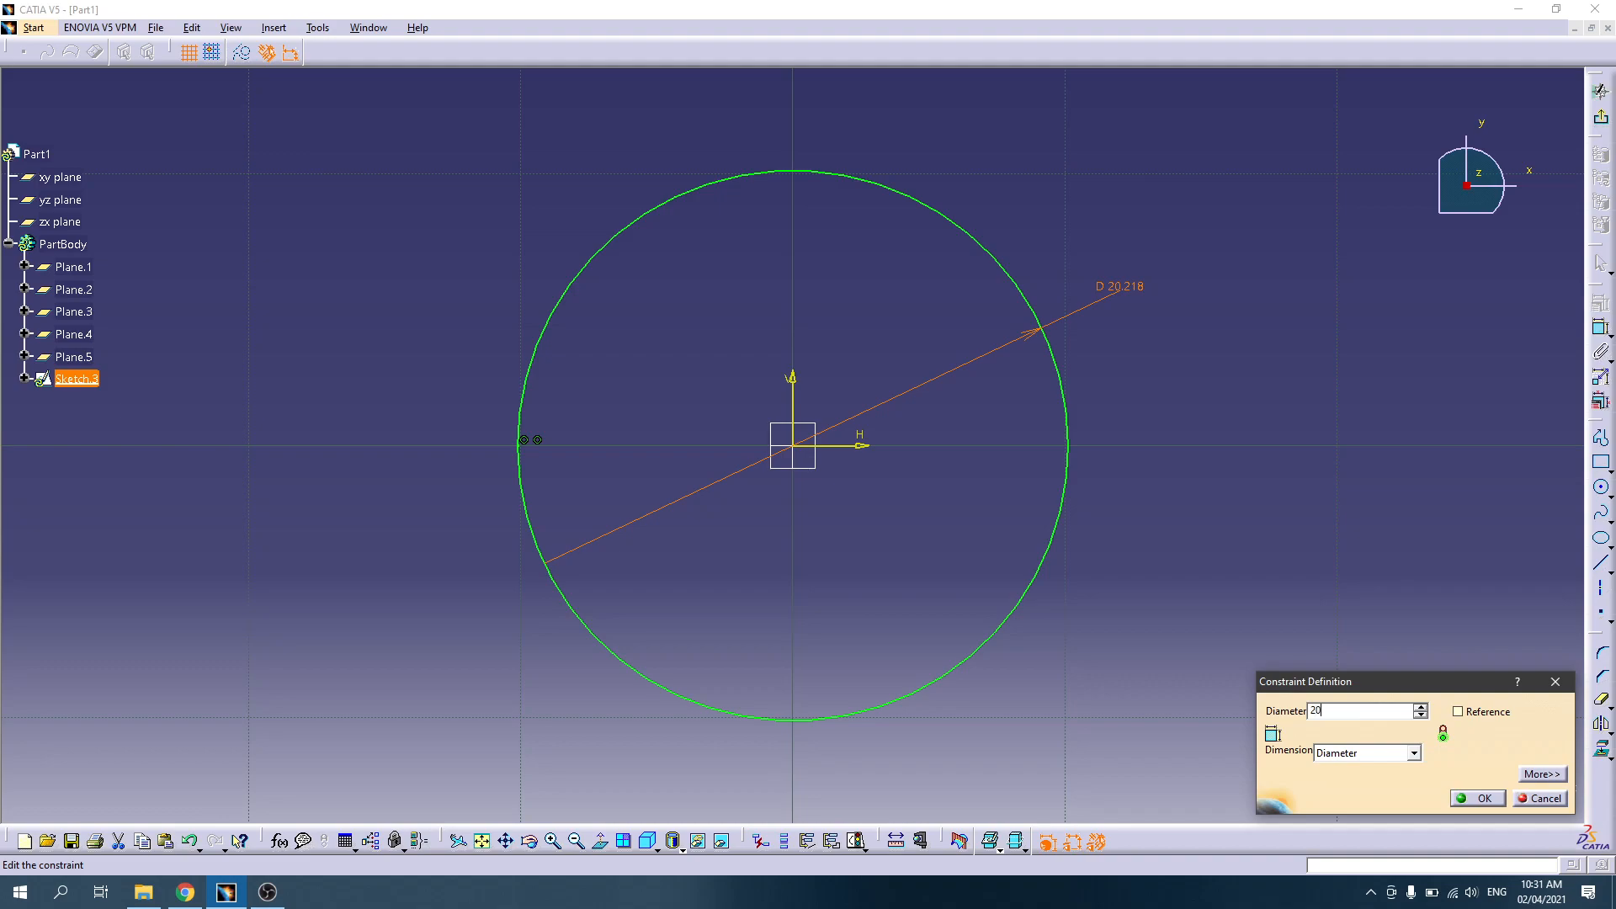
key("Return")
left_click(1288, 341)
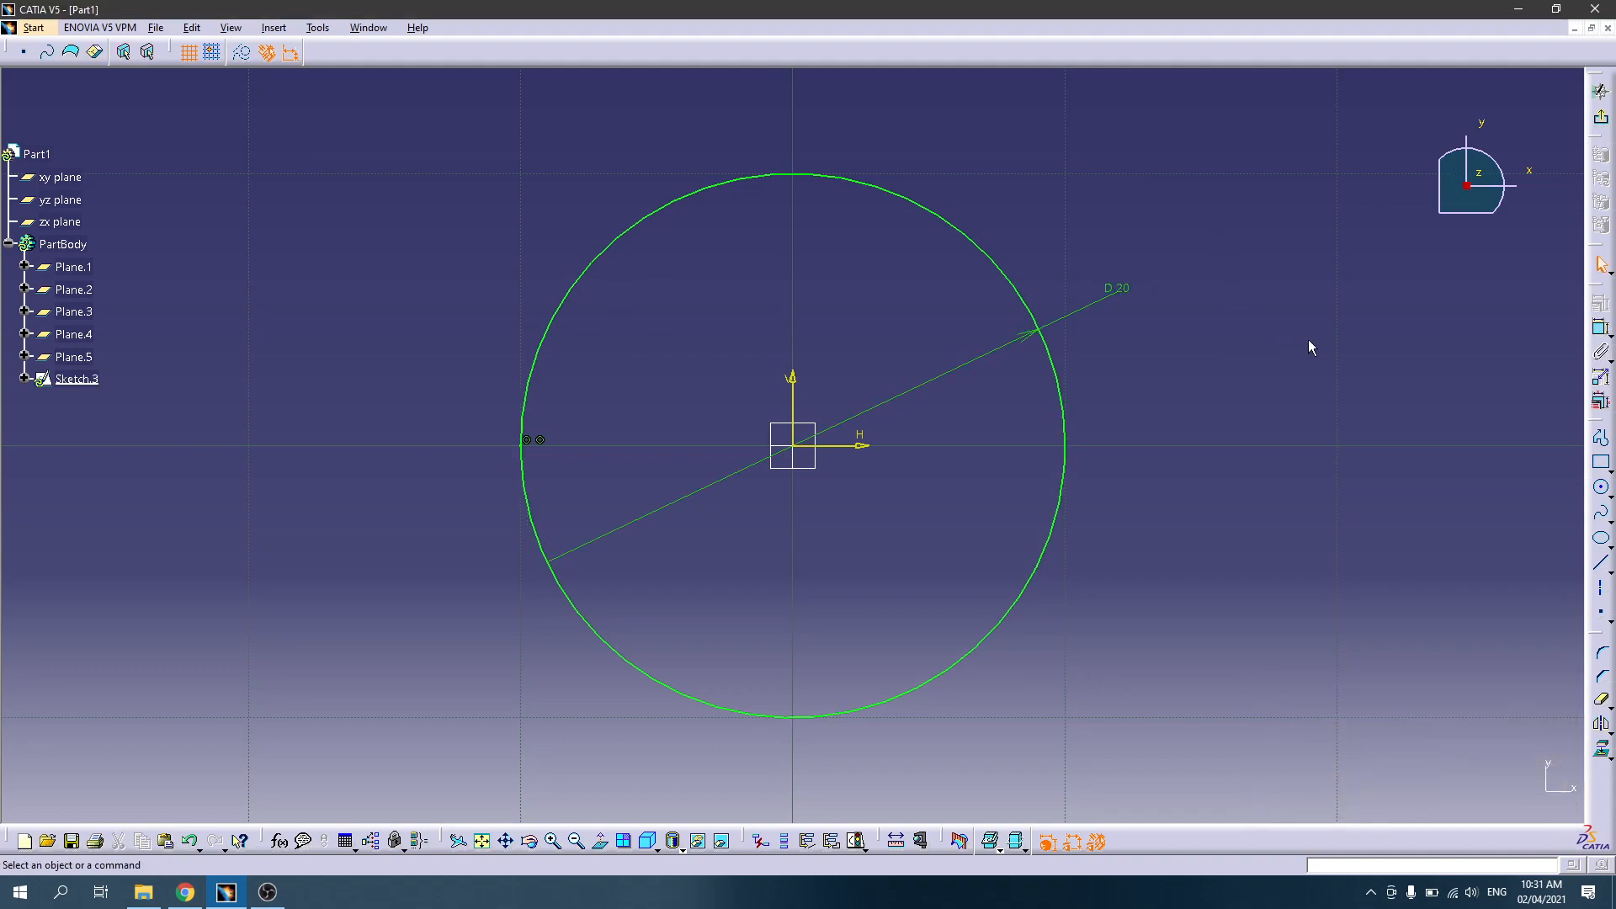
left_click(1601, 117)
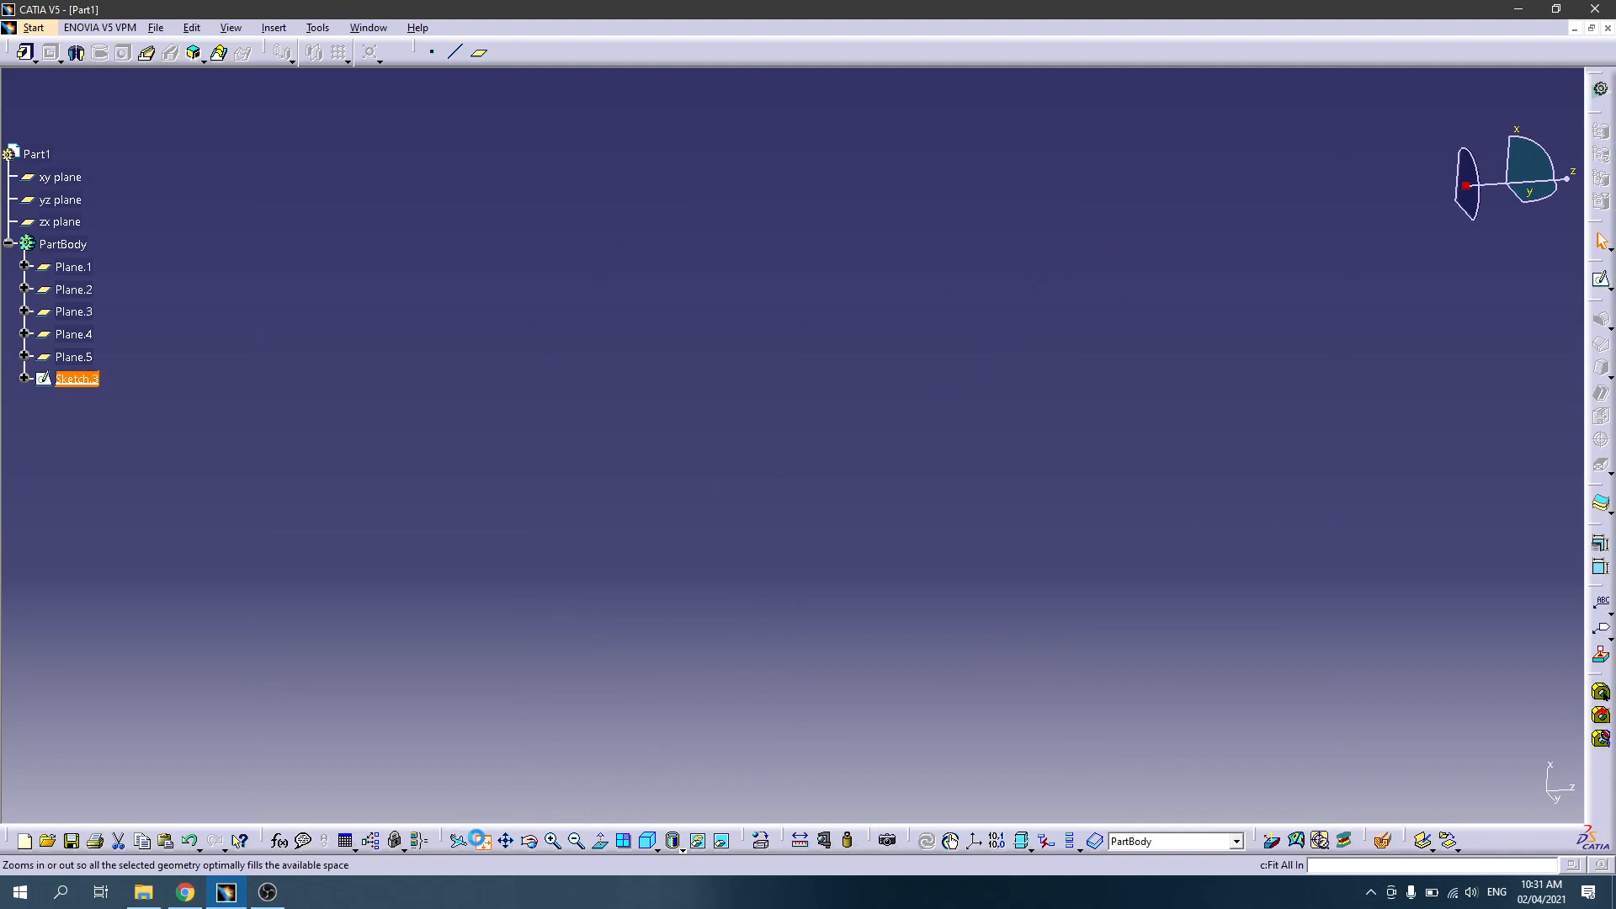
left_click(607, 615)
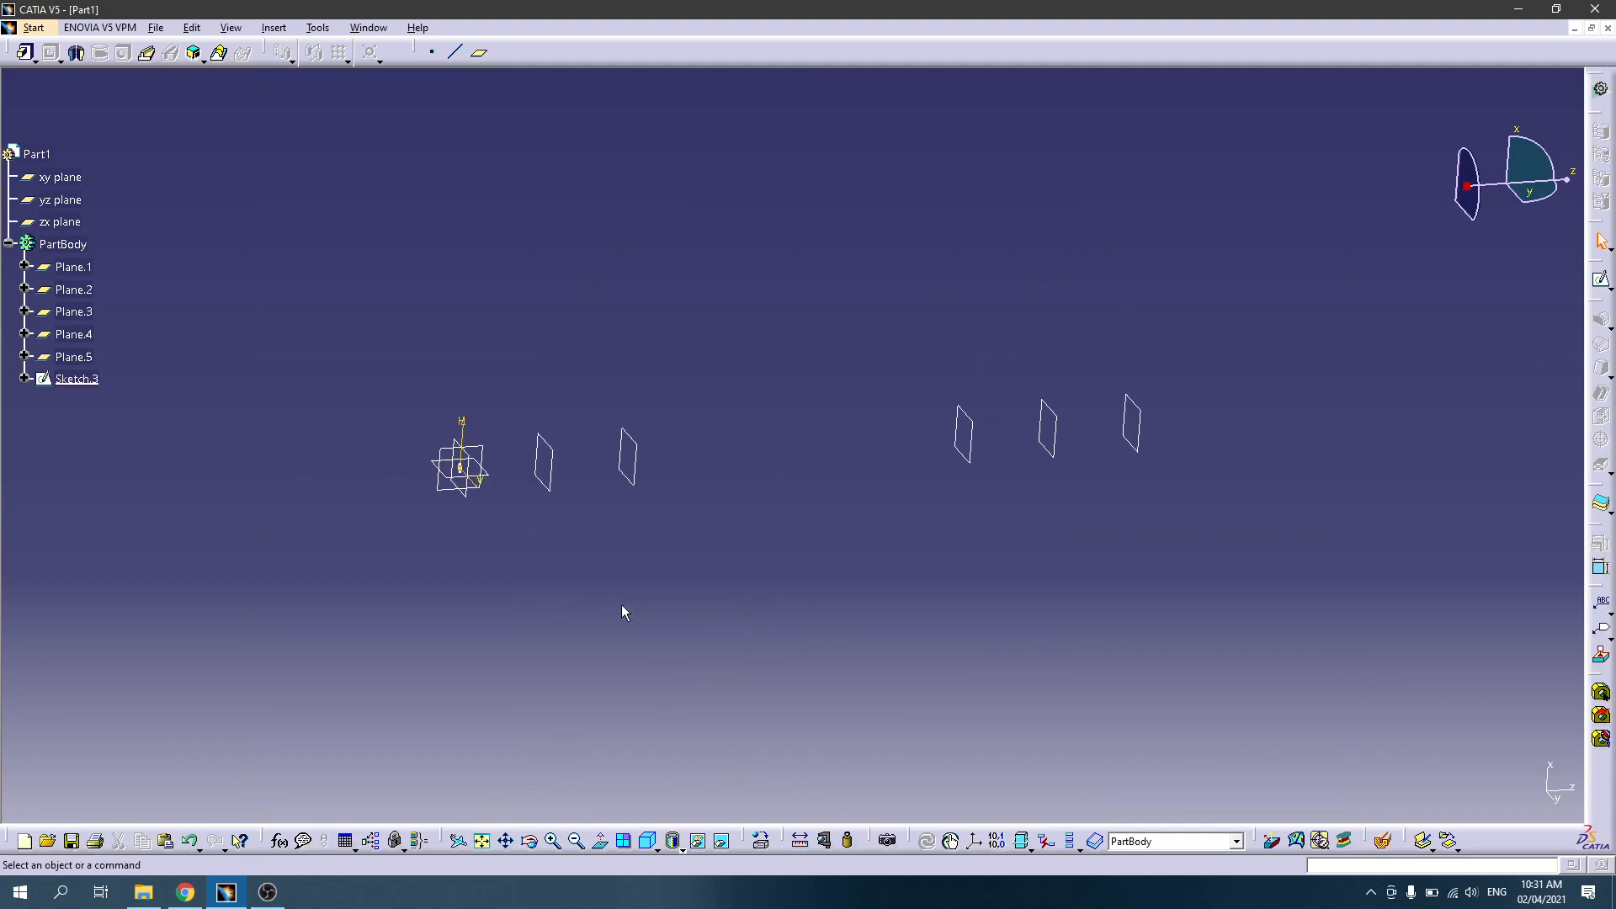
Step: On the first offset plane, sketch an origin-centred ellipse with radii of about 201 mm vertically and 170 mm horizontally, and exit the sketch
left_click(549, 461)
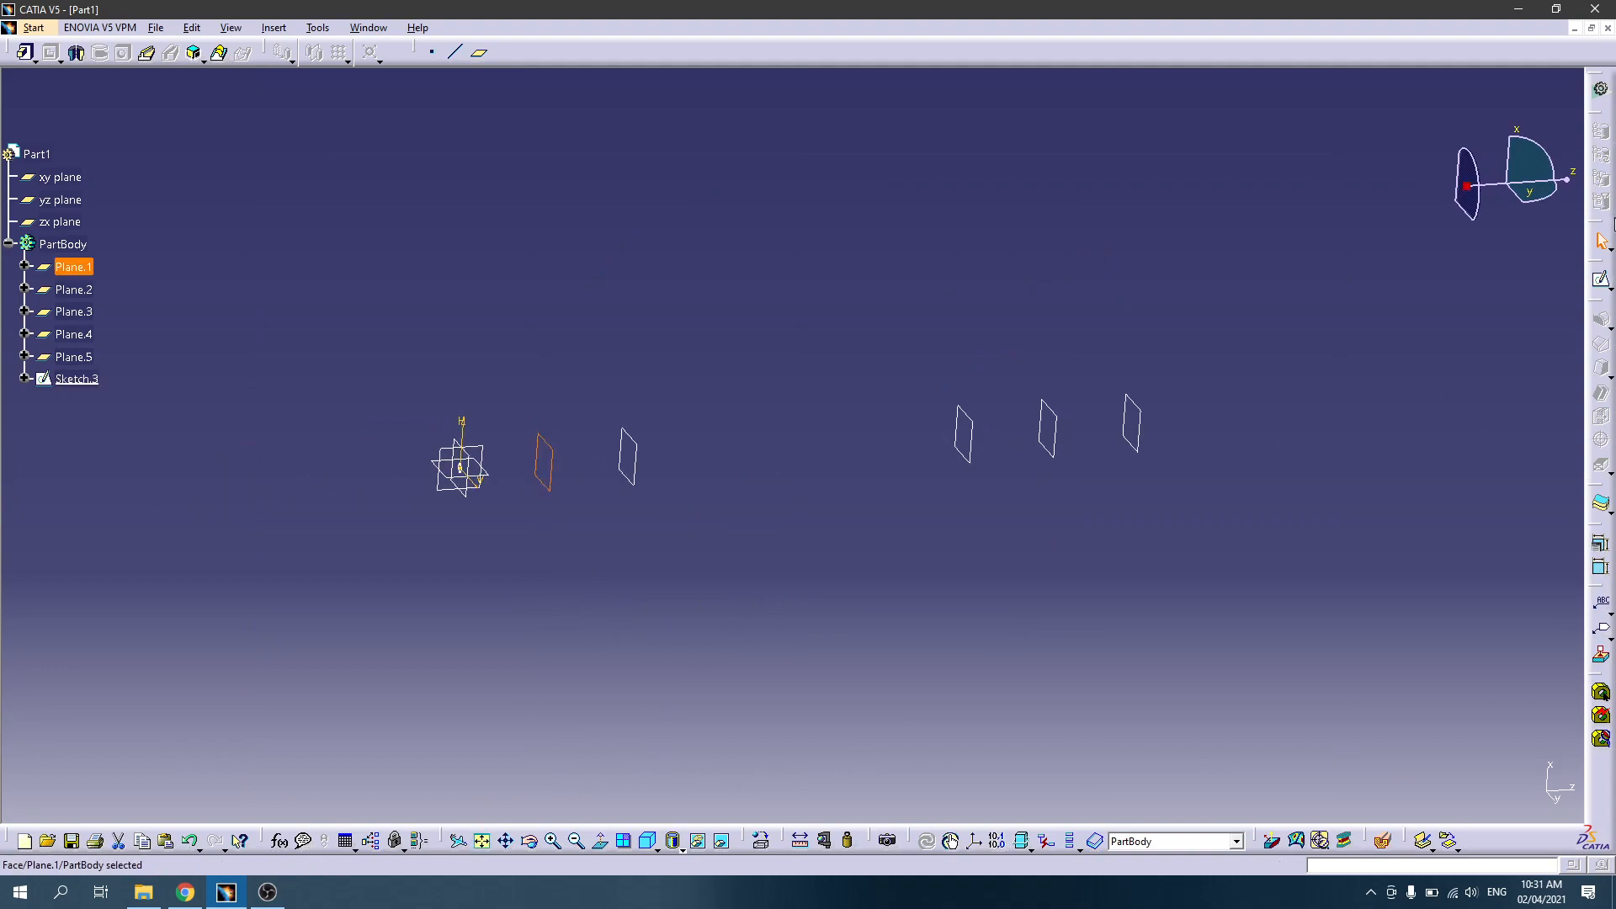
left_click(1601, 279)
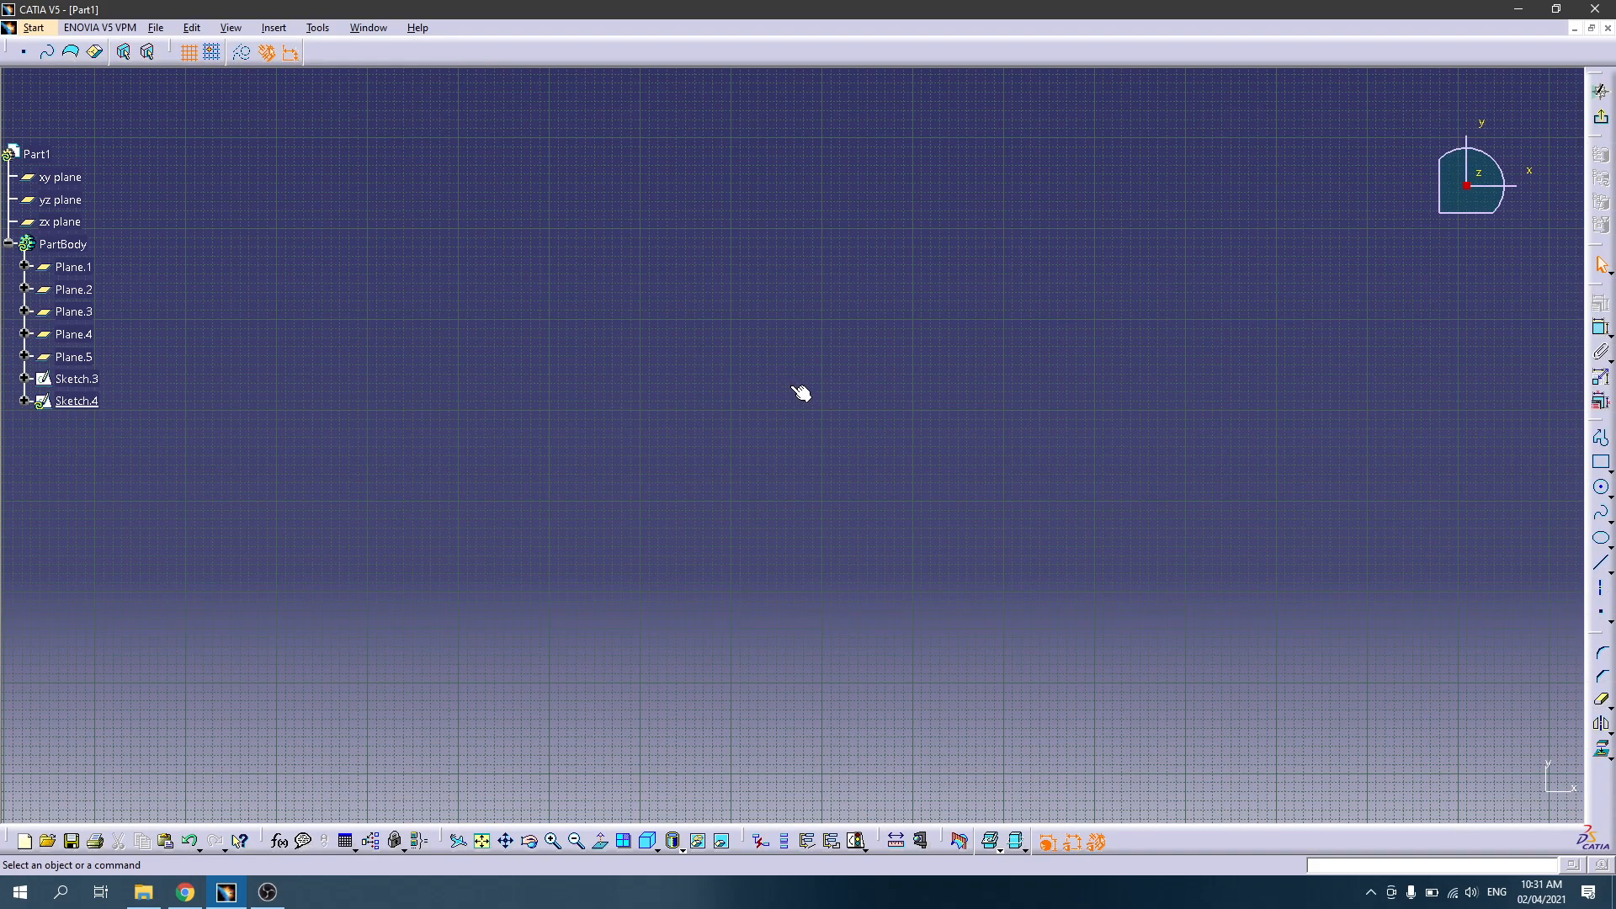
left_click(481, 841)
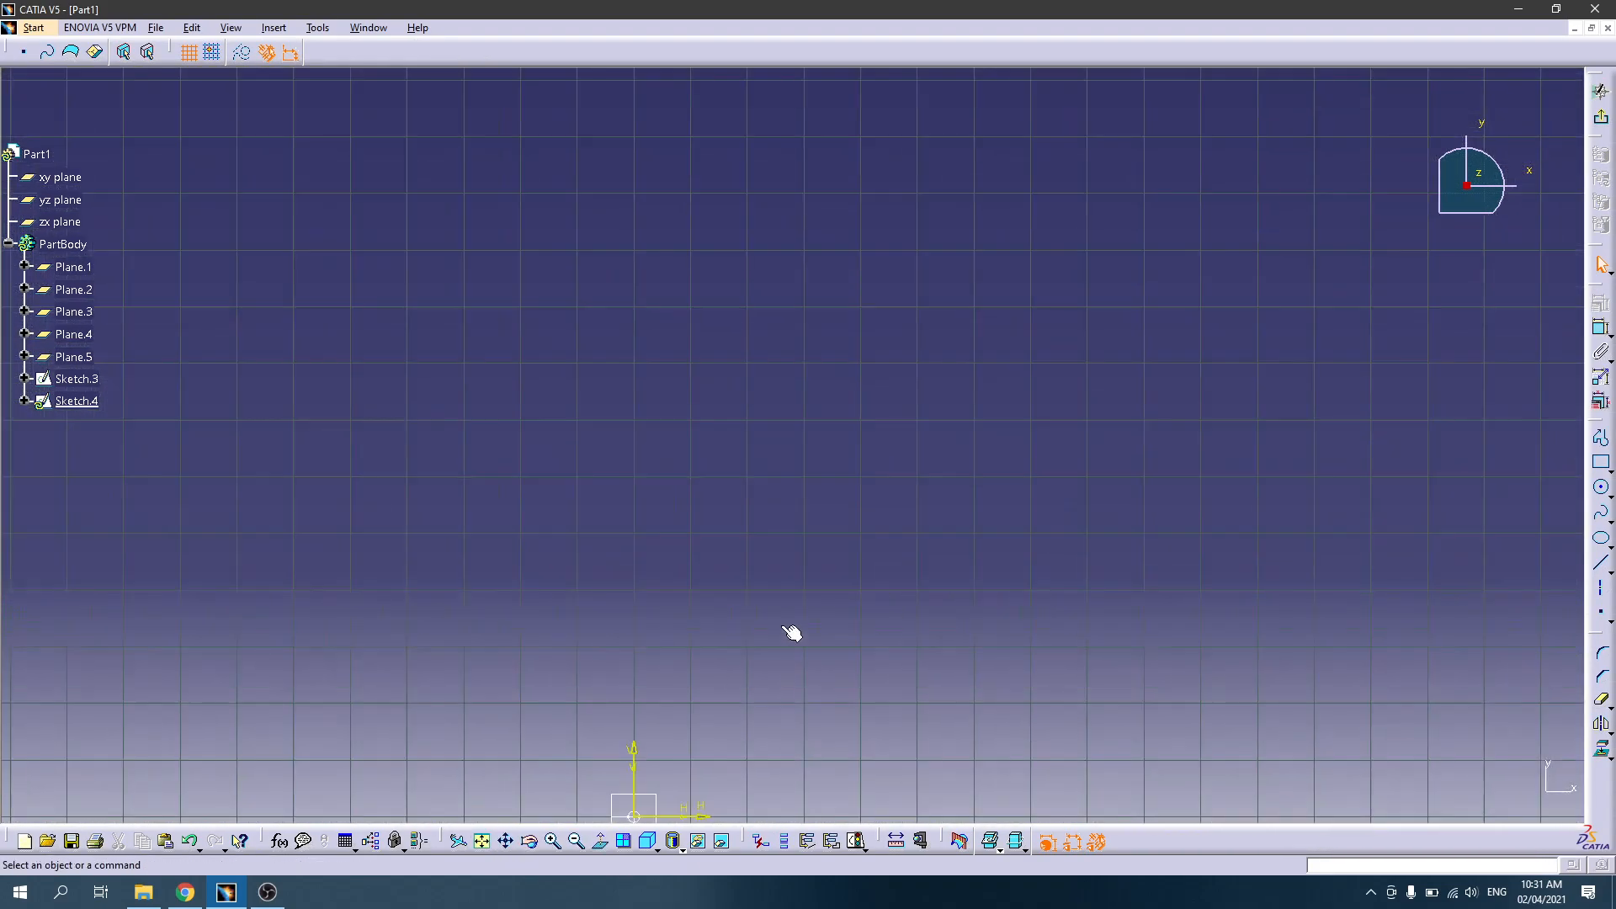
mouse_move(787, 668)
middle_mouse_down()
mouse_move(794, 548)
mouse_move(814, 605)
middle_mouse_up()
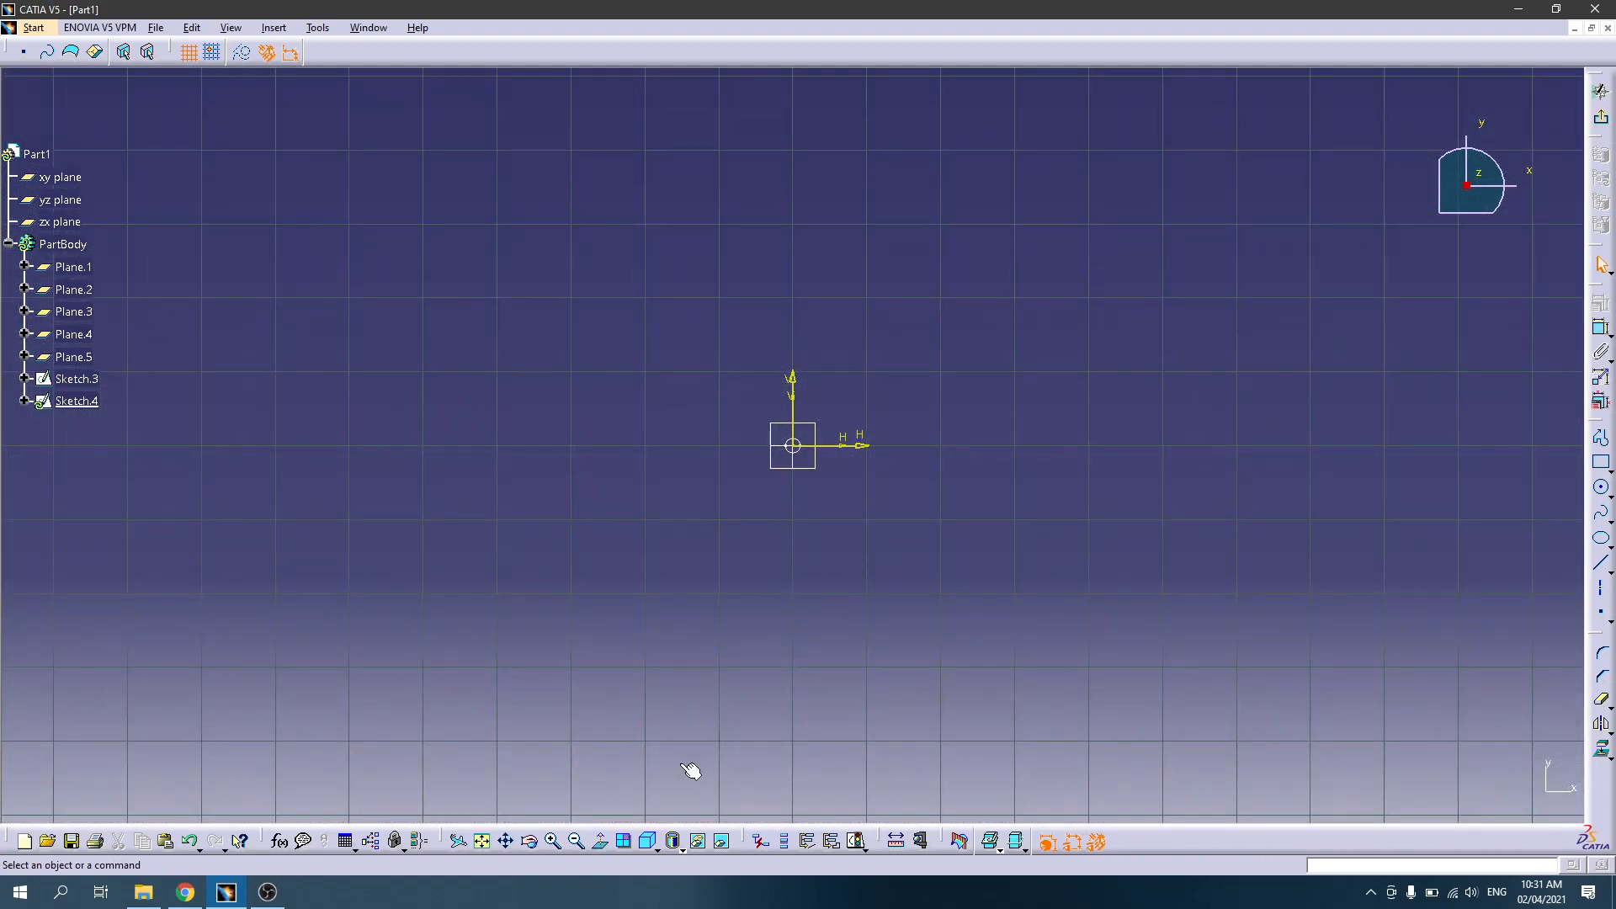
left_click(1601, 541)
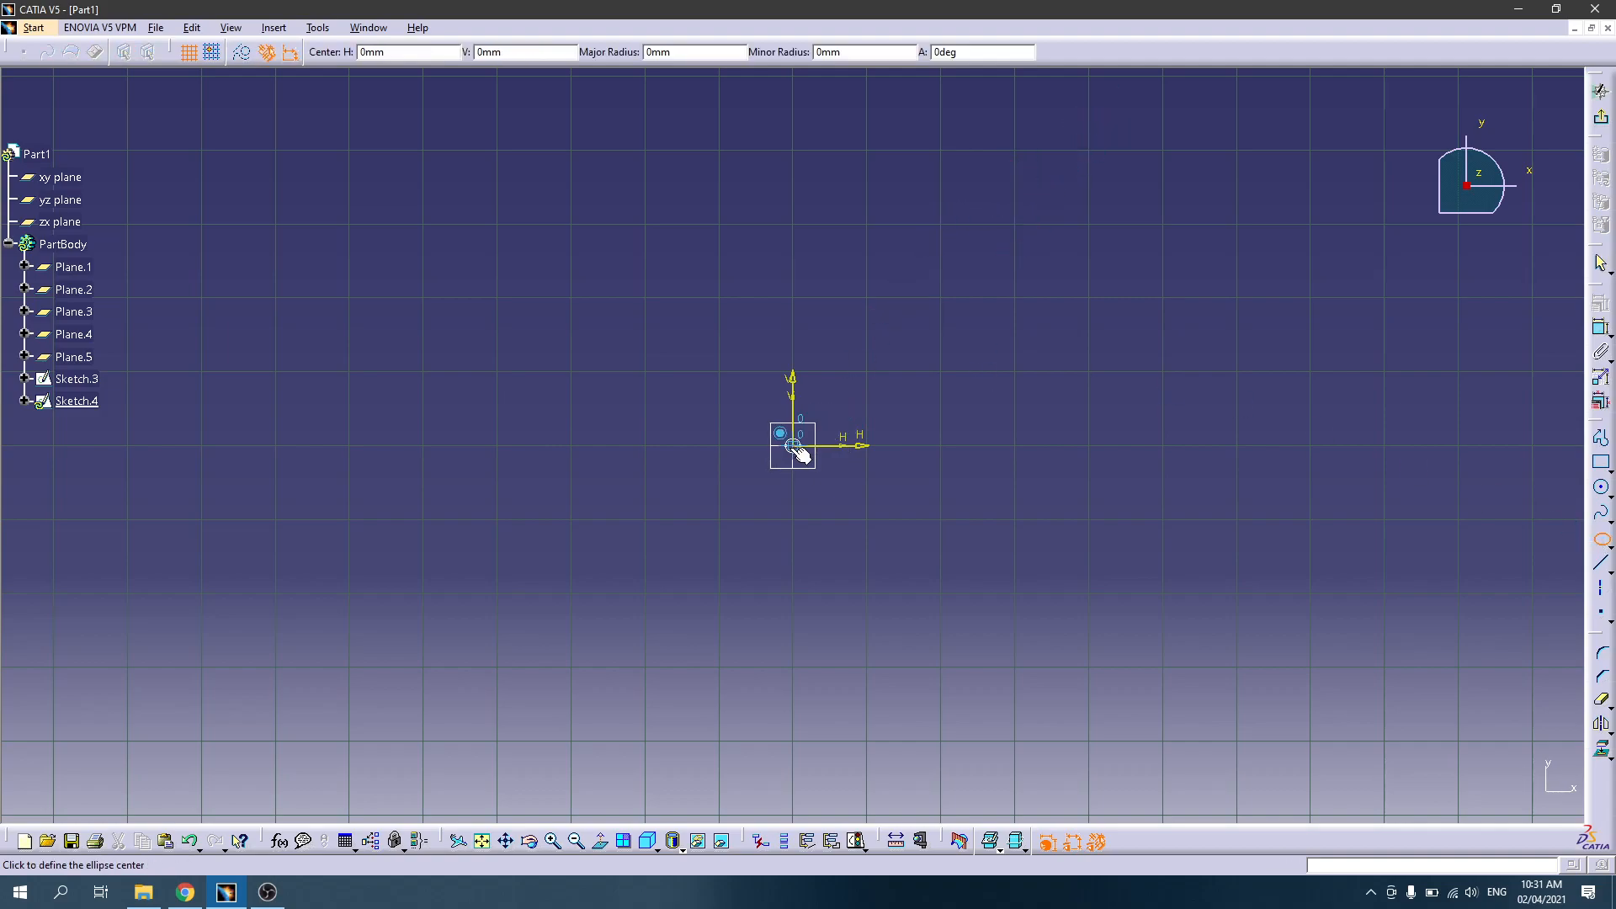
left_click(793, 446)
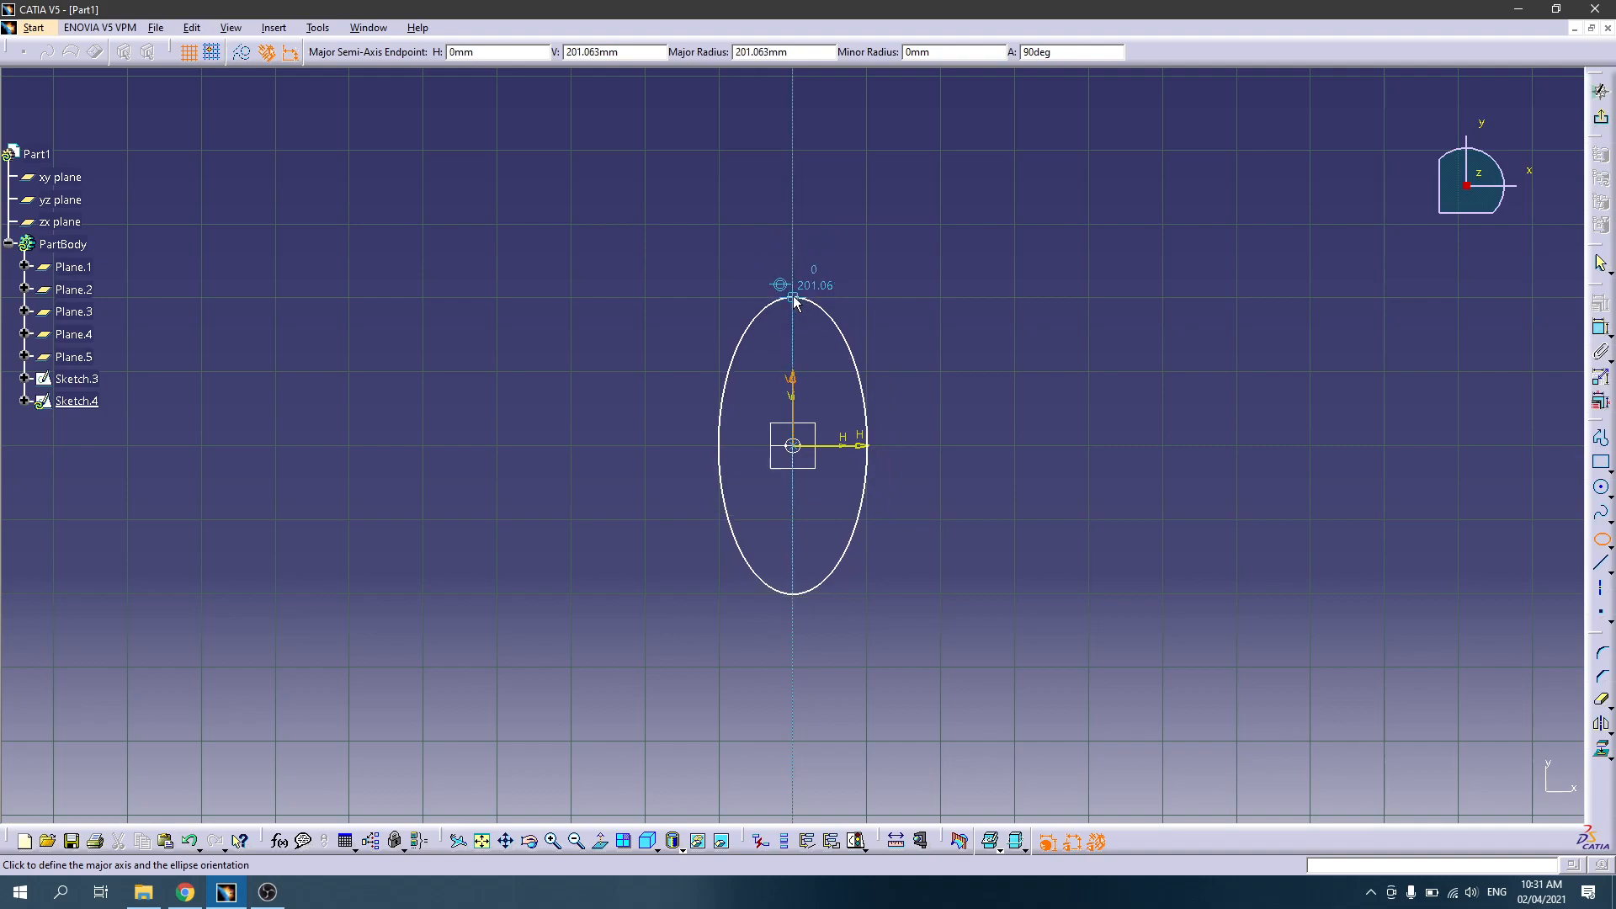
left_click(793, 296)
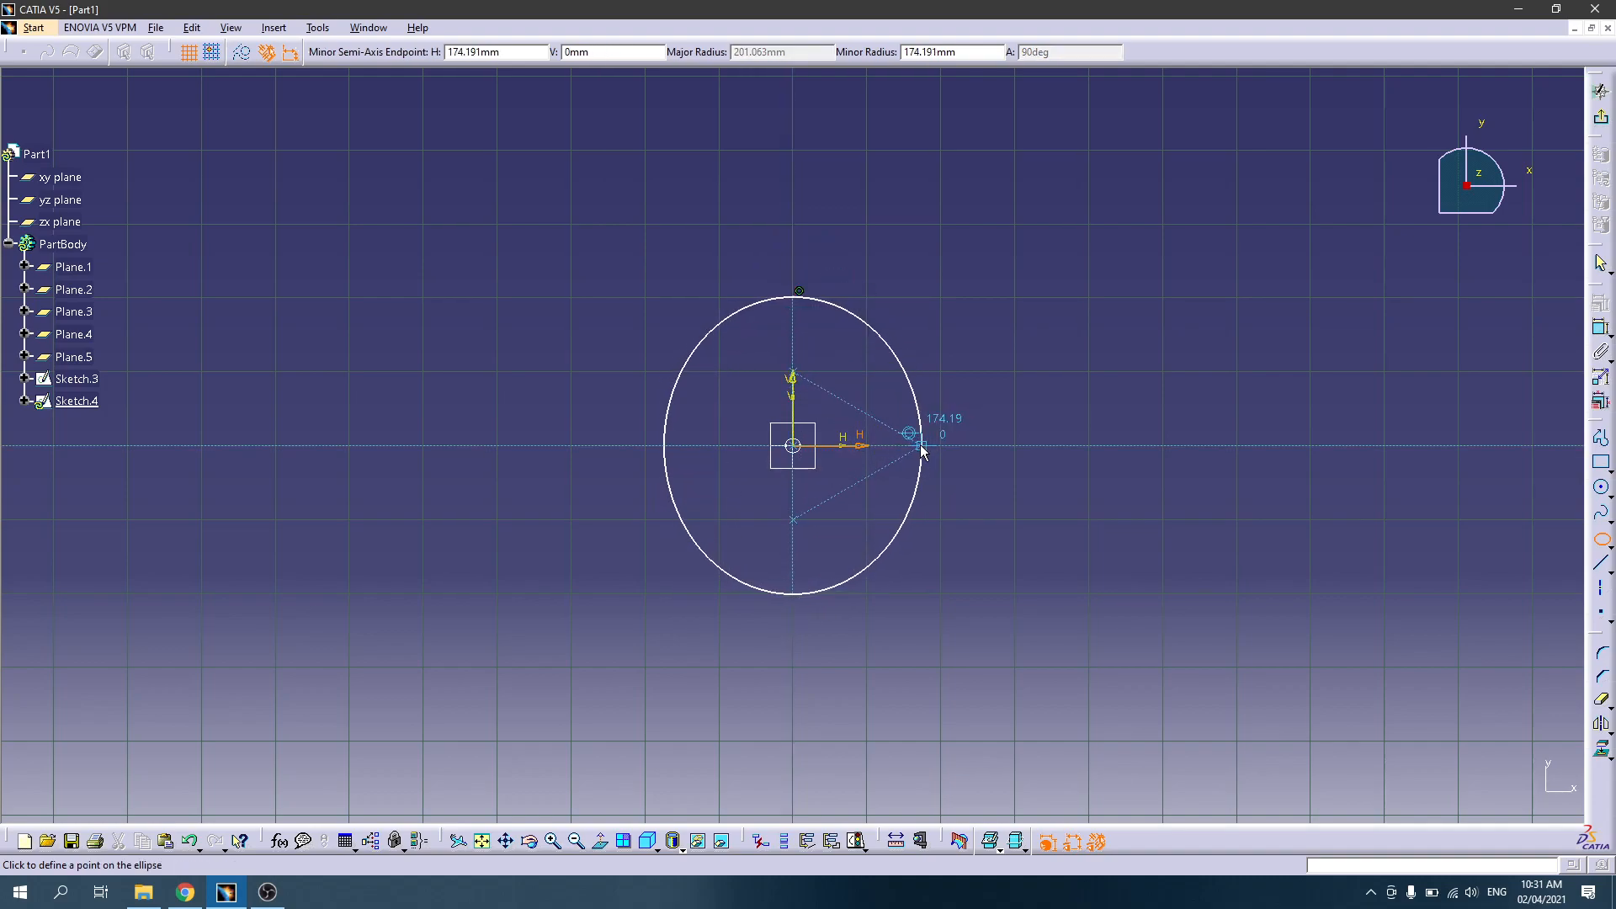
left_click(921, 446)
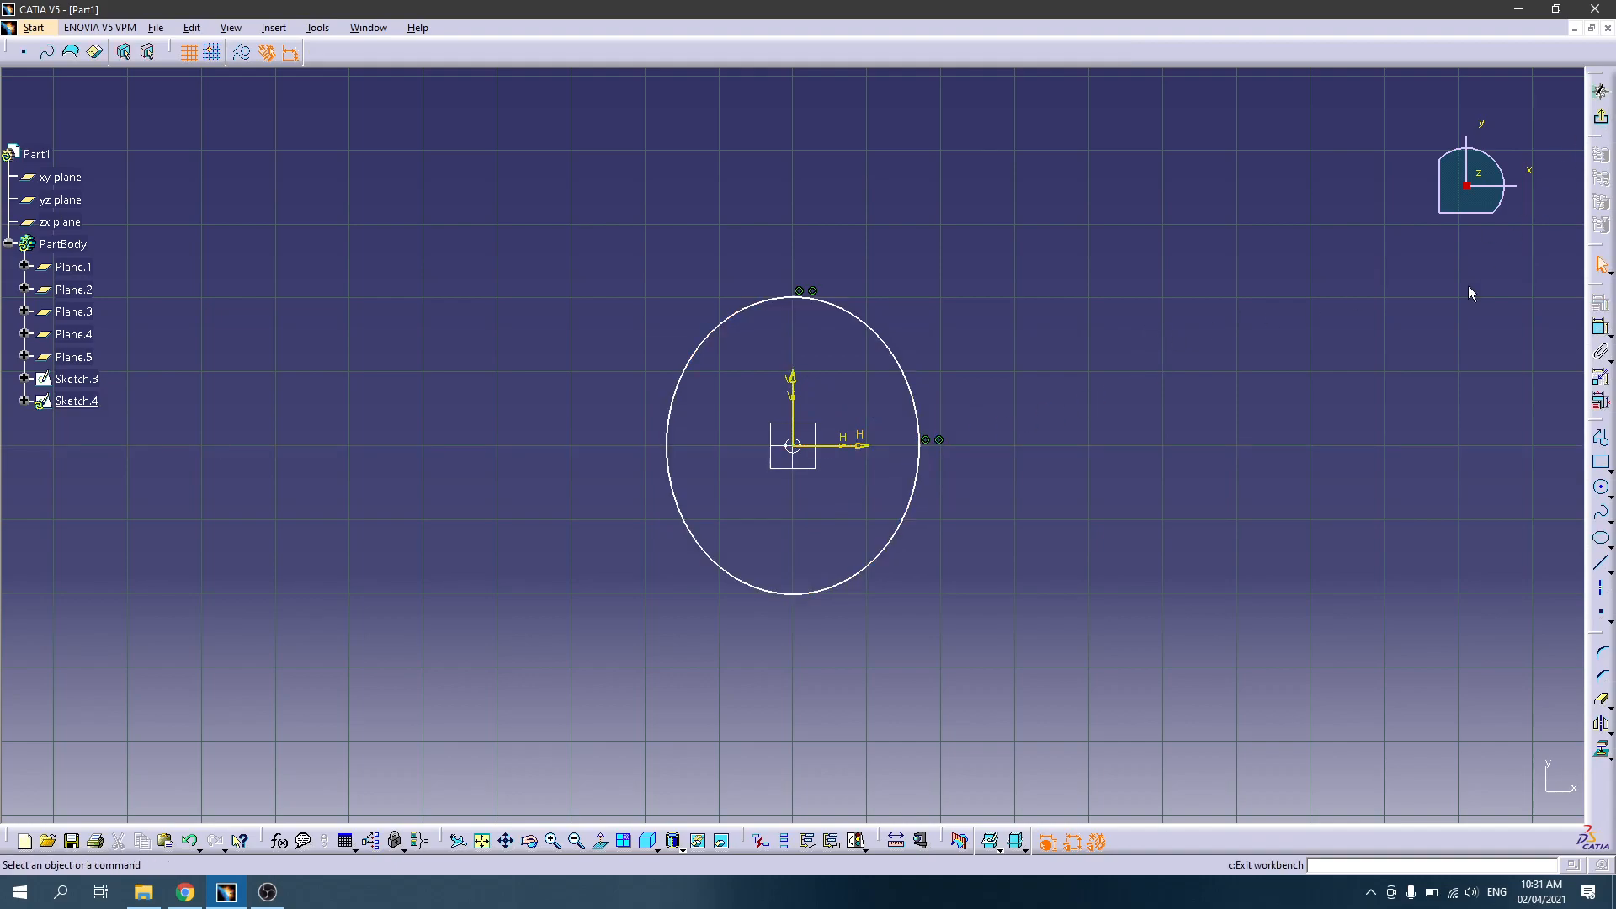
left_click(1600, 123)
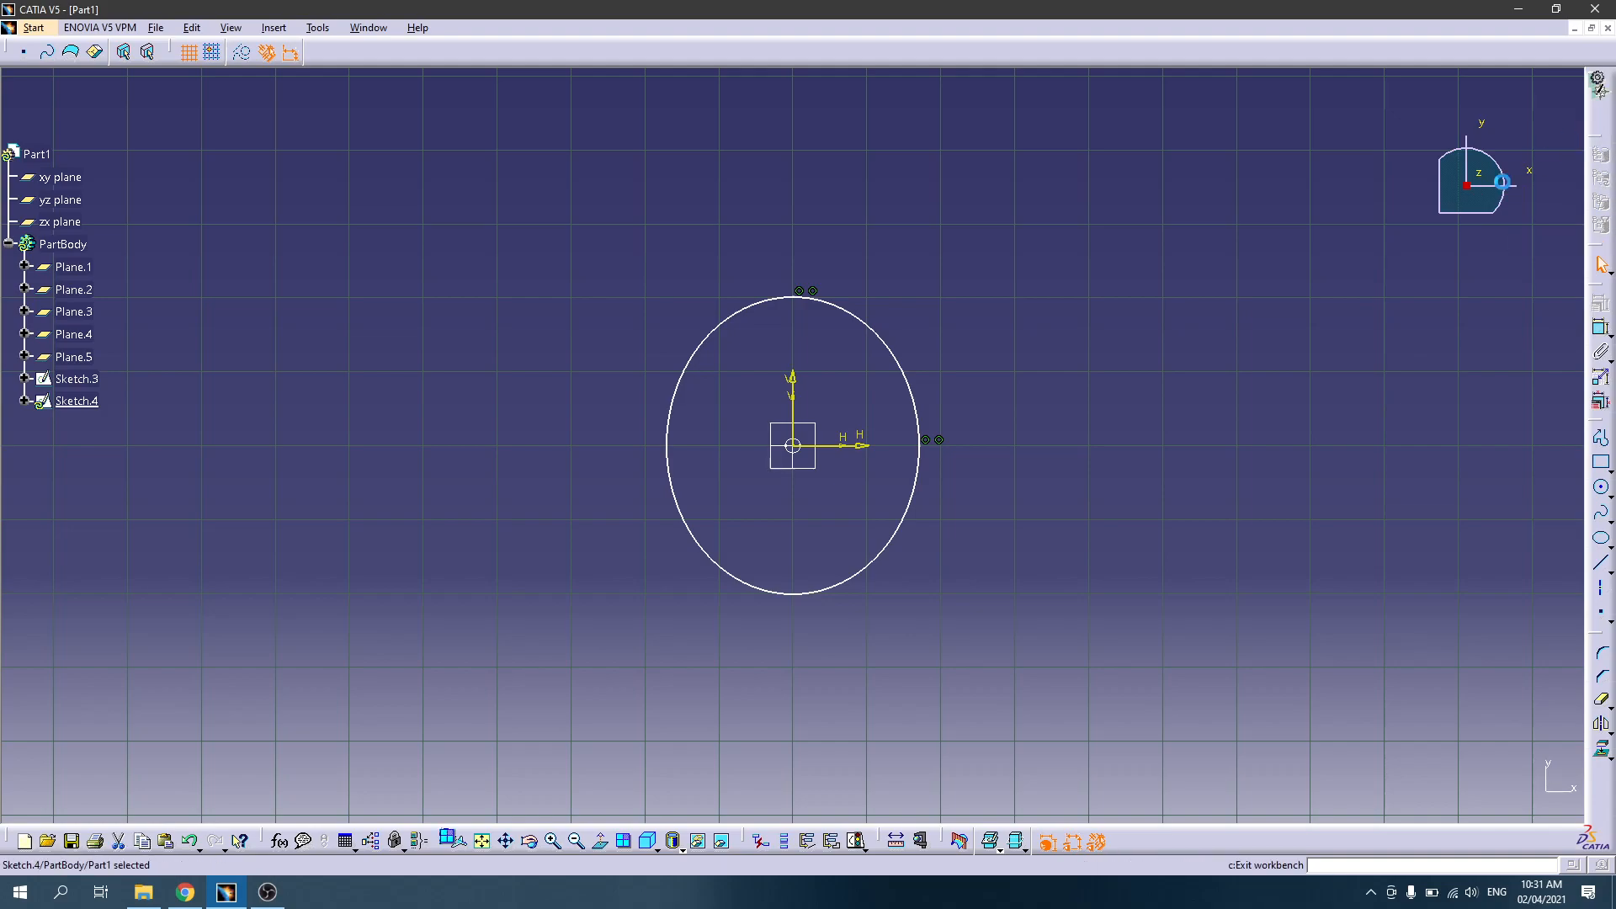
Step: On the next offset plane, sketch a larger origin-centred ellipse with radii of about 303 mm vertically and 264 mm horizontally
left_click(911, 449)
left_click(1597, 280)
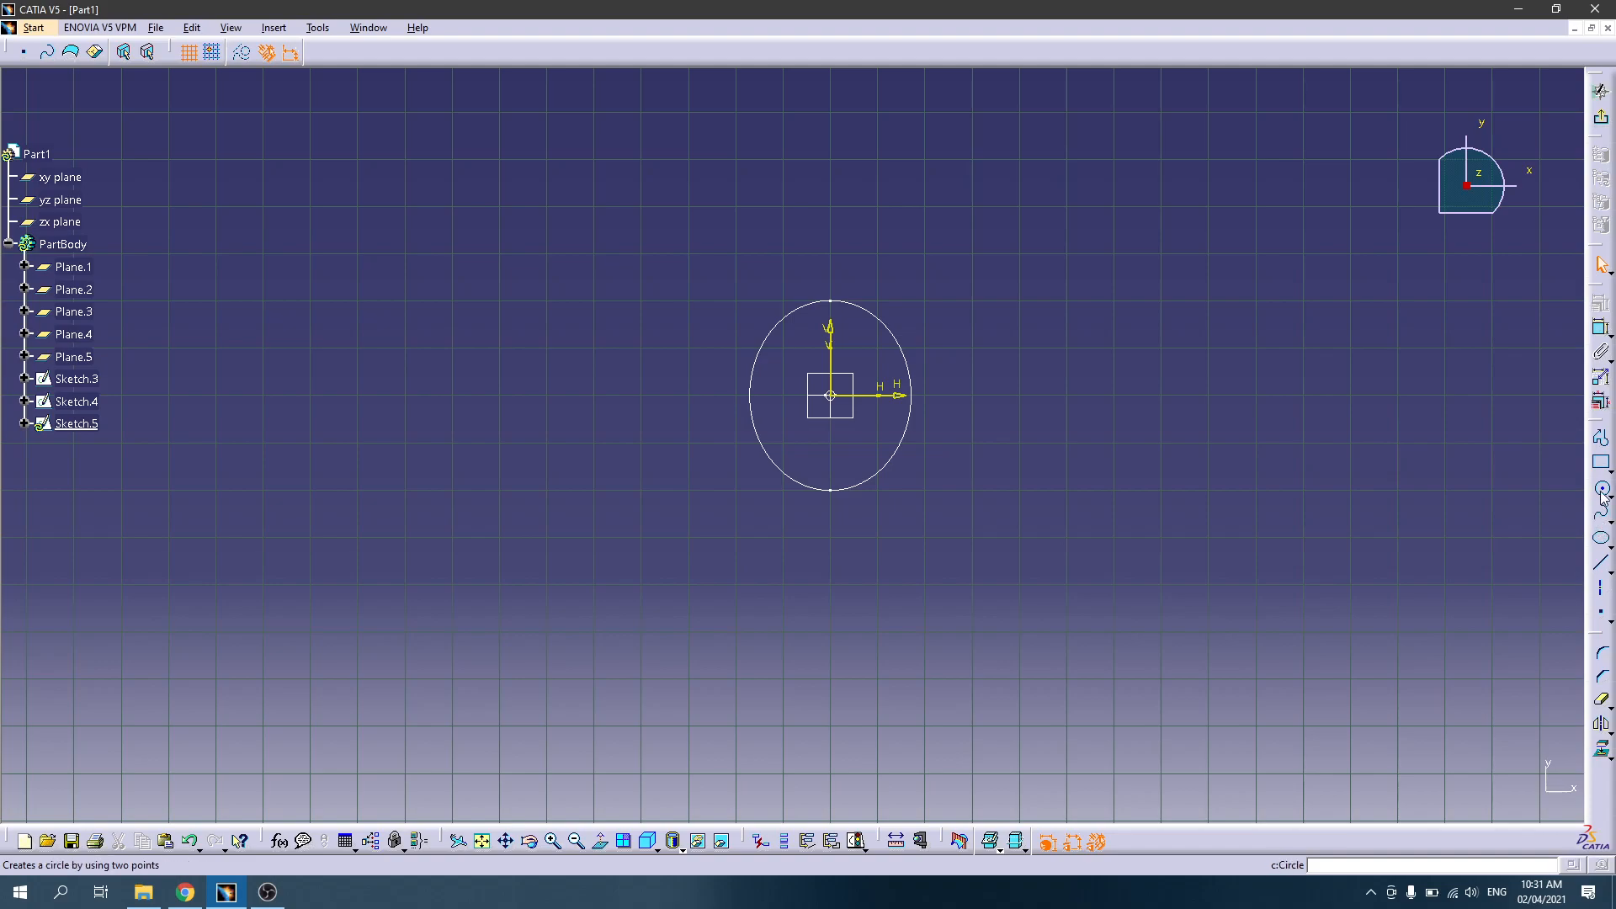
left_click(1601, 539)
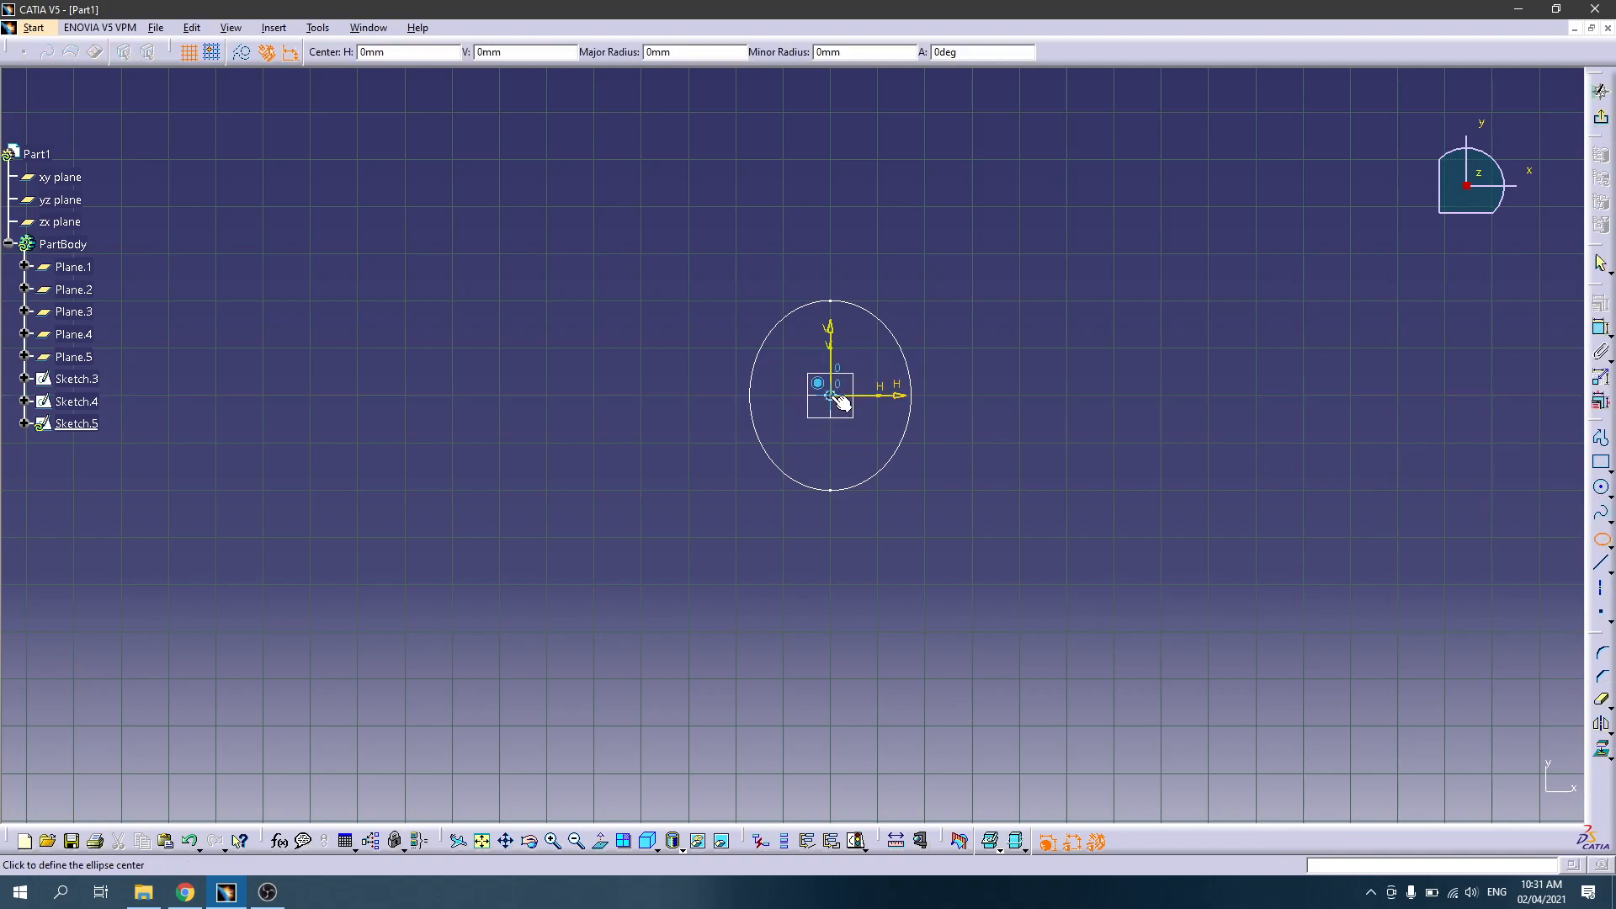
left_click(830, 395)
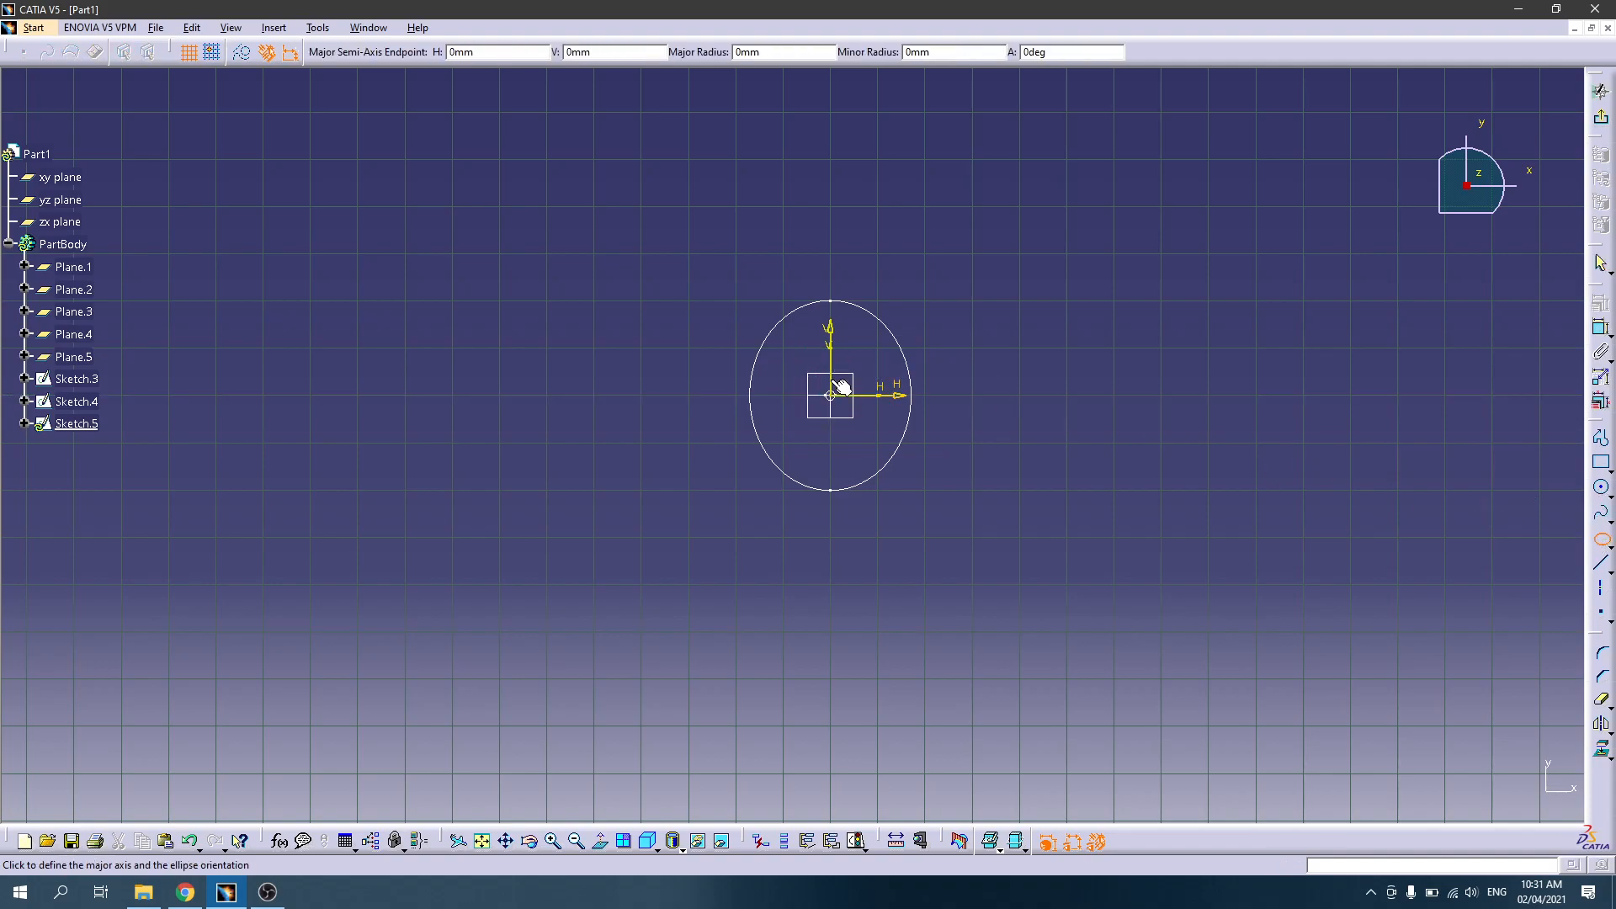
left_click(831, 255)
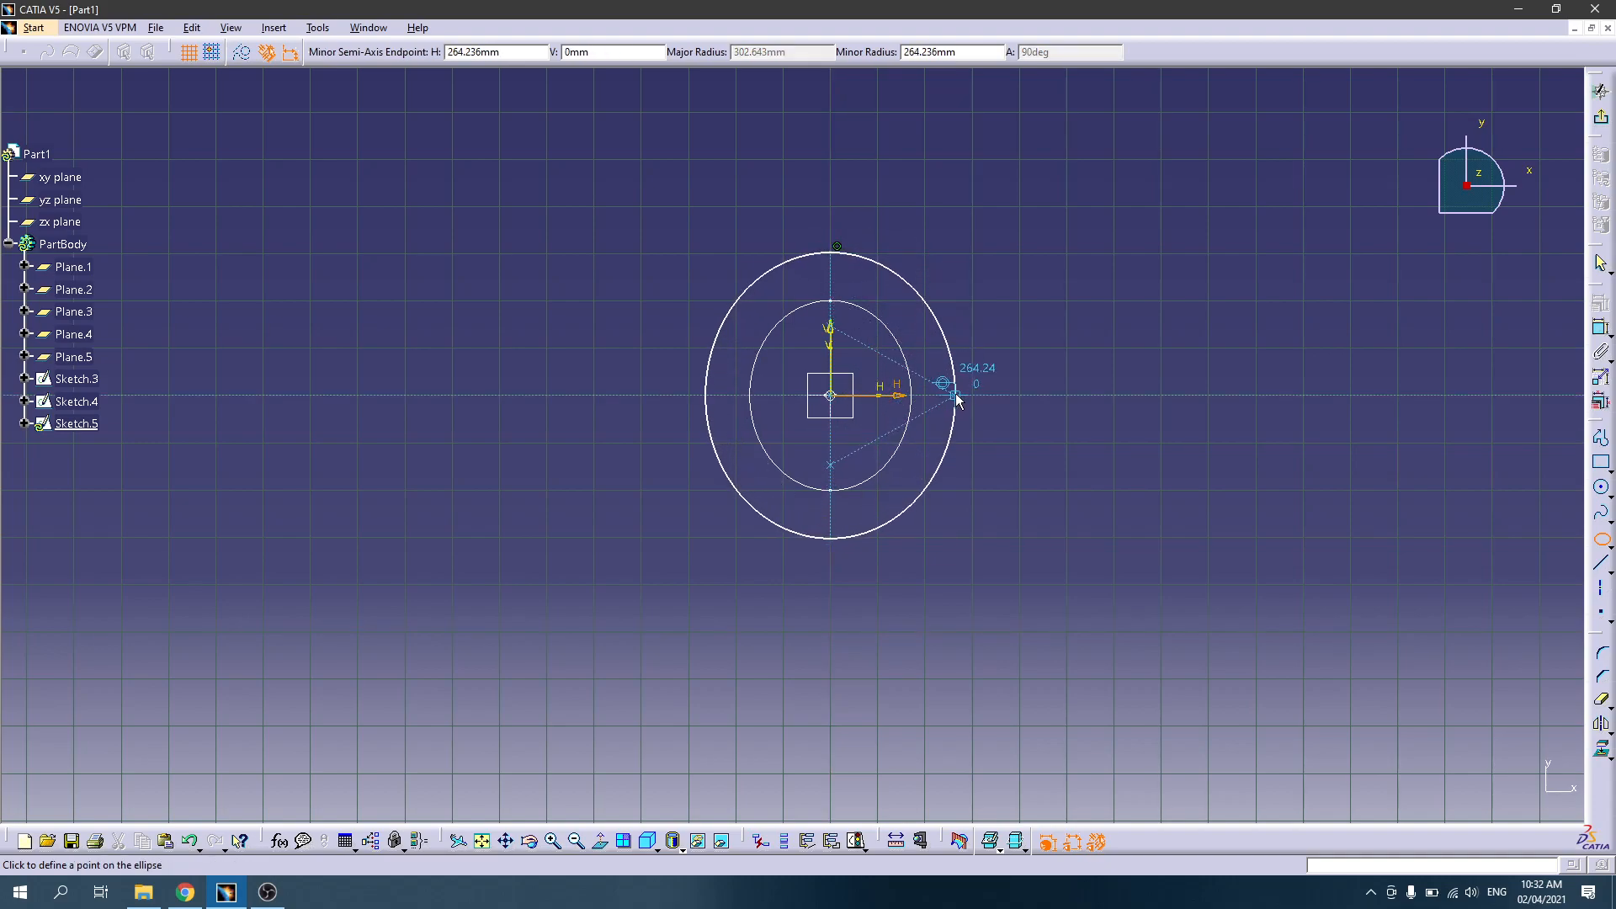
left_click(957, 392)
left_click(1198, 348)
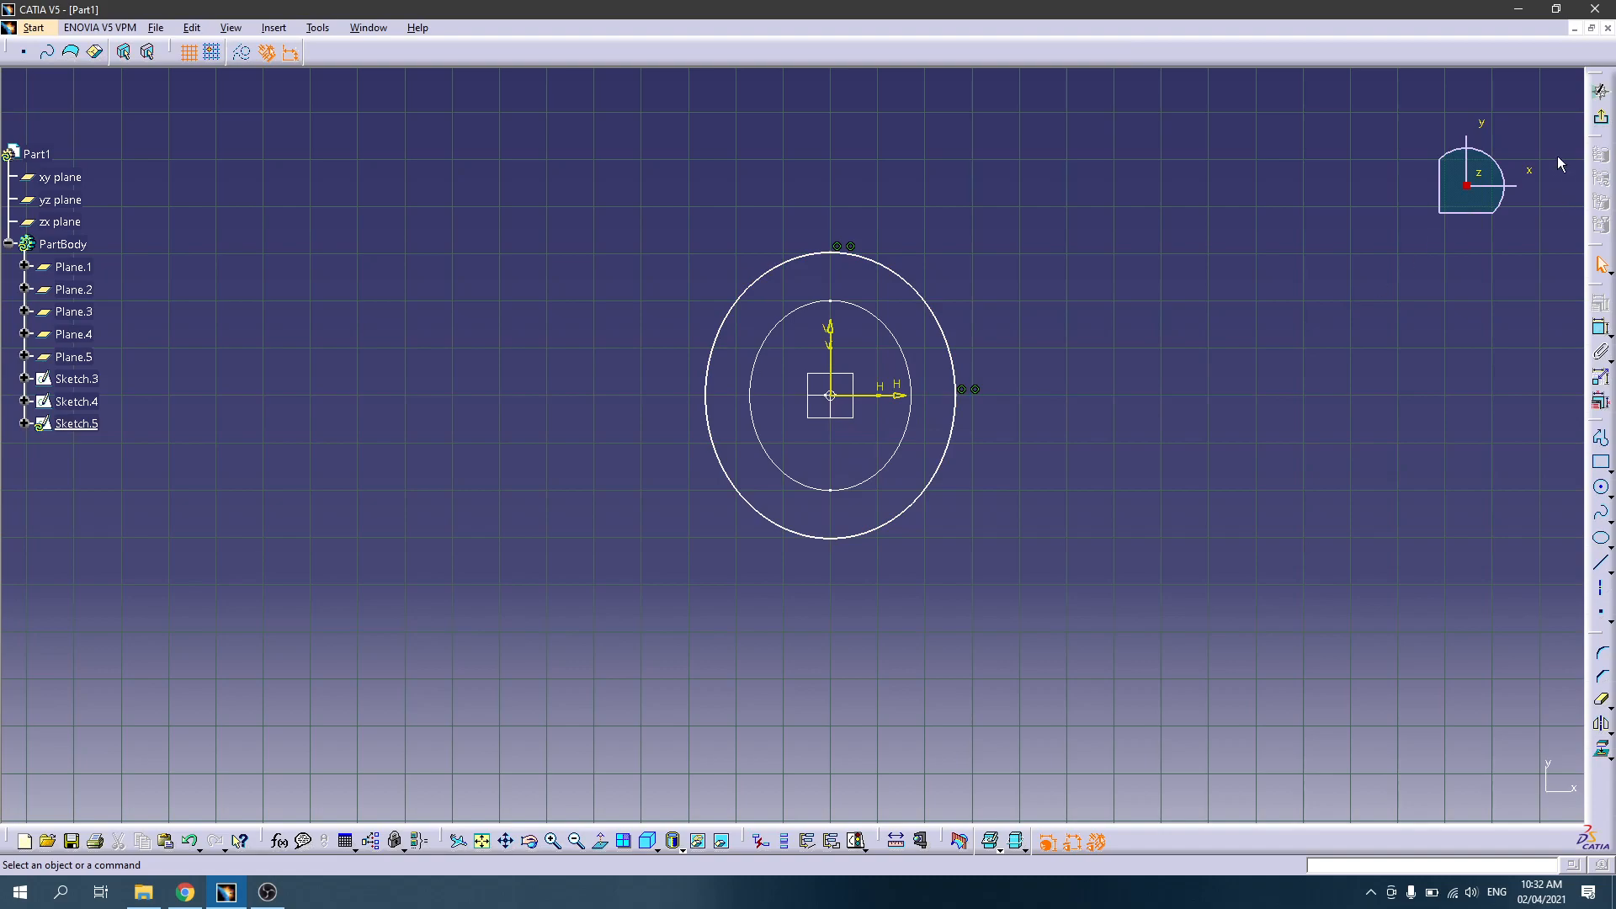
Step: Exit the sketch and open a new one on the third offset plane, projecting the larger ellipse from the second offset plane onto it
left_click(1601, 118)
left_click(1094, 415)
left_click(1182, 410)
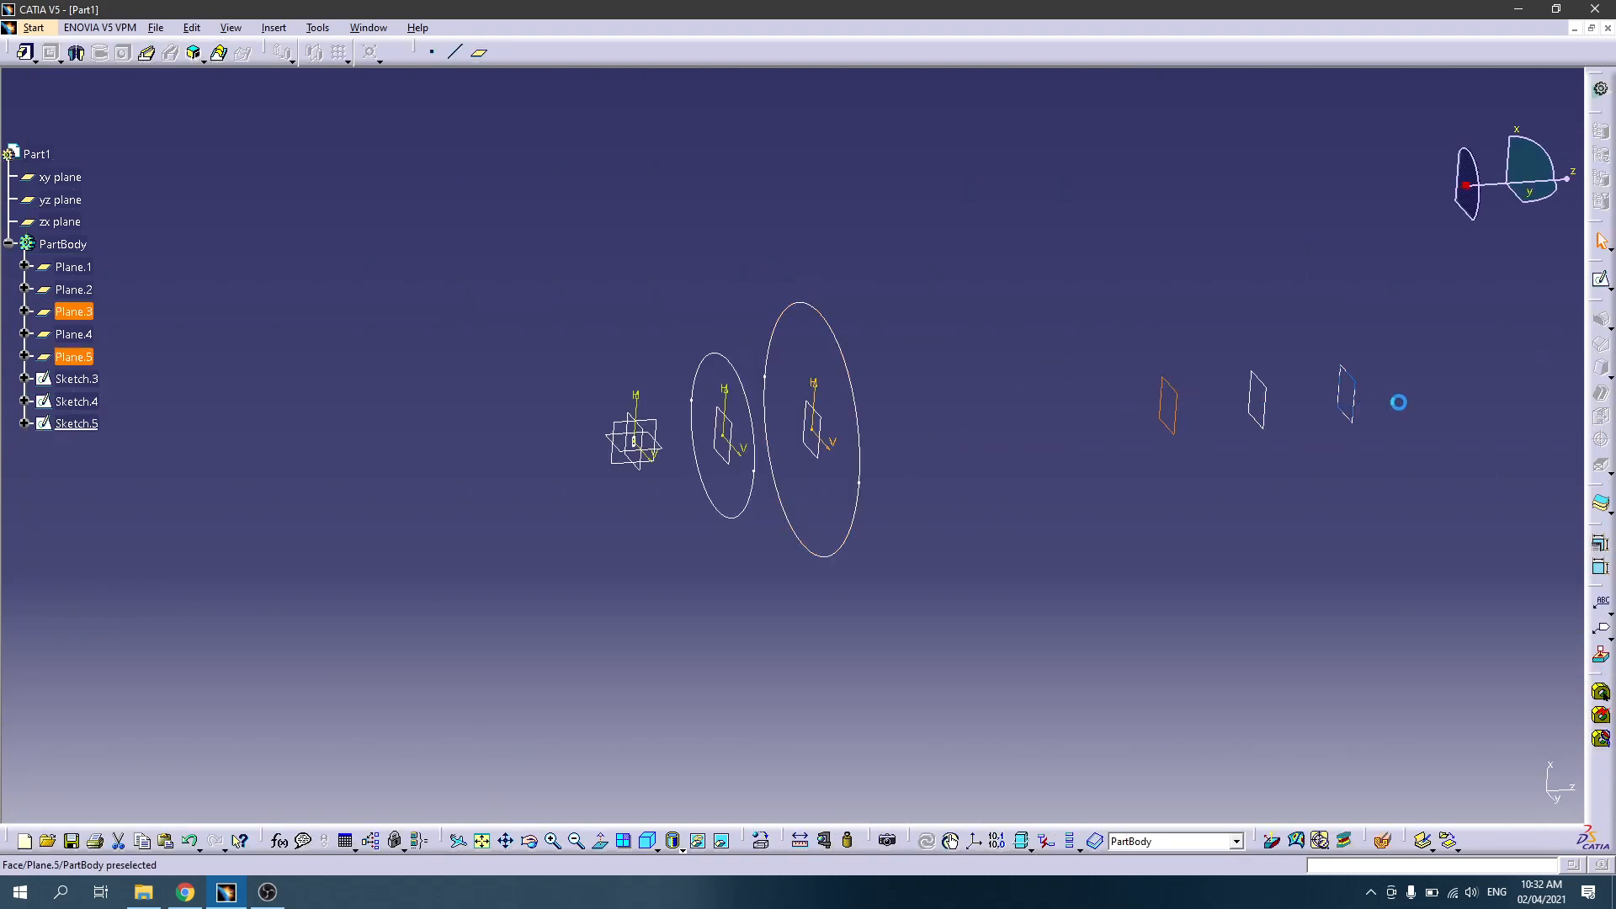
left_click(1601, 284)
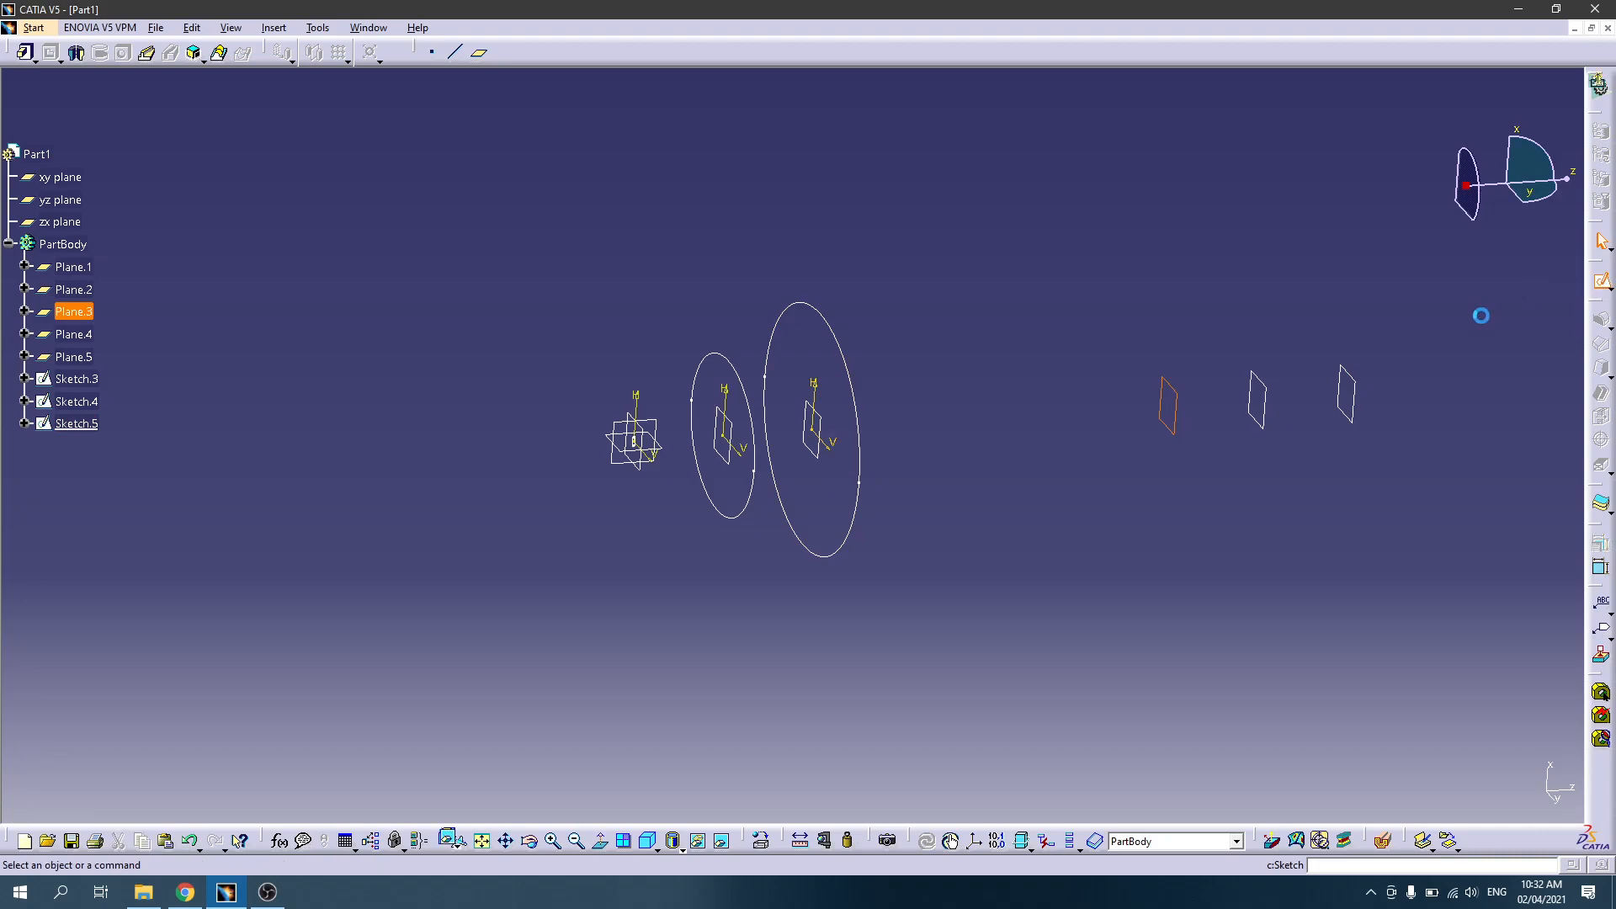
left_click(481, 841)
left_click(866, 339)
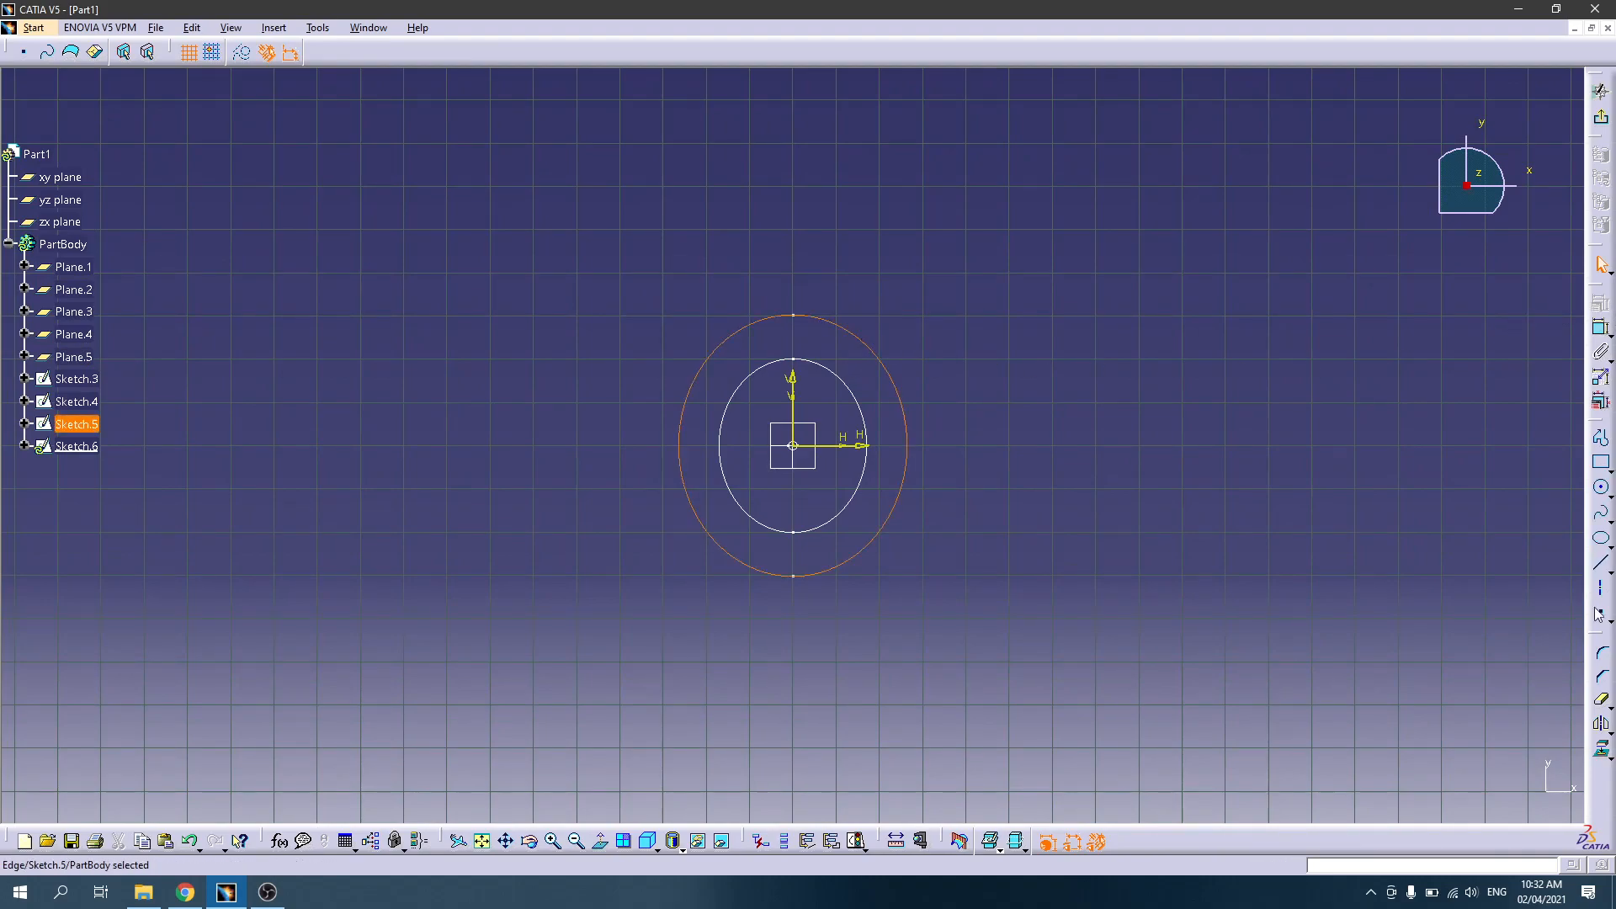
left_click(1601, 748)
Step: Set the third offset plane's distance from the second offset plane to 1200 mm
left_click(1260, 546)
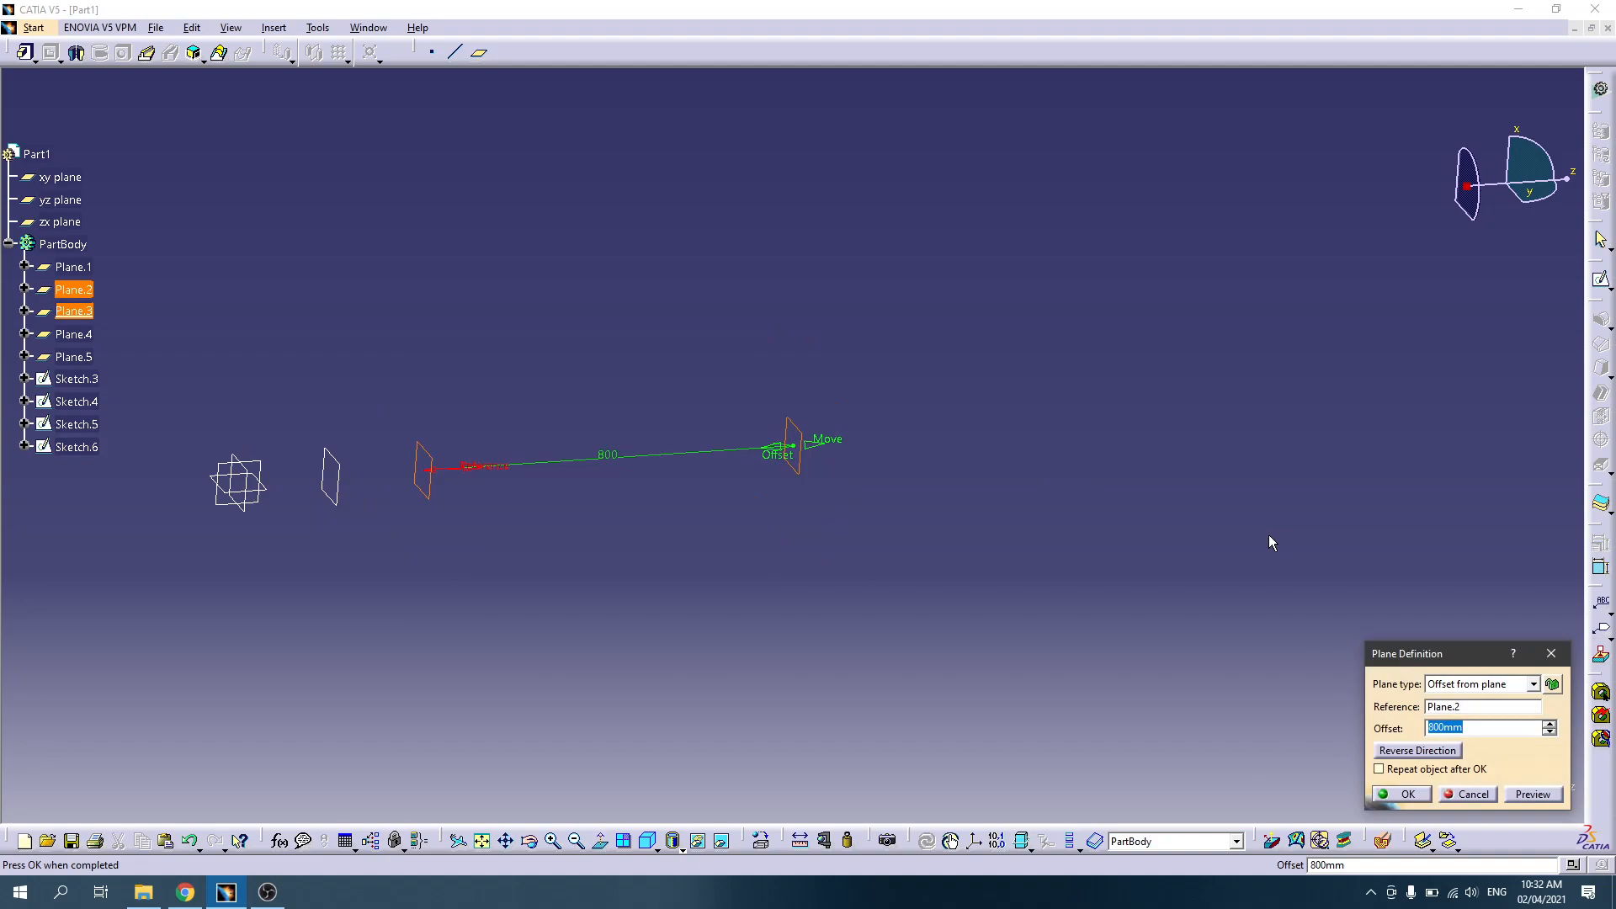
type("1200")
key("Return")
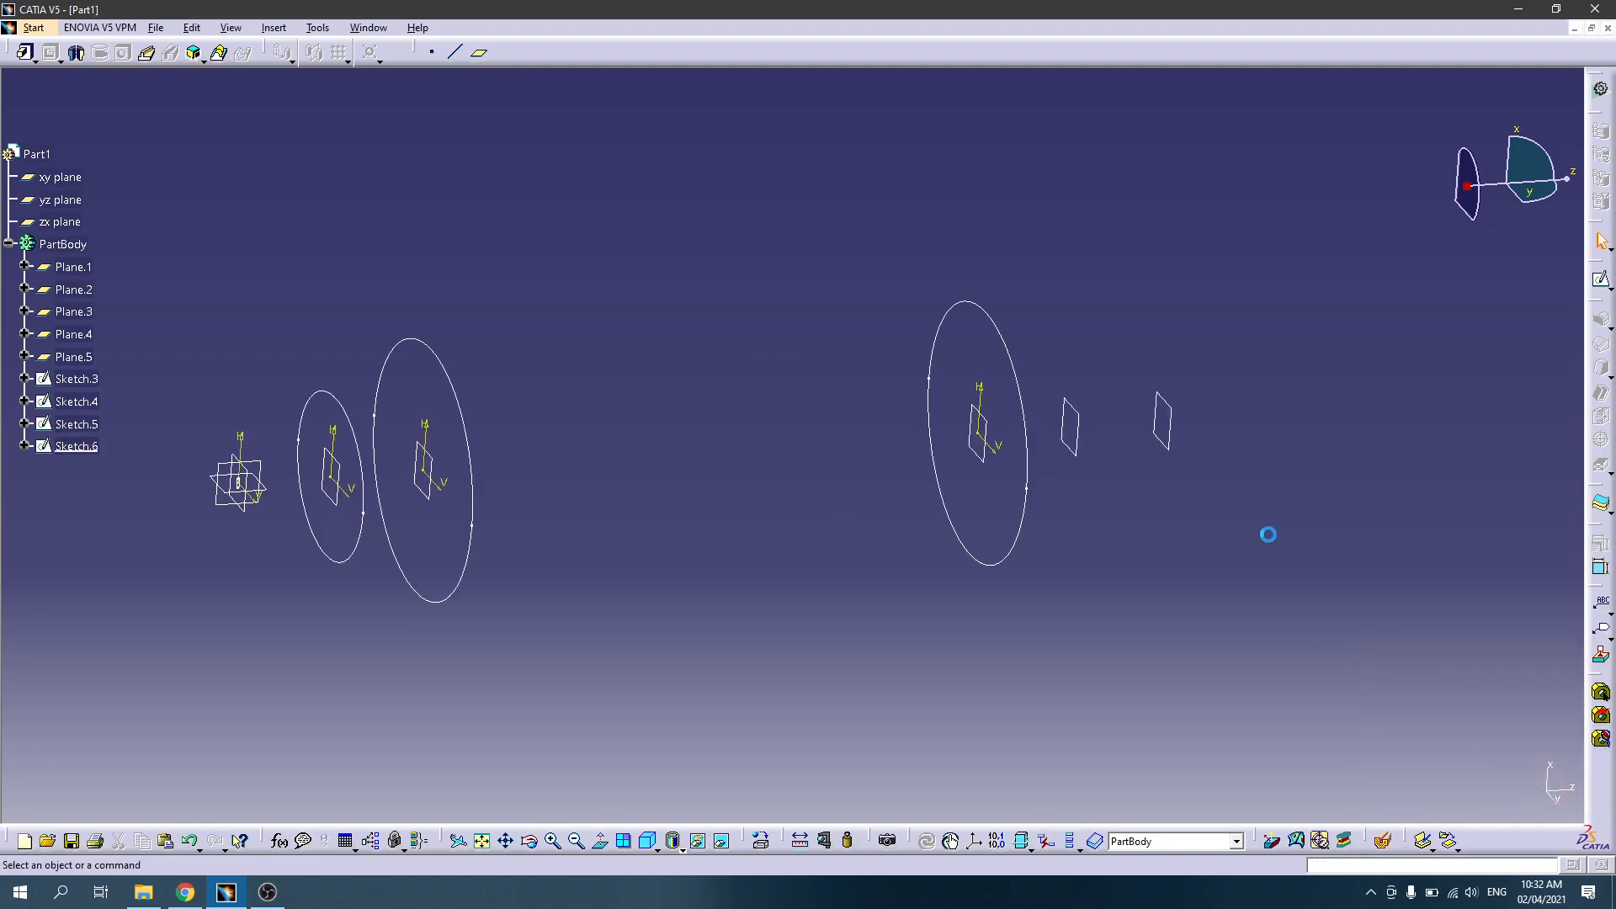
Step: Start an ellipse in a new sketch on the fourth offset plane and check the fuselage side-view reference image in the browser
left_click(1086, 453)
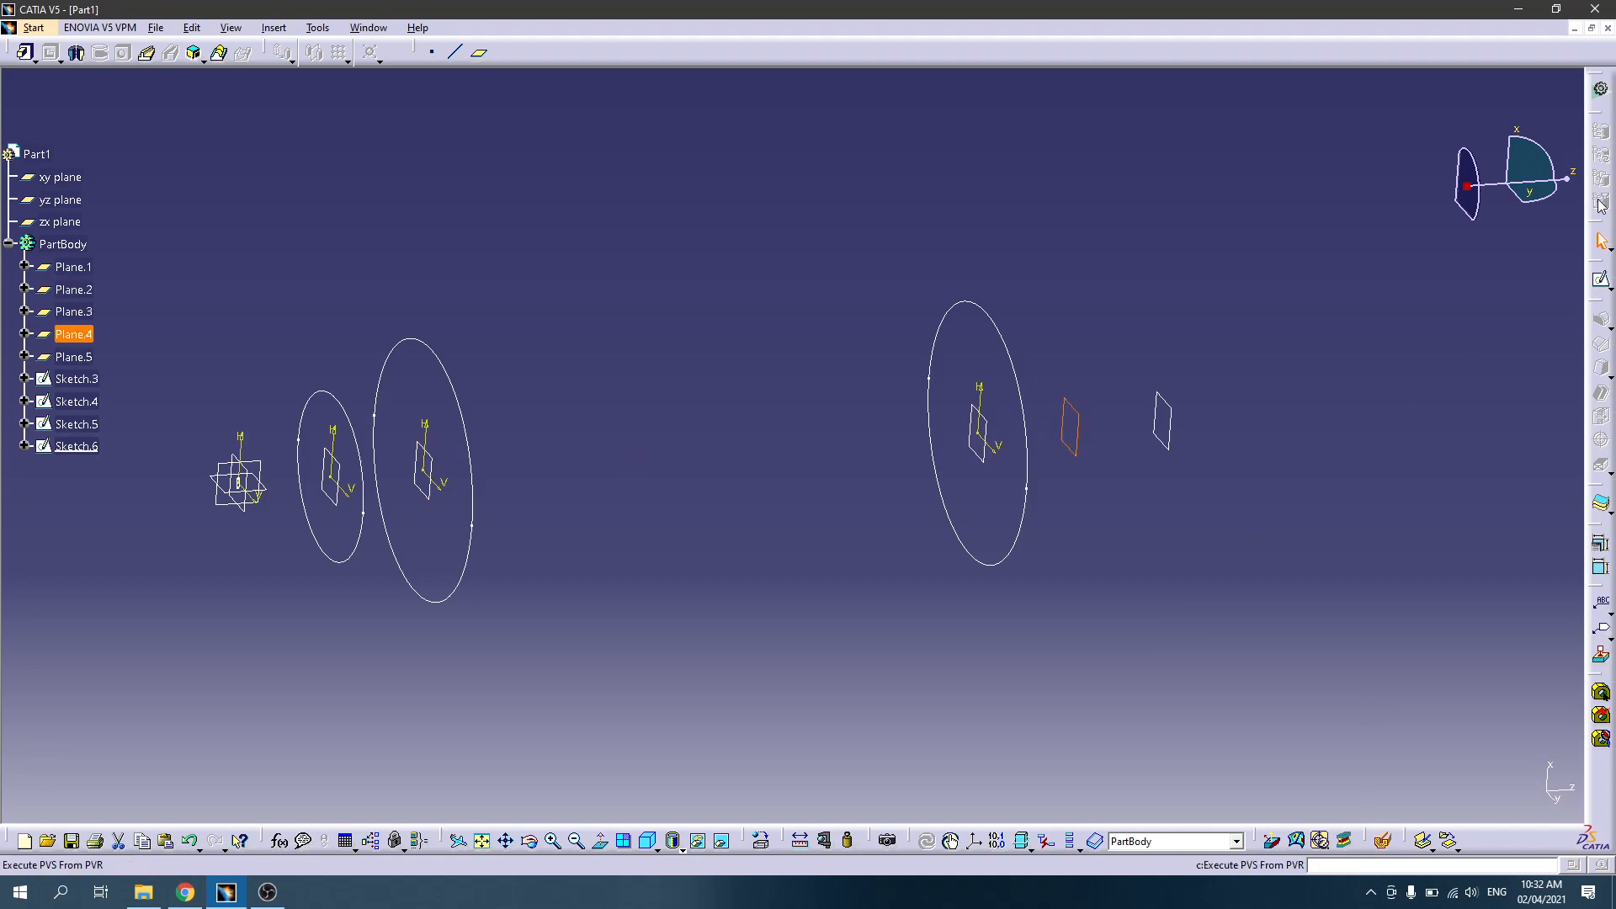
left_click(1597, 285)
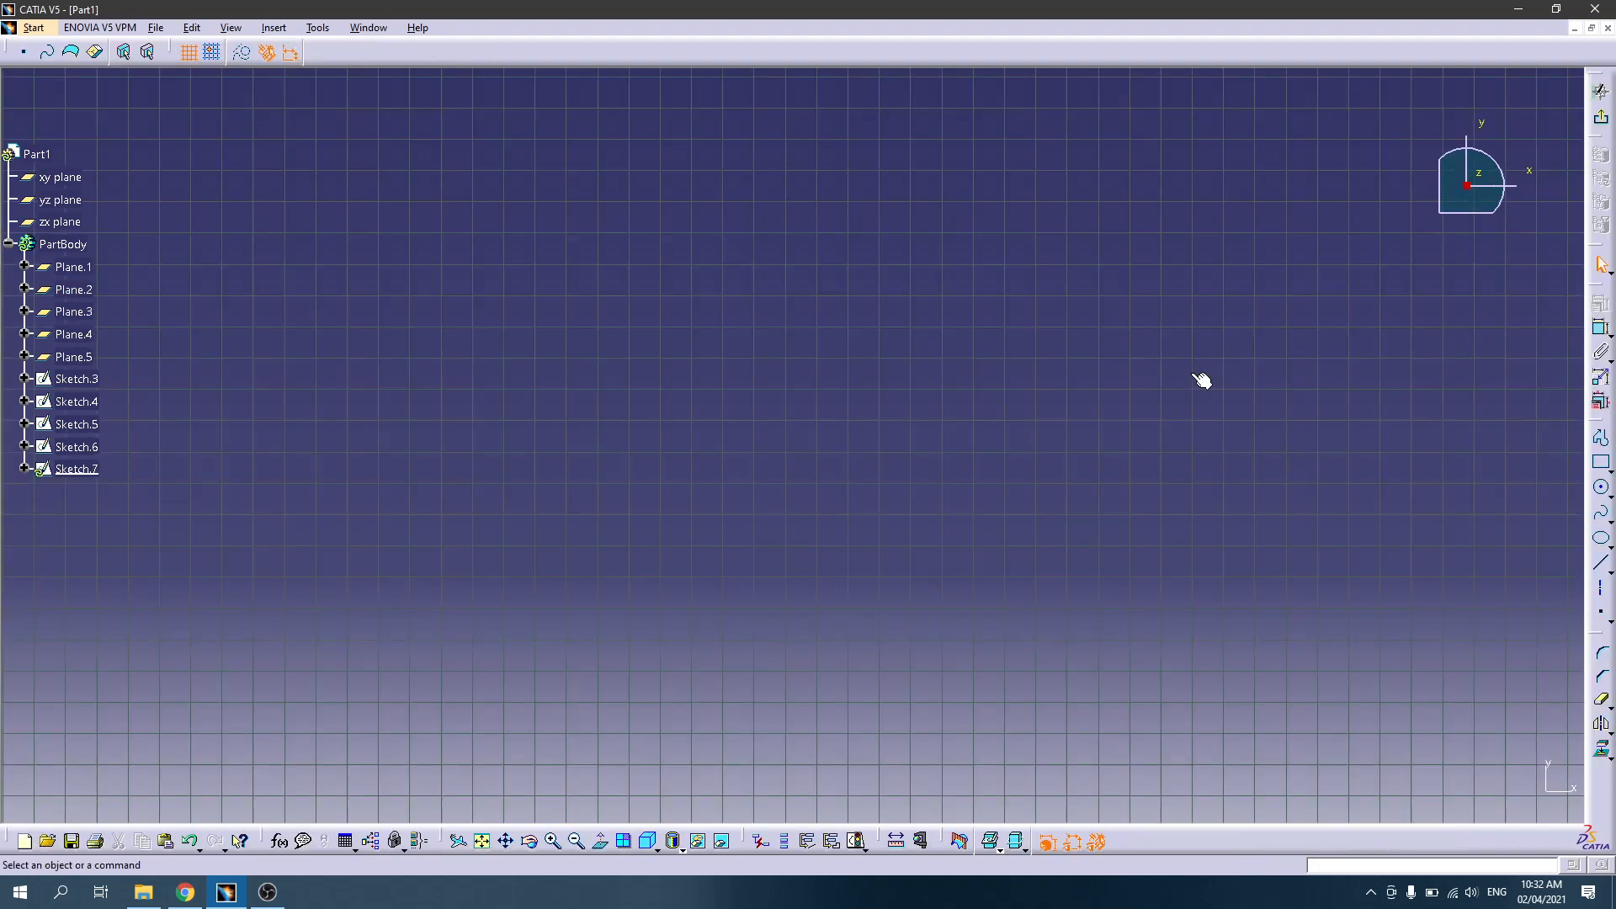
left_click(482, 841)
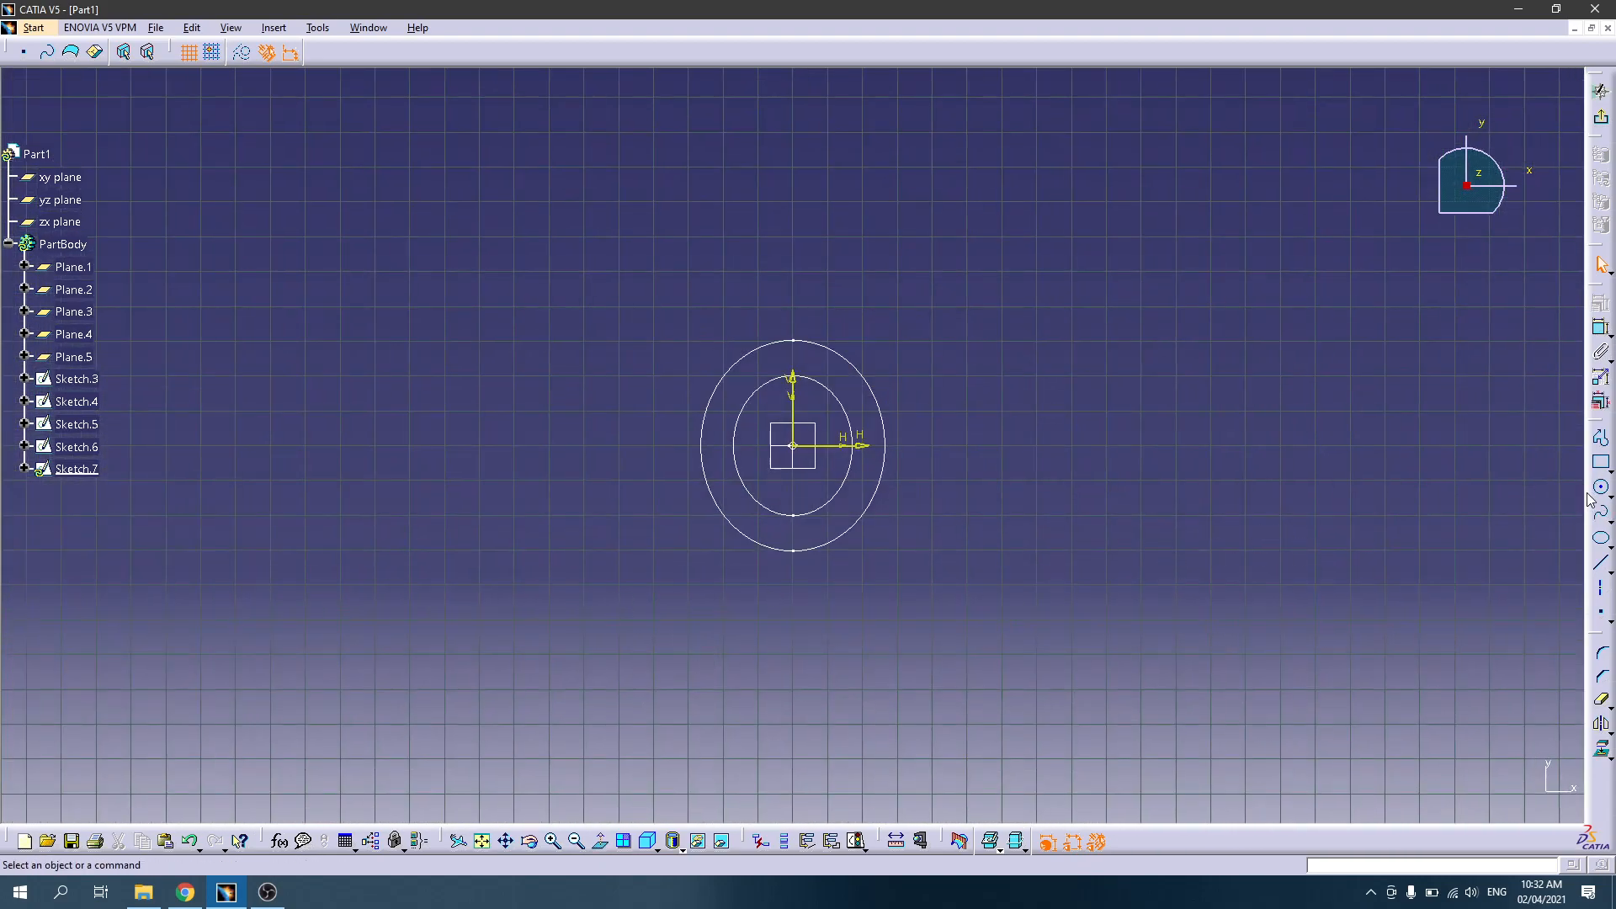
left_click(1603, 541)
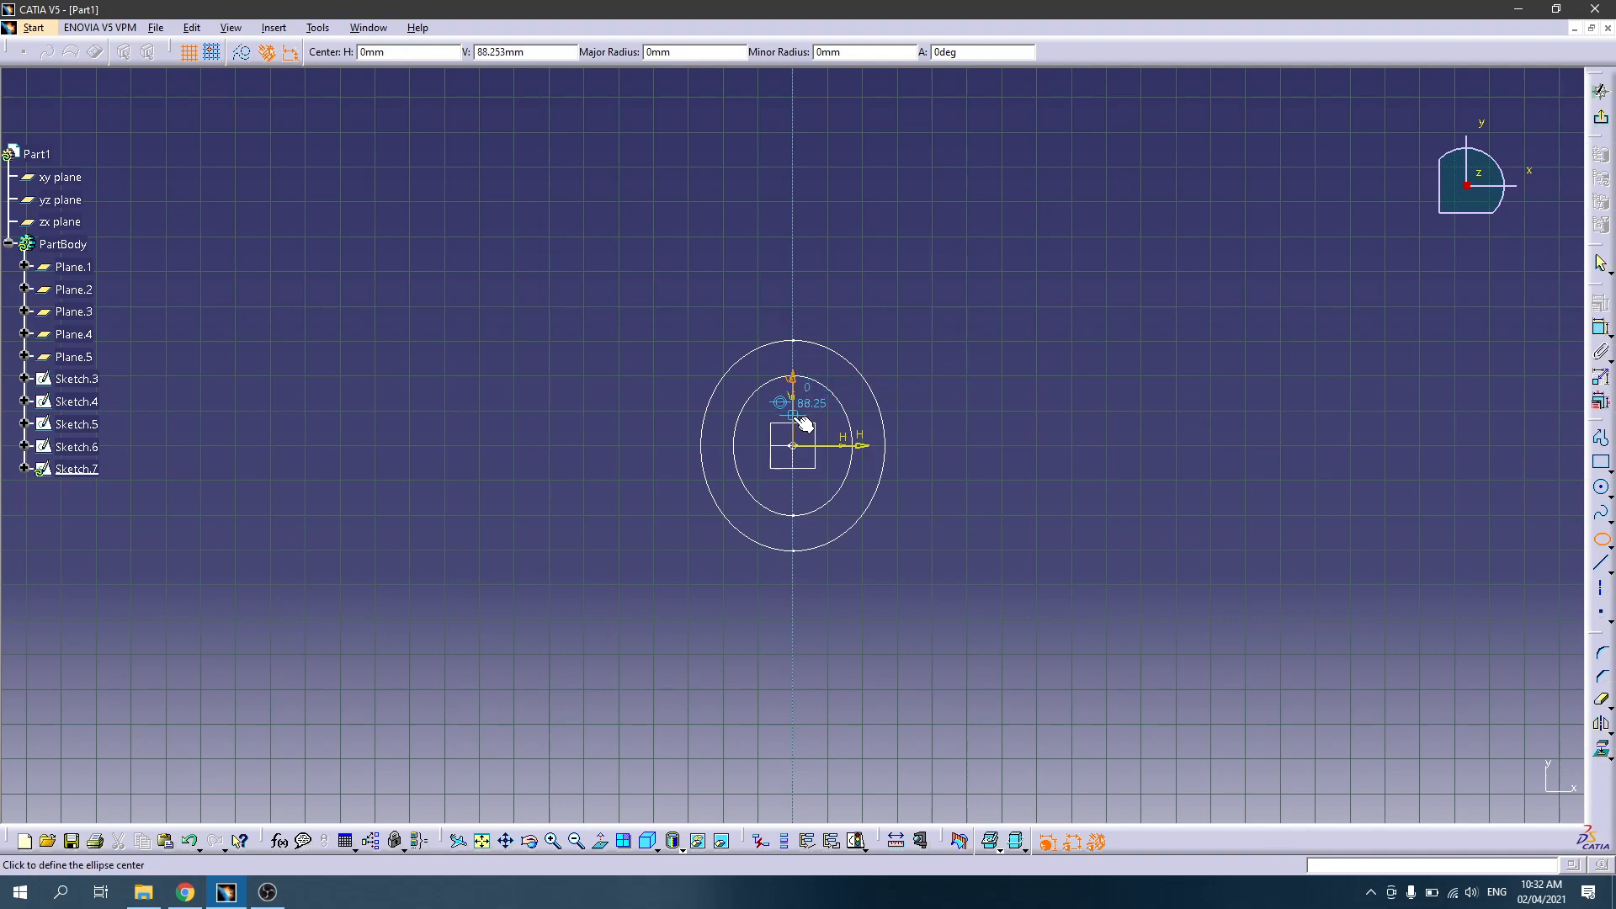
left_click(186, 892)
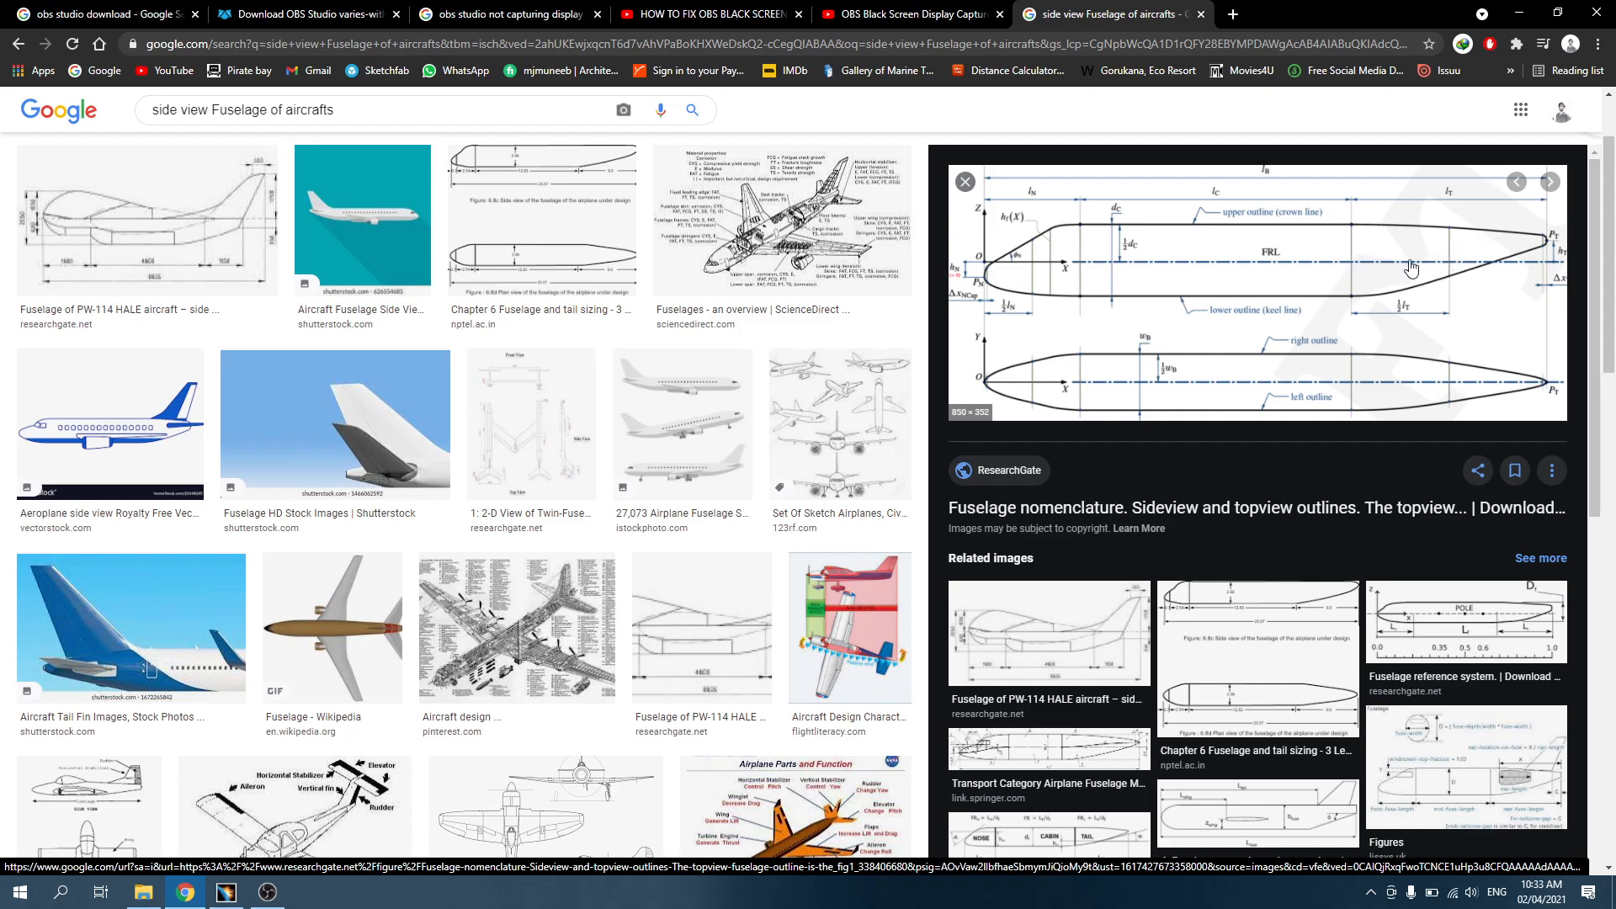
key("alt+Tab")
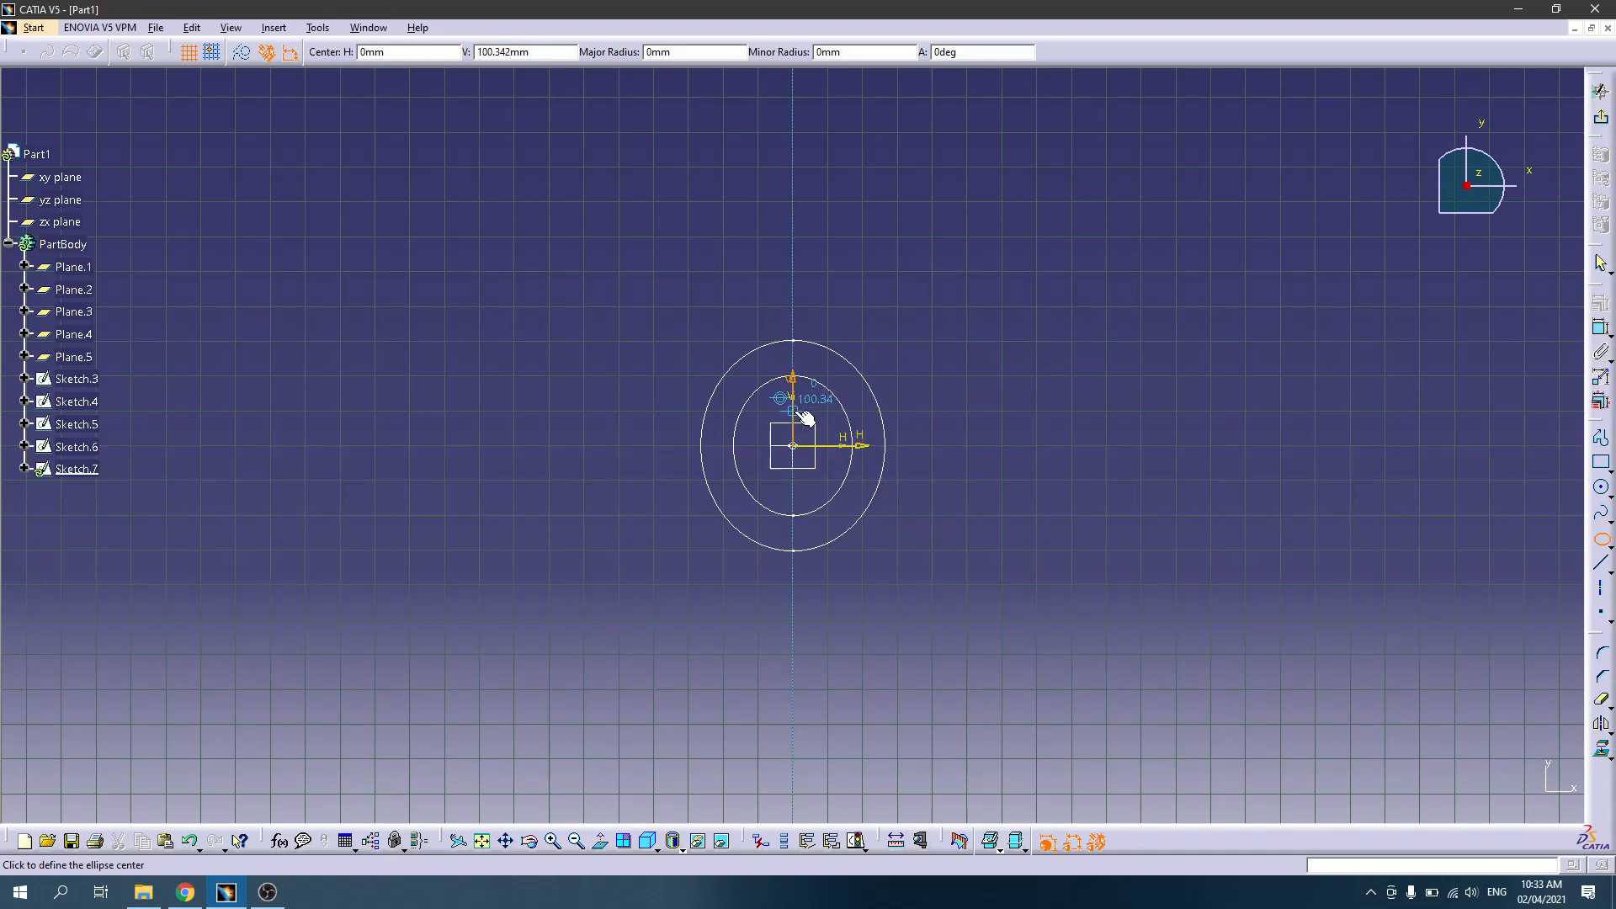
Step: Draw an ellipse on the vertical axis above the origin, radii about 162 mm vertically and 135 mm horizontally, shift it slightly downward and exit the sketch
left_click(795, 404)
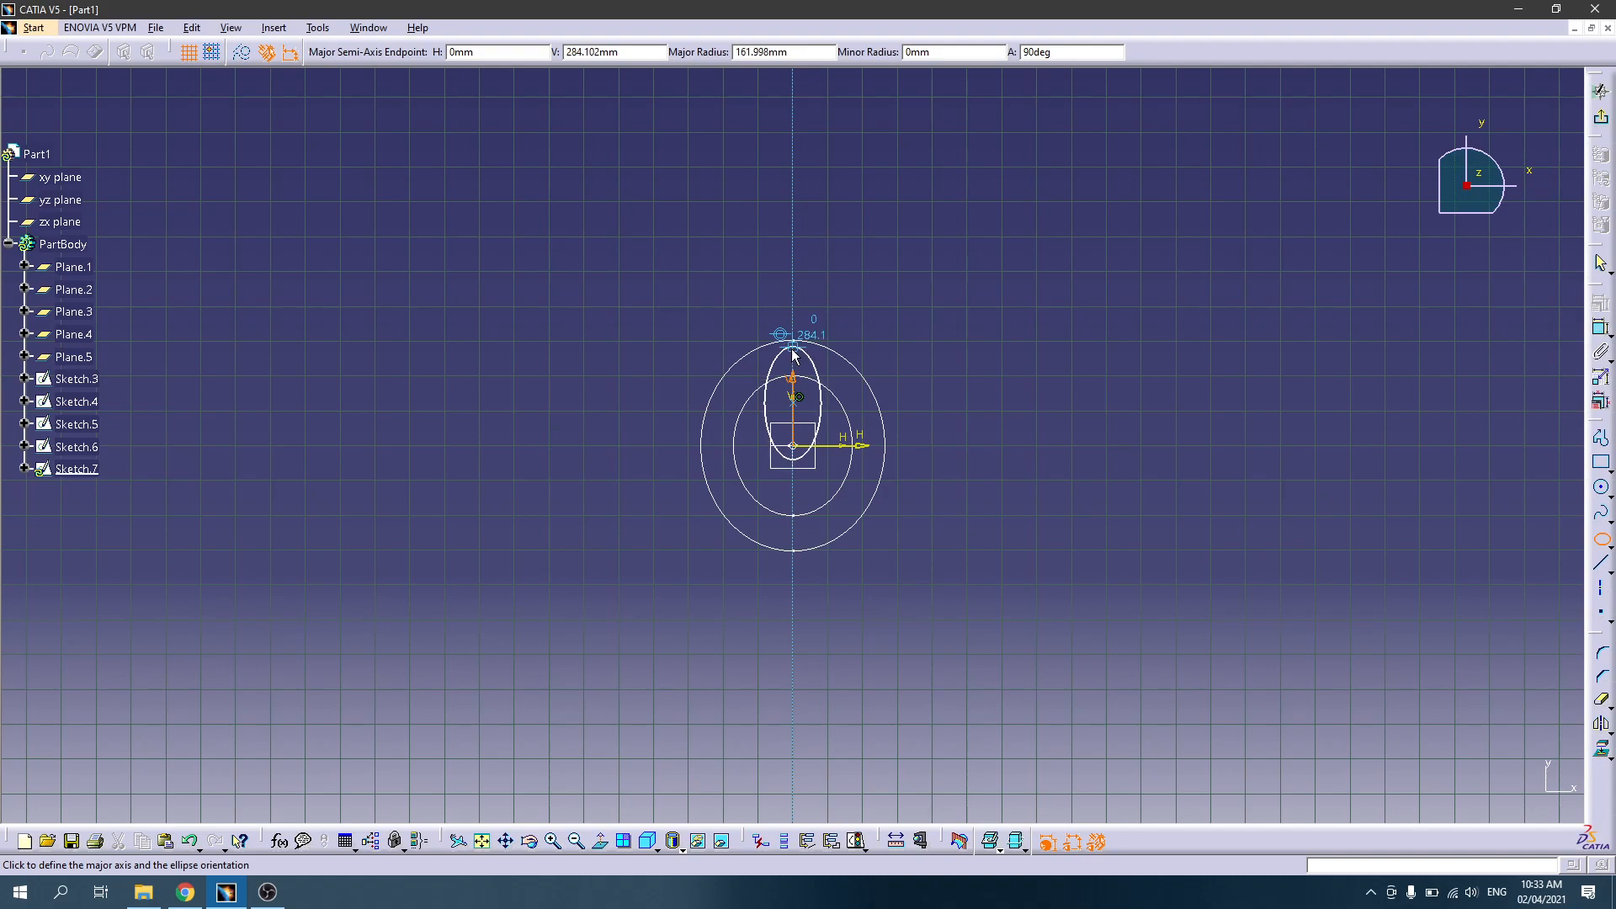
left_click(793, 352)
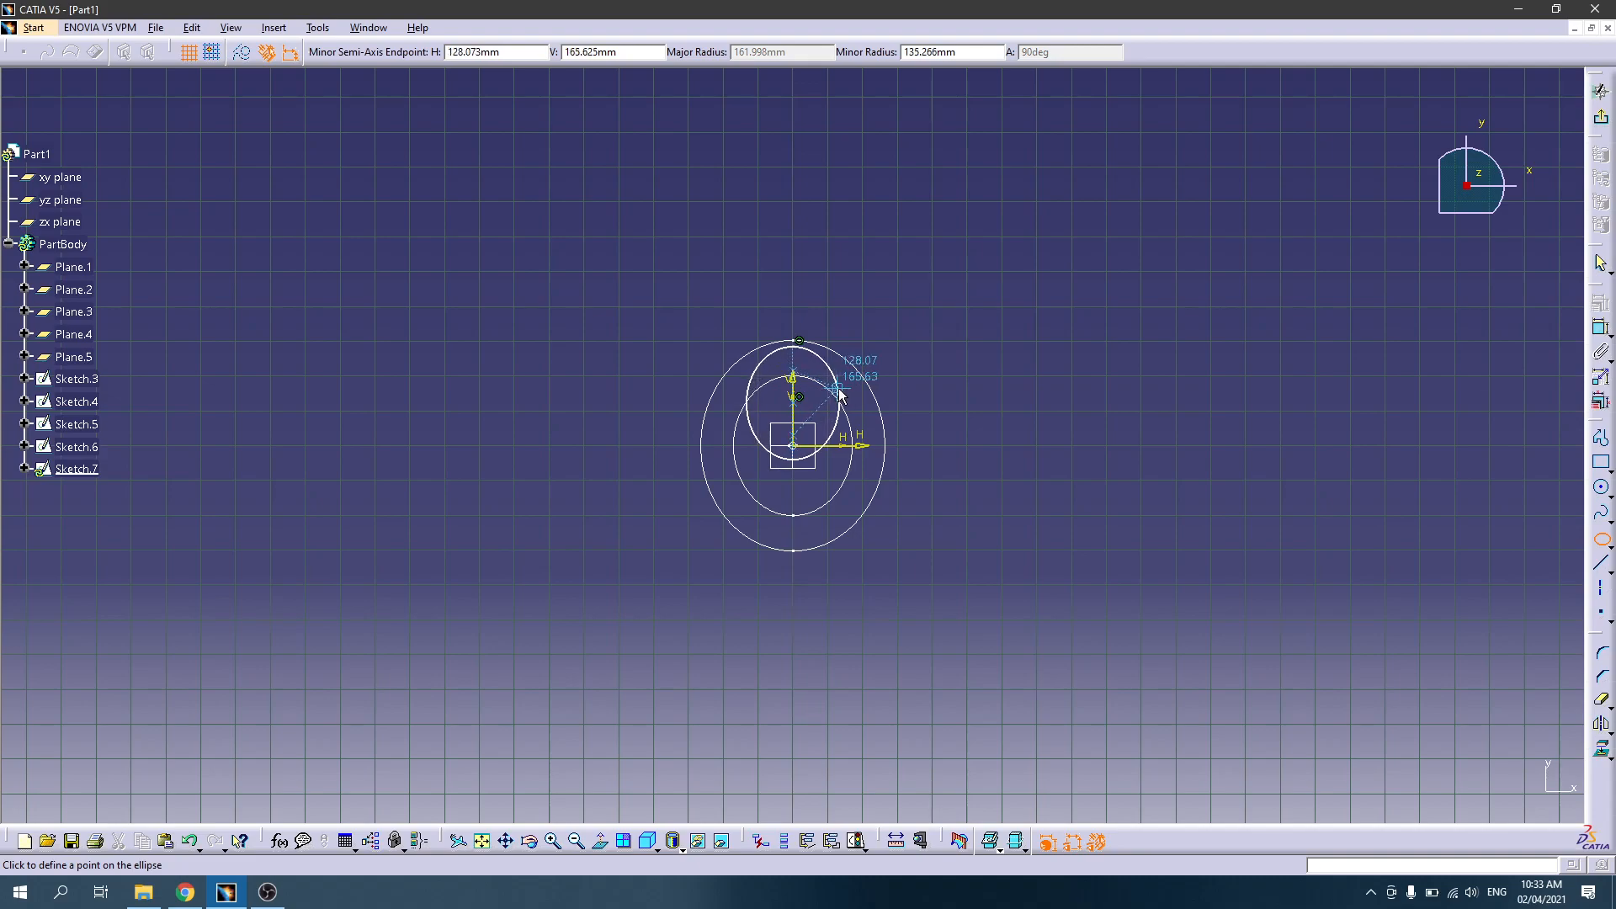
left_click(841, 396)
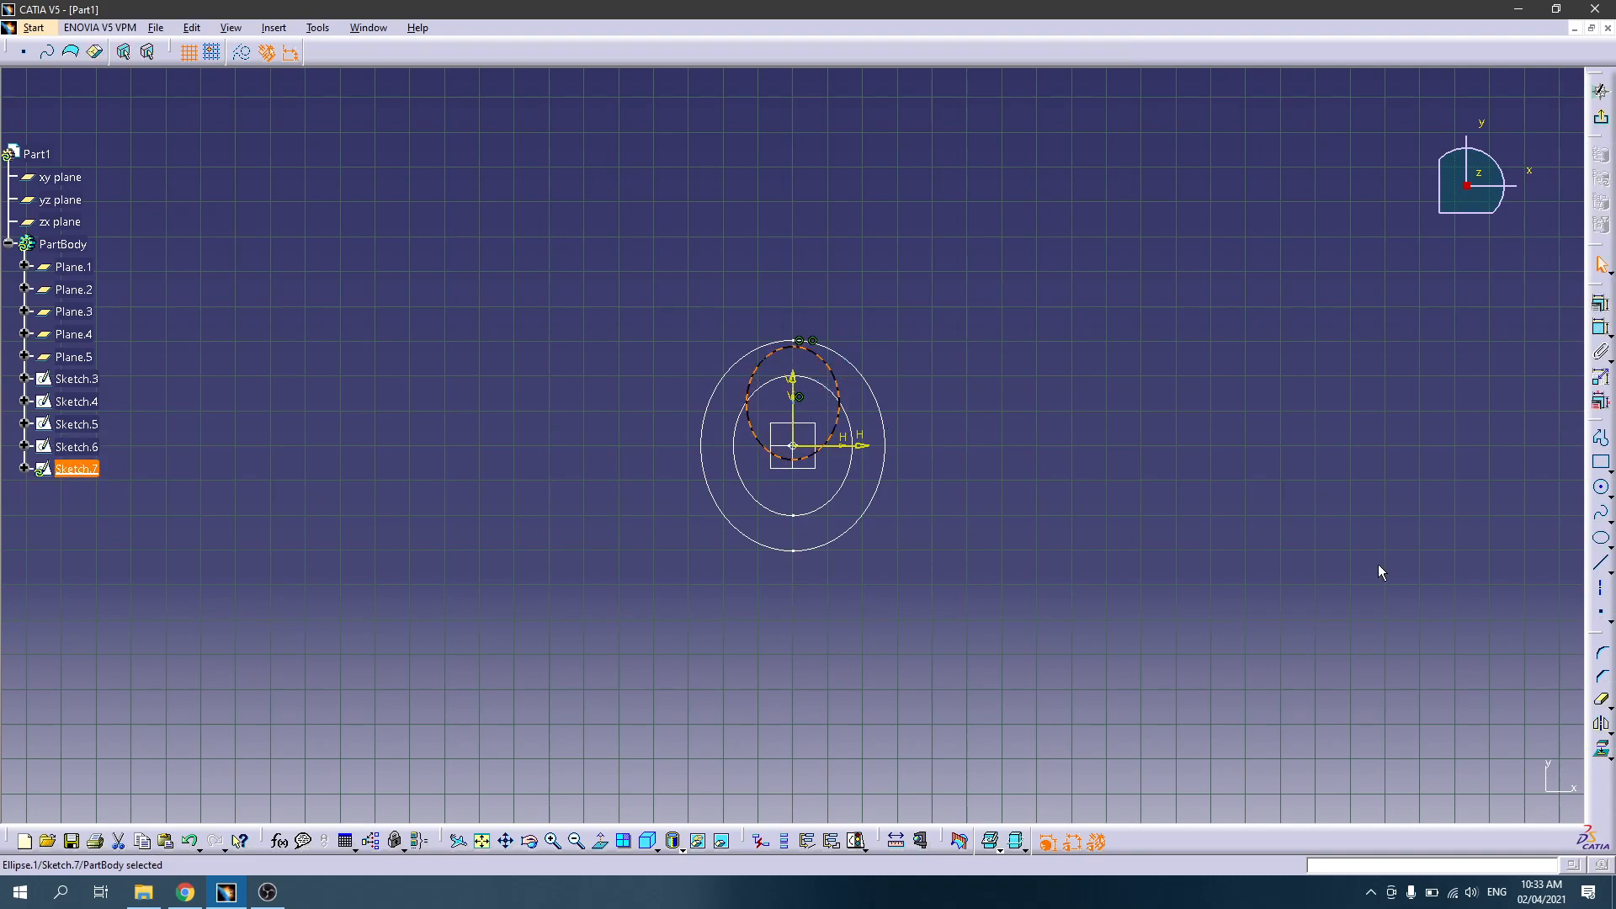
left_click_drag(793, 460, 793, 473)
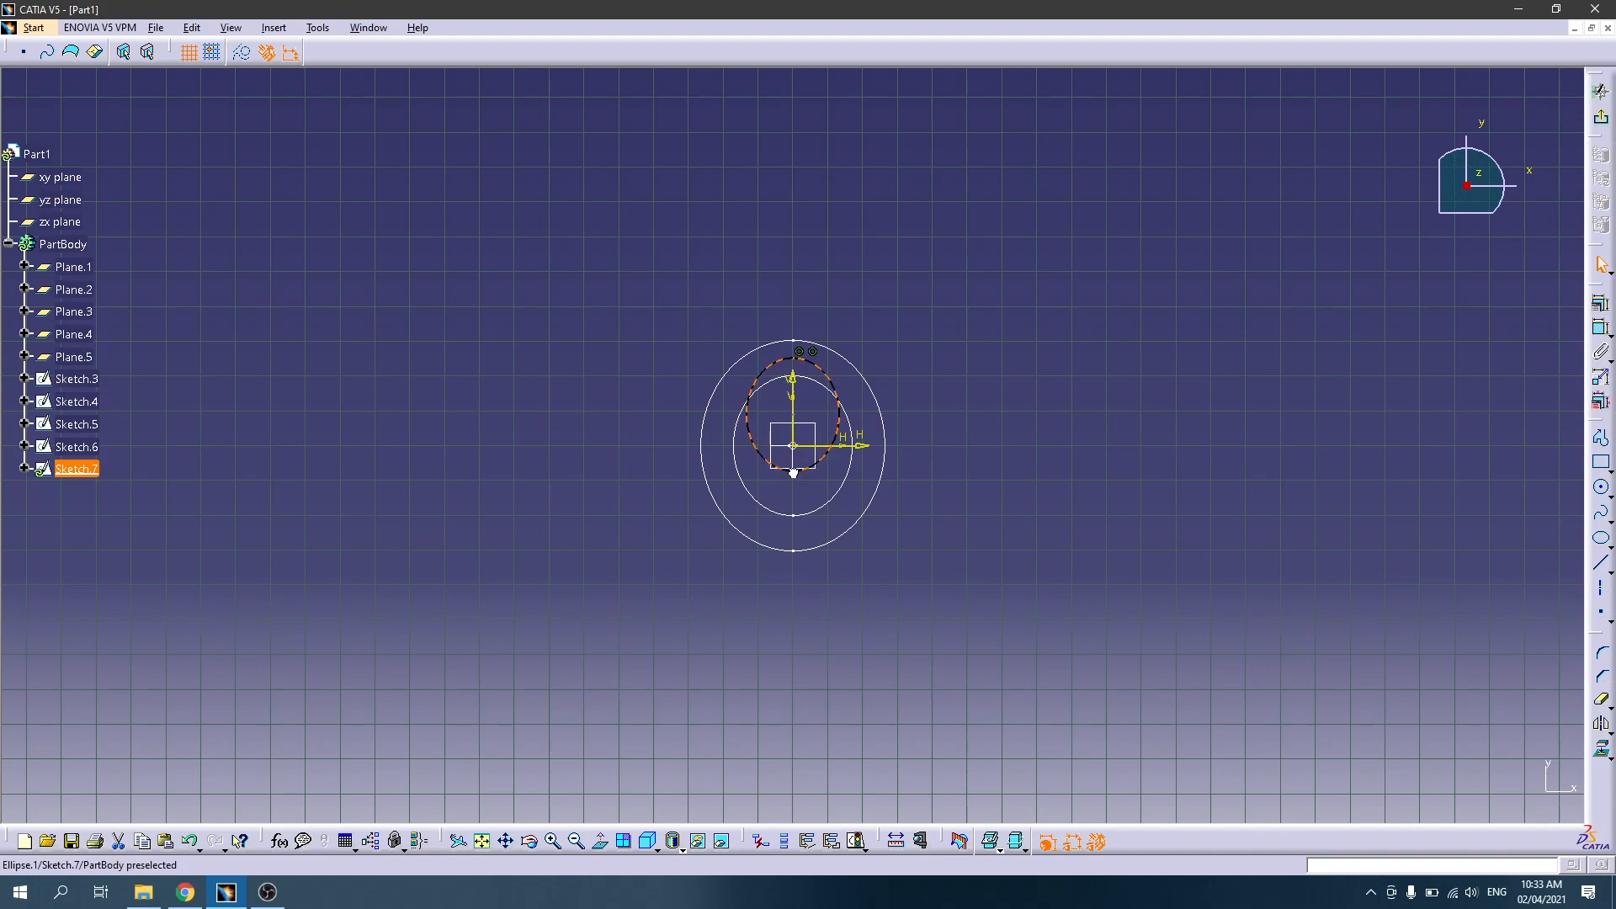
left_click(1073, 456)
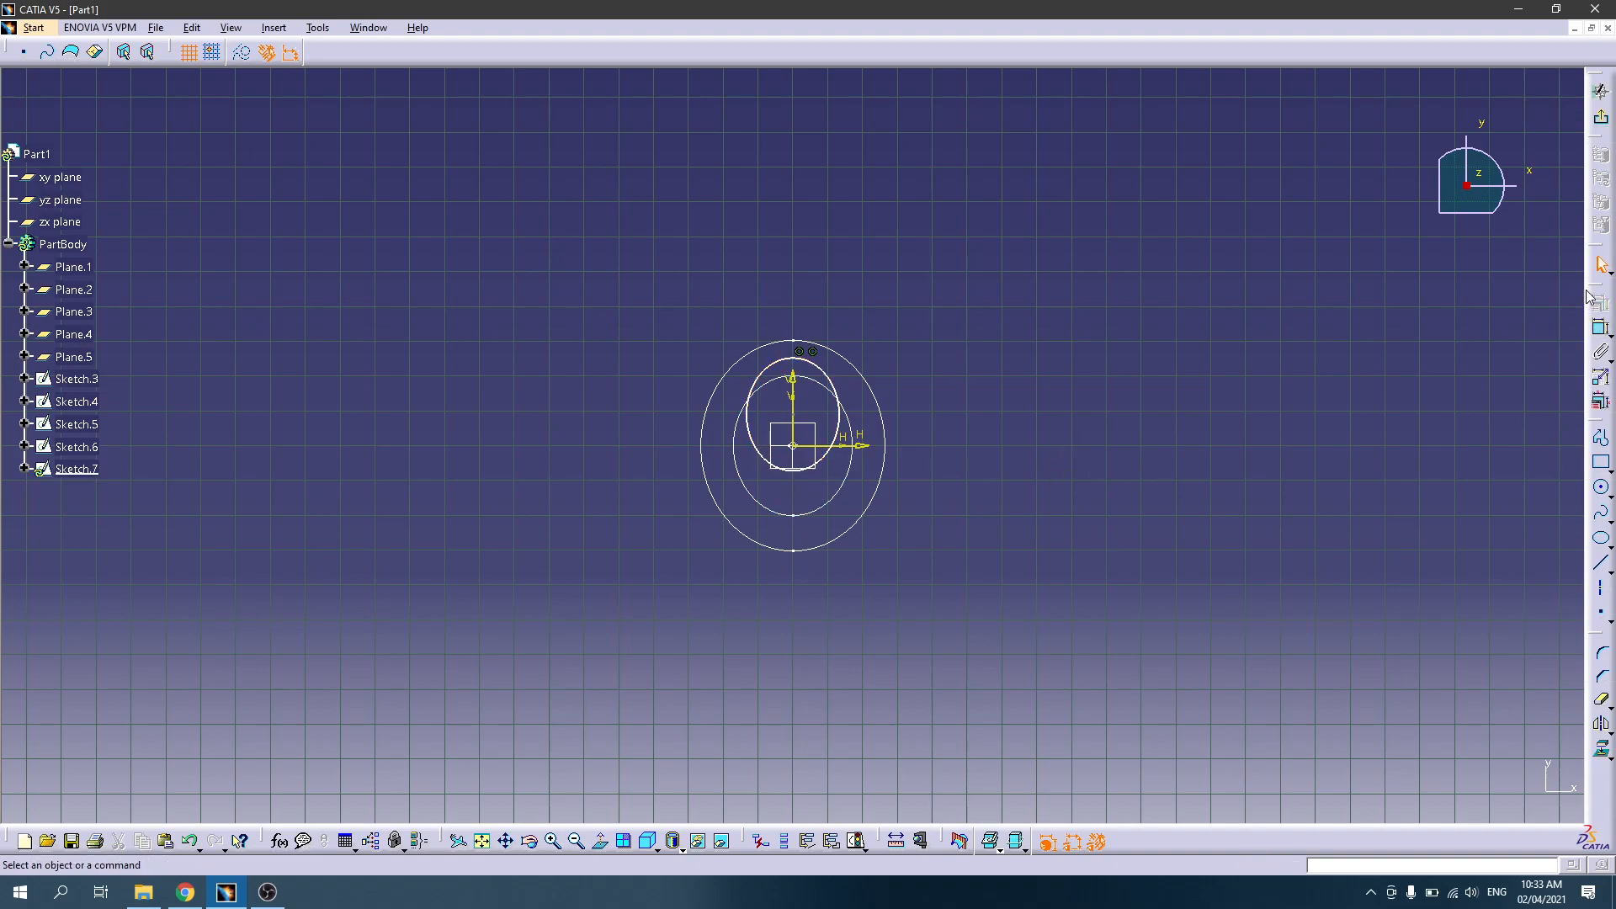
left_click(1601, 117)
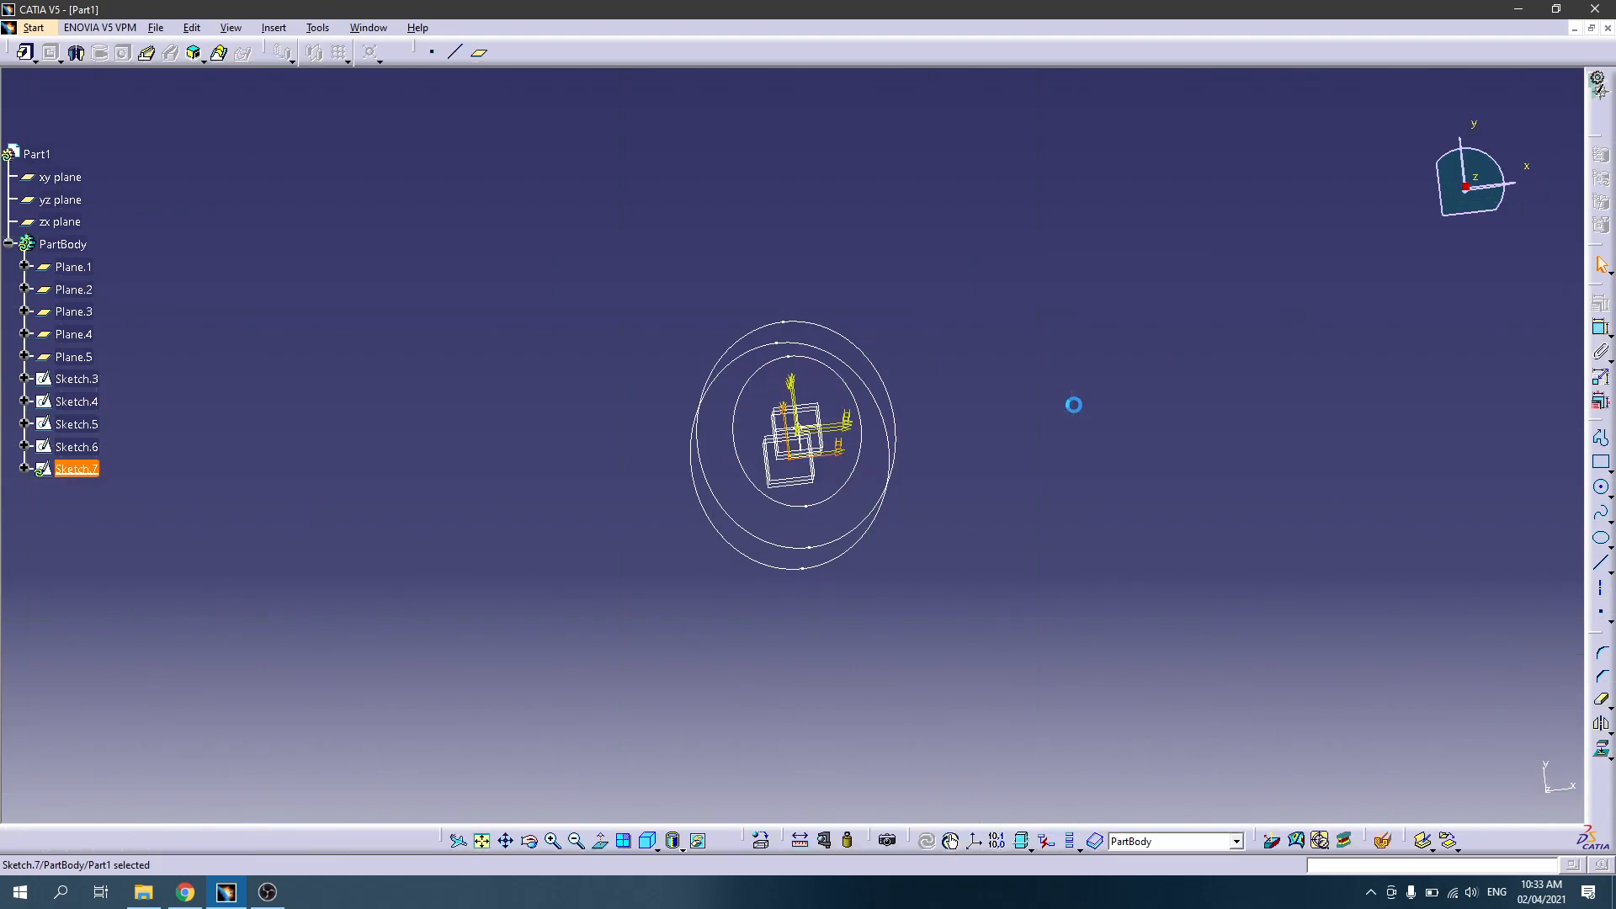
Step: Open a new sketch on the last offset plane
mouse_move(829, 505)
middle_mouse_down()
mouse_move(664, 567)
mouse_move(609, 469)
mouse_move(382, 463)
mouse_move(458, 472)
mouse_move(671, 444)
mouse_move(885, 521)
mouse_move(1018, 528)
mouse_move(955, 525)
mouse_move(794, 119)
mouse_move(736, 541)
mouse_move(891, 643)
mouse_move(899, 693)
mouse_move(872, 663)
mouse_move(1047, 660)
mouse_move(951, 669)
middle_mouse_up()
mouse_move(733, 418)
middle_mouse_down()
mouse_move(621, 487)
mouse_move(806, 435)
middle_mouse_up()
left_click(876, 413)
left_click(1603, 274)
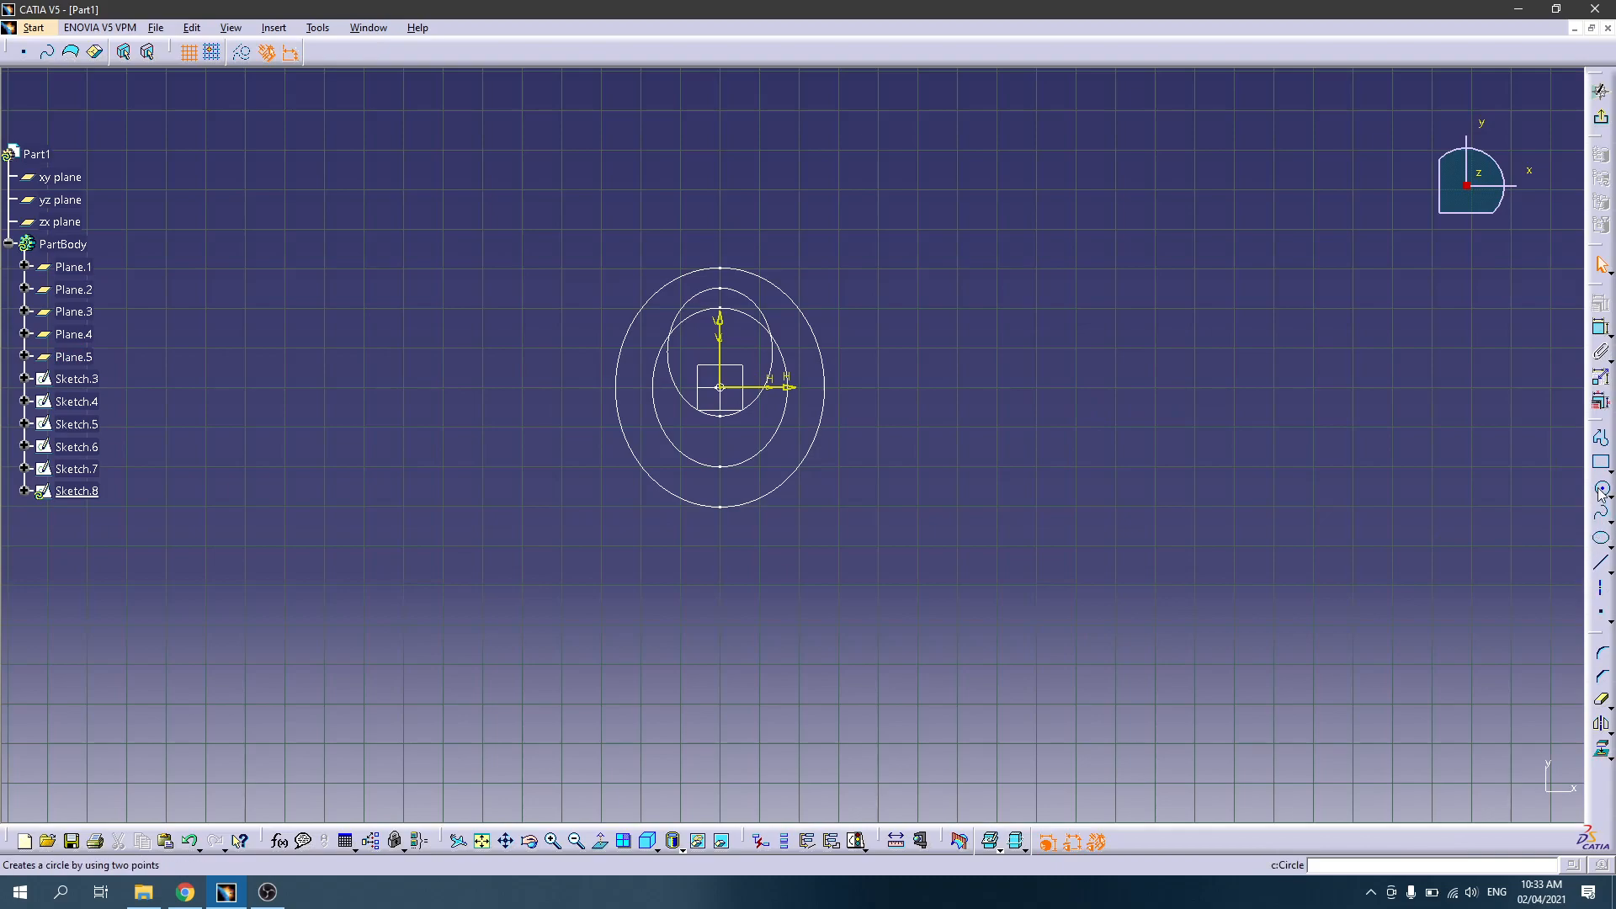
left_click(1603, 538)
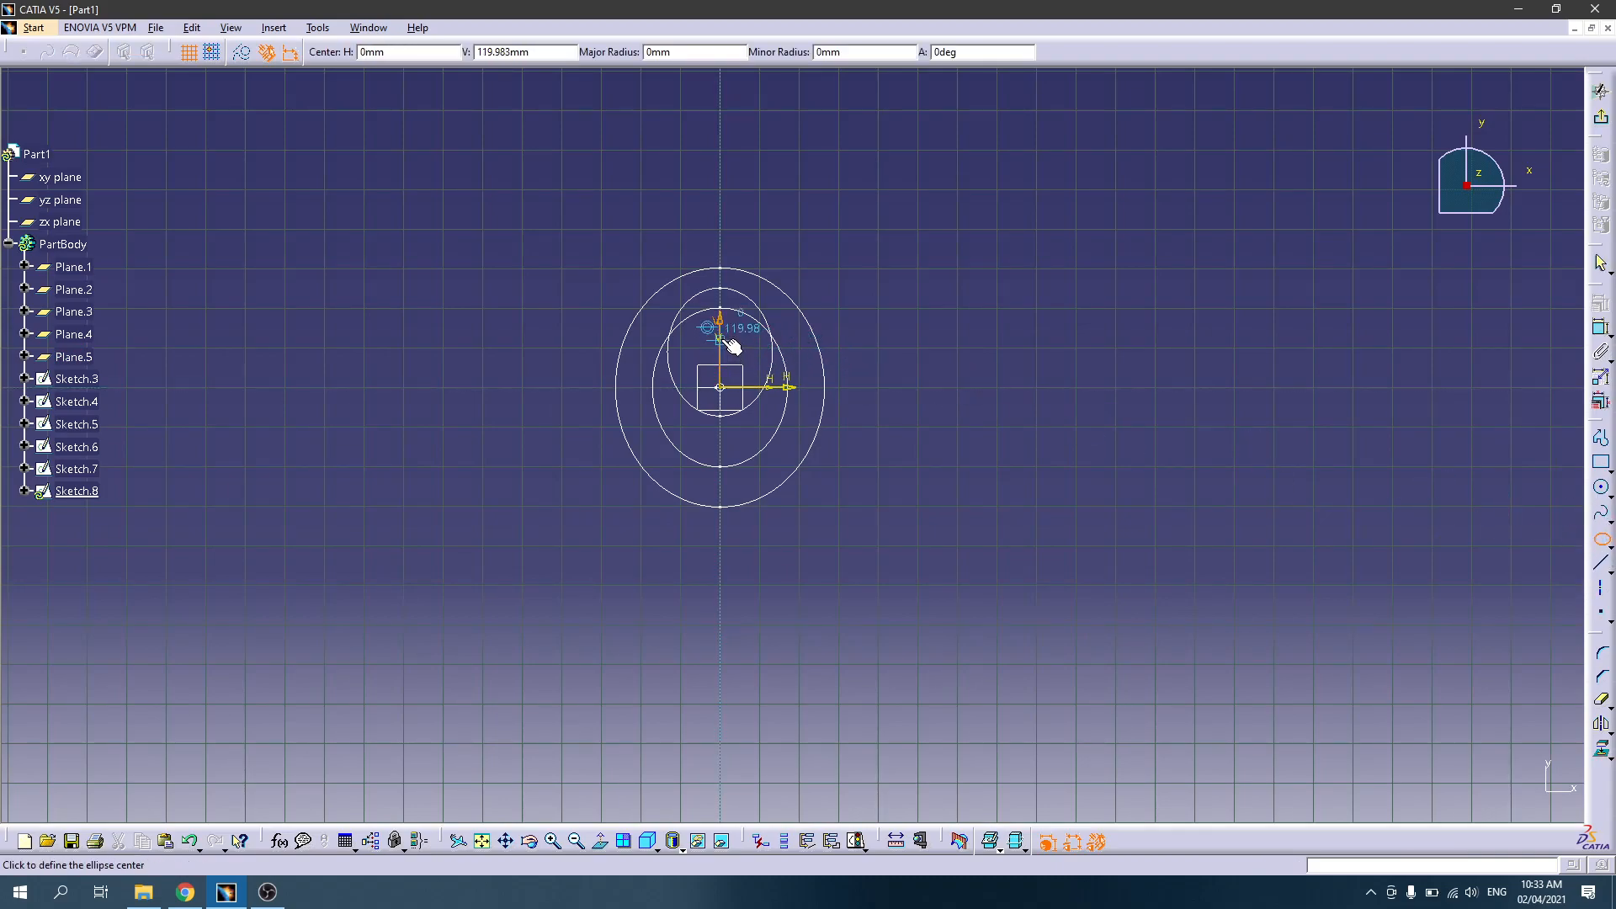
mouse_move(725, 326)
middle_mouse_down("ctrl")
mouse_move(707, 242)
mouse_move(914, 466)
middle_mouse_up("ctrl")
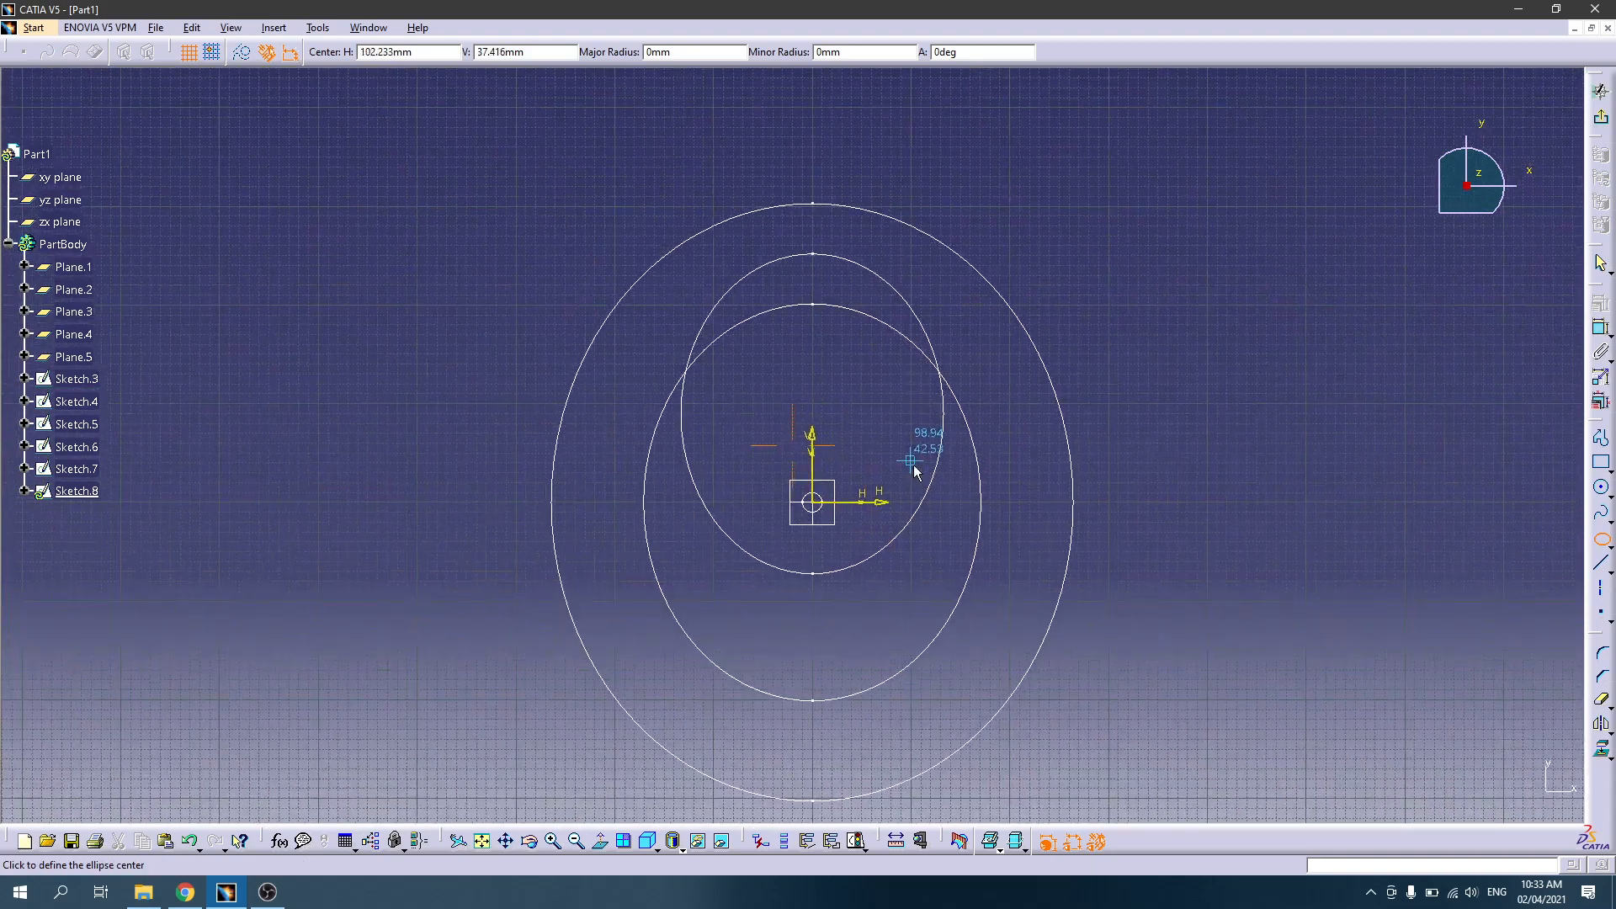
left_click(812, 357)
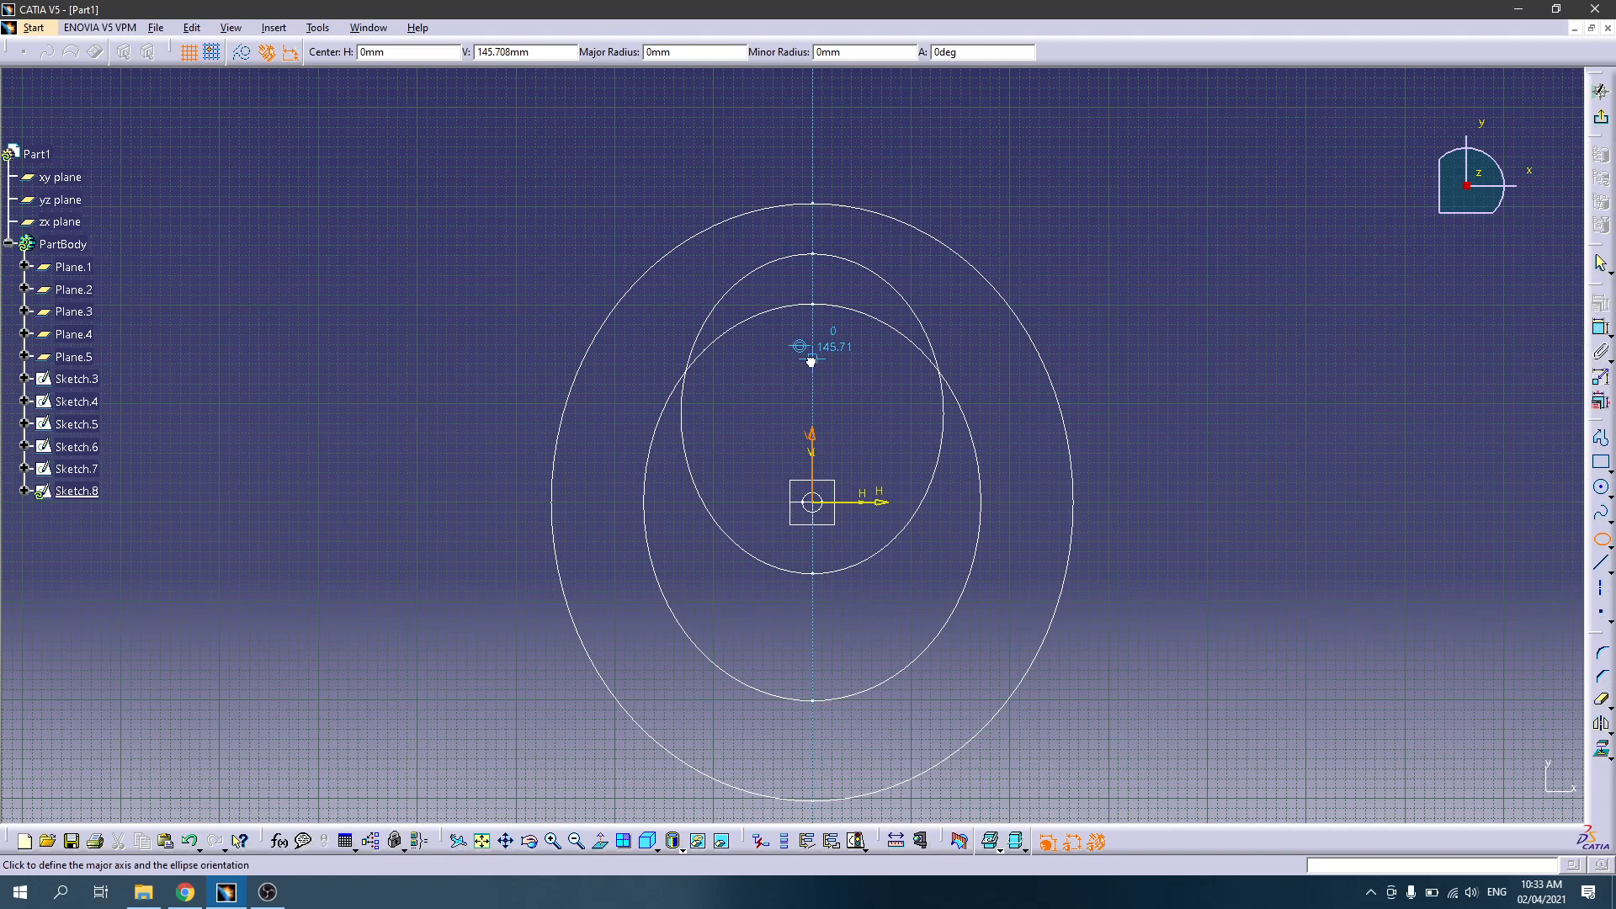
left_click(813, 275)
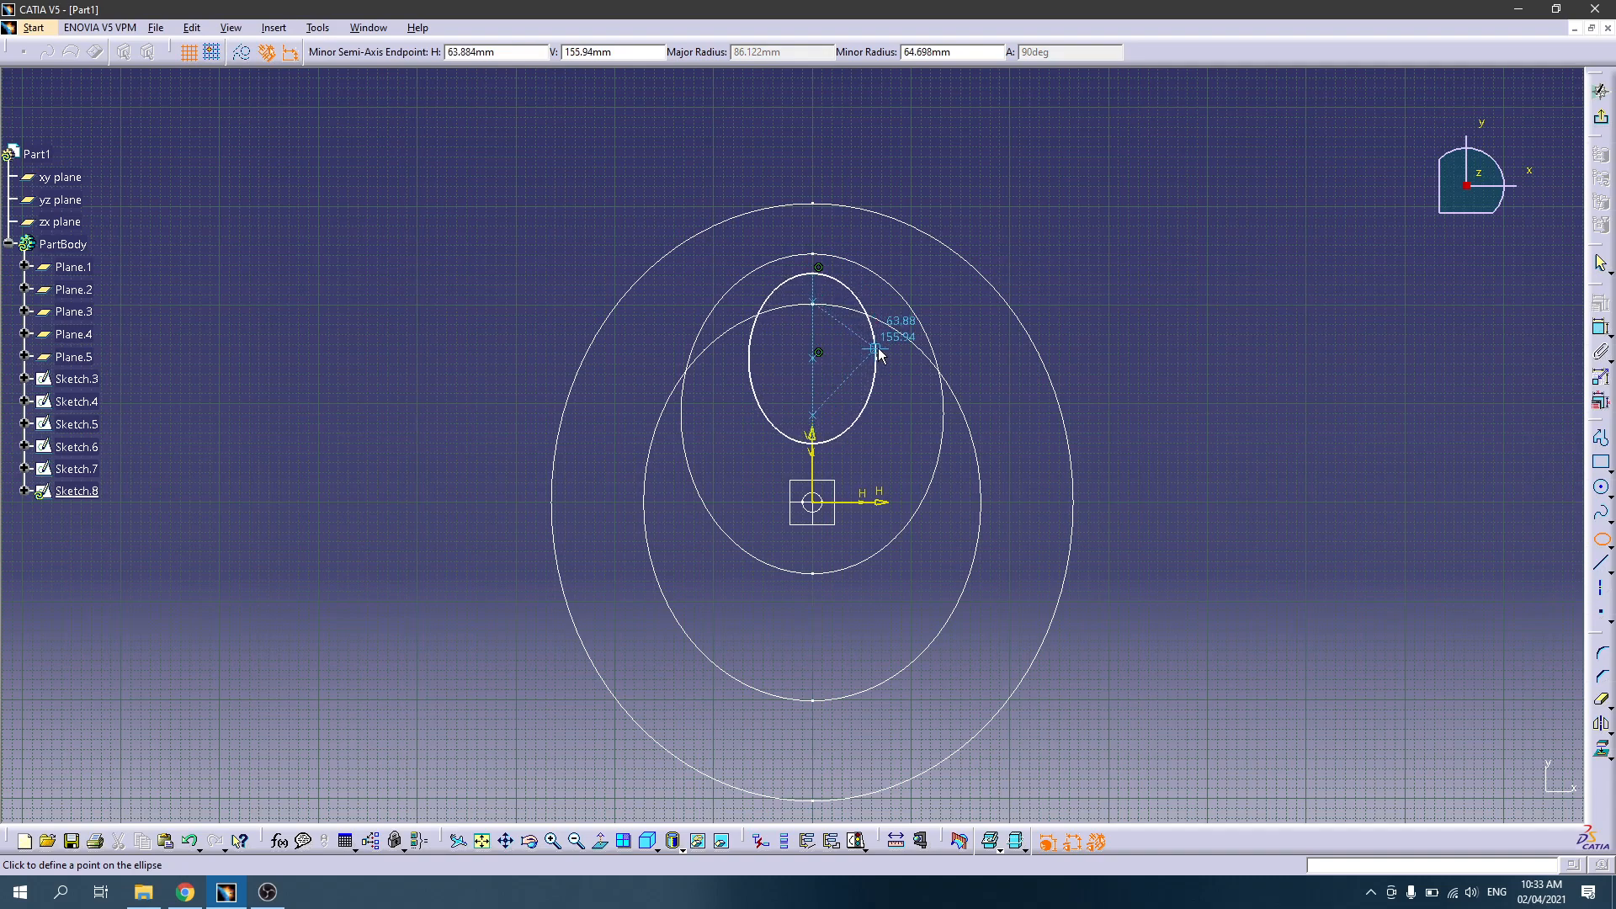
left_click(881, 353)
left_click(1210, 401)
left_click(849, 439)
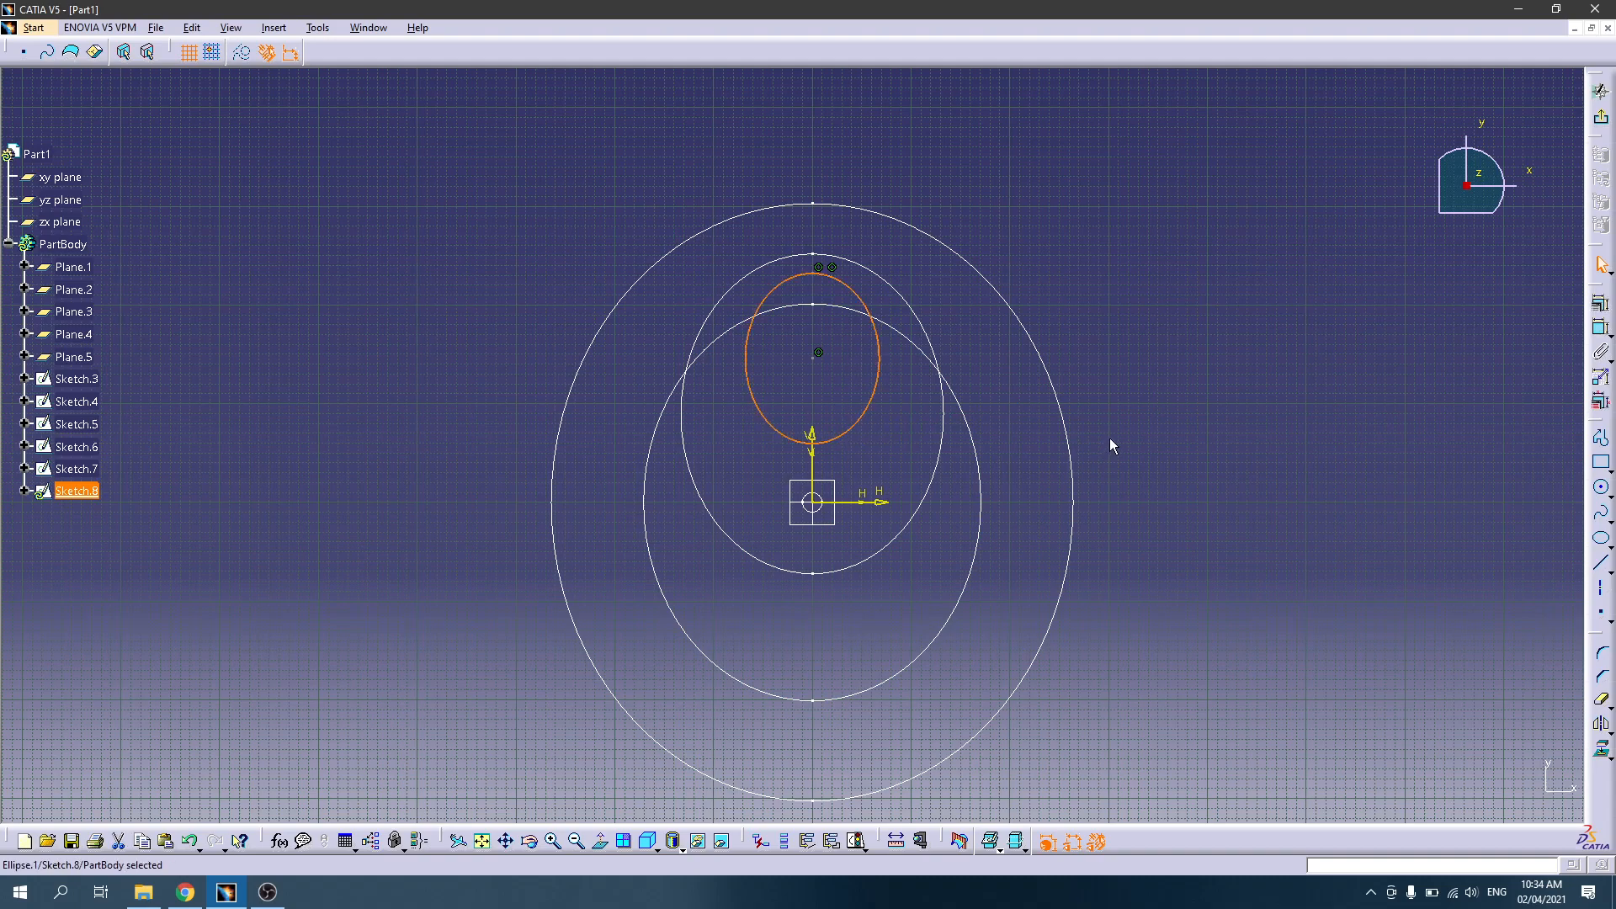
key("Delete")
Step: Sketch a small circle centred on the vertical axis above the origin, shift it slightly downward and exit the sketch
left_click(1601, 489)
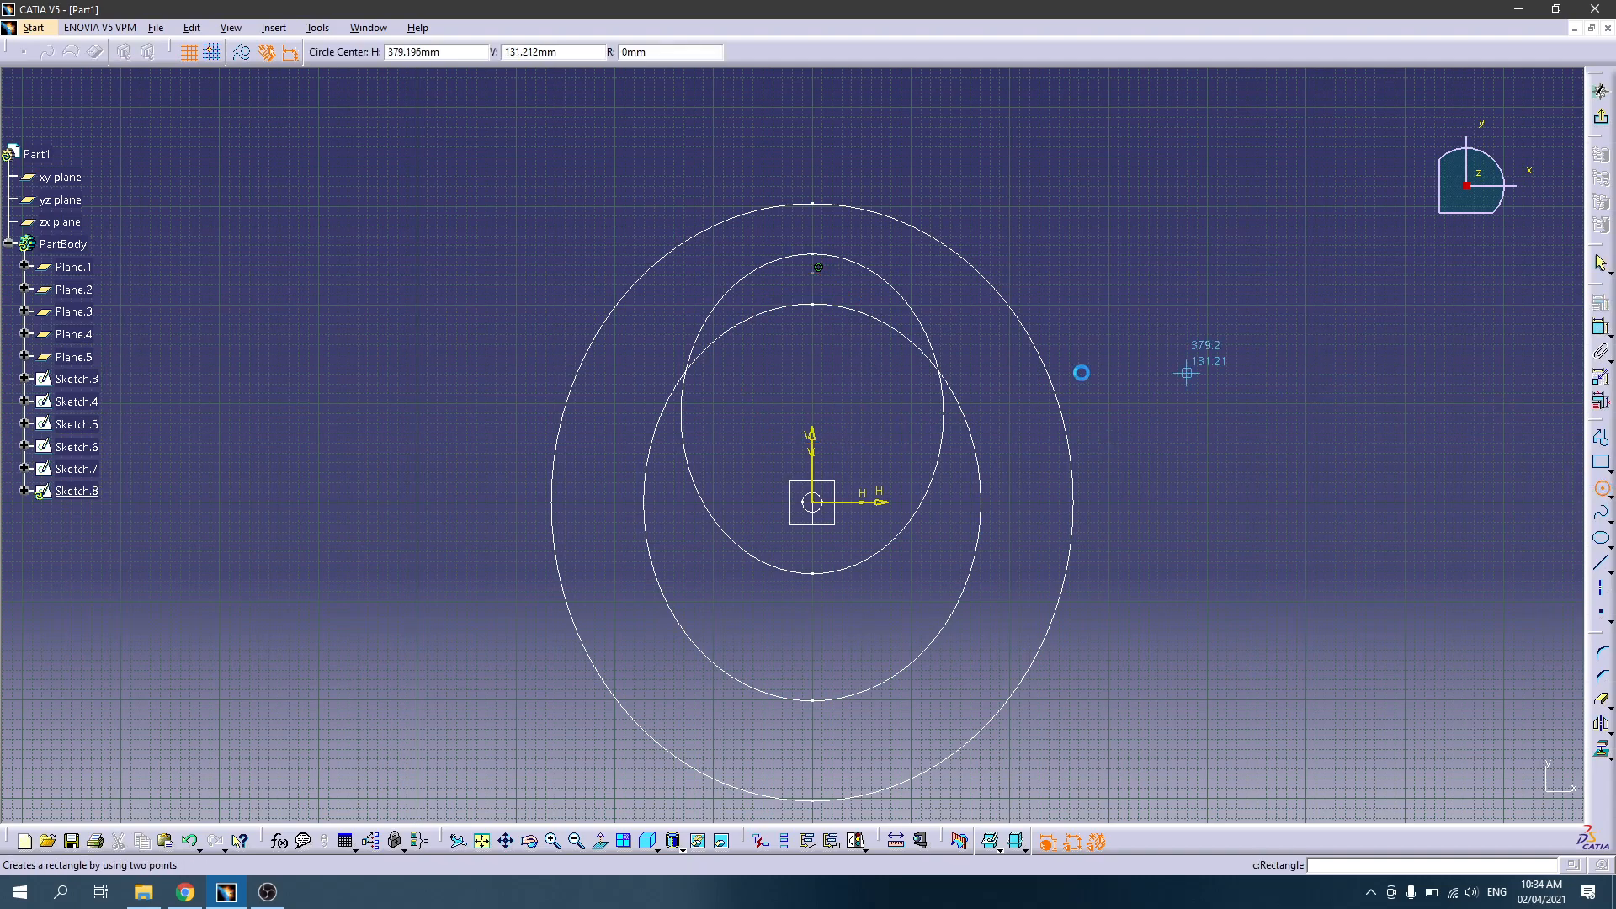
left_click(812, 286)
left_click(814, 298)
left_click(873, 292)
mouse_move(813, 286)
left_mouse_down()
mouse_move(812, 310)
mouse_move(815, 295)
left_mouse_up()
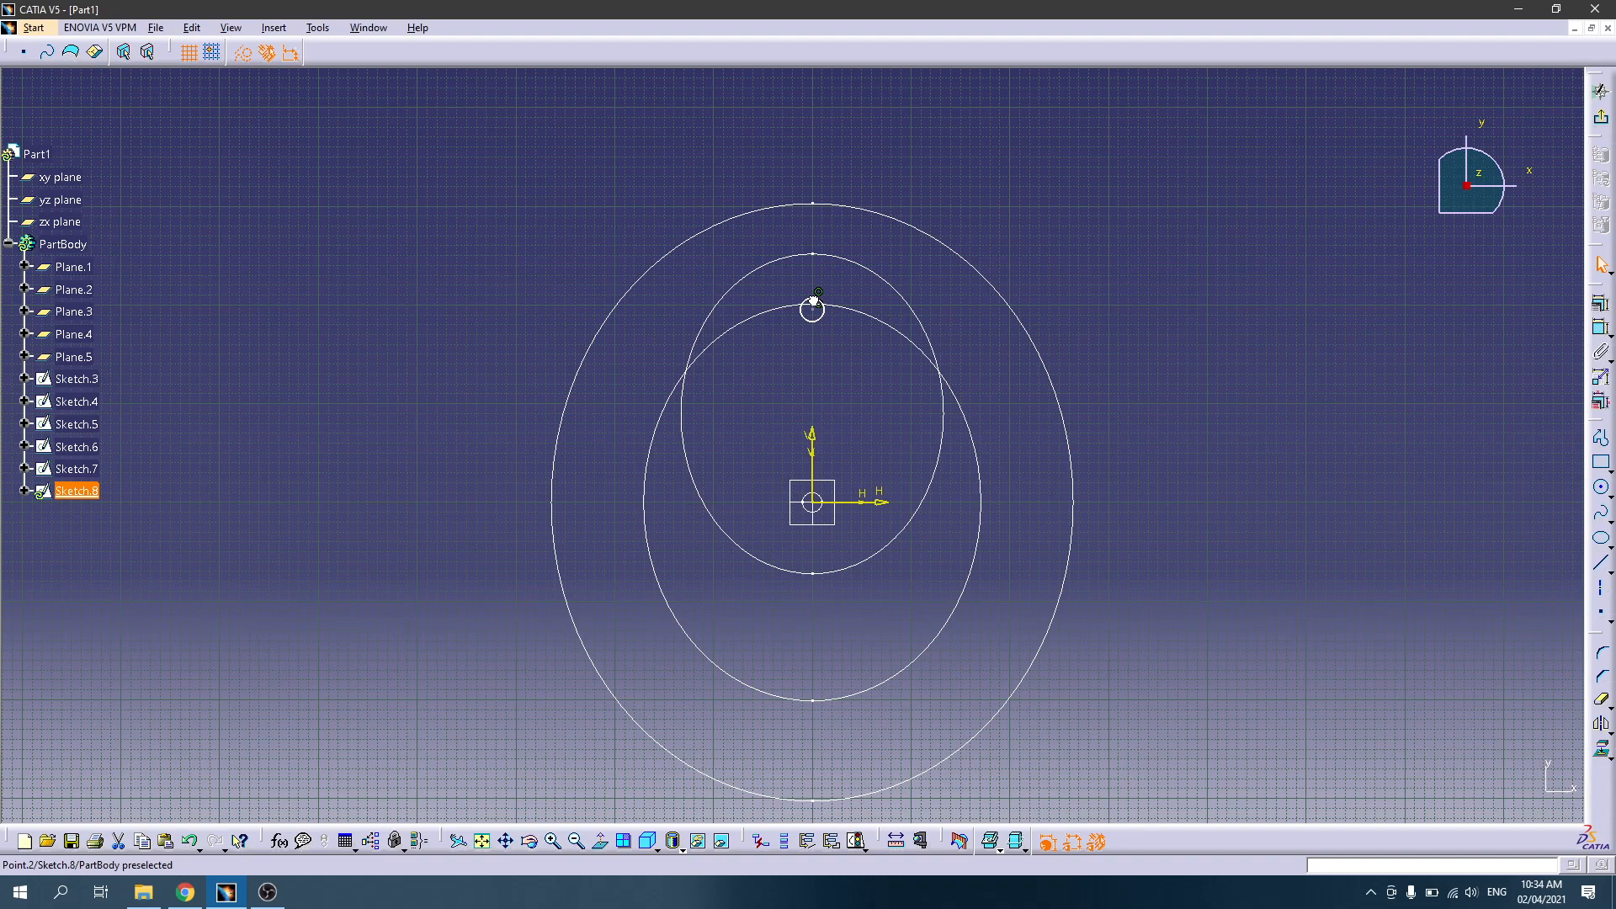
left_click(1599, 119)
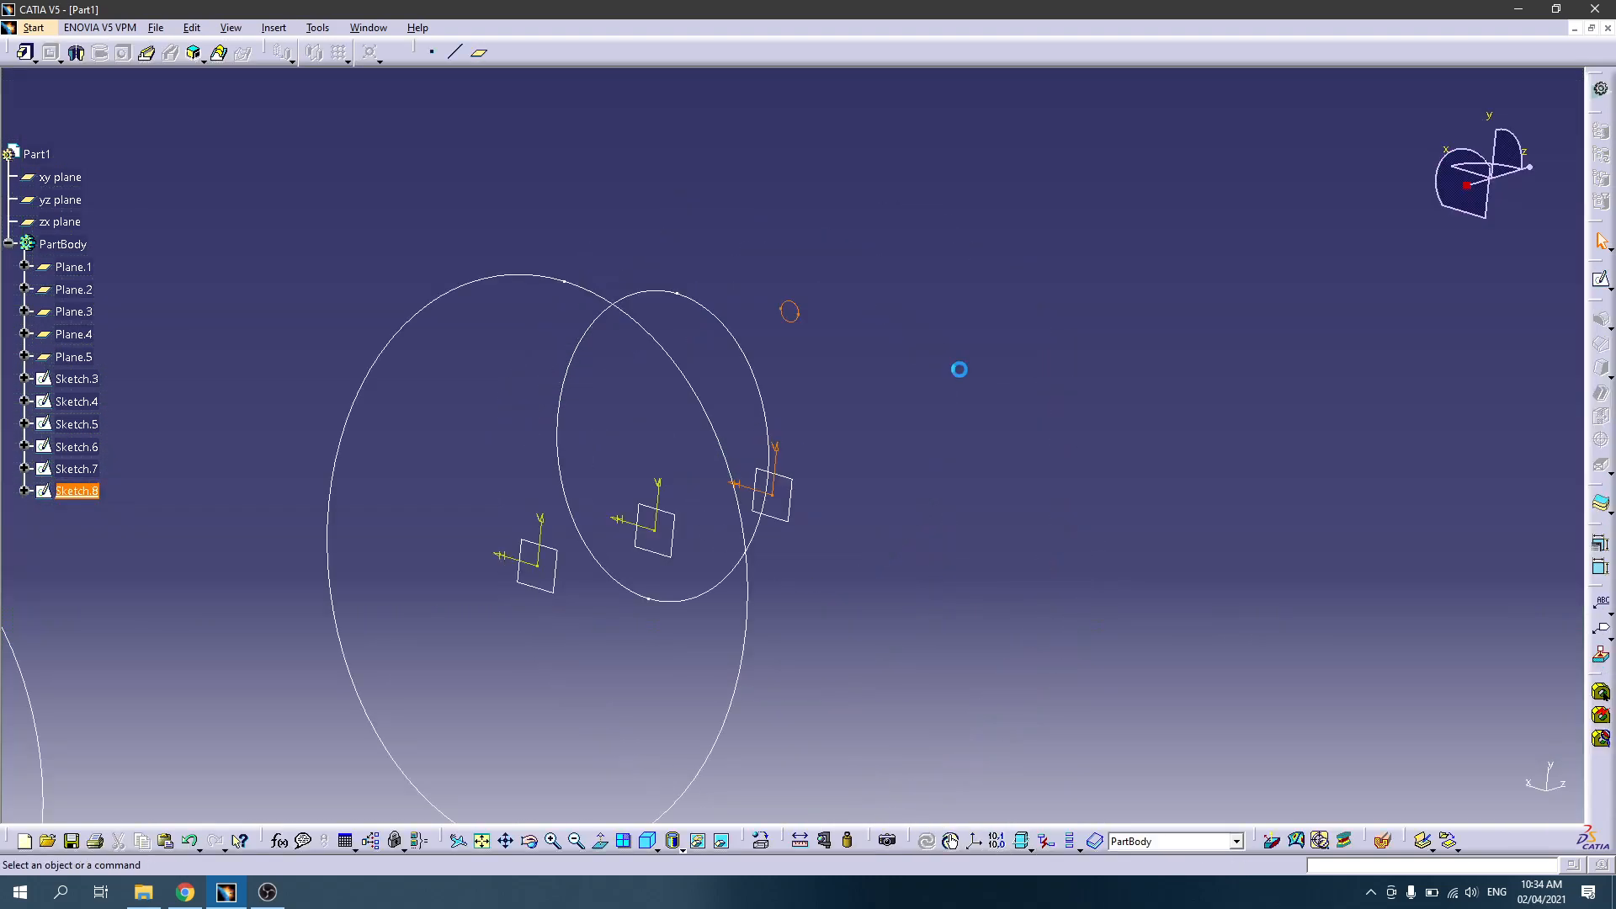
Step: Start a Multi-sections Solid through the nose circle and the ellipses on the first and second offset planes, and preview it
mouse_move(926, 331)
middle_mouse_down()
mouse_move(938, 480)
mouse_move(564, 455)
mouse_move(657, 463)
middle_mouse_up()
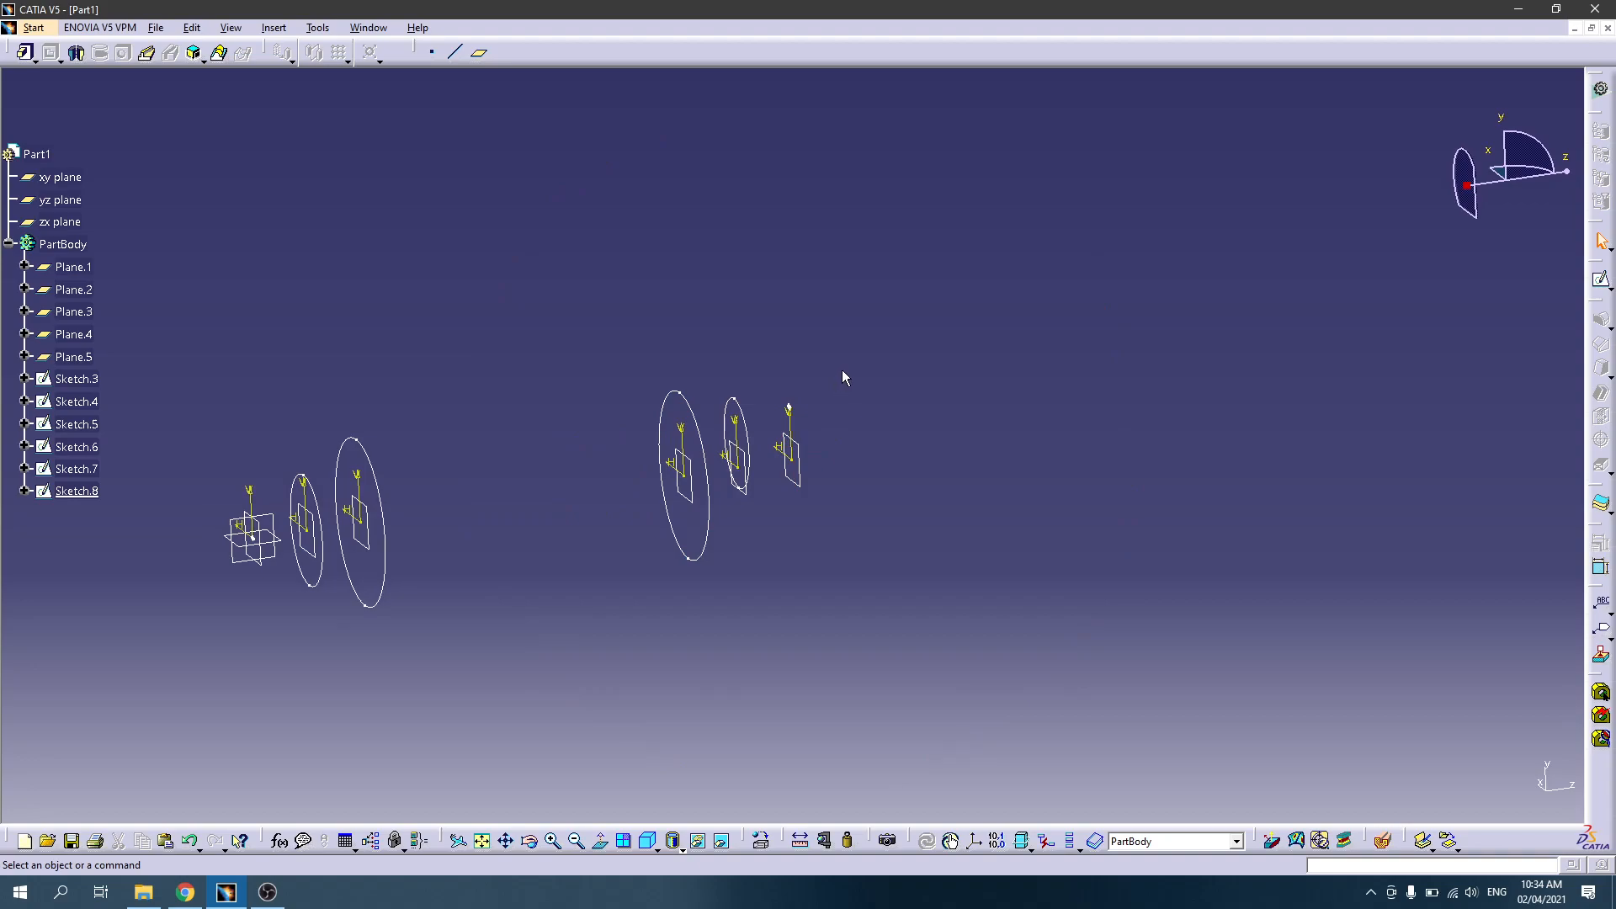
middle_click_drag(638, 526, 858, 487)
middle_click_drag(724, 573, 732, 542)
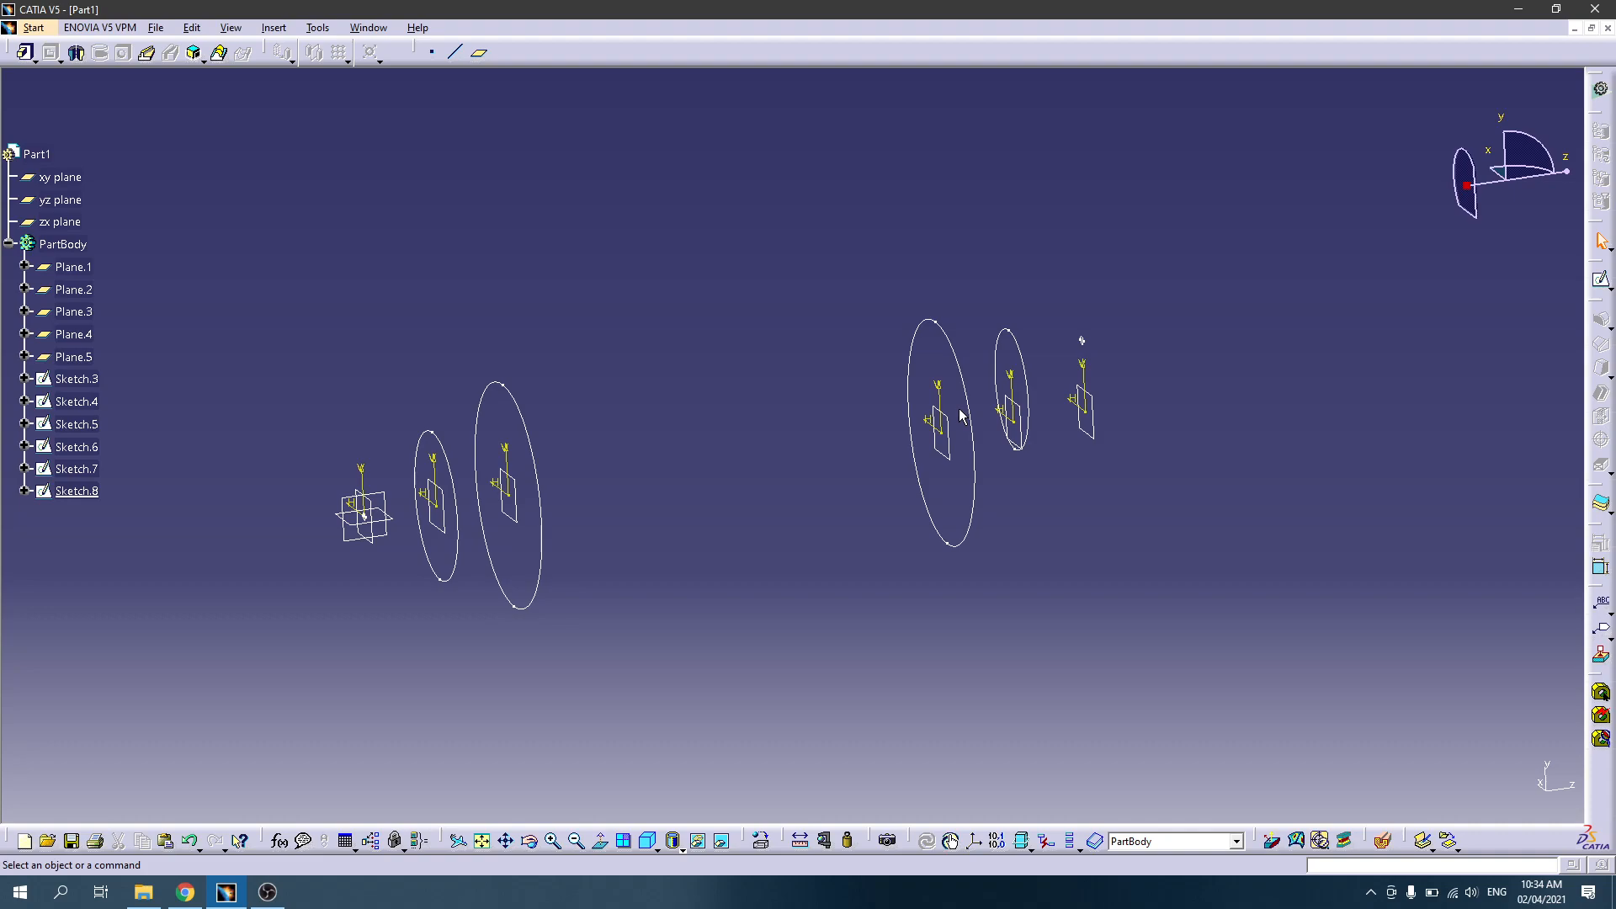
left_click(221, 57)
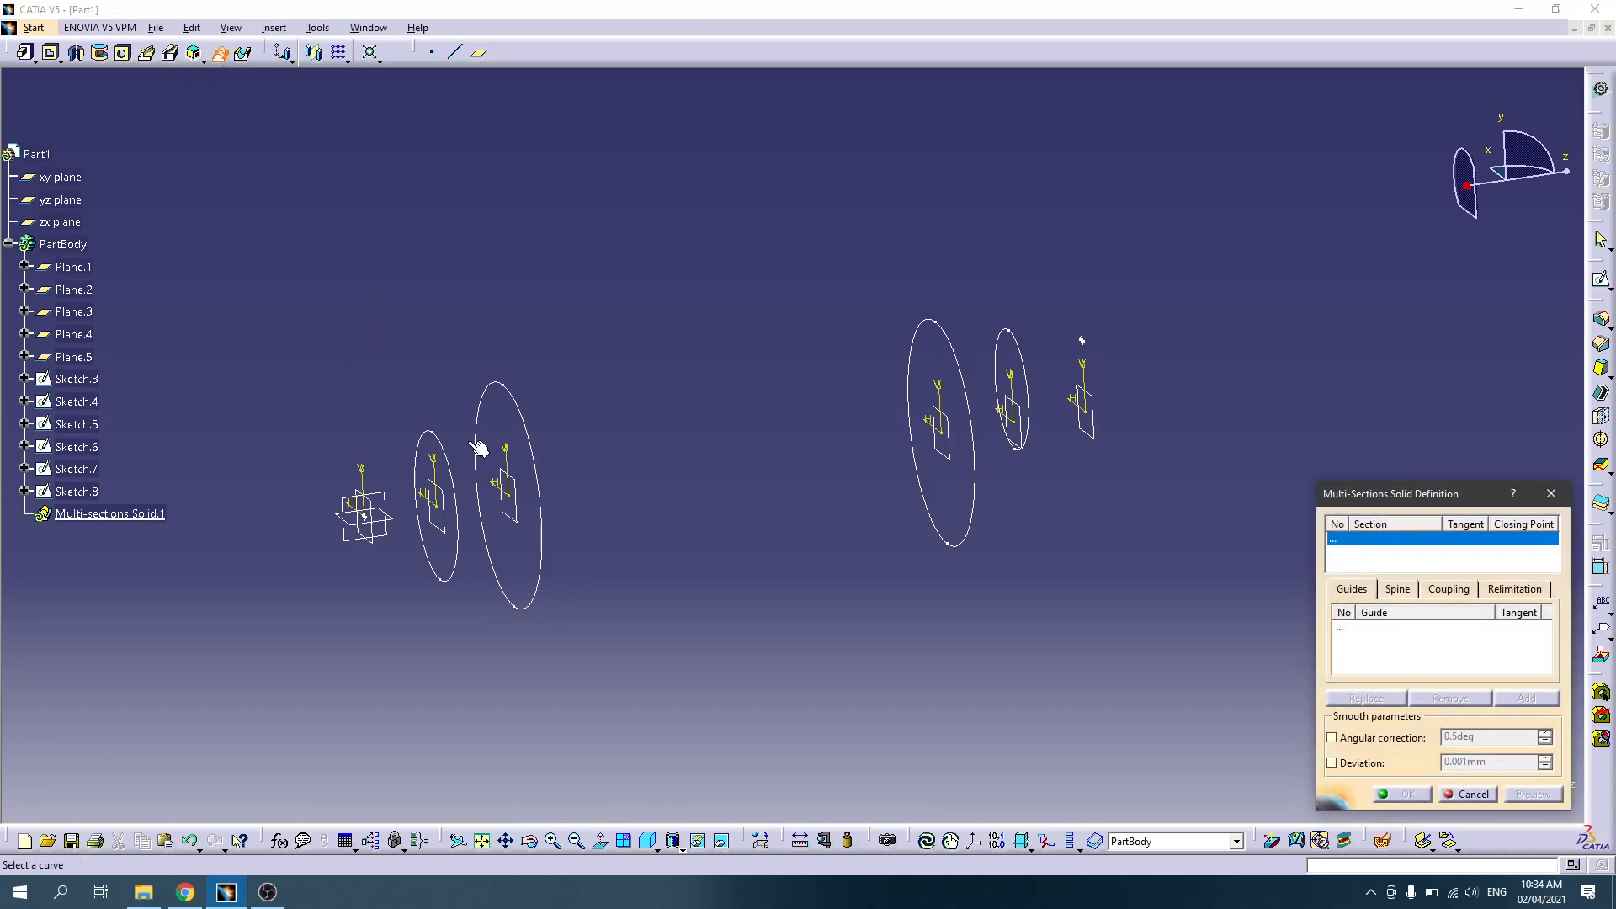
left_click(371, 518)
left_click(457, 543)
left_click(532, 461)
middle_click_drag(612, 623, 610, 500)
middle_click_drag(590, 557, 923, 436)
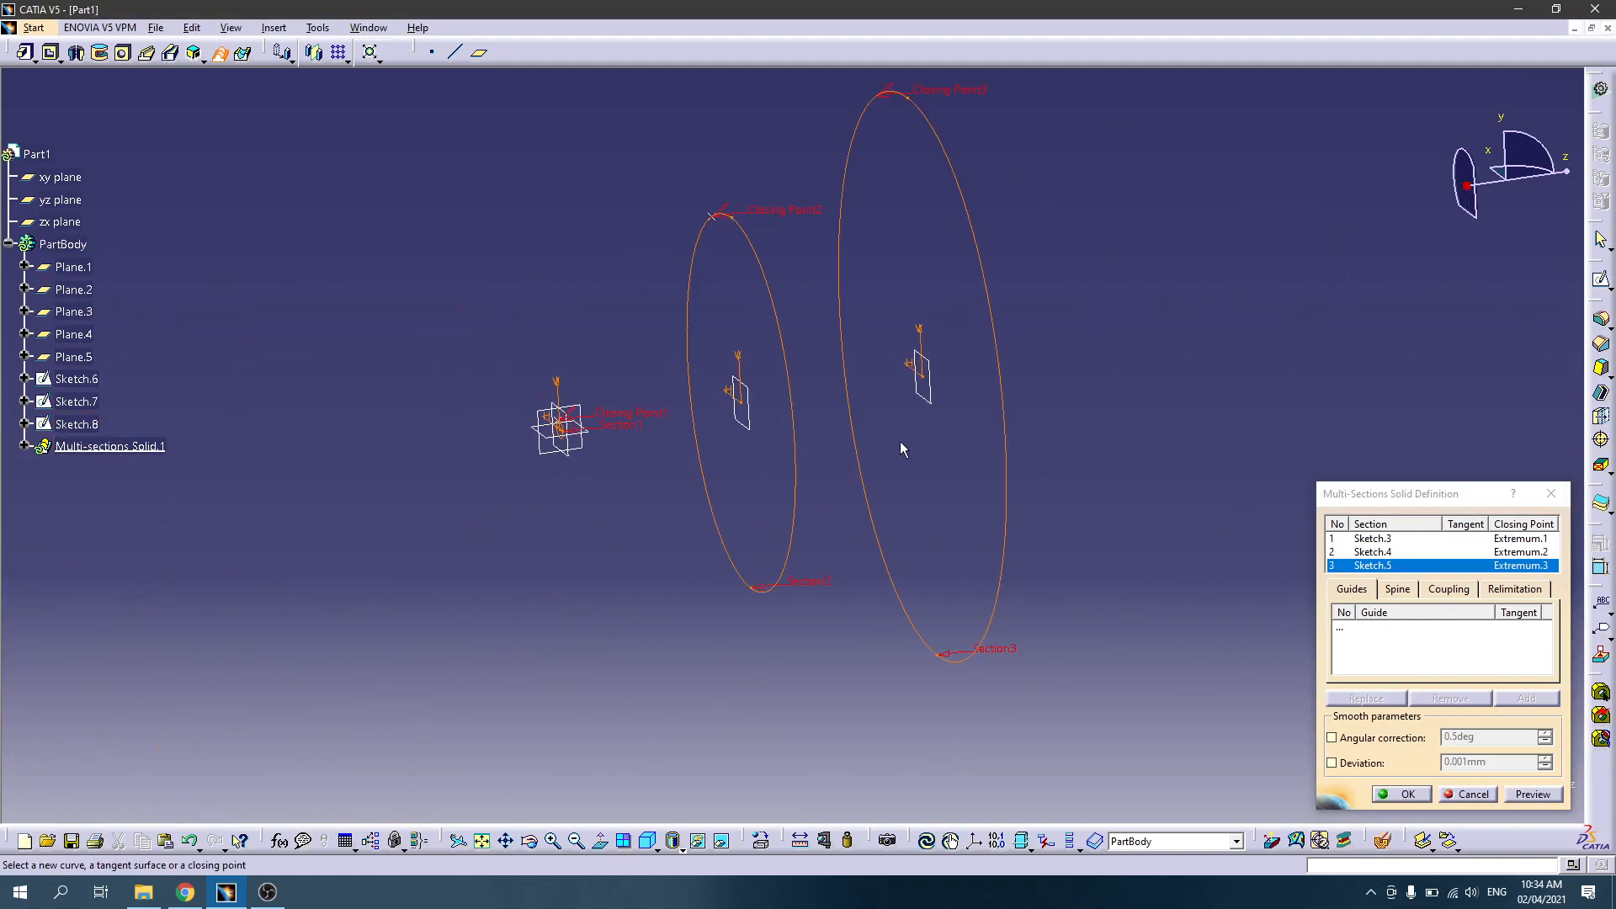
middle_click_drag(625, 542, 655, 589)
left_click(1534, 794)
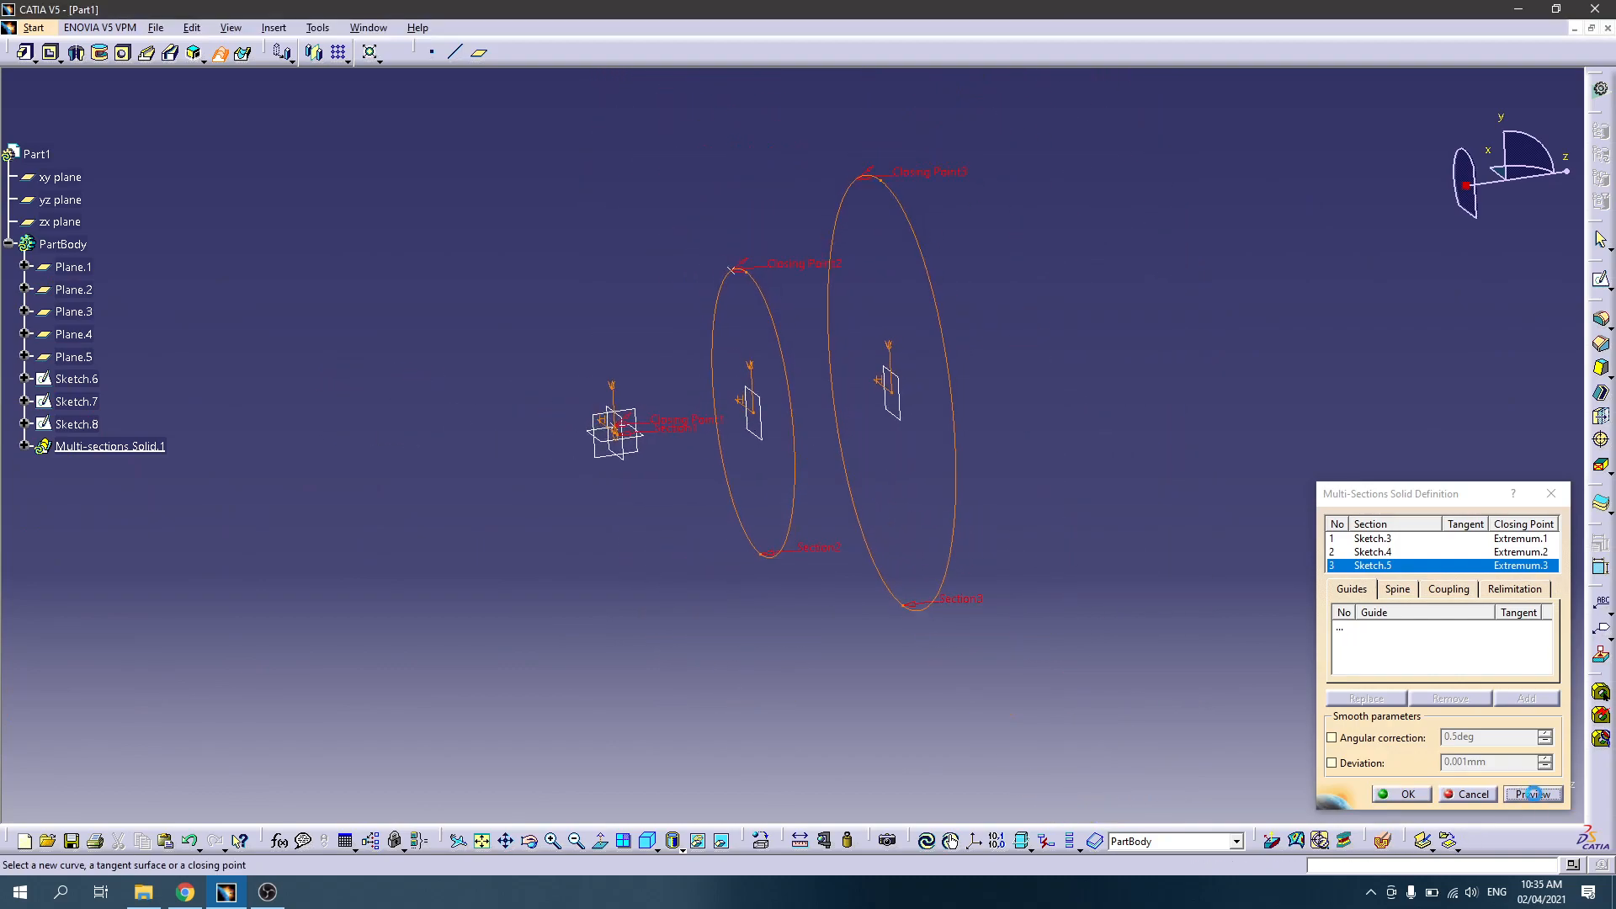
Step: Add the ellipses on the third and fourth offset planes and the small tail circle as loft sections, and create the multi-sections solid
mouse_move(989, 502)
middle_mouse_down()
mouse_move(885, 482)
mouse_move(870, 458)
mouse_move(949, 461)
mouse_move(963, 527)
mouse_move(1273, 551)
middle_mouse_up()
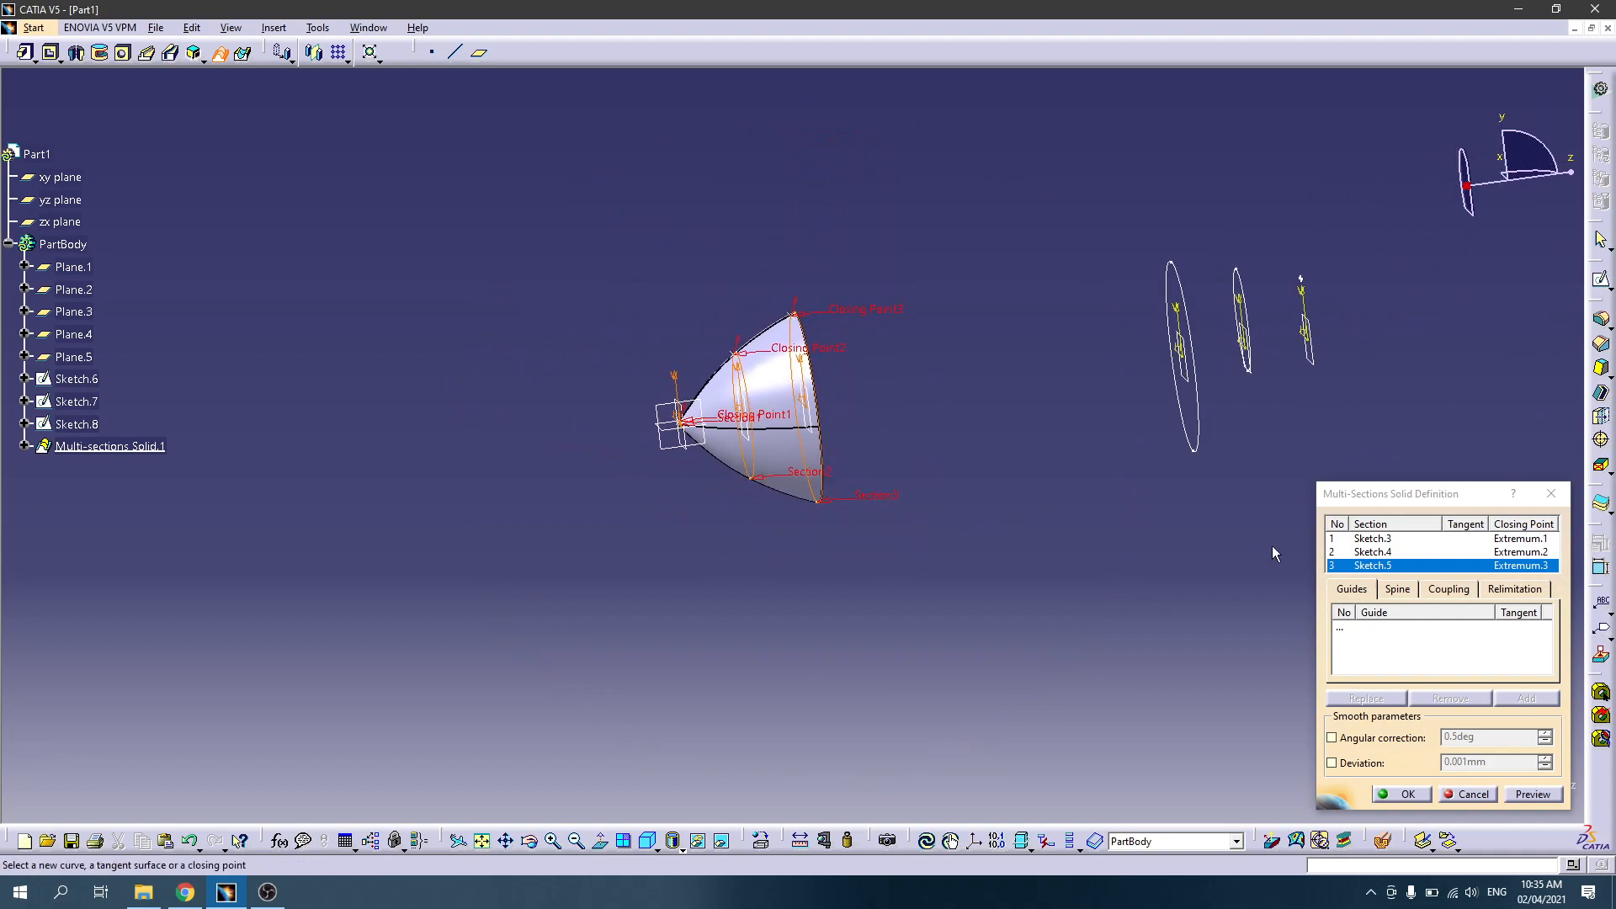
left_click(1195, 427)
left_click(1513, 795)
mouse_move(836, 511)
middle_mouse_down()
mouse_move(1111, 477)
mouse_move(817, 490)
mouse_move(1129, 328)
middle_mouse_up()
left_click(1217, 261)
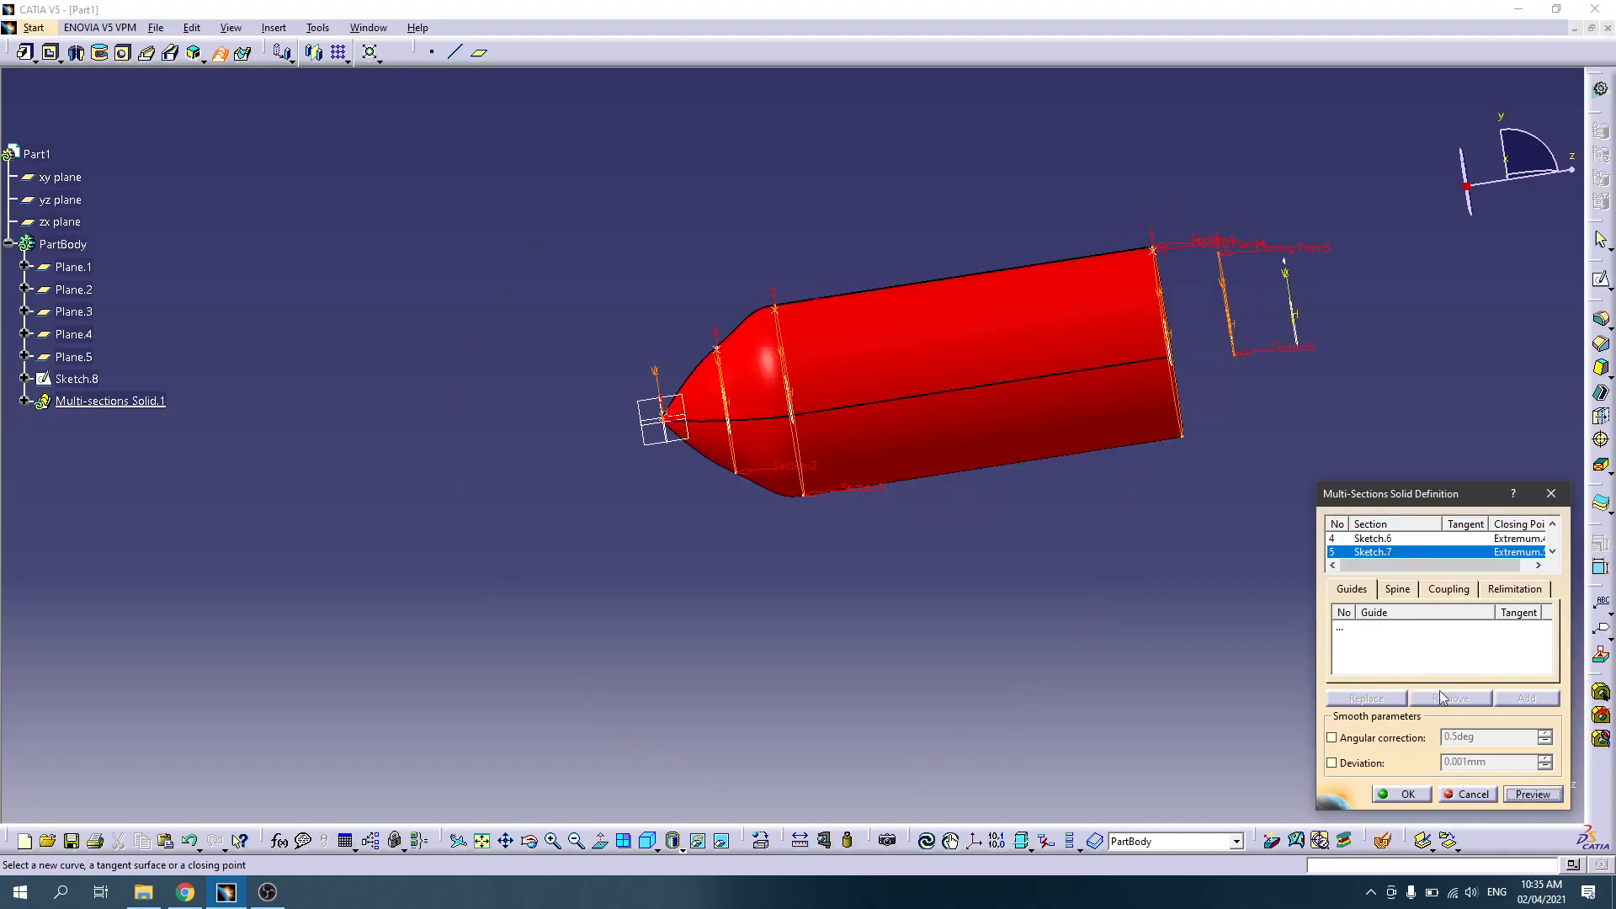
left_click(1528, 795)
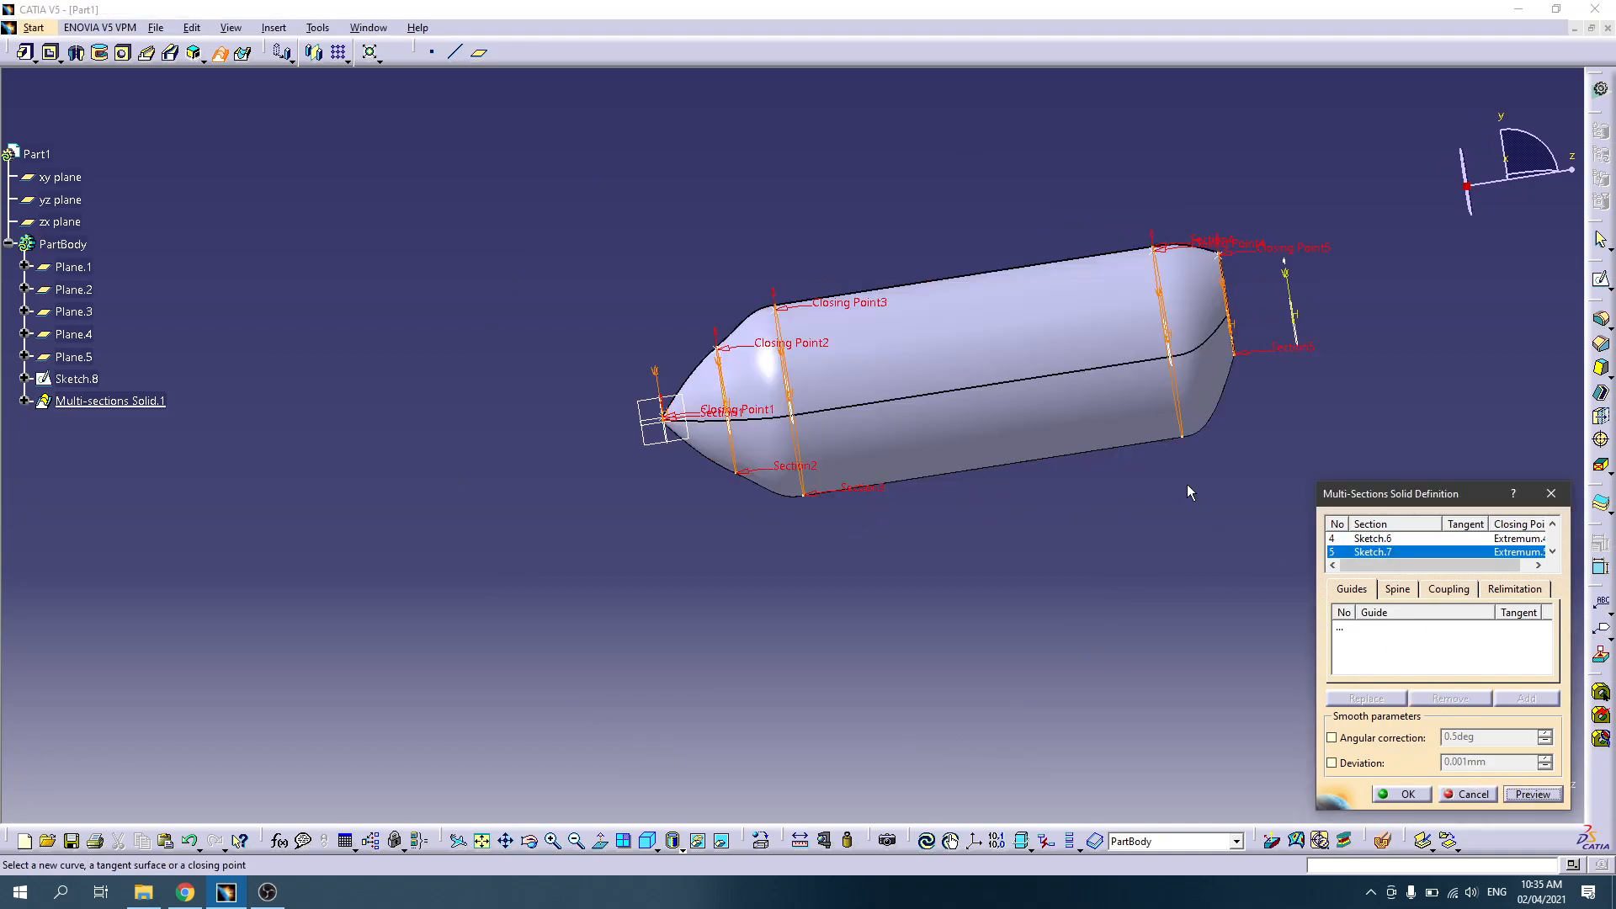
left_click(1286, 271)
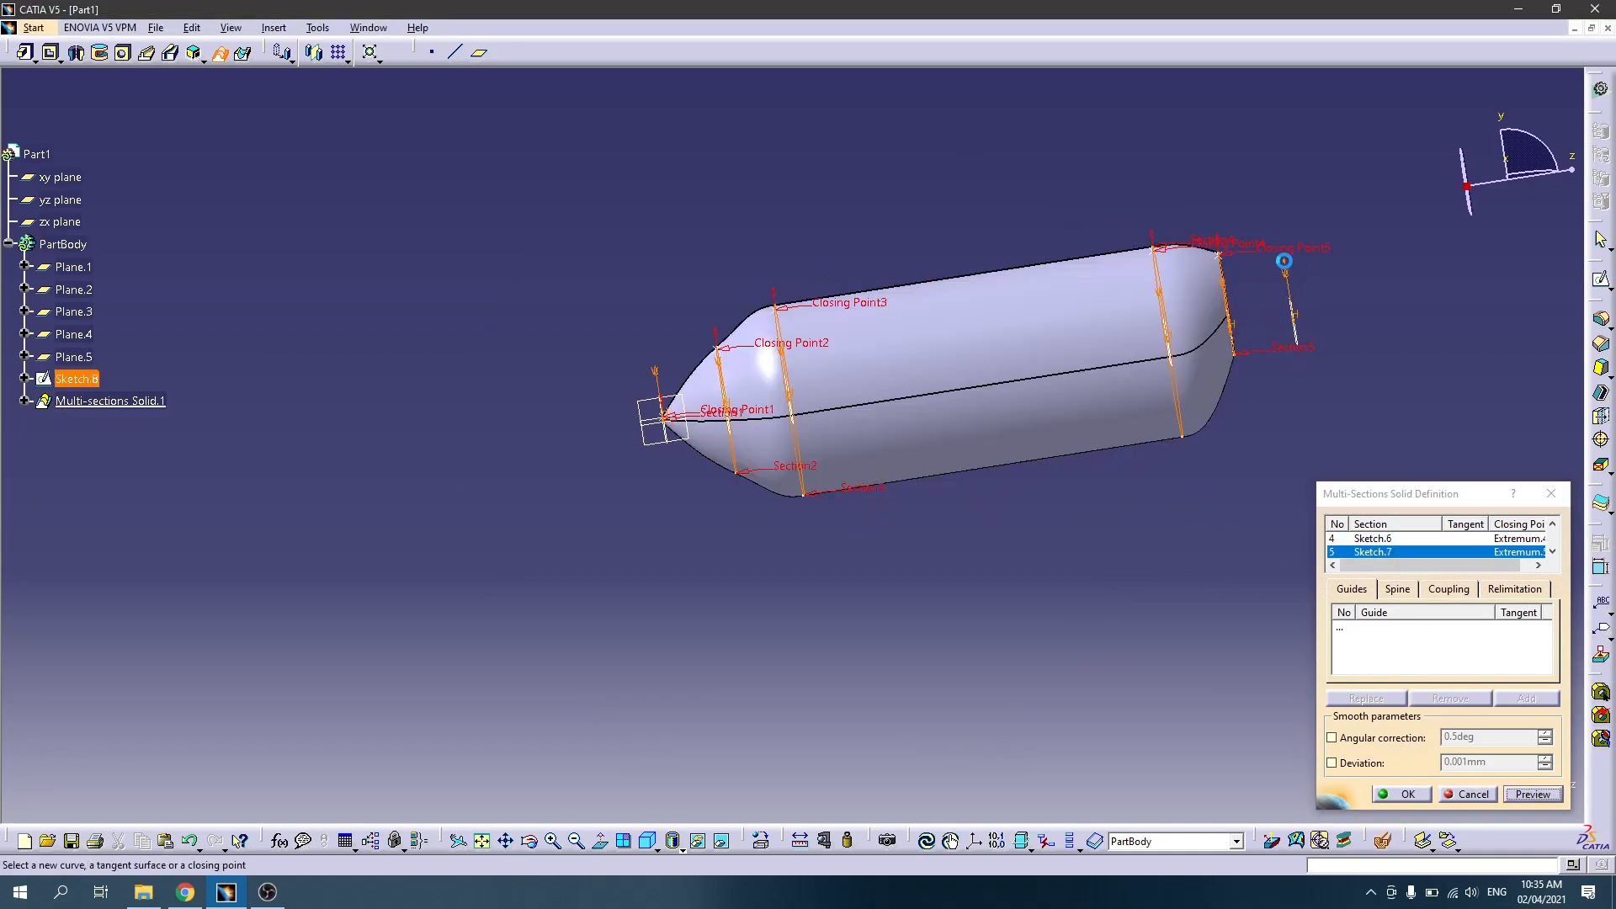
left_click(1530, 796)
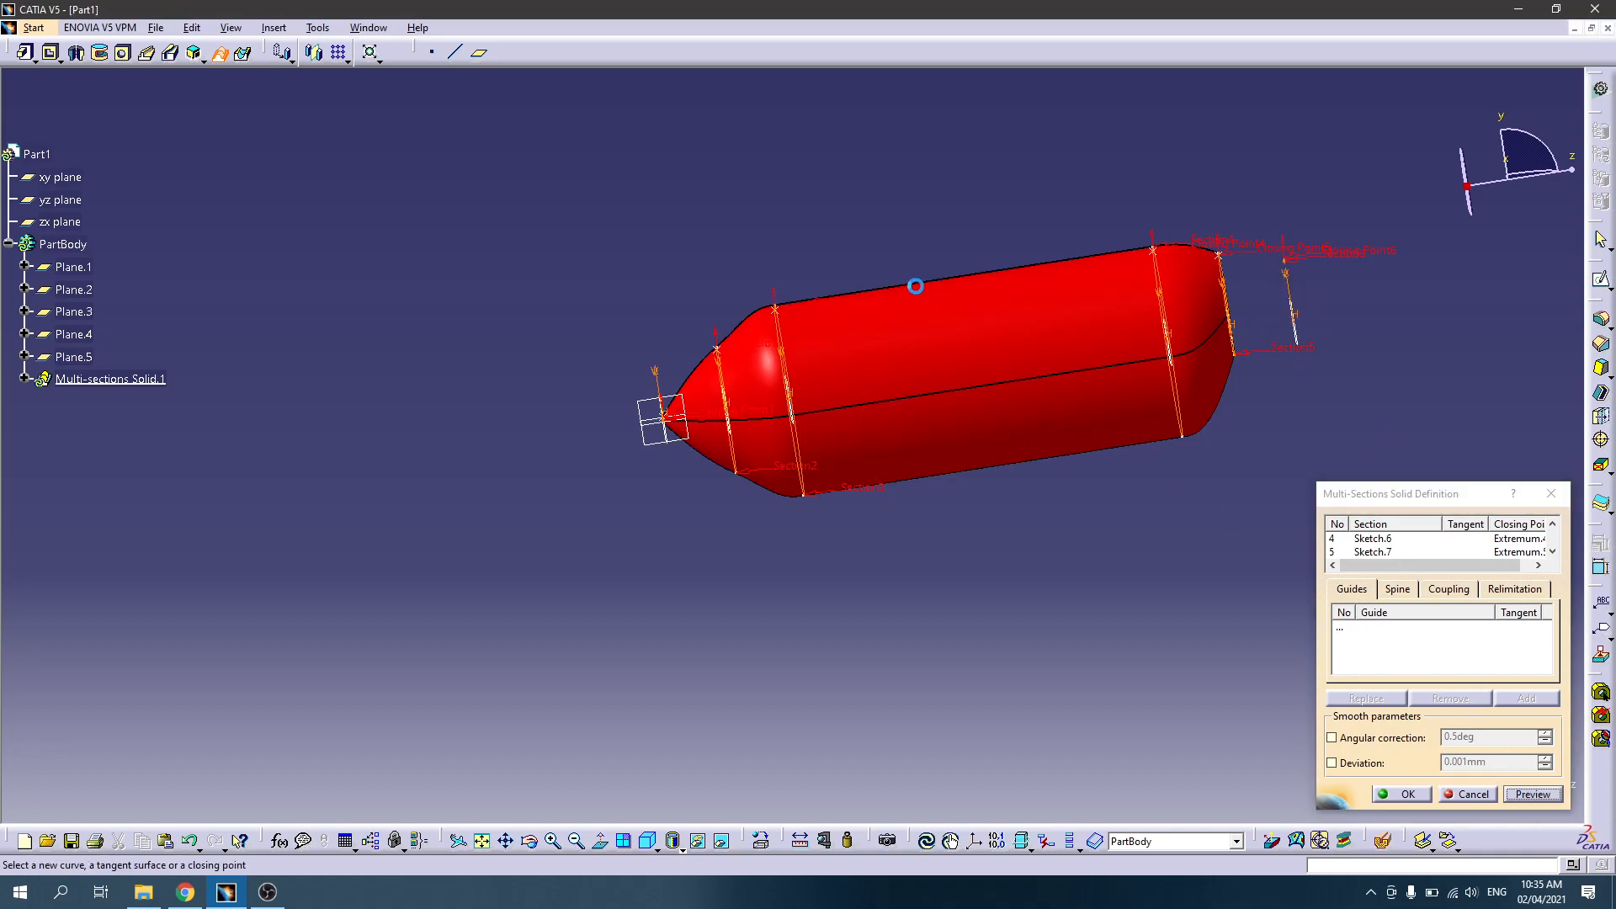
middle_click_drag(745, 229, 708, 246)
left_click(1419, 796)
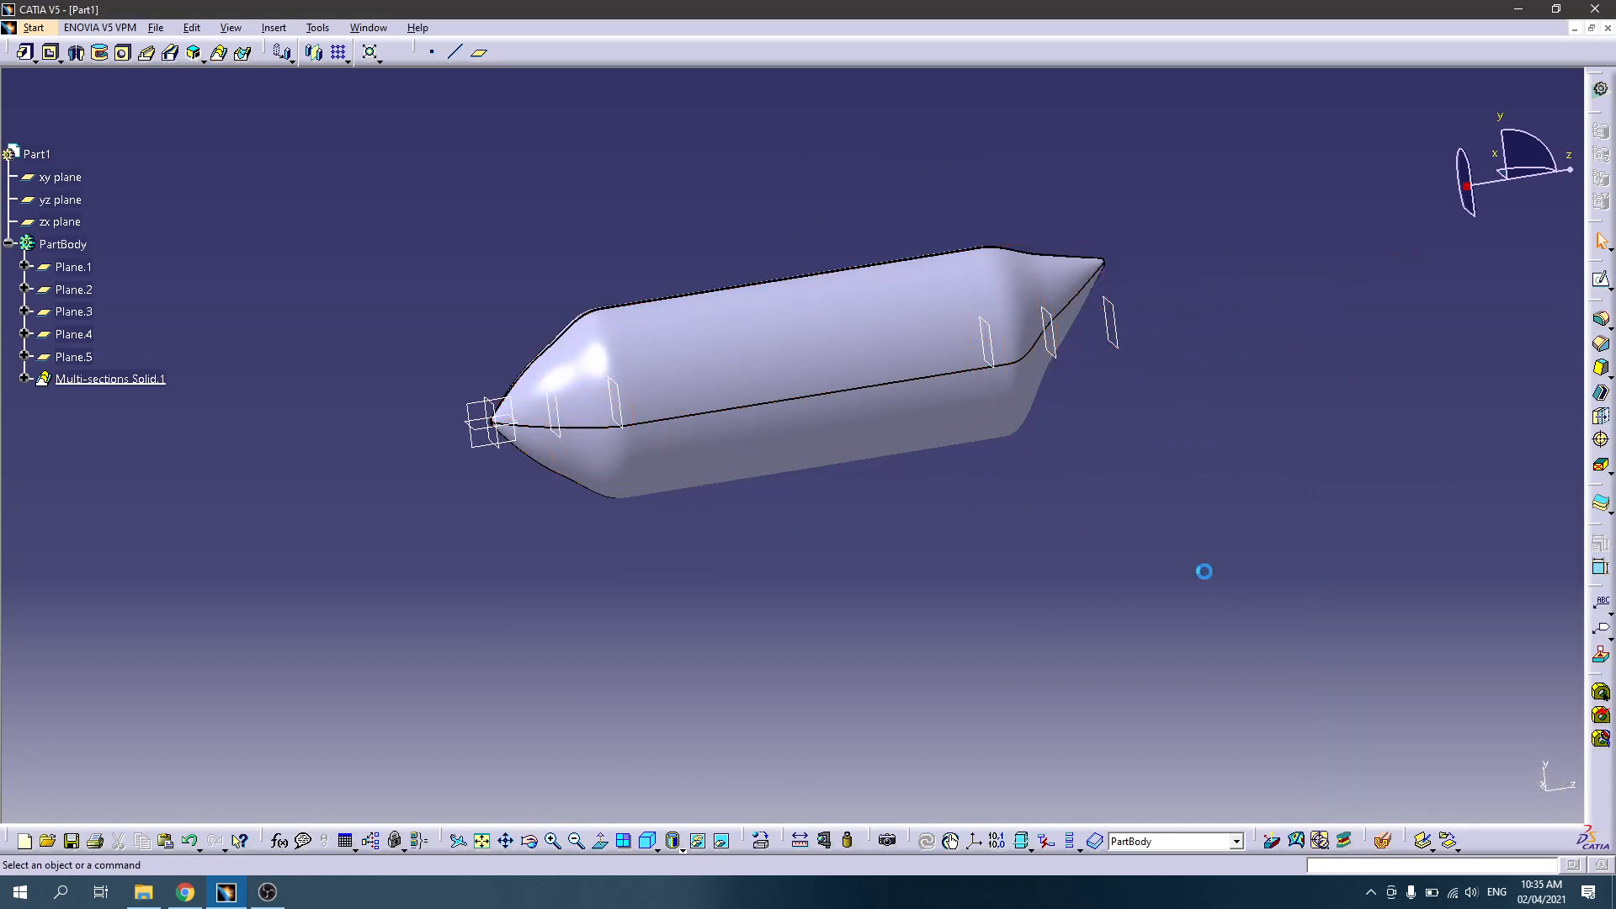
Step: Set the fourth plane's offset from Plane.3 to 400 mm and the fifth plane's offset from Plane.4 to 300 mm
double_click(1061, 352)
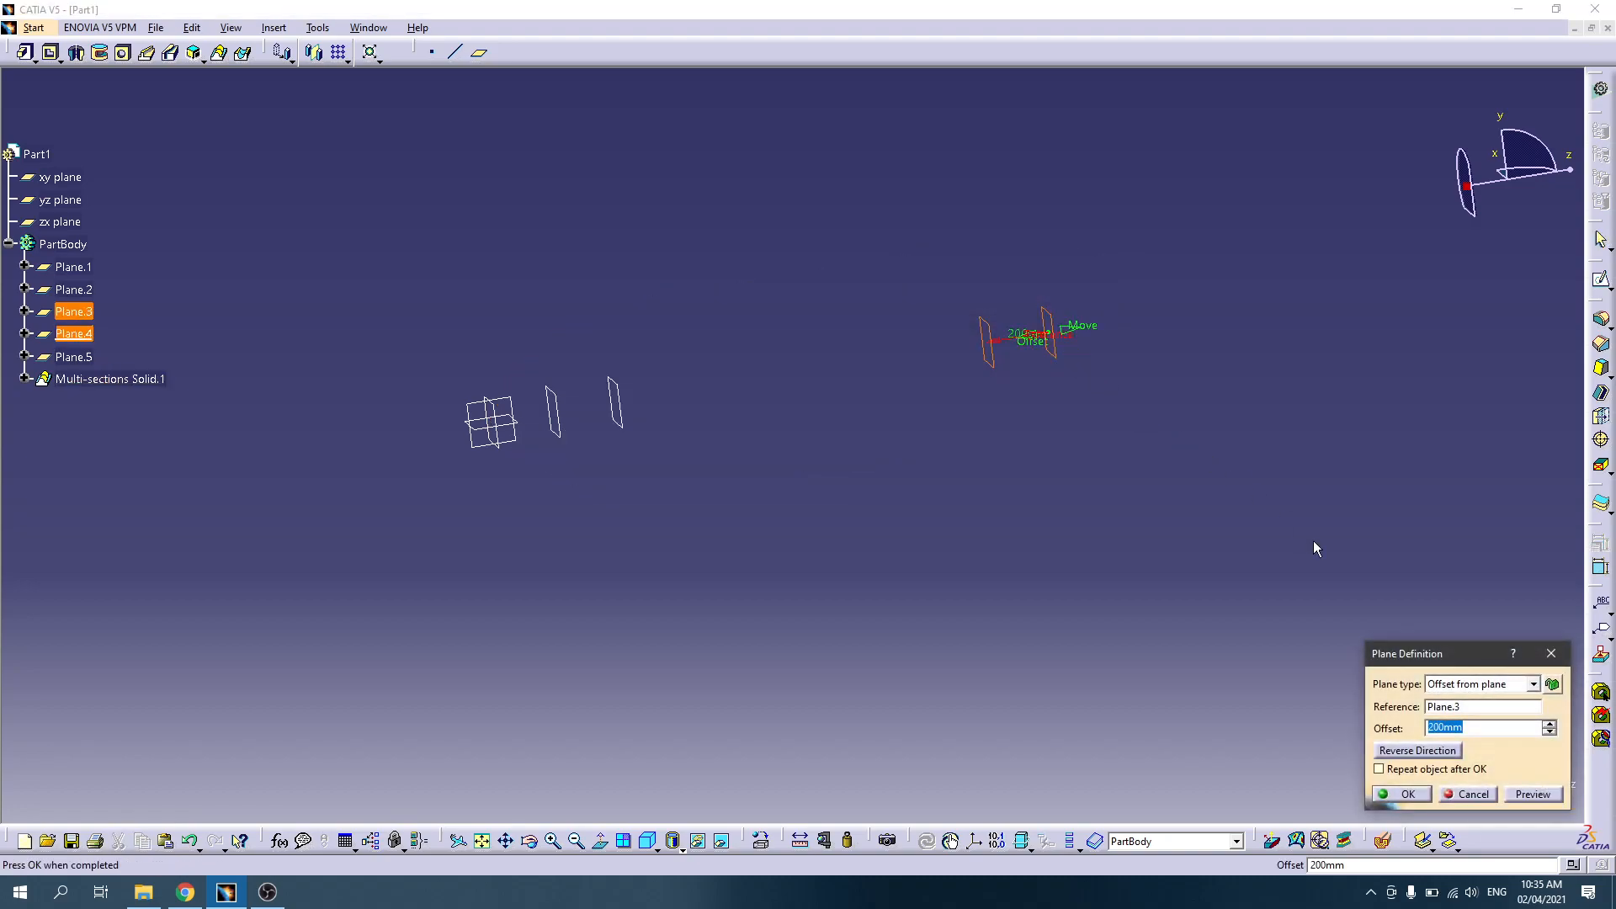
type("400")
key("Return")
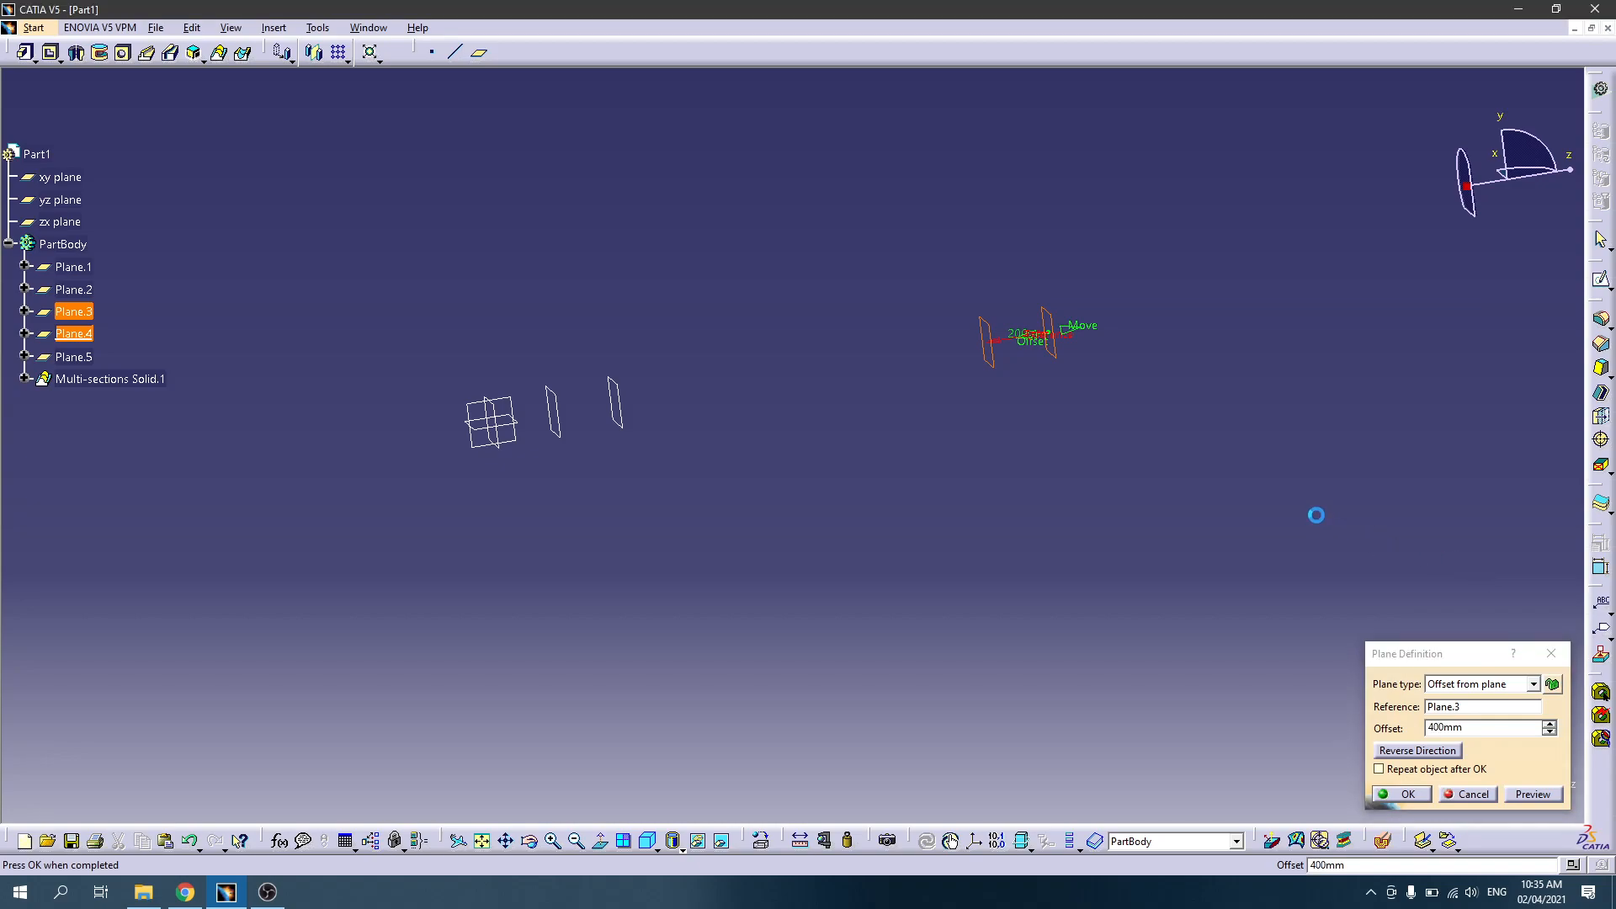
double_click(1178, 338)
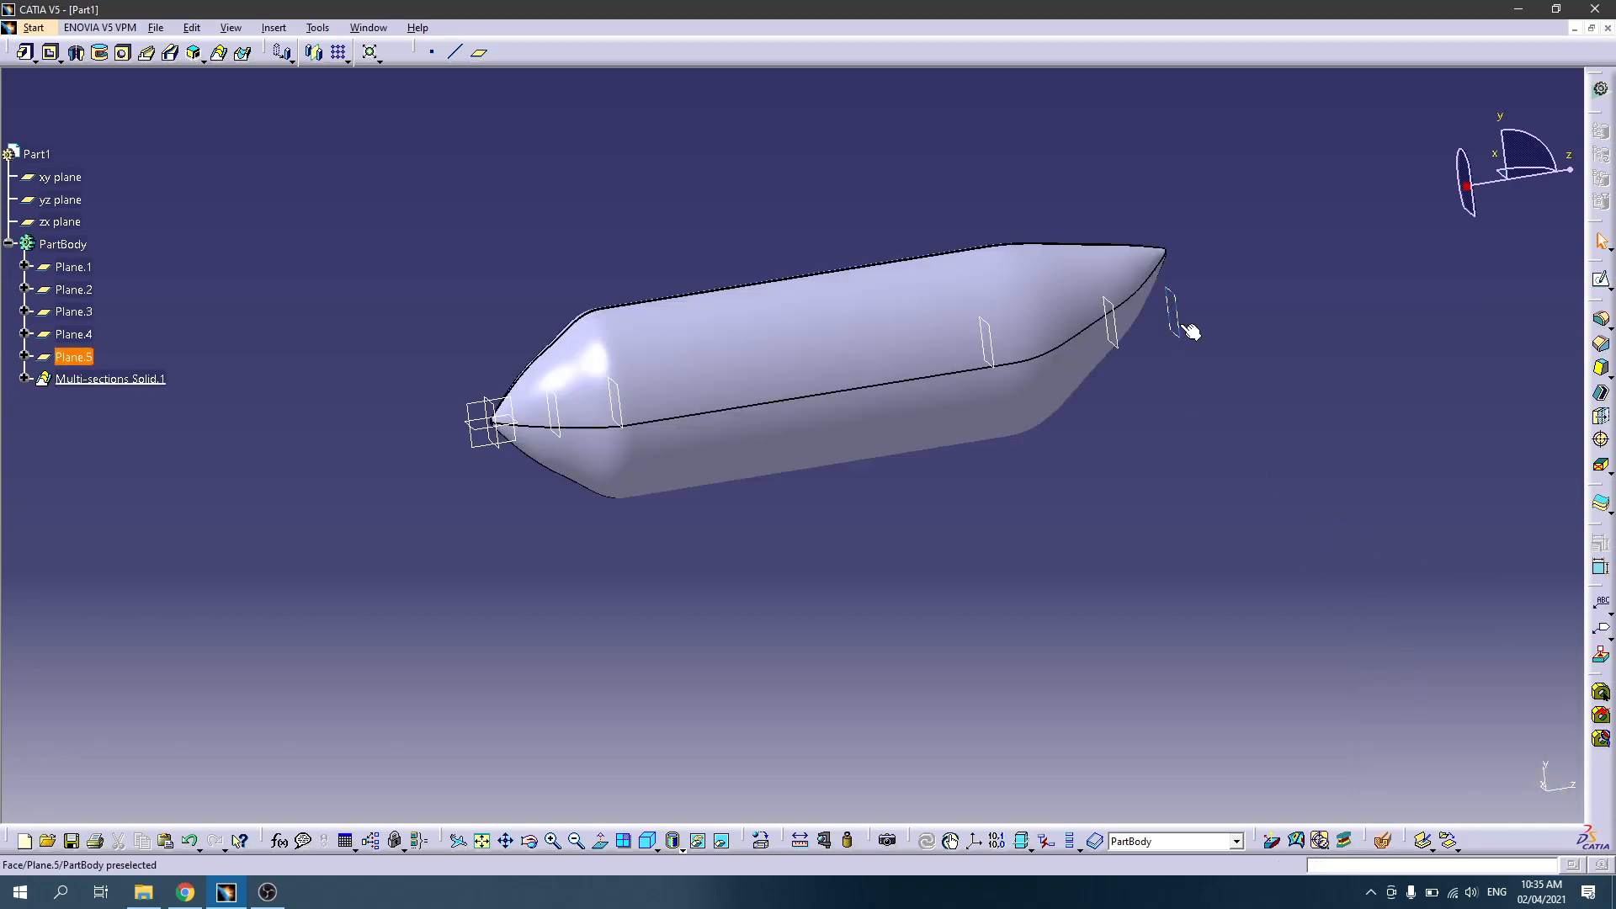
type("300mm")
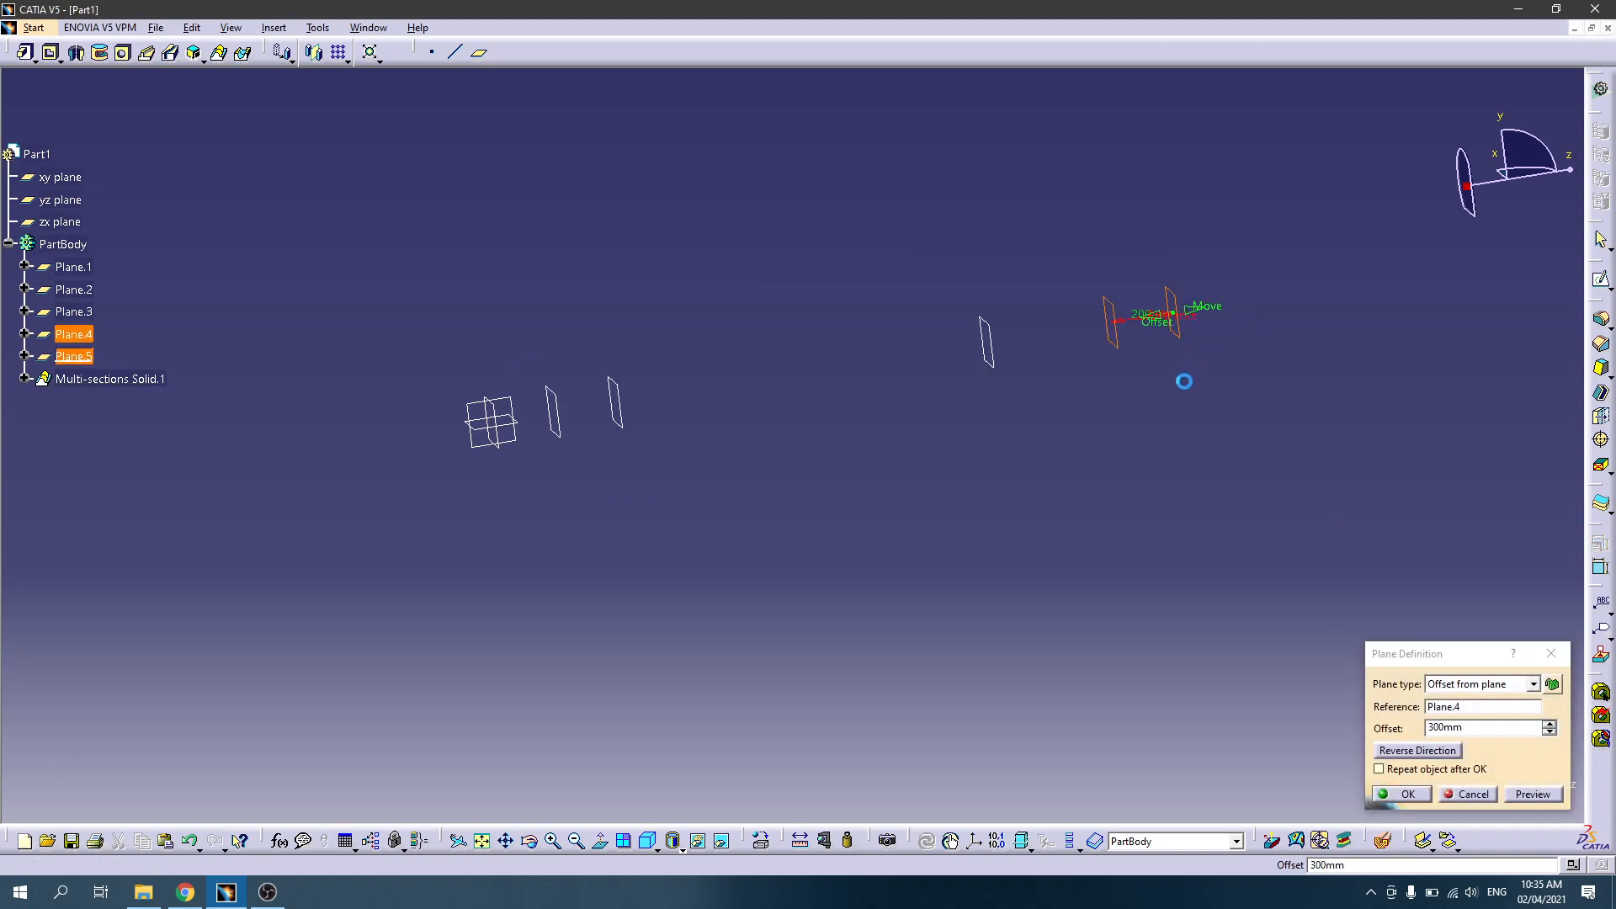
key("Return")
middle_click_drag(1123, 448, 967, 385)
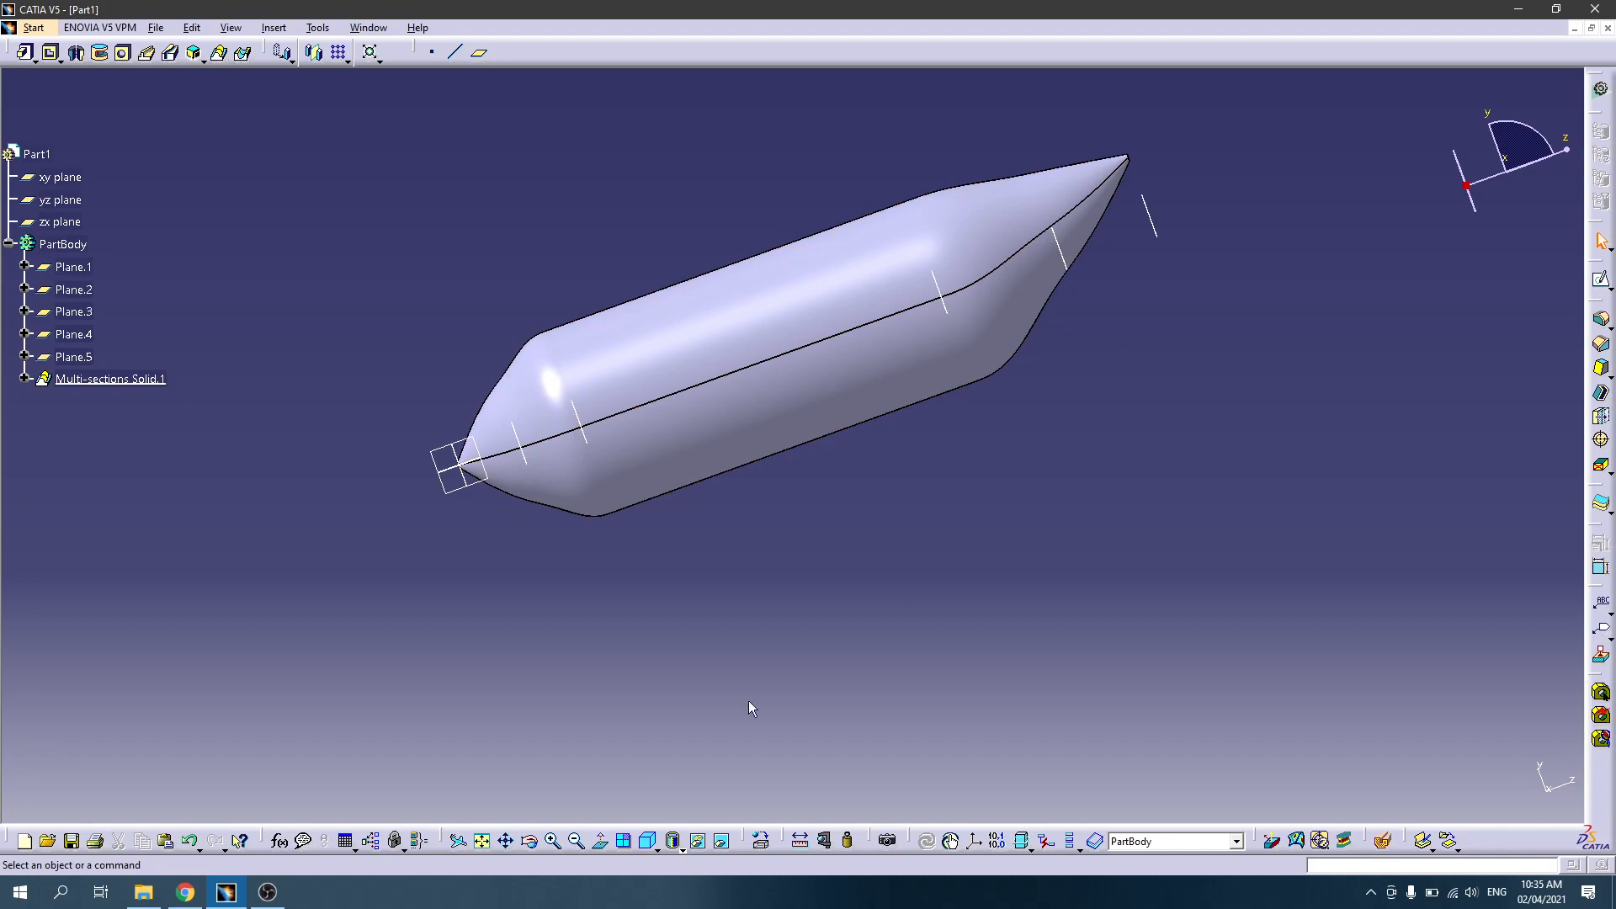
Step: Switch to Chrome, examine several fuselage side-view reference drawings in the image results, and return to CATIA
left_click(182, 893)
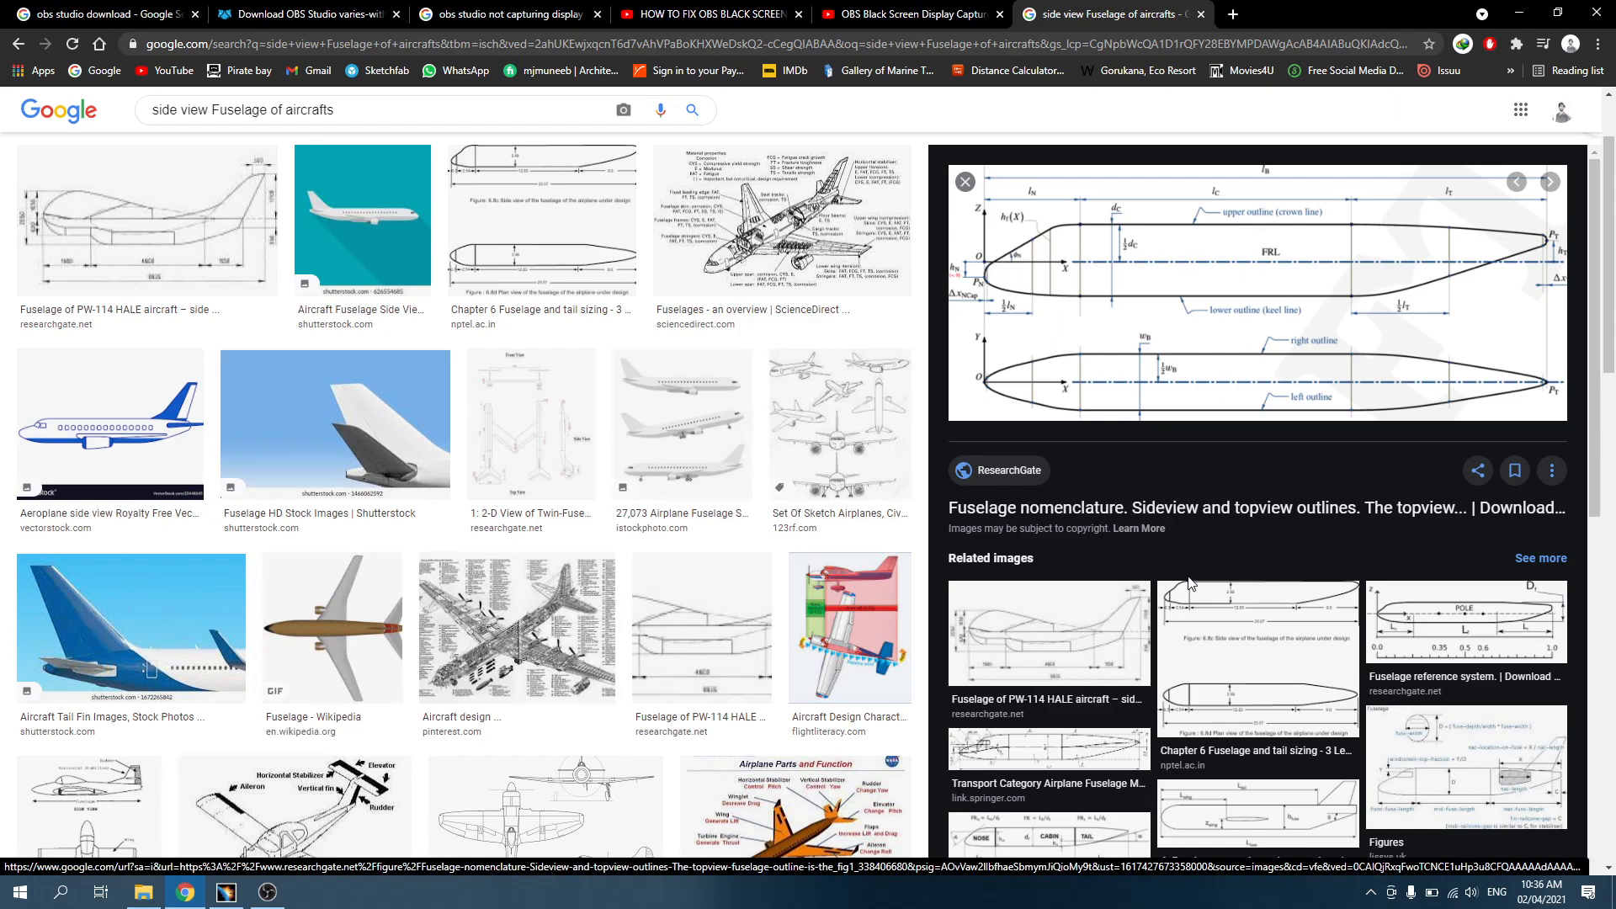
left_click(1201, 619)
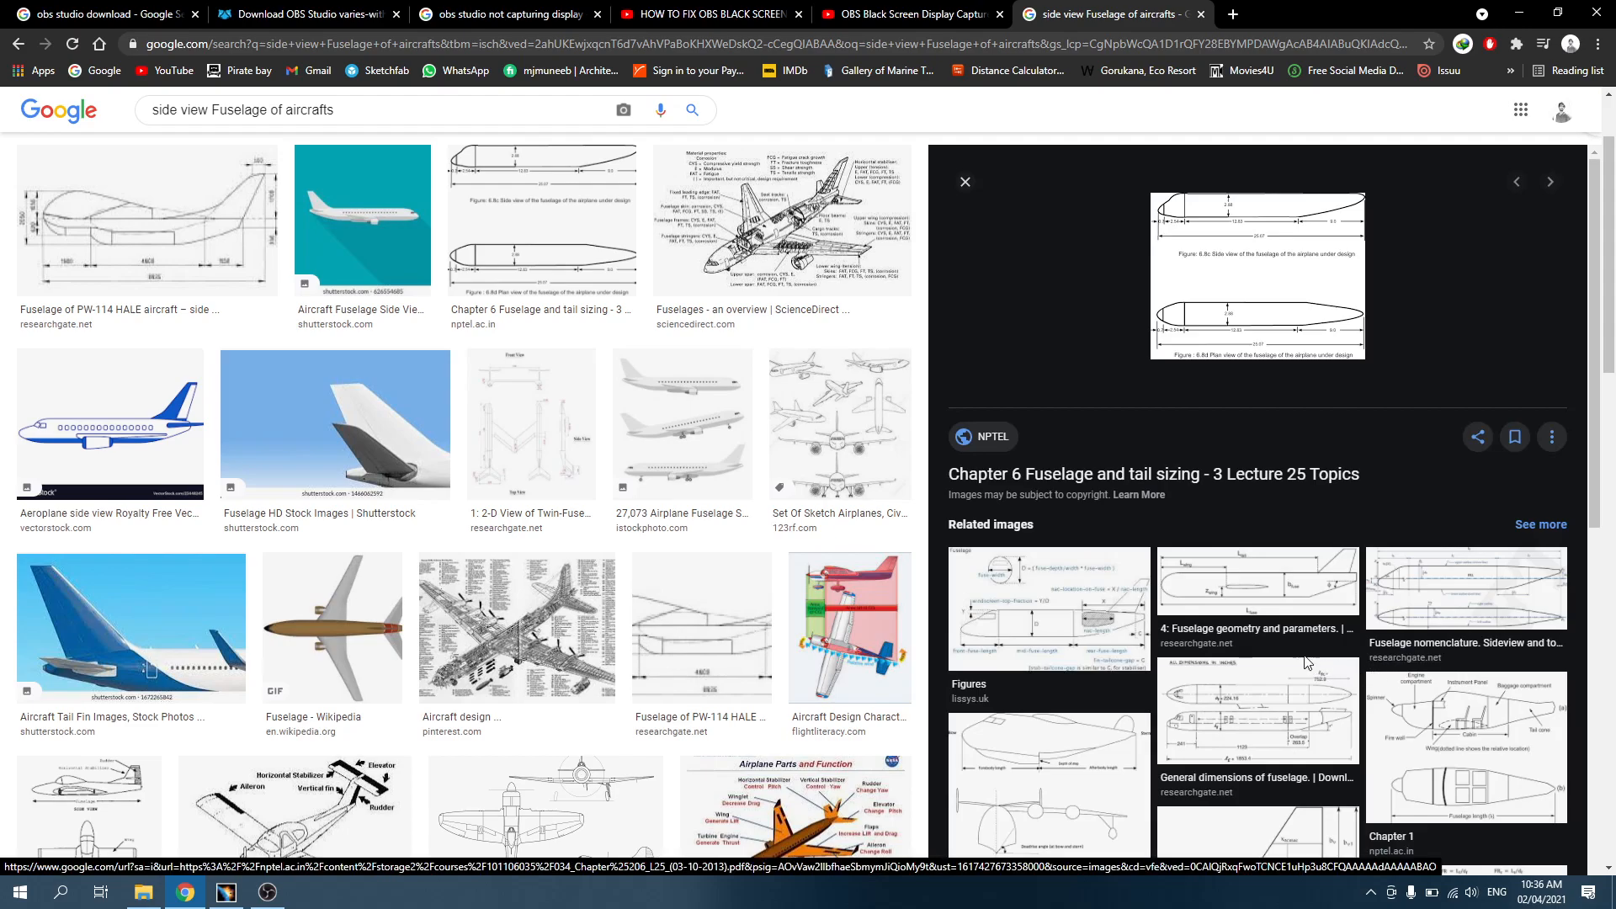
scroll(1279, 634, "down", 5)
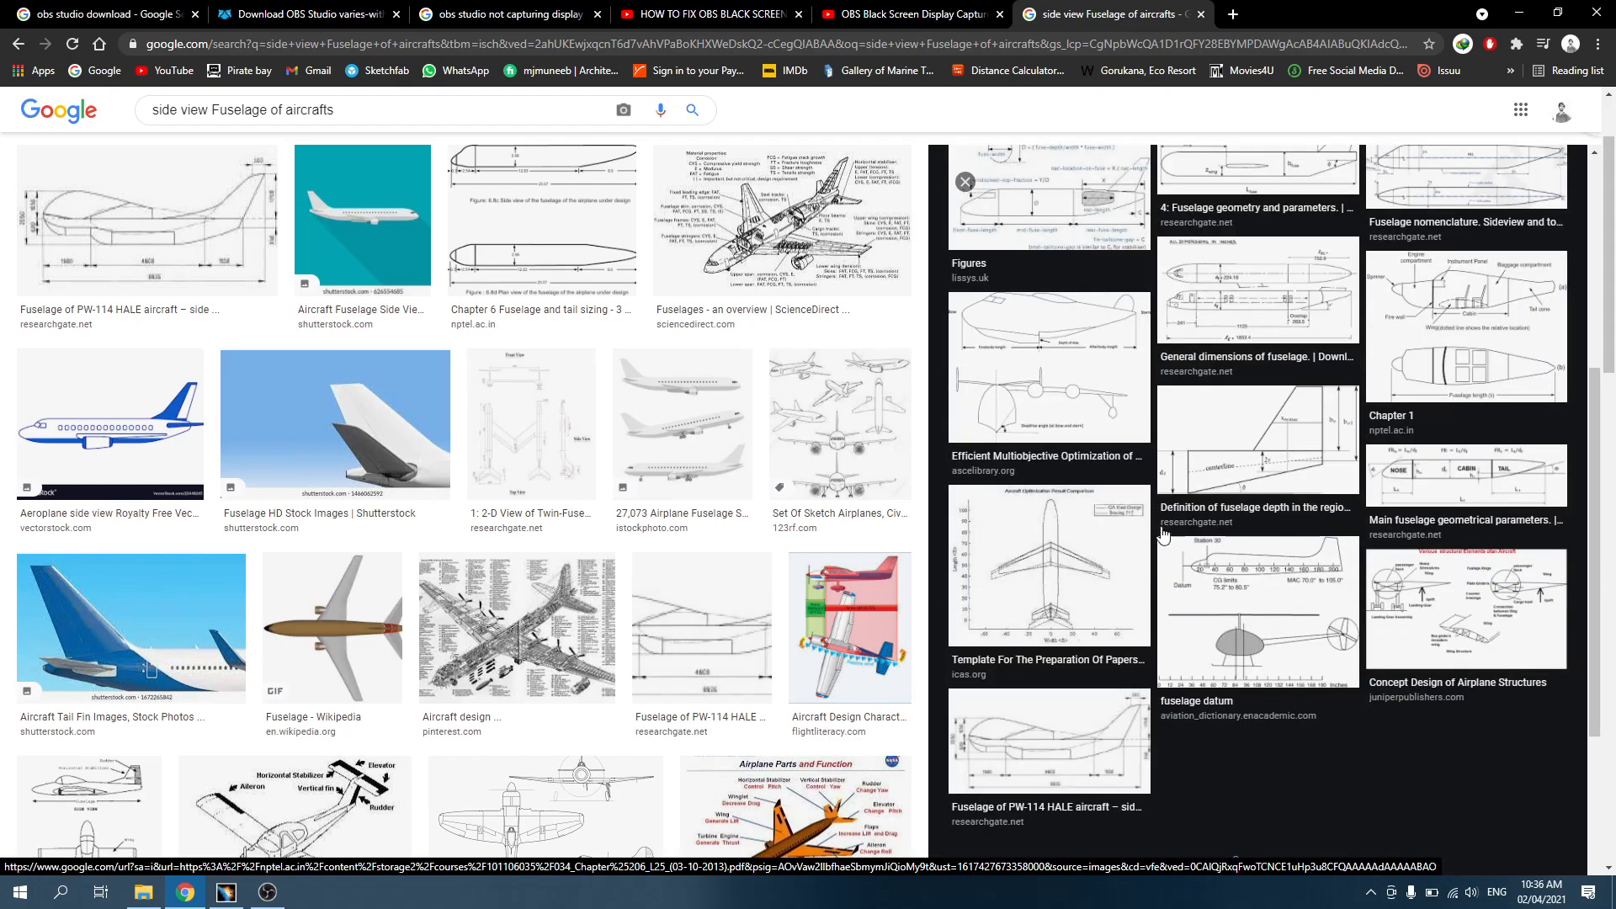
left_click(1241, 579)
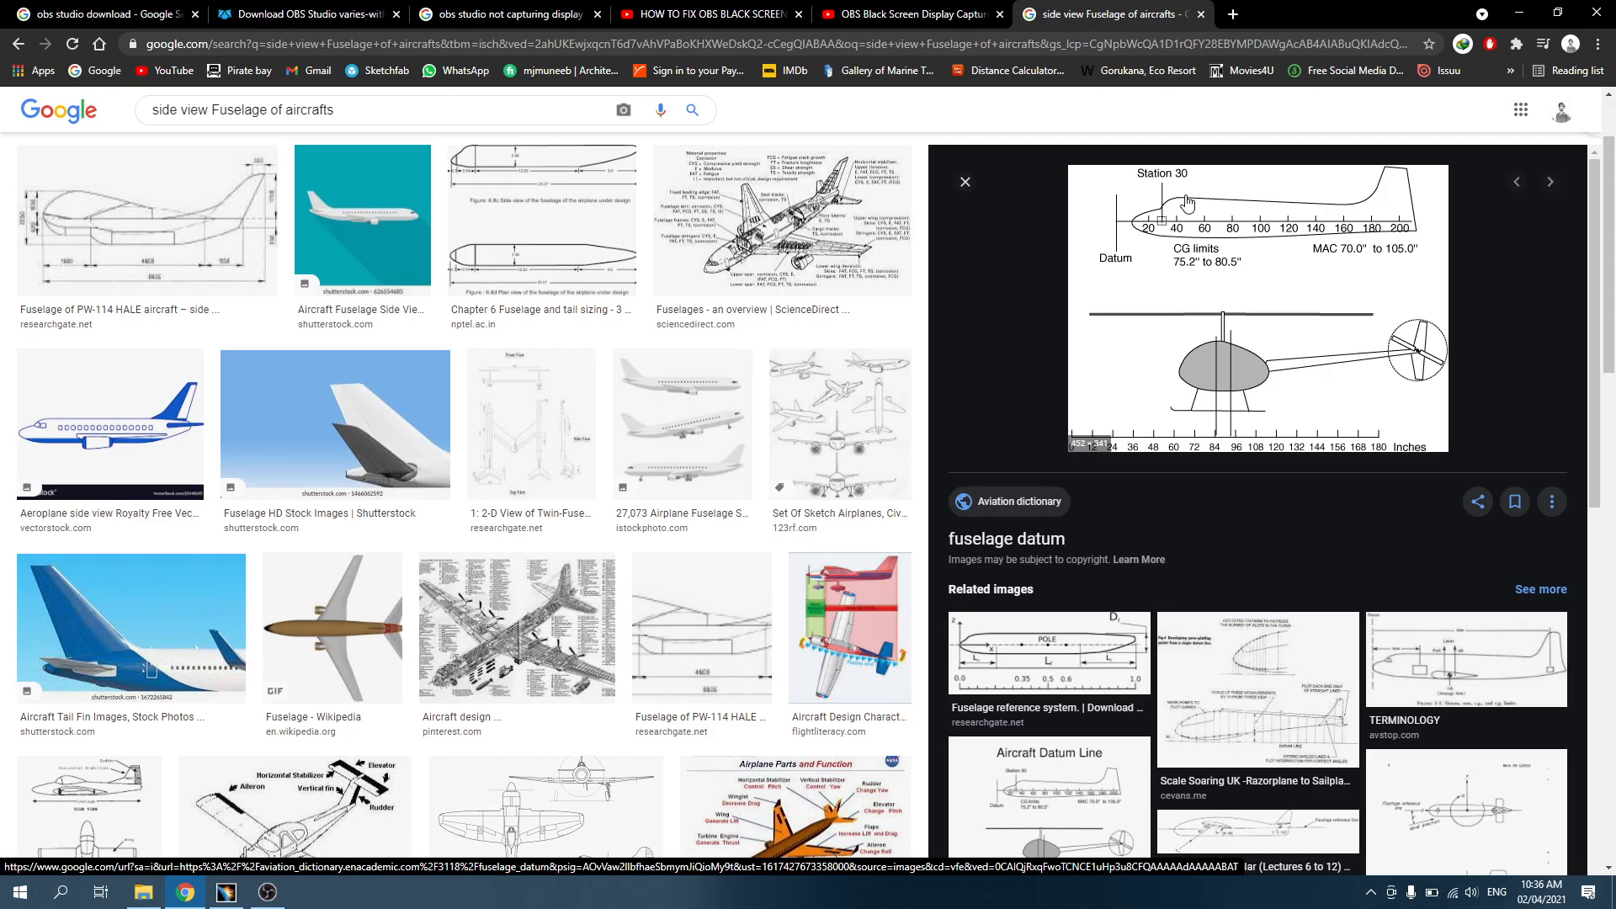
left_click(1431, 701)
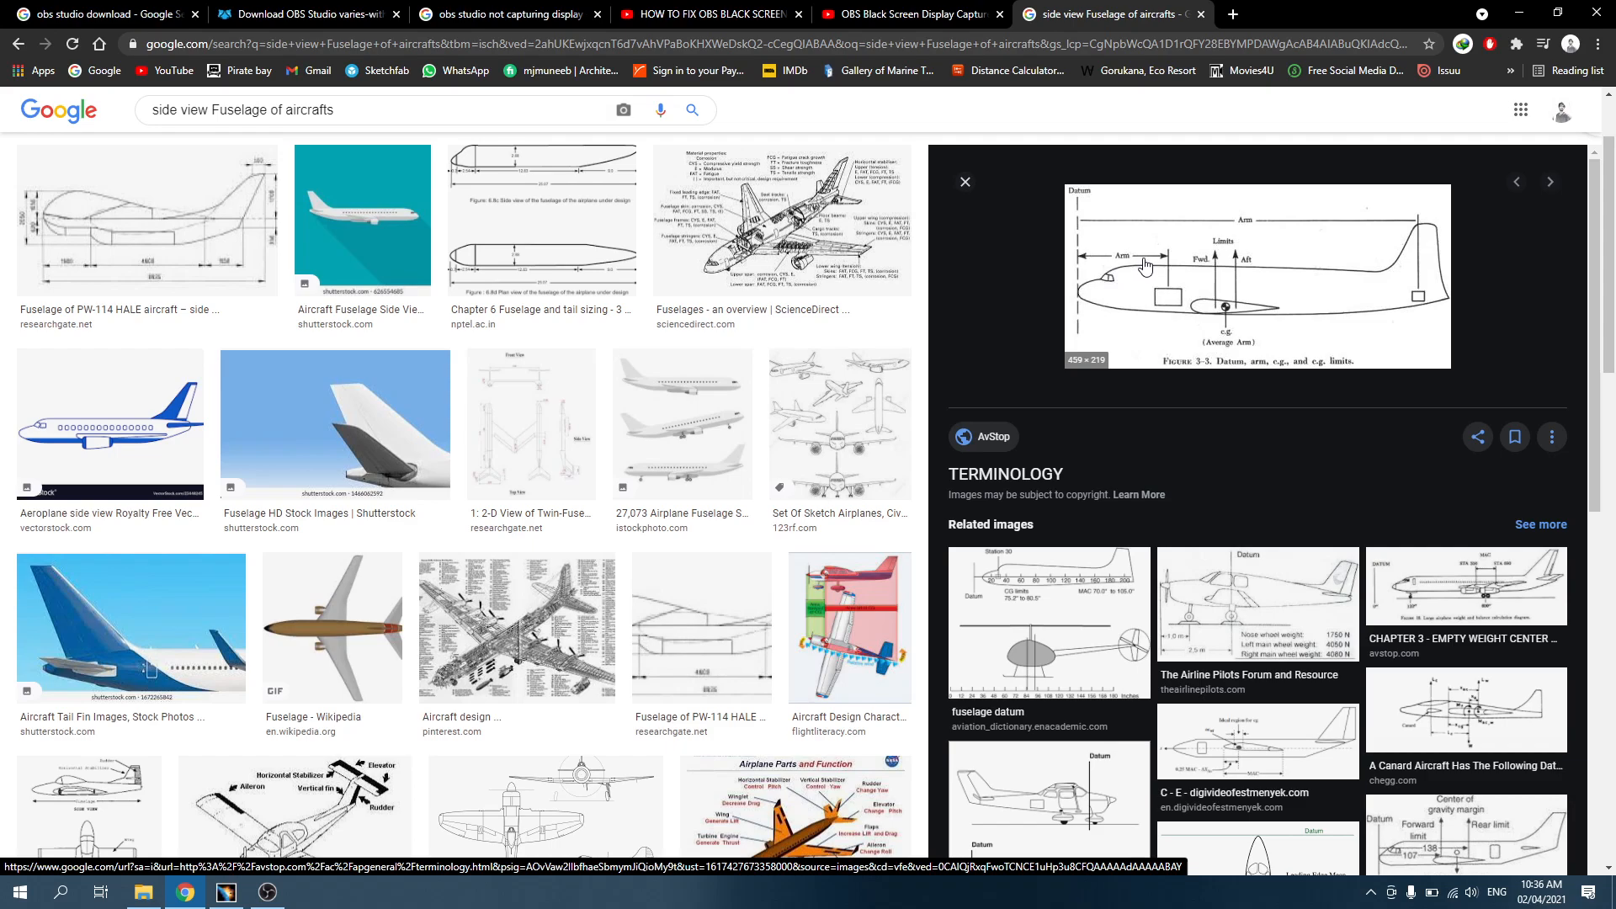
left_click(1520, 13)
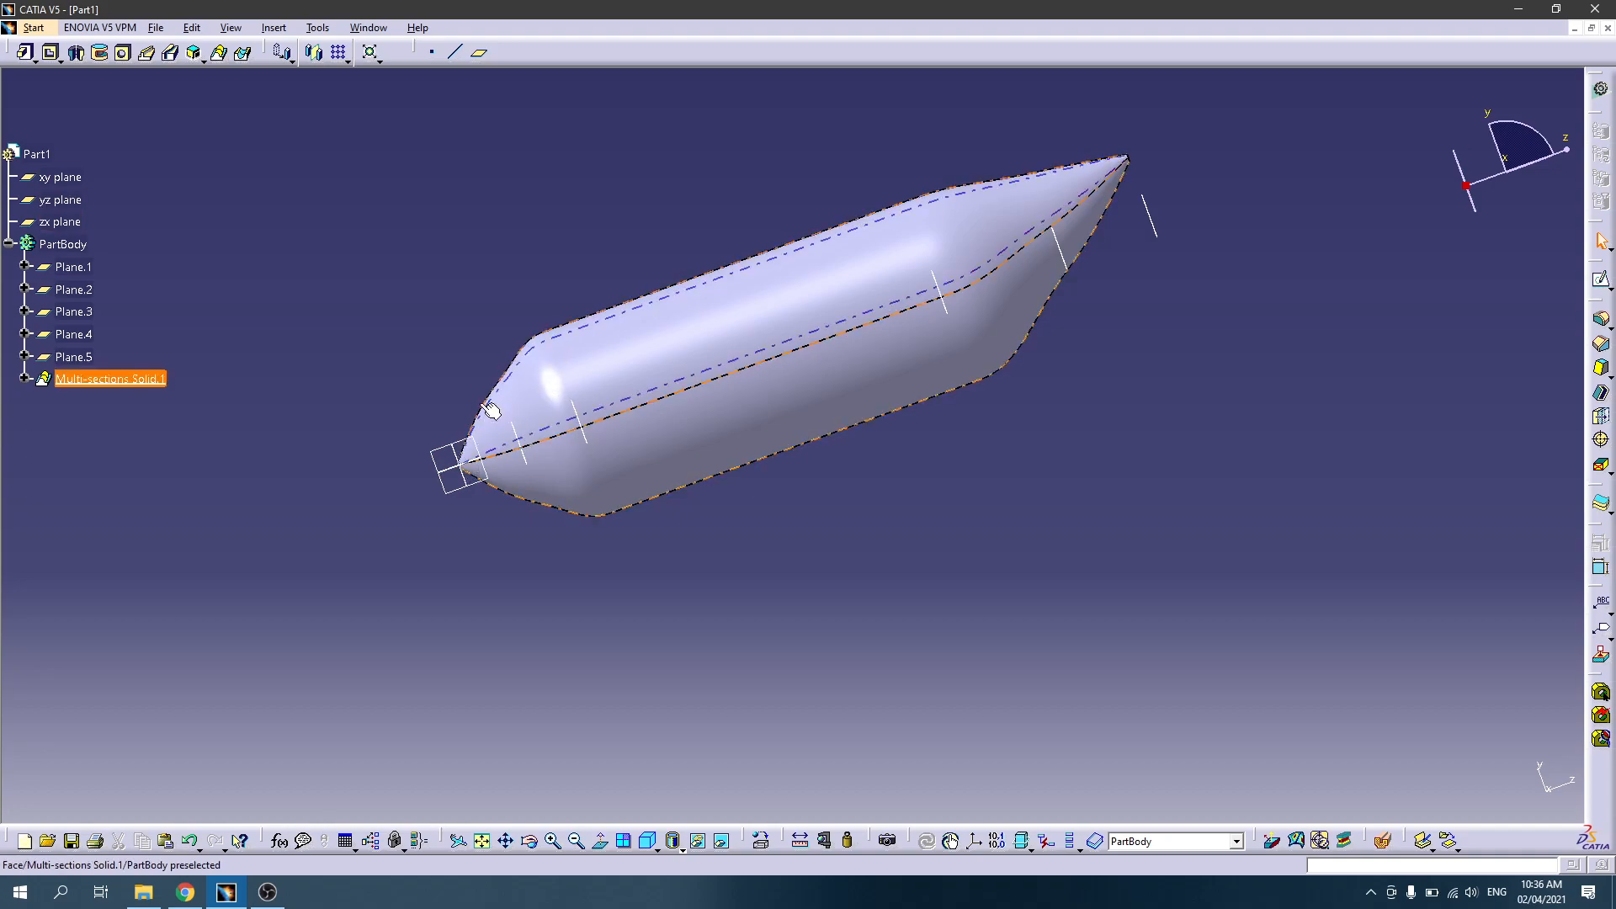
Step: Delete the multi-sections solid without deleting its aggregated elements, so the section sketches are kept
left_click(91, 381)
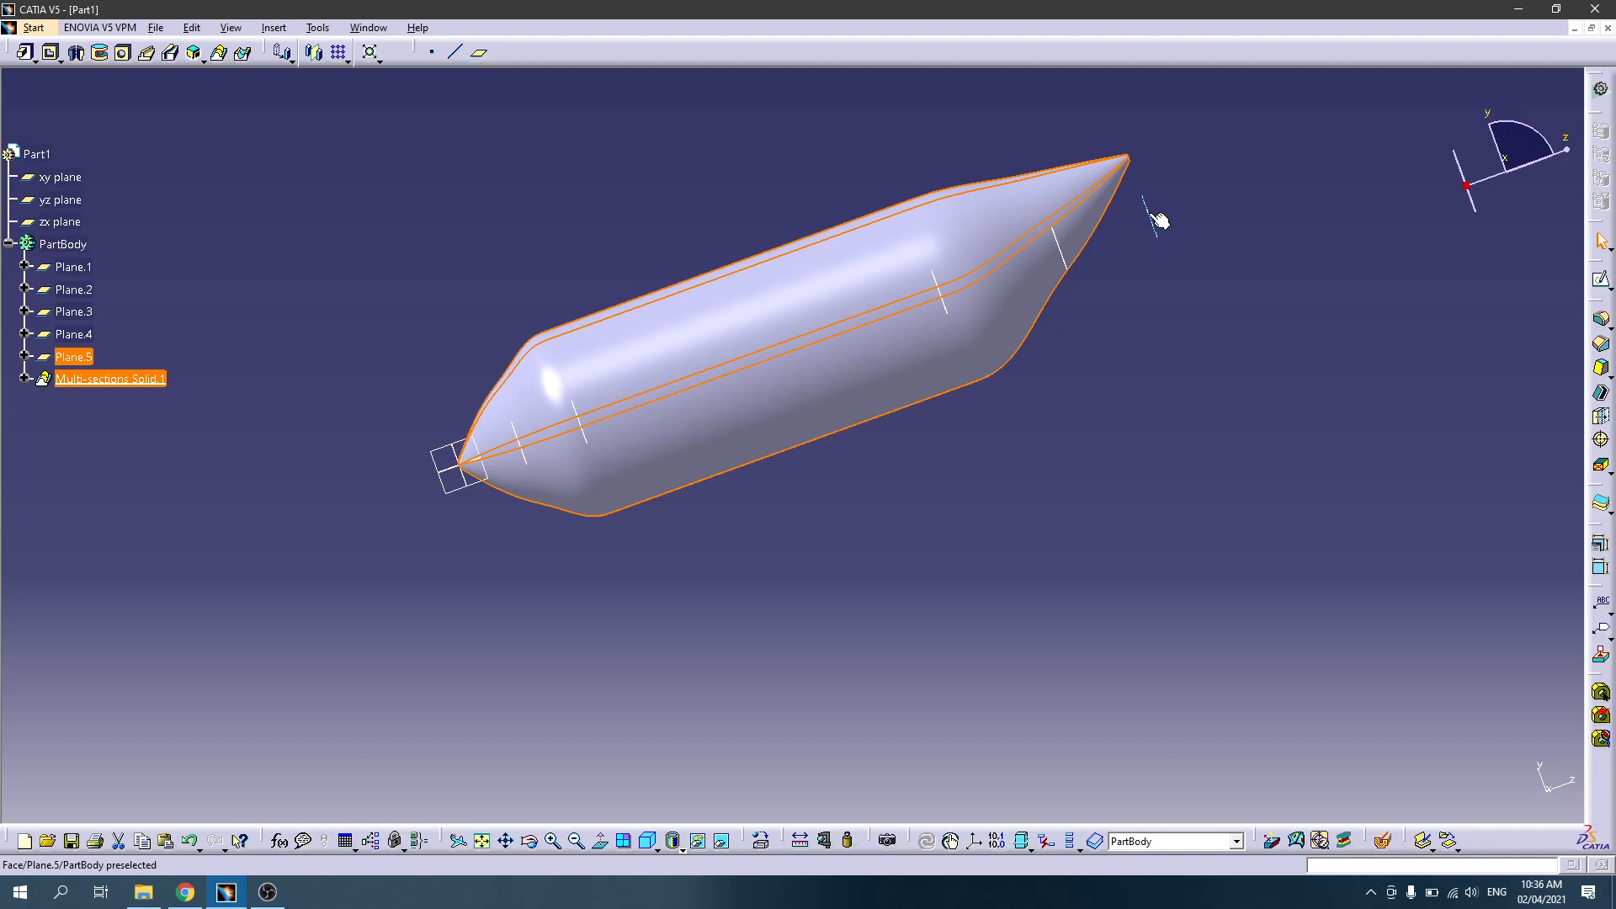
left_click(466, 519)
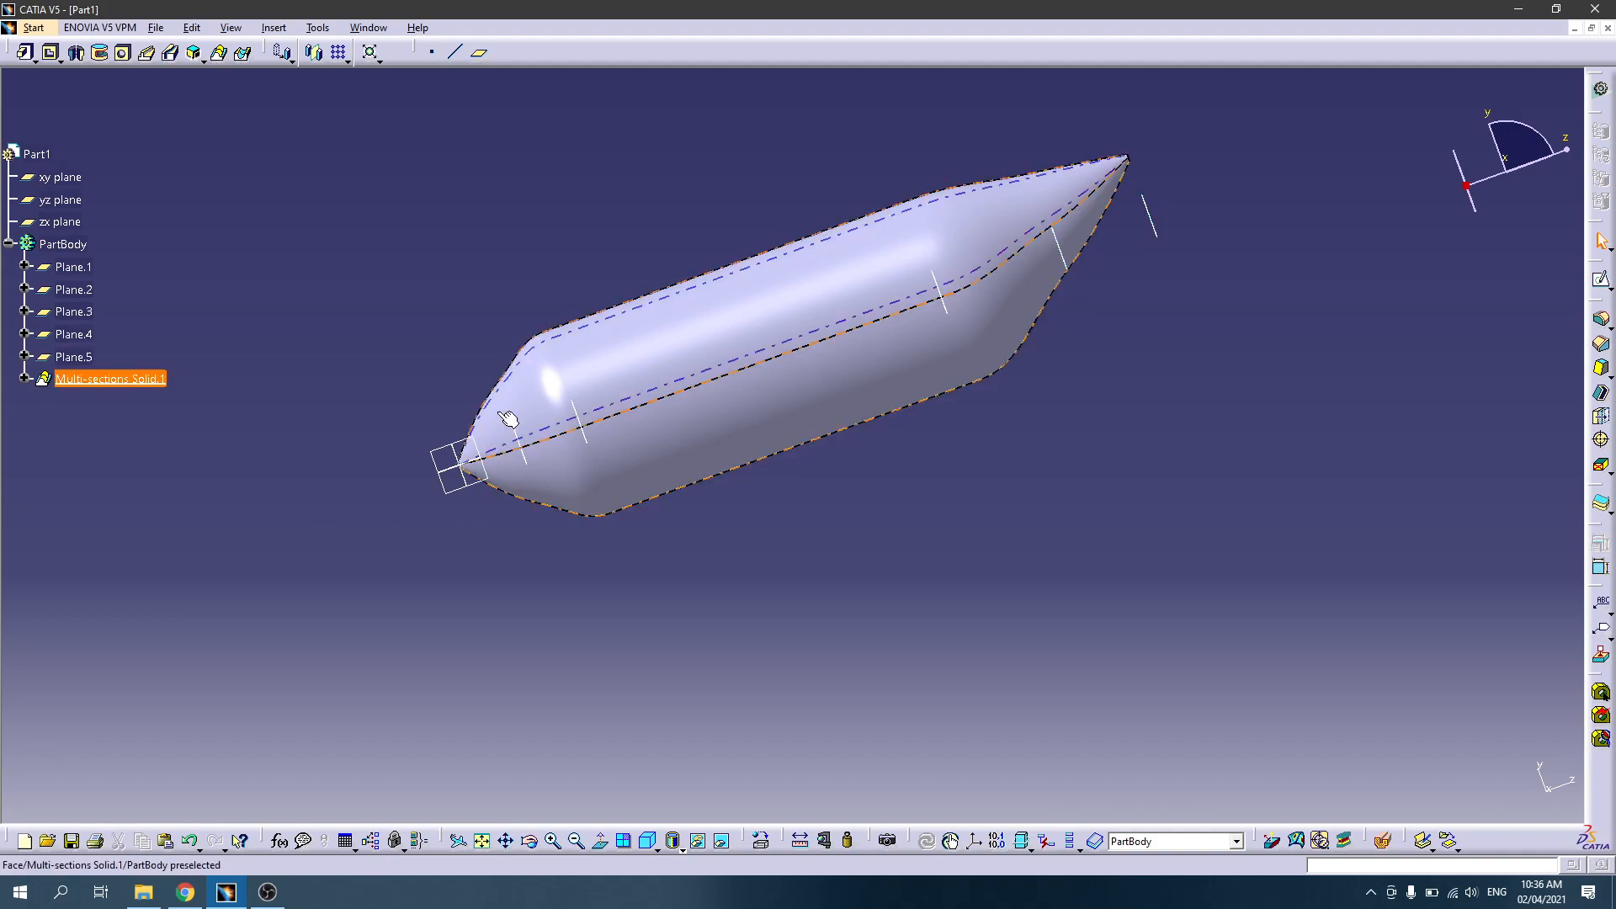
left_click(89, 378)
key("Delete")
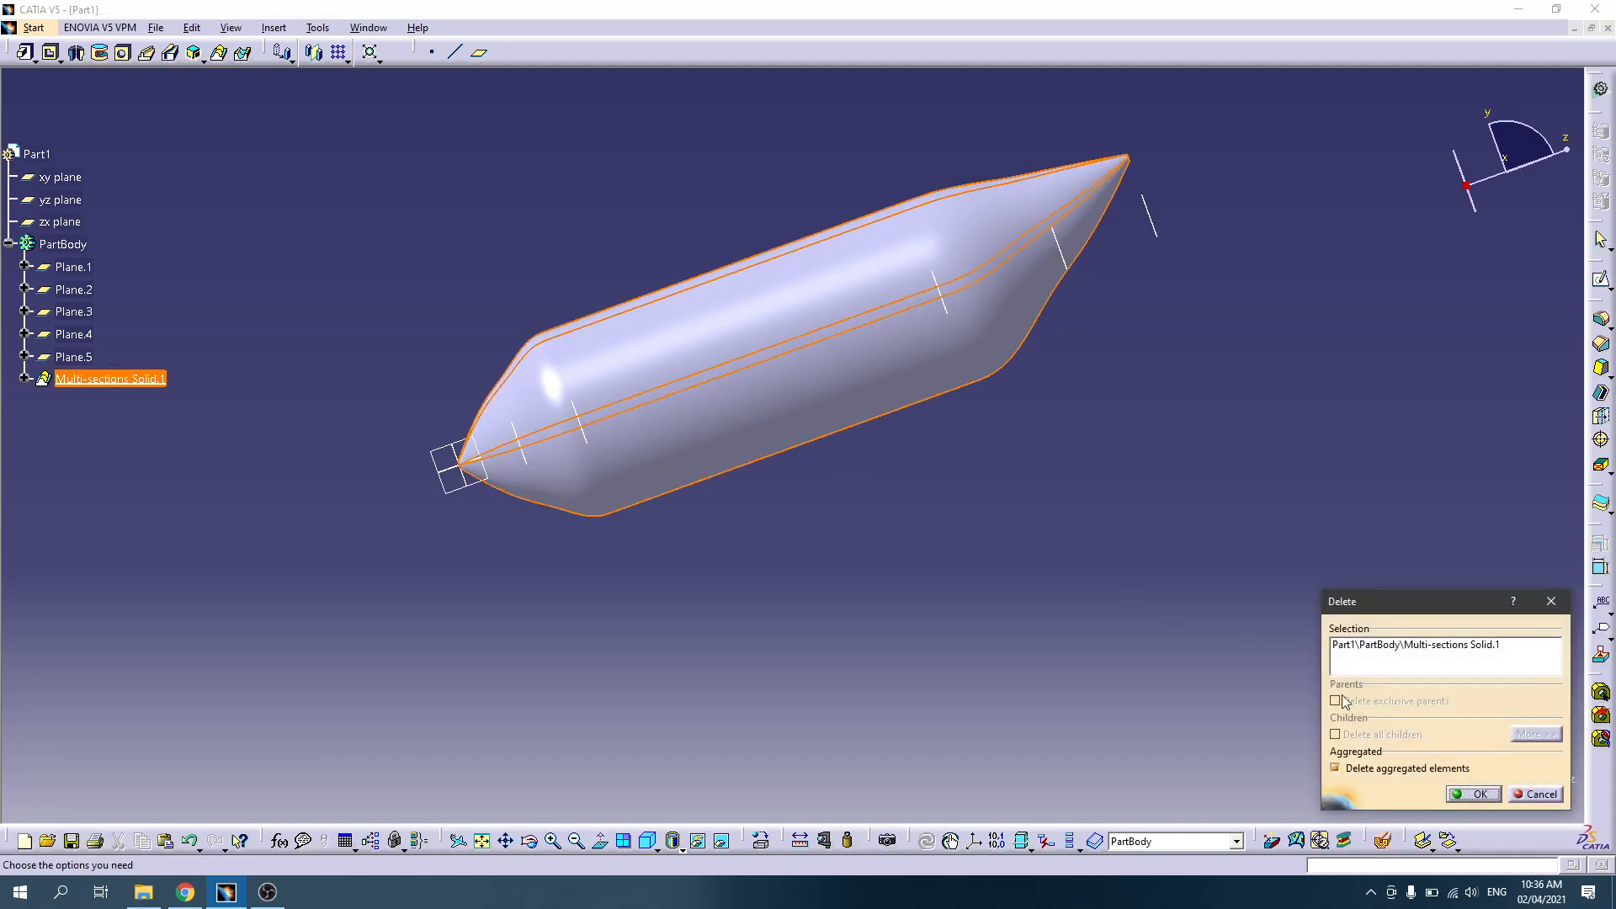
left_click(1356, 769)
left_click(1463, 794)
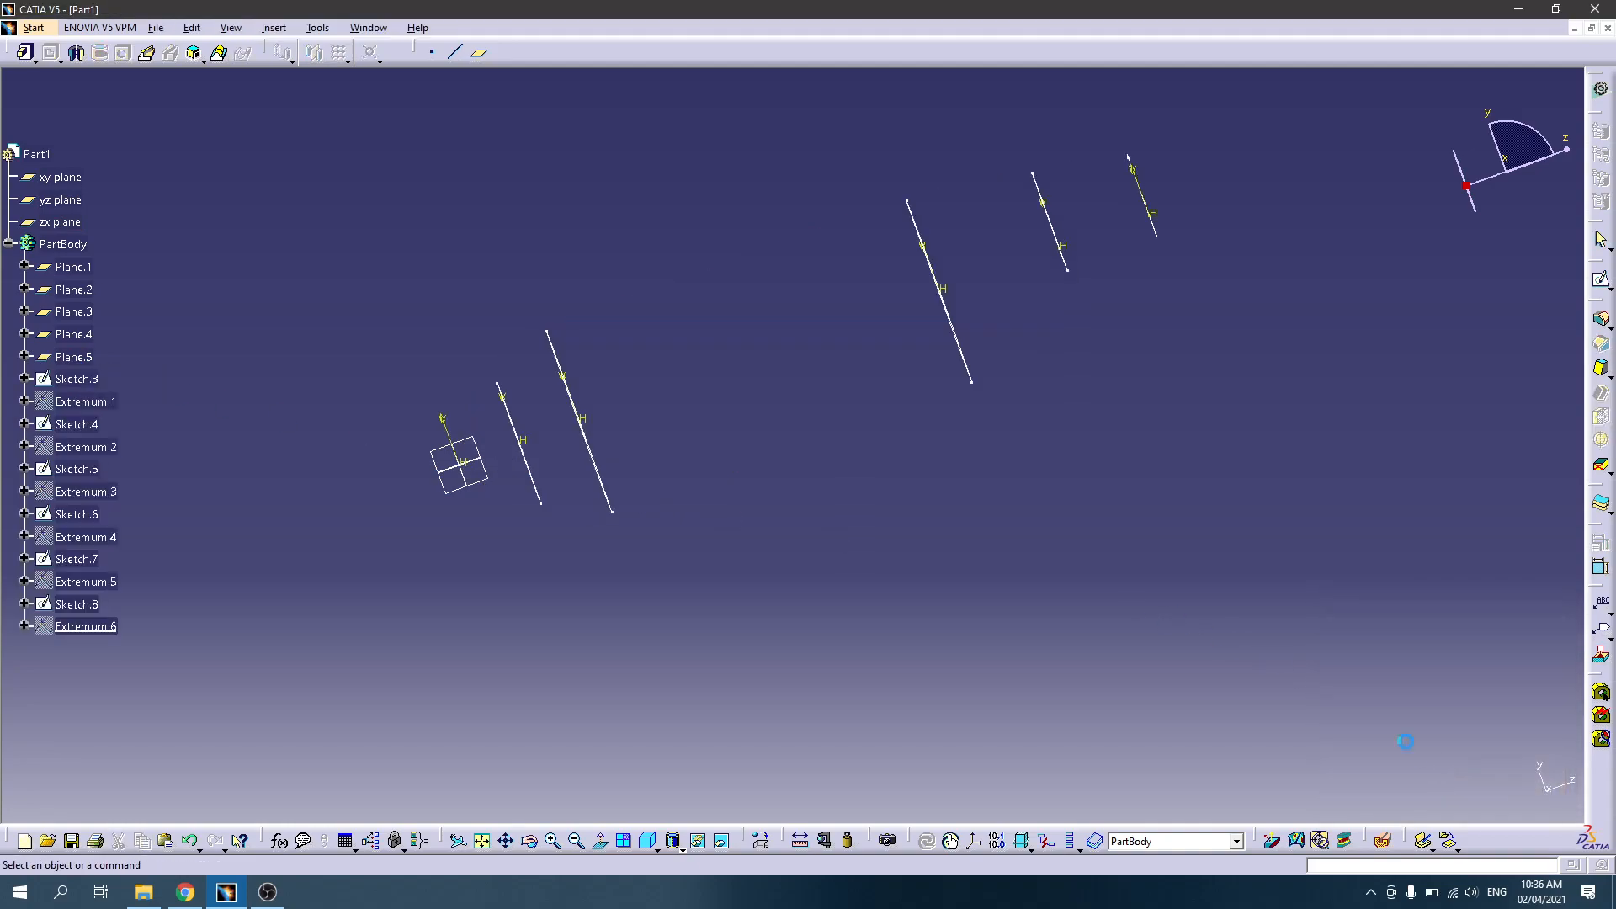
Step: Open a new sketch on the yz plane, facing the fuselage's side profile
left_click(473, 473)
left_click(1602, 279)
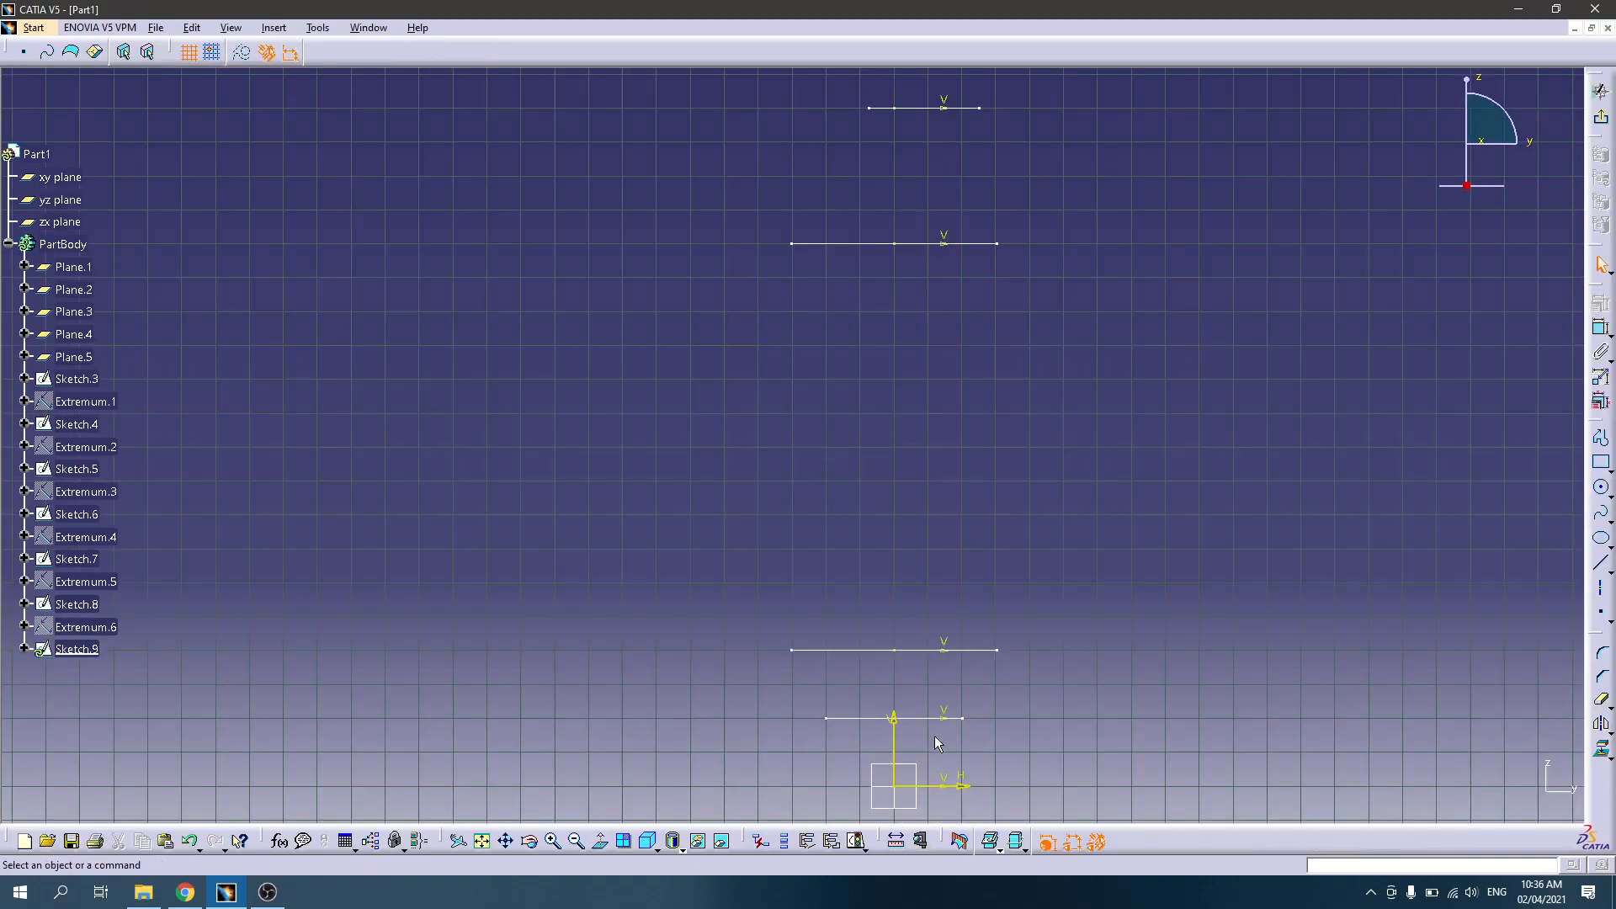
mouse_move(949, 701)
middle_mouse_down()
mouse_move(849, 594)
mouse_move(770, 616)
middle_mouse_up()
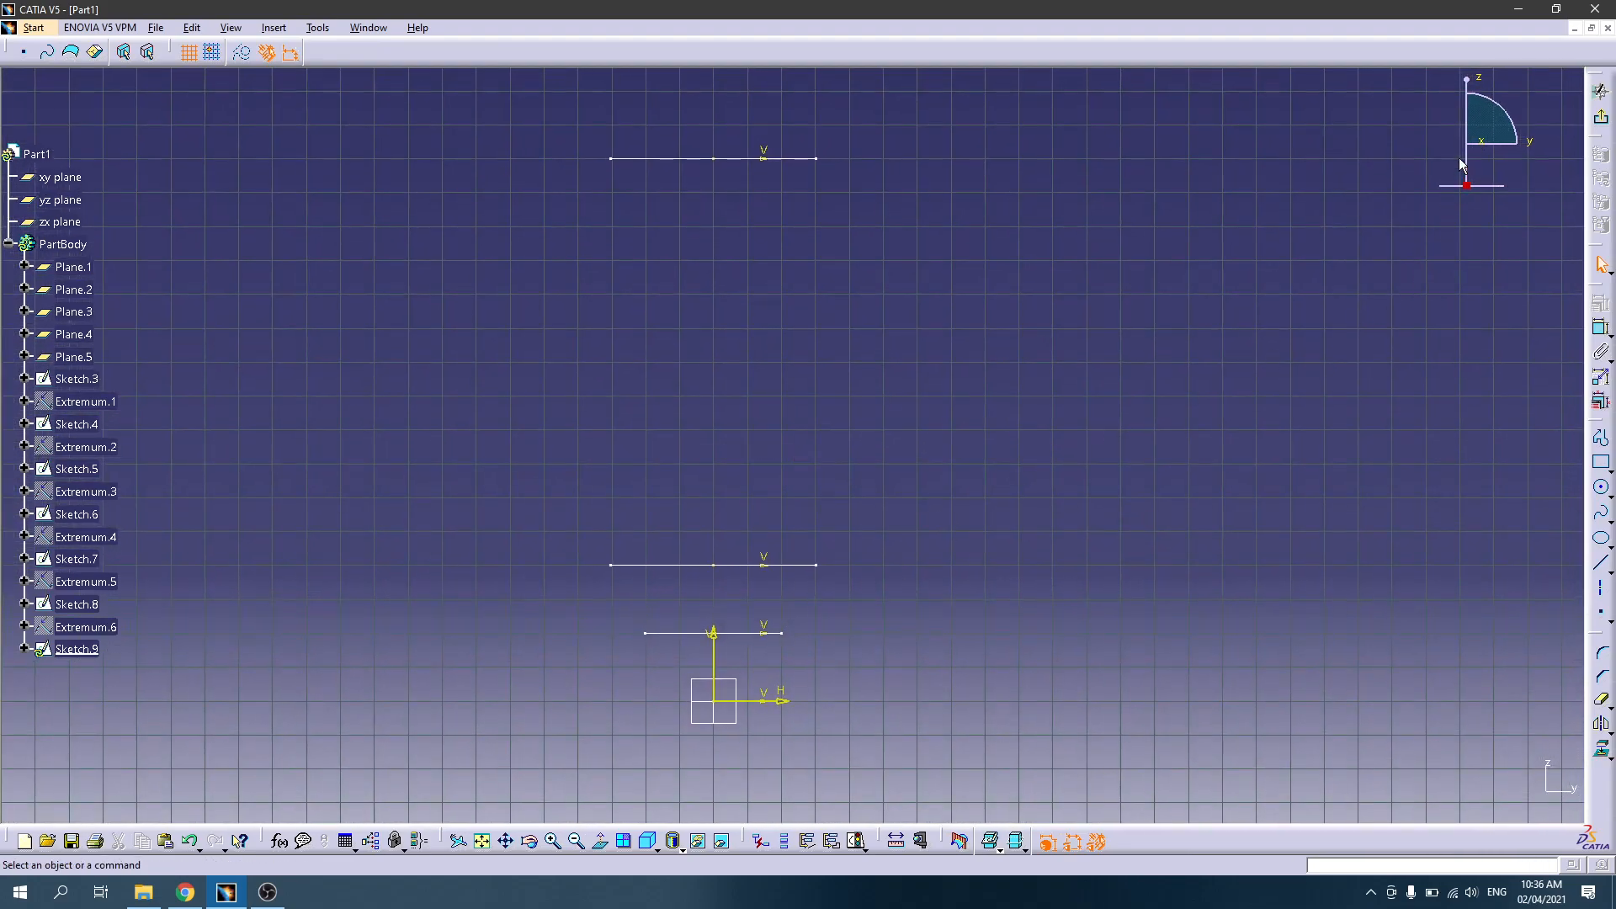
left_click_drag(1511, 123, 1531, 226)
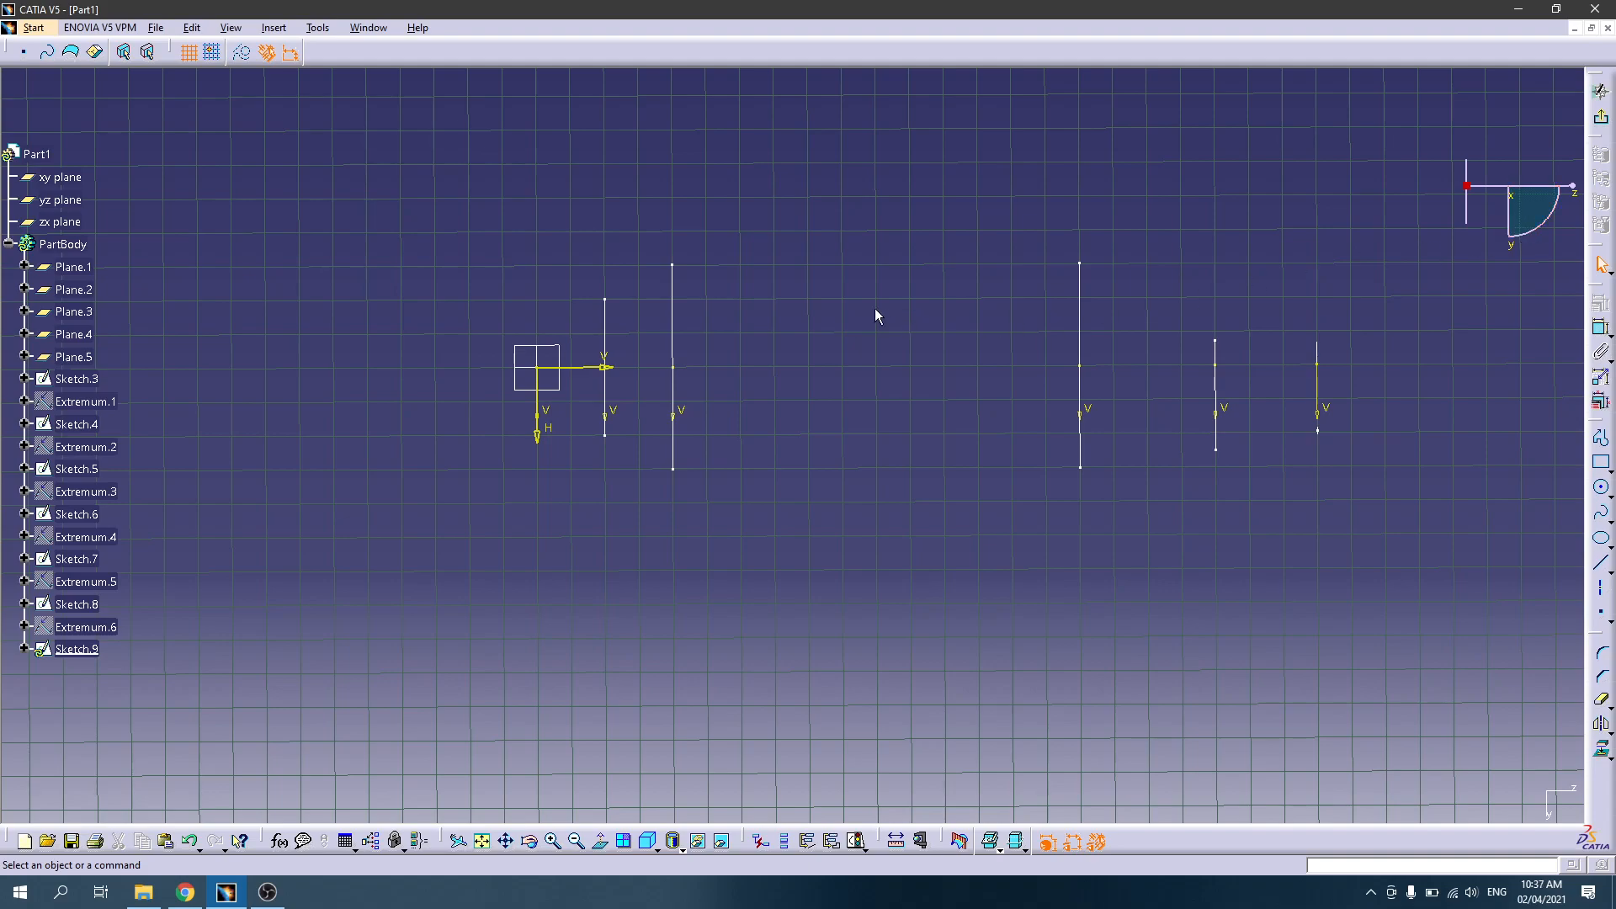
mouse_move(603, 562)
middle_mouse_down("ctrl")
mouse_move(599, 501)
mouse_move(600, 535)
middle_mouse_up("ctrl")
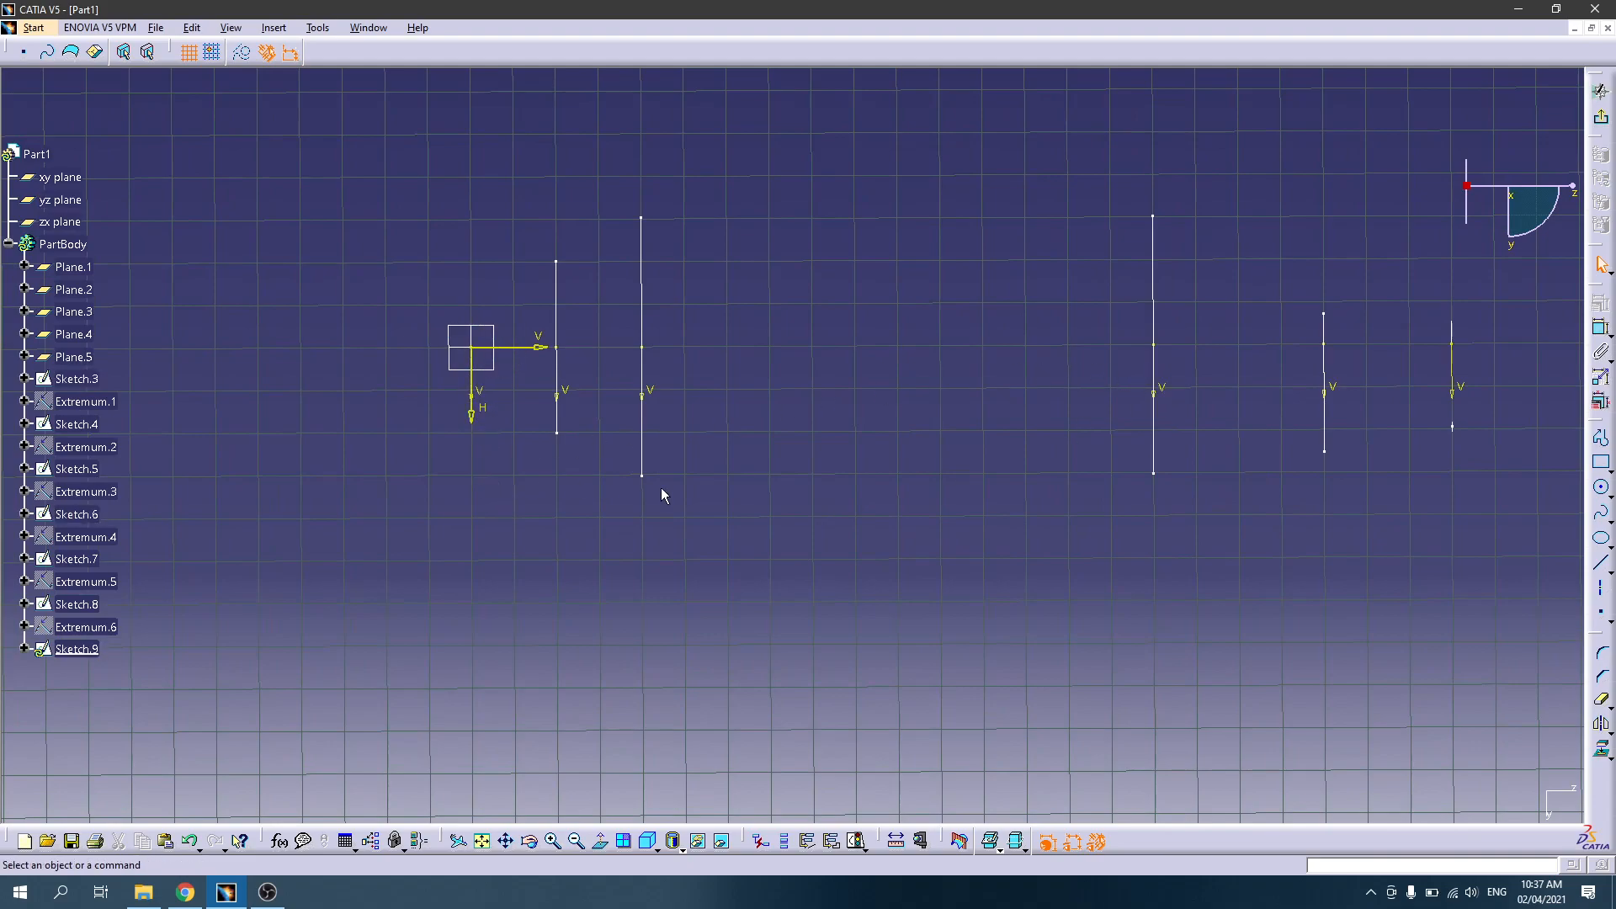
middle_click_drag(897, 367, 896, 422)
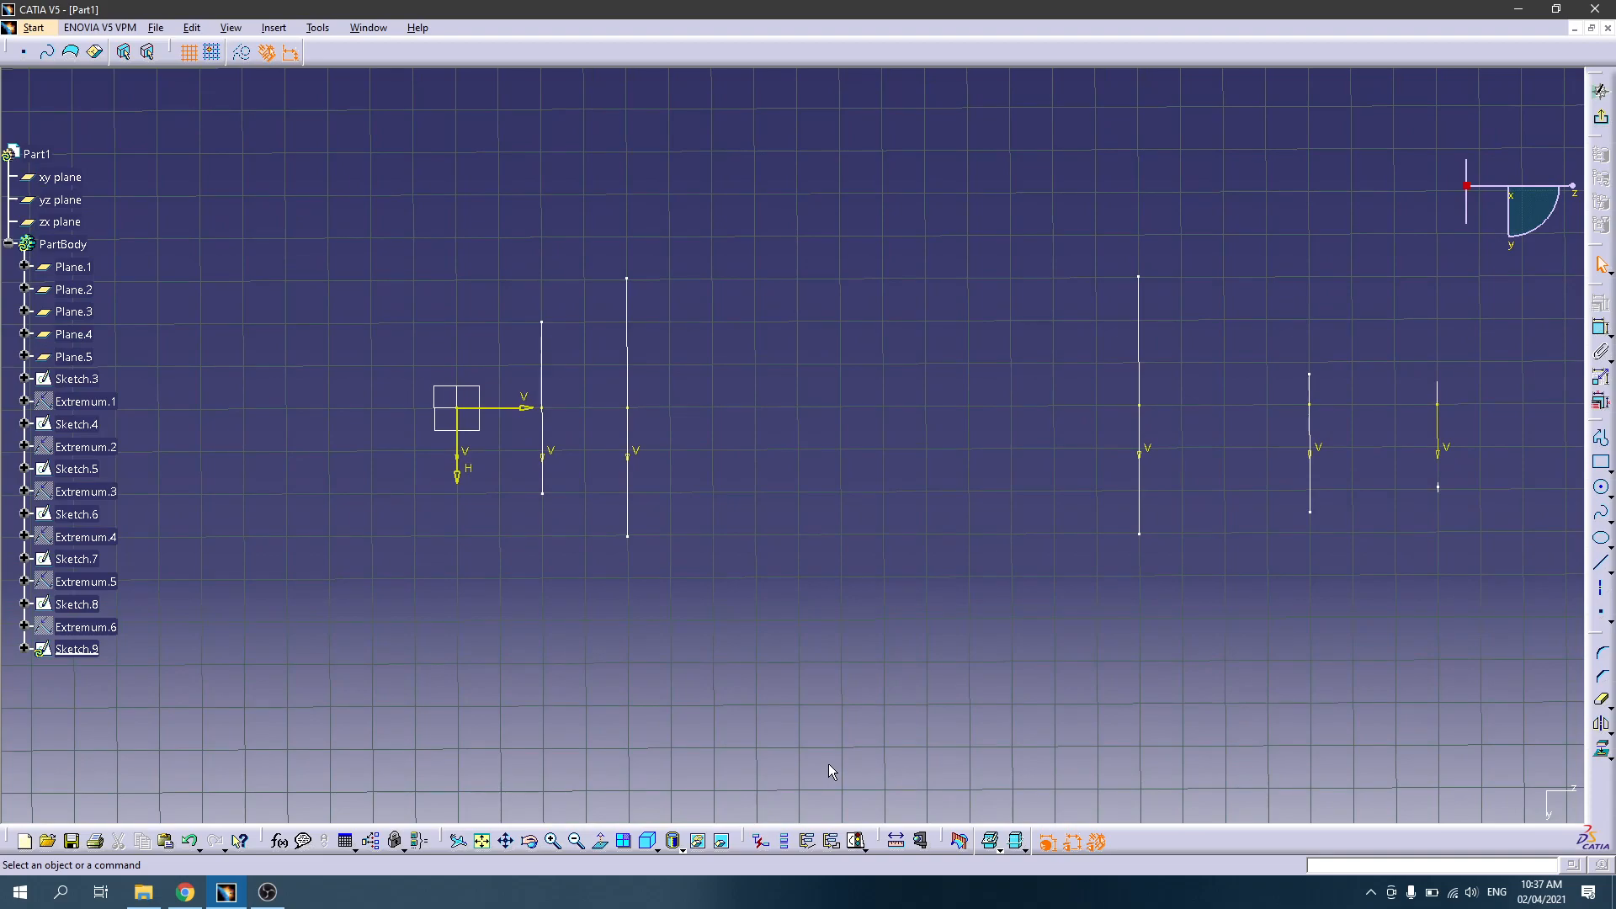
mouse_move(1542, 228)
left_mouse_down()
mouse_move(1407, 149)
mouse_move(1310, 191)
mouse_move(1377, 153)
left_mouse_up()
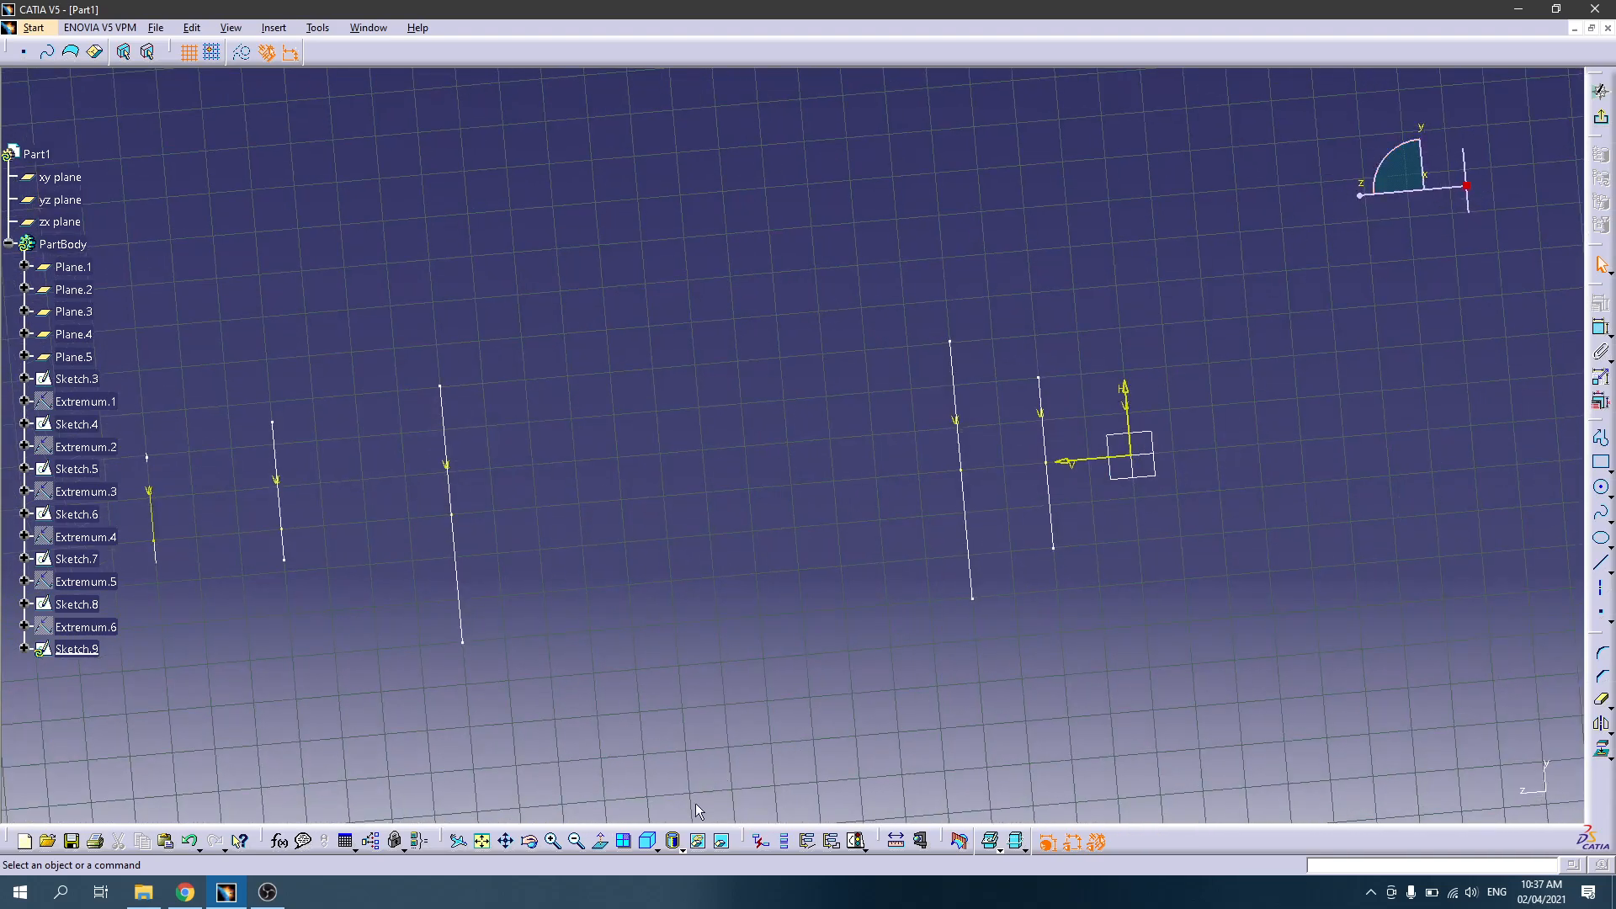
left_click(601, 841)
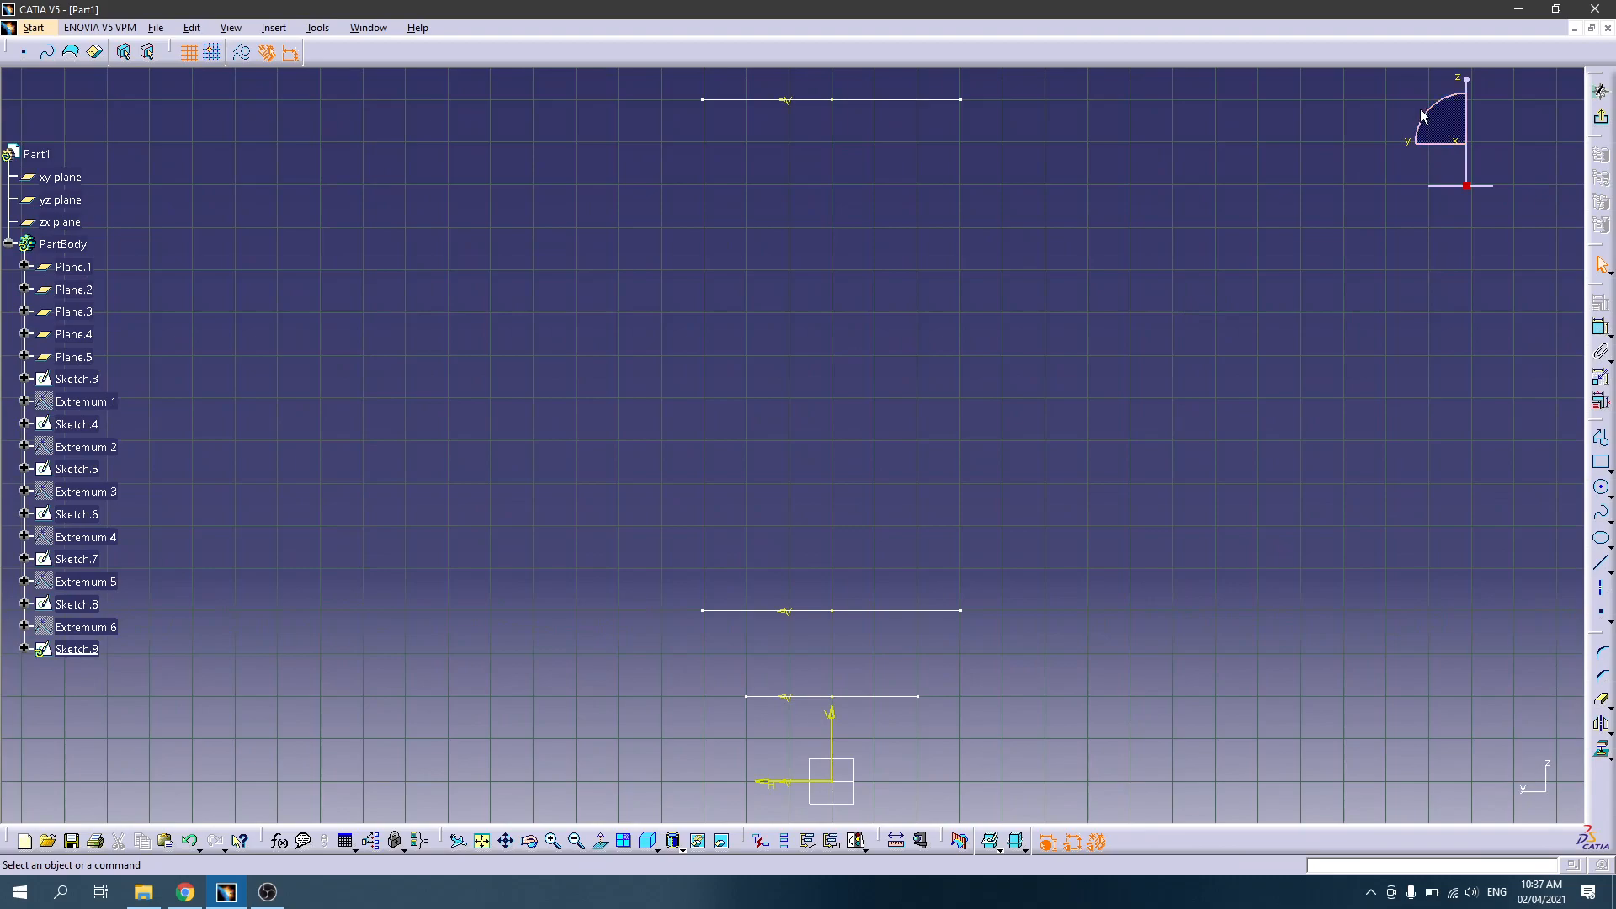
left_click_drag(1436, 129, 1511, 167)
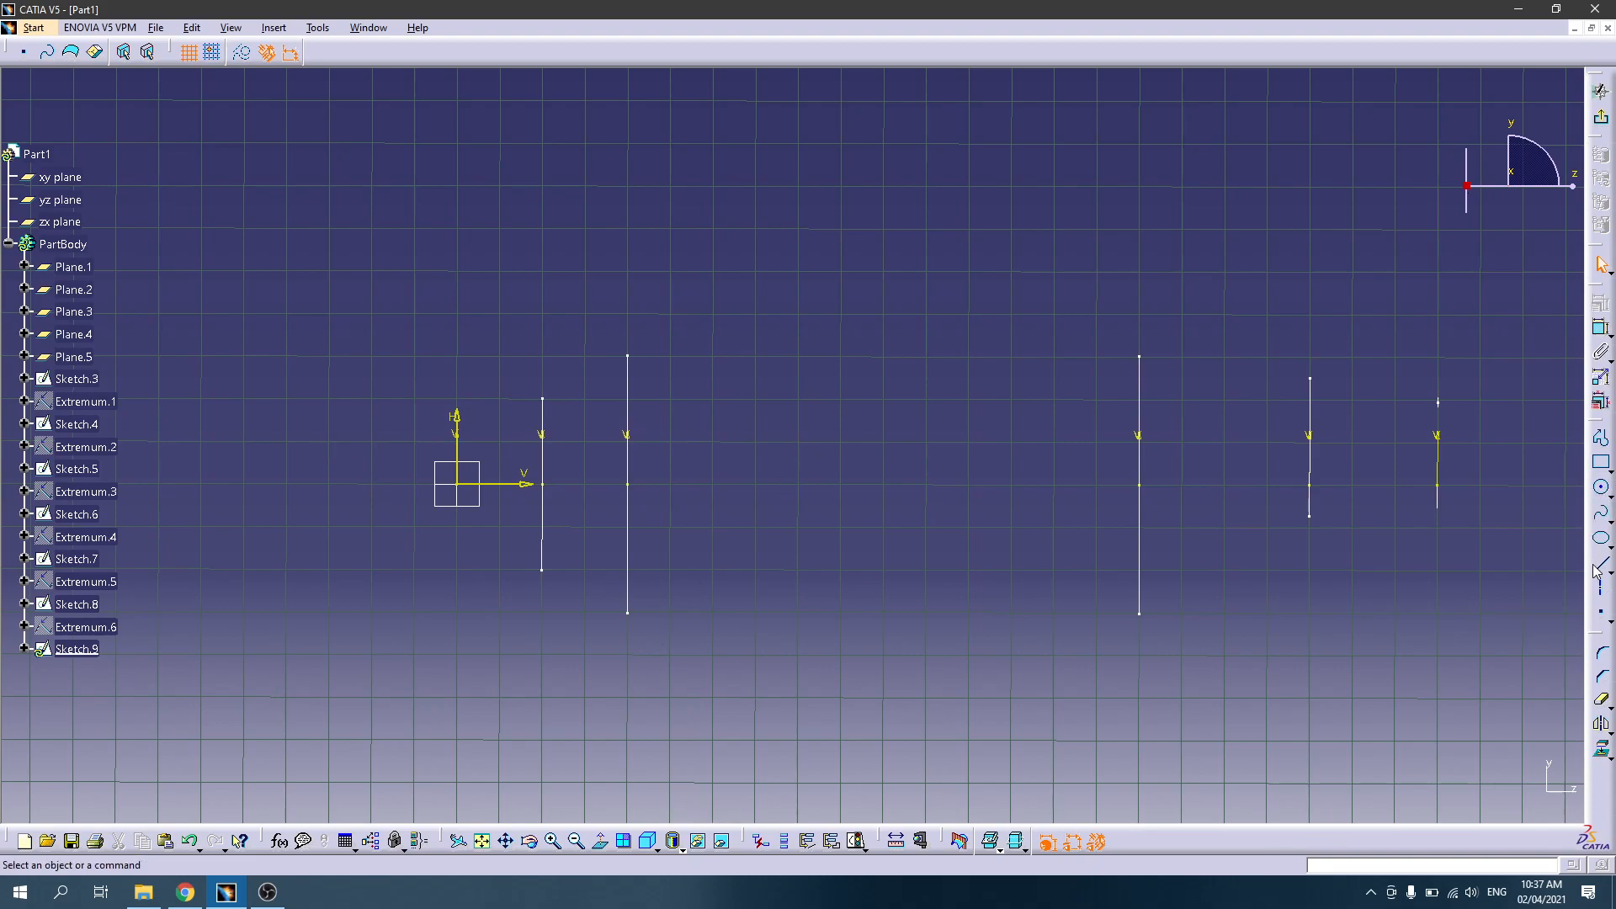
Step: Project the nose circle's edge from Sketch.3 into the side-profile sketch
middle_click_drag(678, 553, 678, 332)
middle_click_drag(494, 458, 1020, 376)
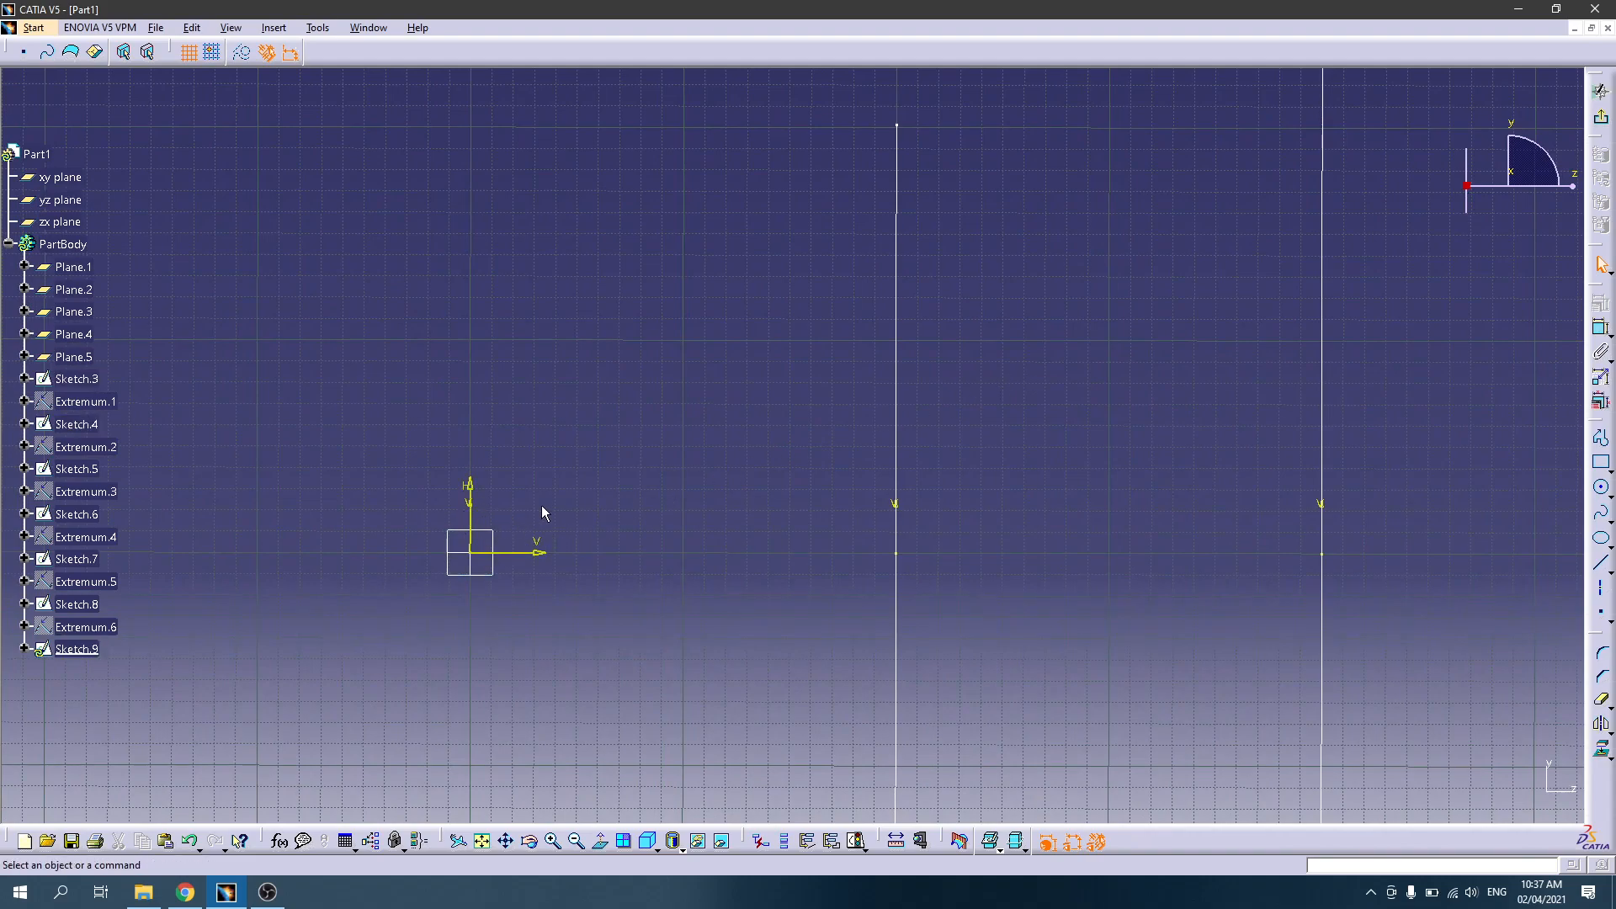
mouse_move(650, 430)
middle_mouse_down()
mouse_move(654, 515)
mouse_move(604, 294)
middle_mouse_up()
middle_click_drag(136, 520, 997, 387)
mouse_move(830, 627)
middle_mouse_down()
mouse_move(822, 462)
mouse_move(823, 523)
mouse_move(721, 559)
middle_mouse_up()
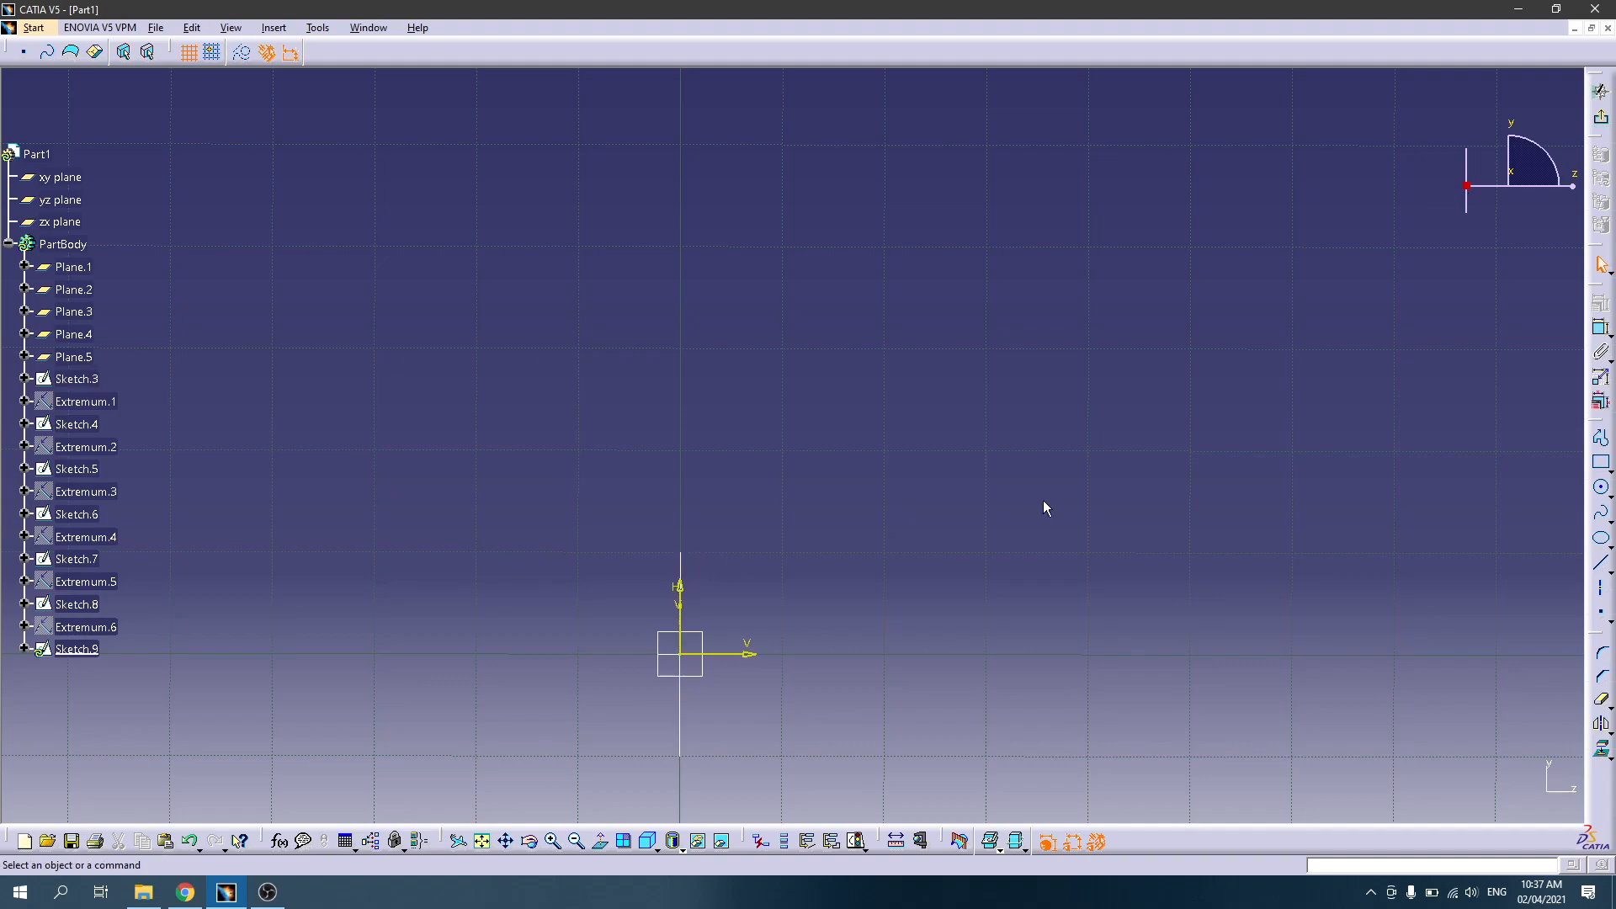
left_click(682, 564)
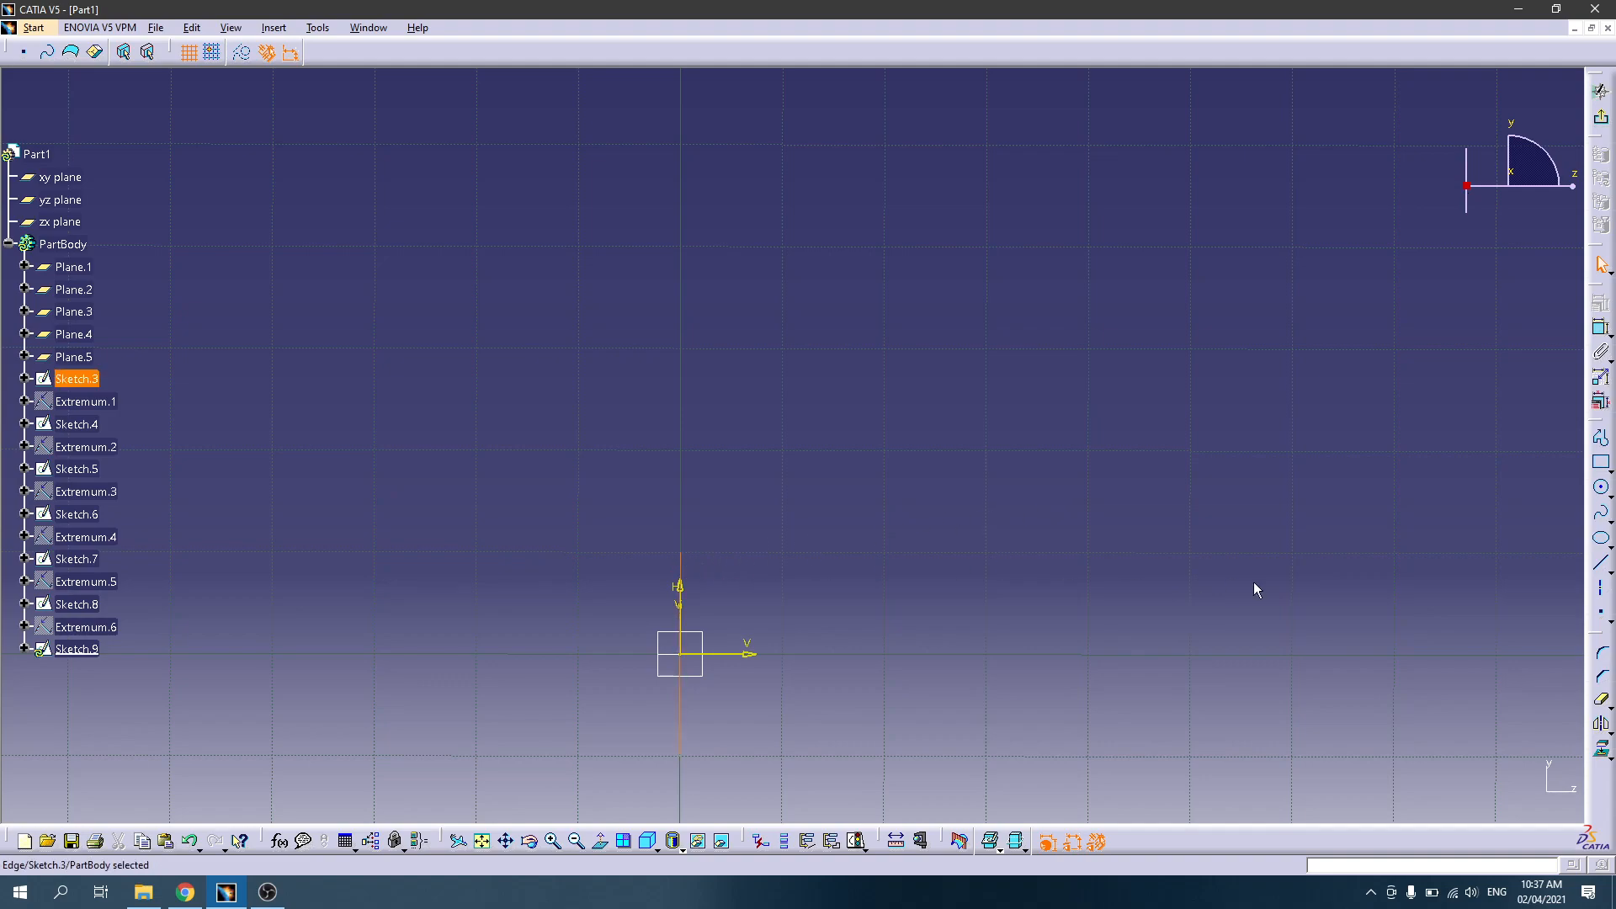
left_click(680, 571)
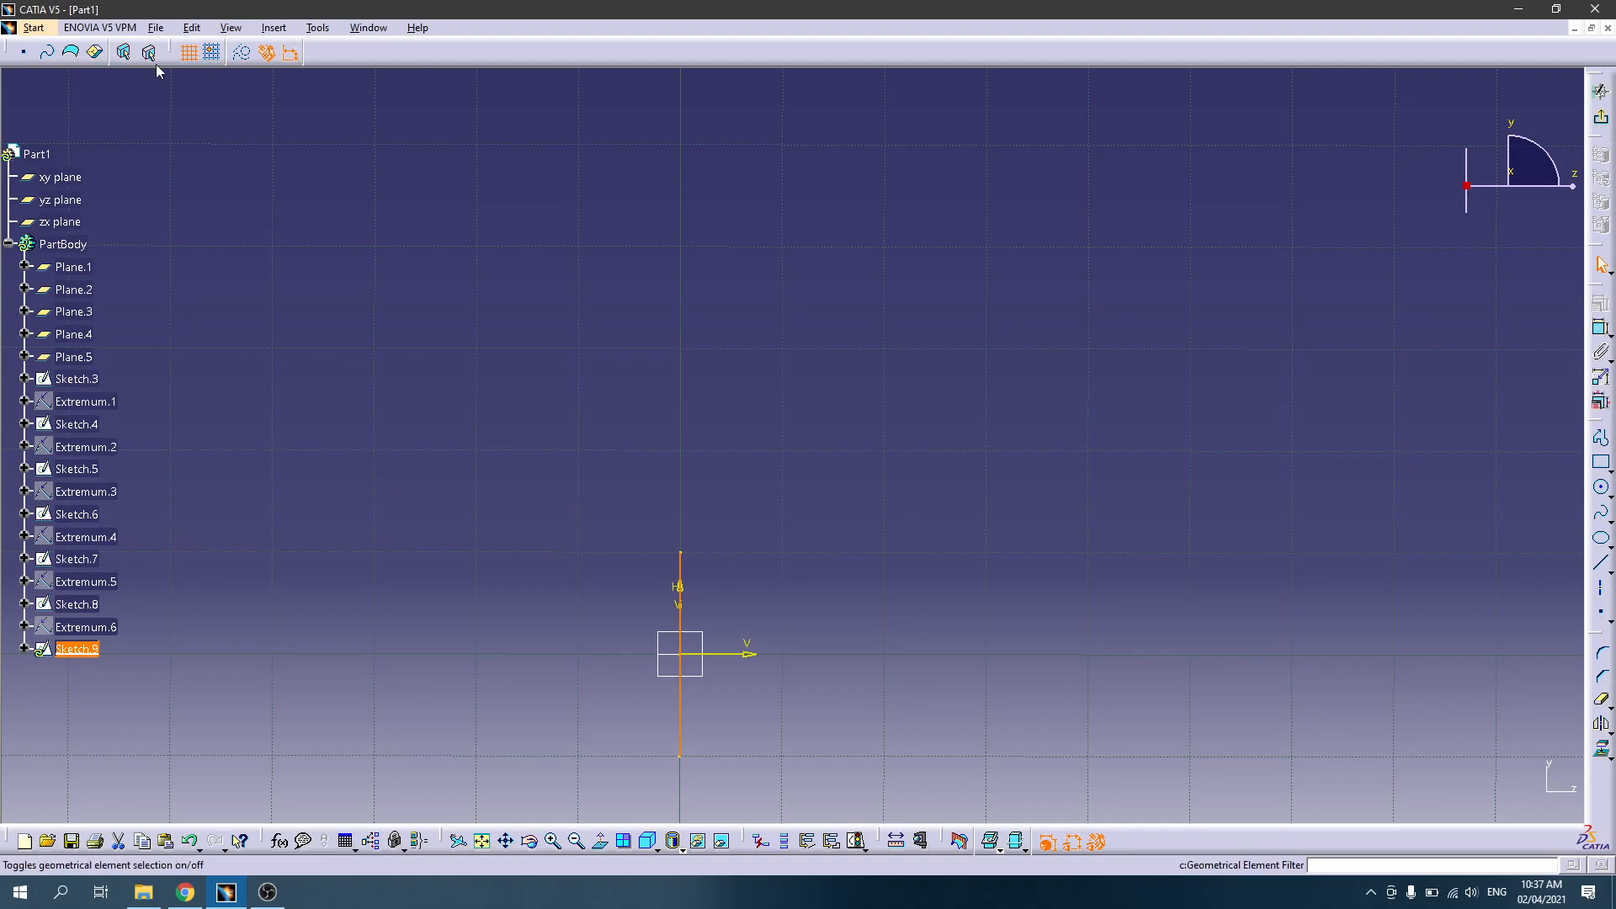
Step: Project the edges of the remaining five cross-sections, Sketch.4 to Sketch.8, into the side-profile sketch
mouse_move(926, 307)
middle_mouse_down("ctrl")
mouse_move(927, 431)
mouse_move(963, 603)
mouse_move(975, 595)
middle_mouse_up("ctrl")
left_click(972, 557)
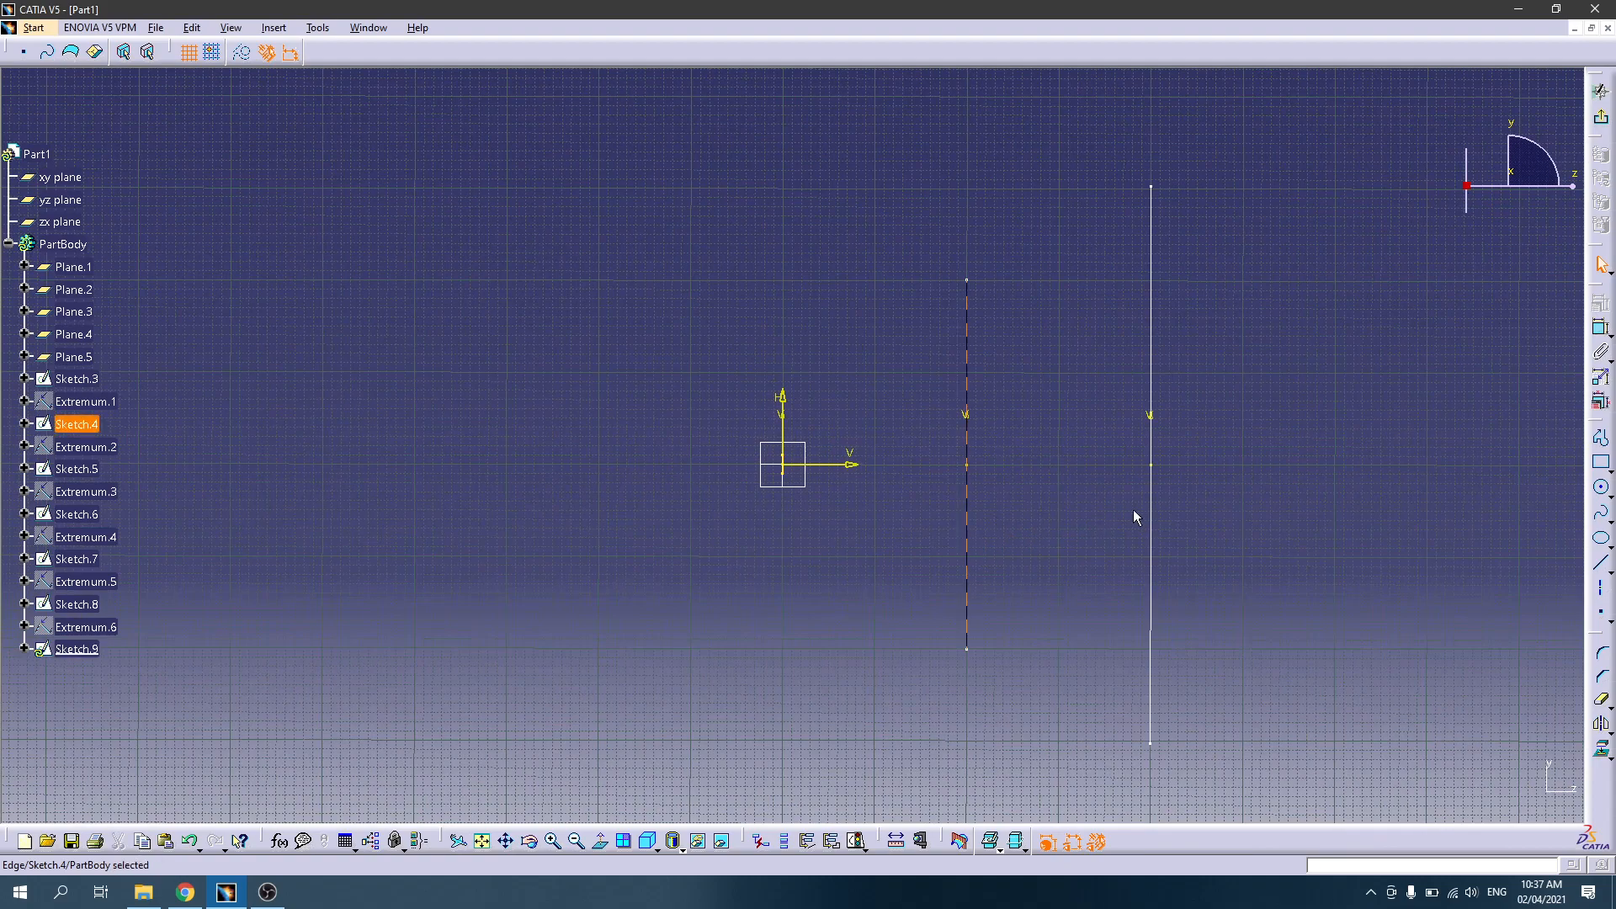
left_click(1155, 510, "ctrl")
middle_click_drag(1266, 412, 1292, 580, "ctrl")
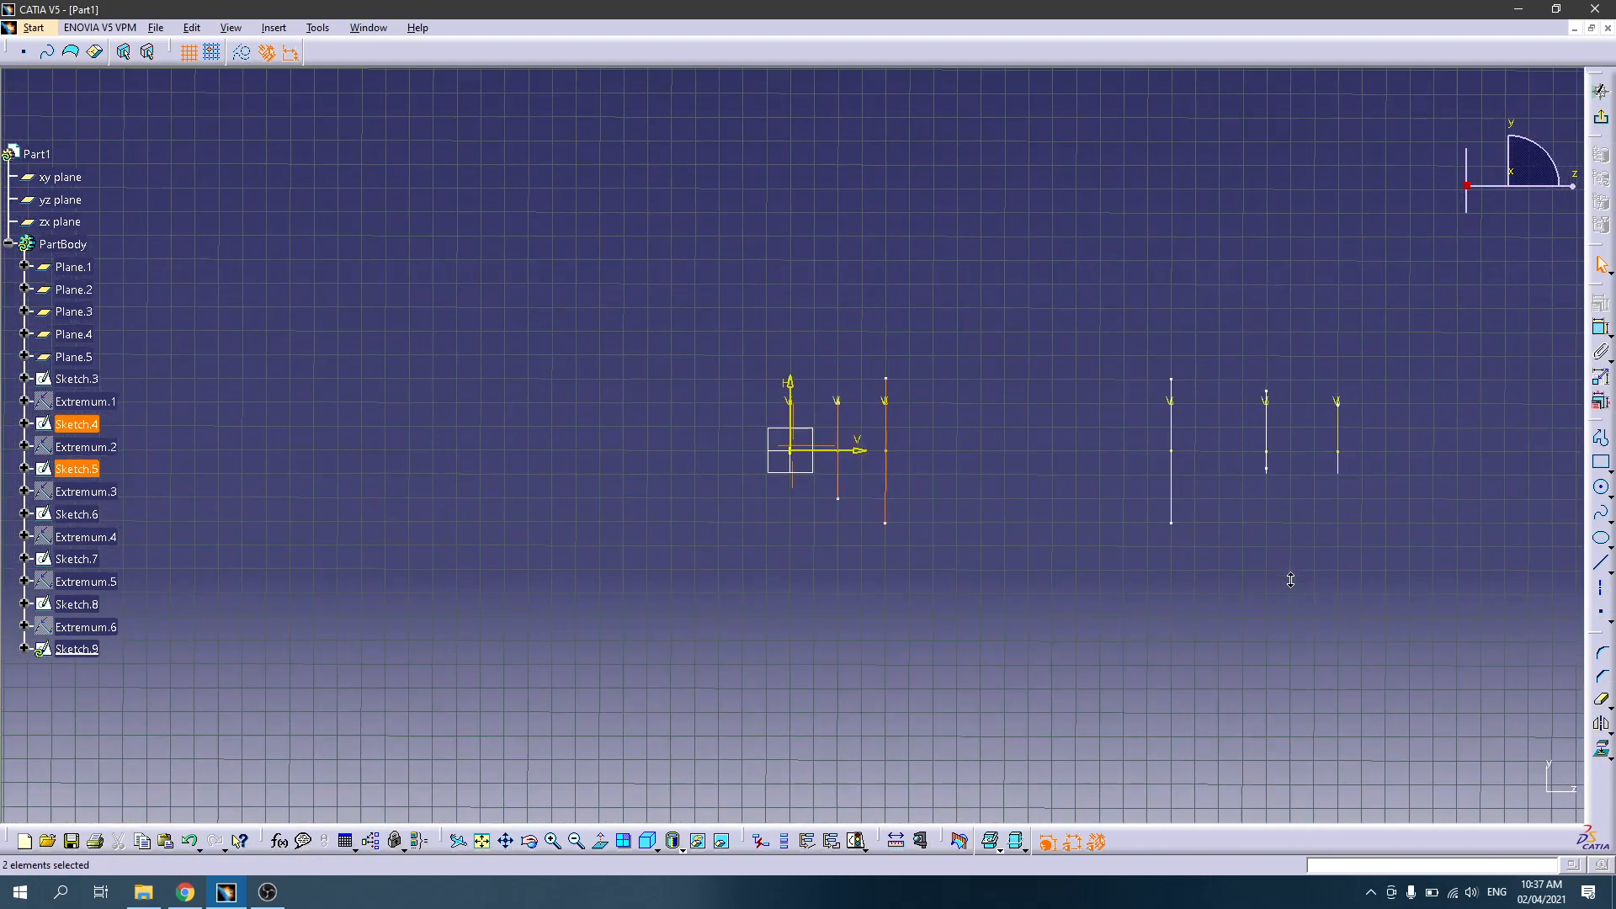
left_click(1173, 484, "ctrl")
left_click(1267, 447, "ctrl")
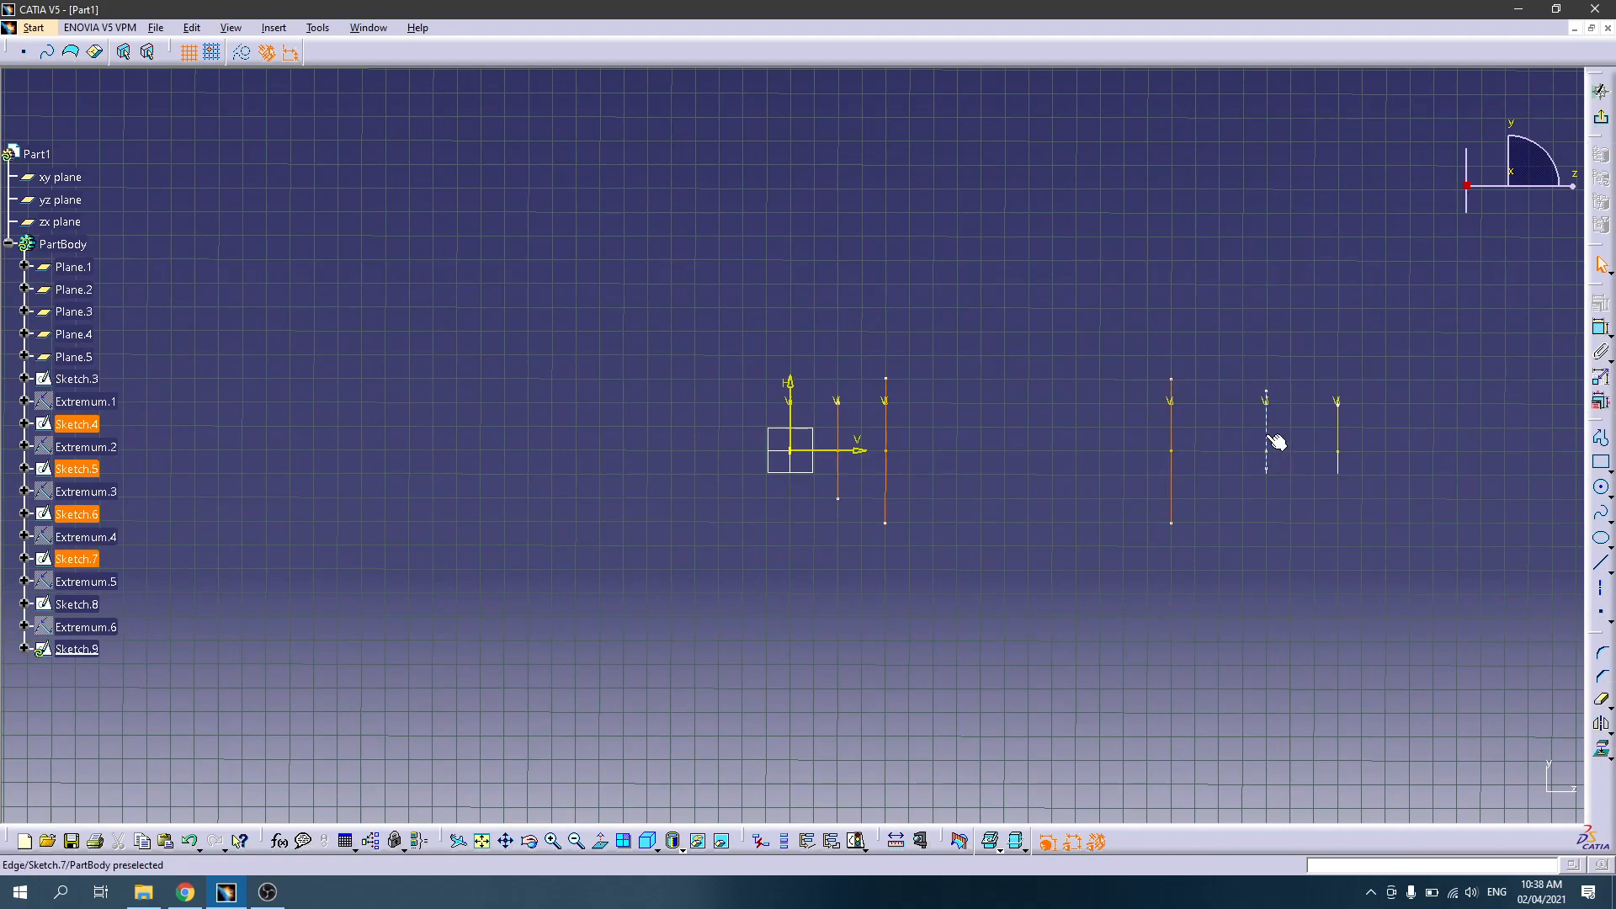
left_click(1337, 453, "ctrl")
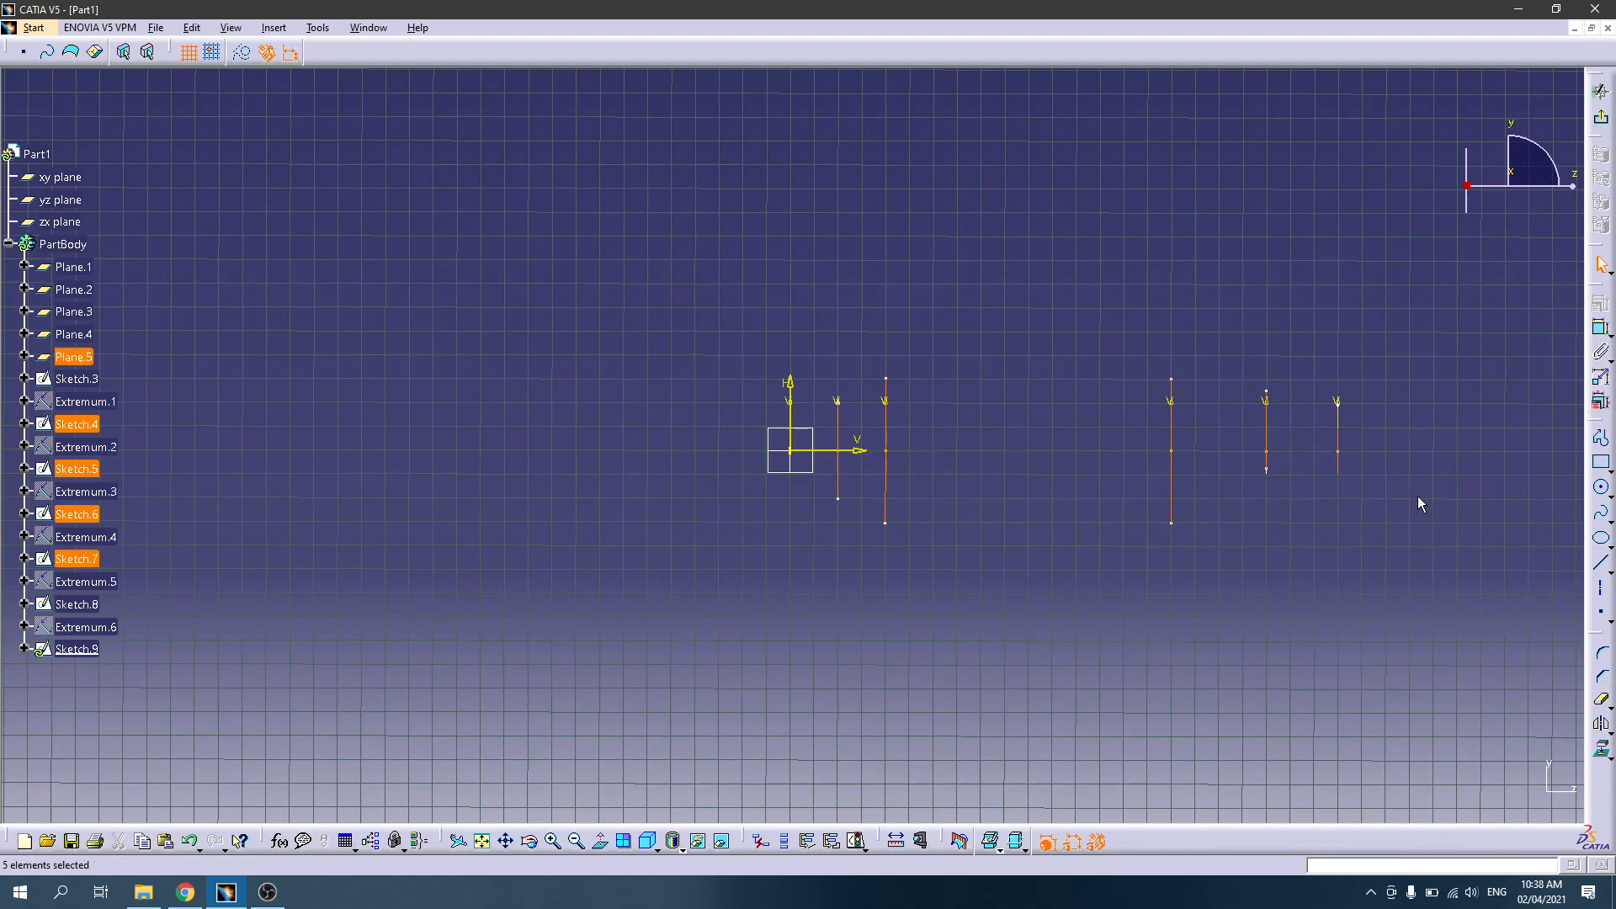
left_click(1338, 465, "ctrl")
left_click(1340, 418, "ctrl")
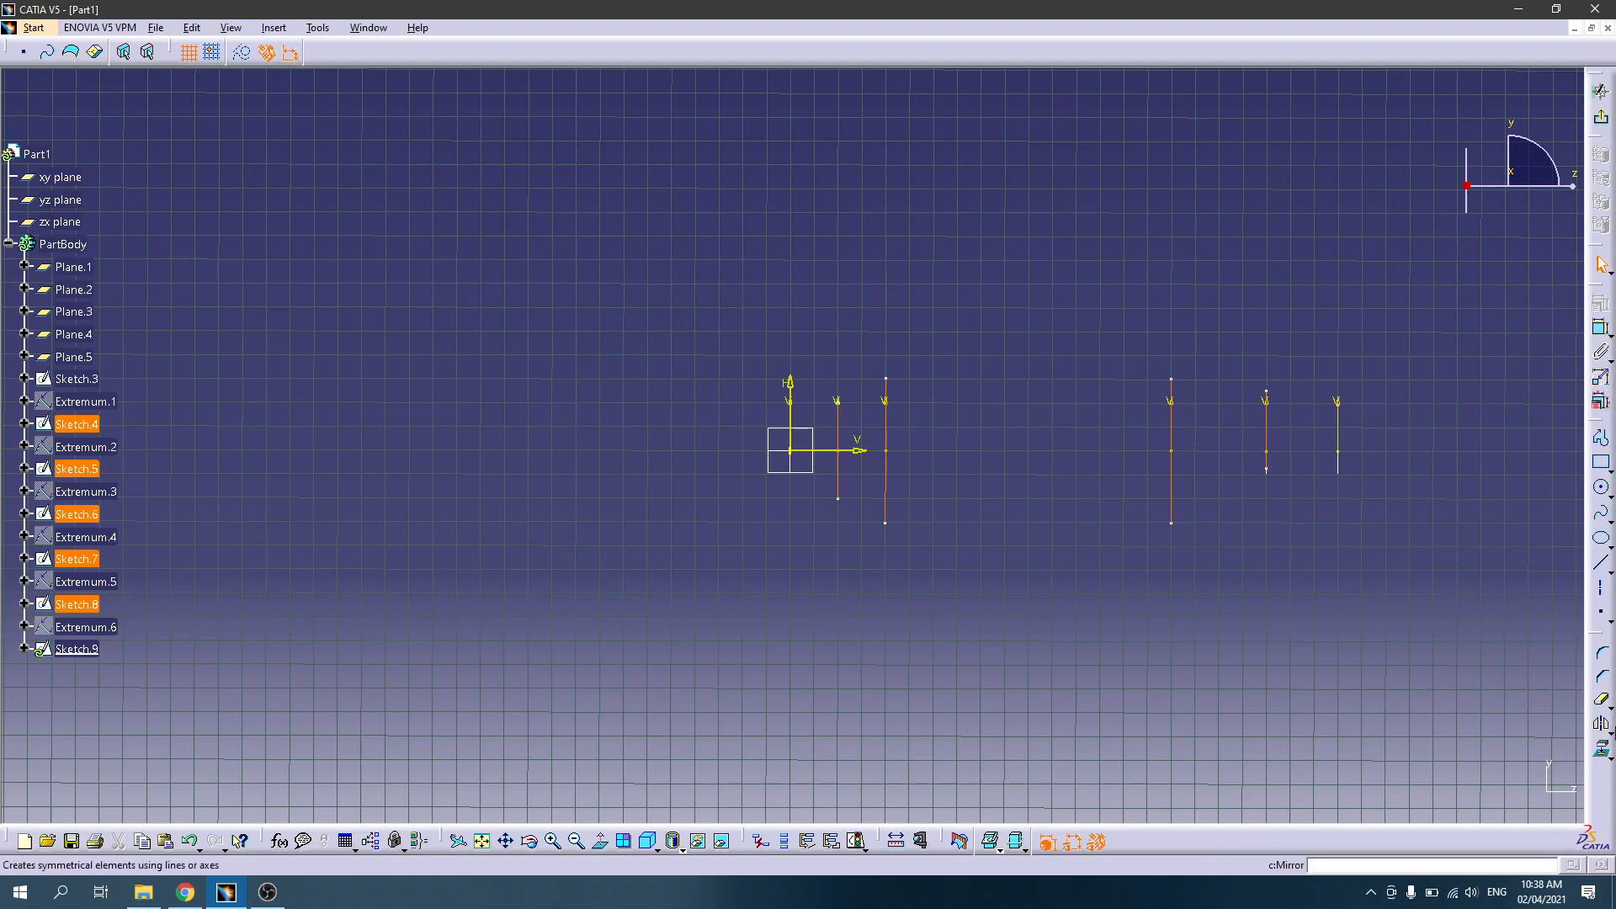
left_click(1601, 748)
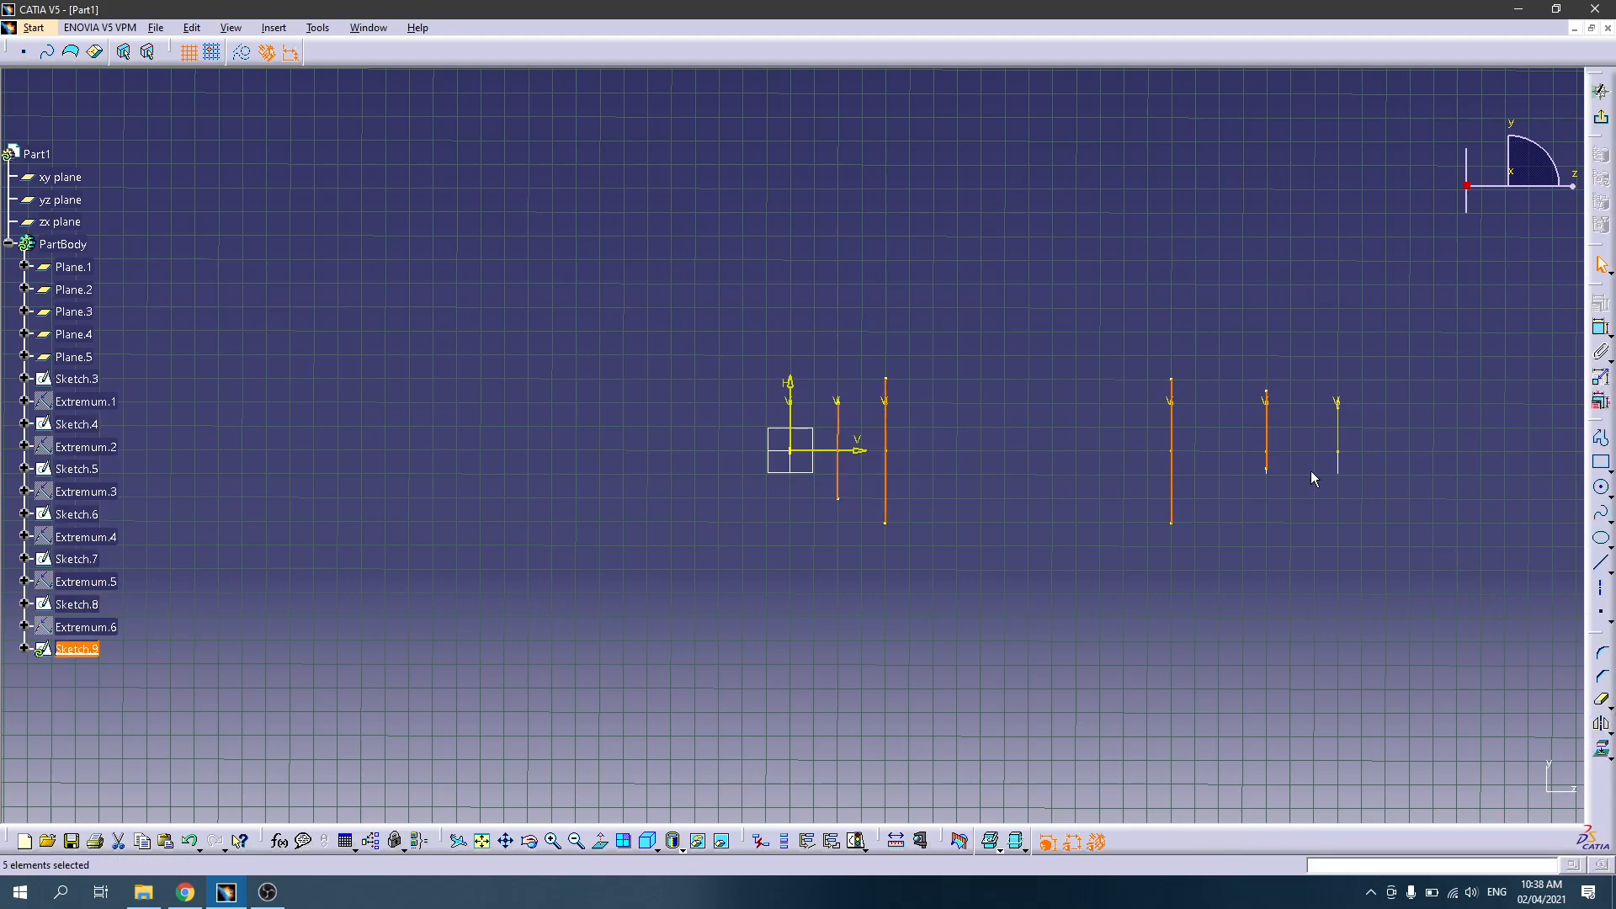
Step: Convert the projected section lines, including the nose line at the origin, to construction elements
left_click(241, 52)
left_click(1058, 337)
middle_click_drag(881, 582, 881, 80, "ctrl")
mouse_move(695, 602)
middle_mouse_down("ctrl")
mouse_move(693, 570)
mouse_move(681, 593)
middle_mouse_up("ctrl")
left_click(641, 608)
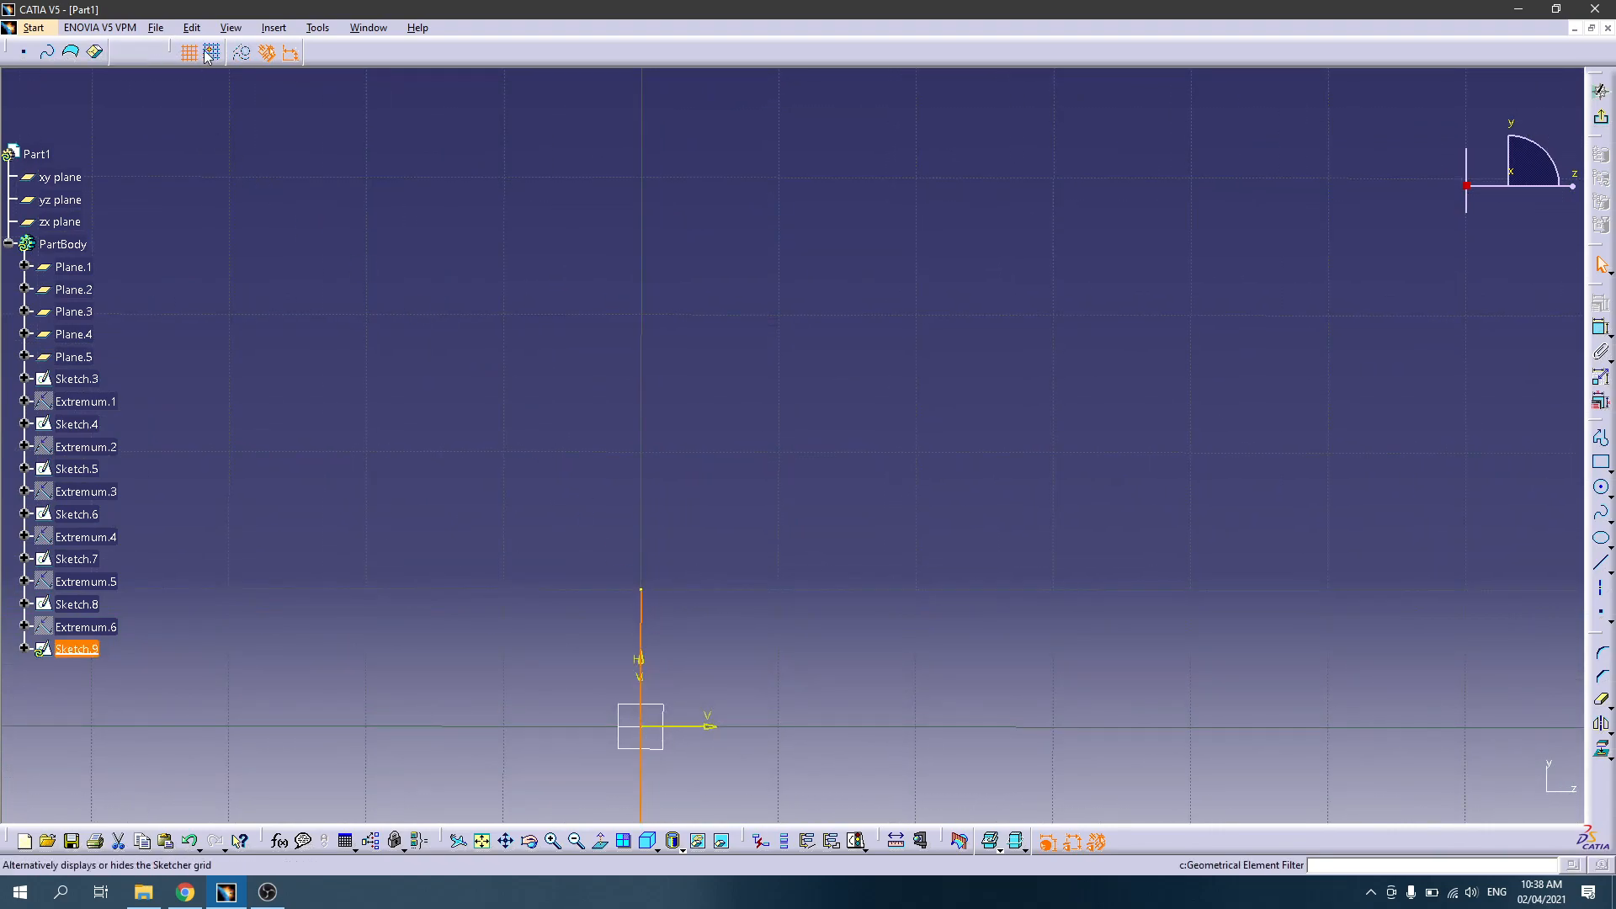
left_click(241, 52)
left_click(717, 463)
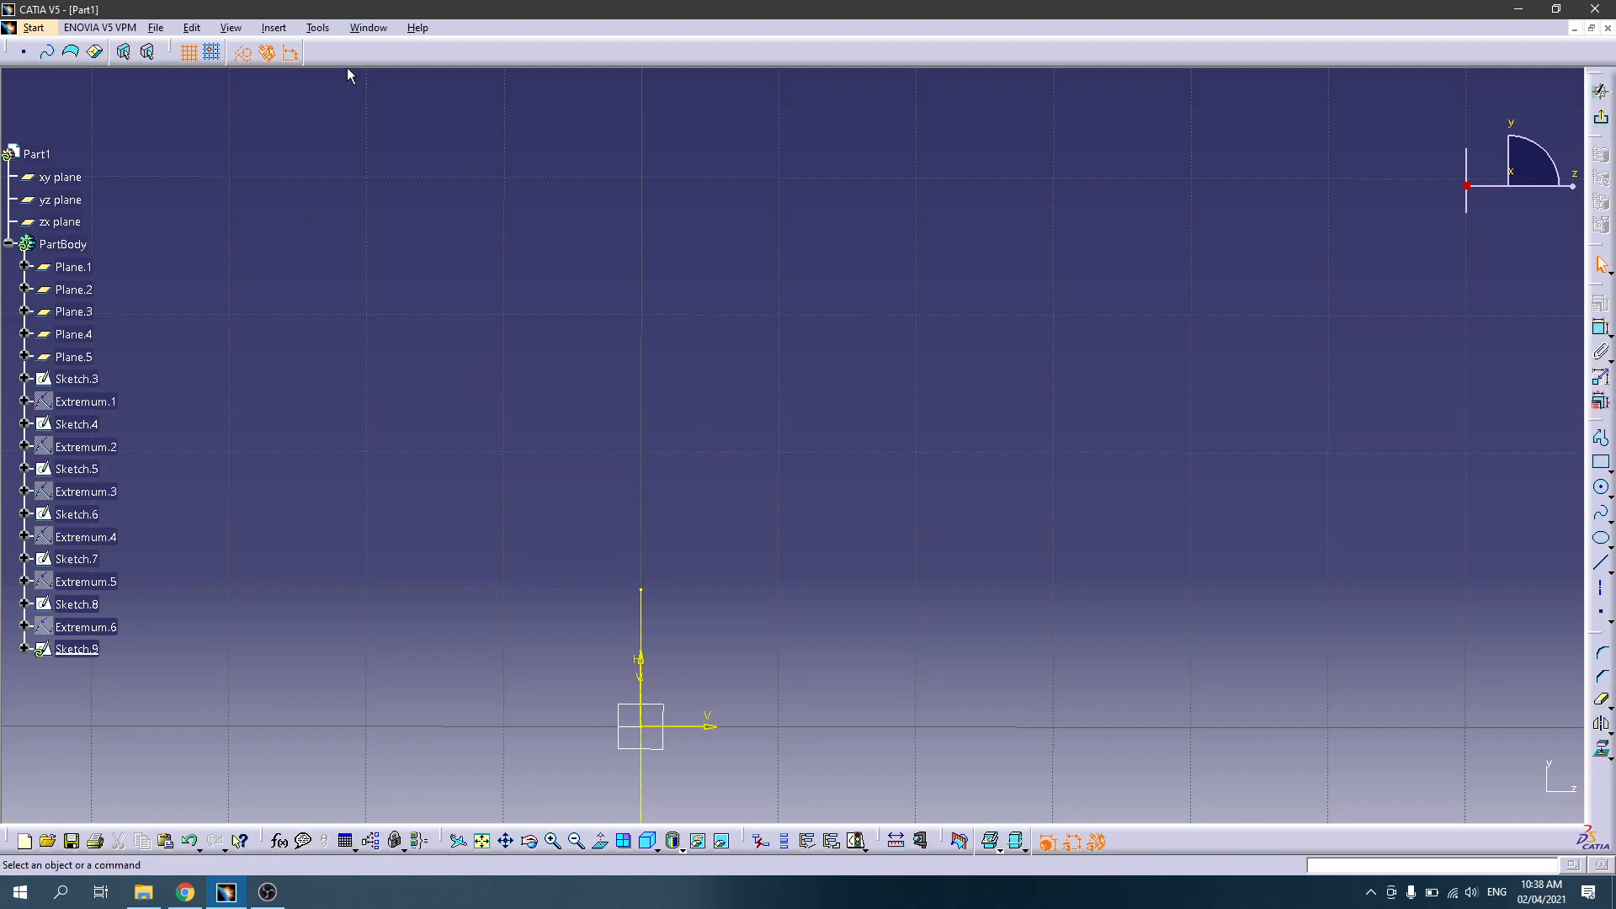
left_click(240, 55)
Step: Switch to Chrome, examine the fuselage side-view reference drawing with the datum and arm markings, and return to CATIA
middle_click_drag(716, 241, 866, 675, "ctrl")
mouse_move(1301, 410)
middle_mouse_down()
mouse_move(778, 361)
mouse_move(1158, 345)
middle_mouse_up()
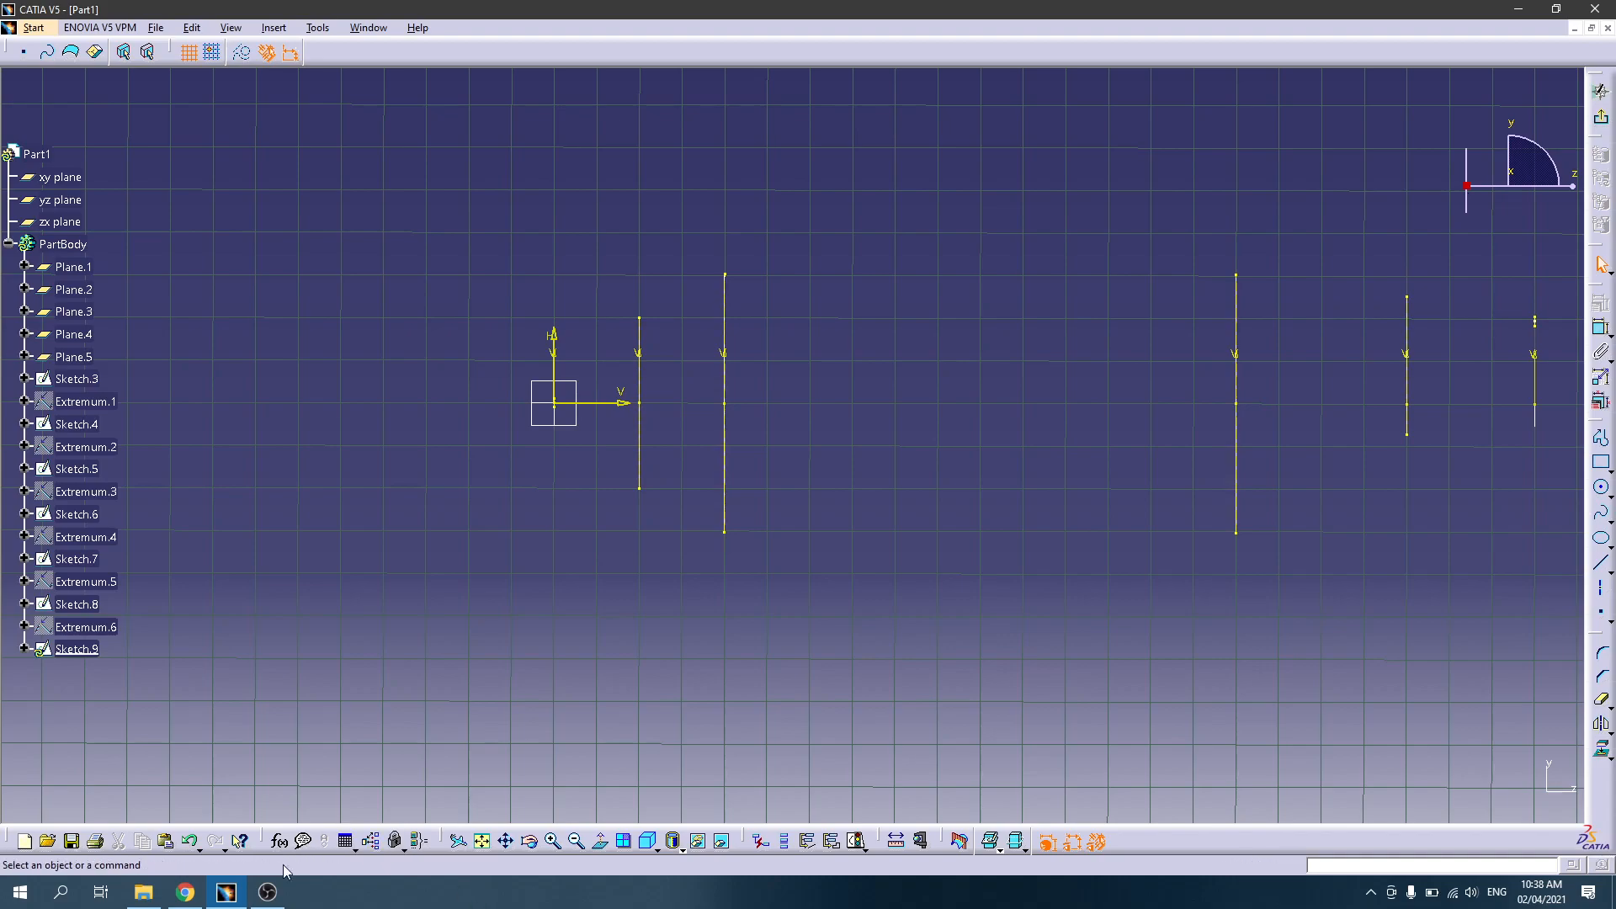
left_click(185, 891)
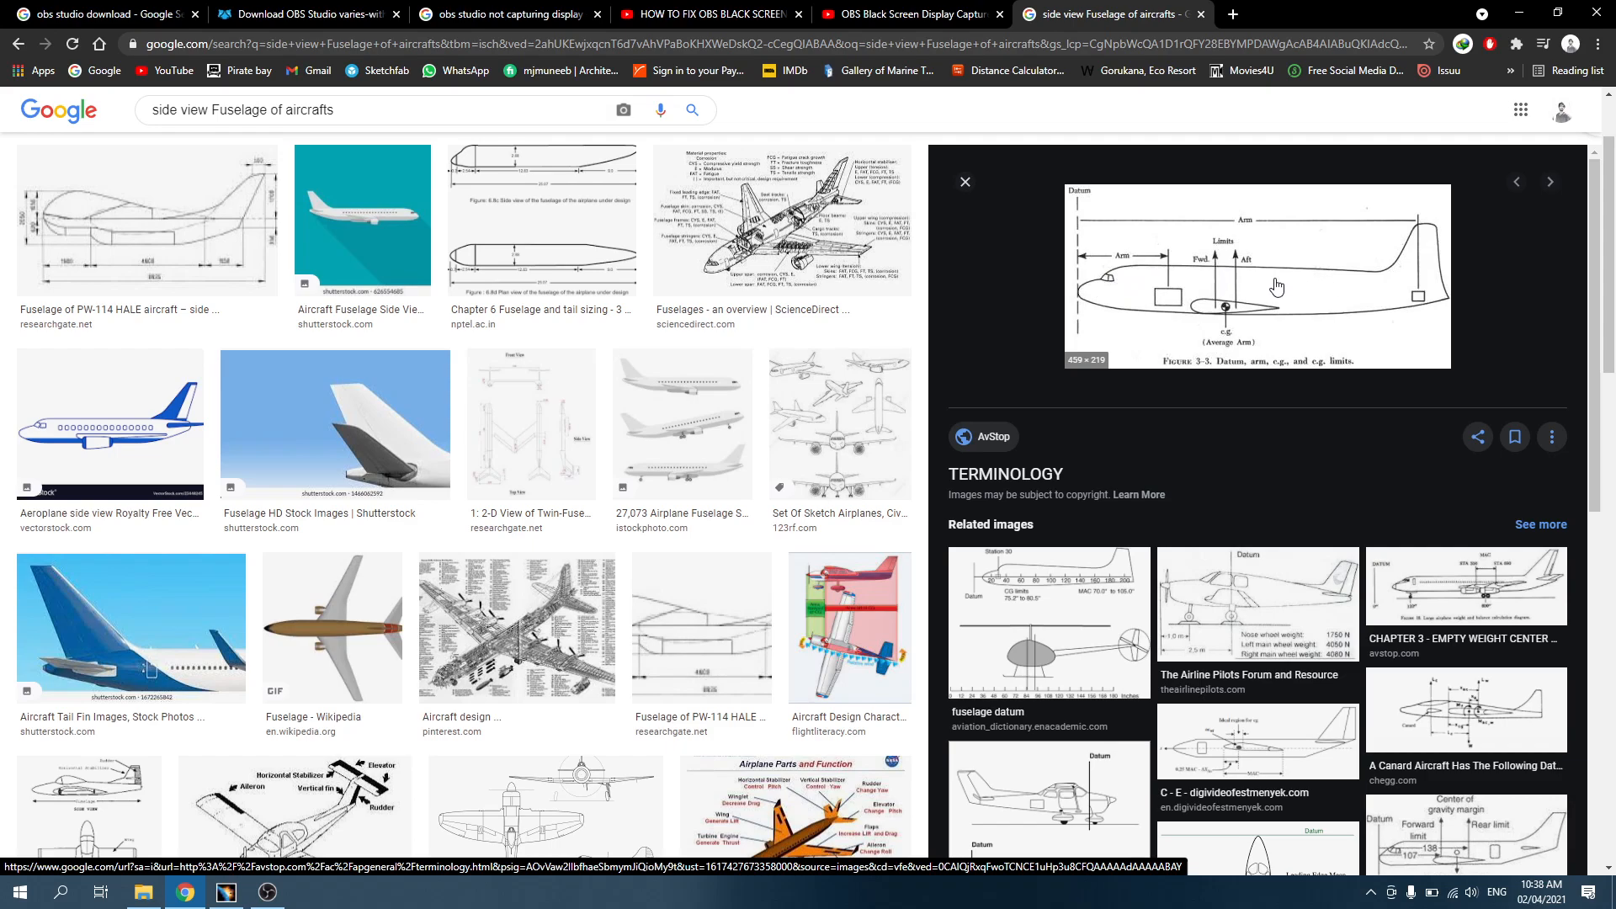
left_click(1520, 14)
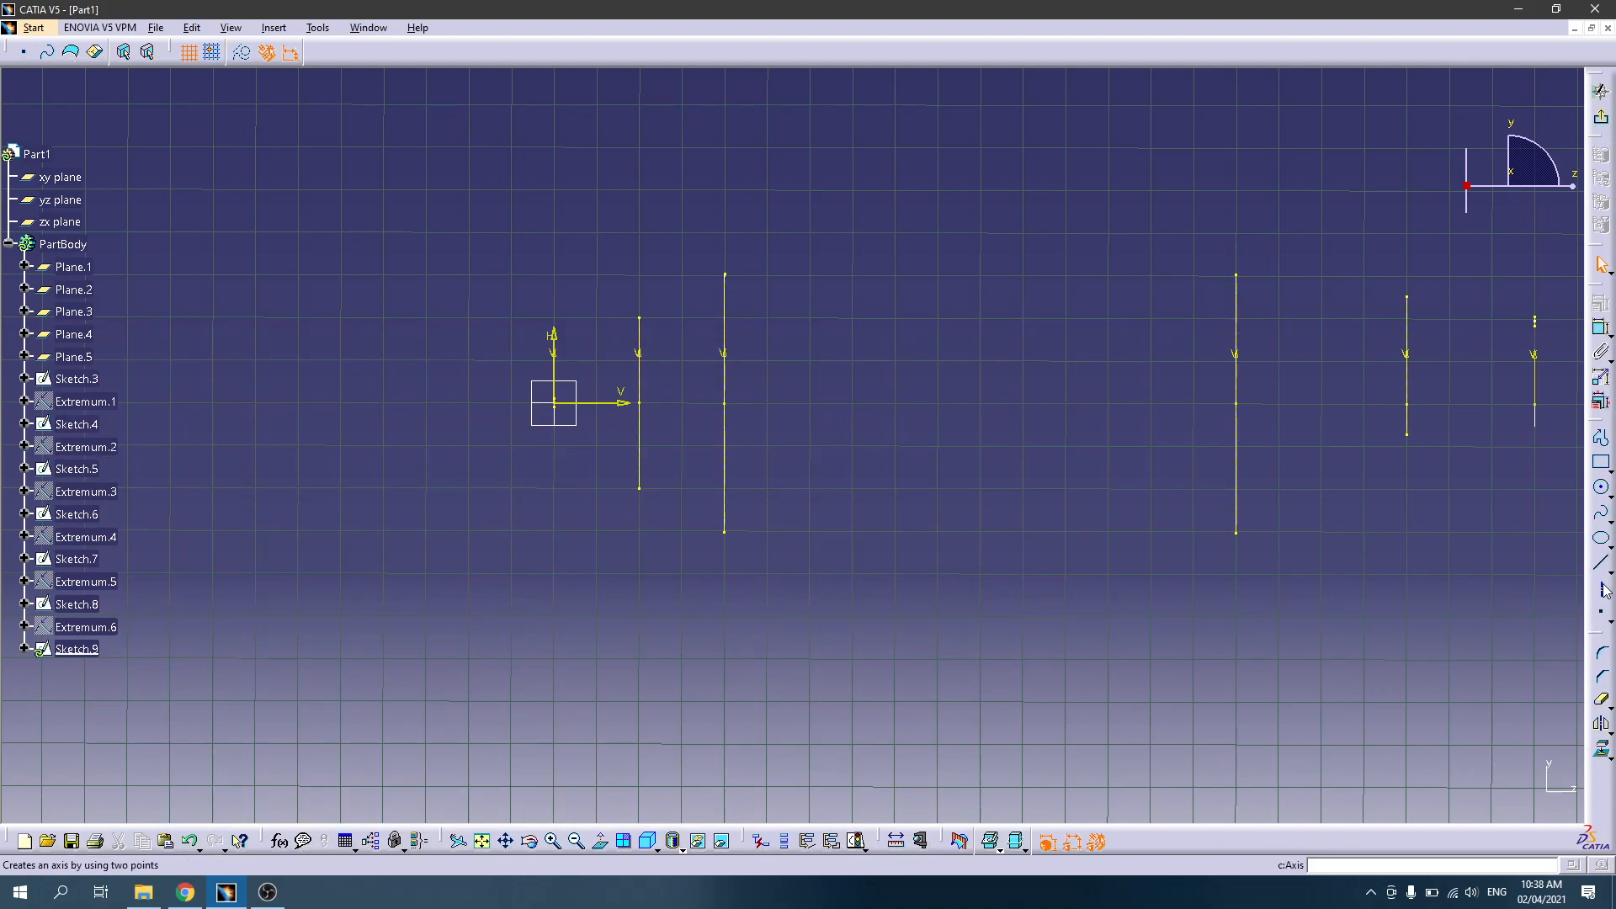
left_click(1604, 522)
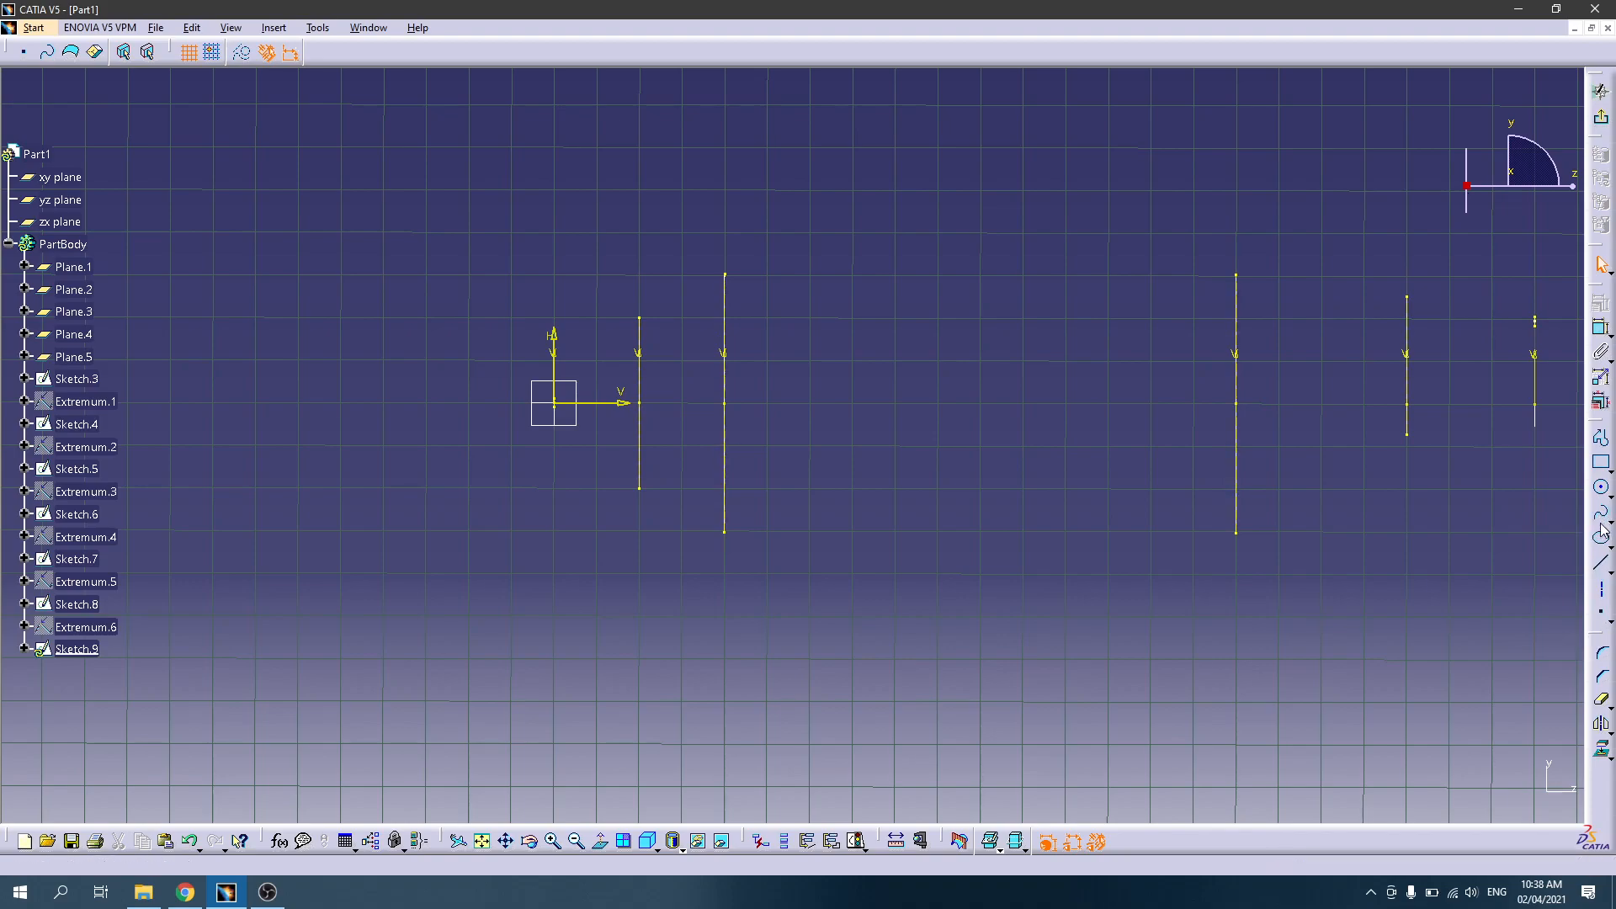
left_click(1603, 542)
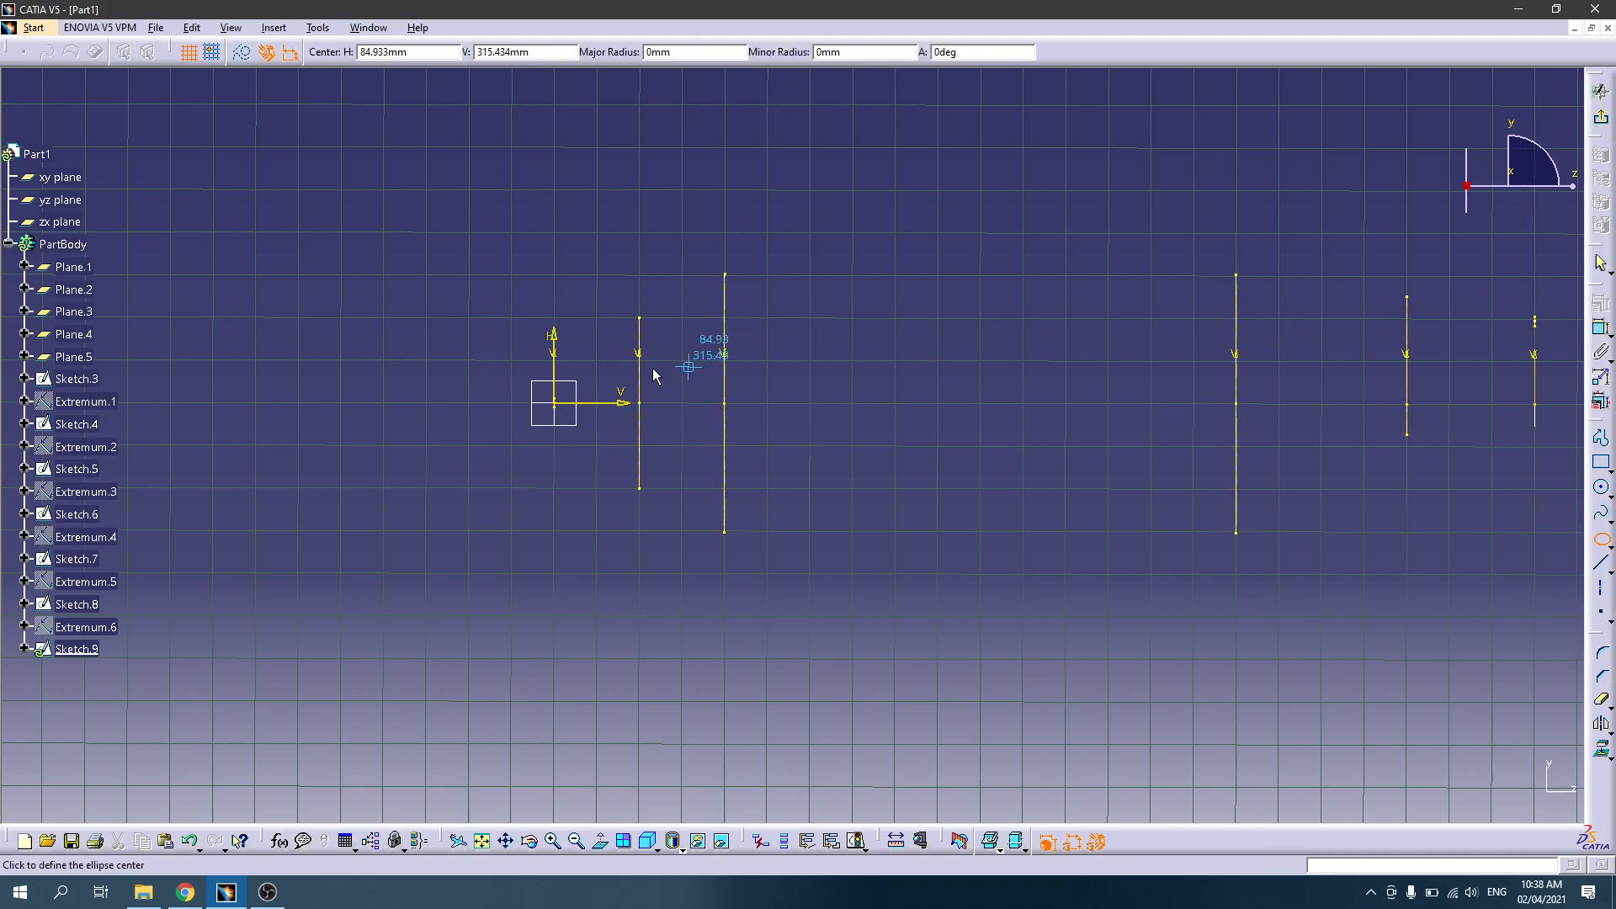
left_click(602, 391)
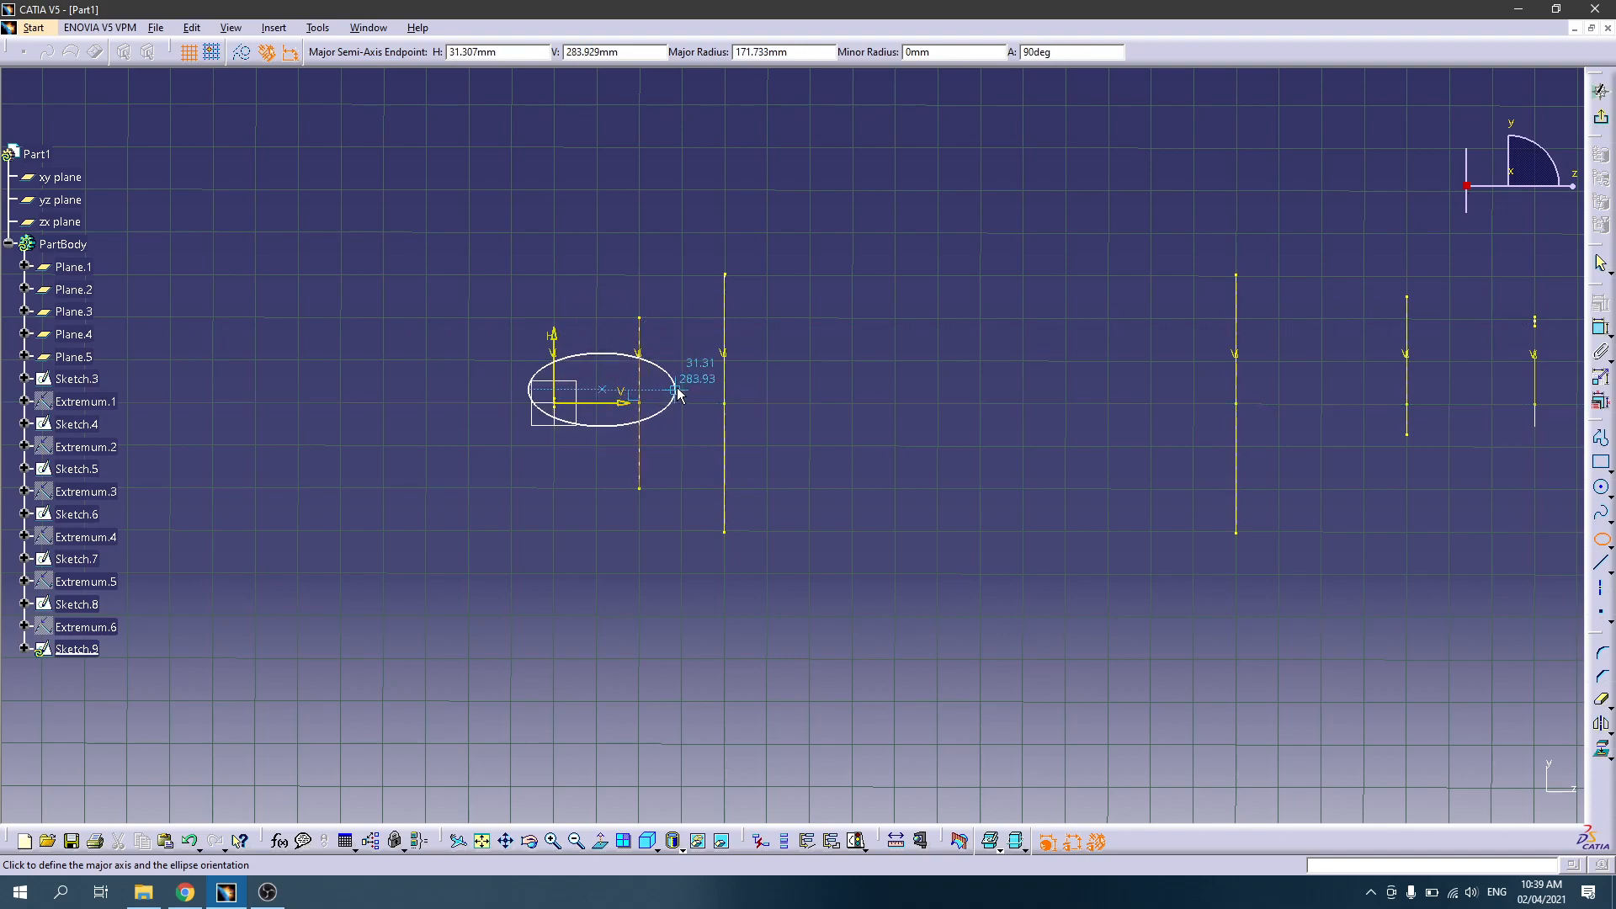
left_click(768, 397)
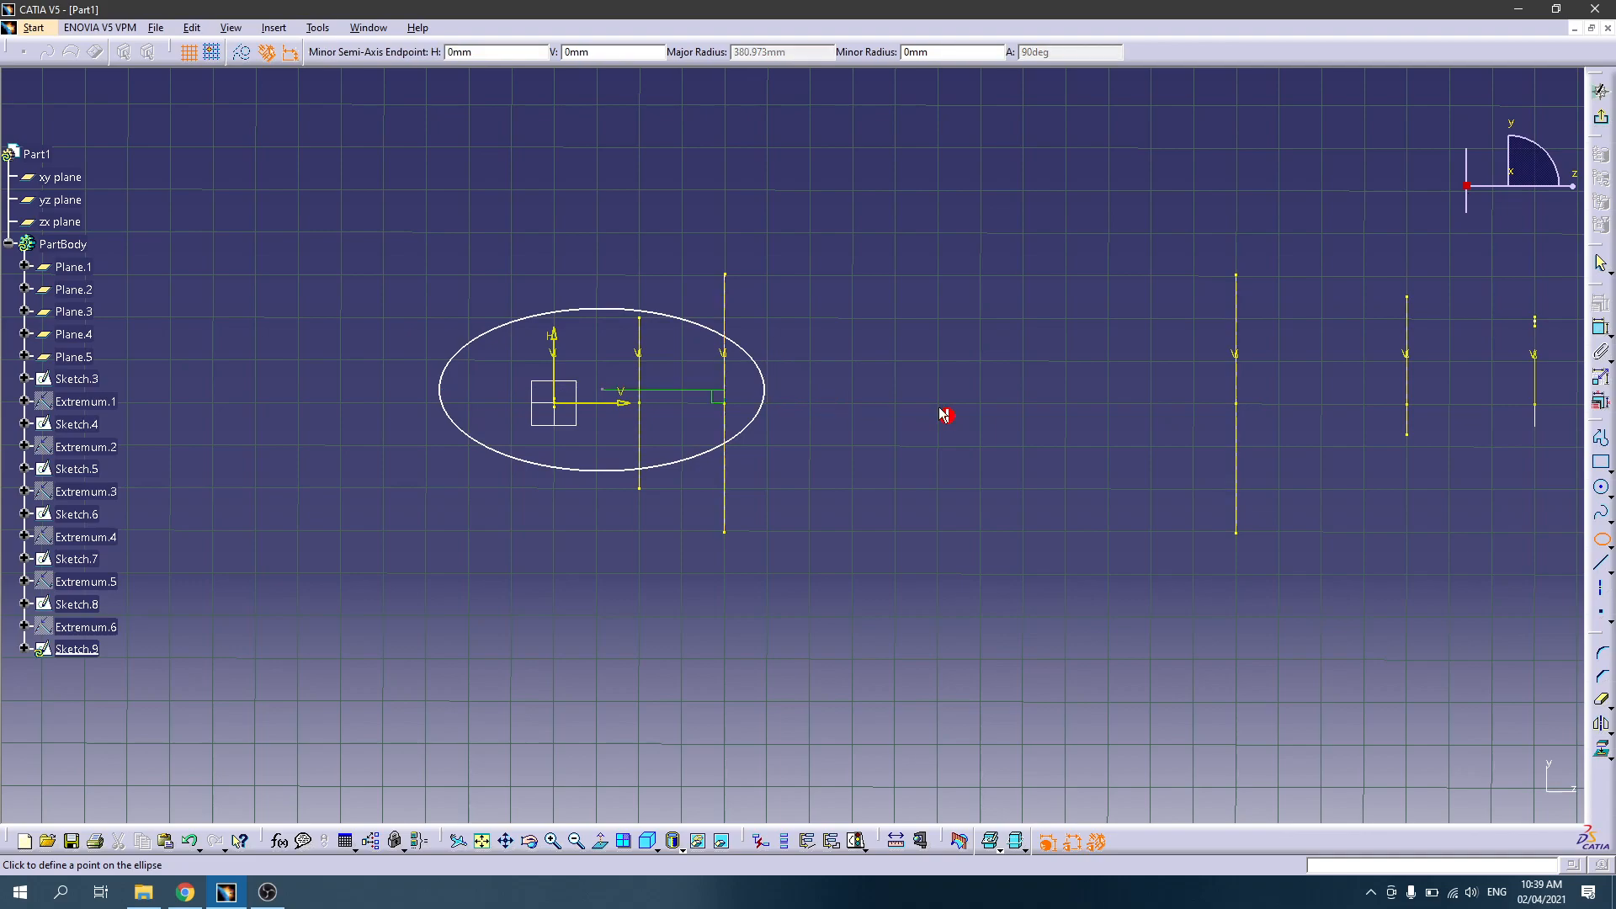
key("Escape")
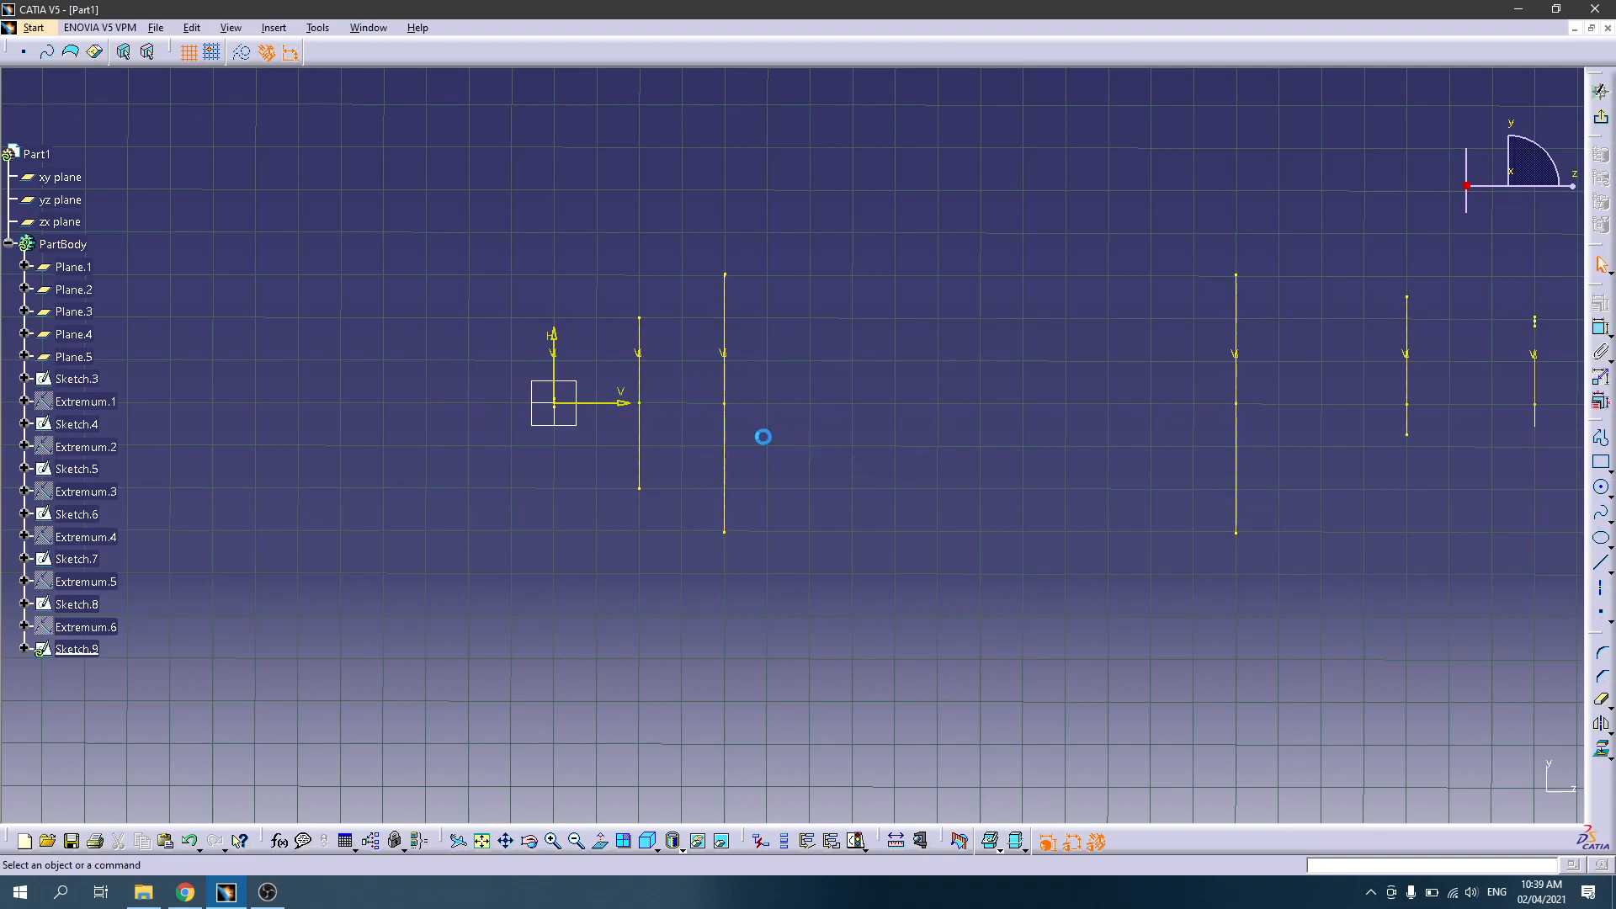
Step: Sketch a horizontal ellipse with a major radius of about 671 mm and move it so its front tip lies near the origin
left_click(1602, 542)
left_click(600, 384)
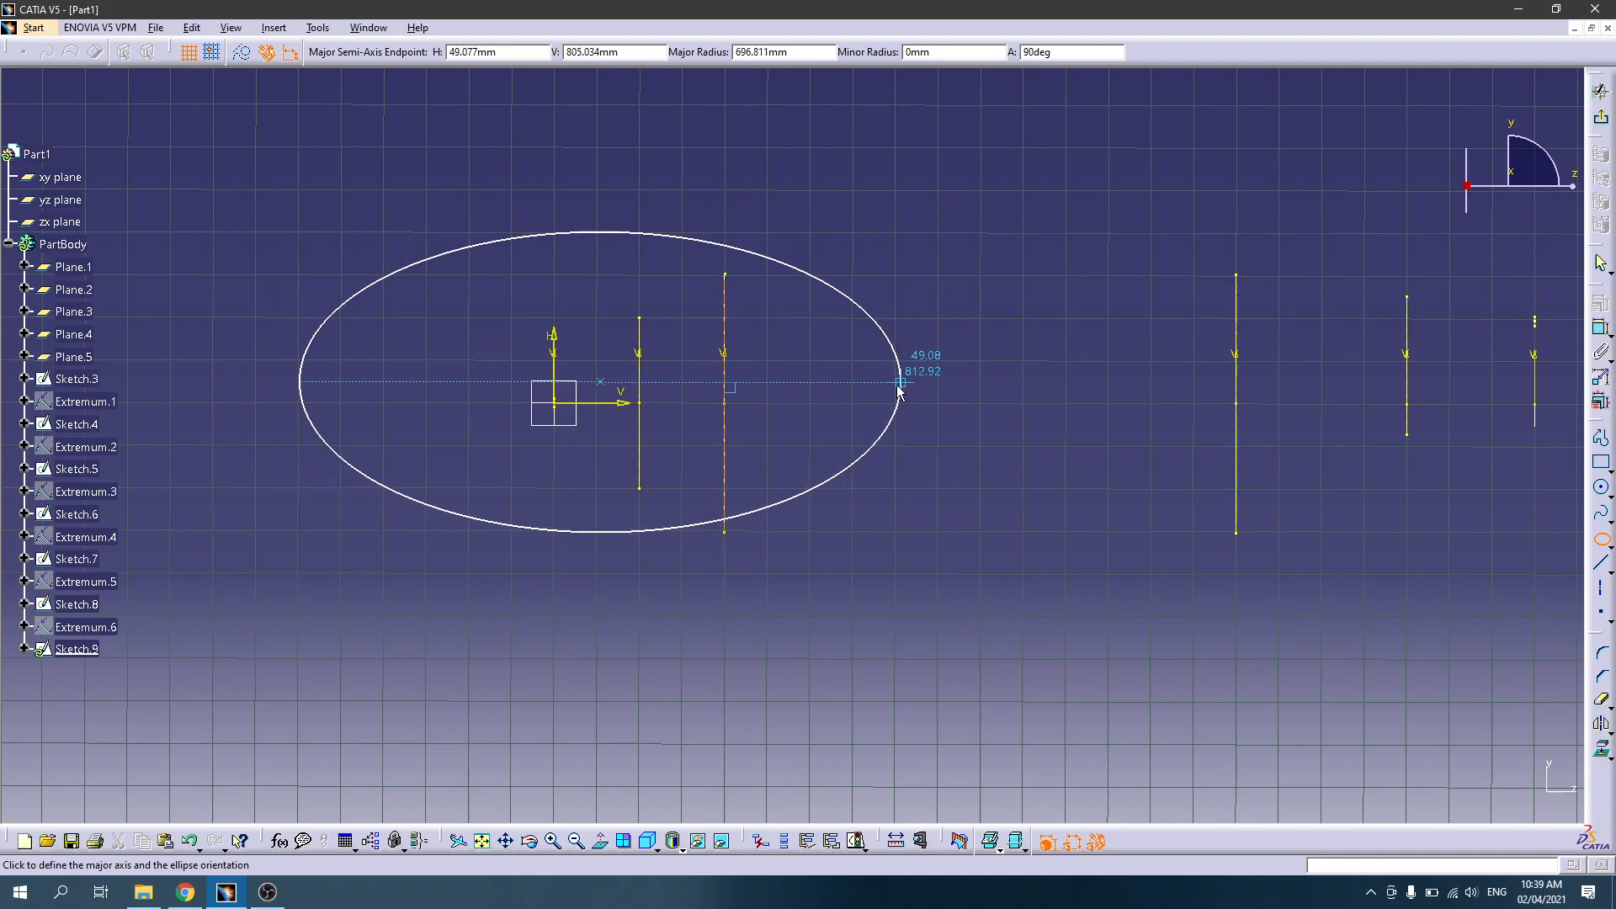
left_click(887, 384)
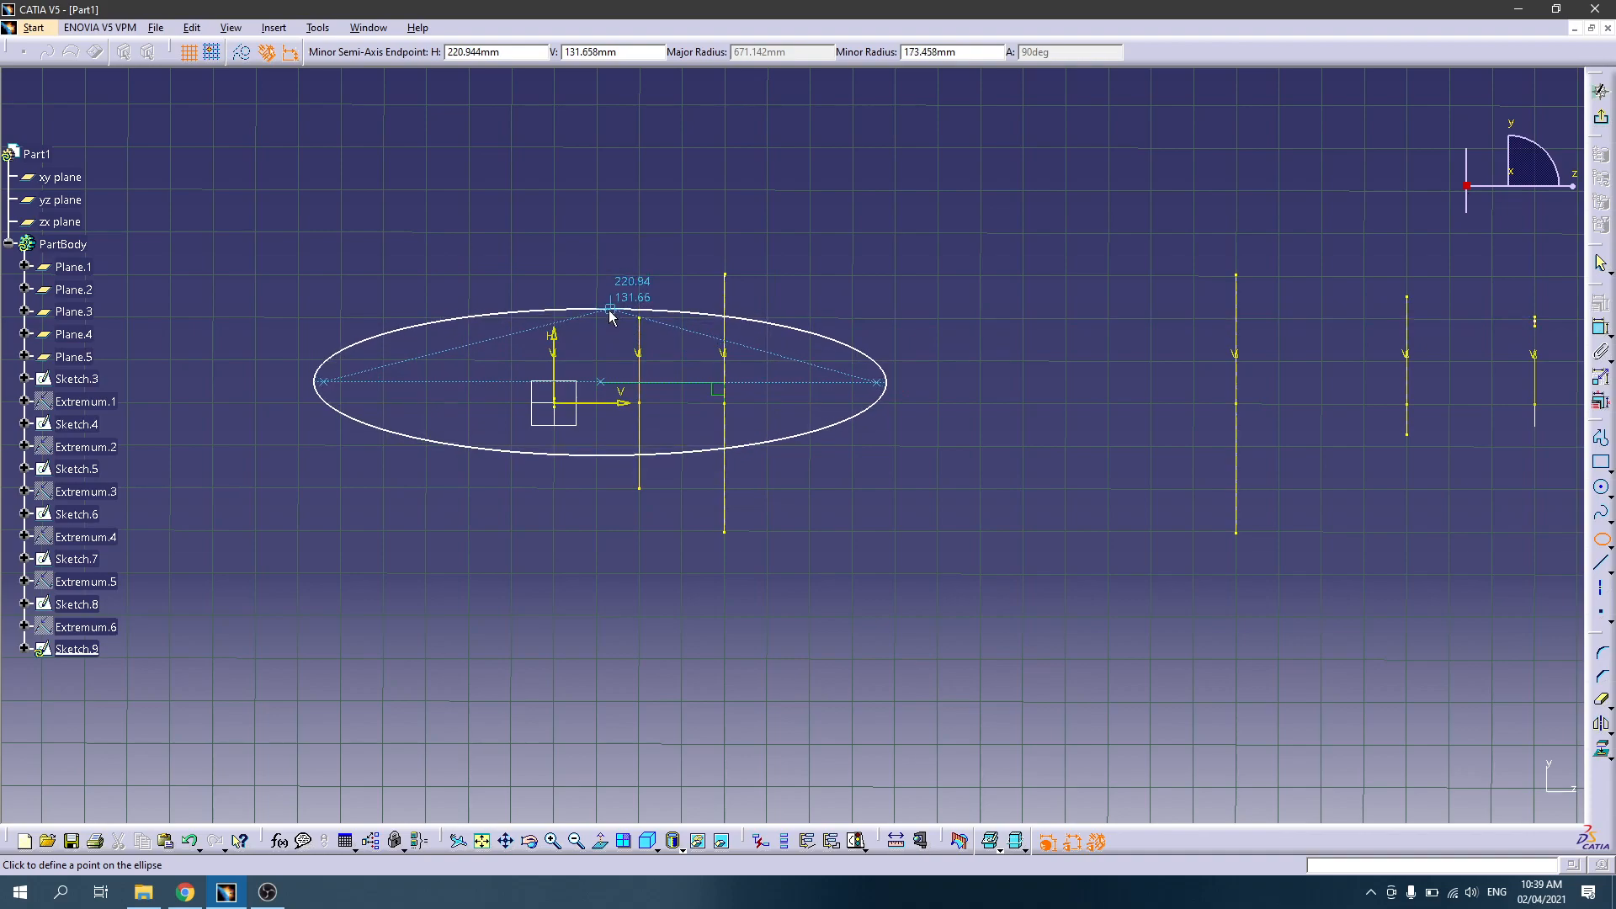
left_click(611, 302)
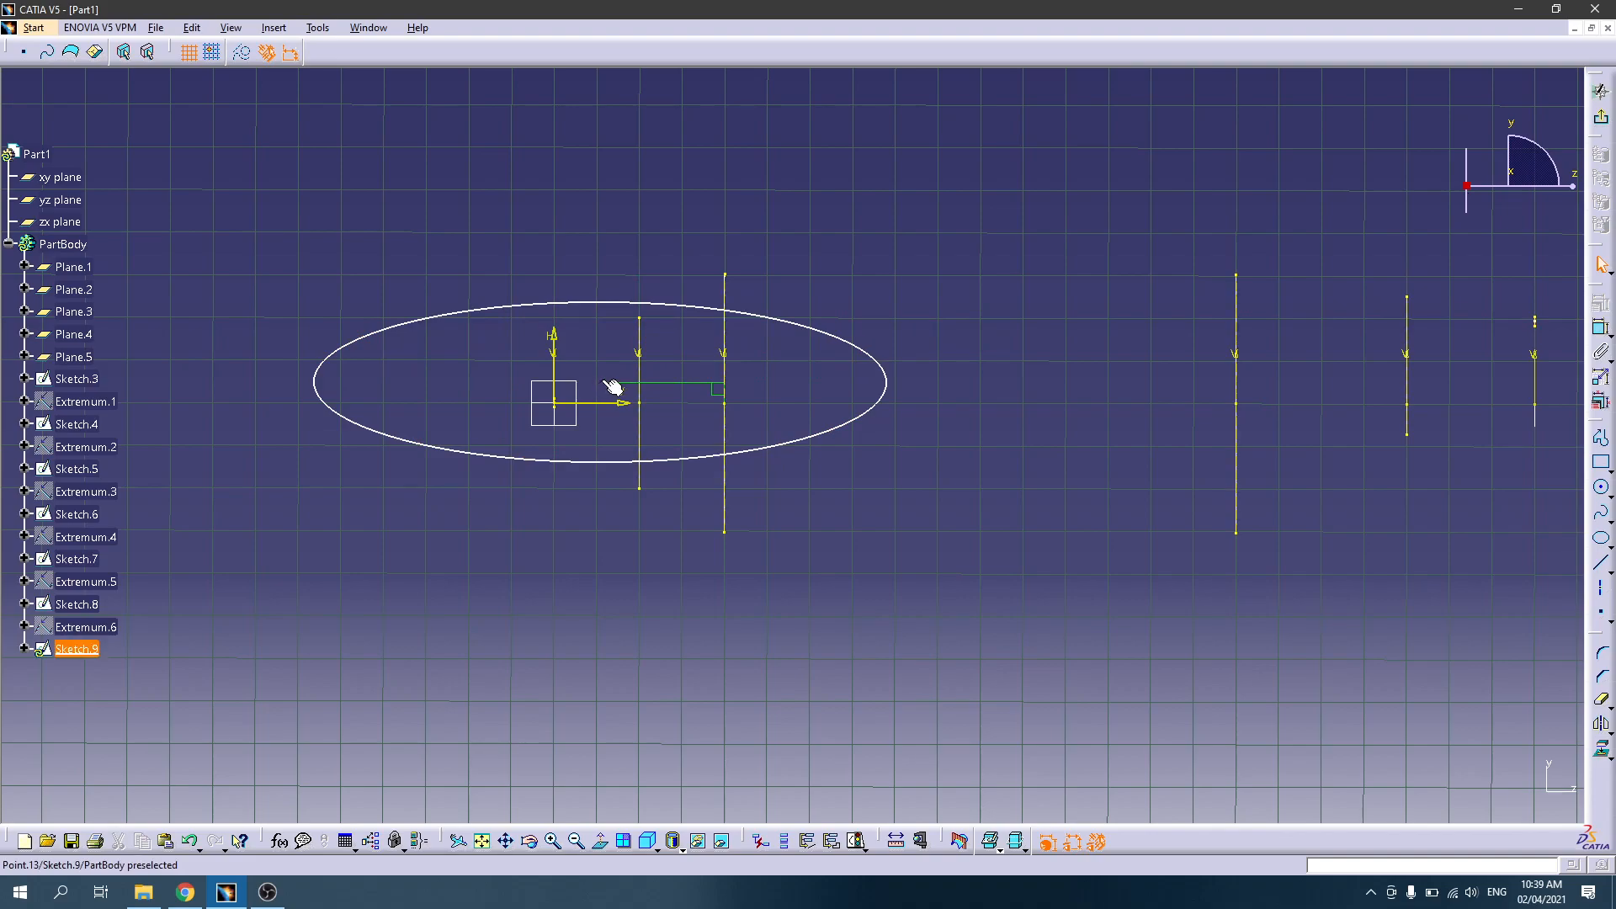
left_click_drag(379, 393, 553, 403)
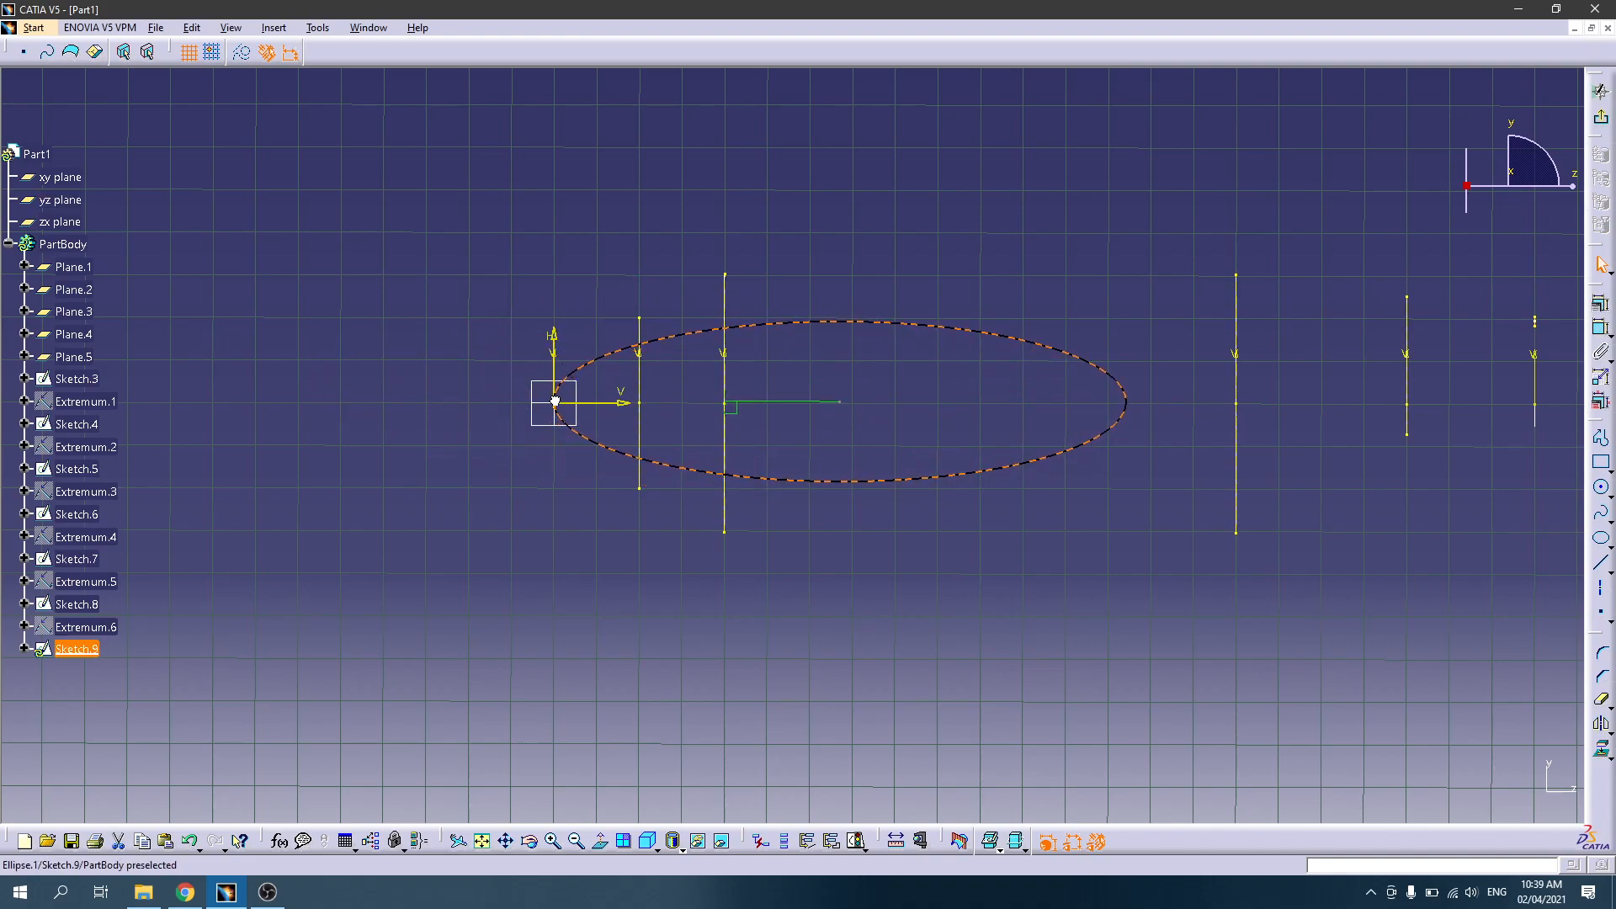
mouse_move(653, 349)
left_mouse_down()
mouse_move(643, 325)
mouse_move(645, 360)
mouse_move(650, 336)
left_mouse_up()
Step: Open the constraint definition for the ellipse and the upper endpoint of the second section's projected line
left_click(665, 346)
left_click(641, 327, "ctrl")
left_click(1591, 303)
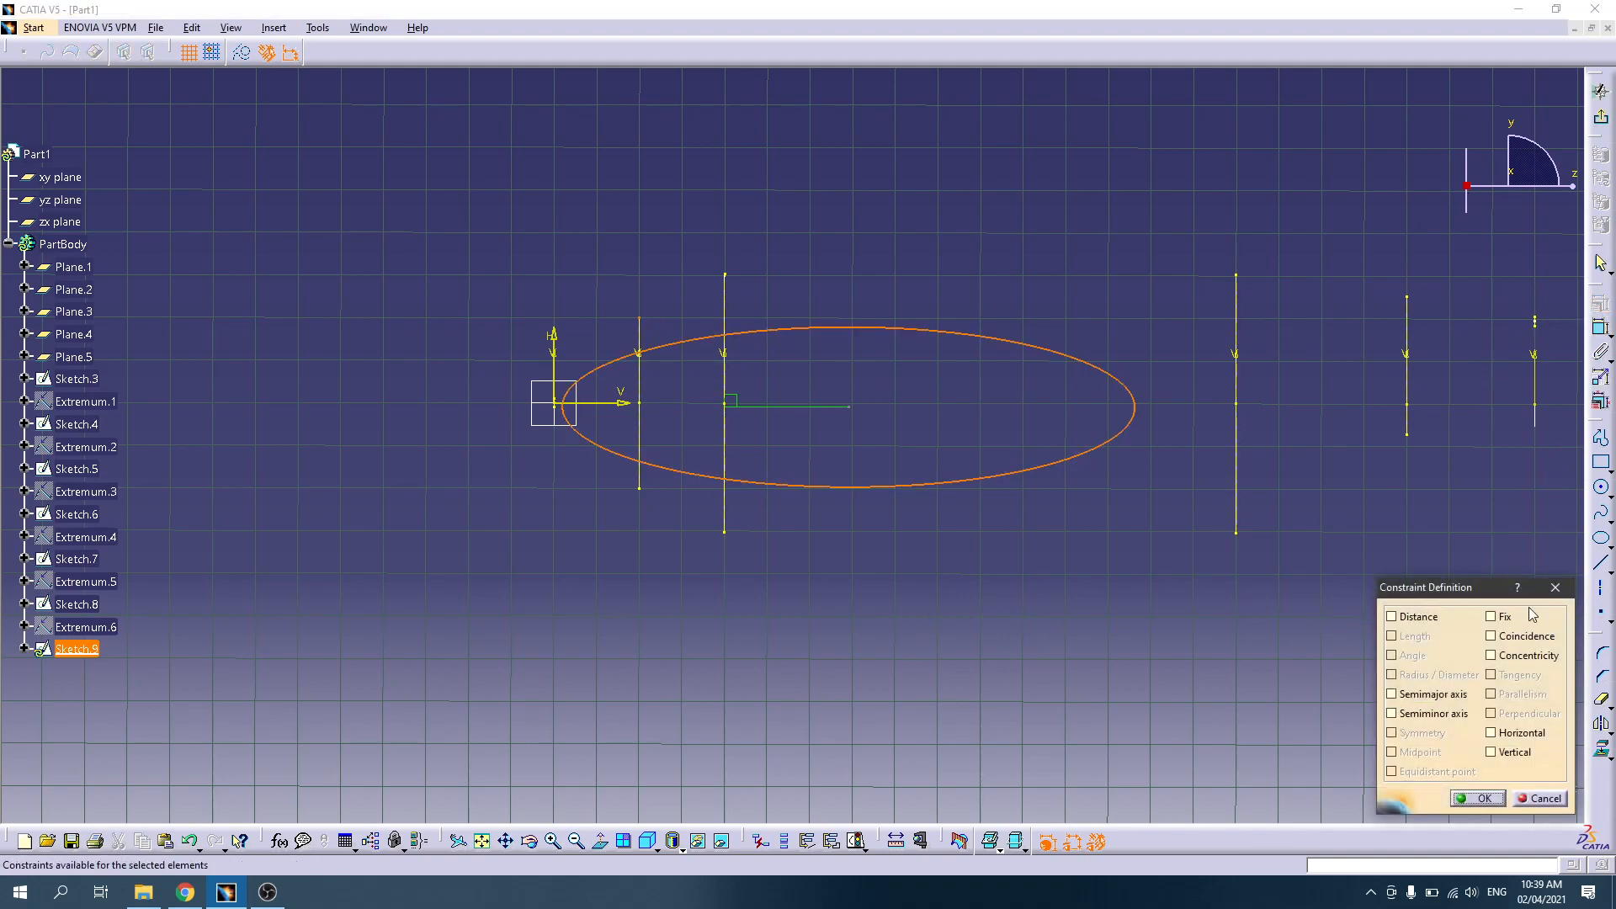
Step: Make the ellipse coincident with the first section's upper point and the projected nose point, and adjust it so it centres near the V axis
left_click(1508, 640)
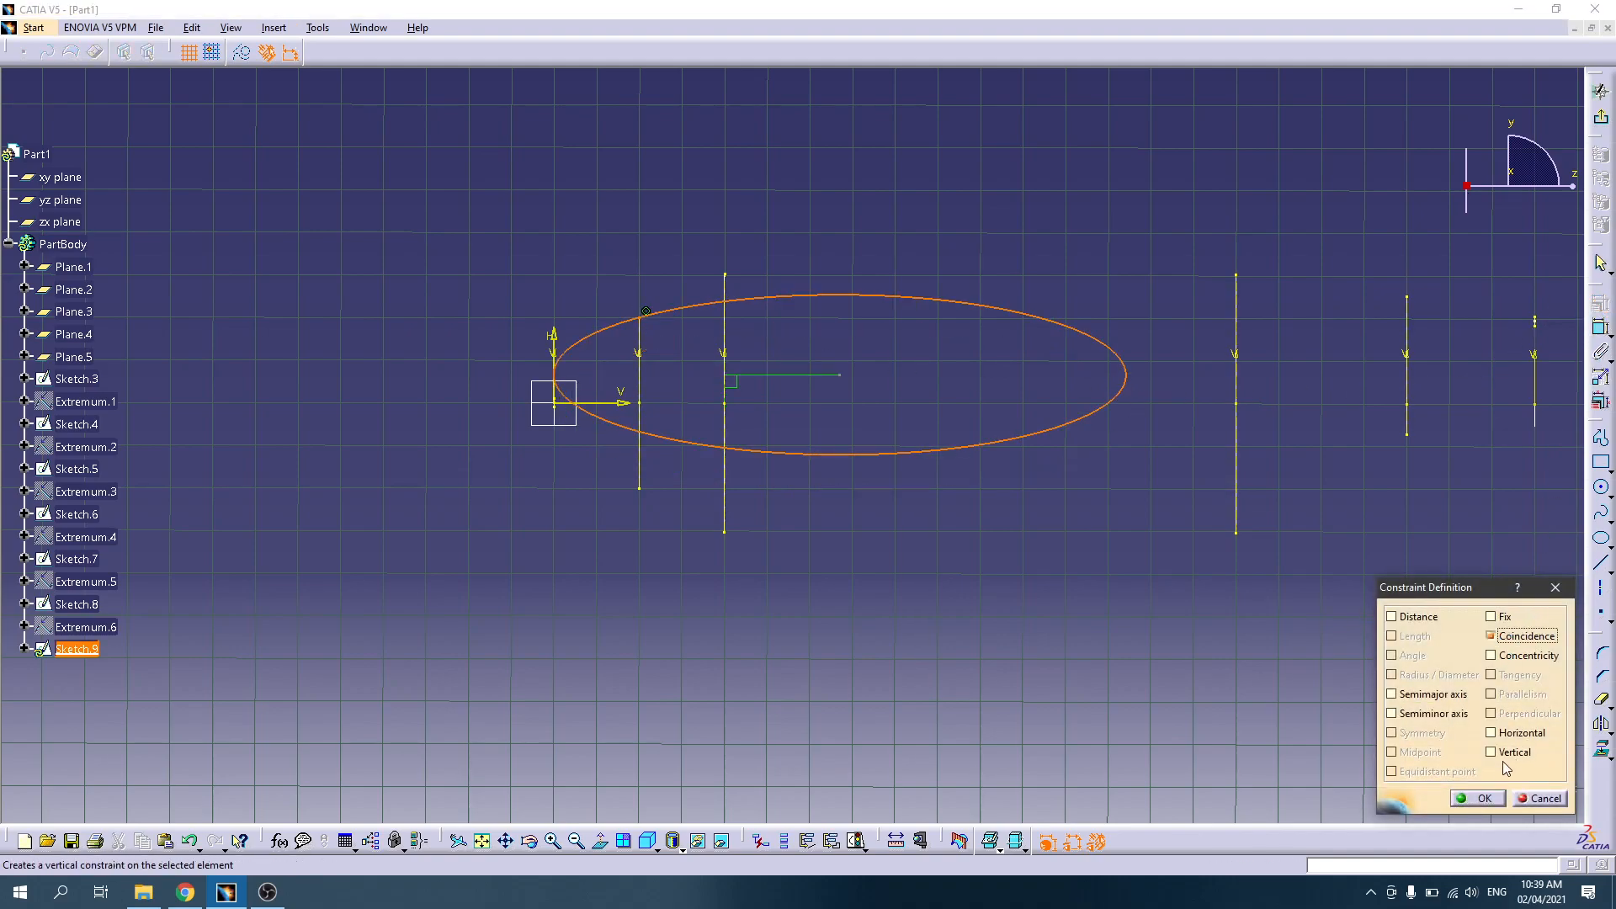
left_click(1479, 798)
left_click(562, 381)
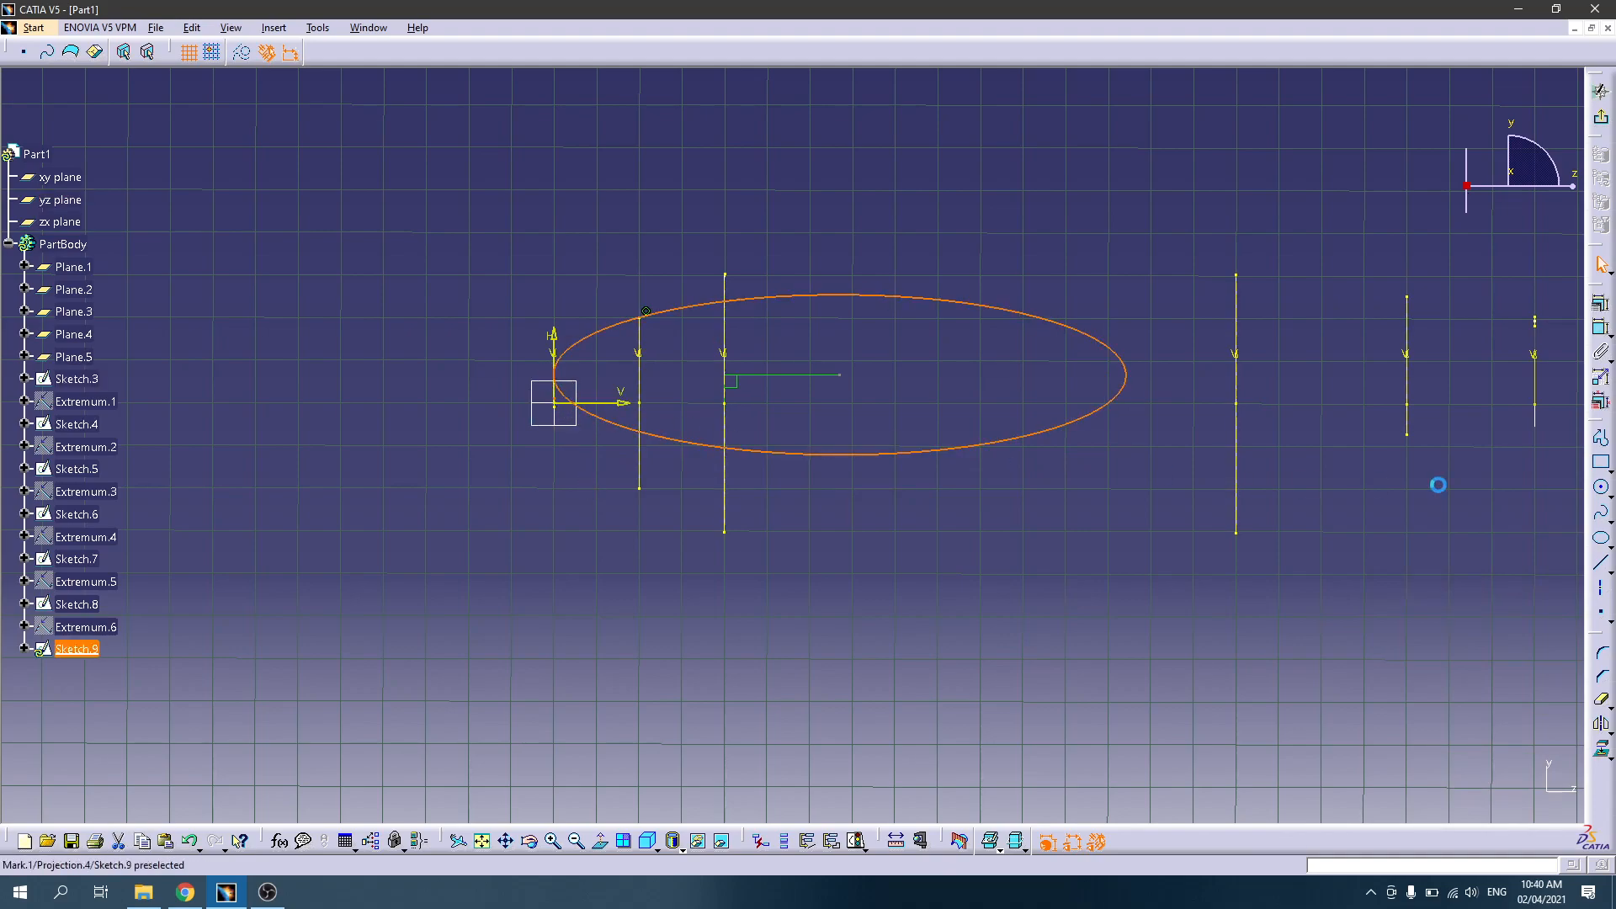
left_click(1602, 304)
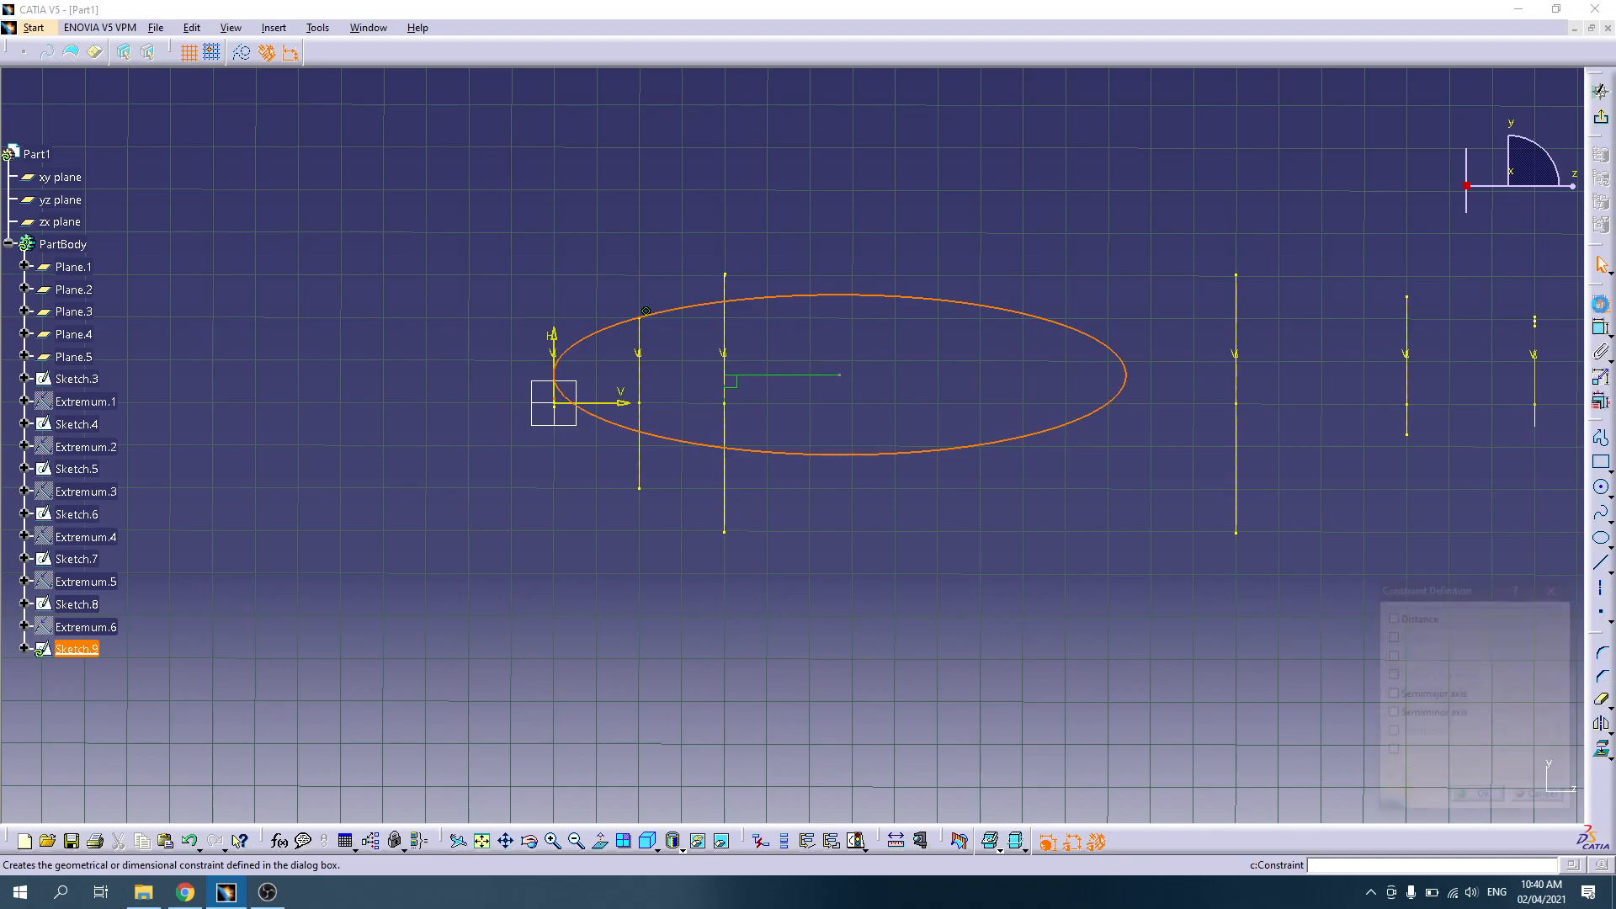
left_click(1491, 636)
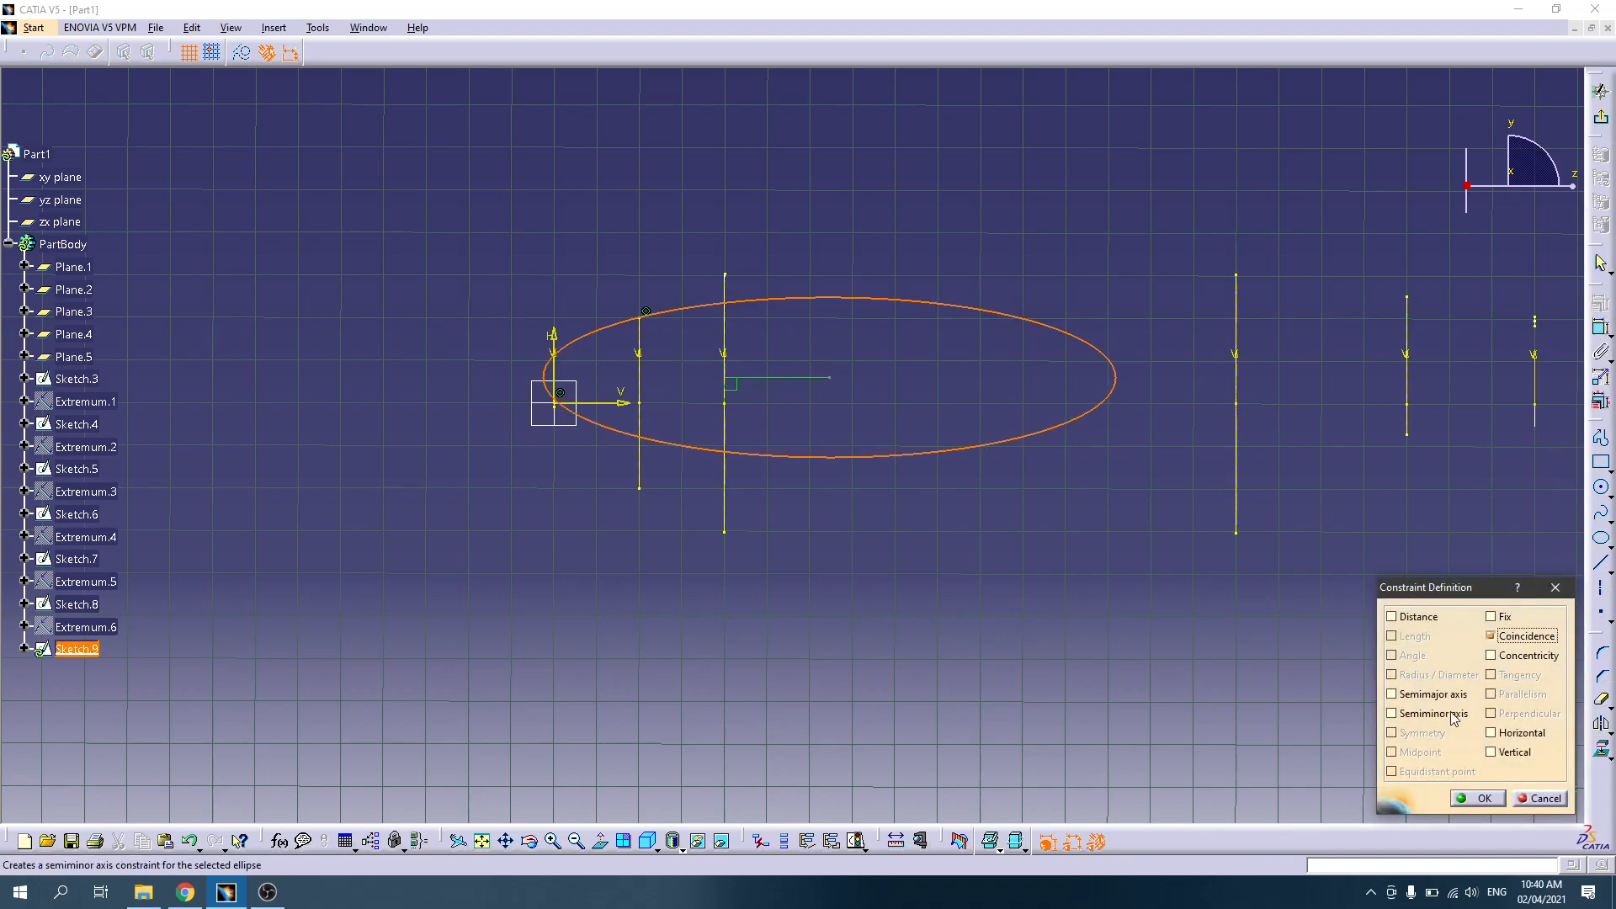
left_click(1479, 798)
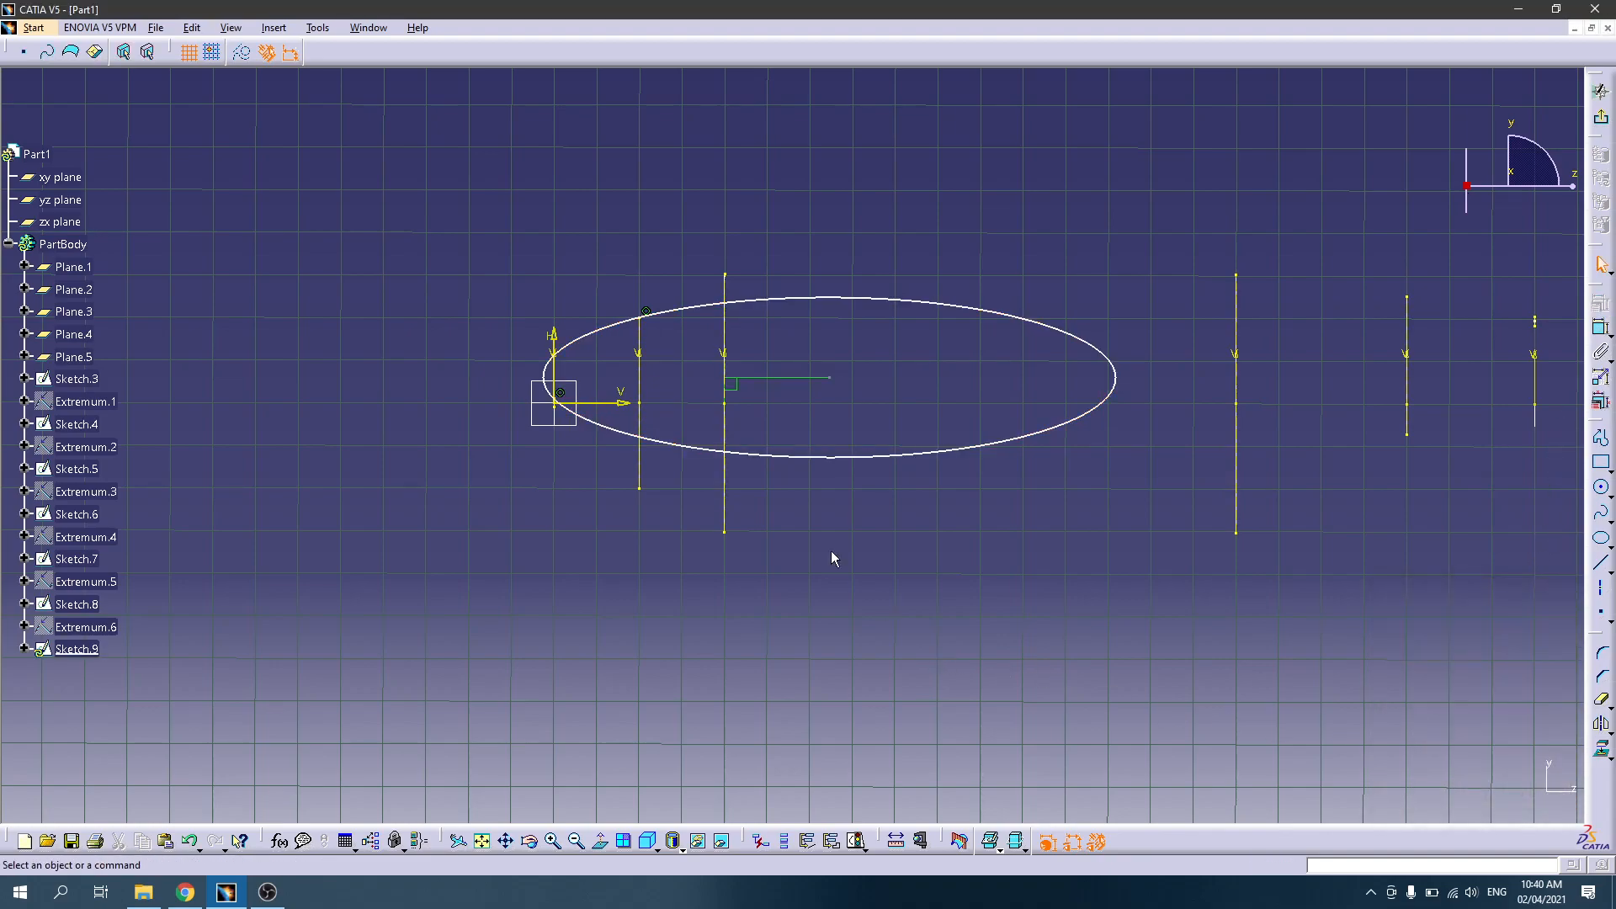
left_click_drag(549, 376, 614, 415)
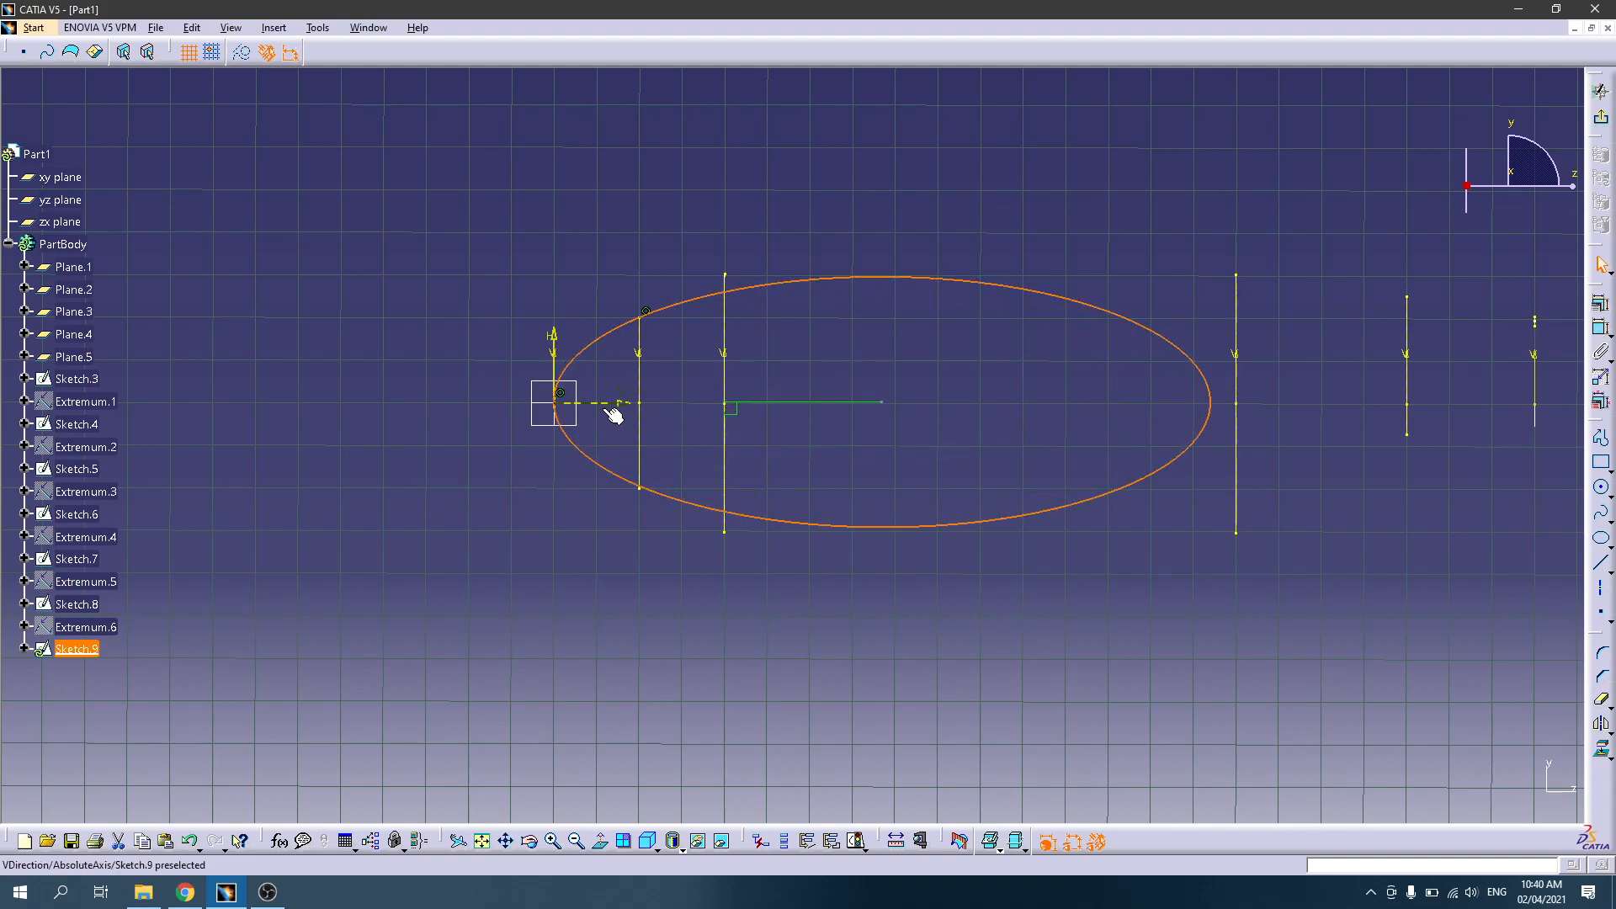
left_click(822, 364)
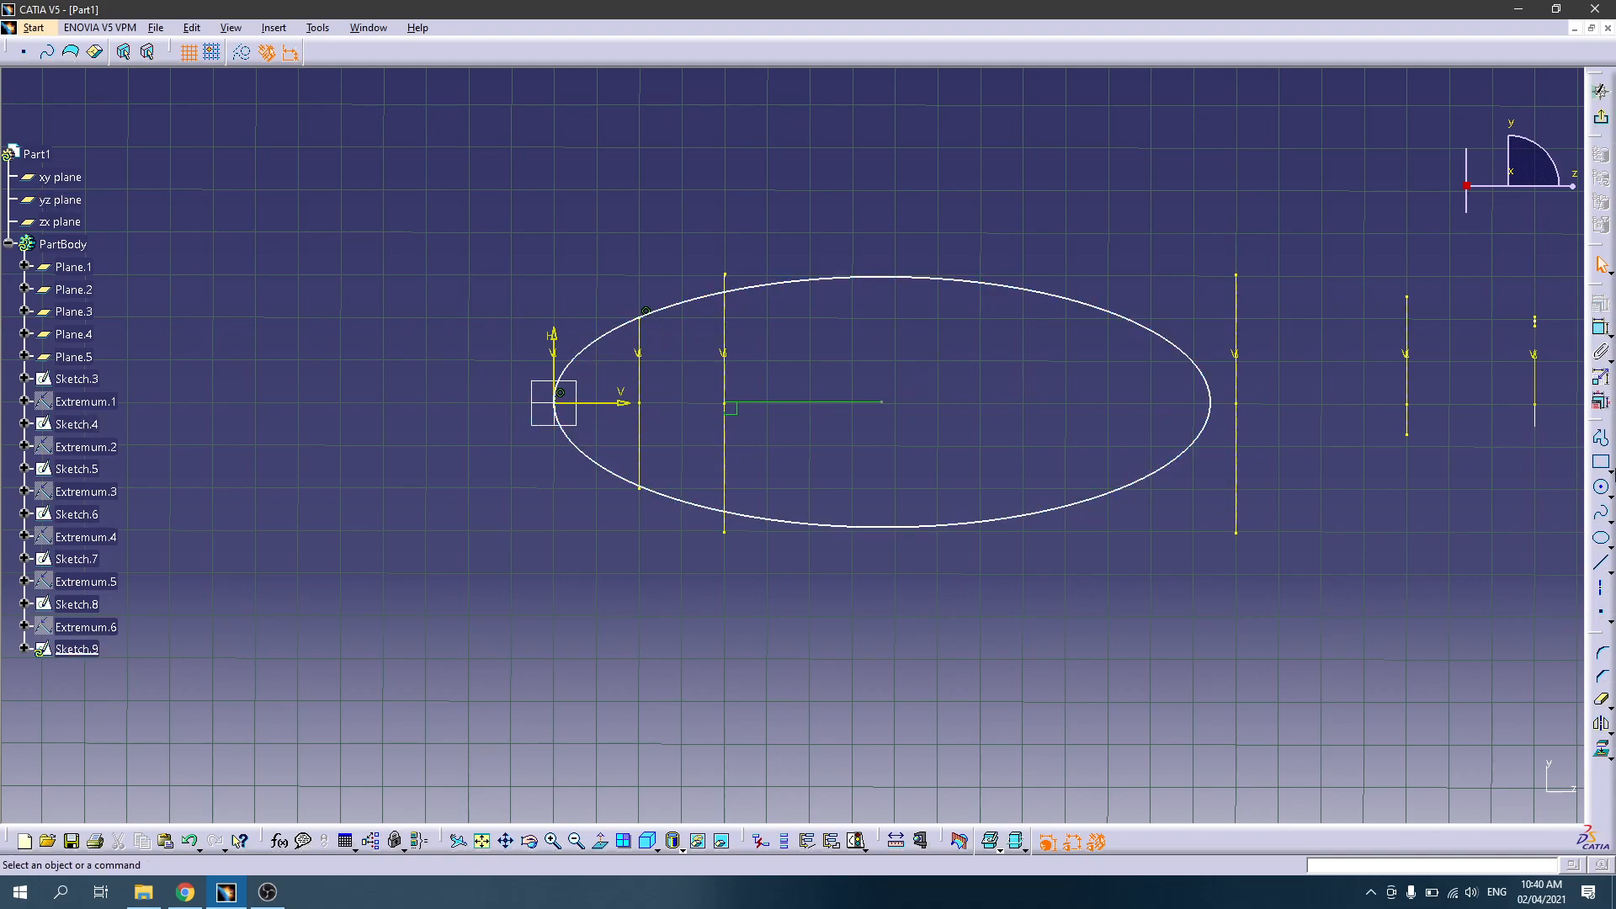
Step: Trim the ellipse with Quick Trim so only the upper arc between the origin and the first section's upper point remains
left_click(1603, 701)
left_click(1603, 702)
left_click(1603, 702)
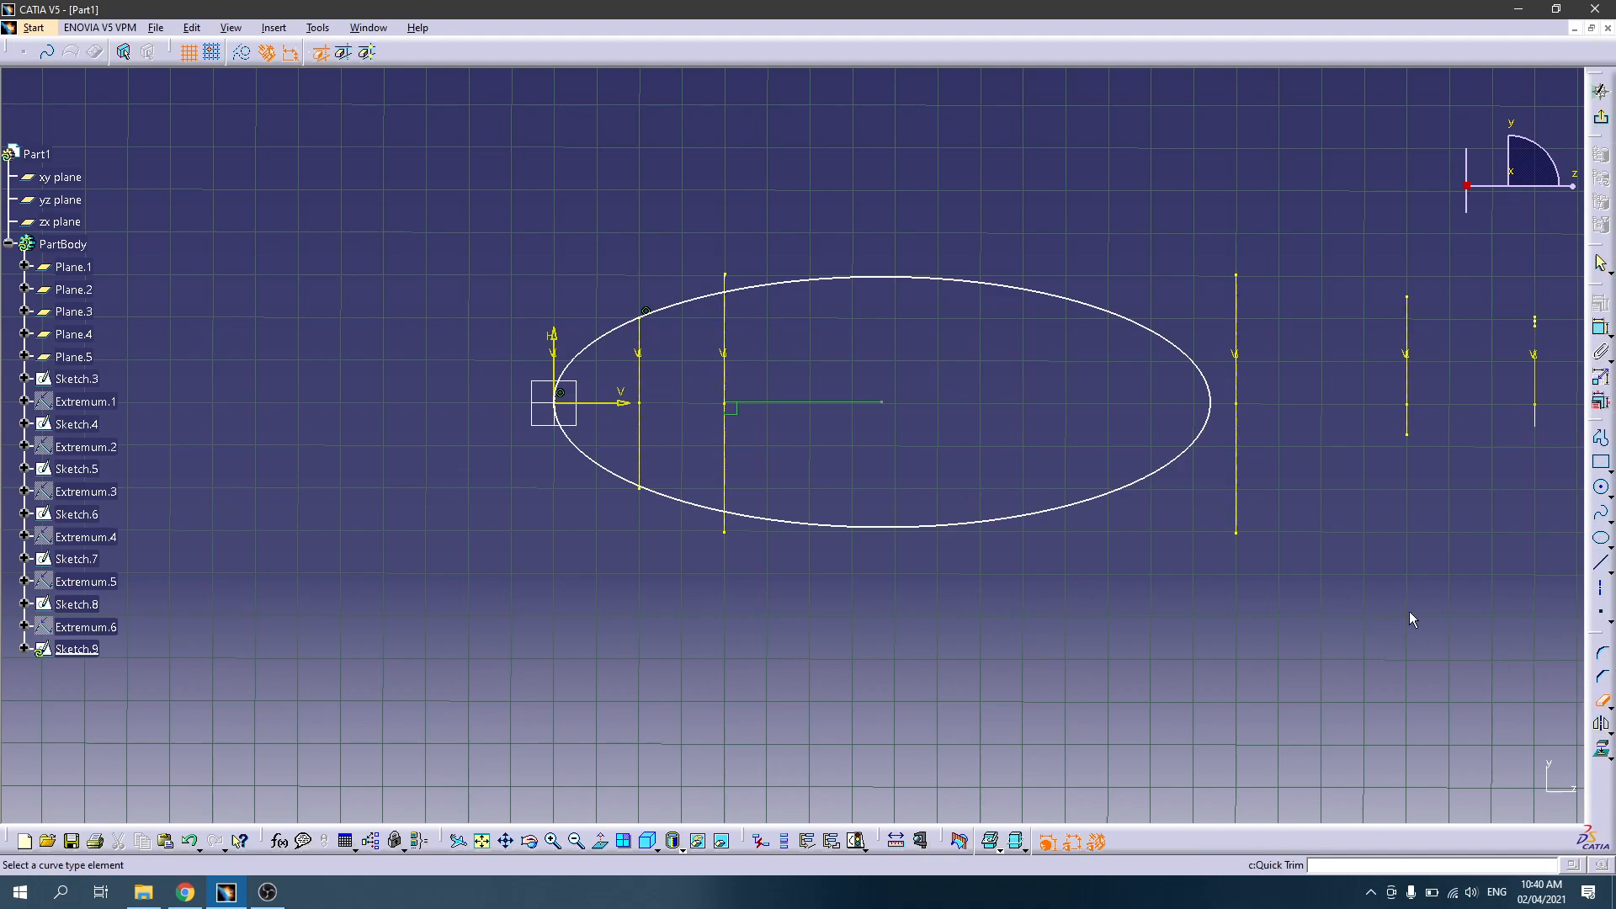
left_click(702, 300)
left_click(770, 293)
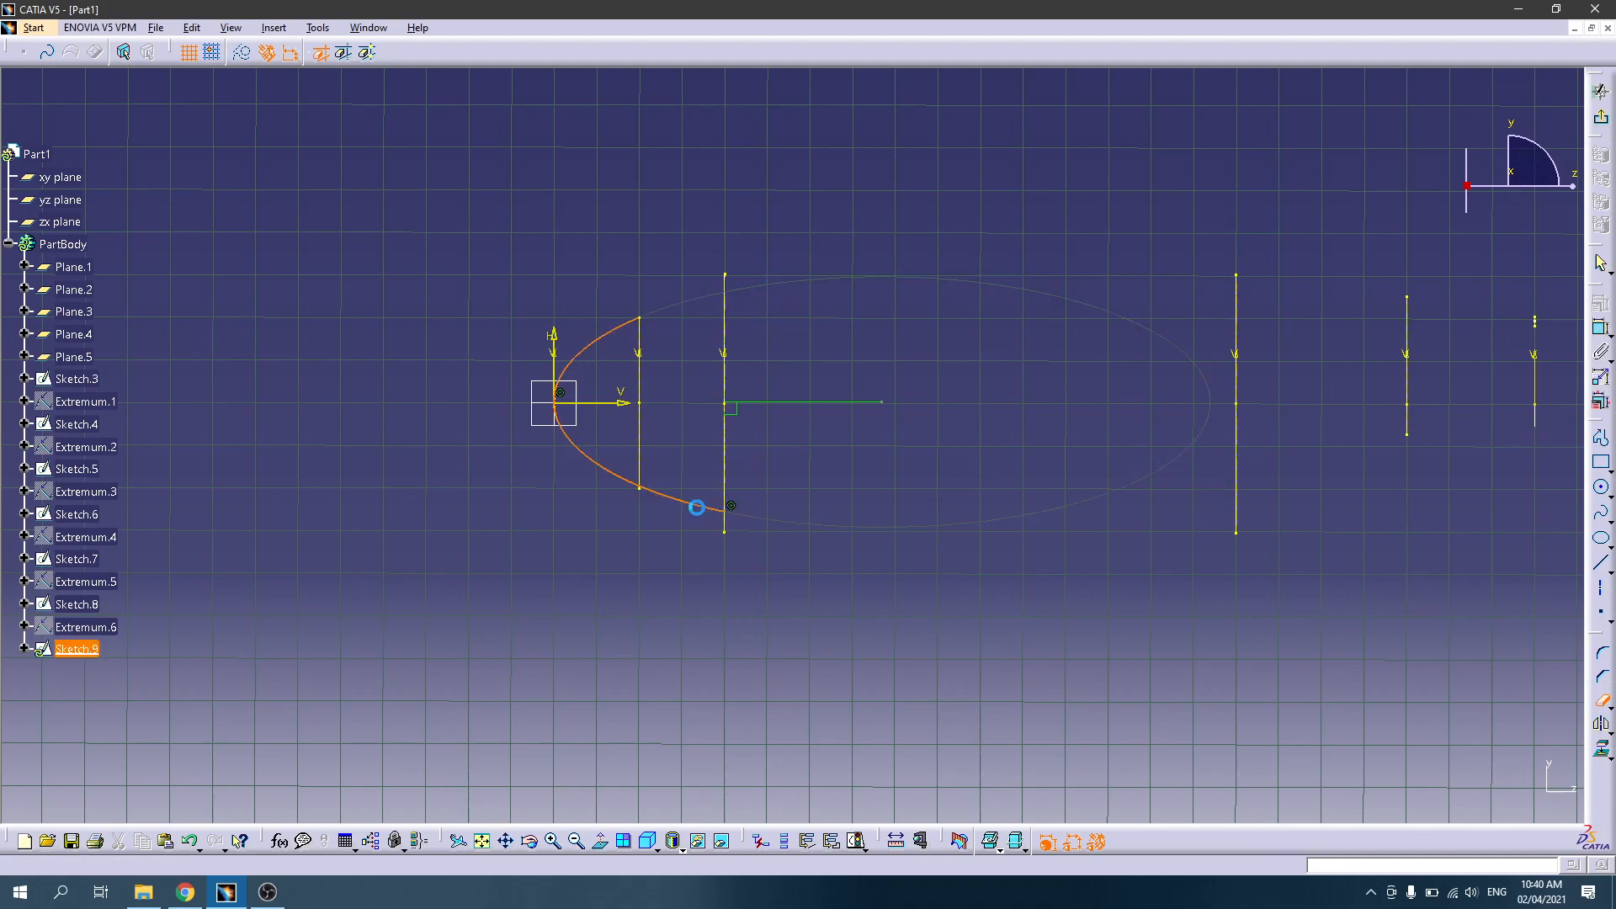
left_click(625, 474)
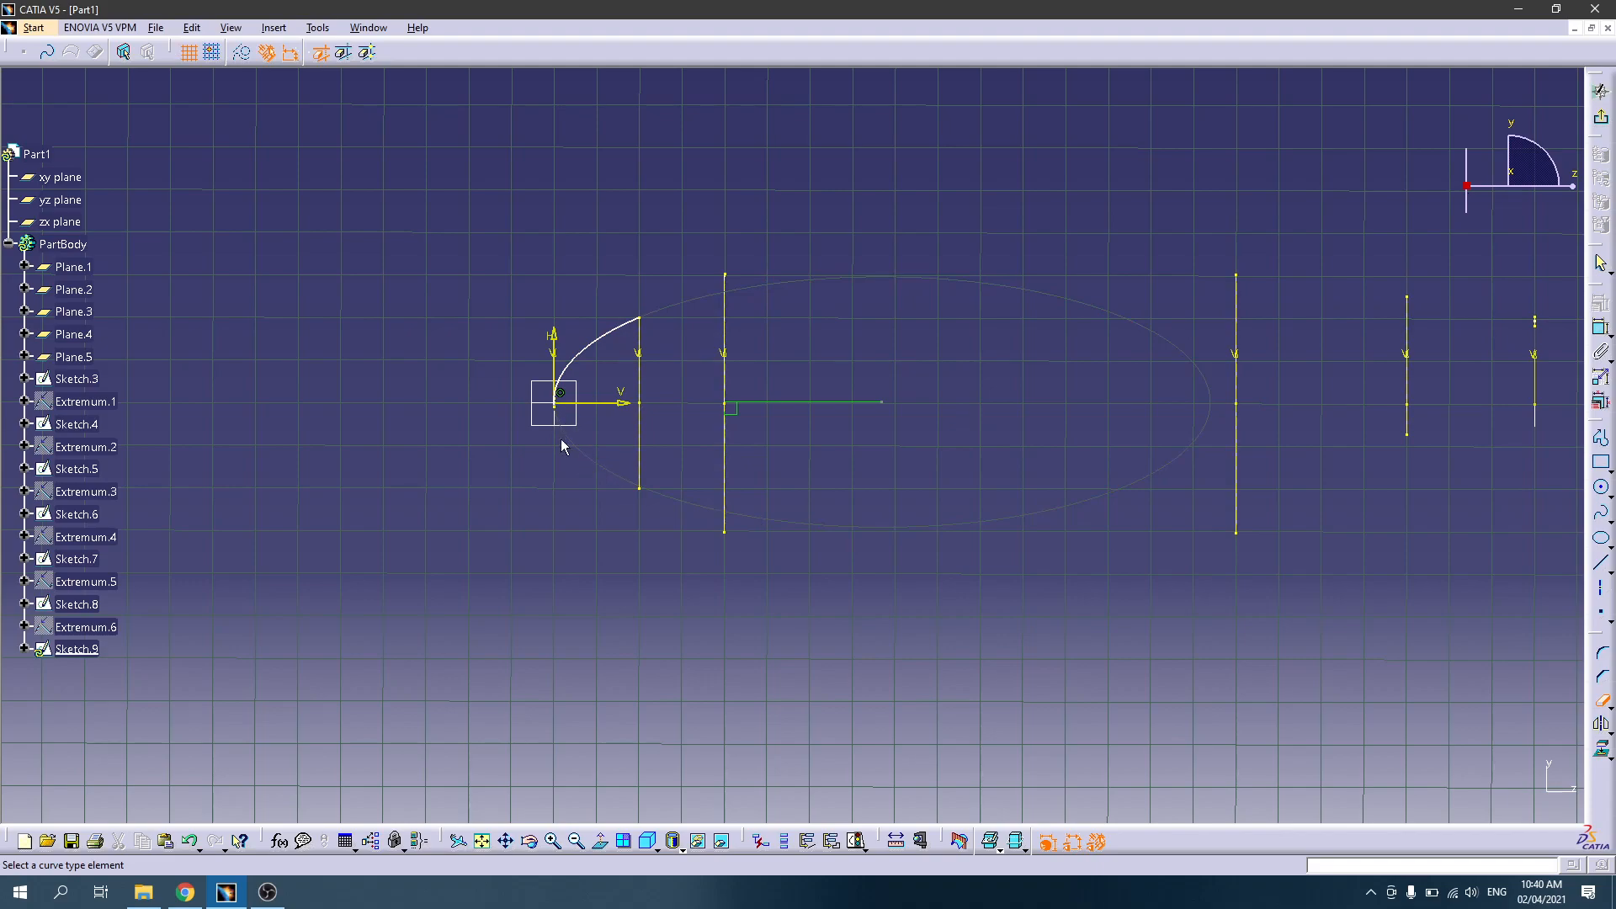
scroll(573, 512, "up", 5)
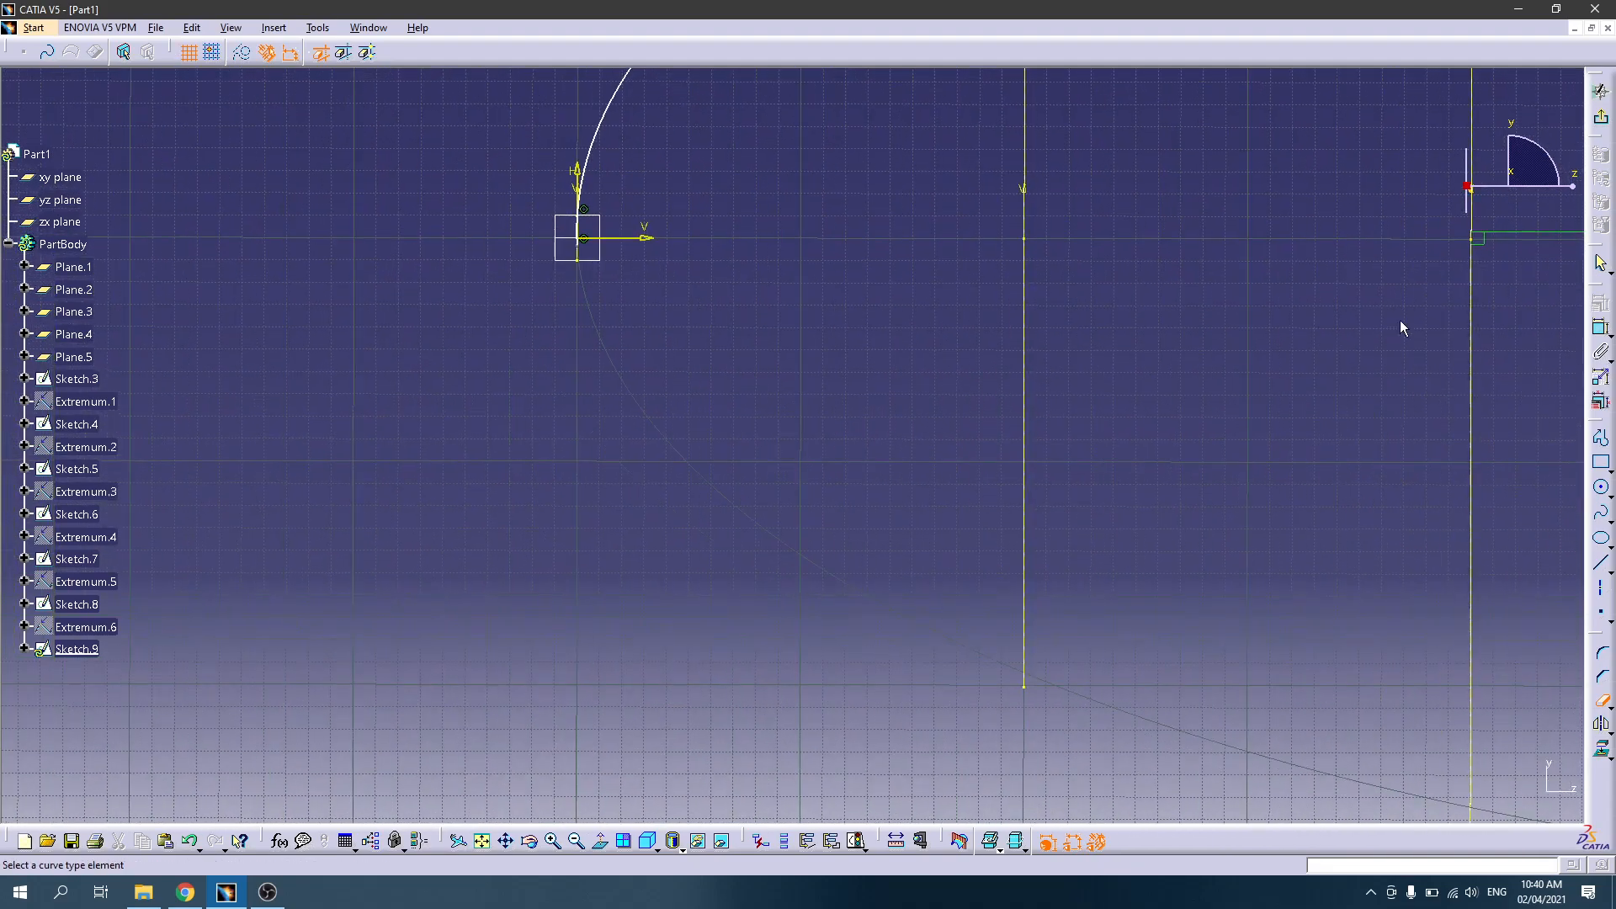
middle_click_drag(603, 306, 576, 172, "ctrl")
middle_click_drag(471, 155, 846, 492)
middle_click_drag(510, 229, 657, 566)
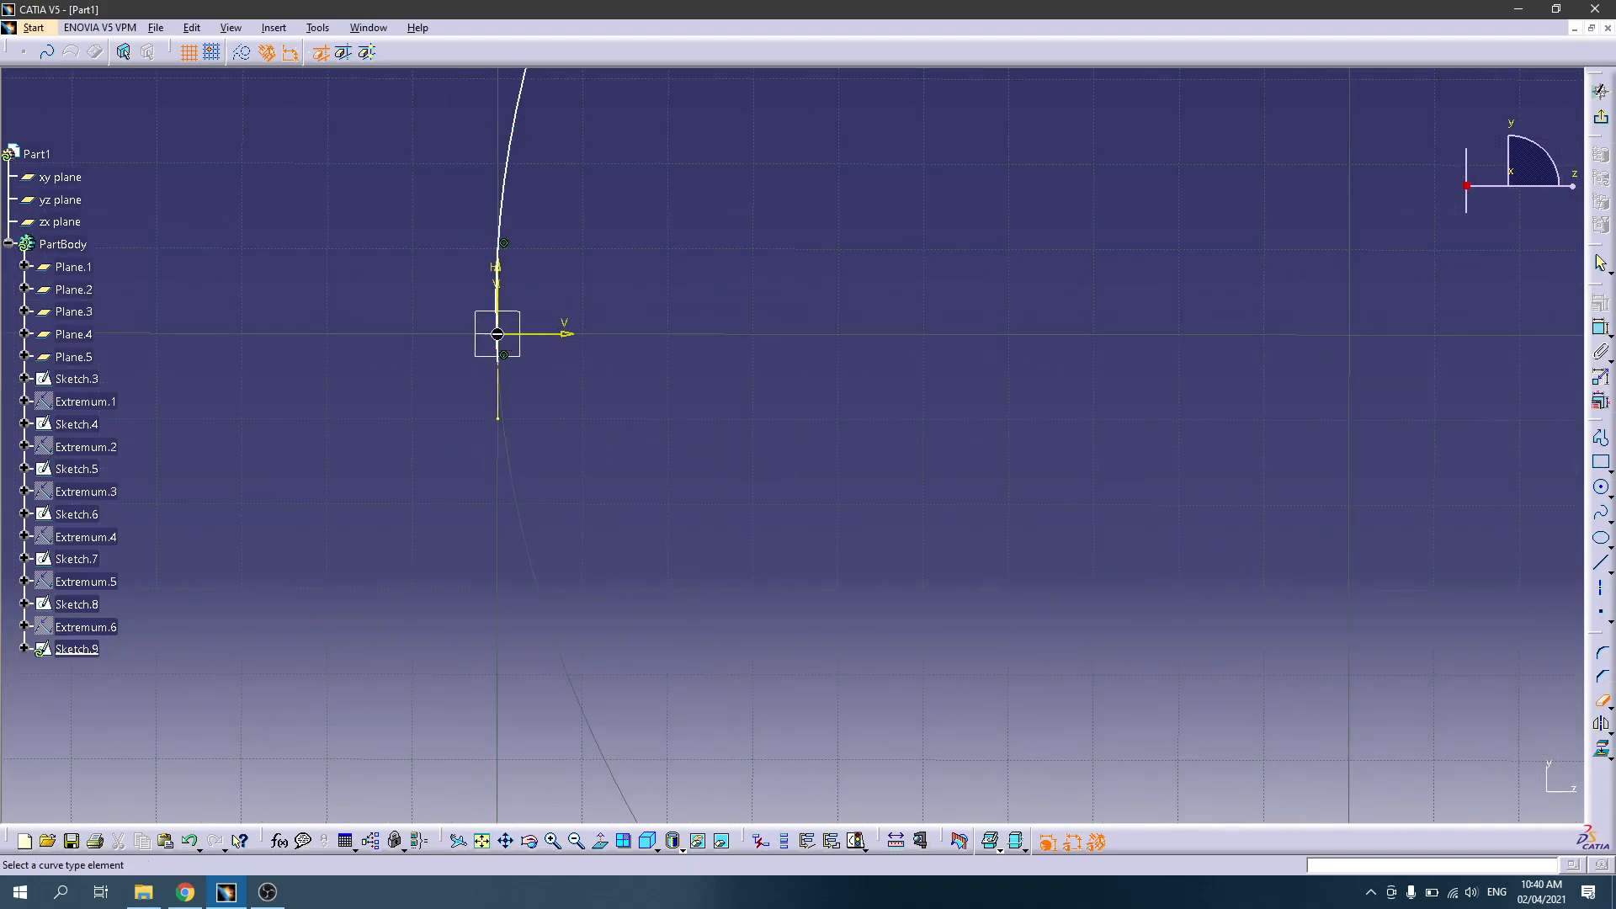
left_click(492, 336)
mouse_move(798, 274)
middle_mouse_down("ctrl")
mouse_move(797, 385)
mouse_move(836, 538)
middle_mouse_up("ctrl")
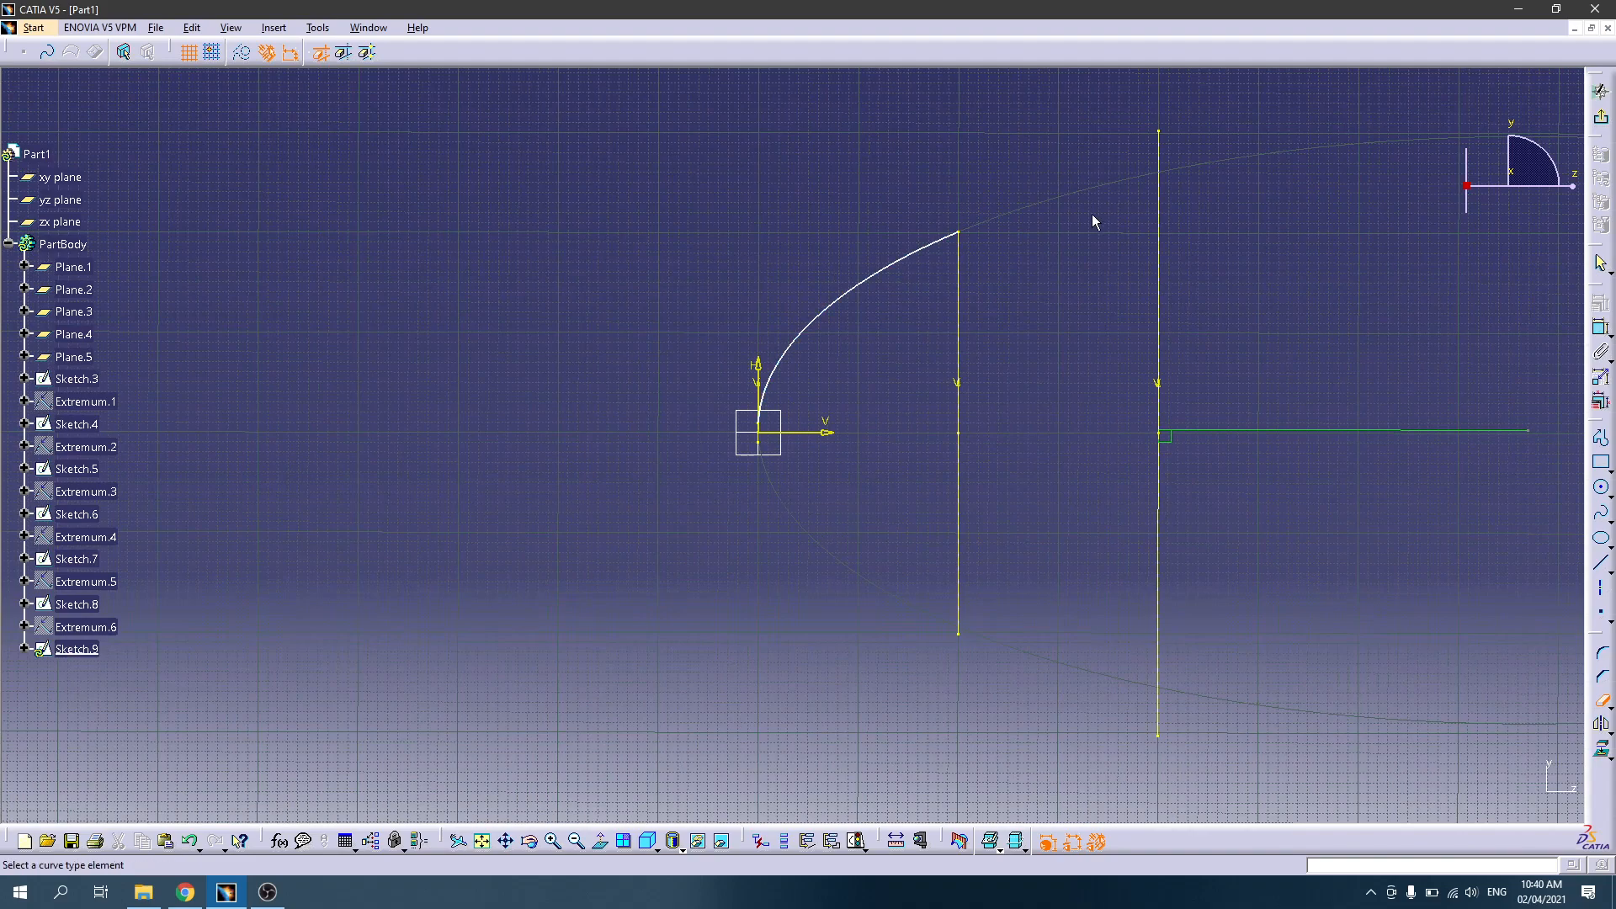
middle_click_drag(1081, 317, 760, 320)
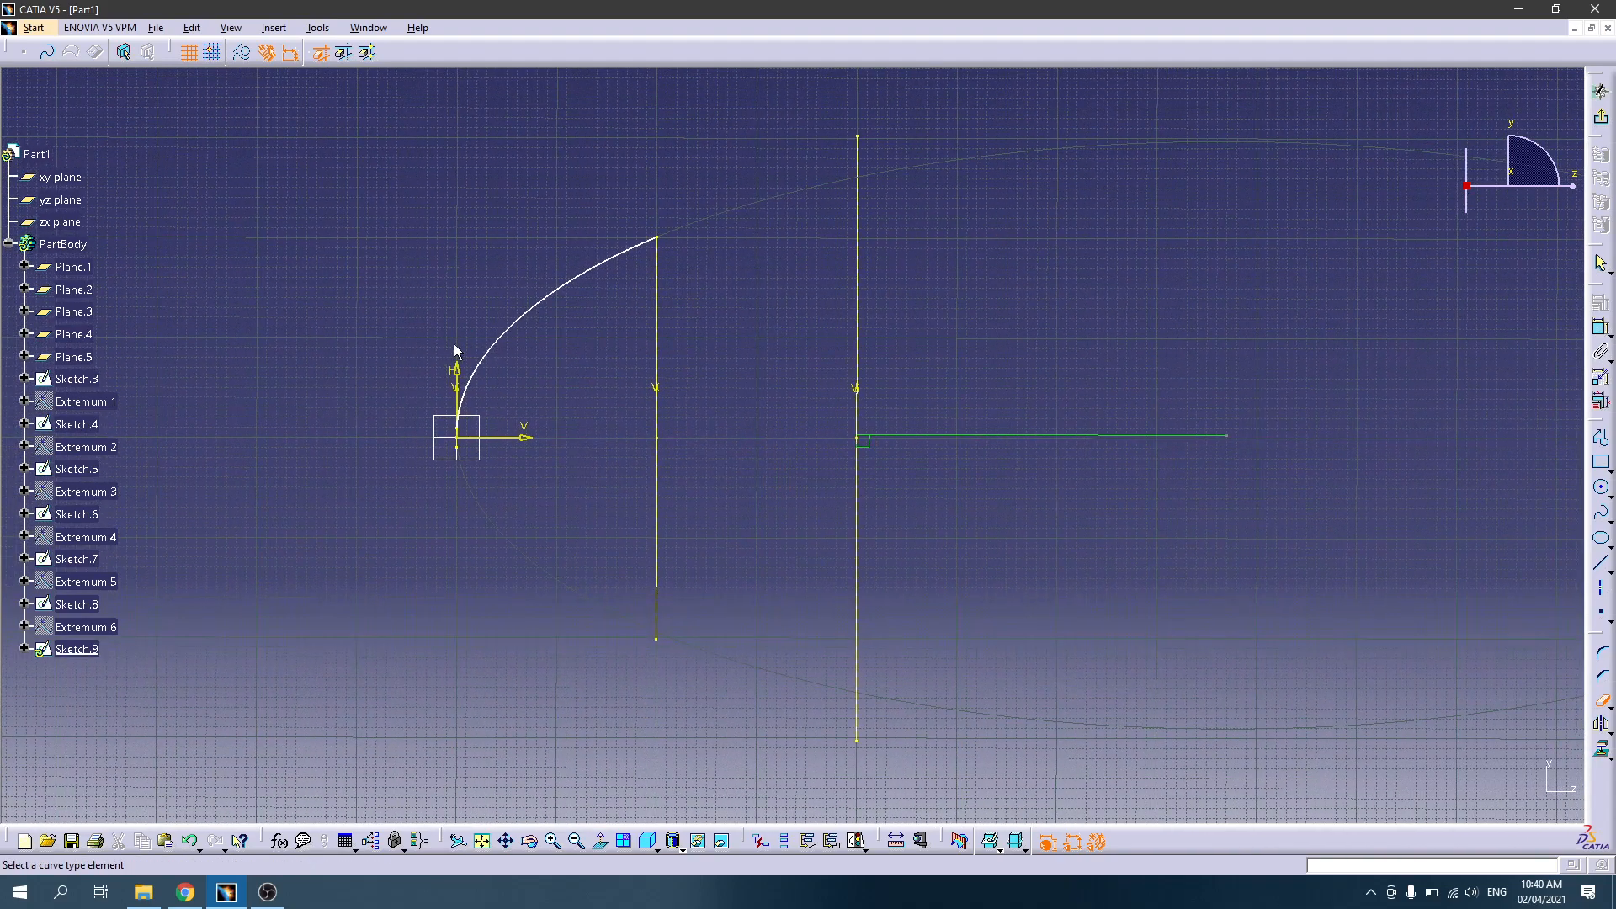
middle_click_drag(786, 159, 787, 247, "ctrl")
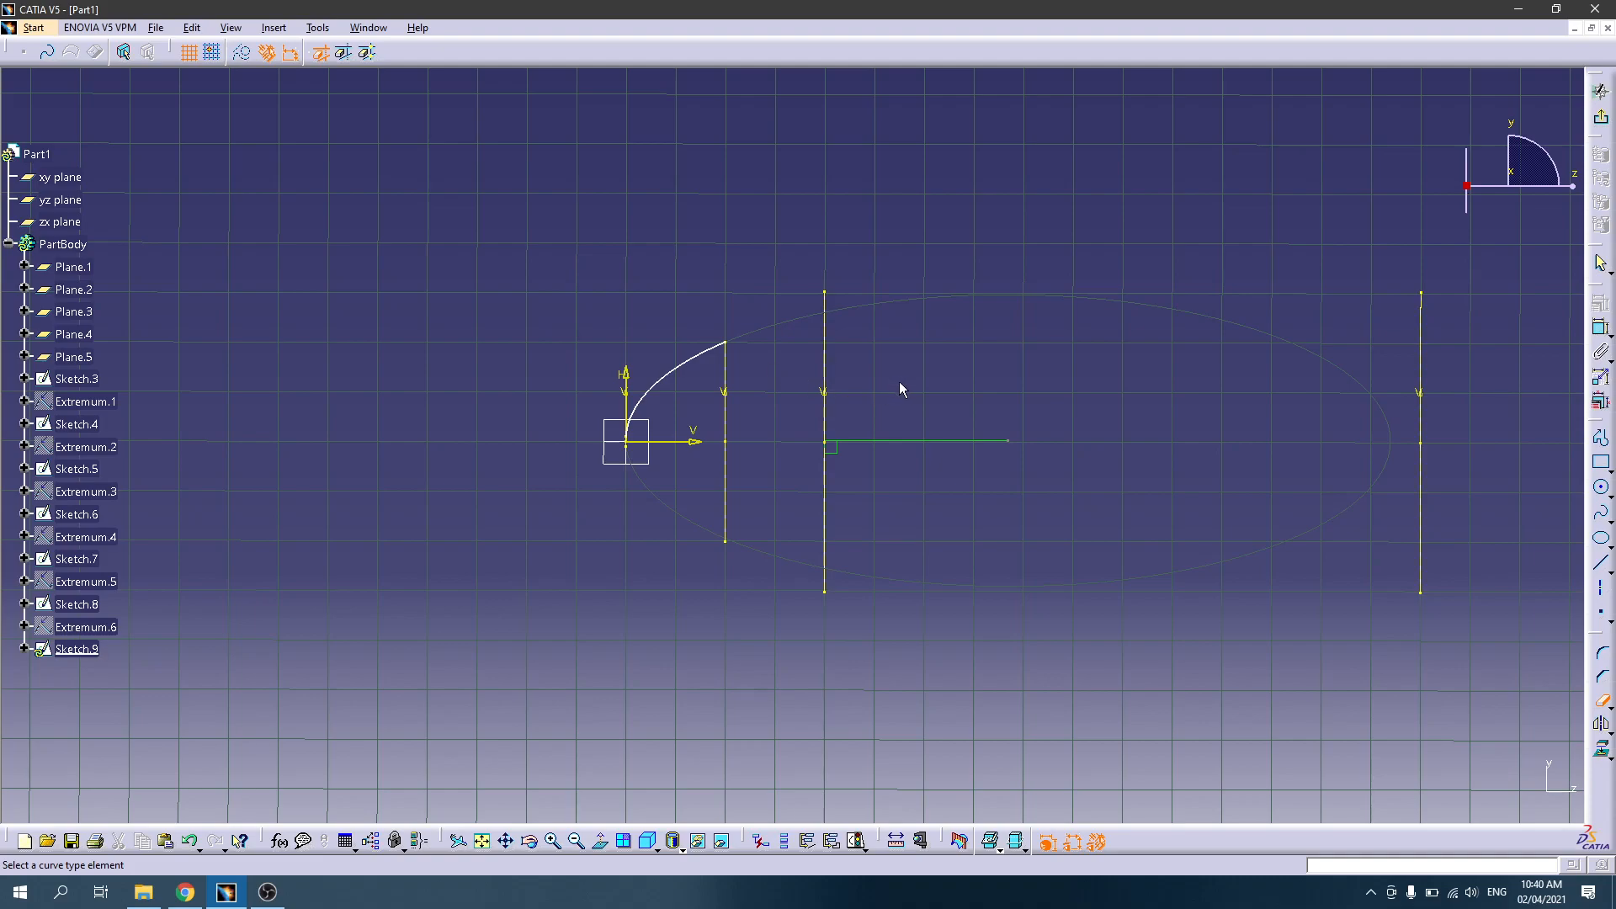
key("Escape")
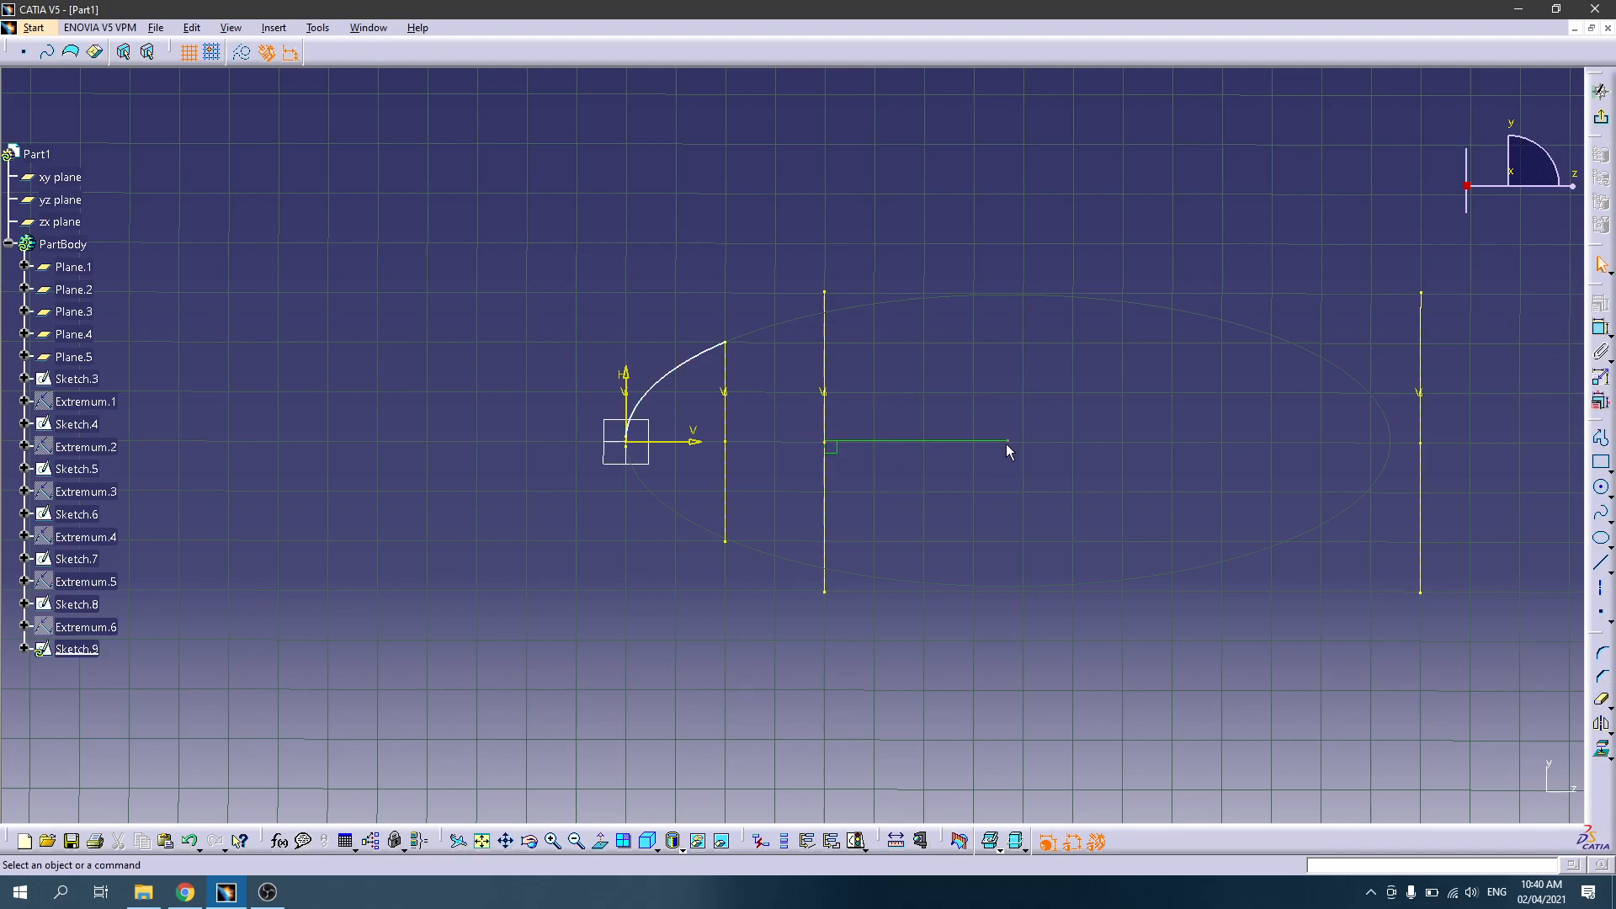
Step: Move the ellipse's centre point slightly toward the nose to reshape the remaining nose arc
left_click_drag(1007, 441, 961, 434)
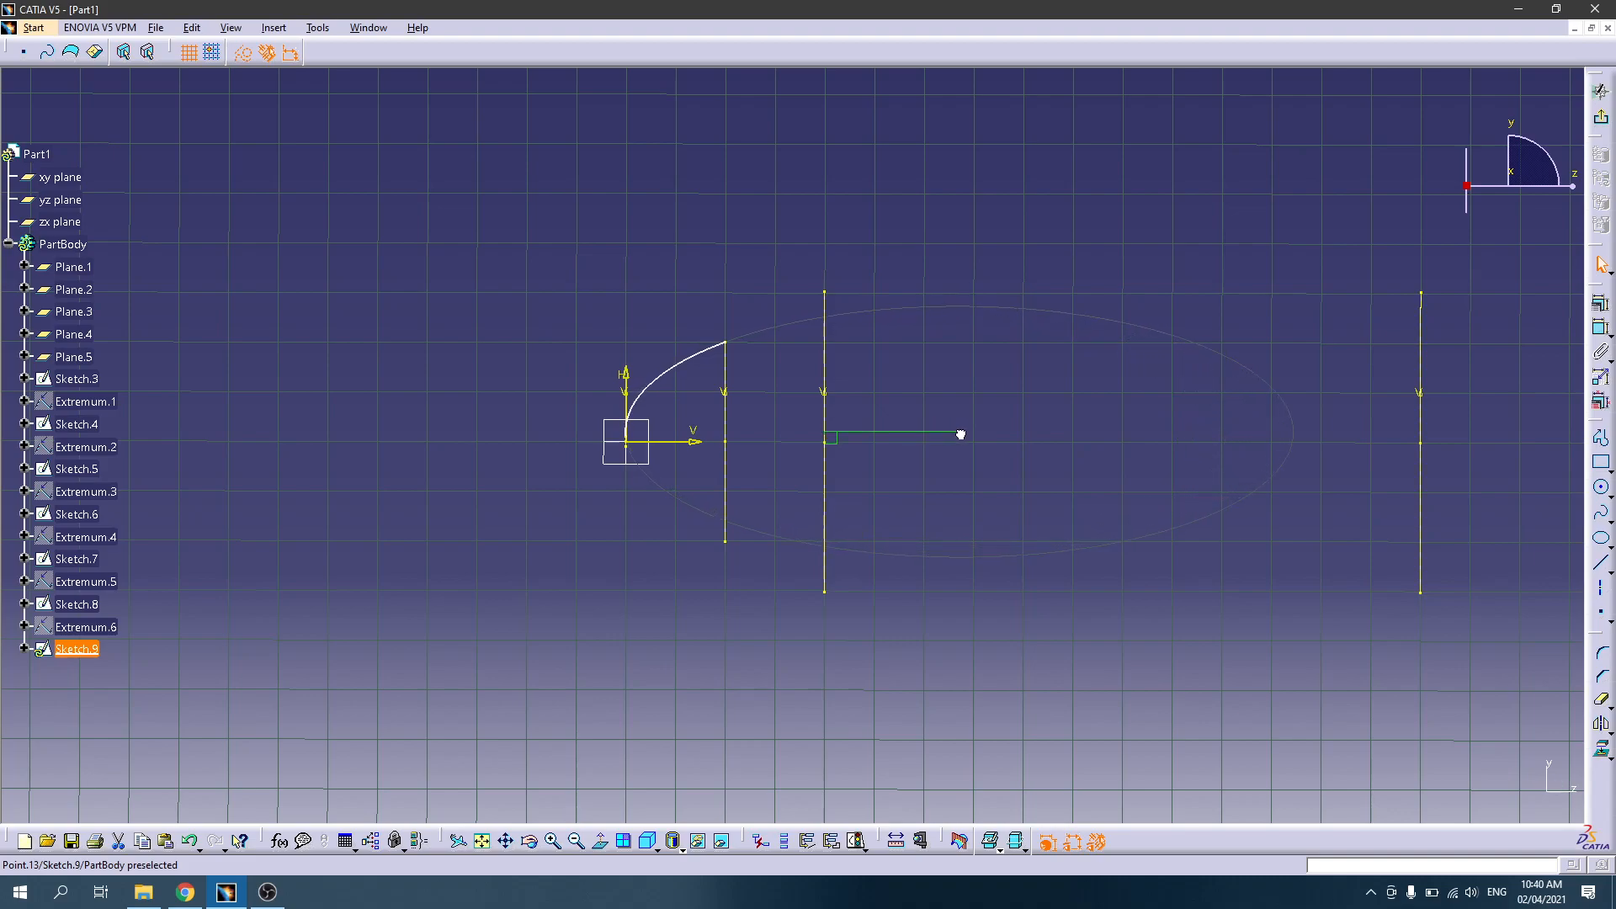
left_click(977, 325)
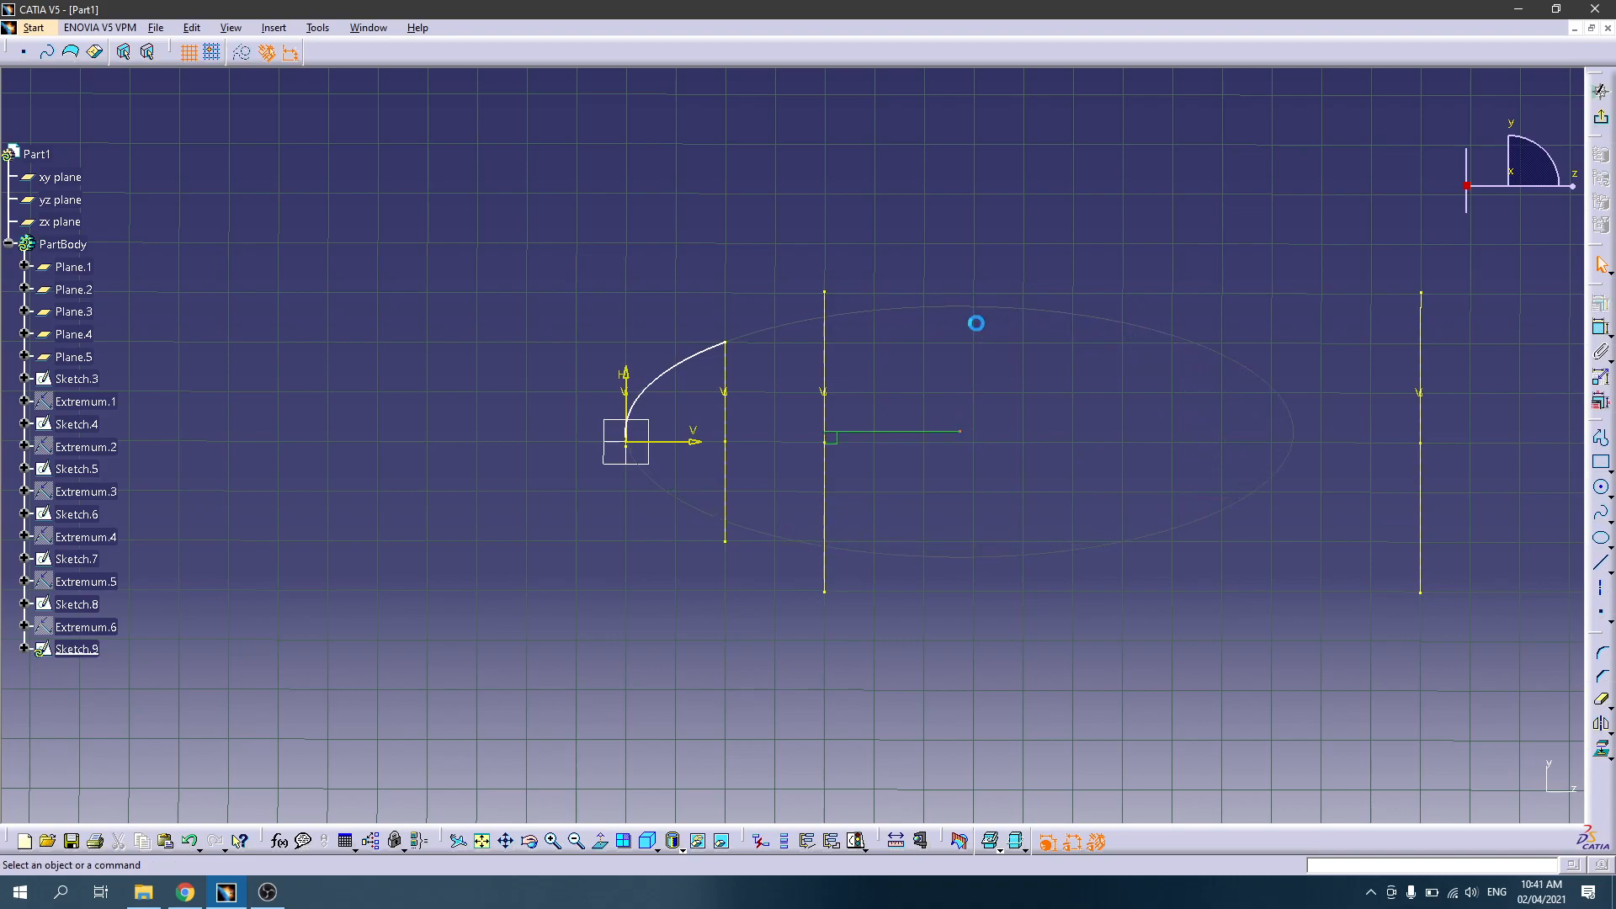
Step: Draw a three-point arc starting with limits between the upper points of the second and first sections, with a radius of about 253 mm
left_click(1609, 494)
left_click(1576, 509)
left_click(825, 292)
left_click(726, 341)
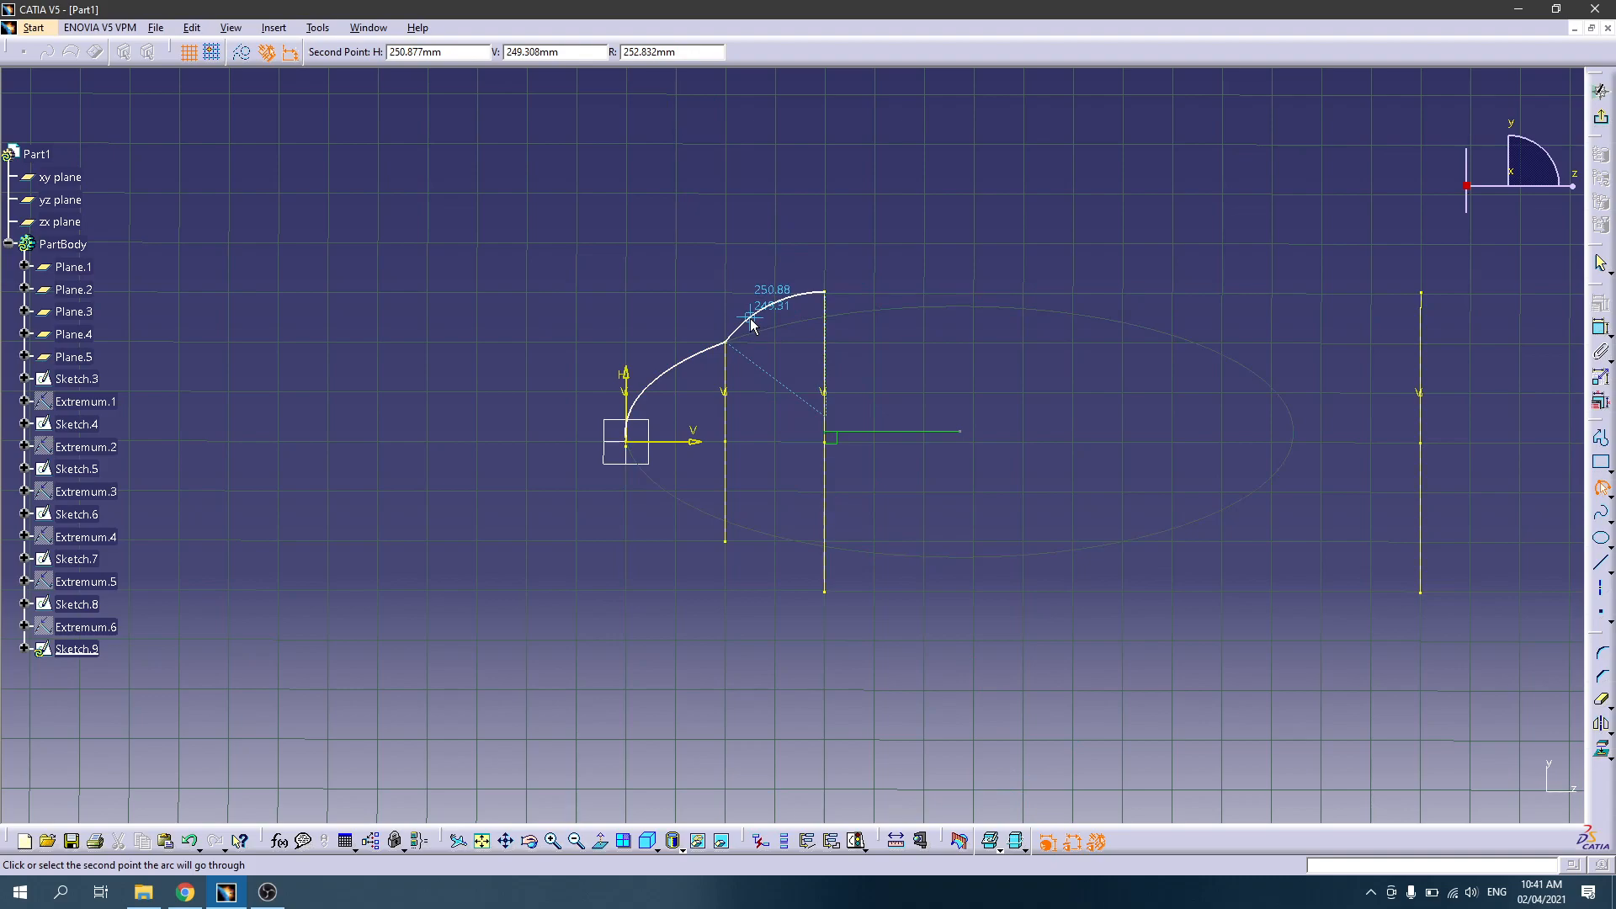
left_click(752, 324)
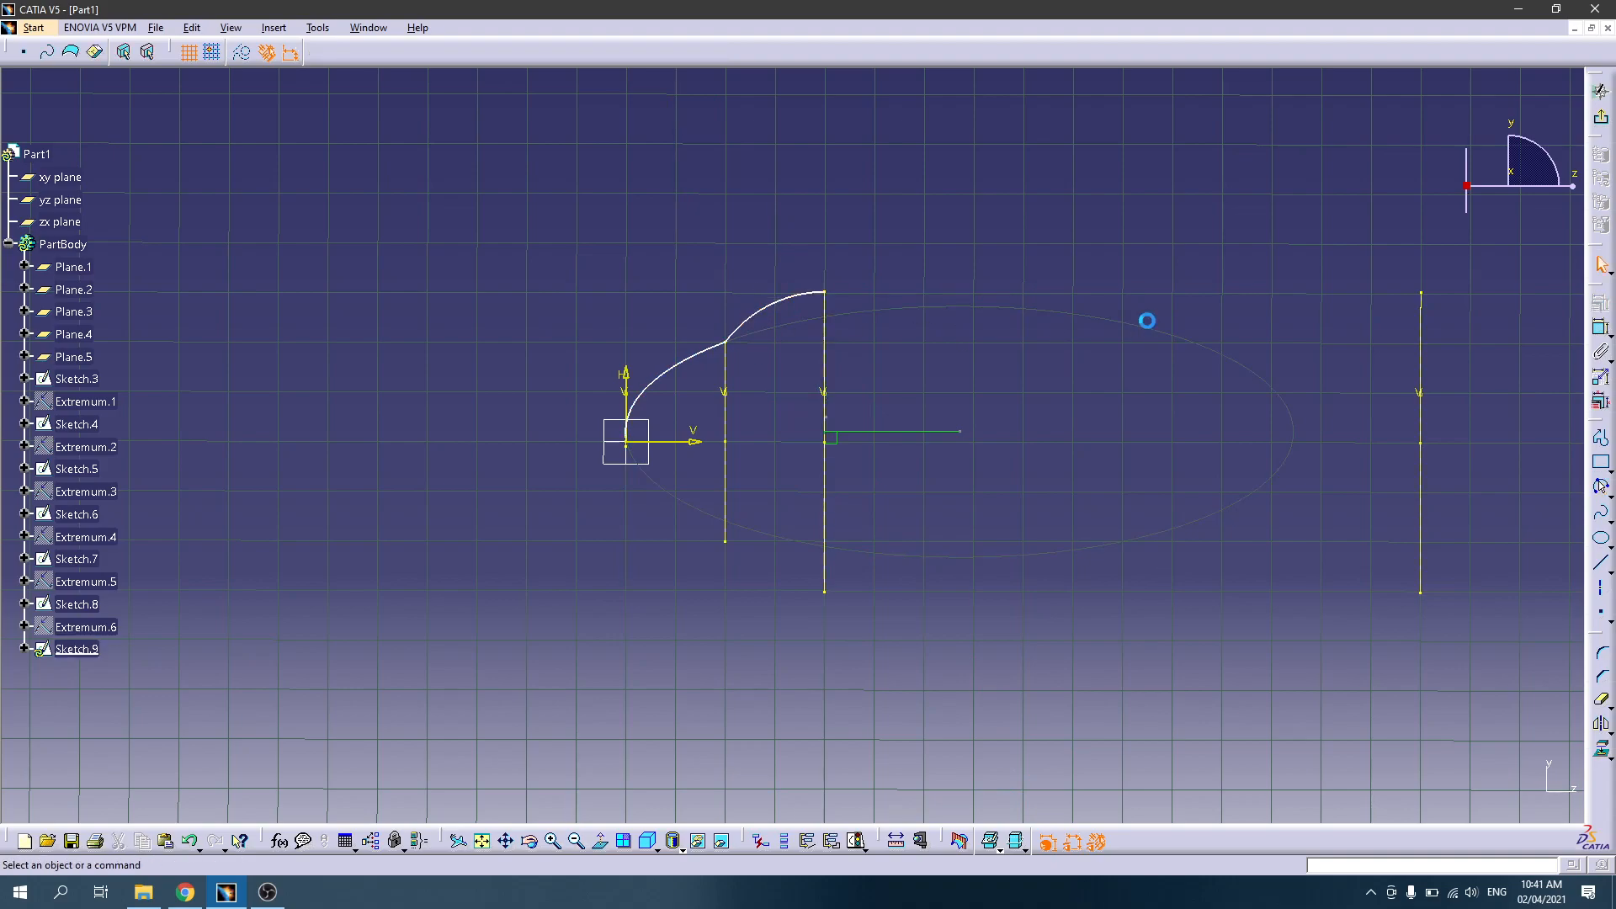
Step: Draw a 1200 mm horizontal line from the second section's upper point to the third section's upper point
left_click(1600, 563)
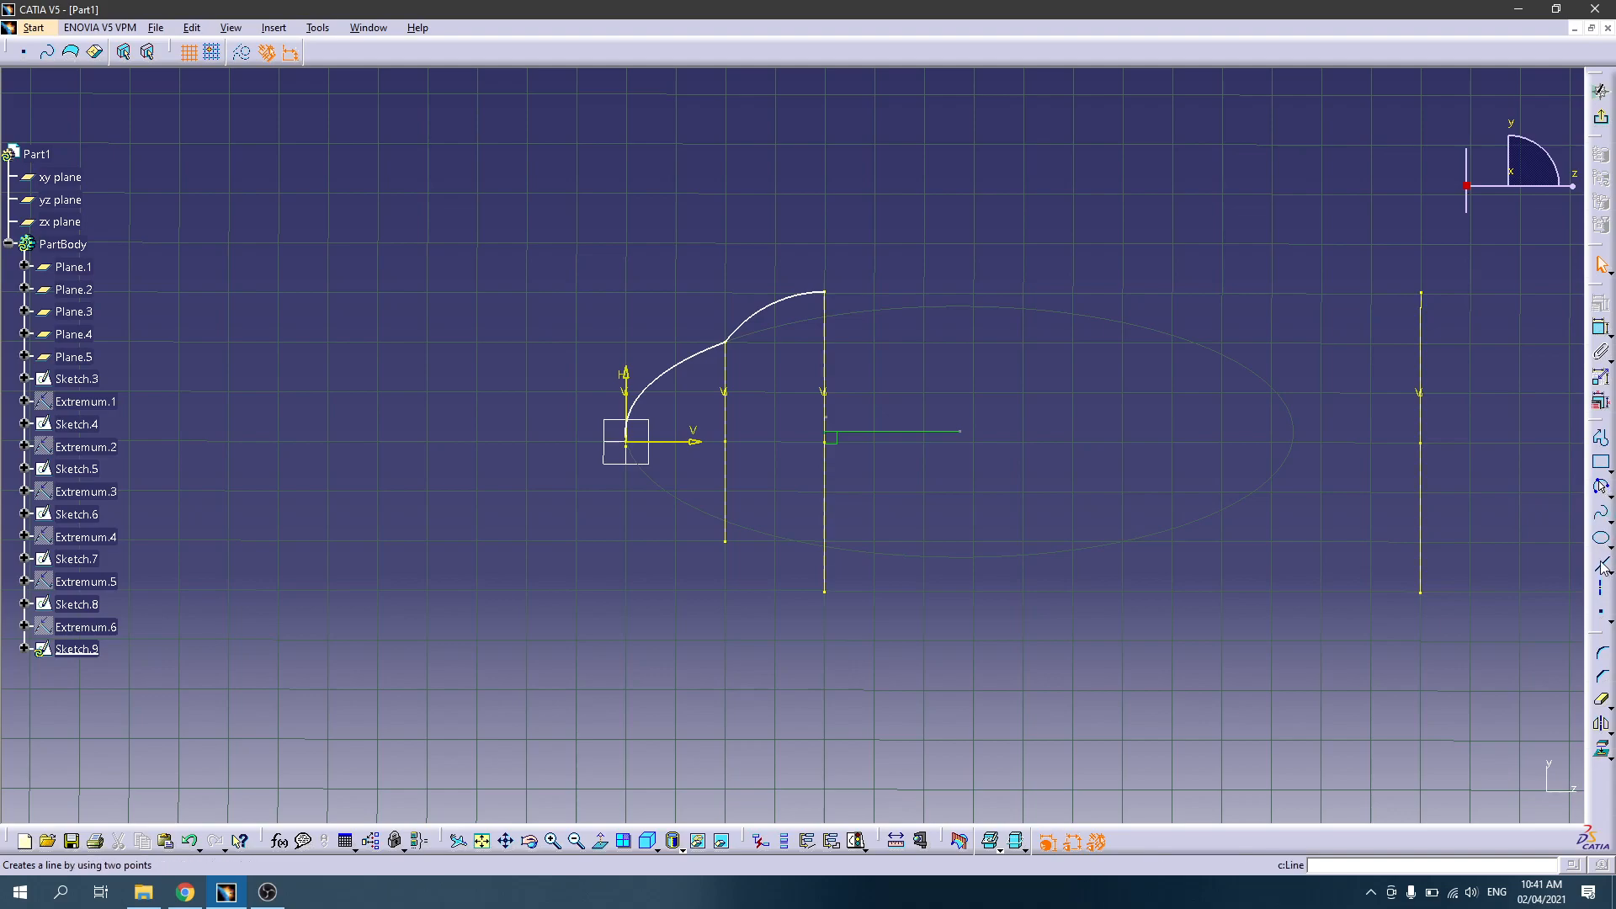
left_click(825, 293)
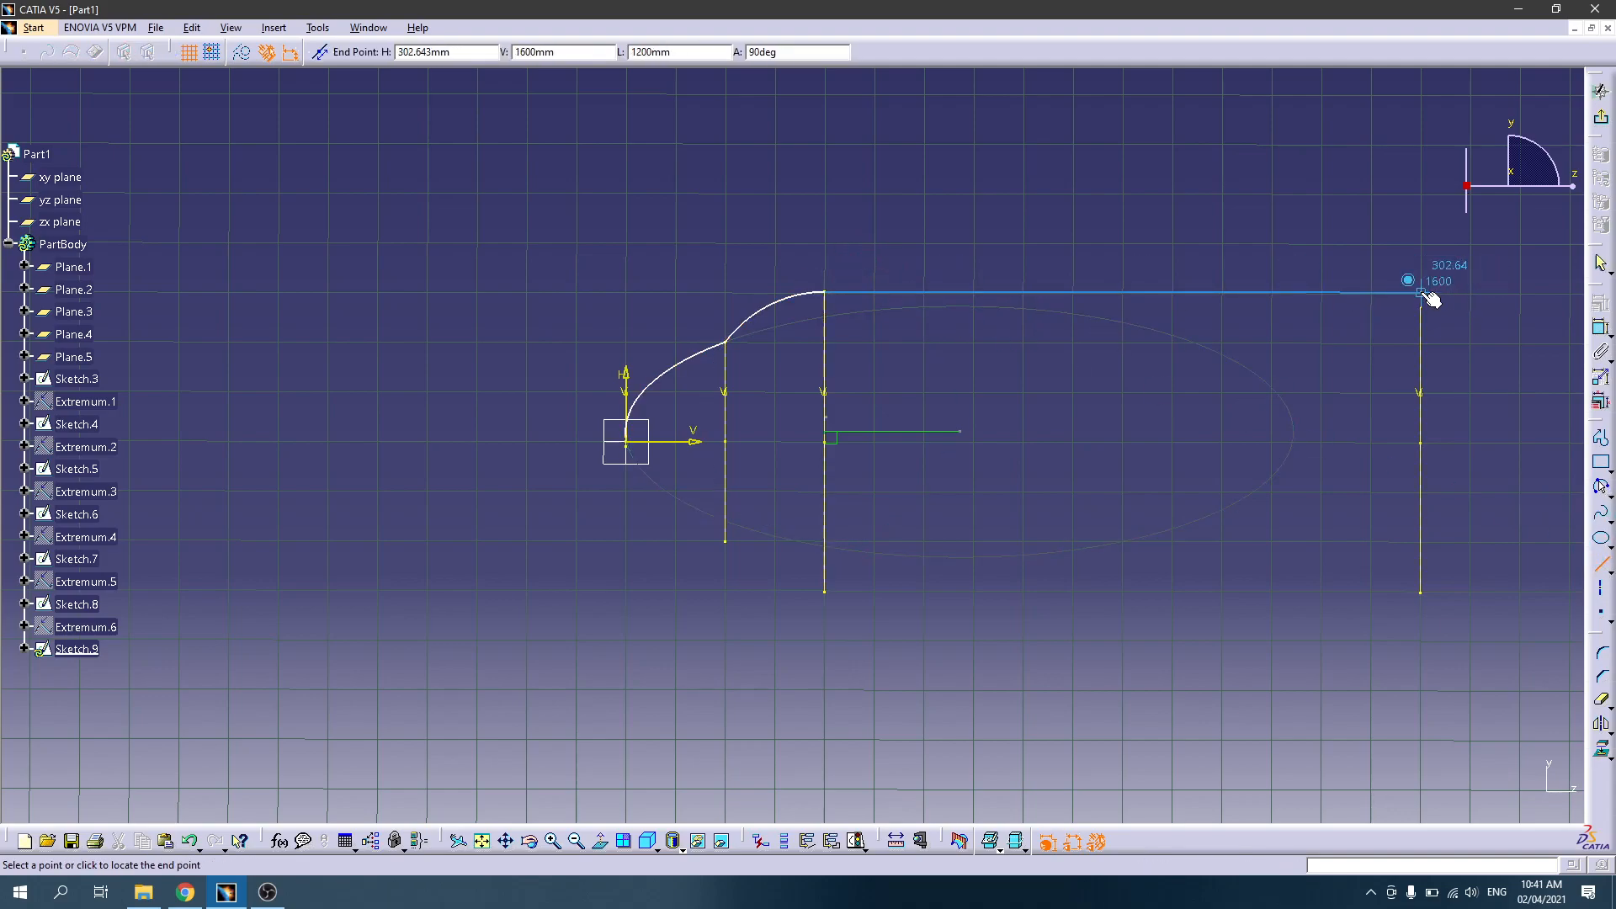
left_click(1423, 293)
middle_click_drag(1298, 256, 1310, 324)
middle_click_drag(1475, 312, 1314, 310)
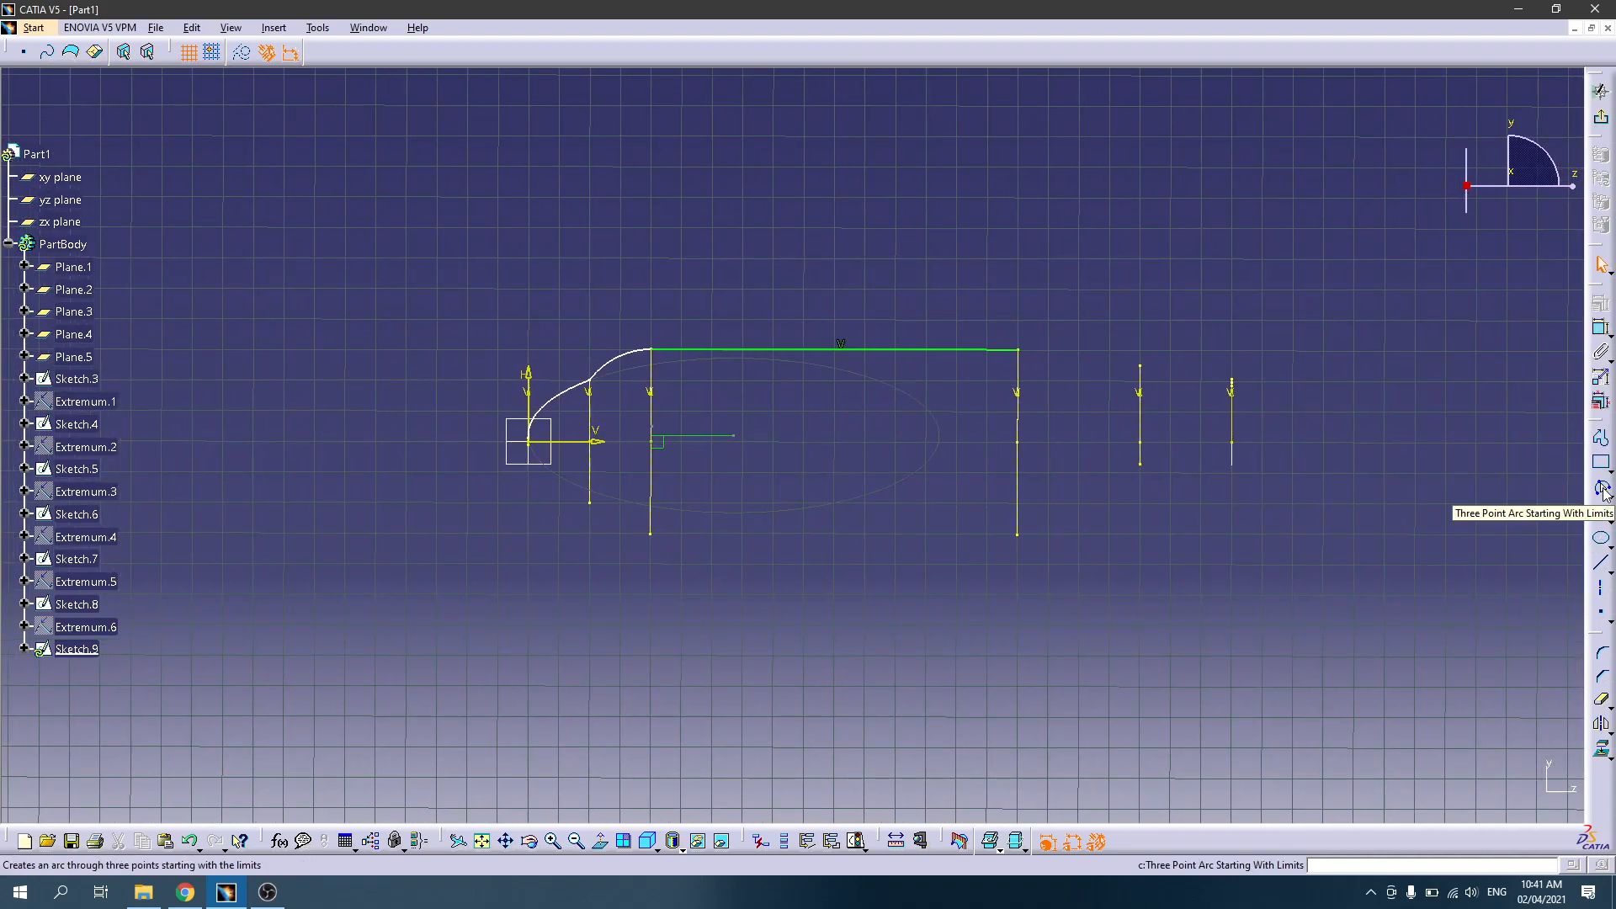
Step: Draw an upward-bulging three-point arc from the last section's upper point to the line's end, tangent to the line
left_click(1604, 491)
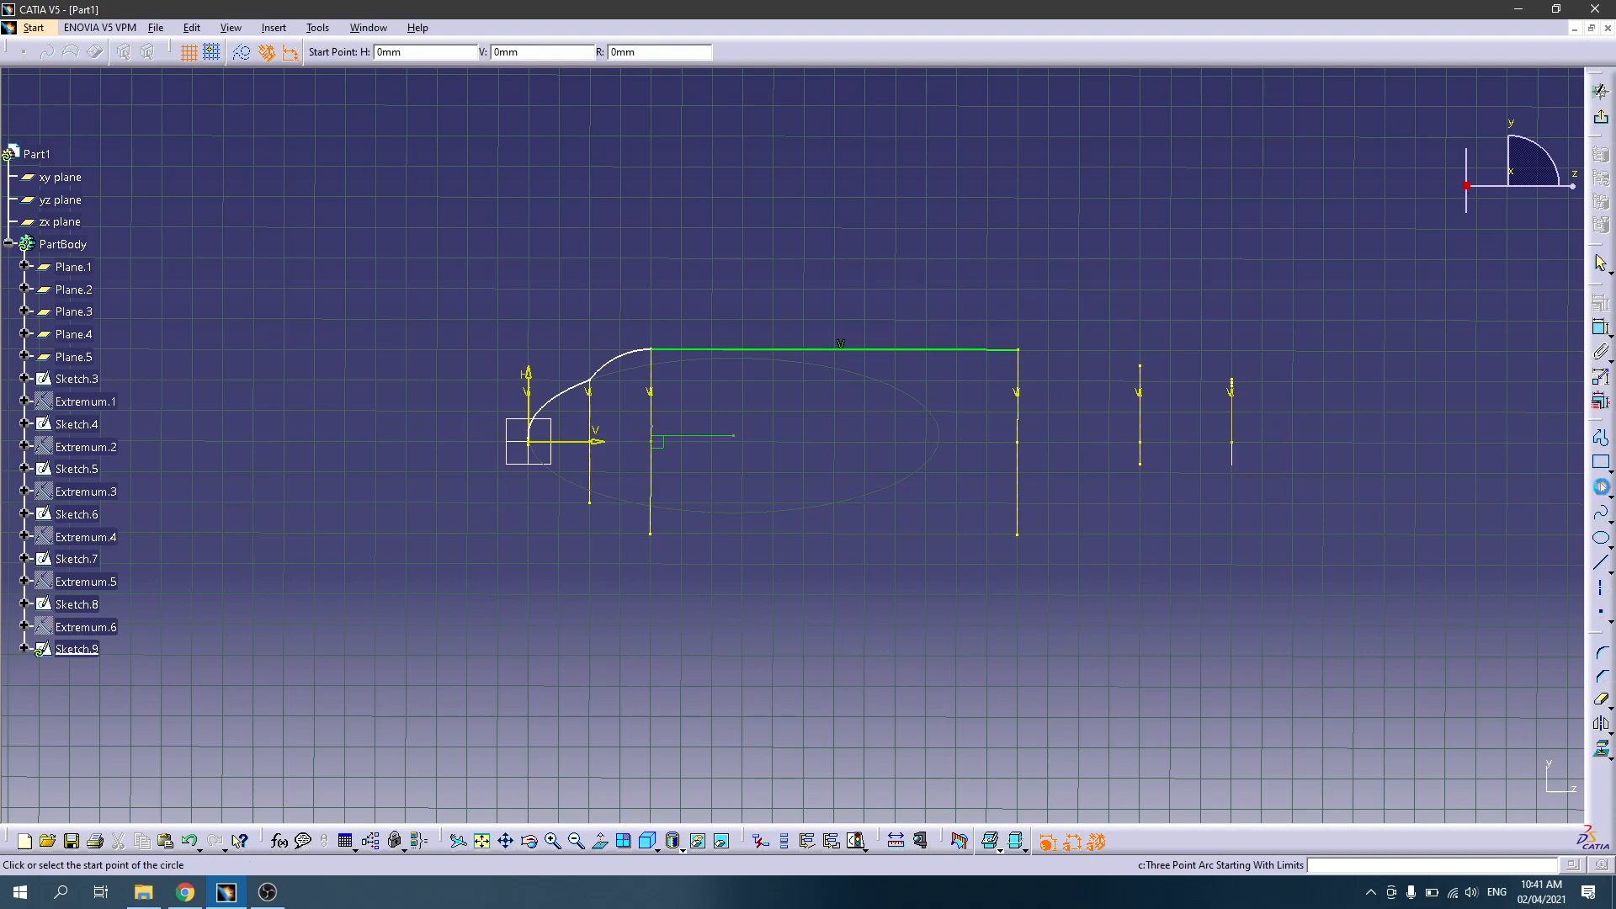
middle_click_drag(1255, 491, 1263, 362)
middle_click_drag(1372, 412, 835, 481)
mouse_move(1154, 440)
middle_mouse_down()
mouse_move(1154, 458)
mouse_move(1148, 404)
middle_mouse_up()
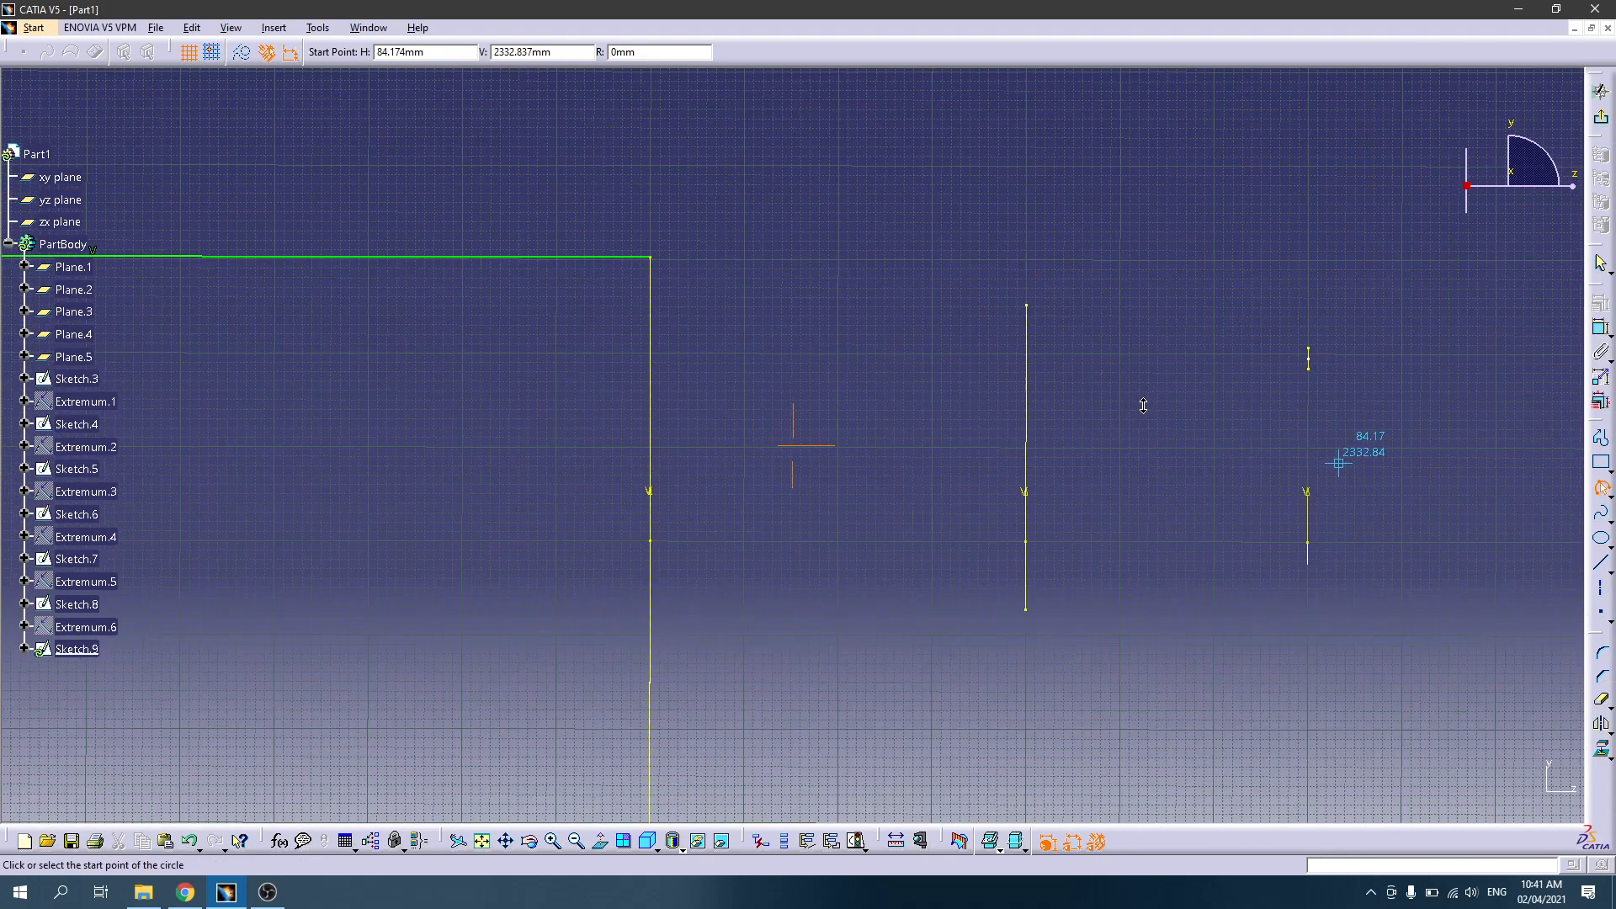
left_click(1308, 348)
left_click(1026, 305)
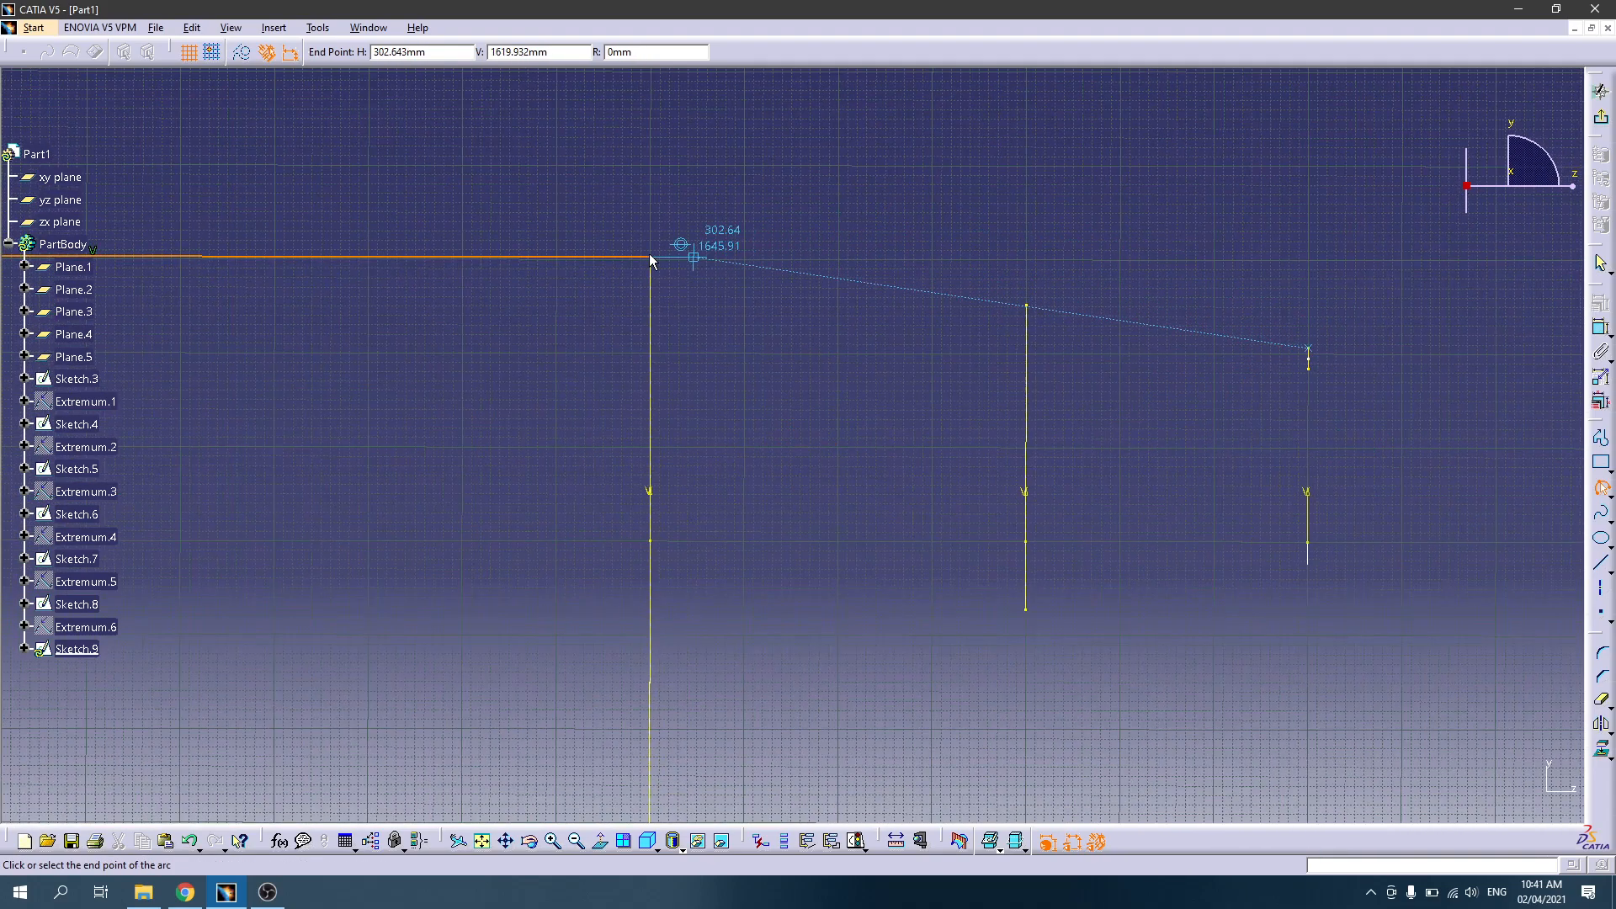
left_click(652, 257)
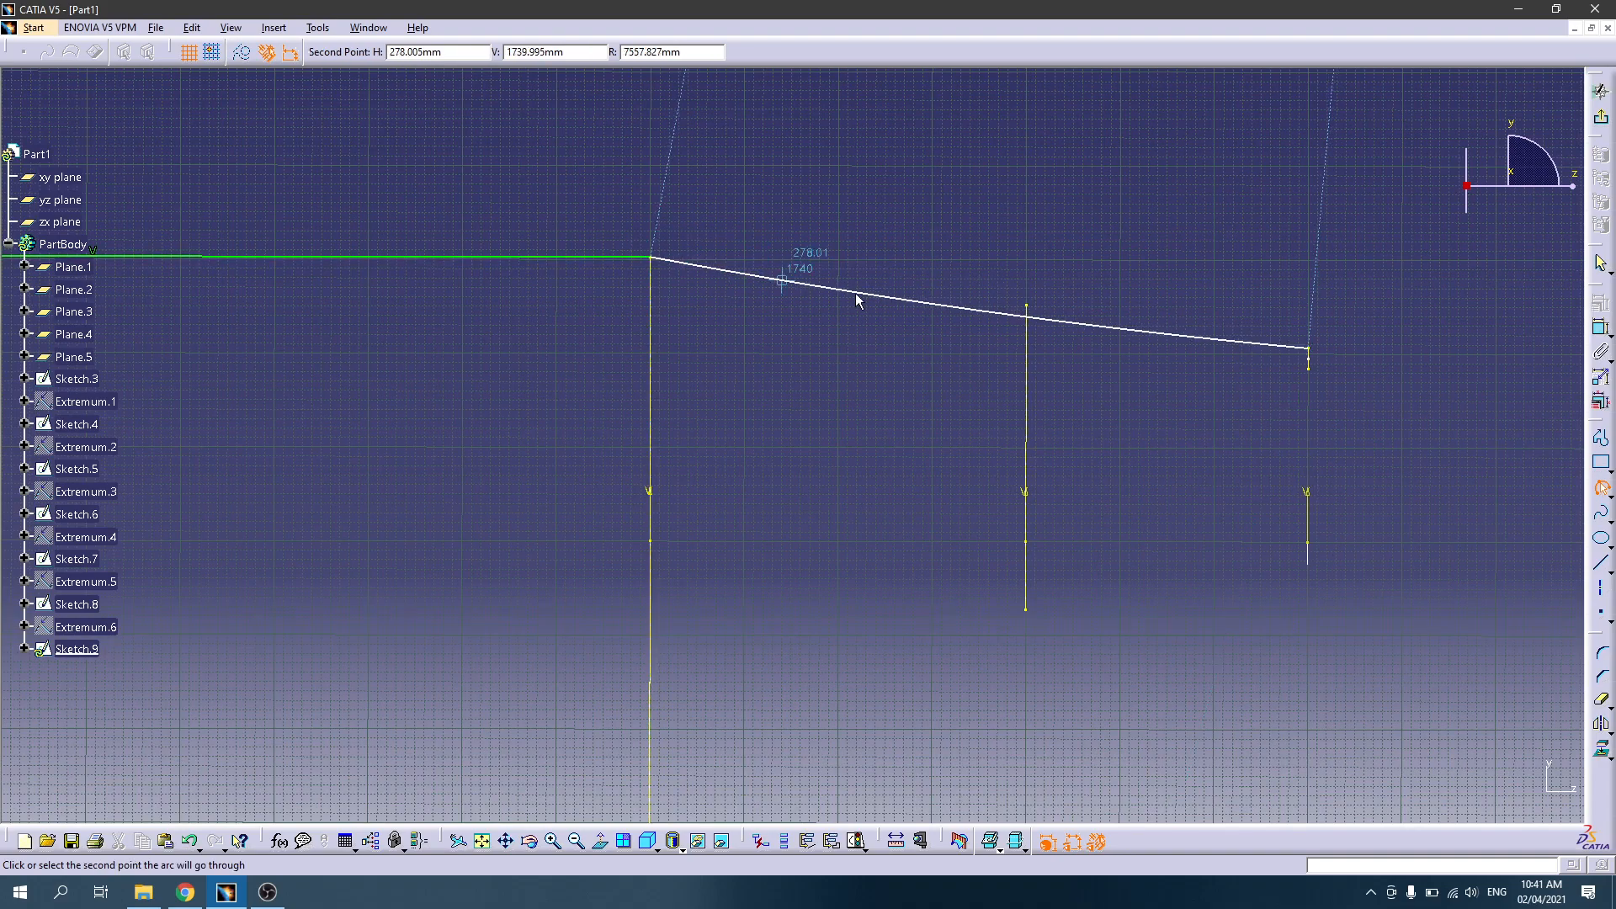
left_click(965, 280)
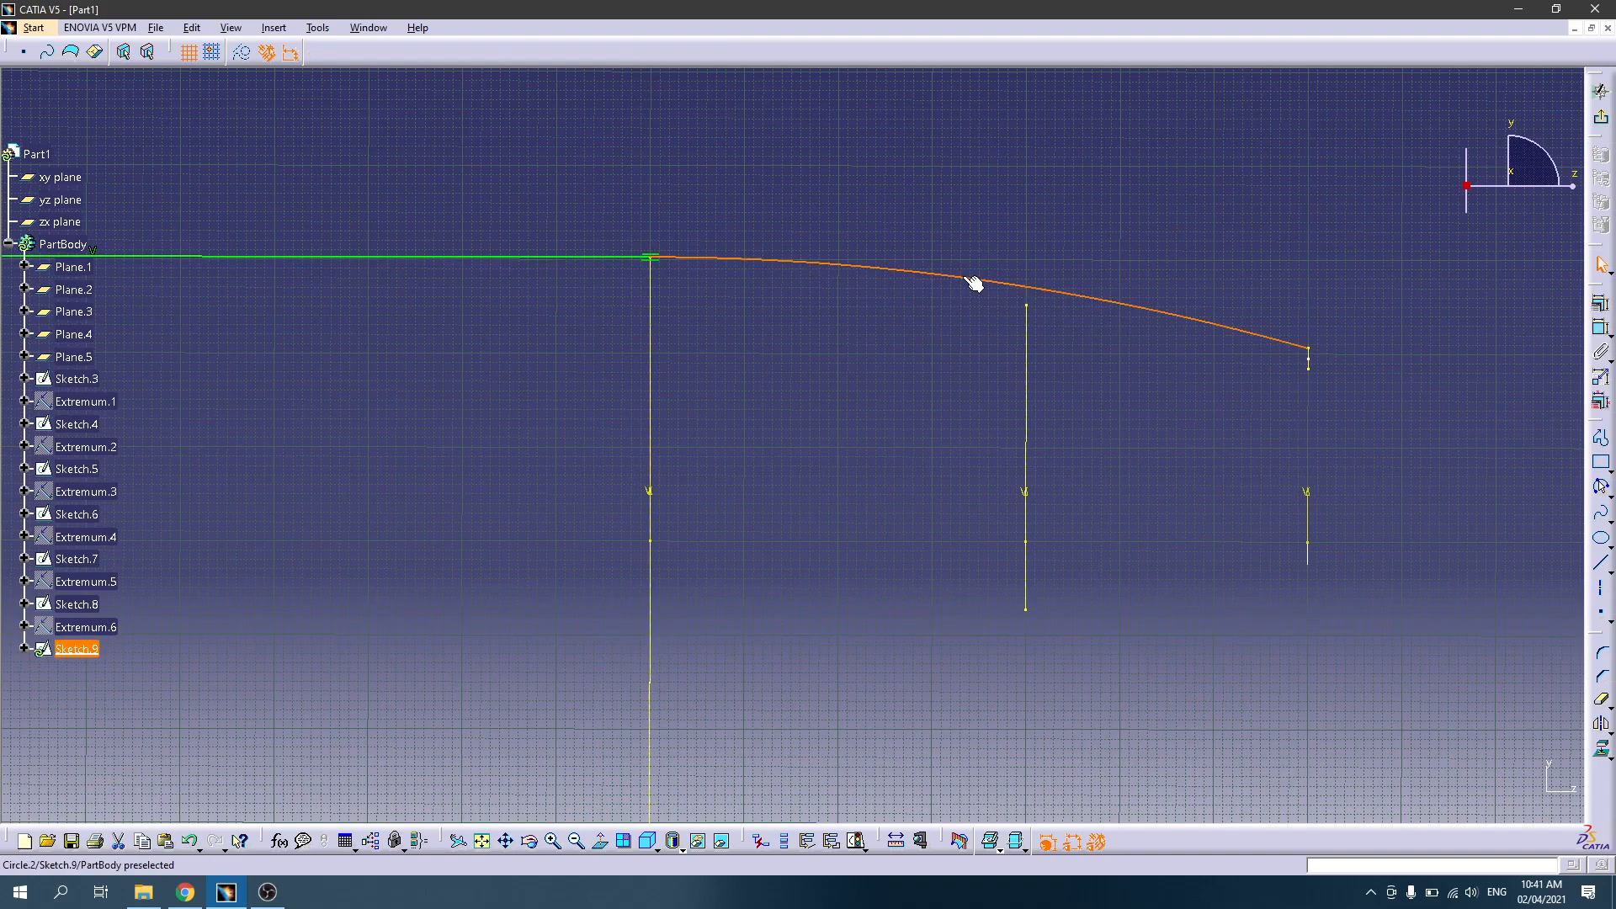
left_click(1058, 197)
Step: Exit the guide profile sketch and return to the 3D model
middle_click_drag(1052, 201, 1062, 348)
middle_click_drag(957, 322, 1156, 301)
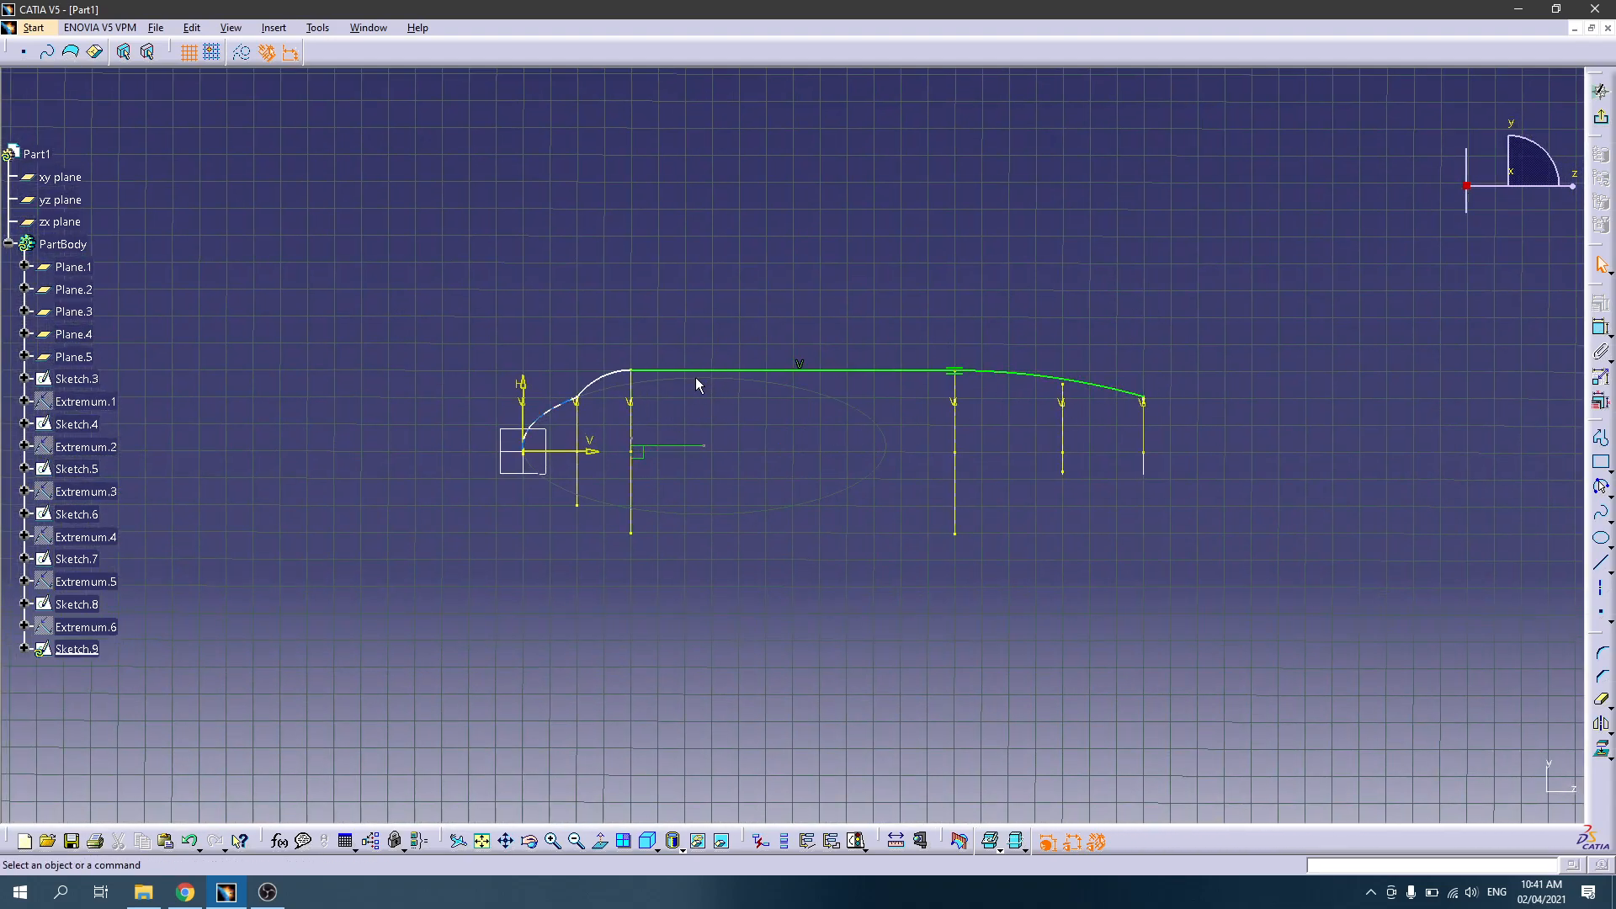
left_click(1601, 116)
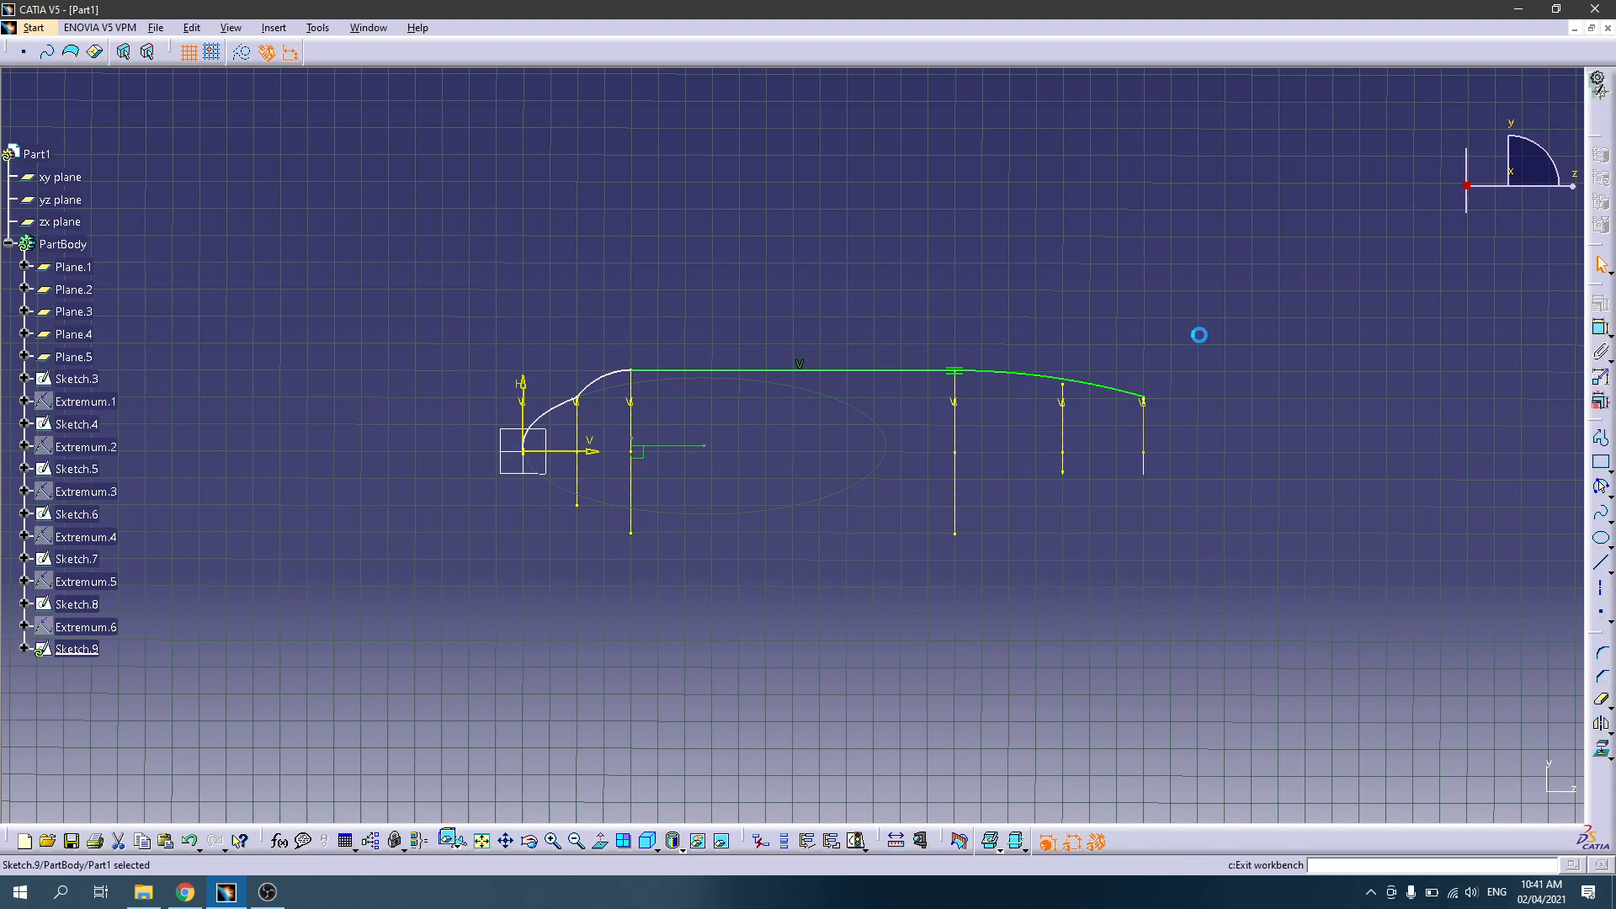
left_click(830, 376)
Step: Set the offset of Plane.2 from Plane.1 to 400 mm
middle_click_drag(830, 376, 822, 252)
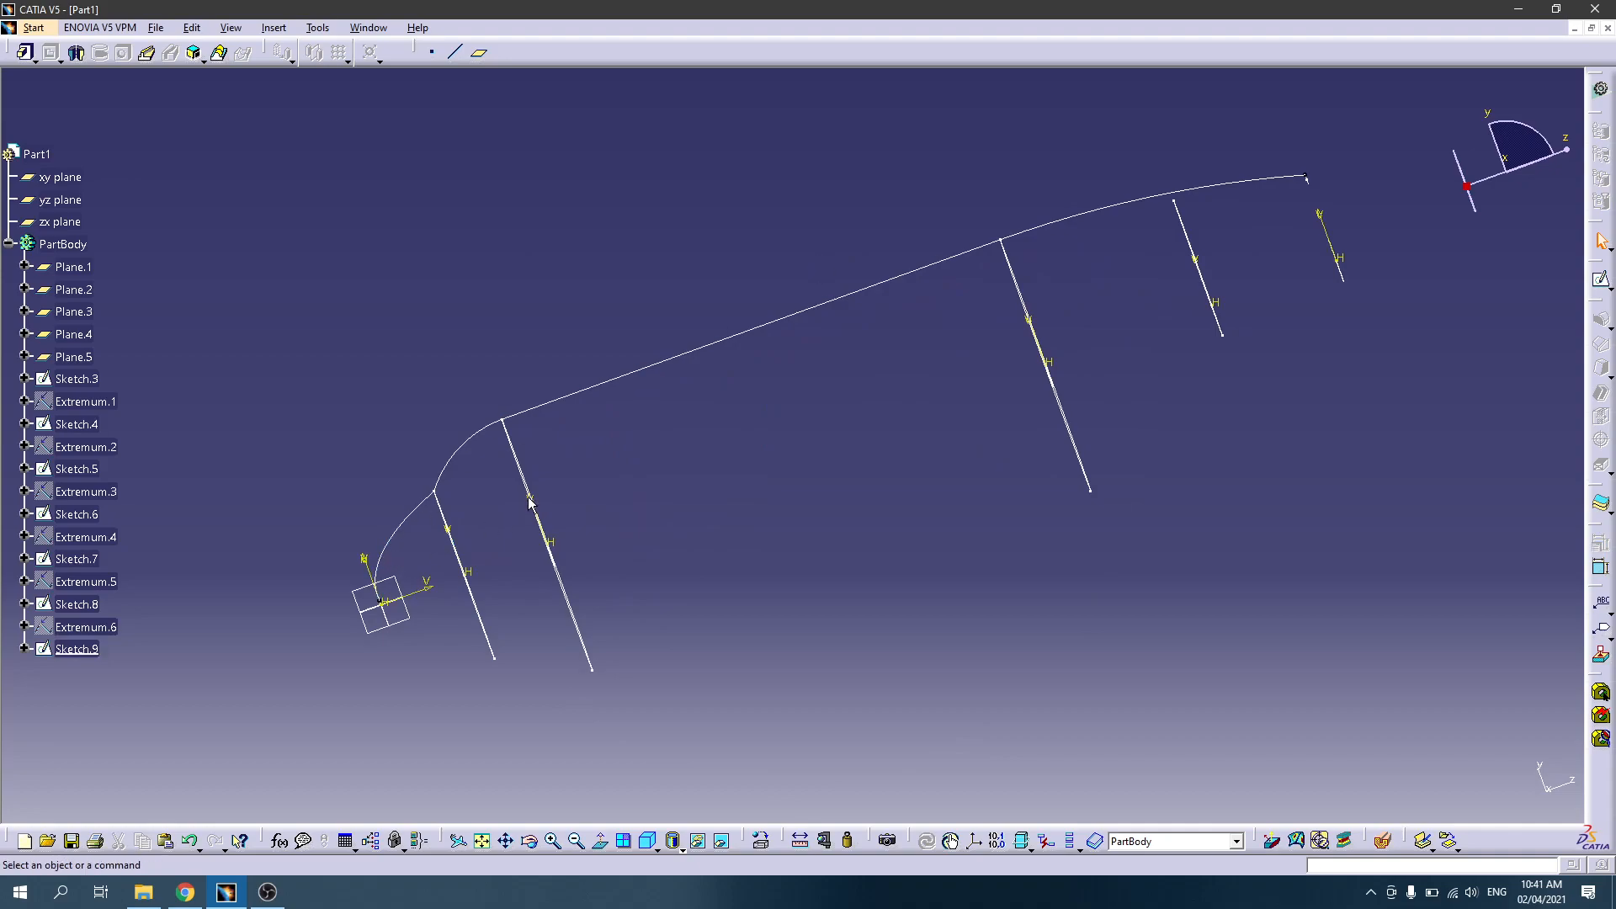
middle_click_drag(527, 541, 603, 549)
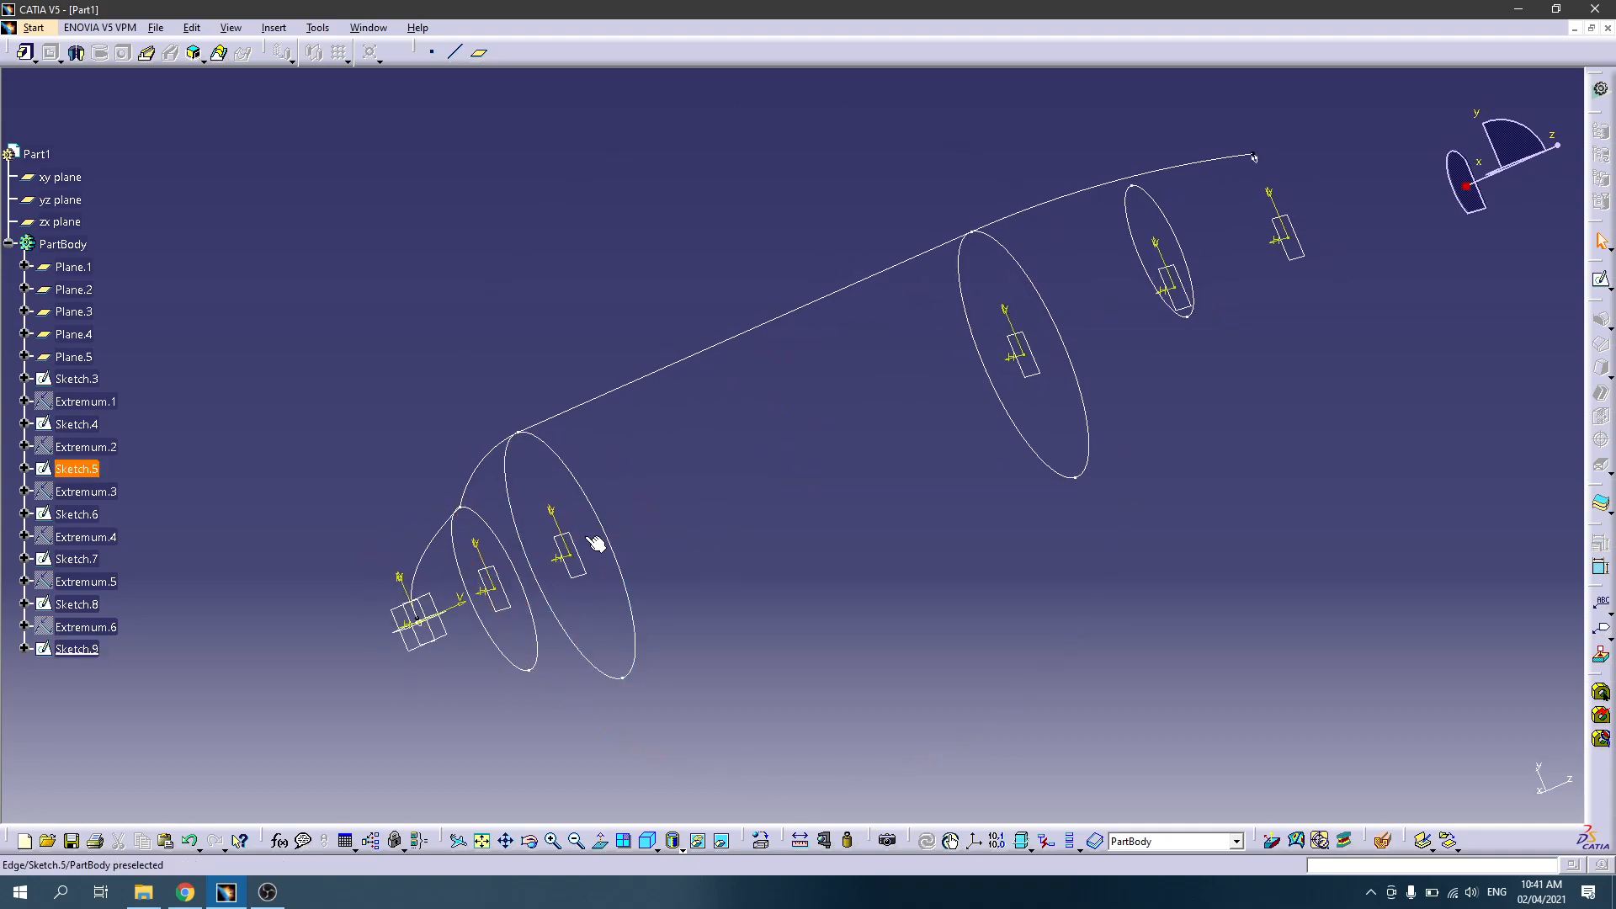
double_click(580, 546)
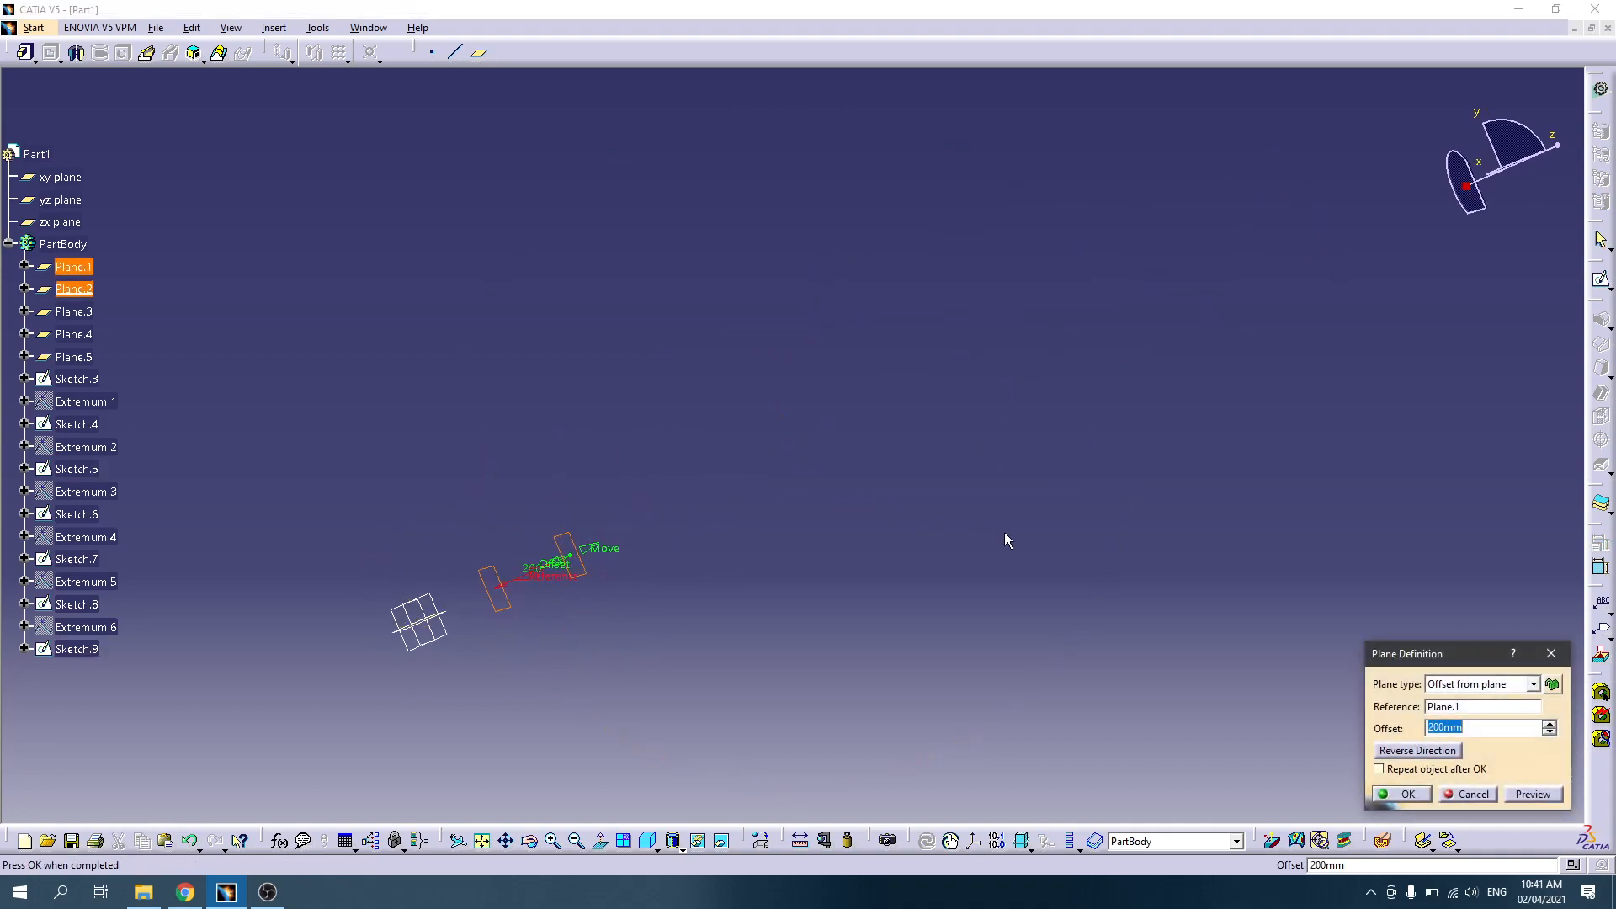
type("400")
key("Return")
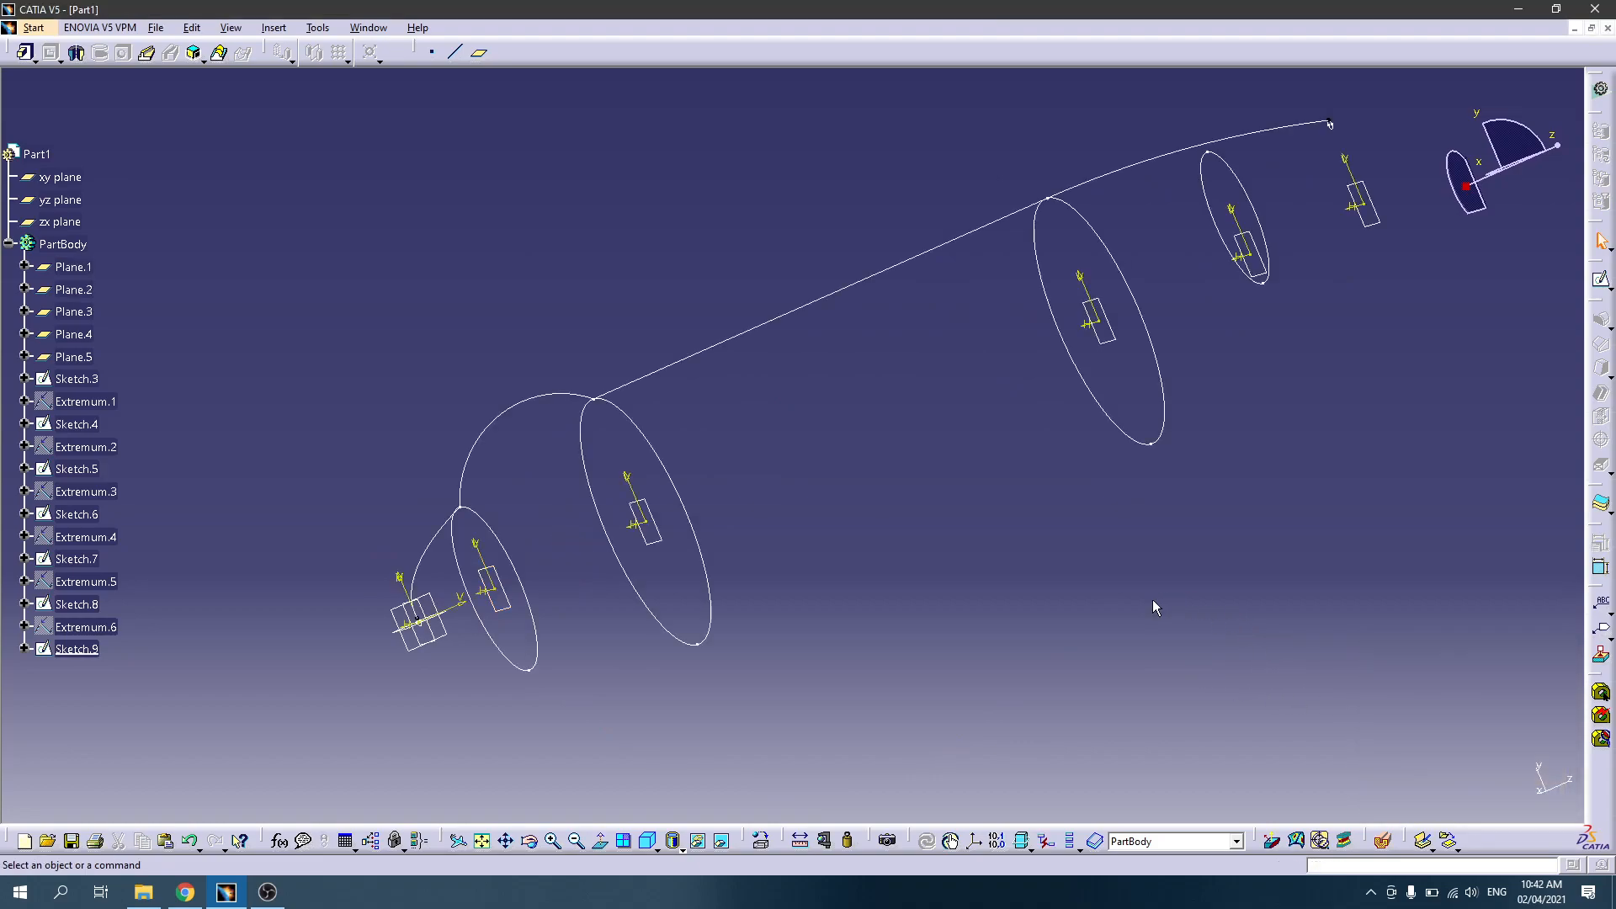
mouse_move(1068, 417)
middle_mouse_down()
mouse_move(960, 508)
mouse_move(993, 503)
middle_mouse_up()
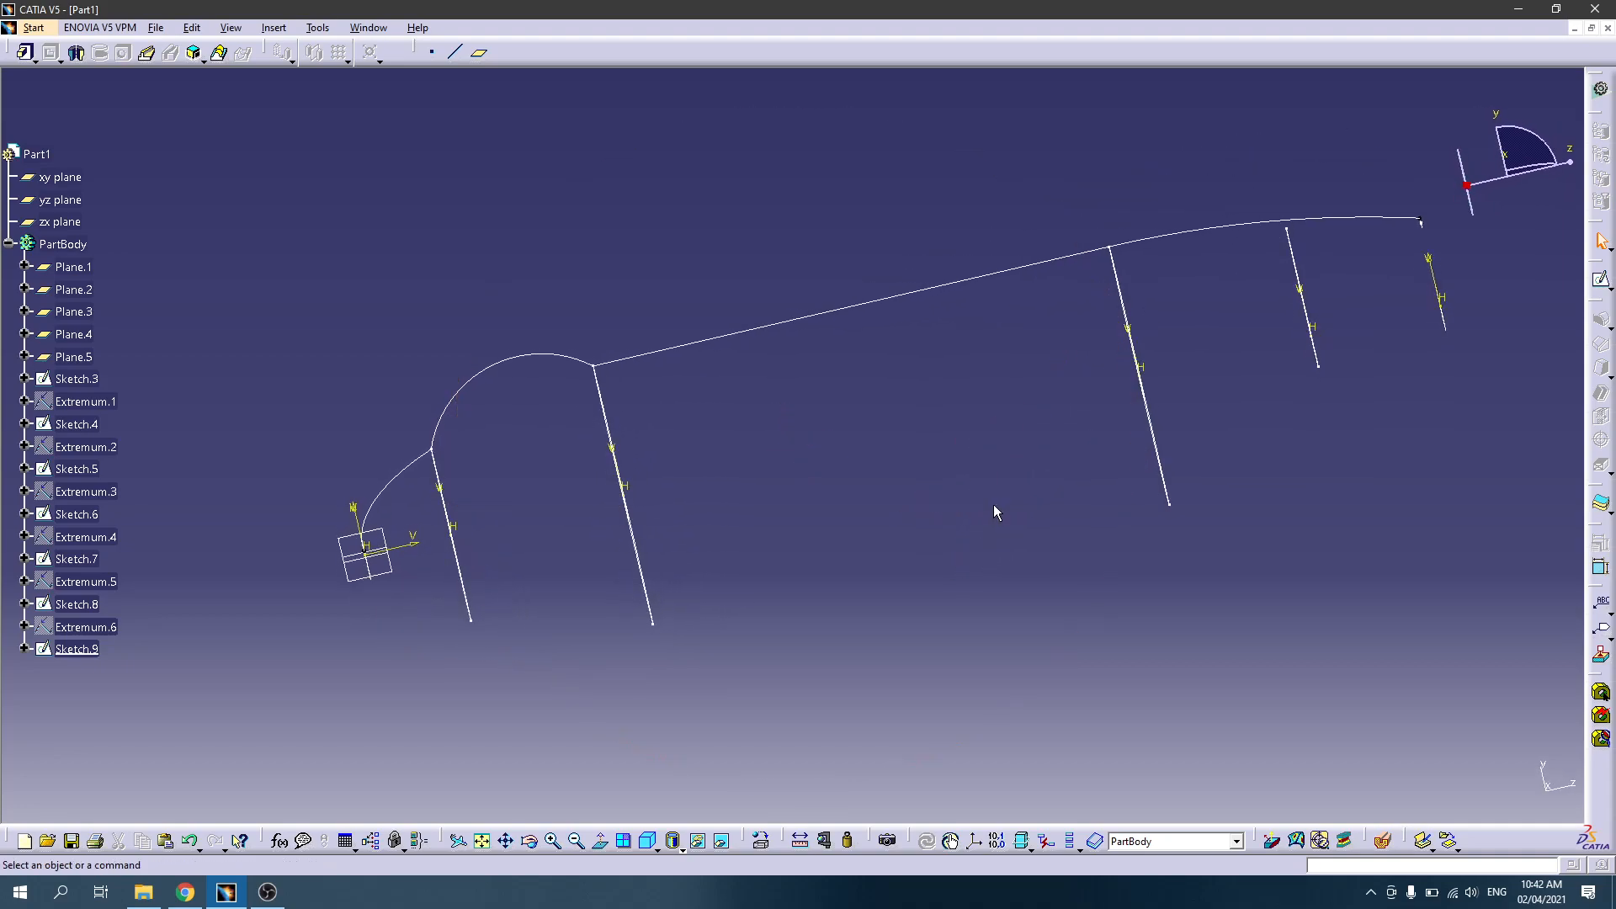
Step: Try flattening the guide profile arc between Plane.1 and Plane.2, and undo back past the last Plane.2 offset change
double_click(503, 356)
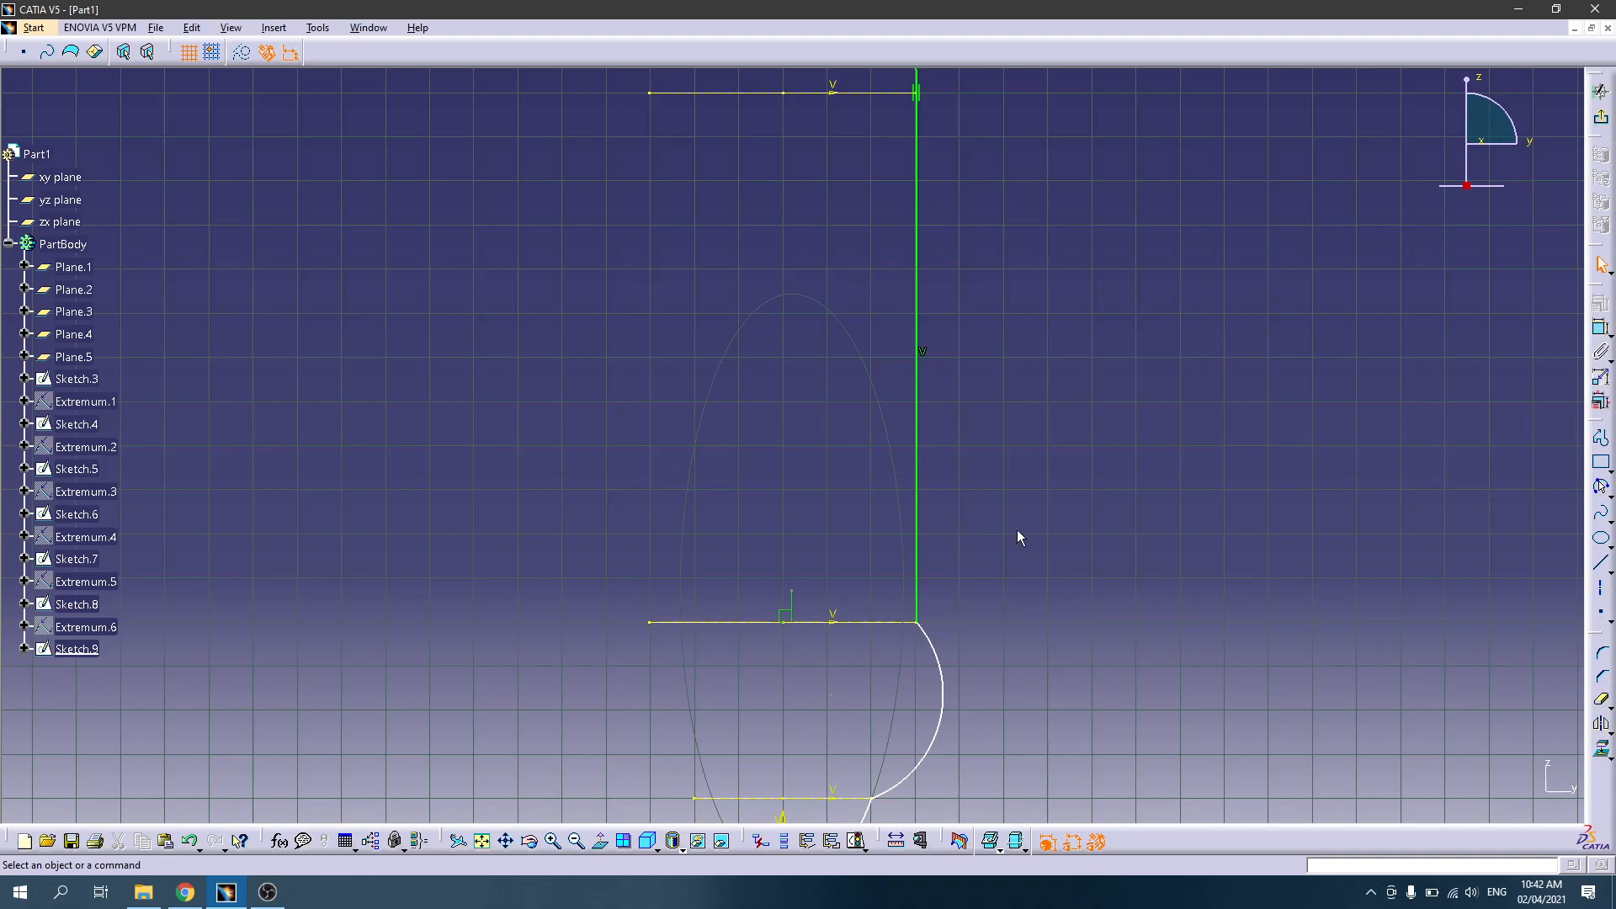
left_click_drag(949, 697, 810, 675)
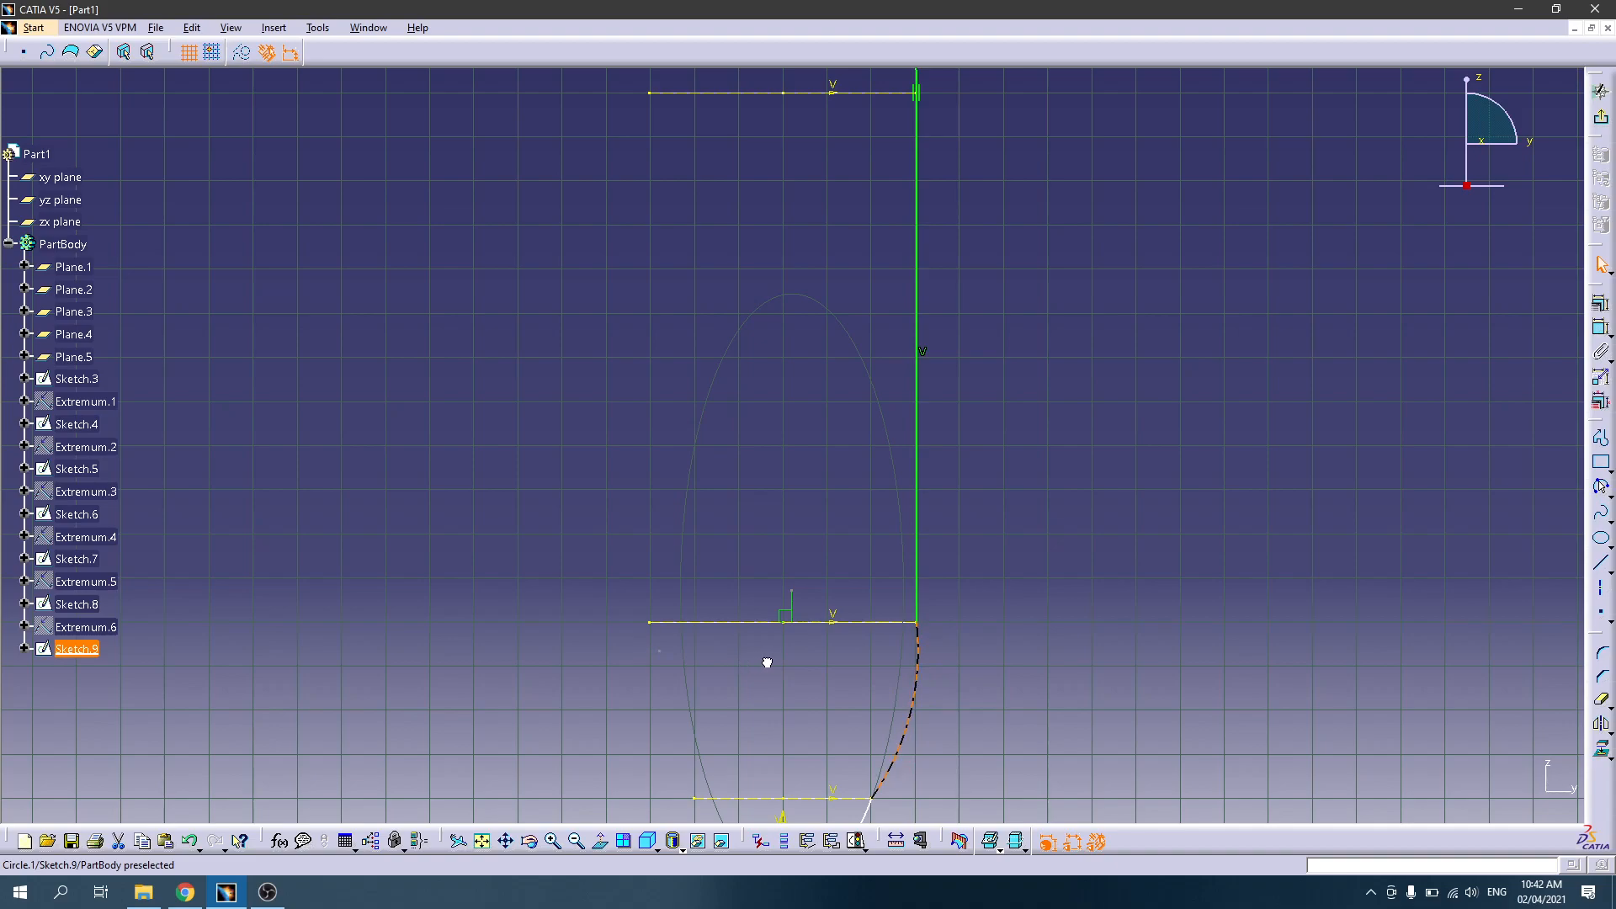
key("ctrl+z")
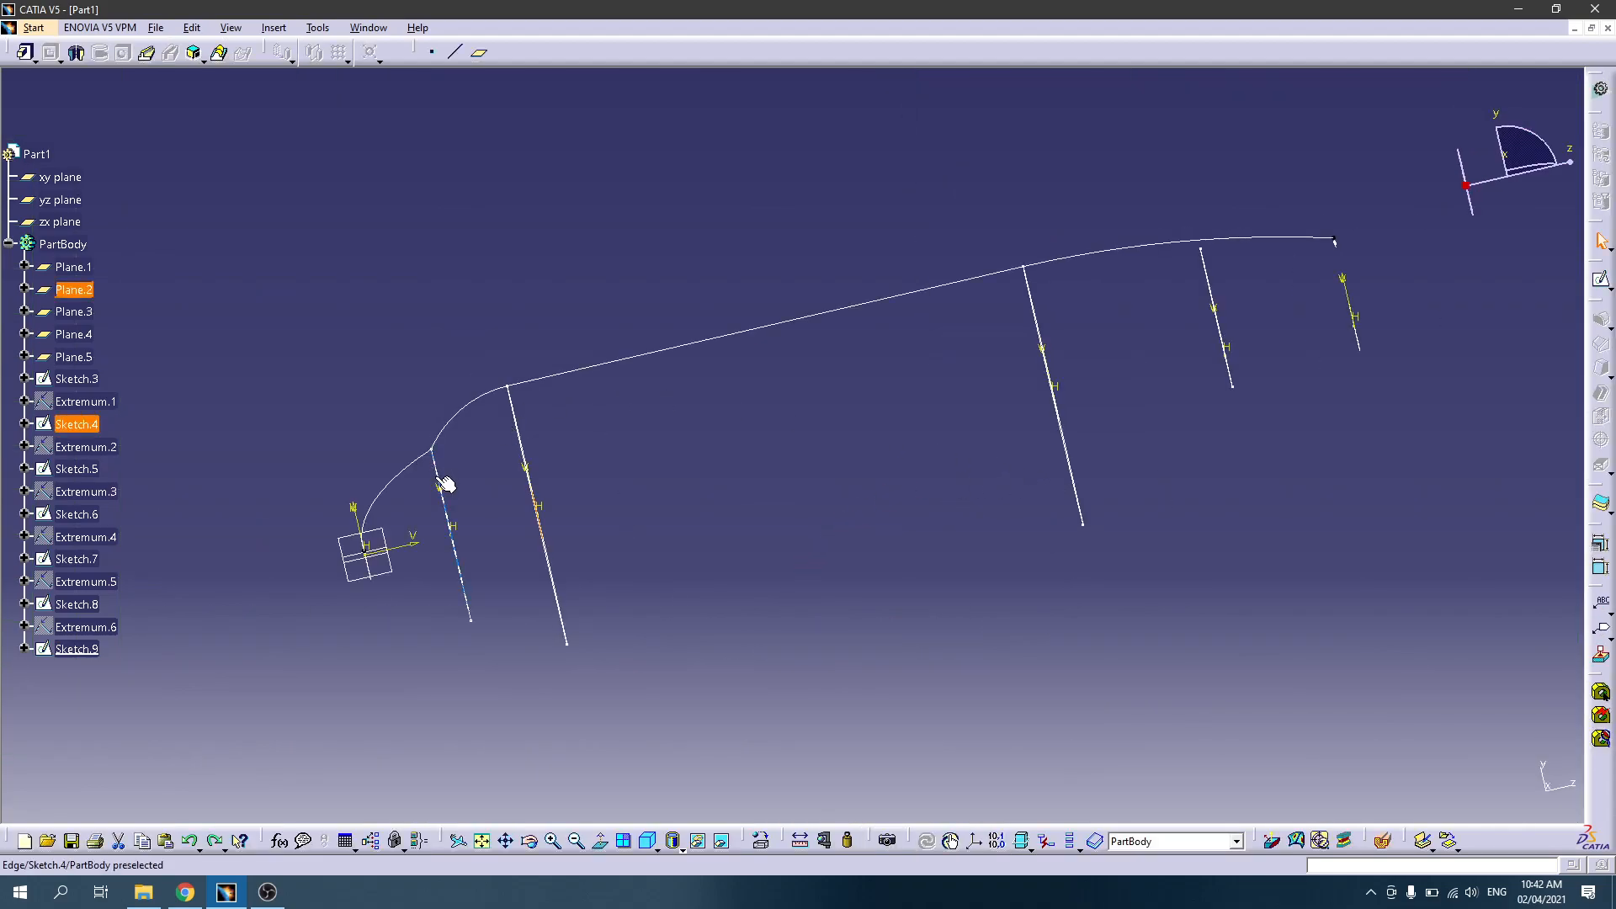
Step: Set the offset of Plane.1 from the xy plane to 150 mm
middle_click_drag(458, 488, 488, 522)
double_click(482, 548)
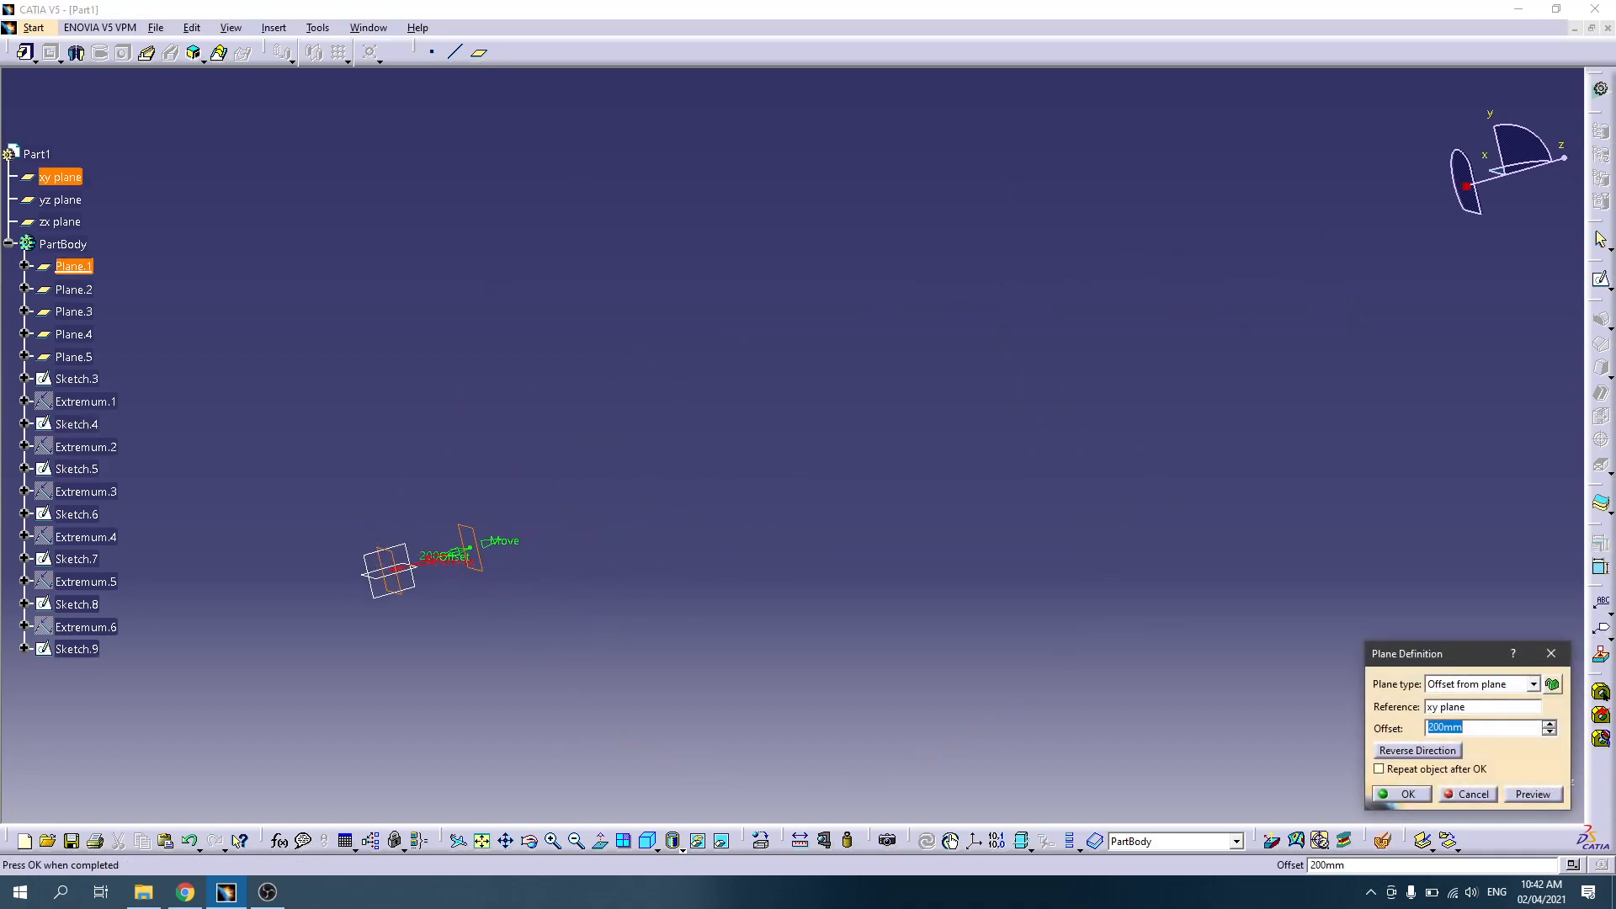
type("150")
key("Return")
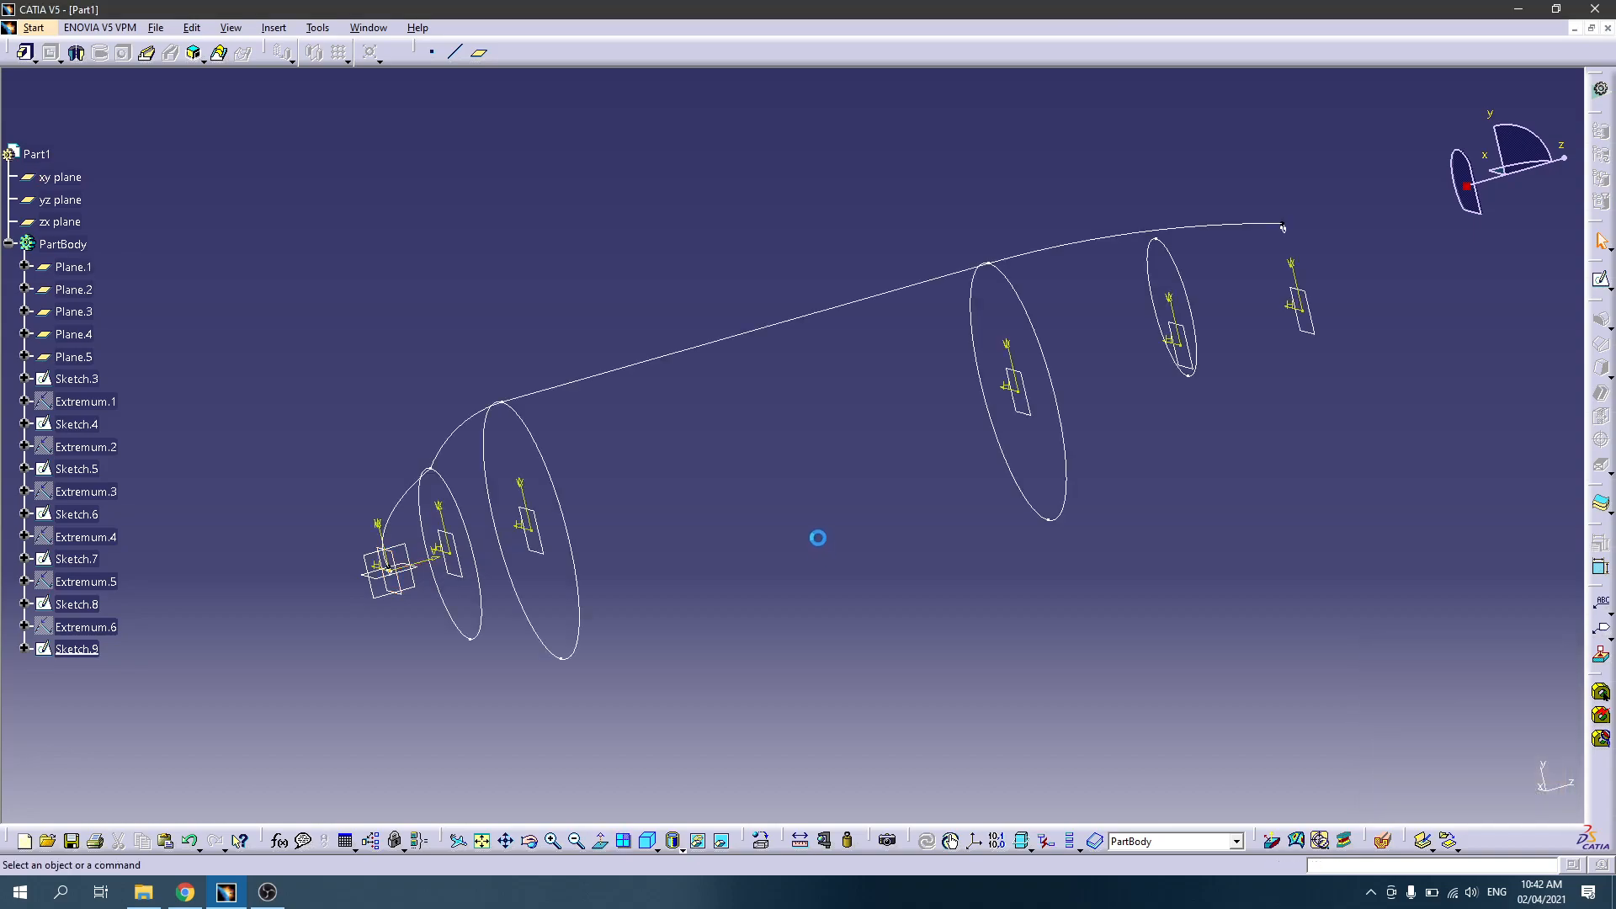
Step: Increase the offset of Plane.2 from Plane.1 to widen the gap between their circular sections
middle_click_drag(894, 455, 761, 473)
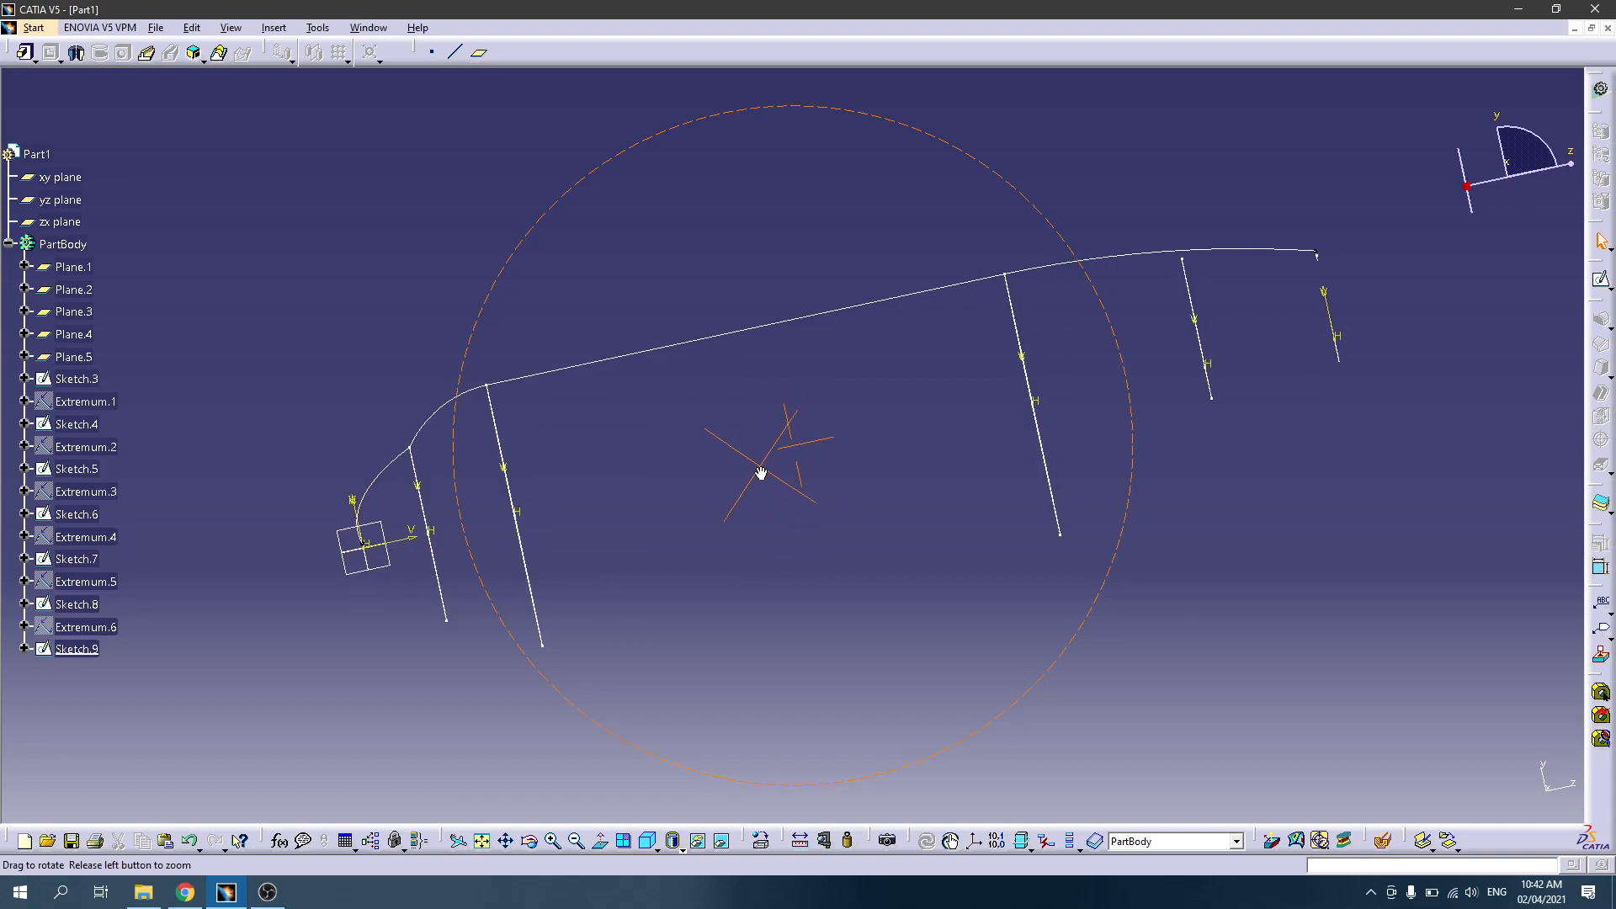
middle_click_drag(642, 432, 671, 447)
double_click(524, 532)
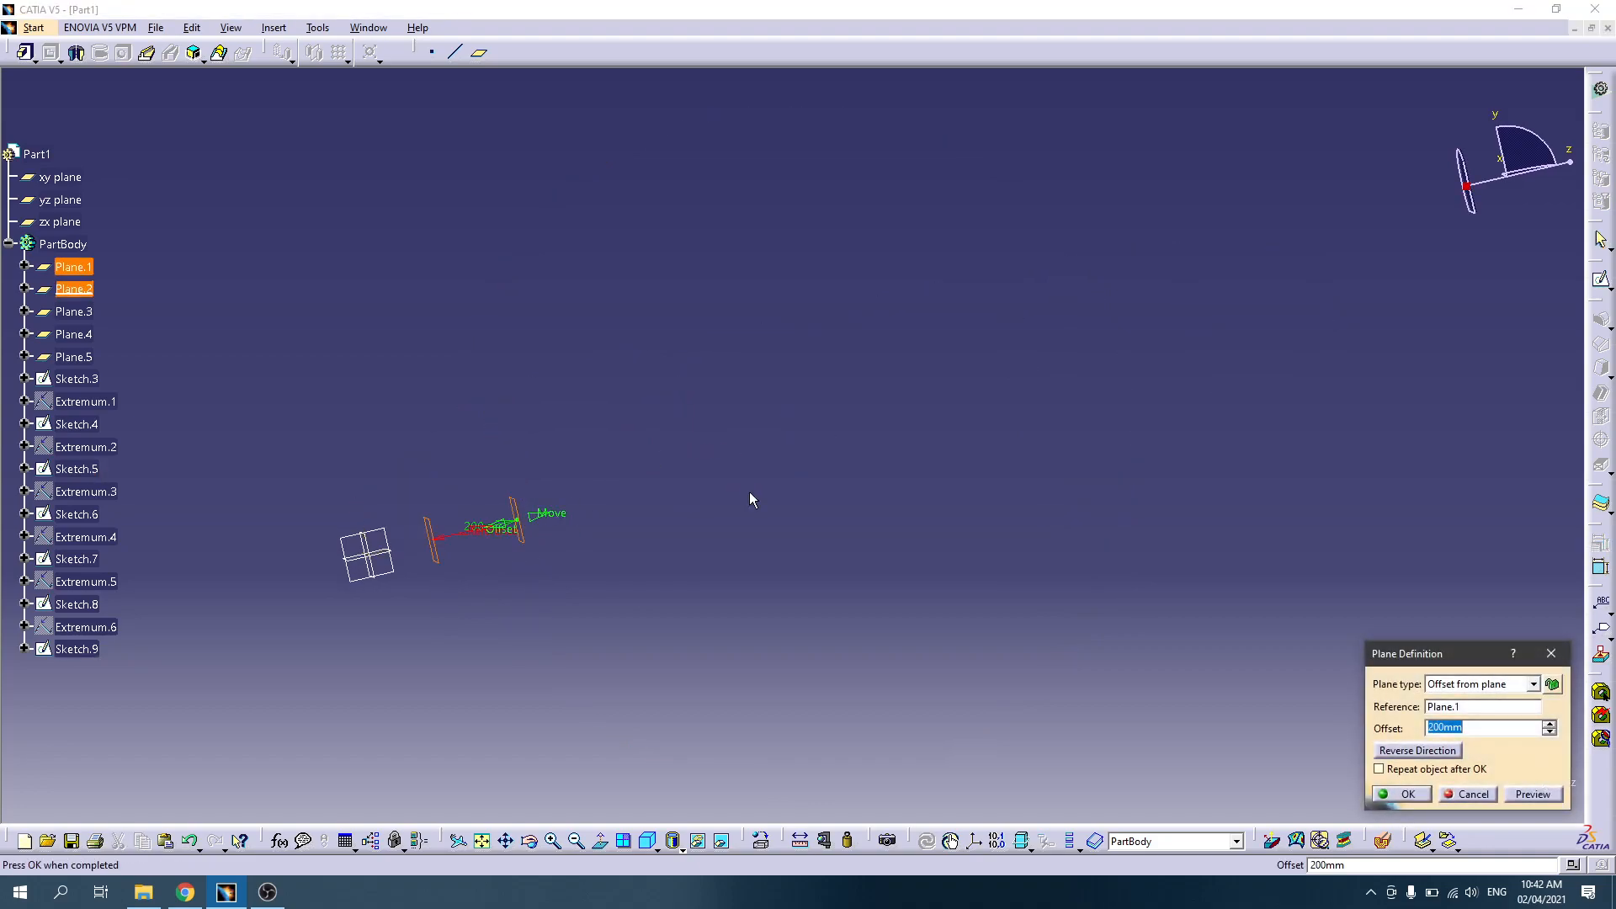
key("Return")
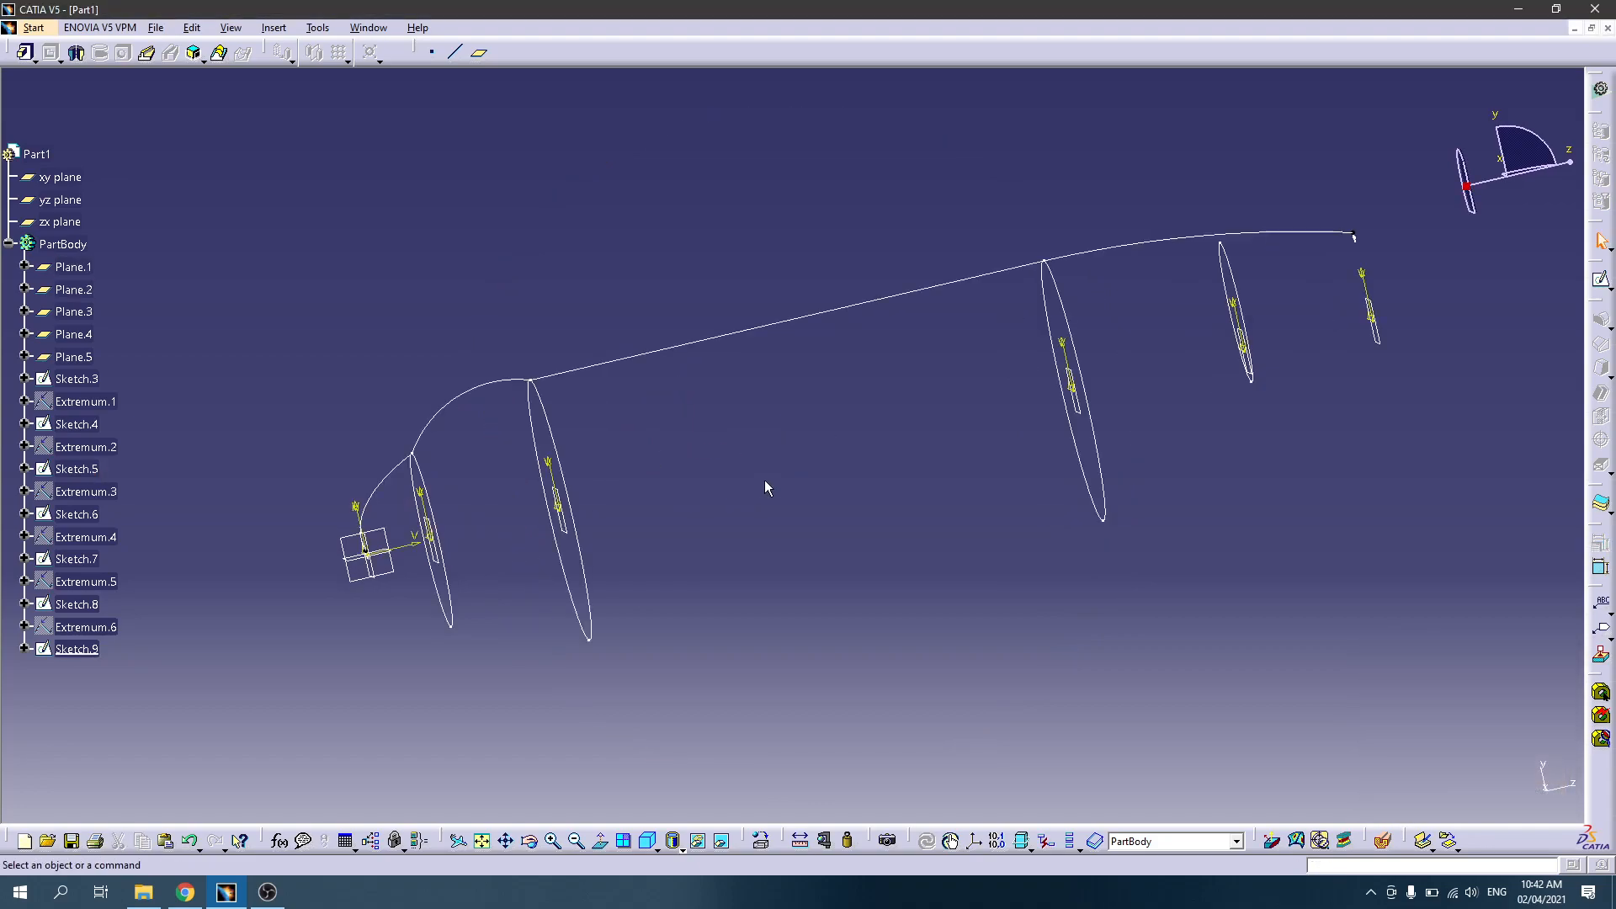
Step: Flatten the guide sketch's arc between Plane.1 and Plane.2 so it runs smoothly into the straight line, and exit the sketch
double_click(524, 382)
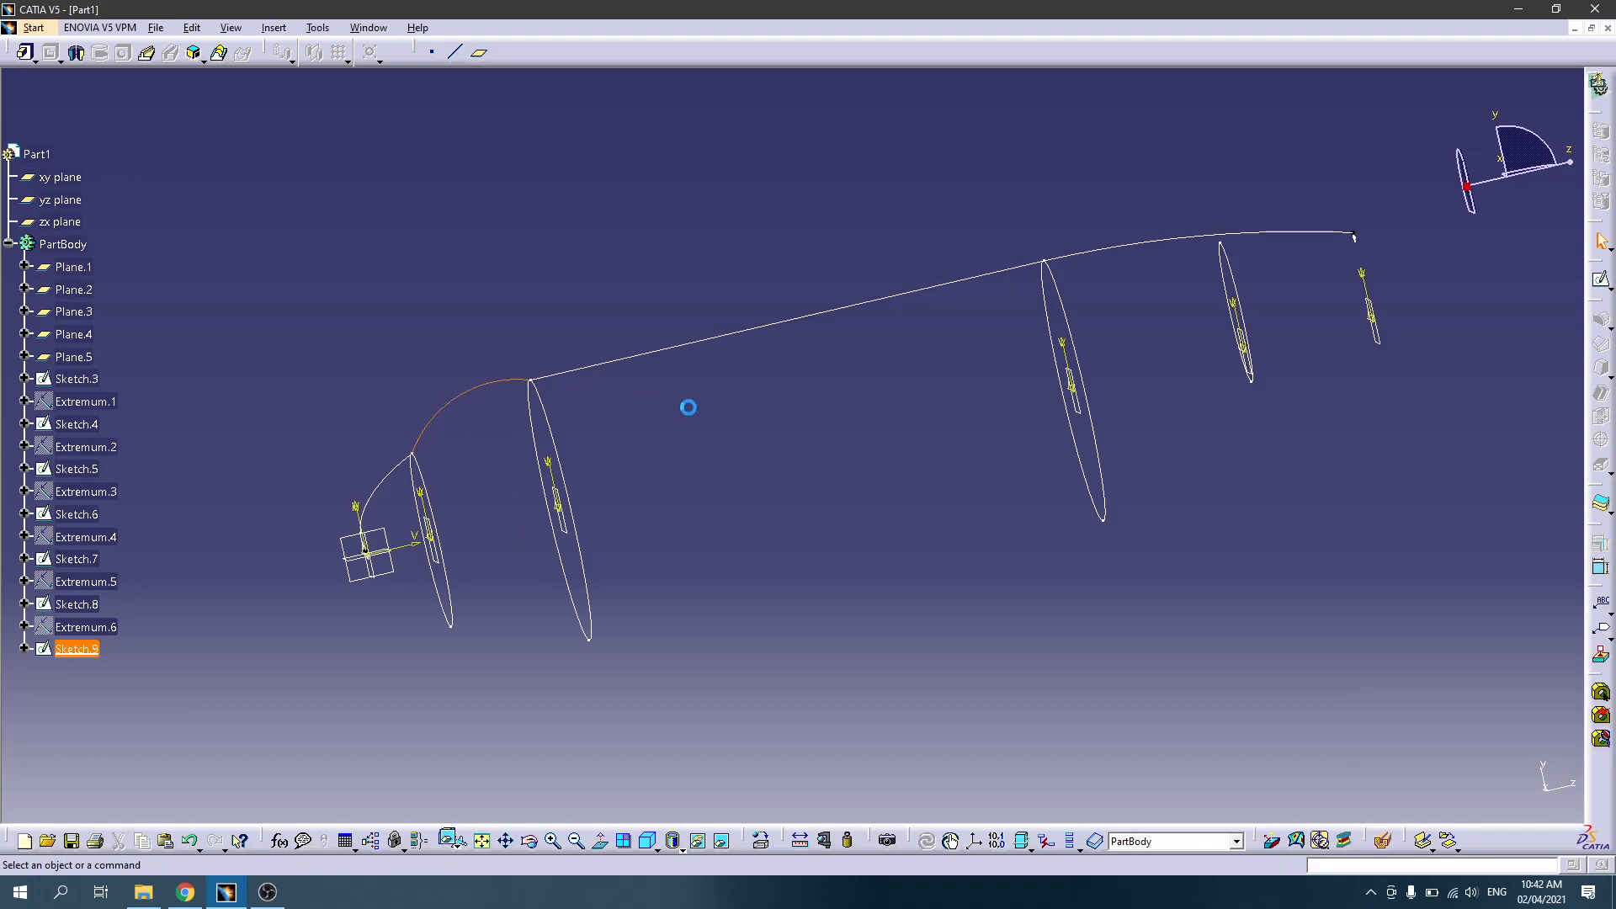
middle_click_drag(844, 559, 845, 390)
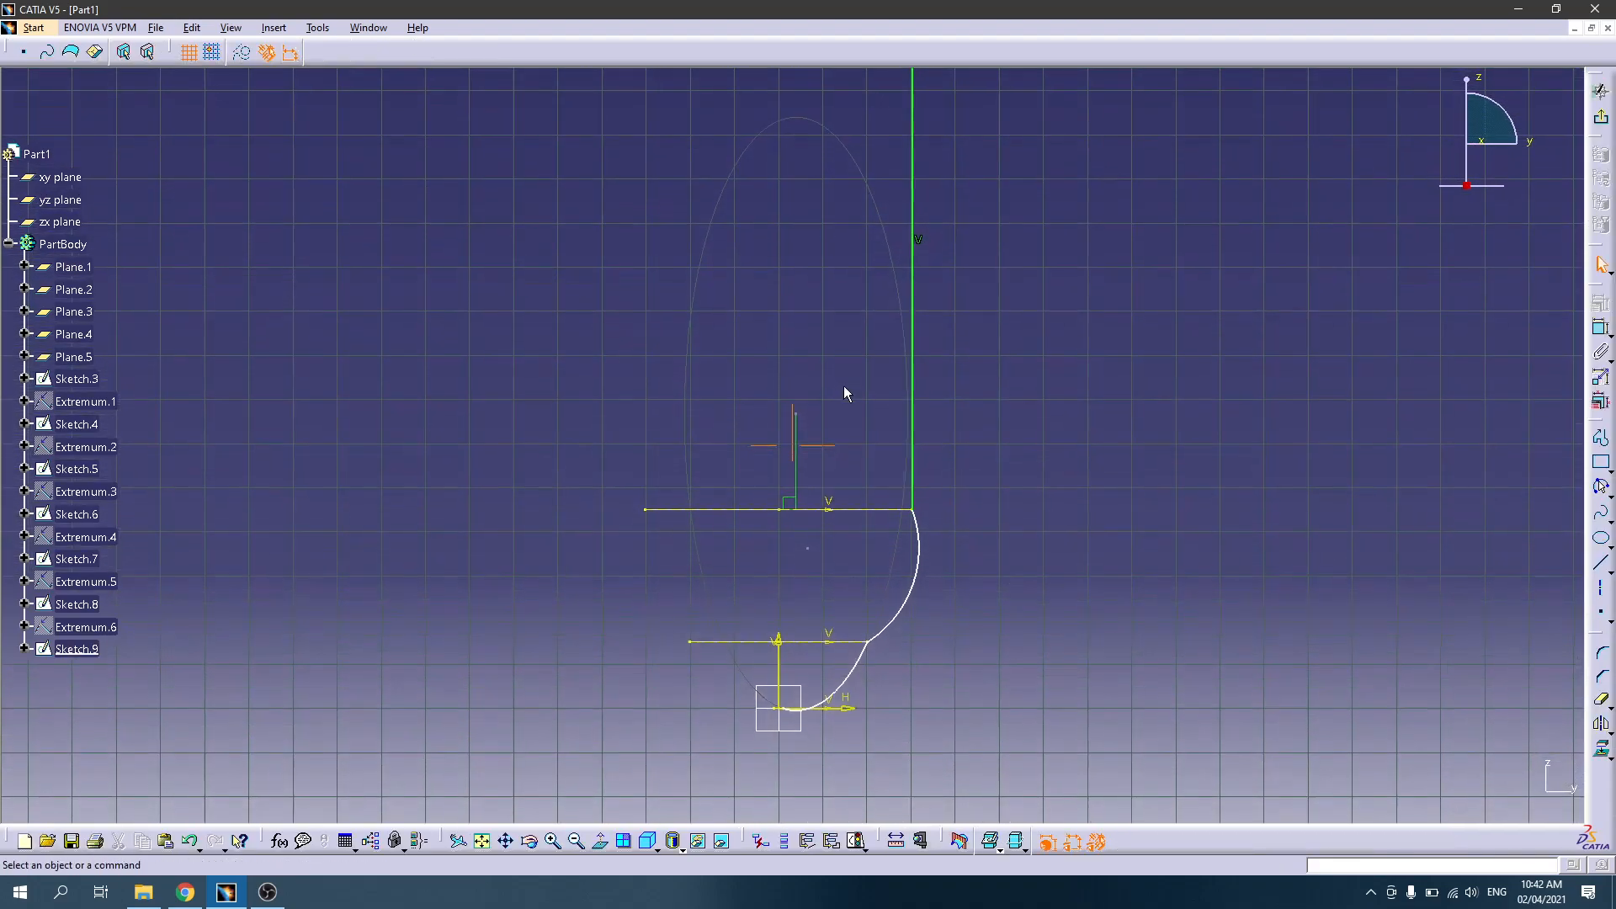
left_click_drag(797, 552, 701, 559)
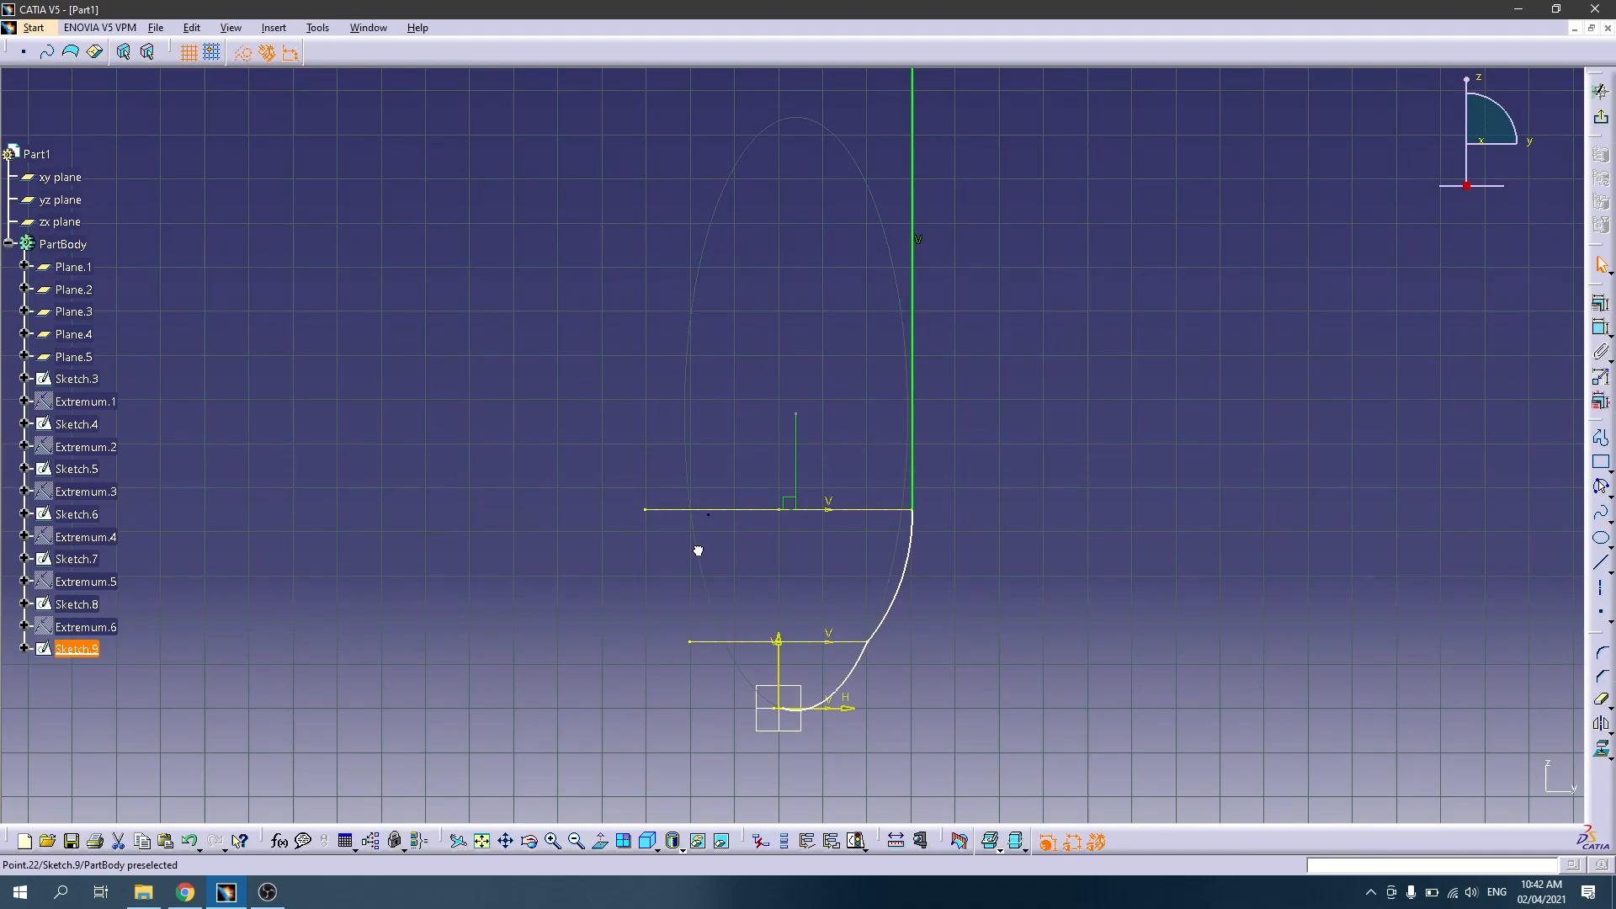
left_click(1601, 118)
left_click(994, 401)
mouse_move(993, 401)
middle_mouse_down()
mouse_move(956, 454)
mouse_move(888, 423)
mouse_move(931, 462)
mouse_move(917, 418)
mouse_move(1004, 434)
mouse_move(823, 461)
middle_mouse_up()
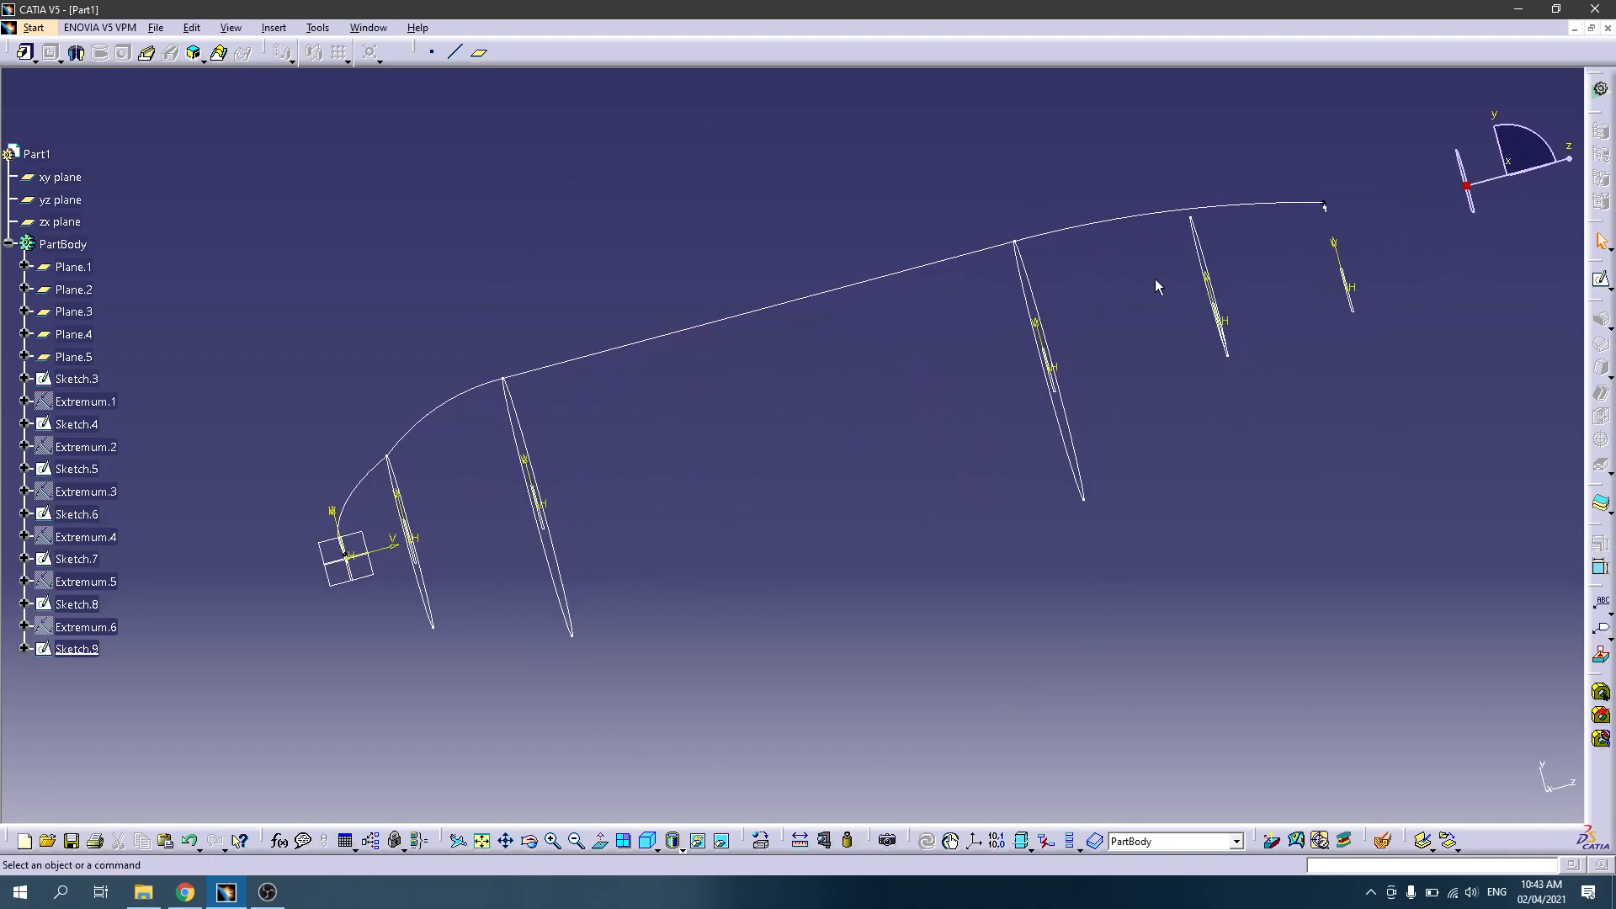
Step: Start a multi-sections solid through the six sections Sketch.3 to Sketch.8 in order along the planes, and preview it
mouse_move(1162, 324)
middle_mouse_down()
mouse_move(1064, 368)
mouse_move(1100, 470)
mouse_move(1094, 413)
mouse_move(1070, 447)
mouse_move(1107, 396)
mouse_move(913, 361)
mouse_move(884, 440)
mouse_move(798, 418)
mouse_move(773, 386)
middle_mouse_up()
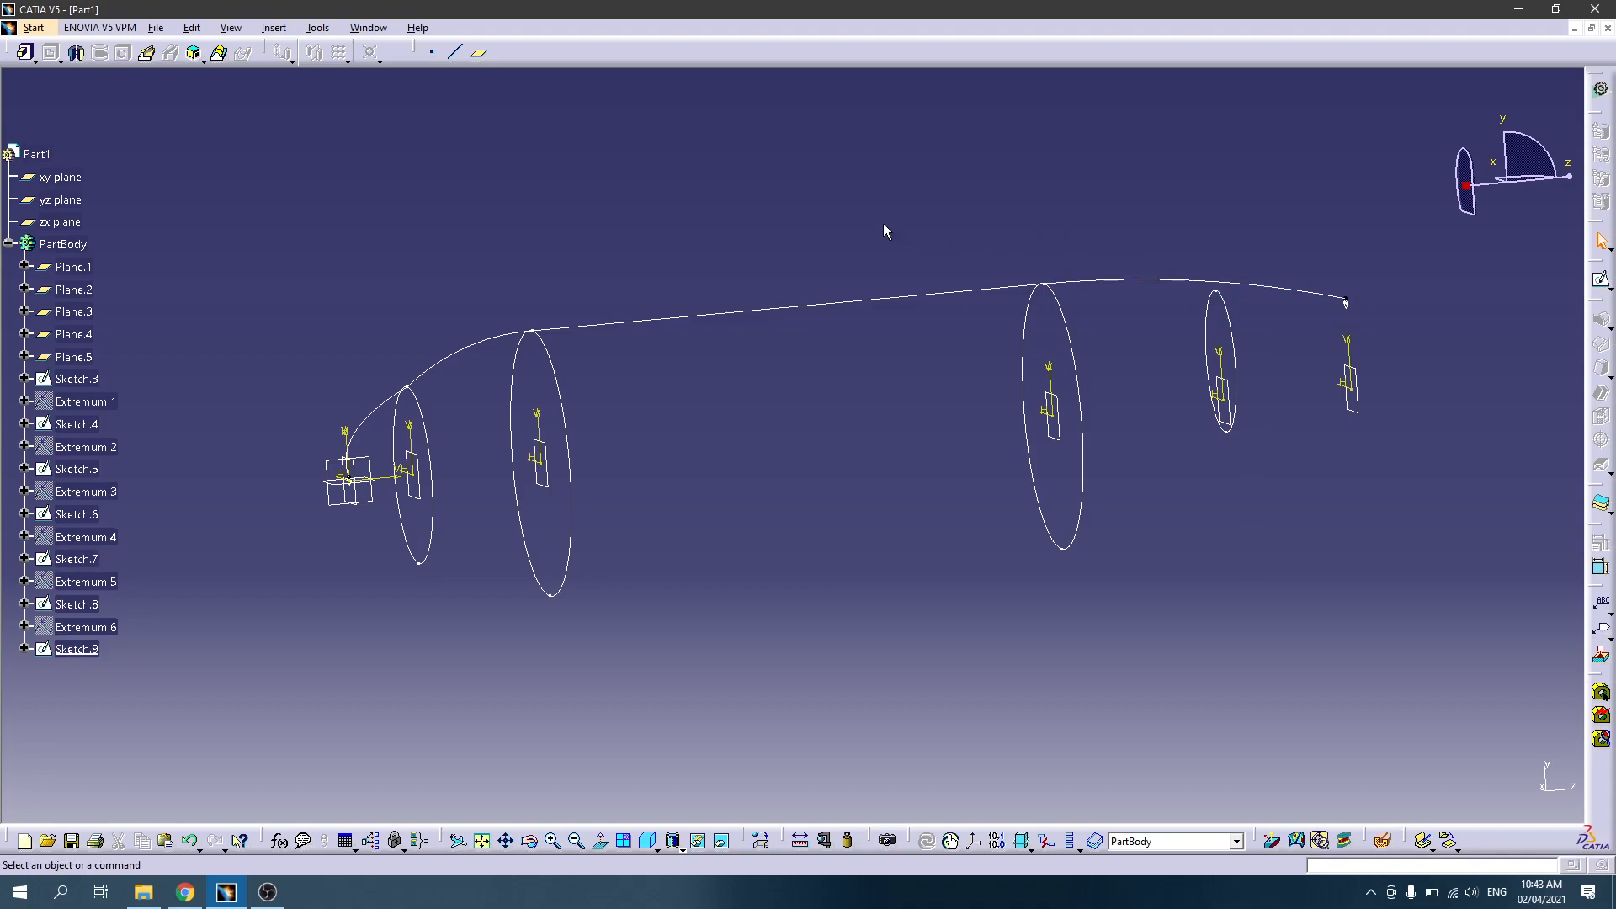
left_click(219, 55)
left_click(360, 490)
left_click(426, 417)
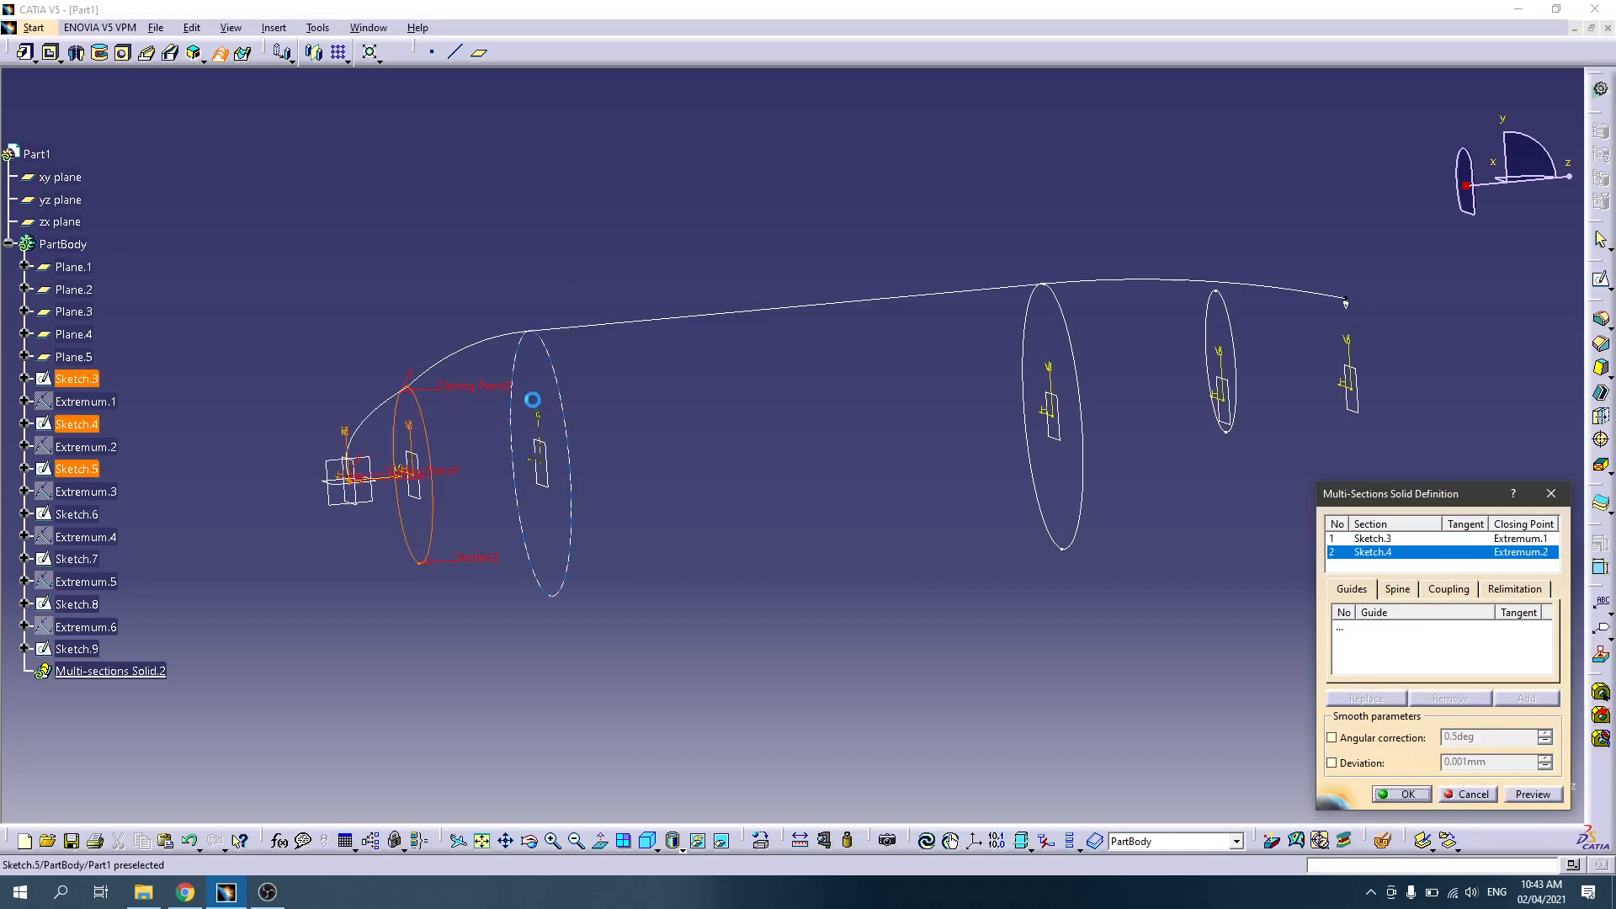
left_click(564, 372)
left_click(1042, 337)
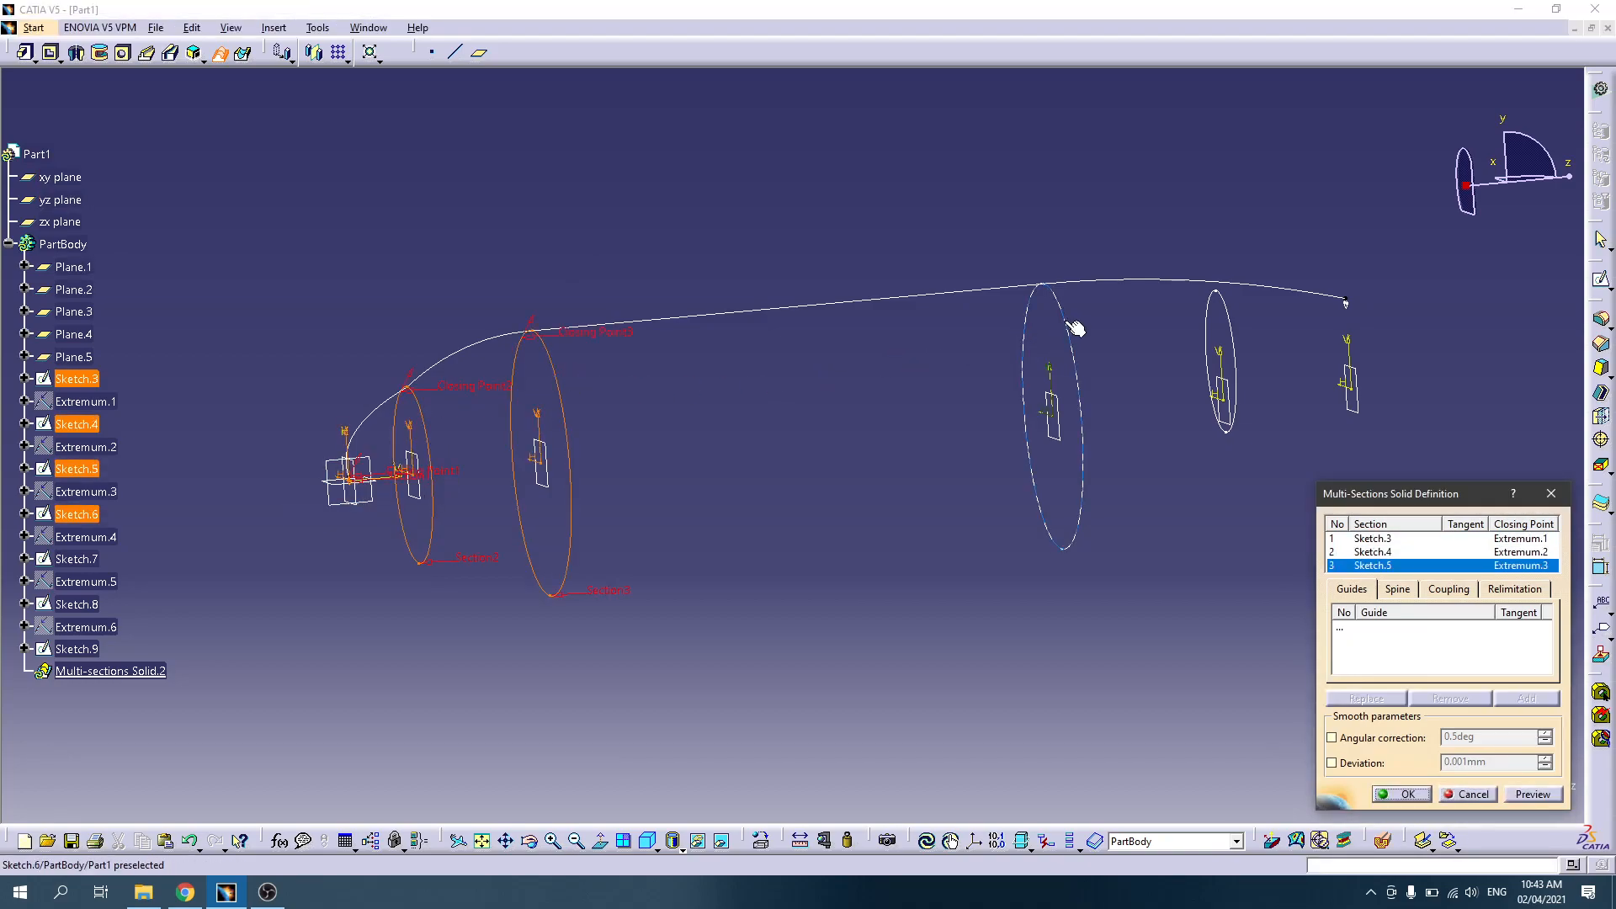
left_click(1233, 317)
left_click(1348, 307)
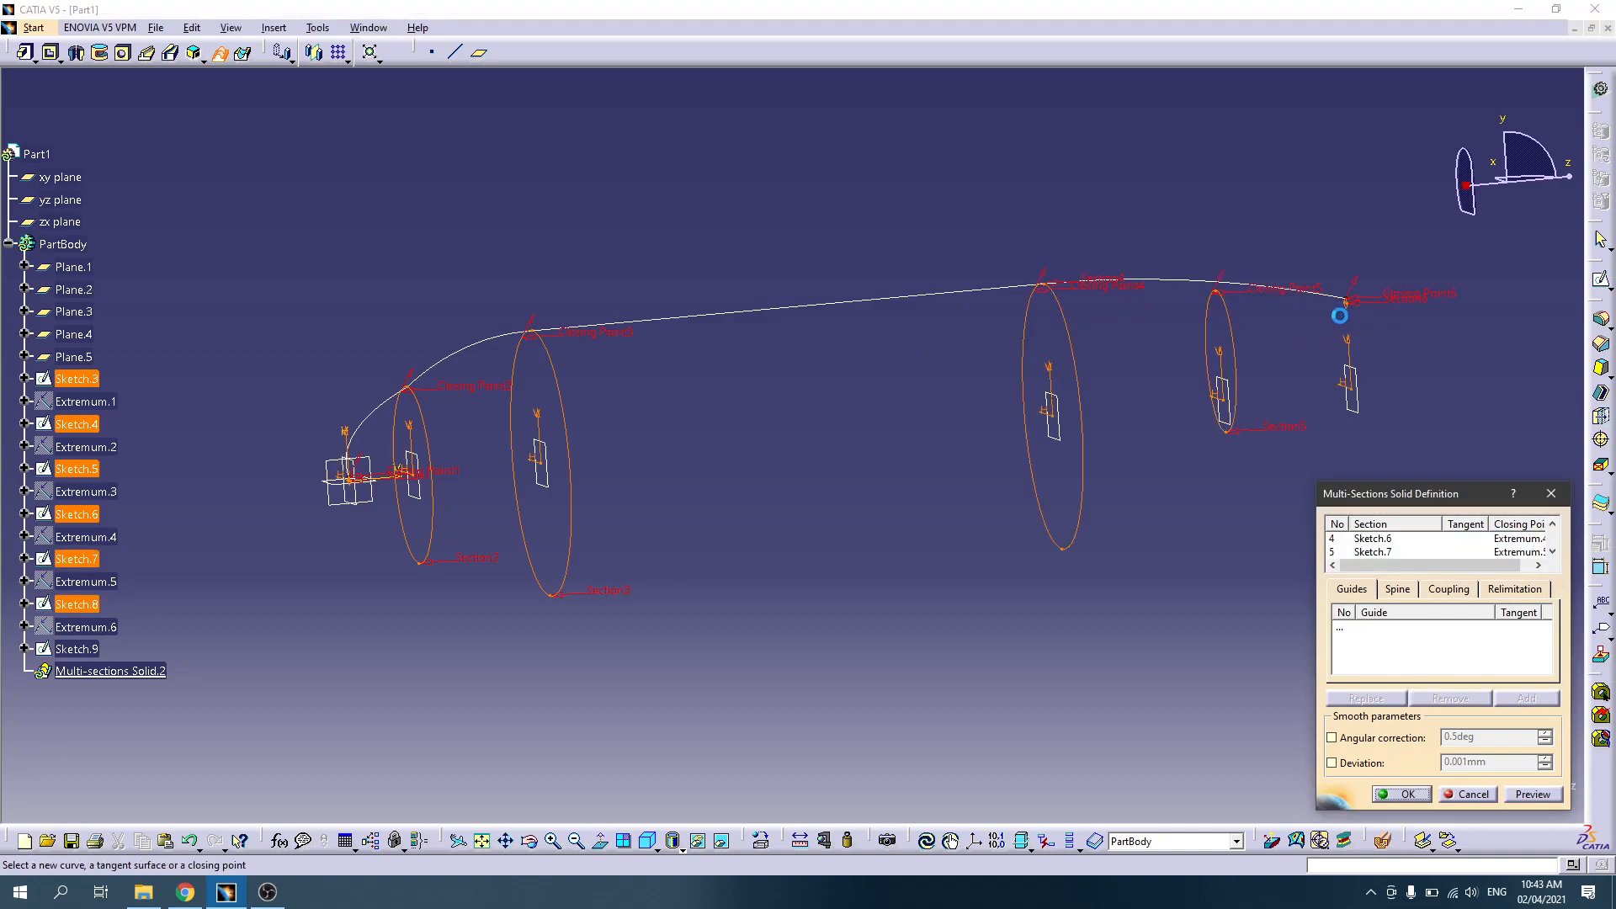
left_click(1526, 793)
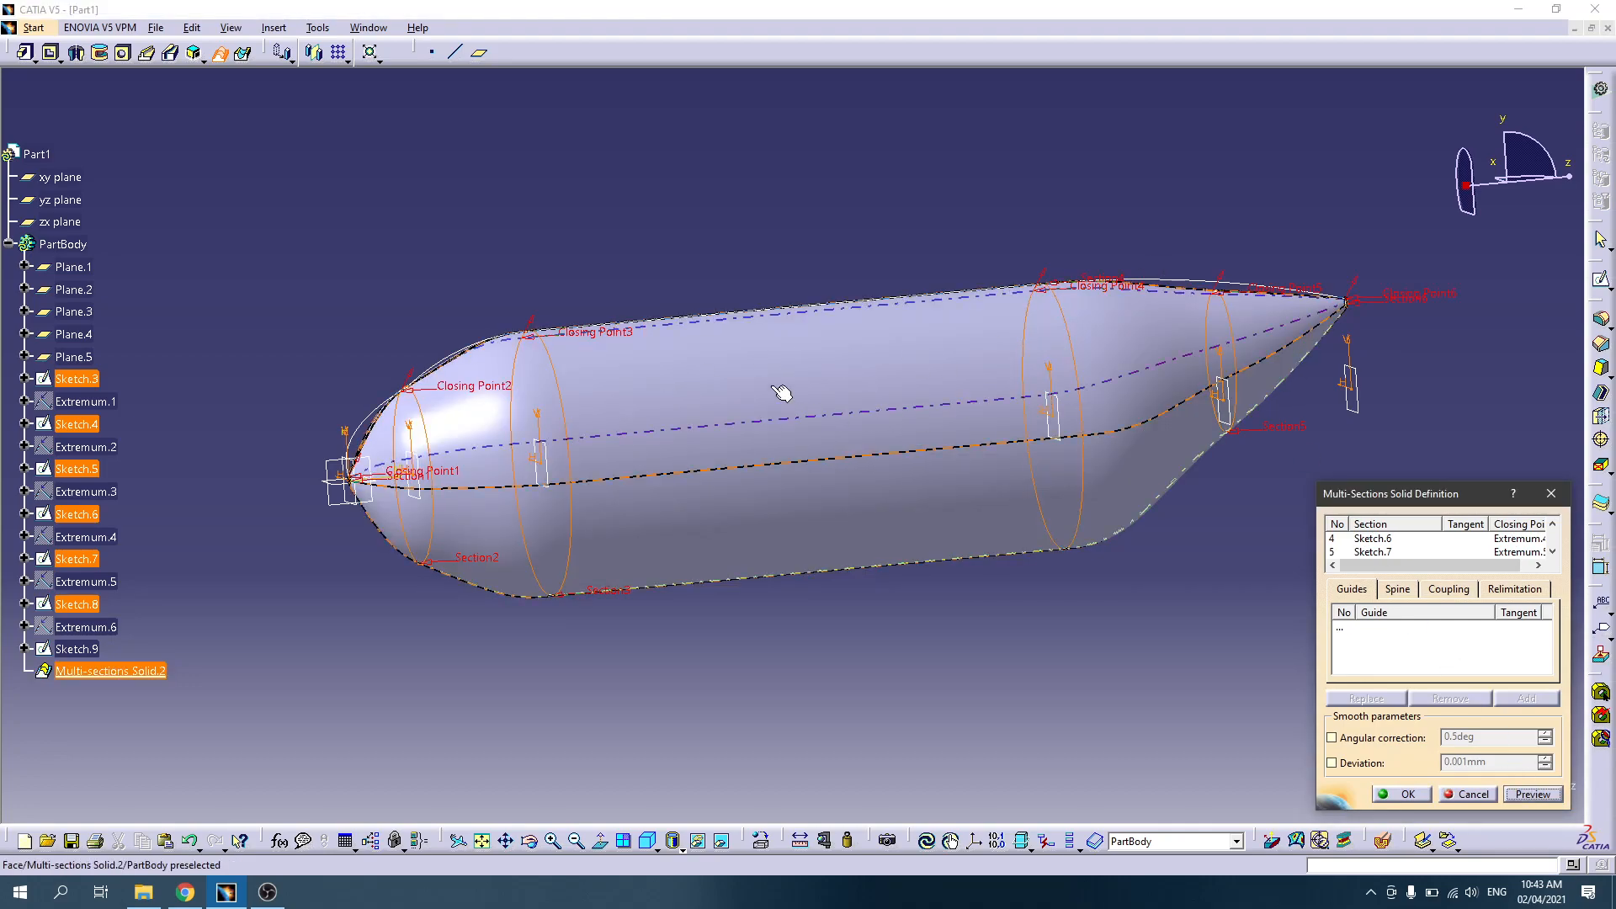
Step: Compare the previewed body with the upper profile, add Sketch.9 as the solid's guide, and preview the result
mouse_move(787, 399)
middle_mouse_down()
mouse_move(734, 422)
mouse_move(740, 395)
middle_mouse_up()
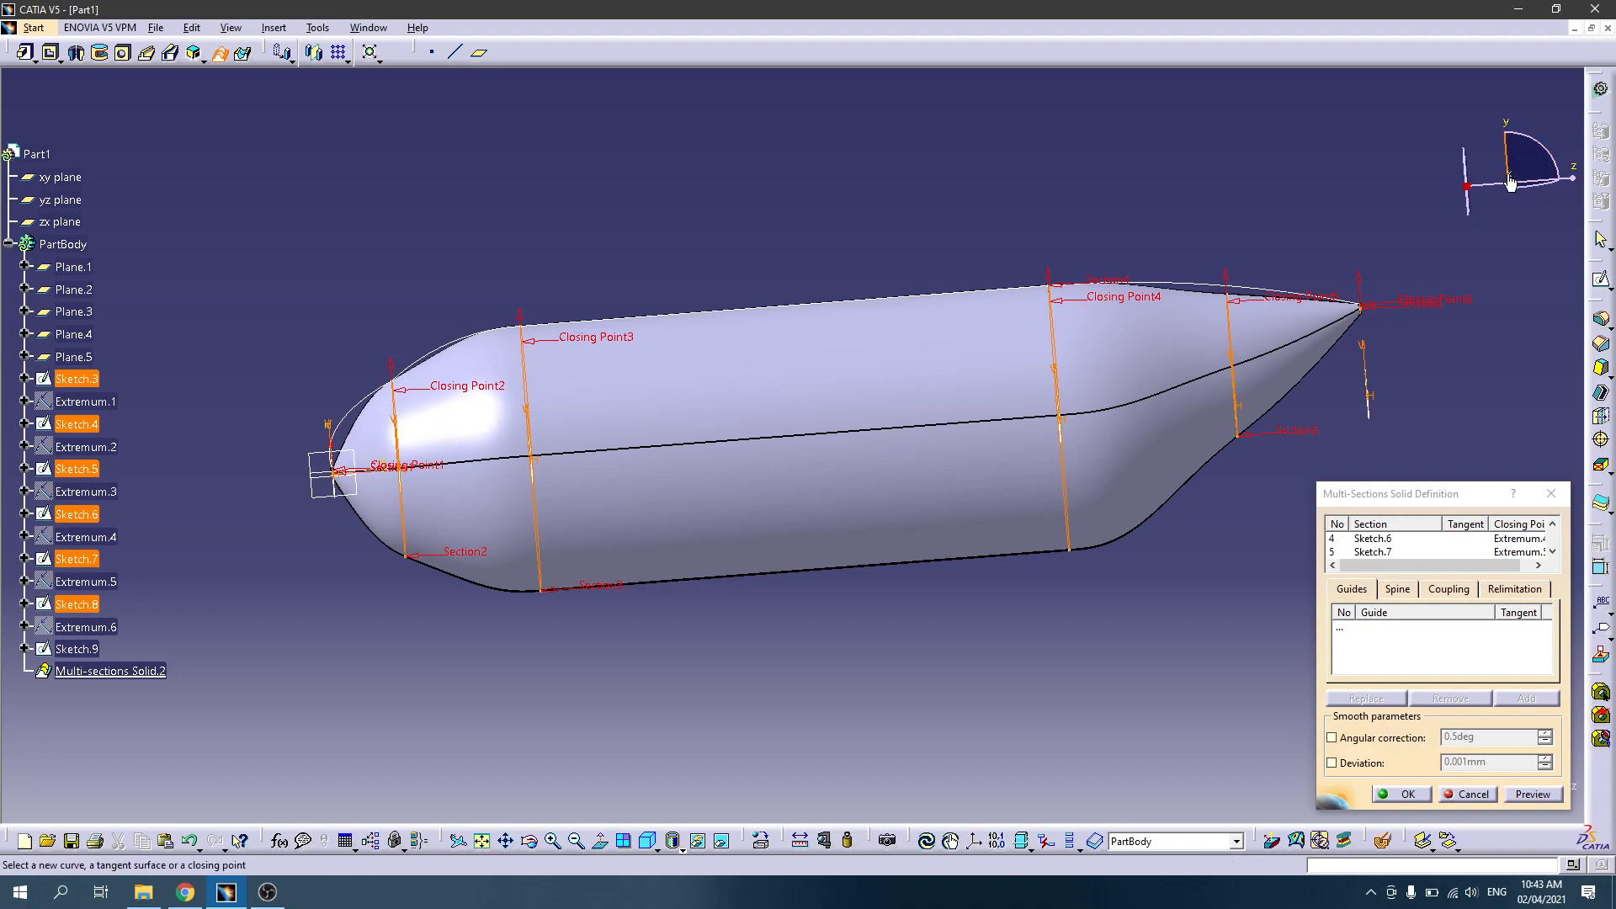
left_click(1509, 123)
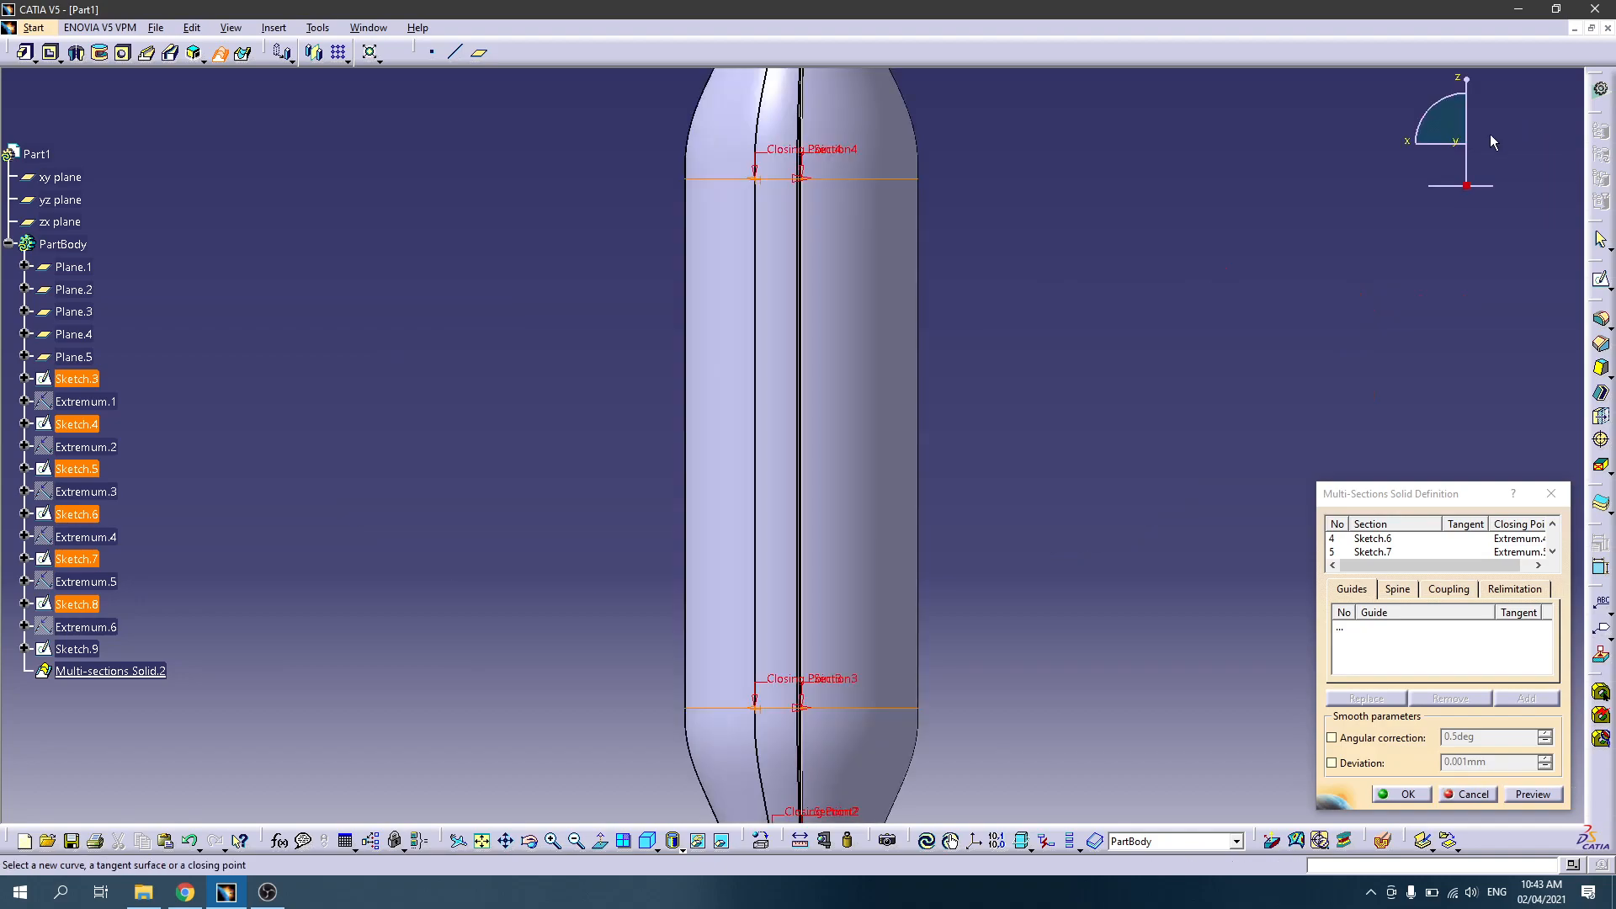
middle_click_drag(1064, 320, 1070, 371, "ctrl")
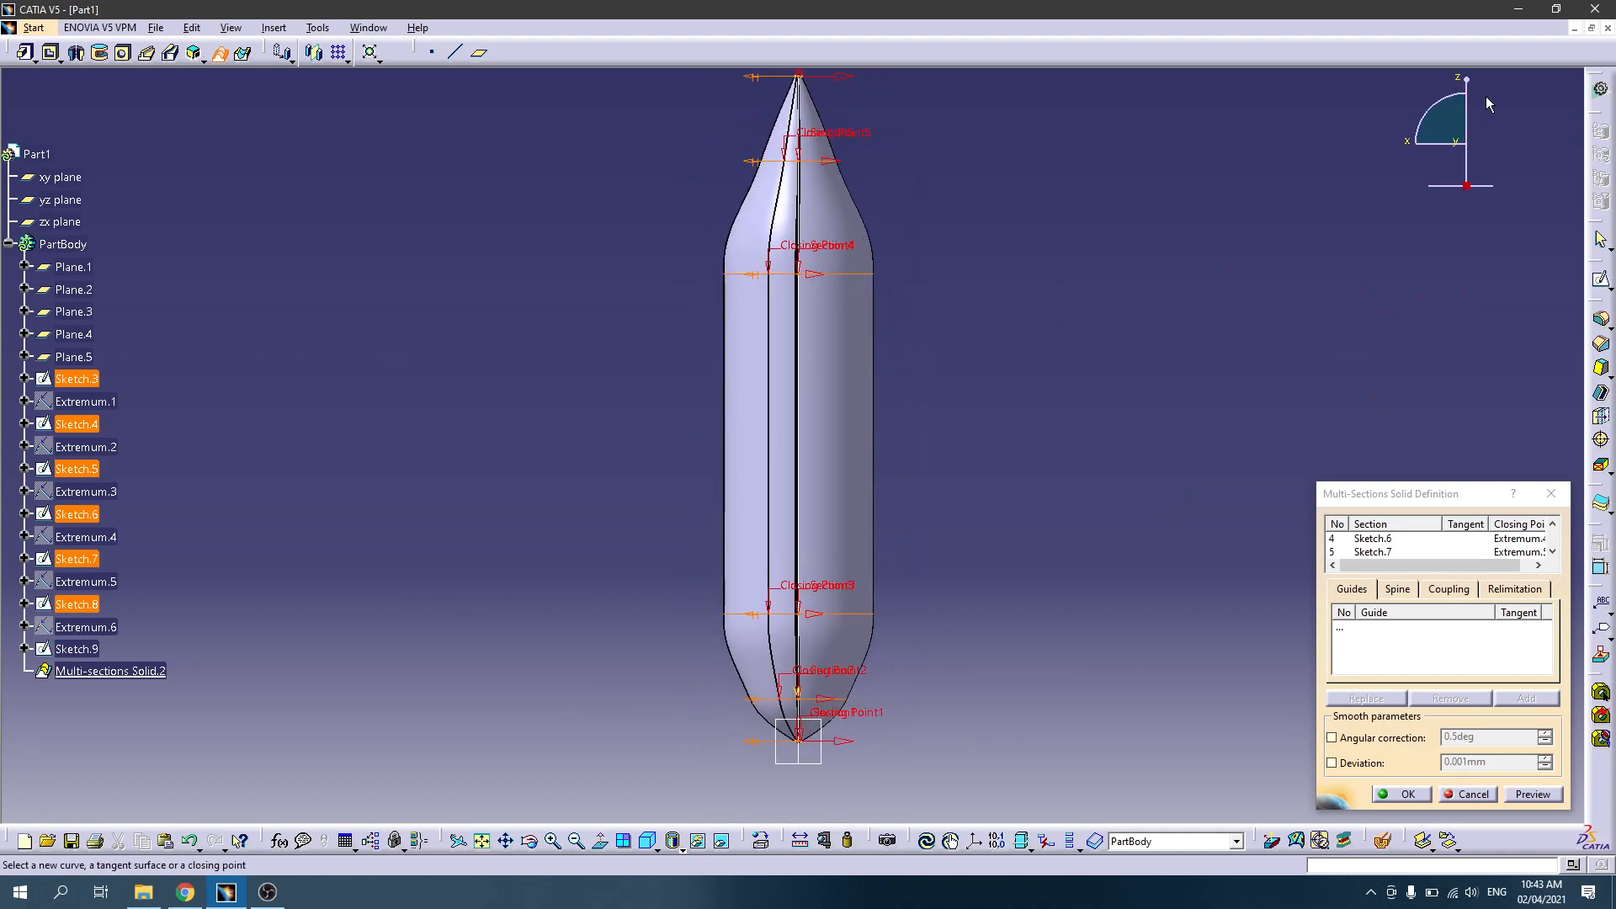
left_click(1408, 148)
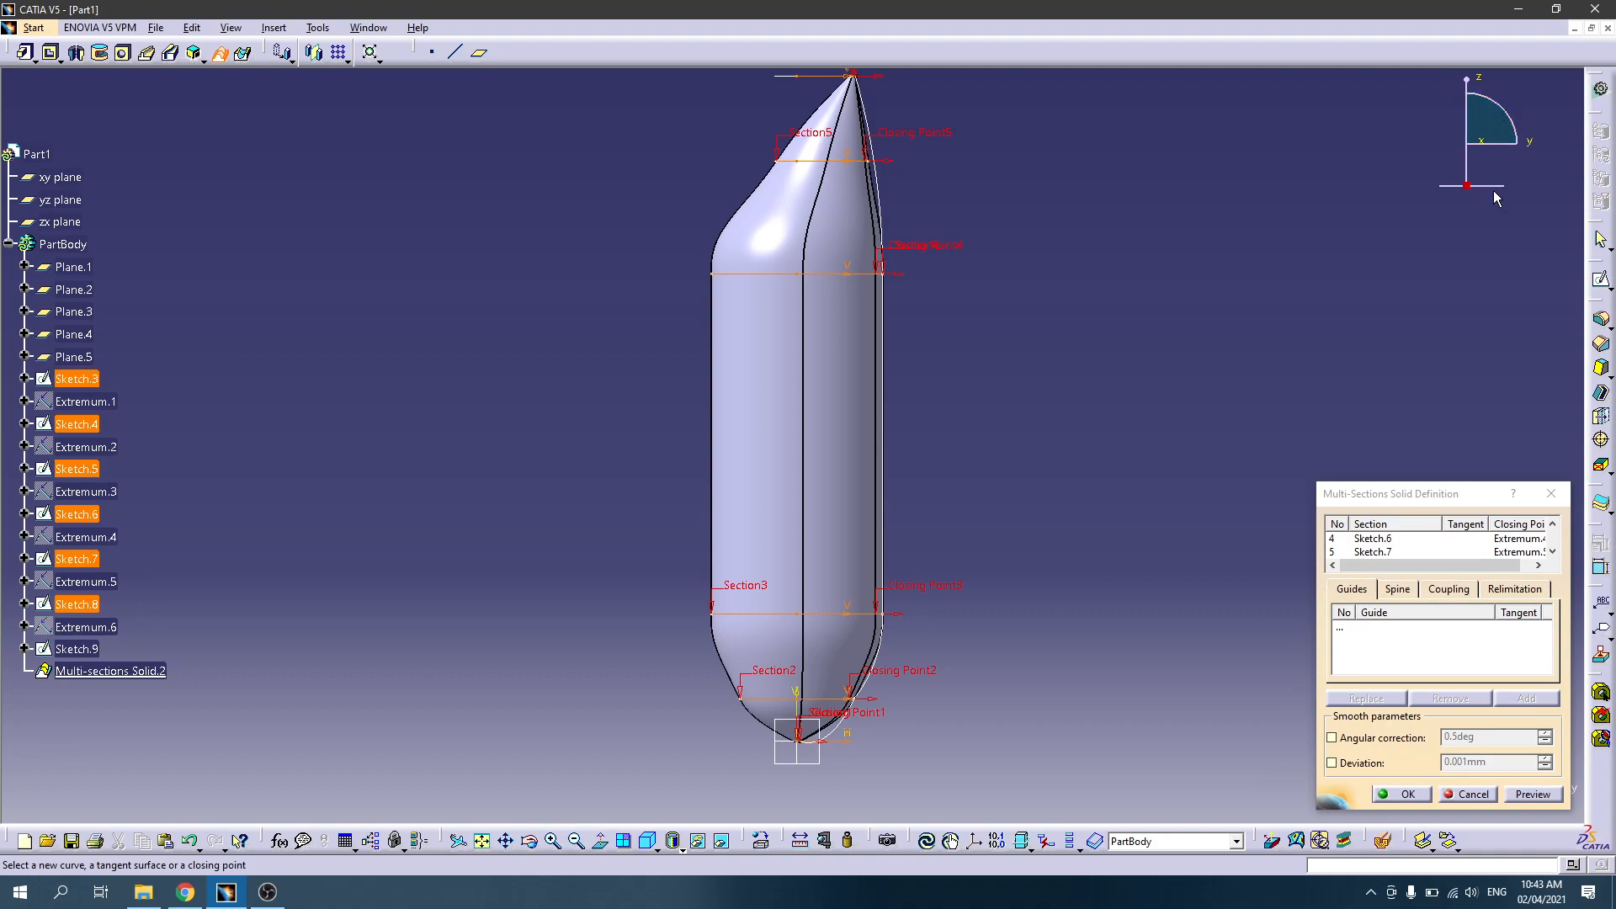
left_click_drag(1488, 122, 1380, 153)
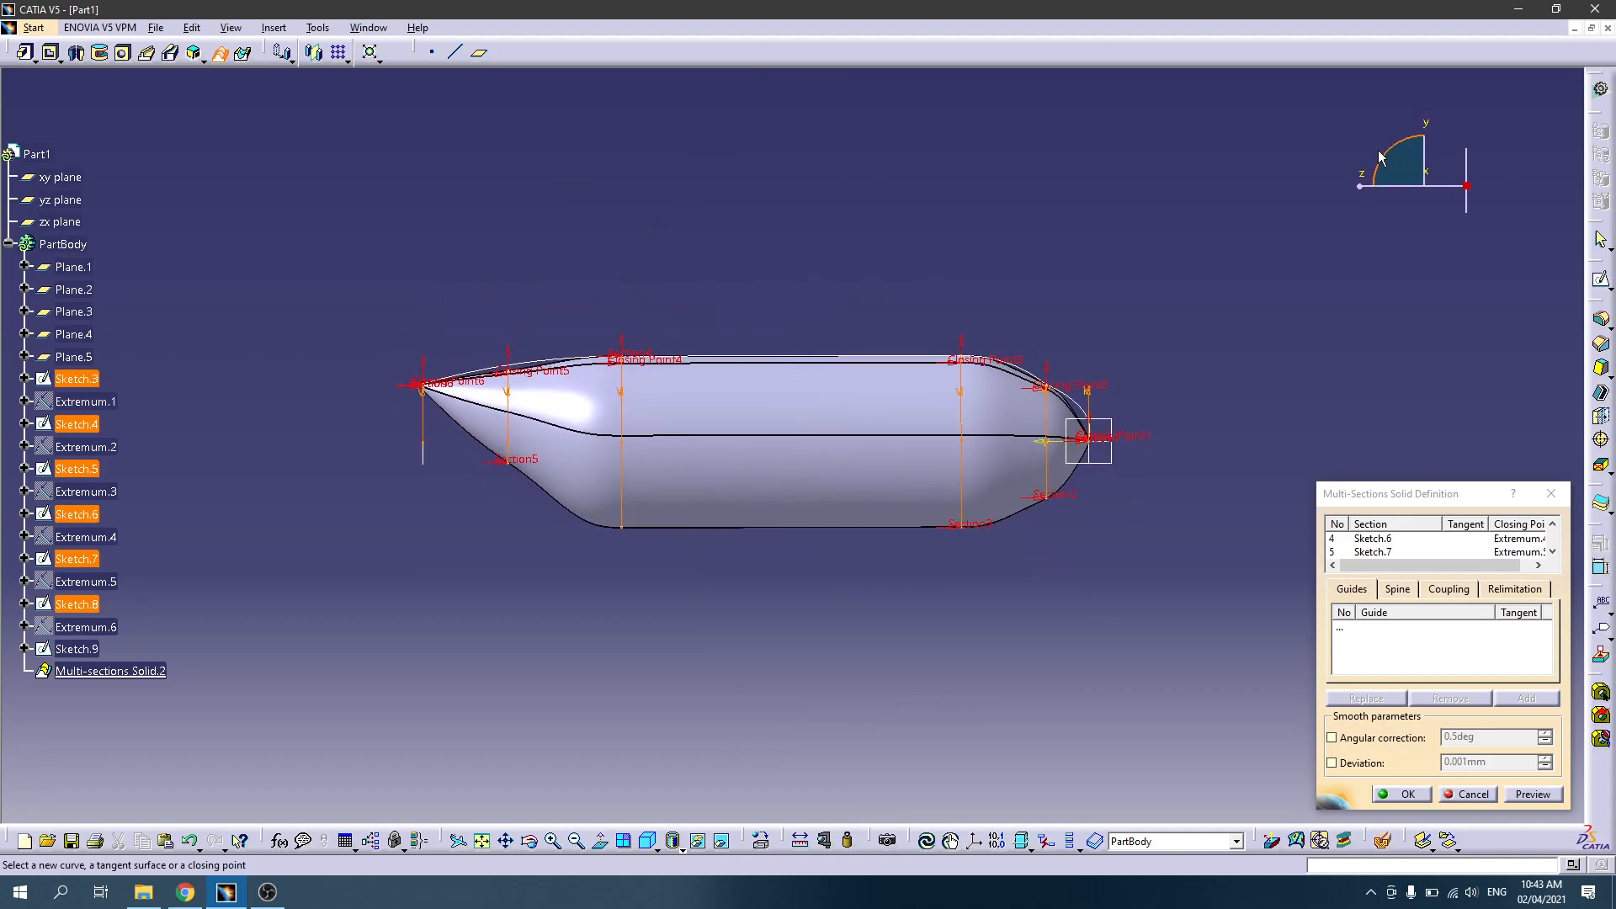
middle_click_drag(1124, 502, 1111, 375)
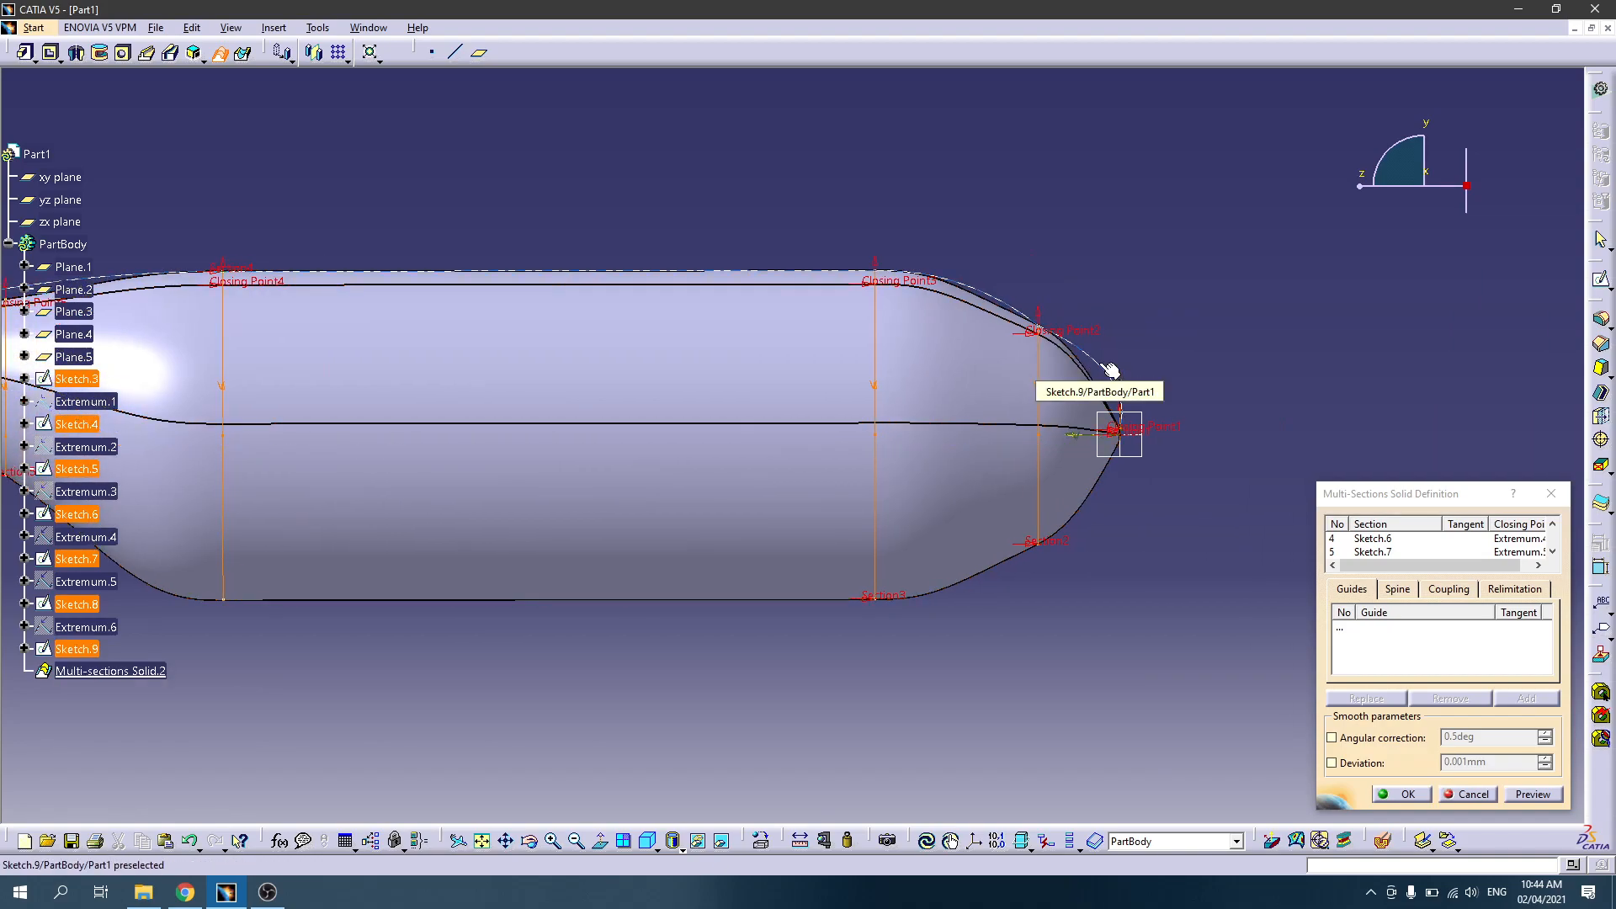
left_click(1351, 629)
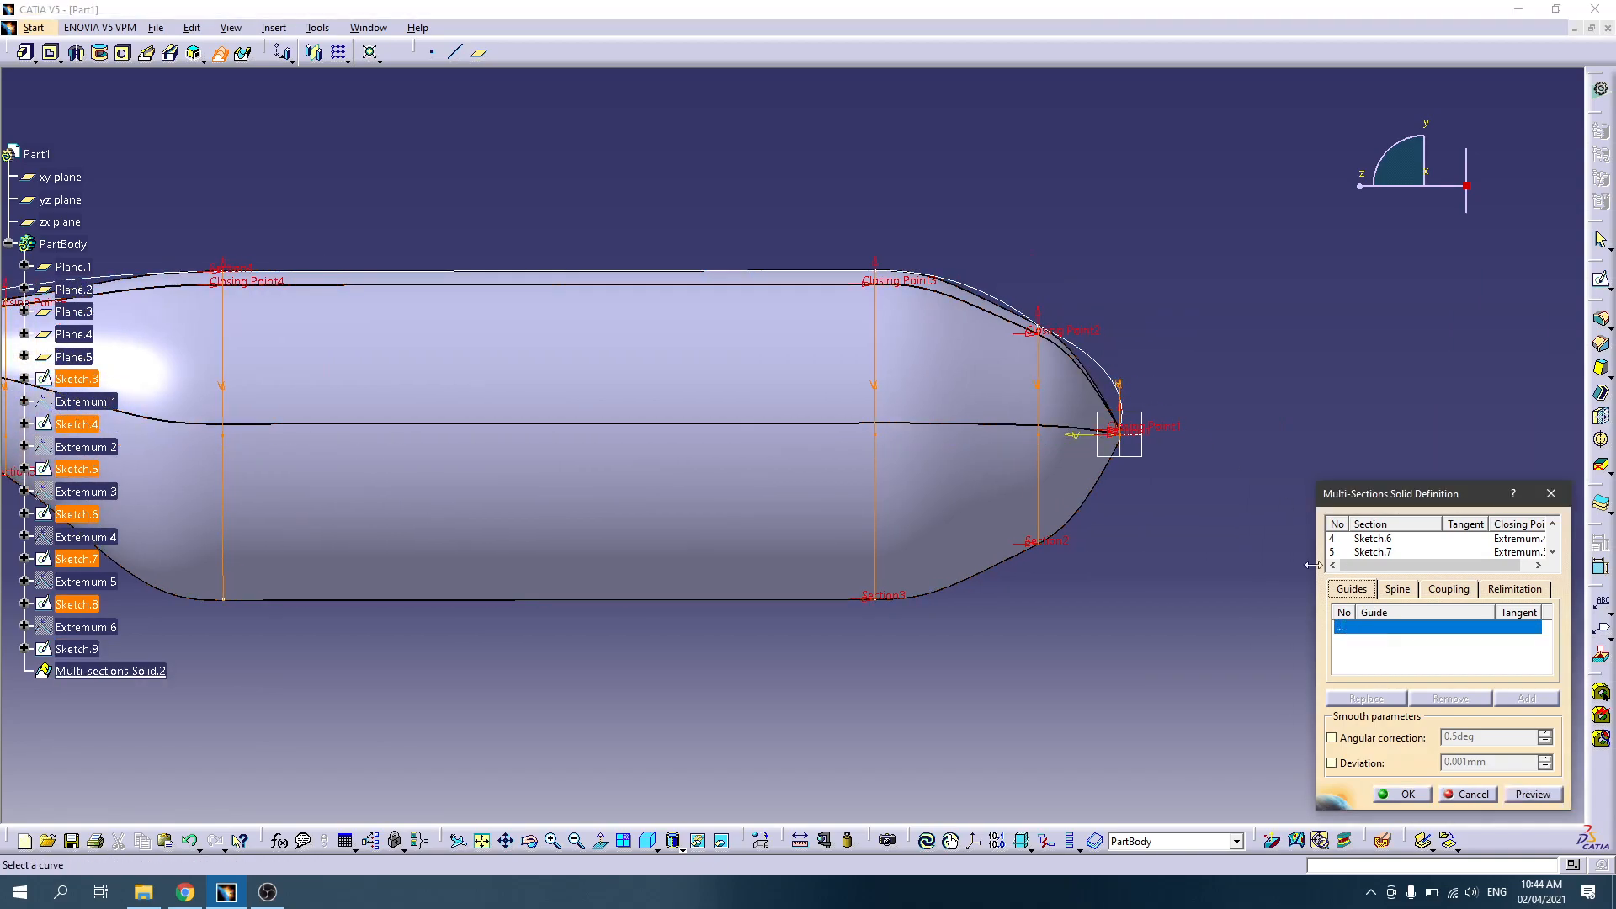
left_click(1104, 363)
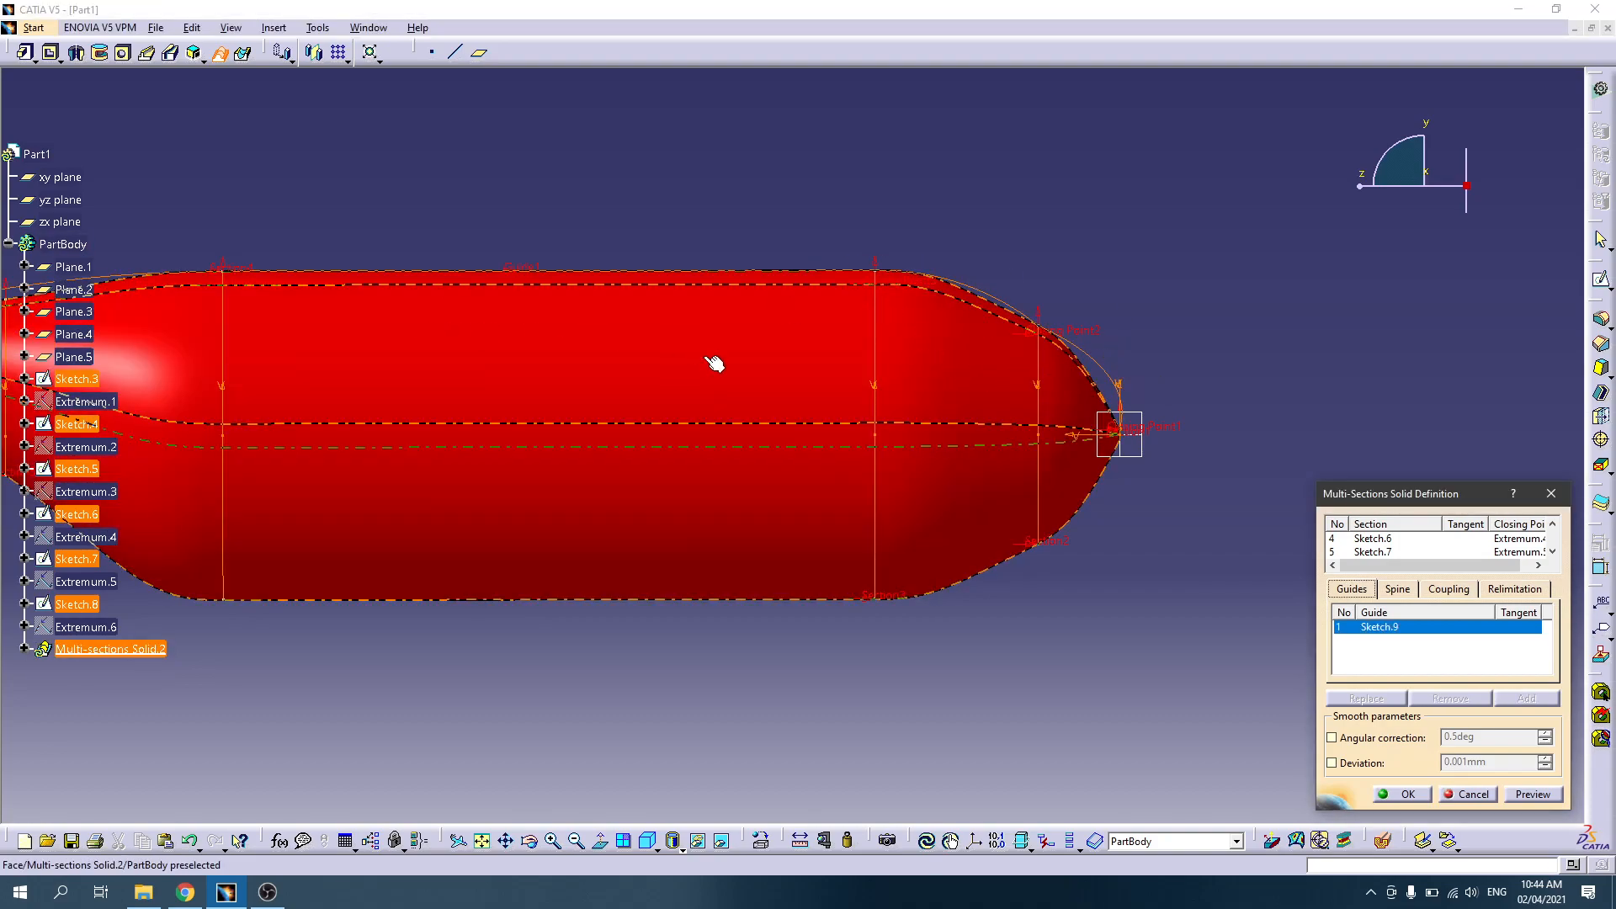
left_click(1526, 796)
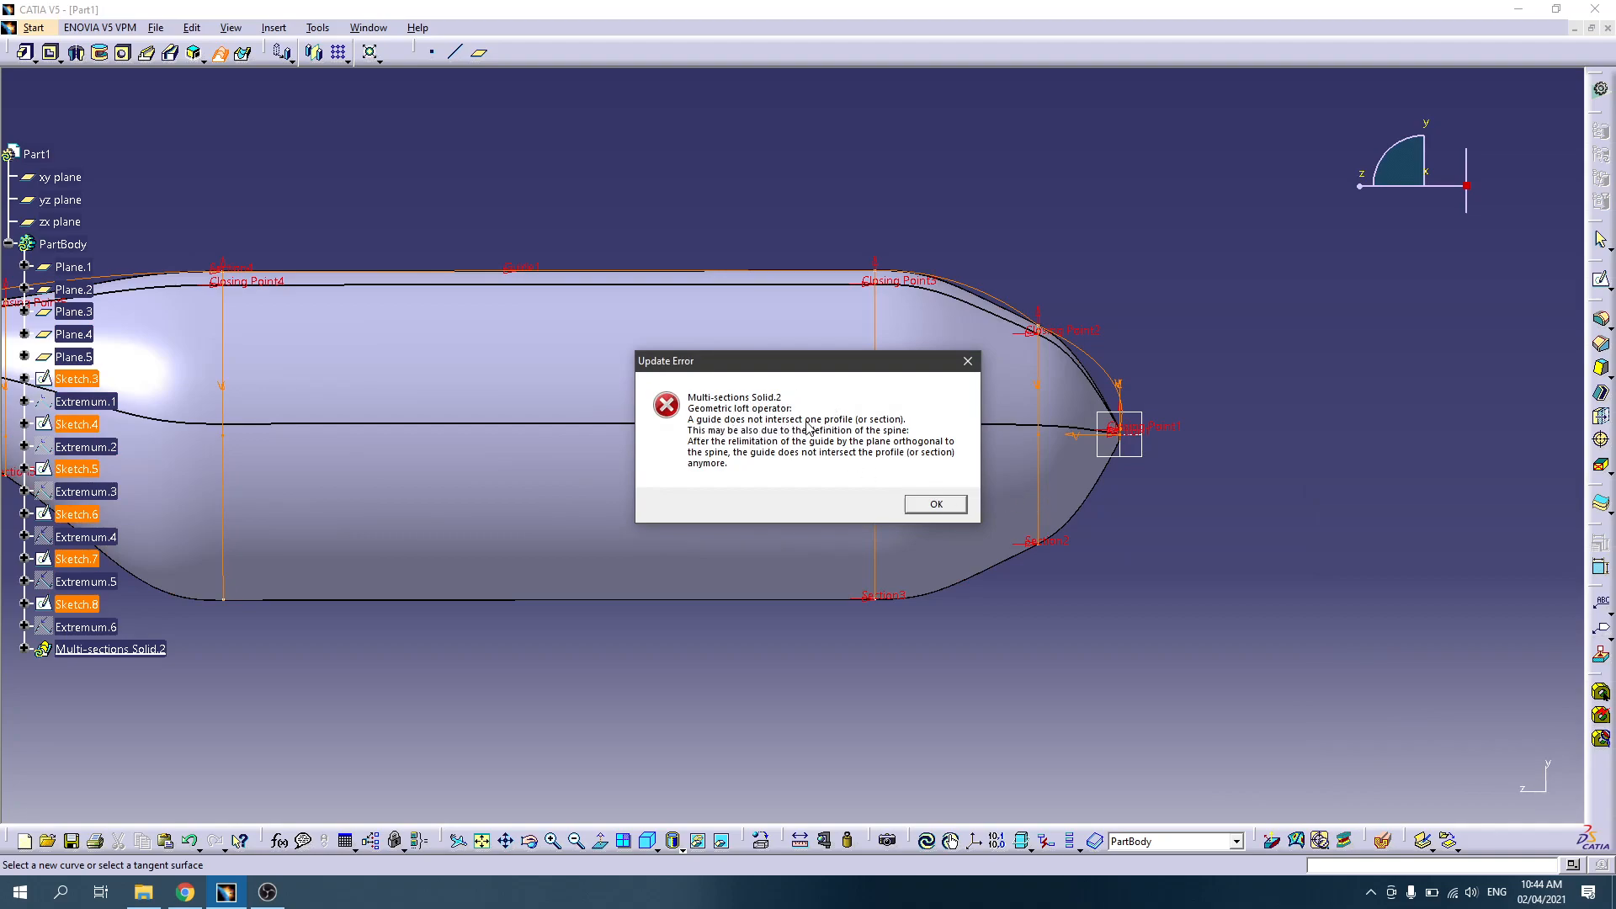
left_click(934, 506)
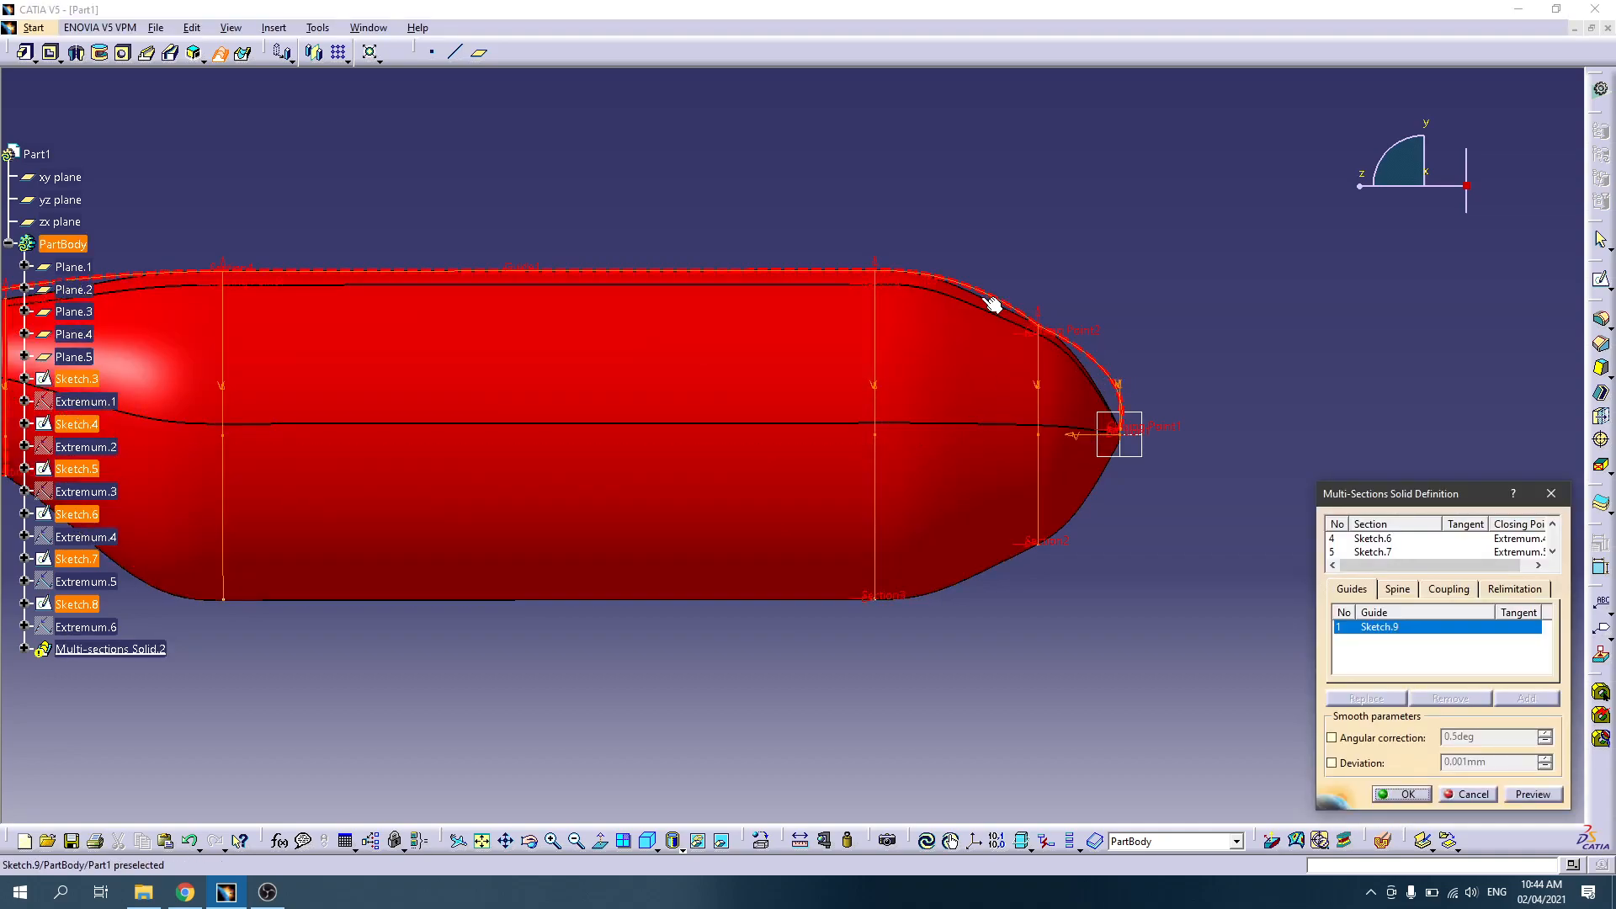
Step: Remove section Sketch.7 from the multi-sections solid and preview it with the Sketch.9 guide
middle_click_drag(606, 365, 1219, 361)
middle_click_drag(710, 453, 1210, 654)
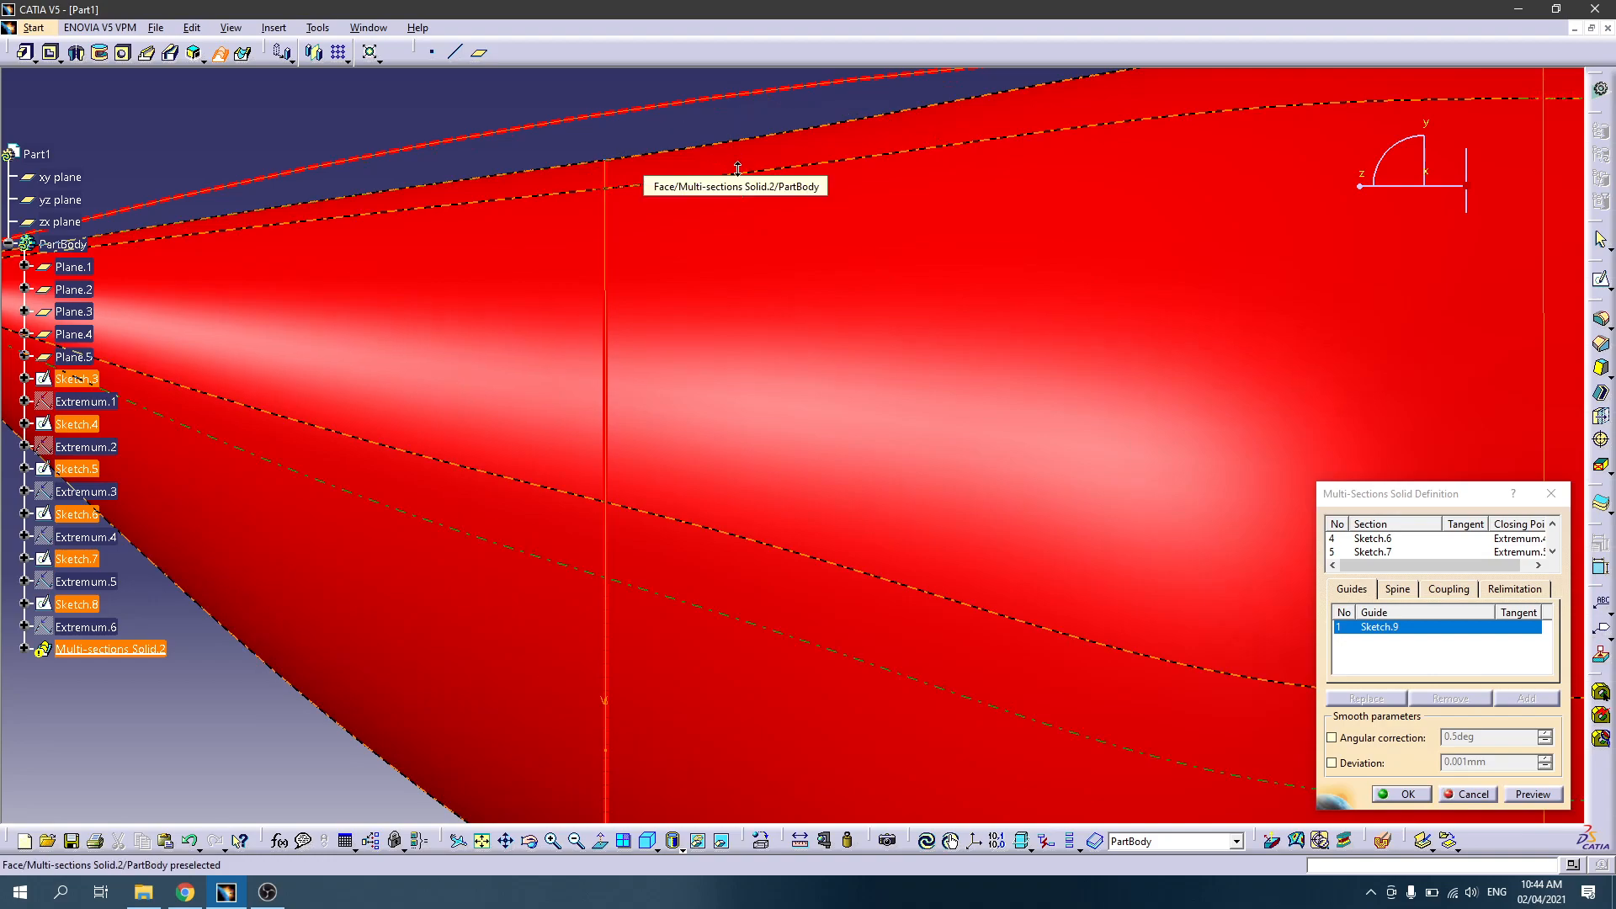
middle_click_drag(738, 165, 745, 265, "ctrl")
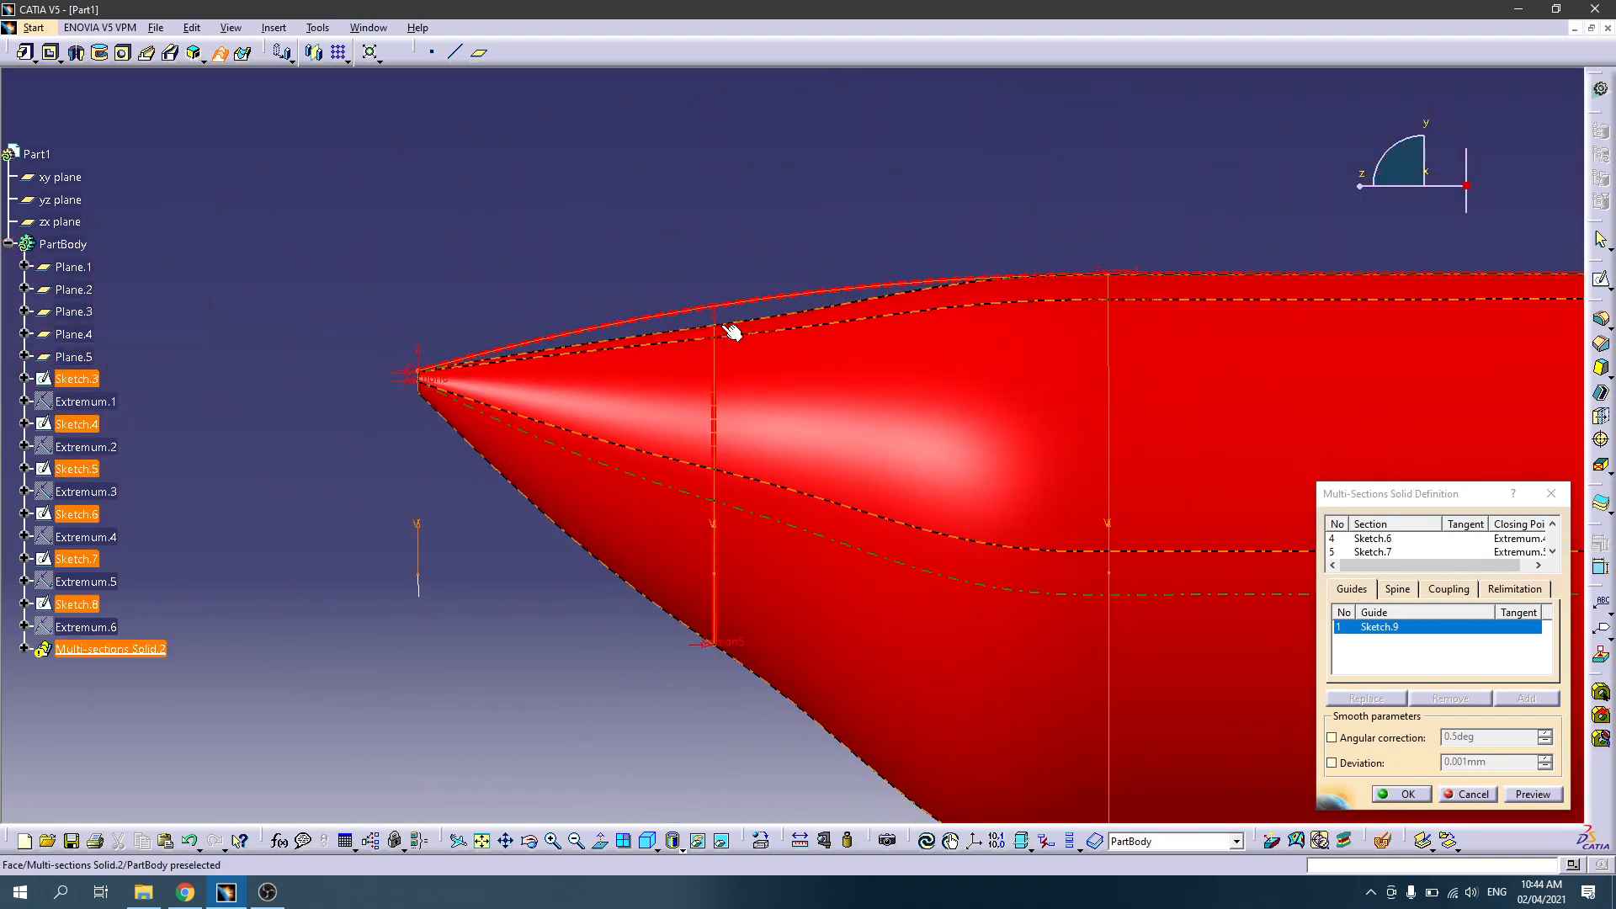
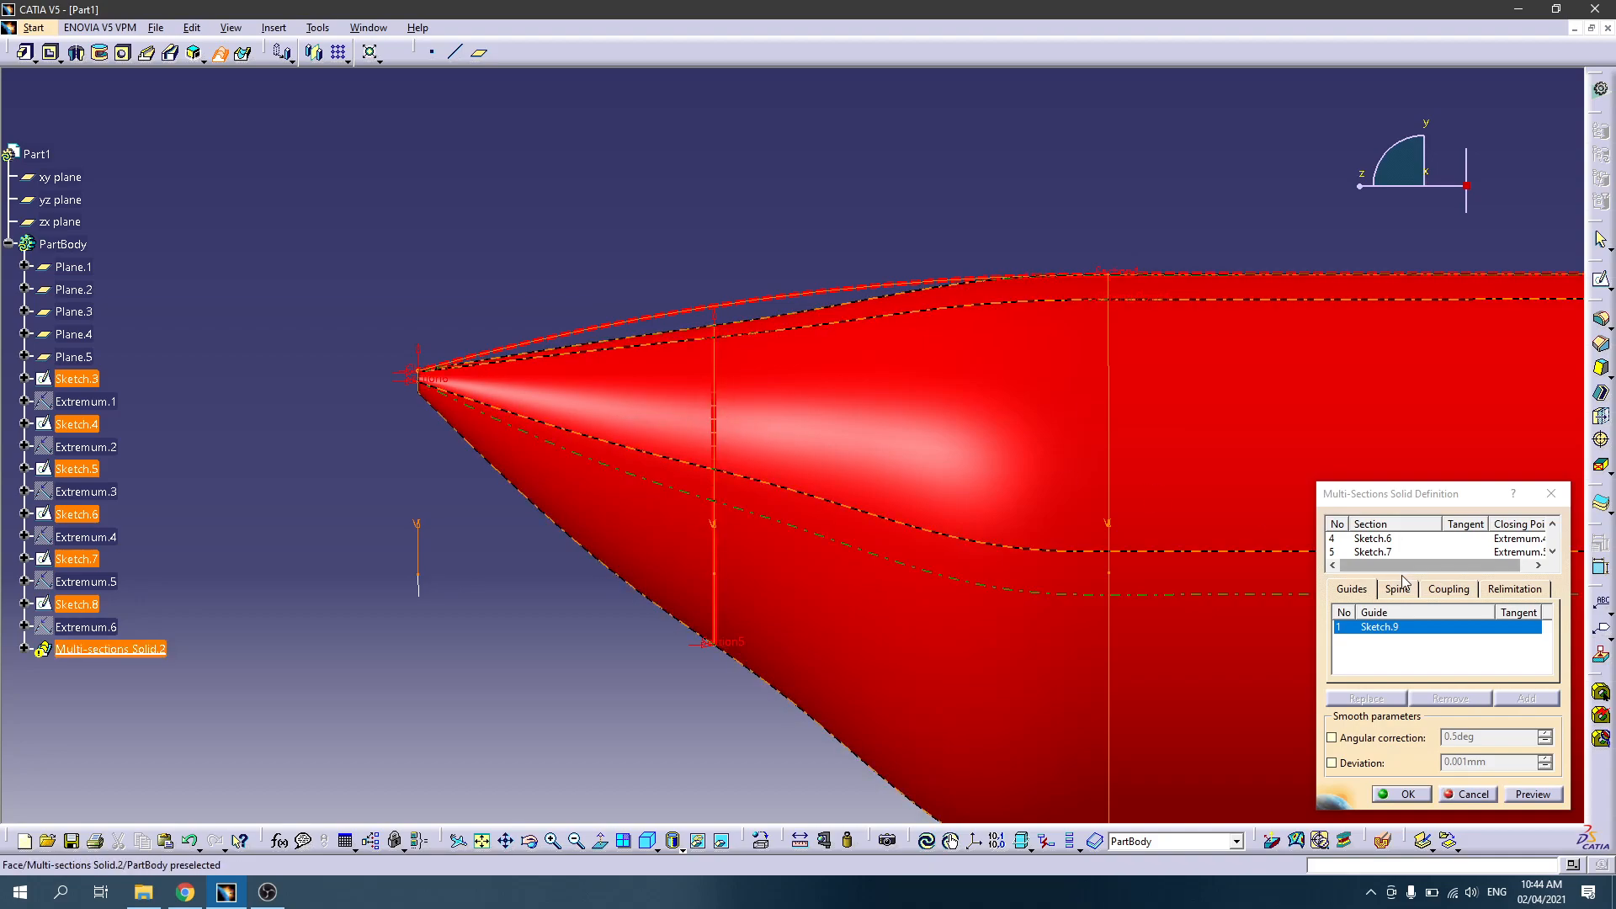
left_click(1381, 553)
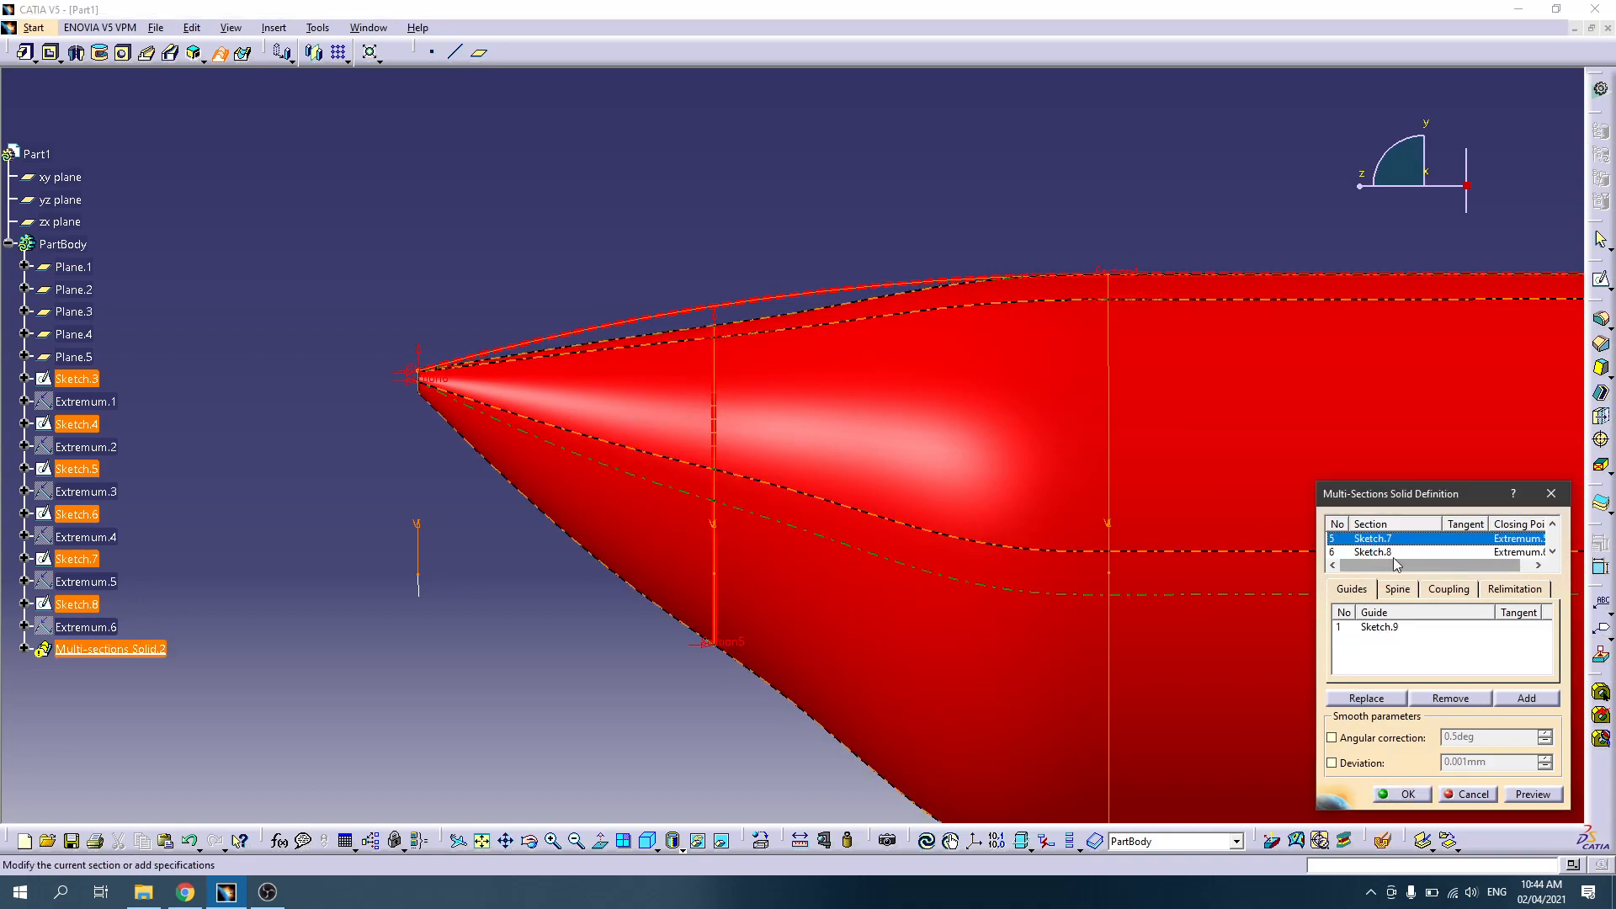
middle_click_drag(917, 510, 823, 418)
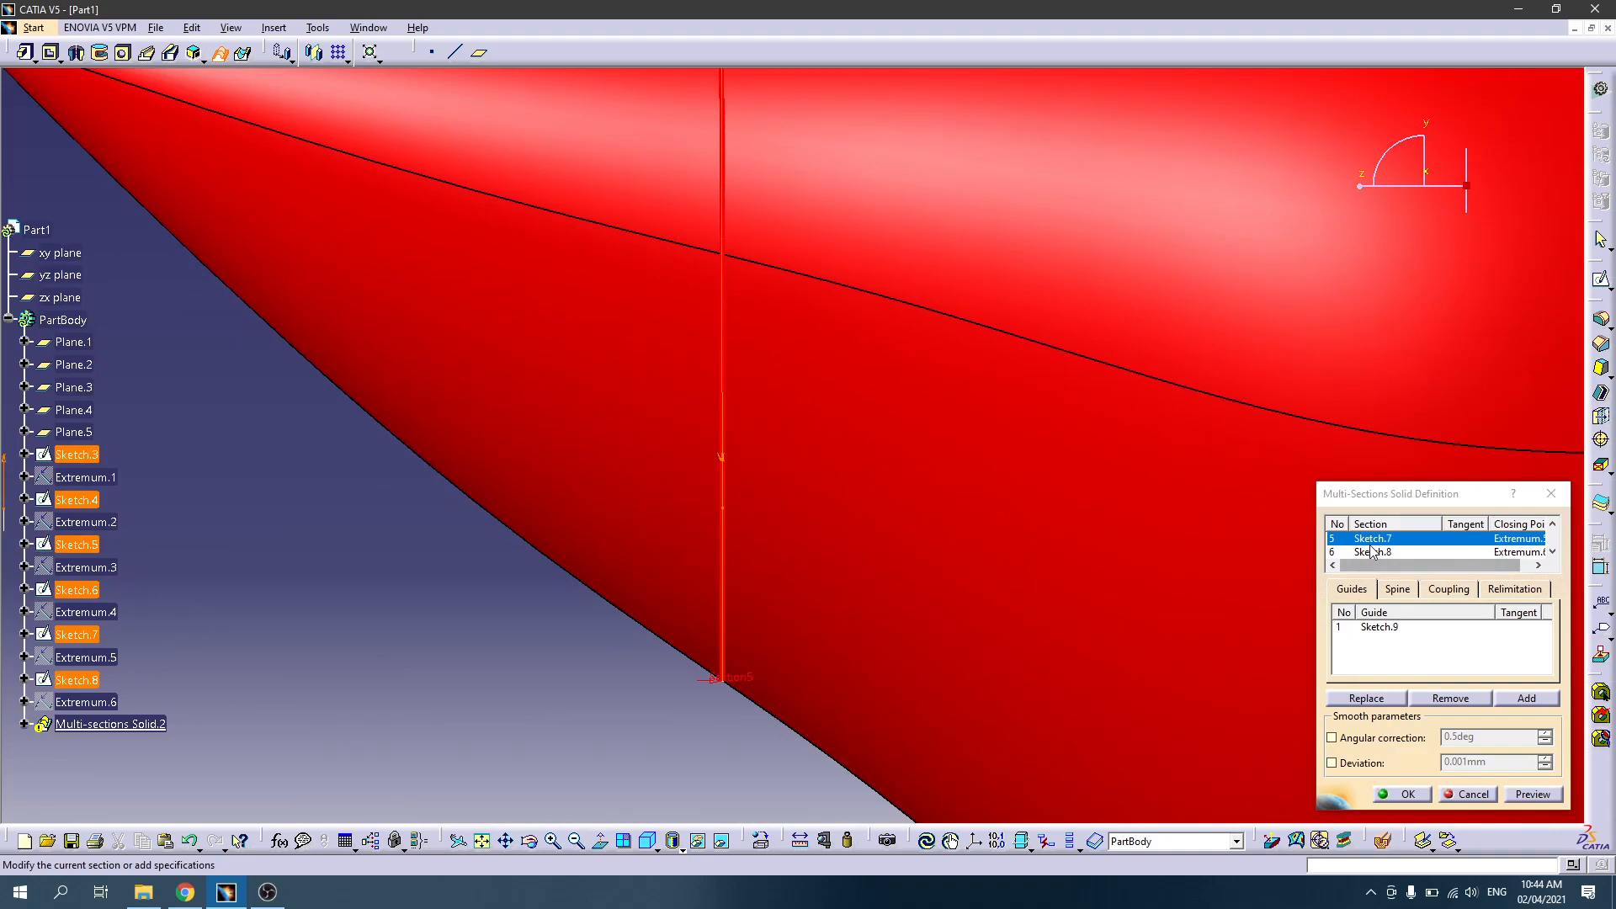
left_click_drag(1440, 485, 1436, 391)
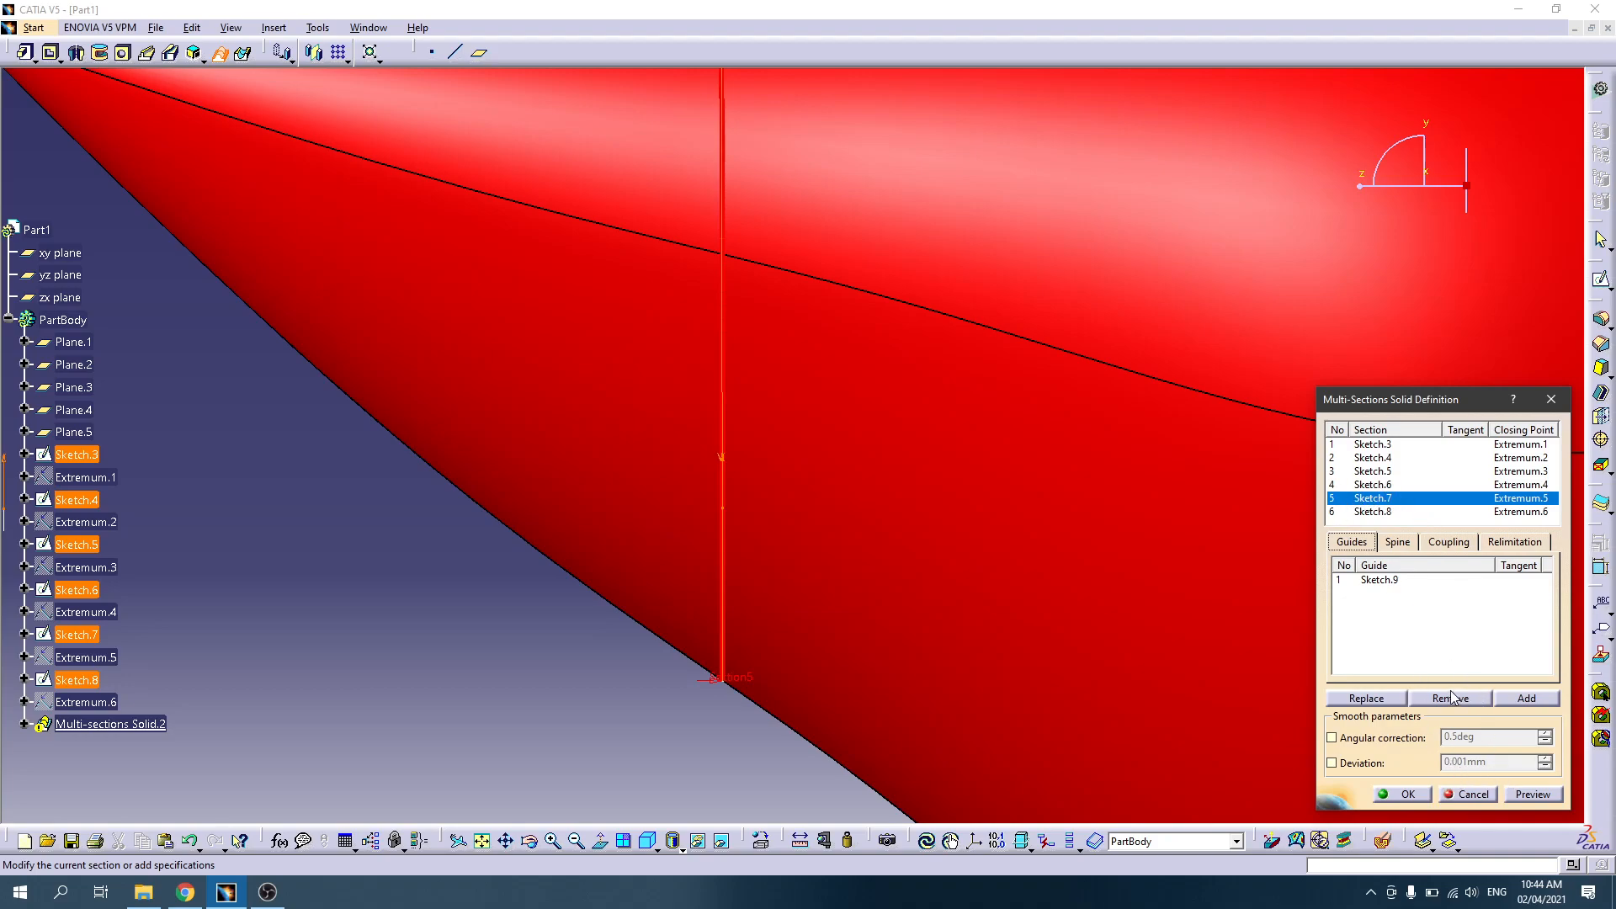
left_click(1373, 499)
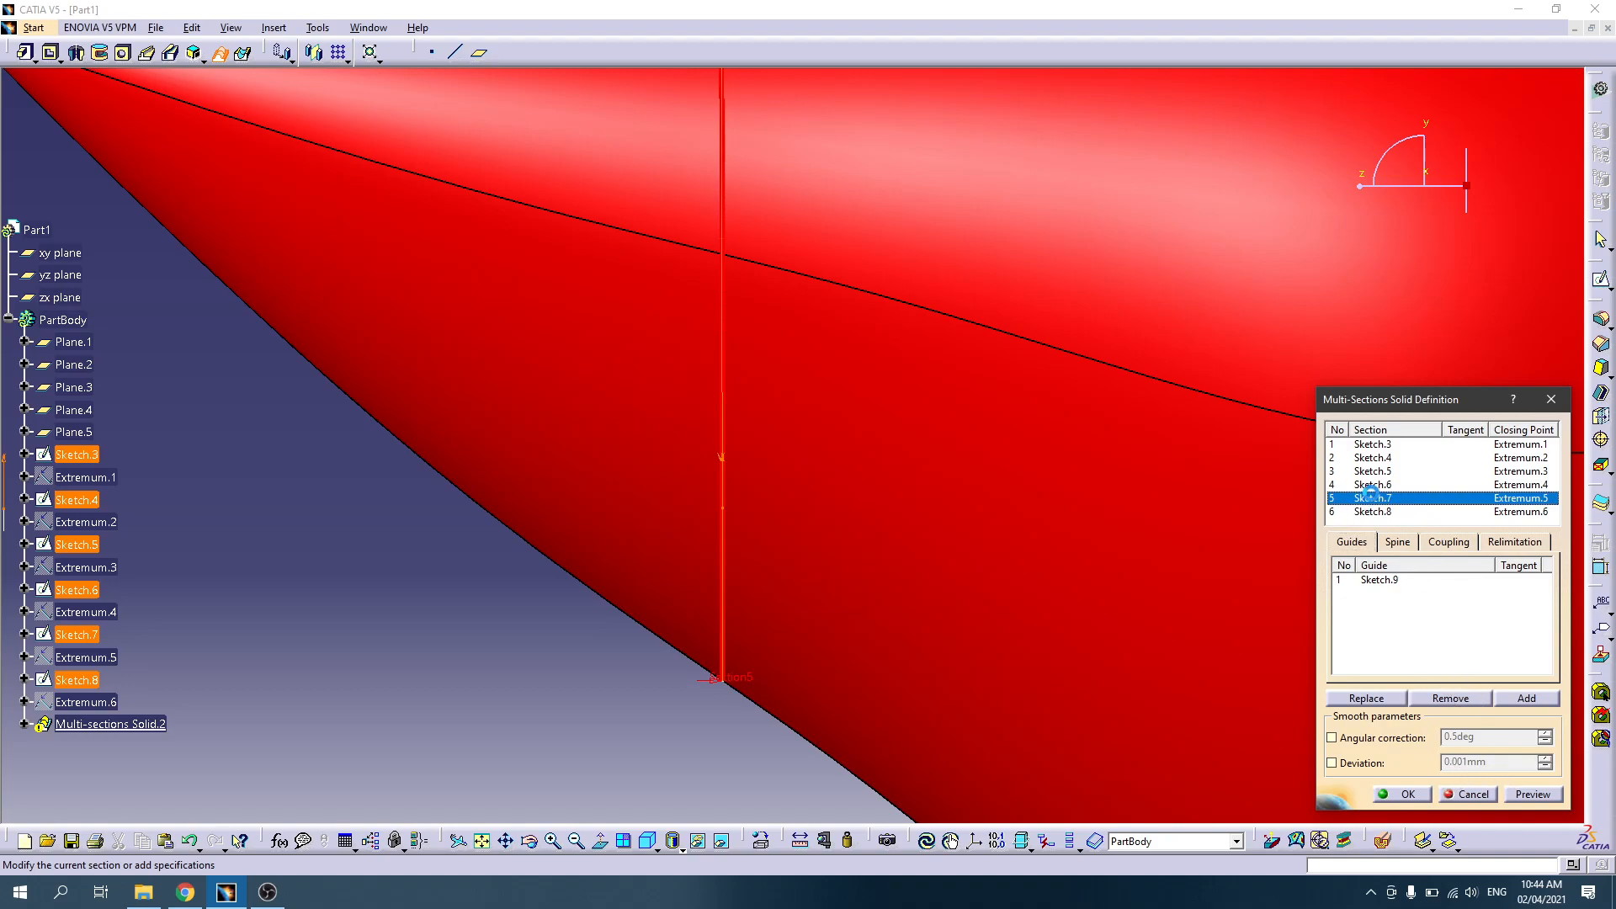
left_click(1451, 699)
middle_click_drag(988, 316, 1007, 432)
middle_click_drag(1119, 384, 798, 389)
left_click(1528, 796)
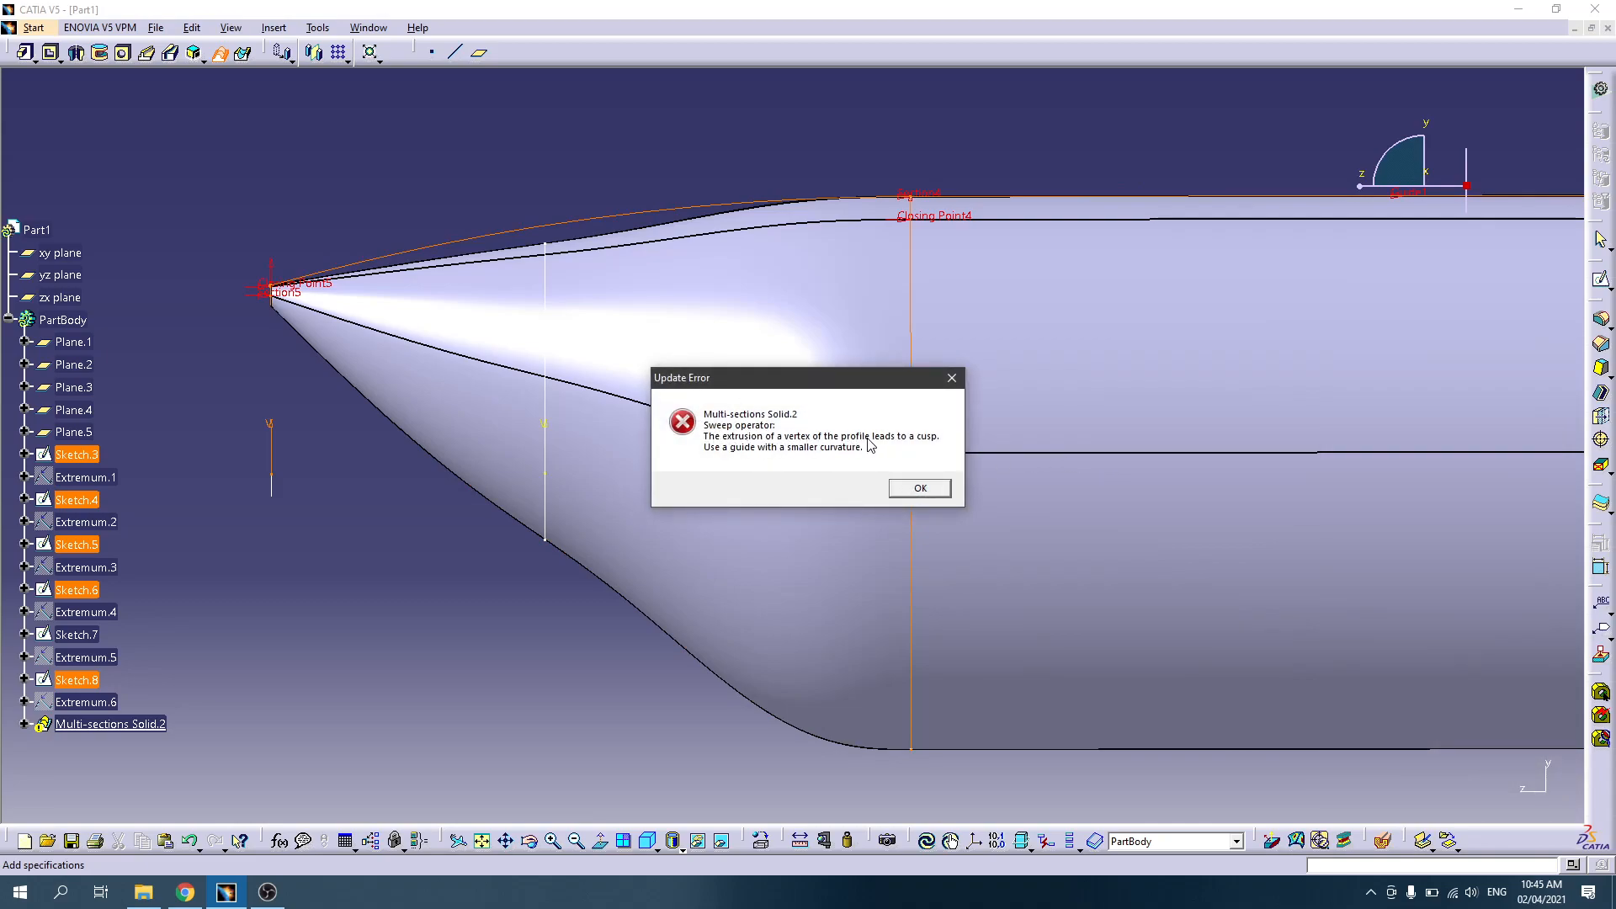
Step: Try to build the multi-sections solid from Sketch.3, Sketch.4, Sketch.5, Sketch.6 and Sketch.8 with the Sketch.9 guide
left_click(920, 489)
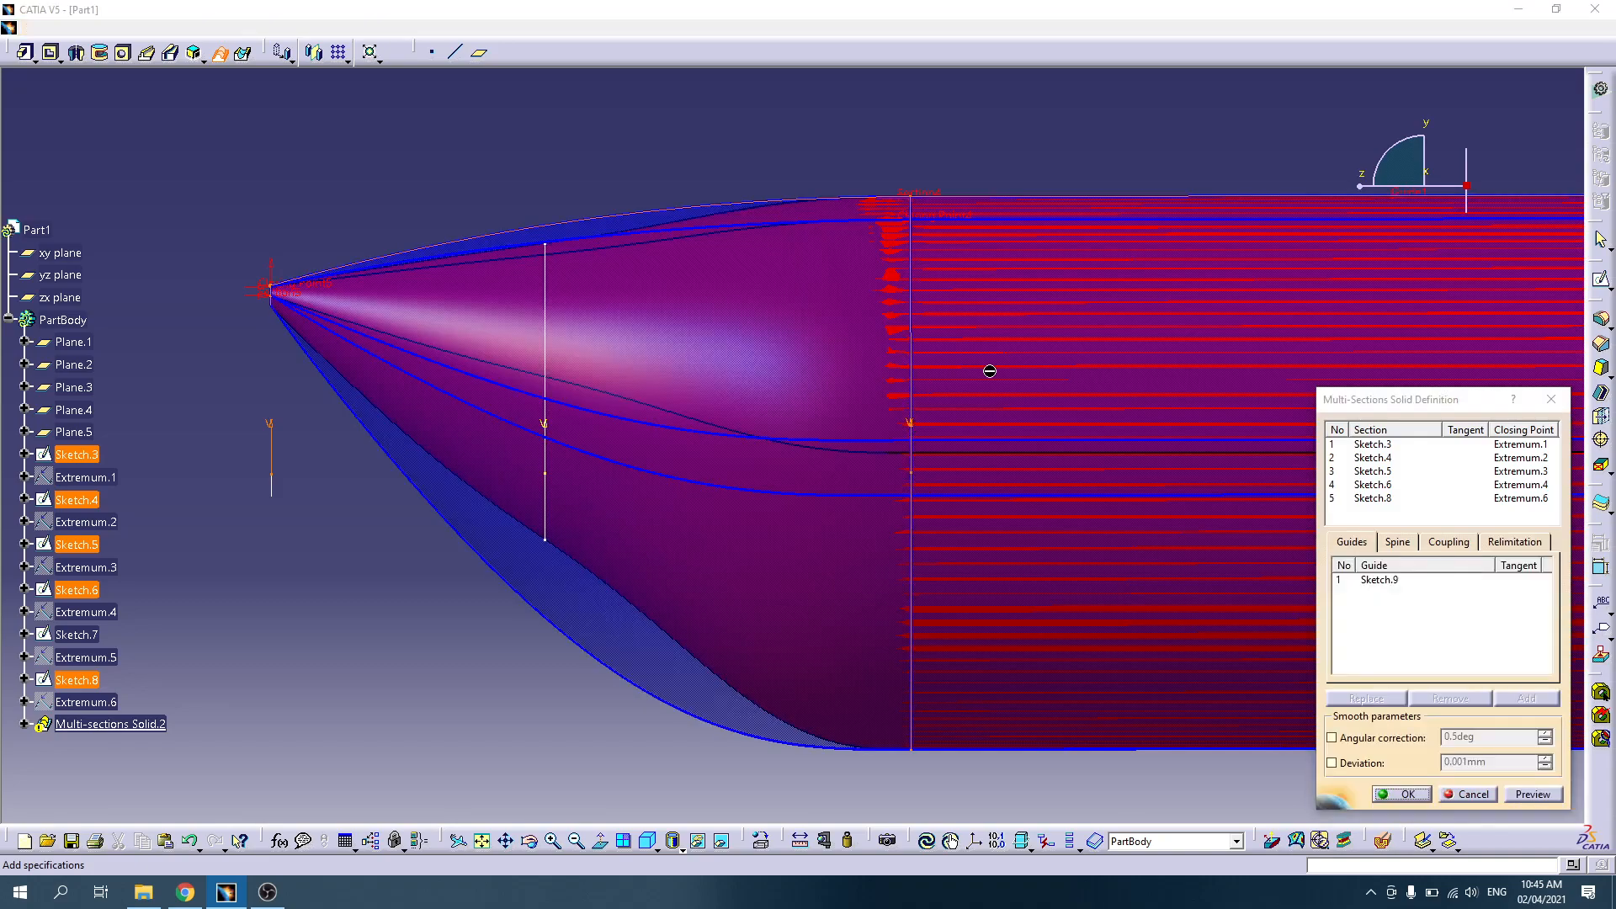
middle_click_drag(989, 371, 710, 374)
middle_click_drag(863, 364, 879, 511)
middle_click_drag(957, 462, 658, 459)
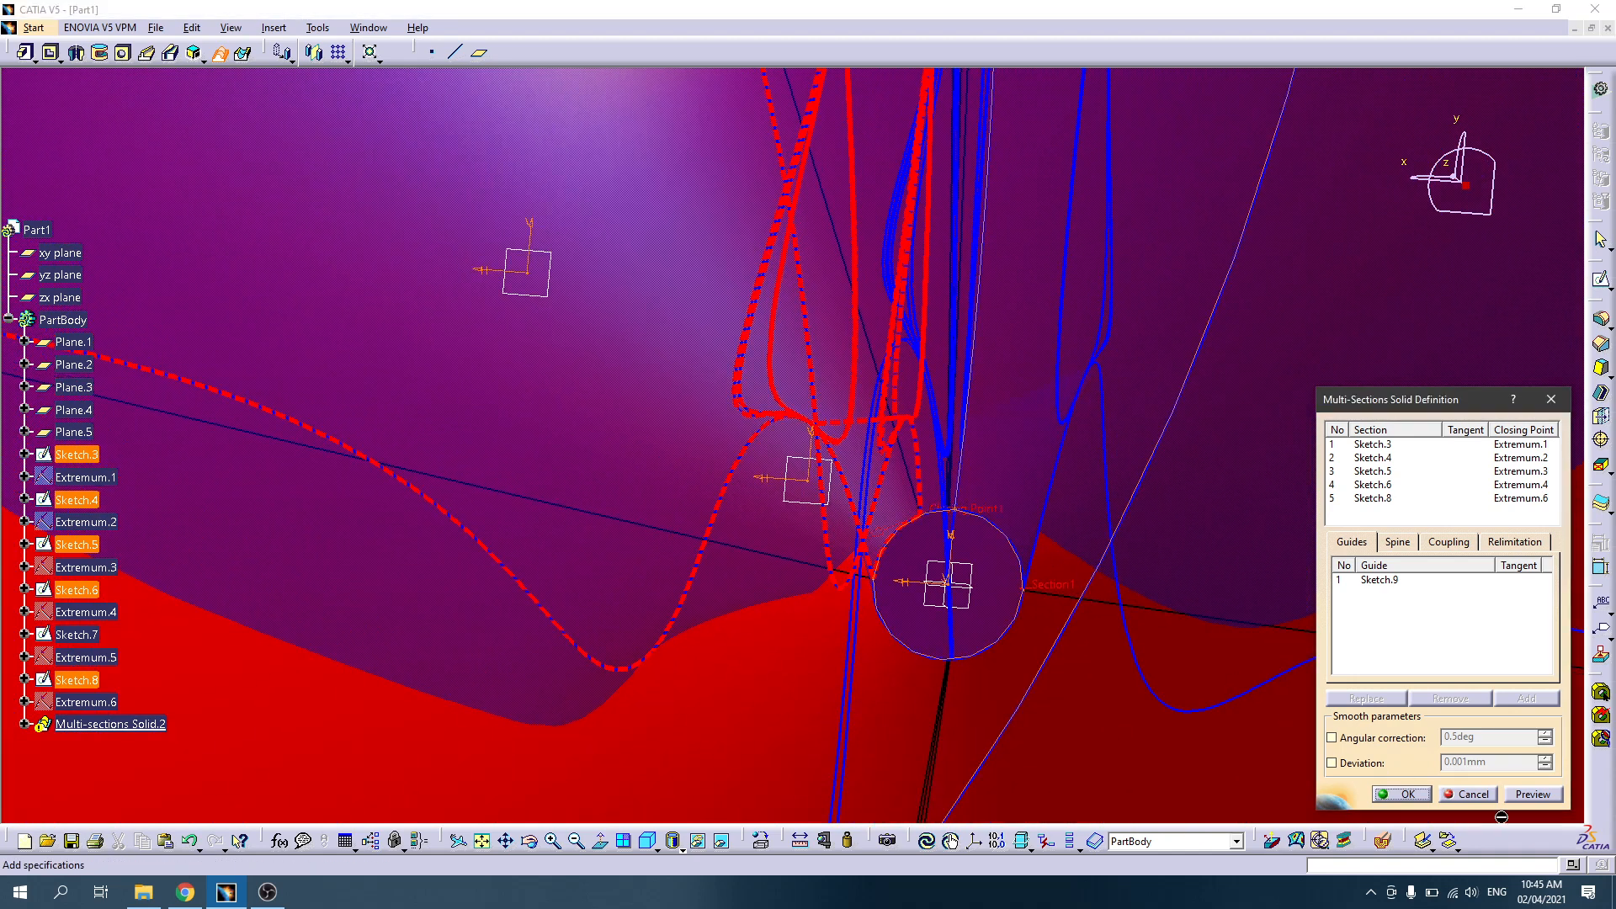
left_click(1402, 794)
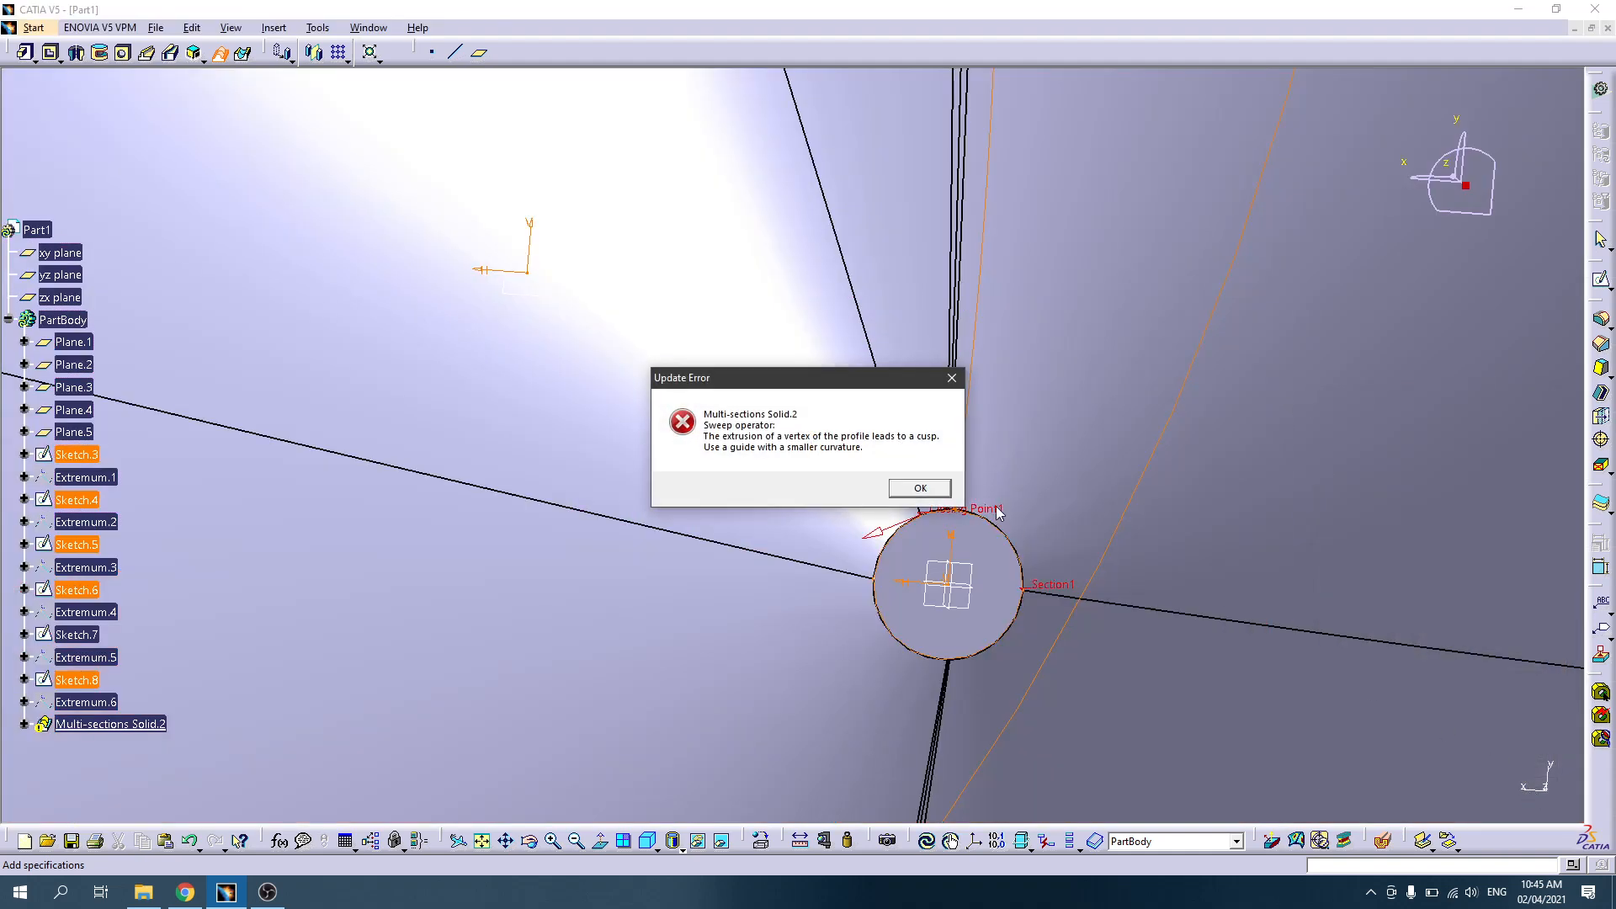
left_click(933, 491)
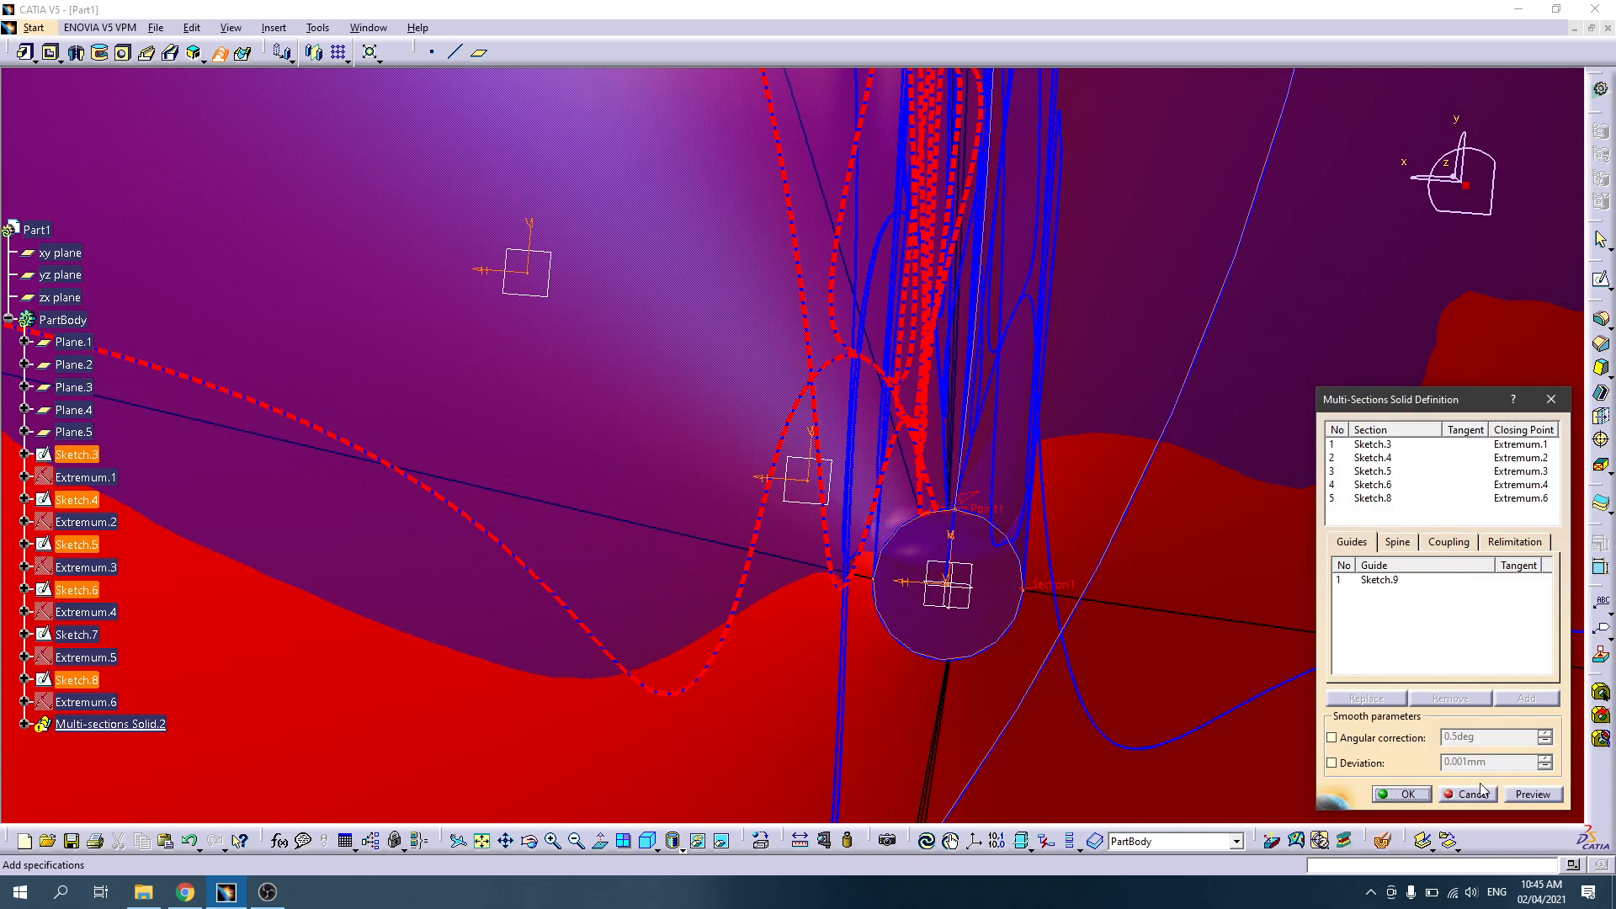
left_click(1528, 796)
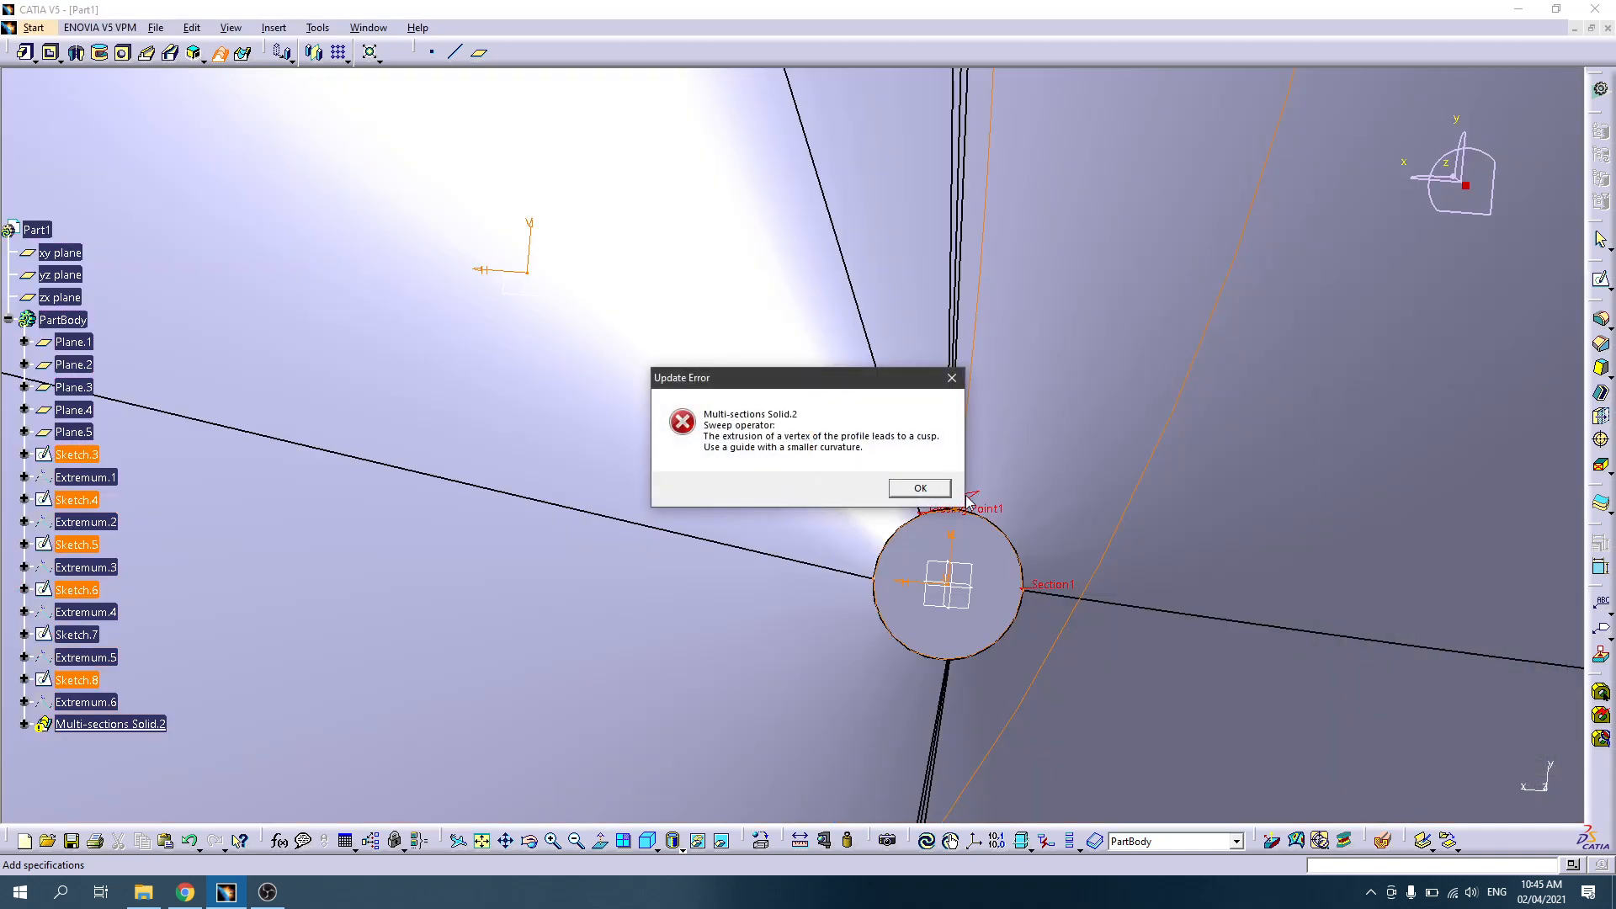
left_click(933, 489)
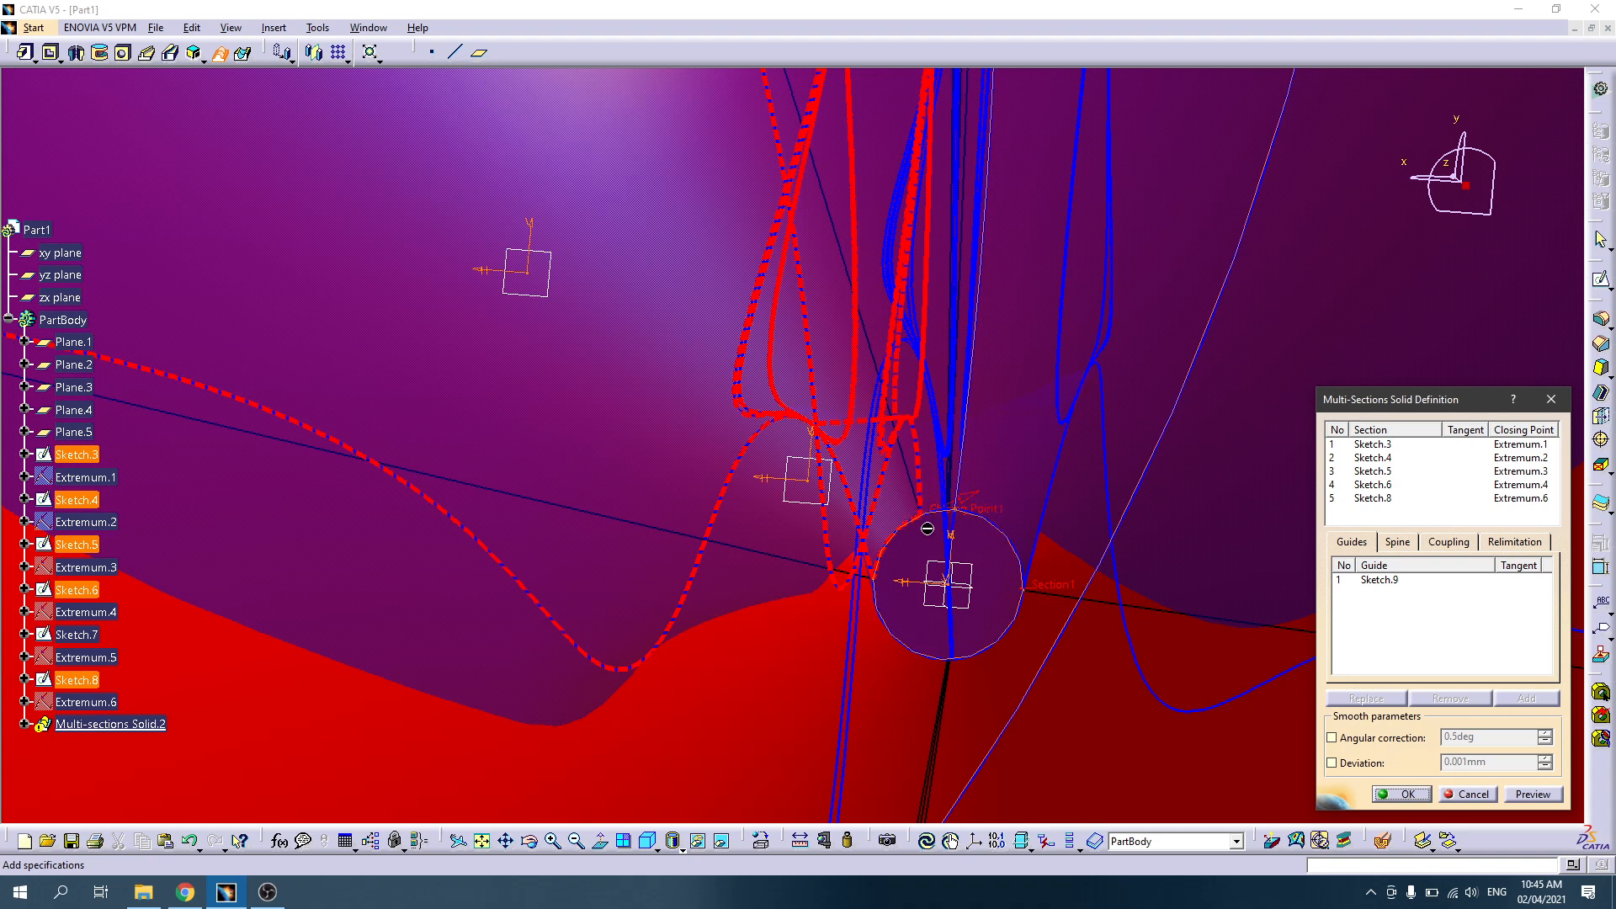
Step: Inspect the closing points near the nose and replace section Sketch.3's closing point with the end vertex of guide Sketch.9
middle_click_drag(938, 361, 929, 503)
middle_click_drag(771, 321, 829, 506)
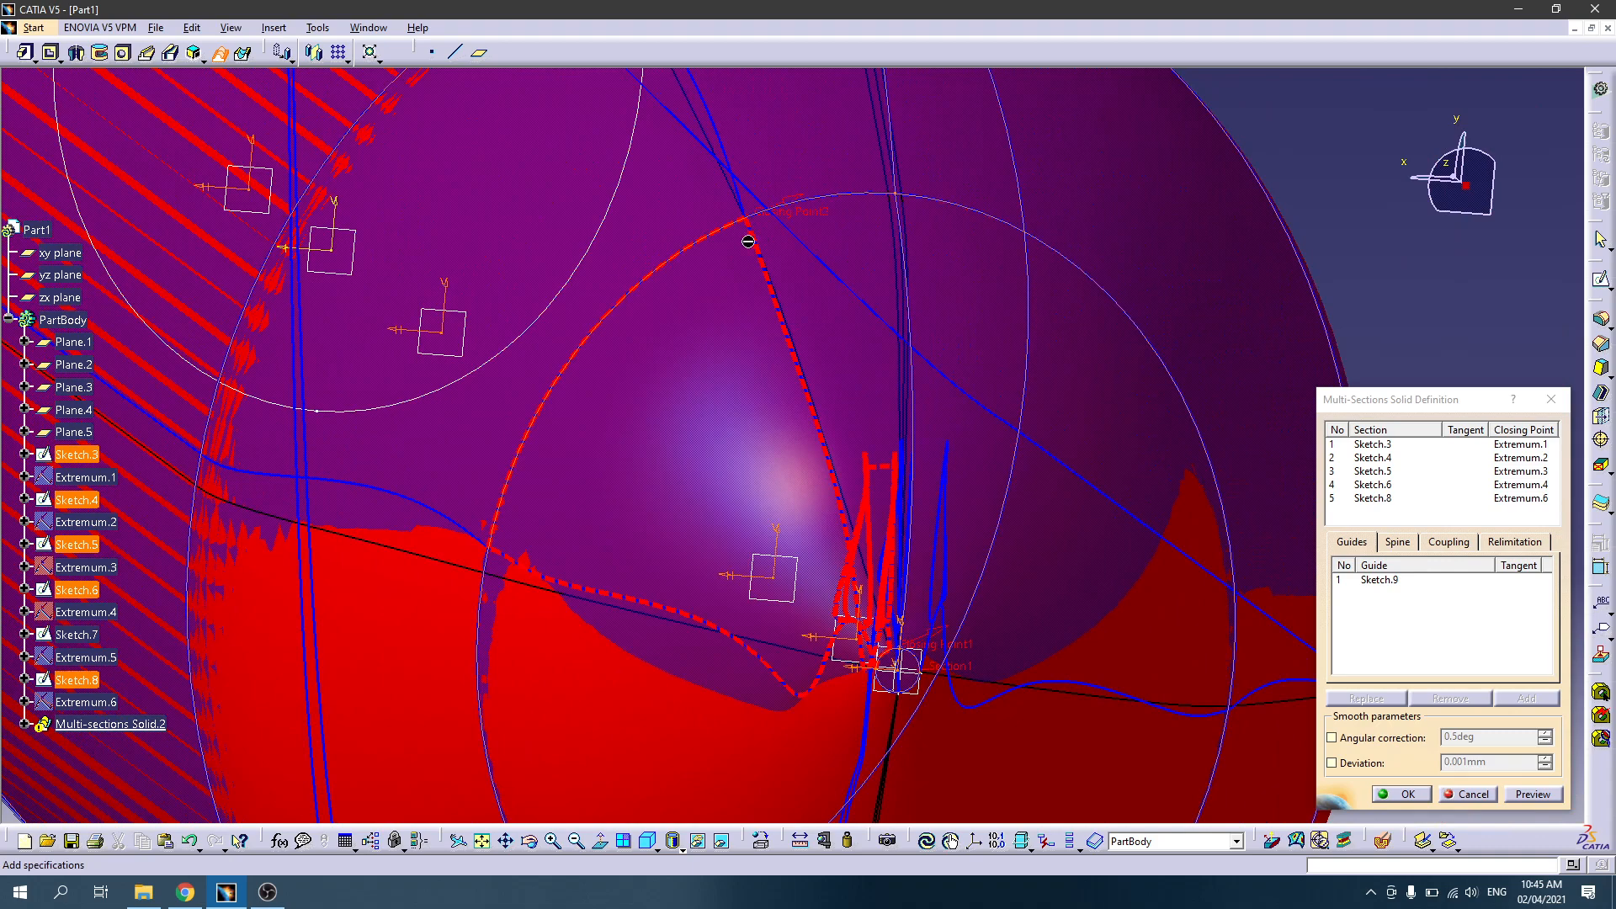
middle_click_drag(904, 729, 833, 472)
middle_click_drag(1063, 628, 1022, 458)
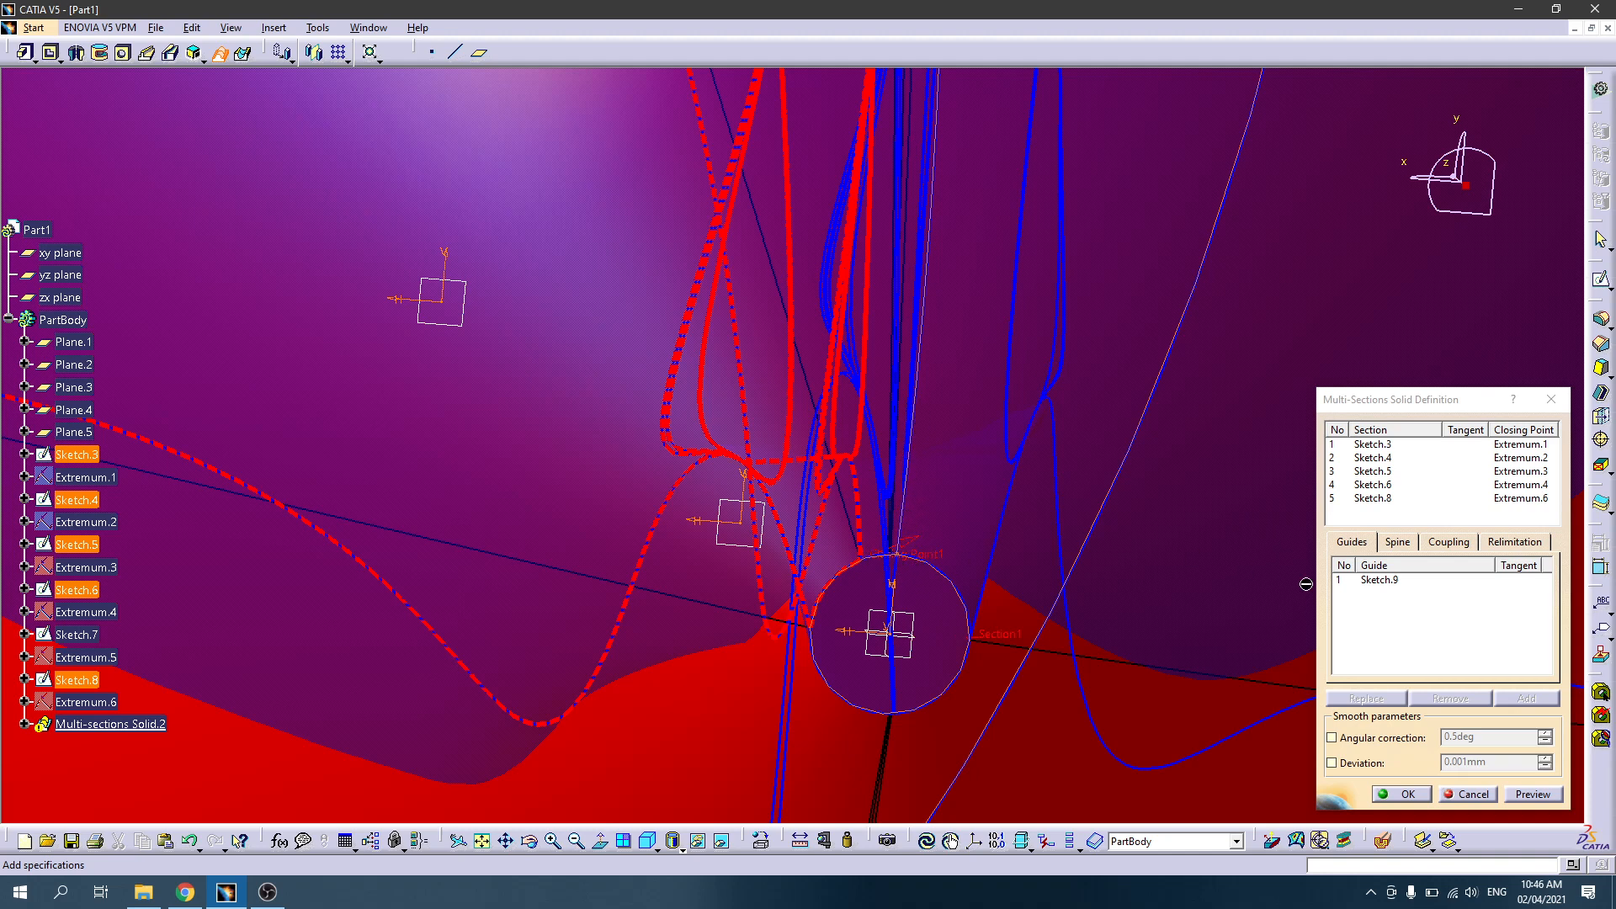
left_click(1515, 445)
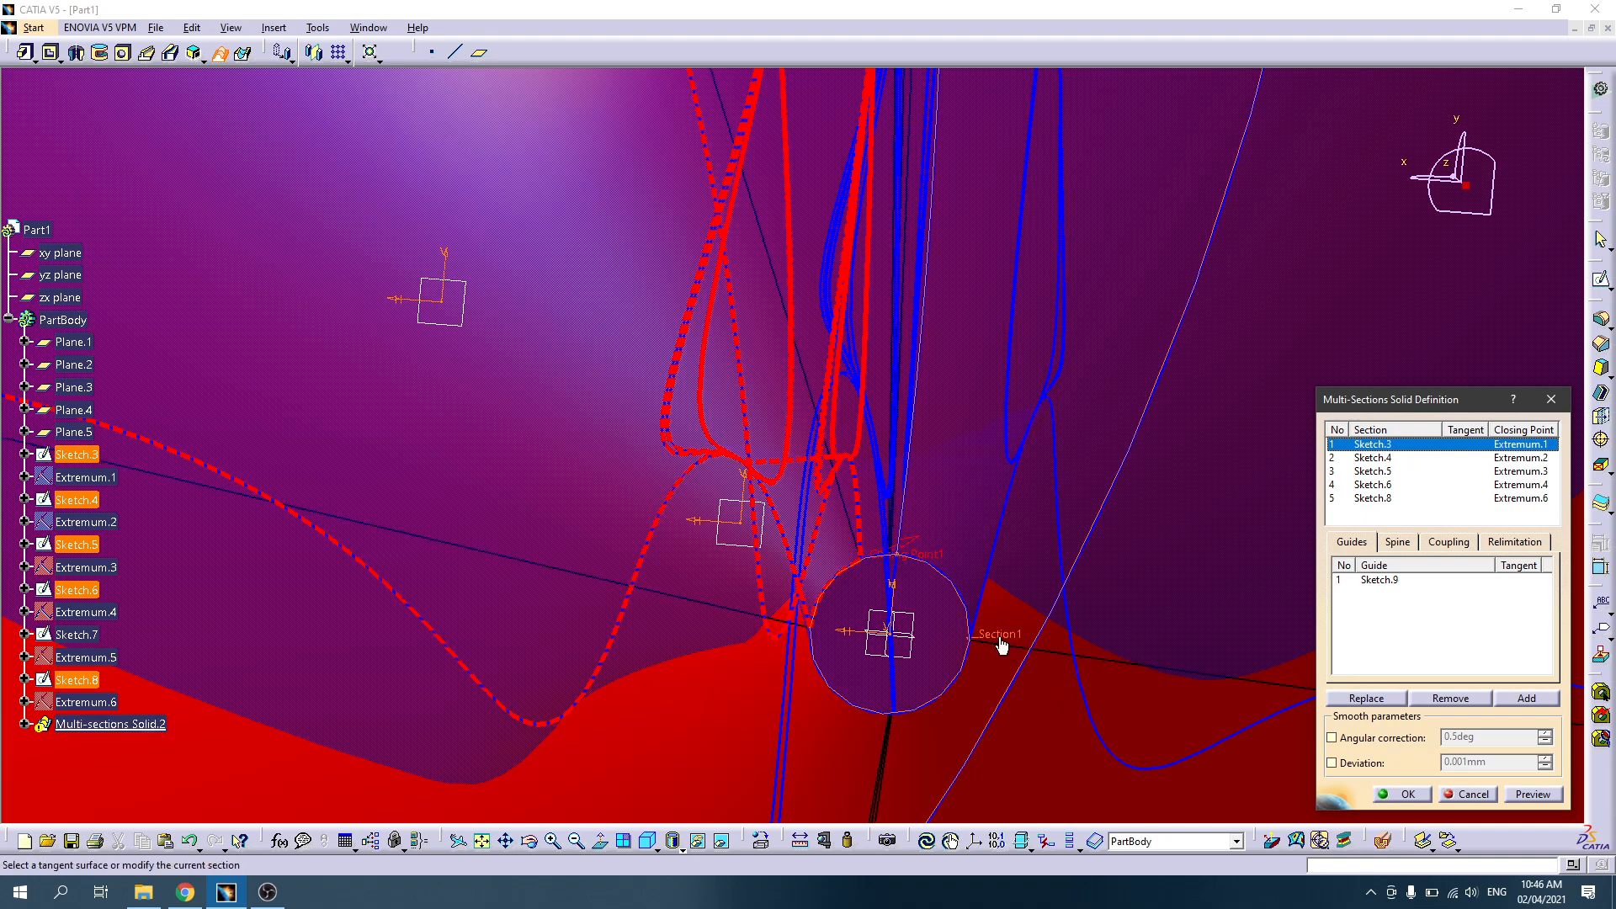
right_click(1520, 452)
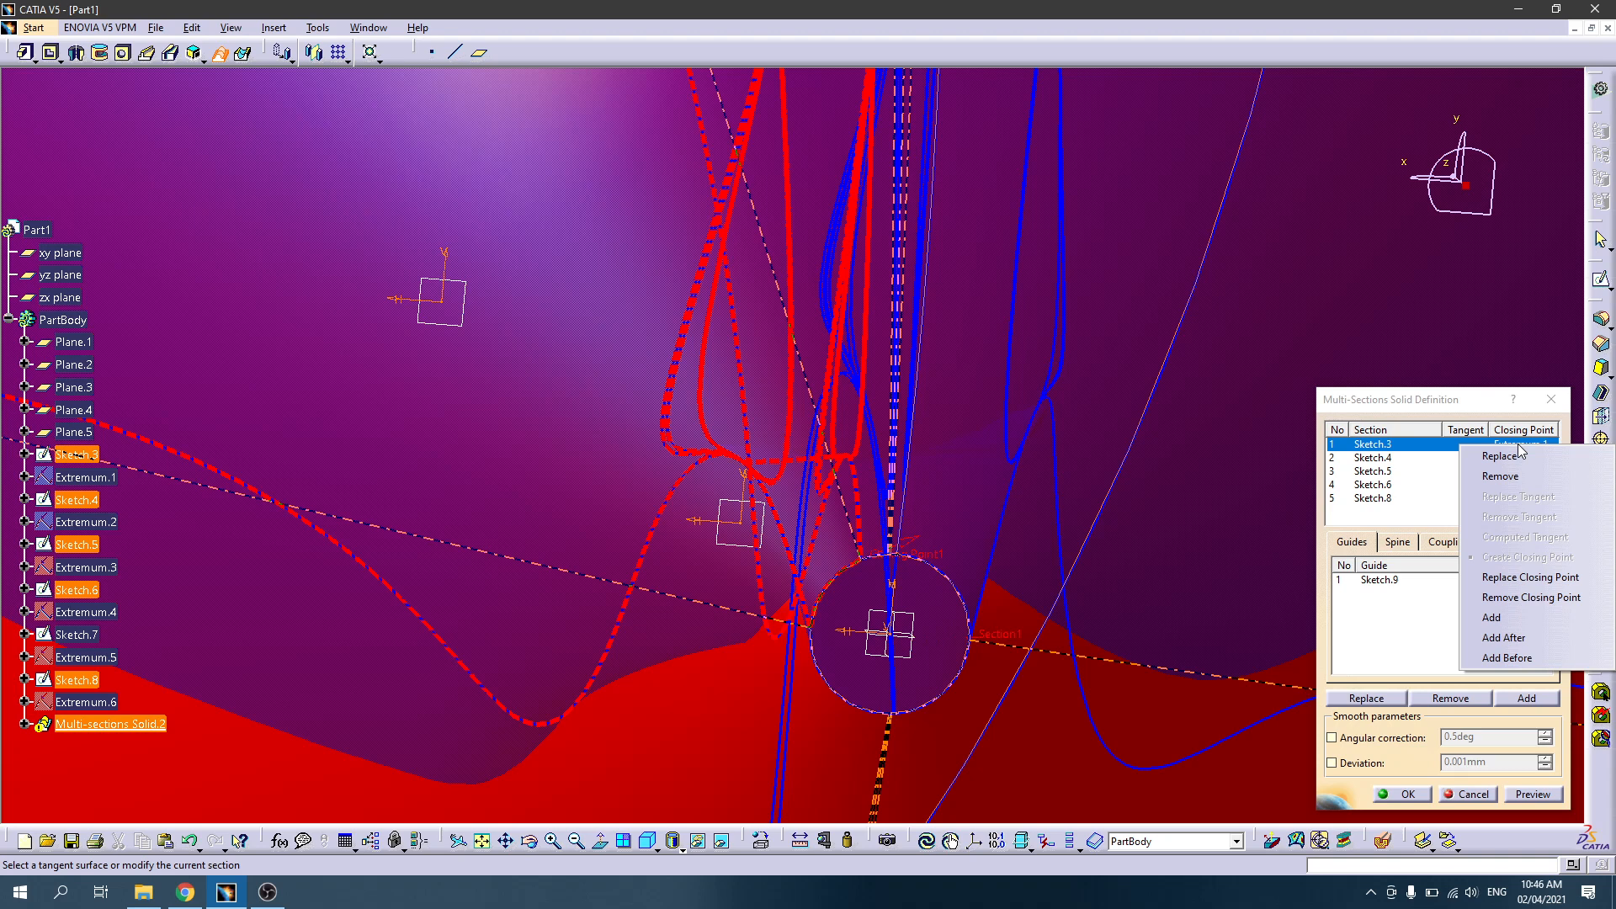
left_click(1530, 578)
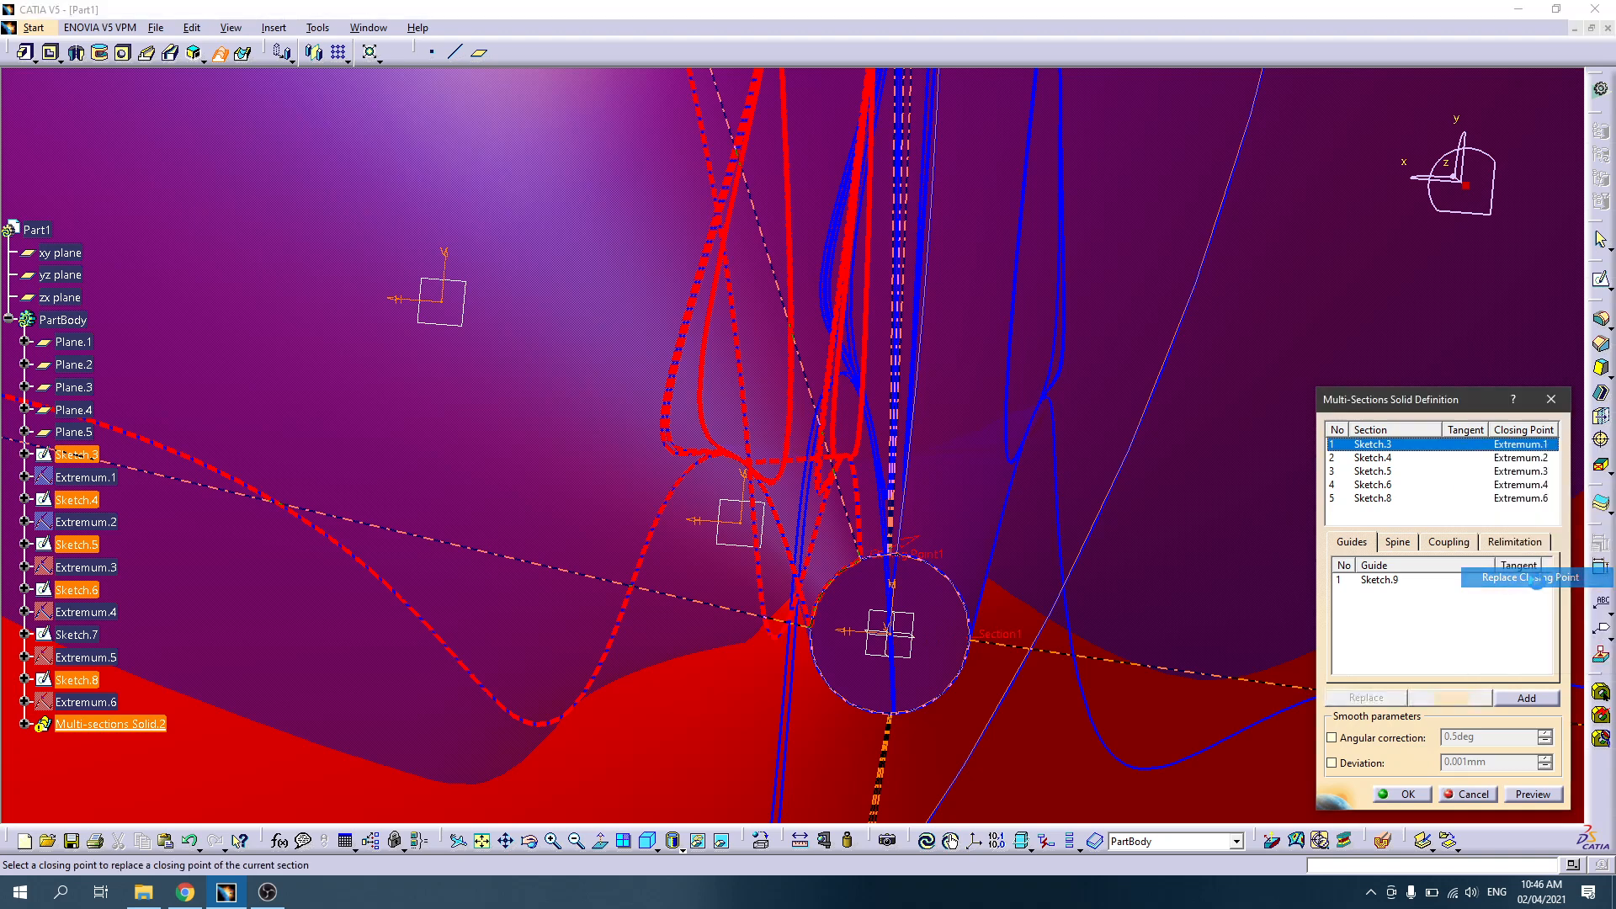
left_click(906, 559)
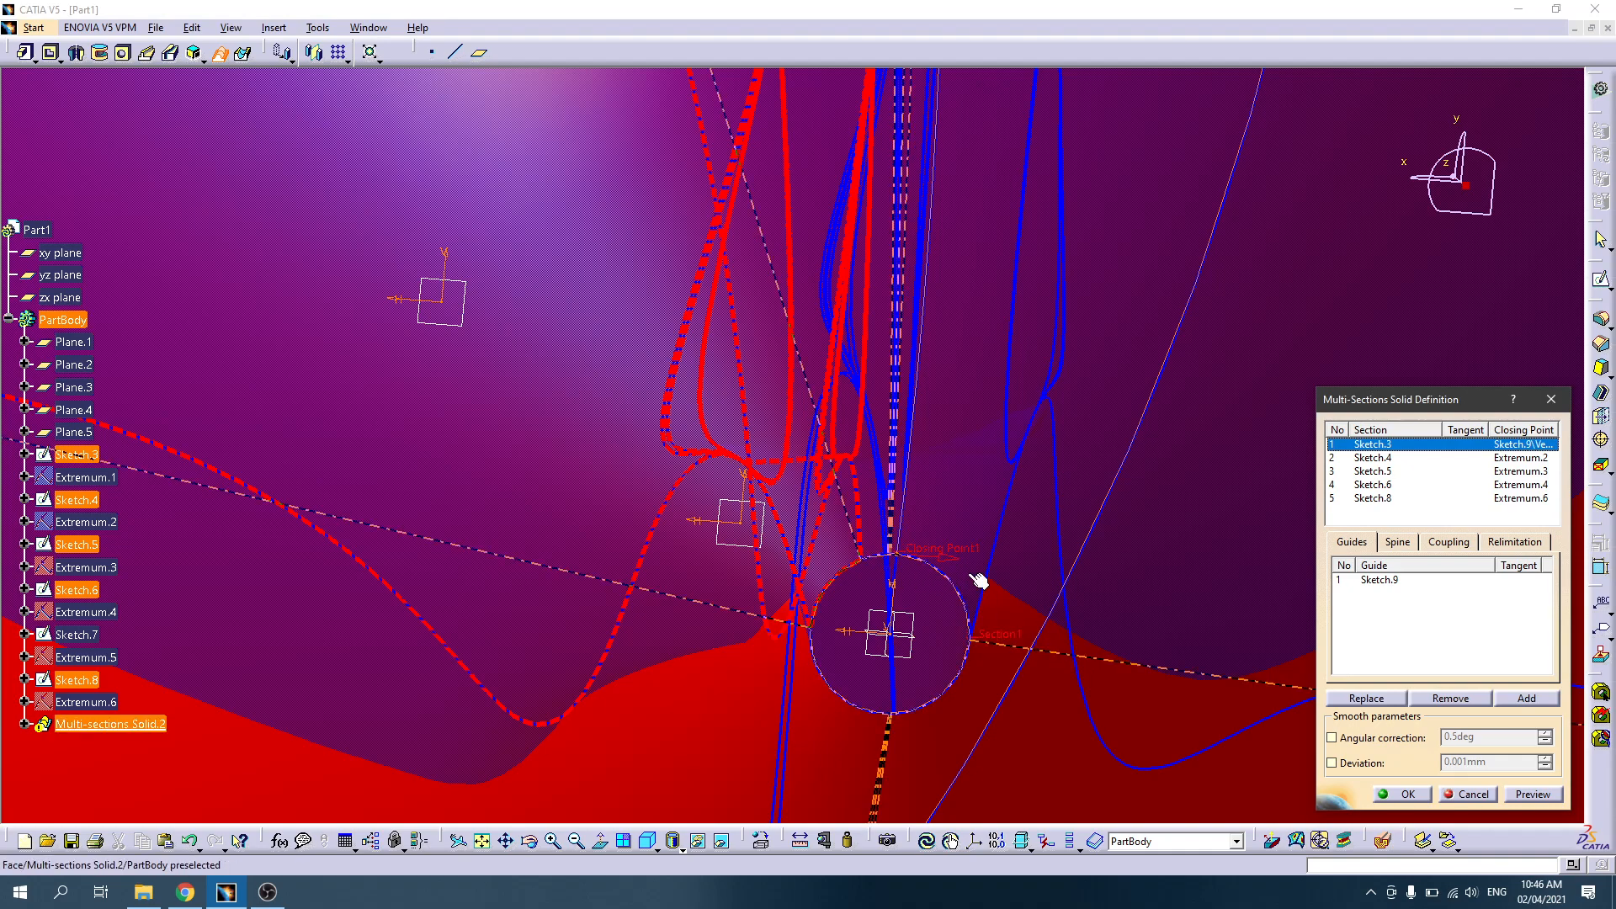
Step: Try to replace section Sketch.4's closing point with a point on the guide, and close the multi-sections solid definition without creating it
middle_click_drag(979, 424, 923, 696)
middle_click_drag(948, 361, 908, 628)
middle_click_drag(897, 230, 883, 580)
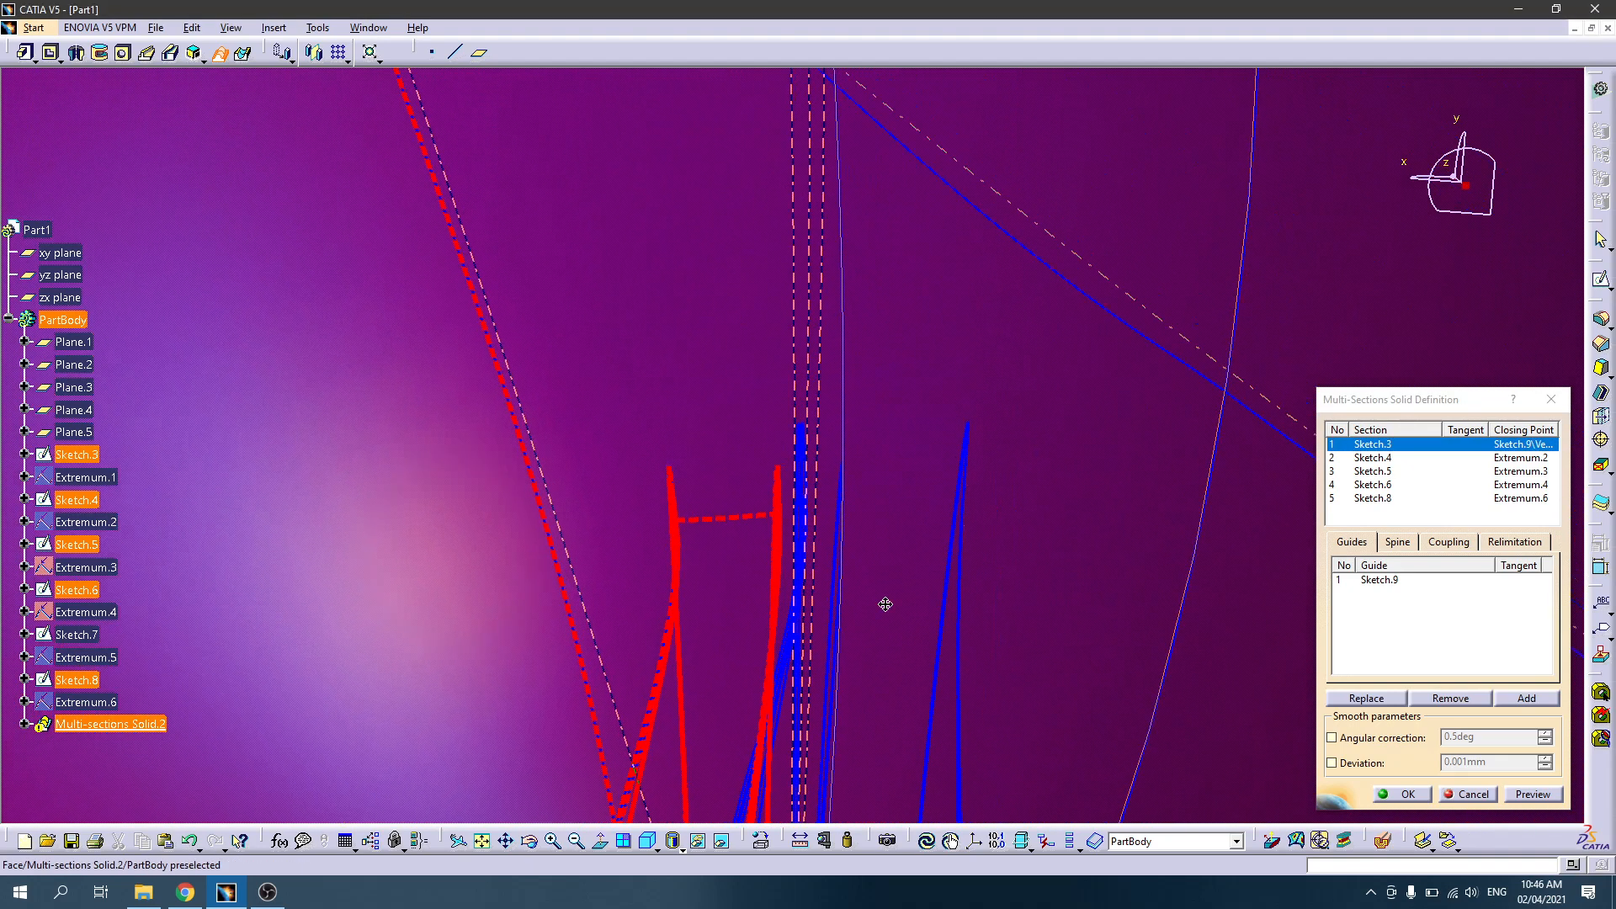
middle_click_drag(889, 349, 881, 614)
middle_click_drag(887, 284, 921, 505)
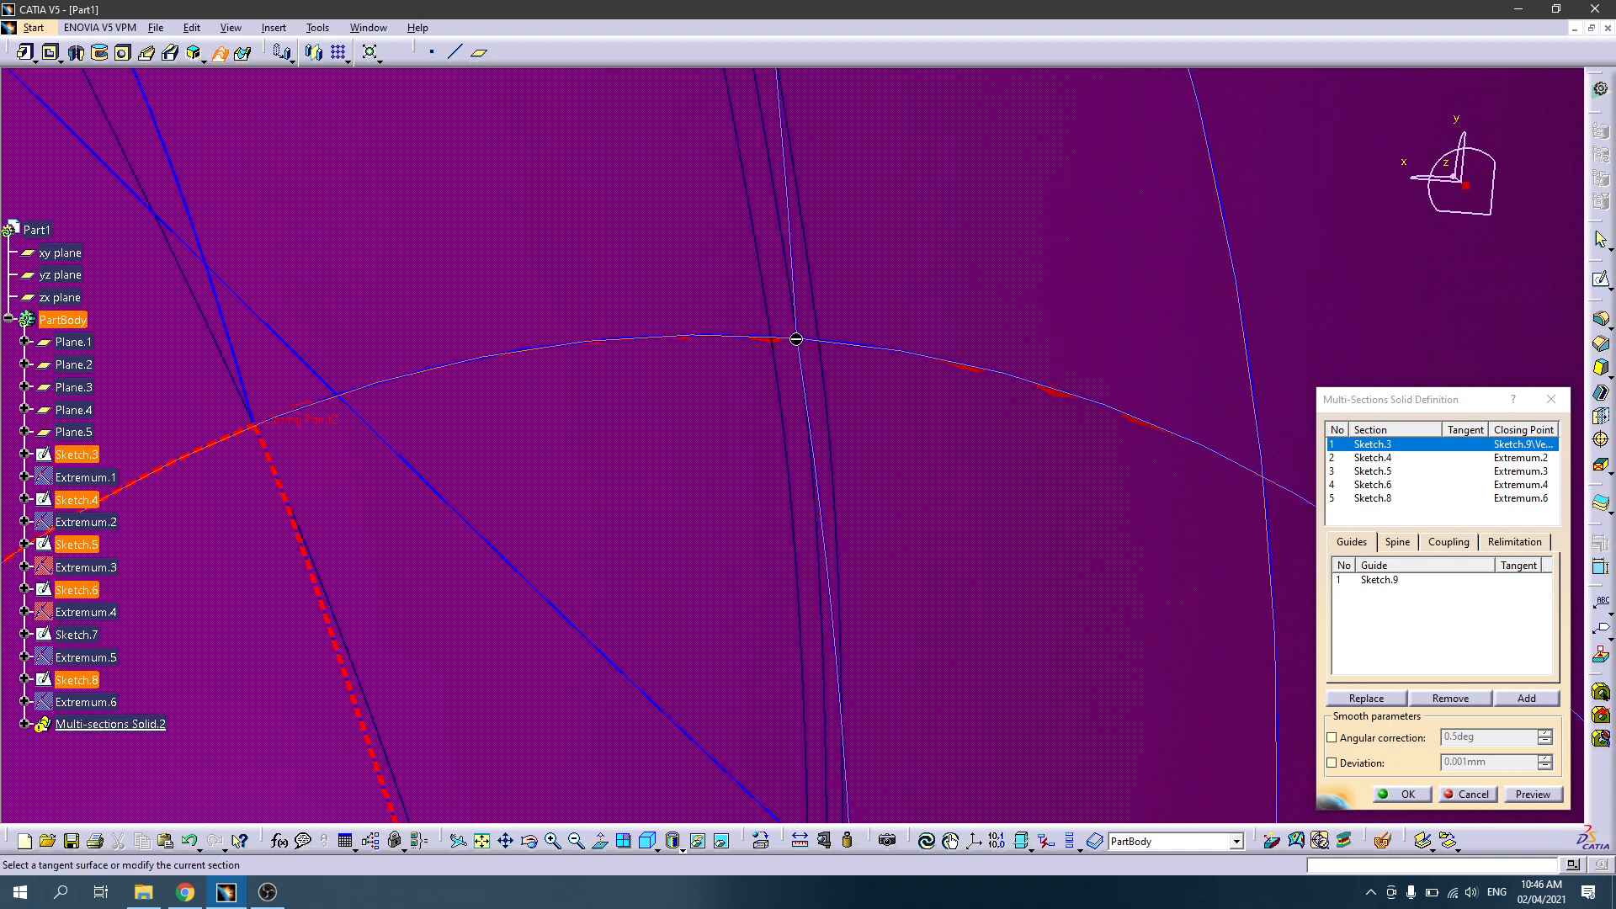
left_click(1505, 459)
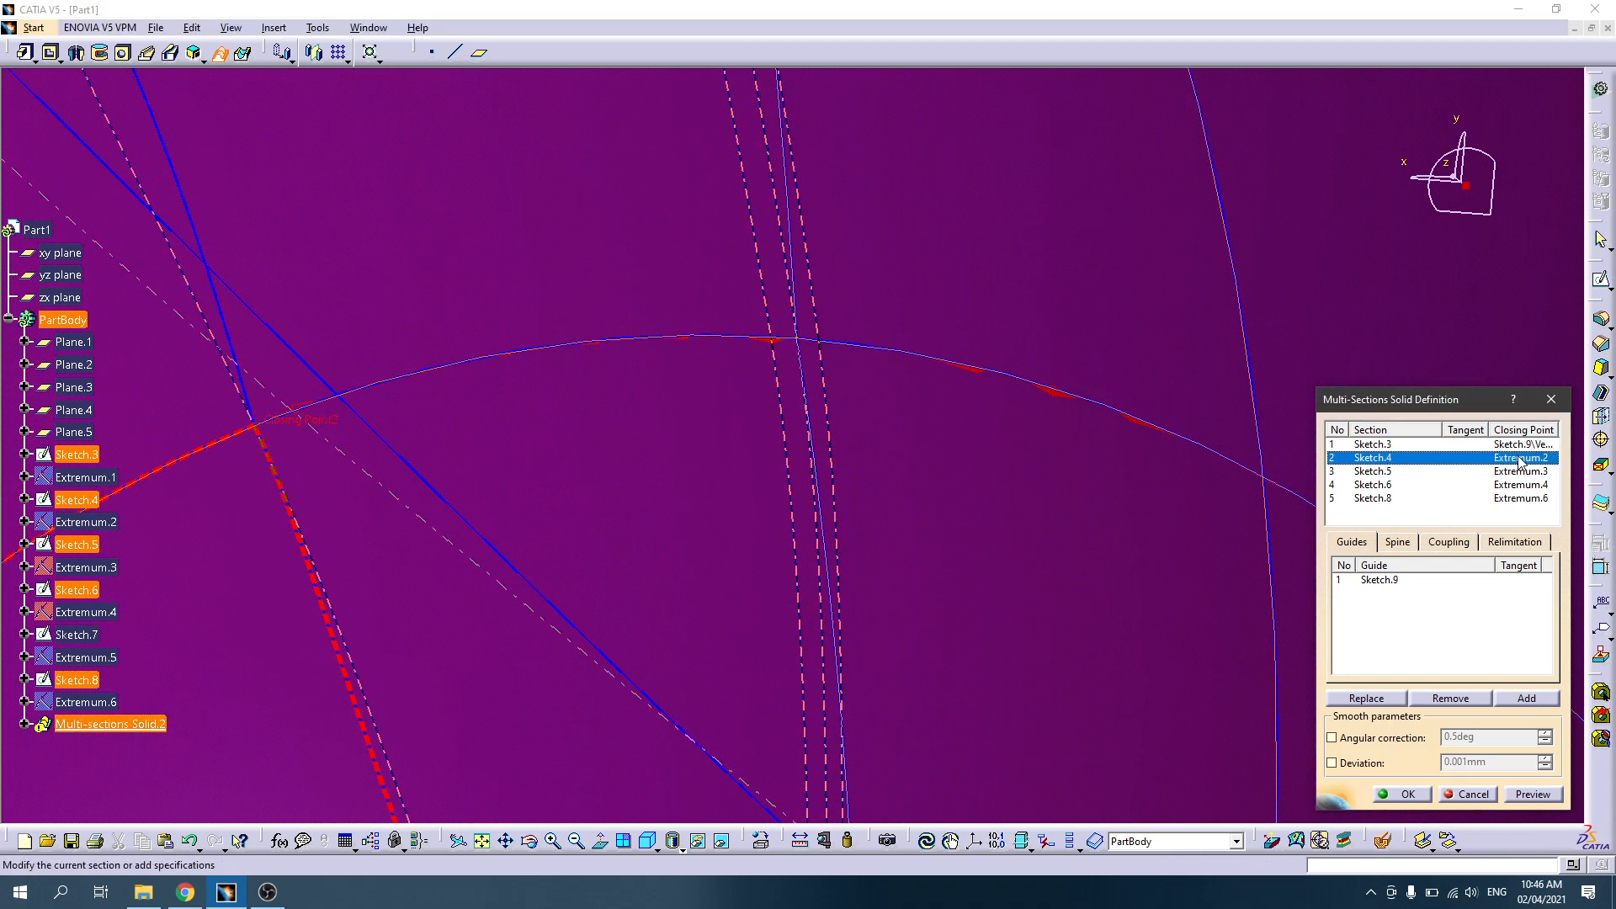
right_click(1513, 463)
left_click(1522, 589)
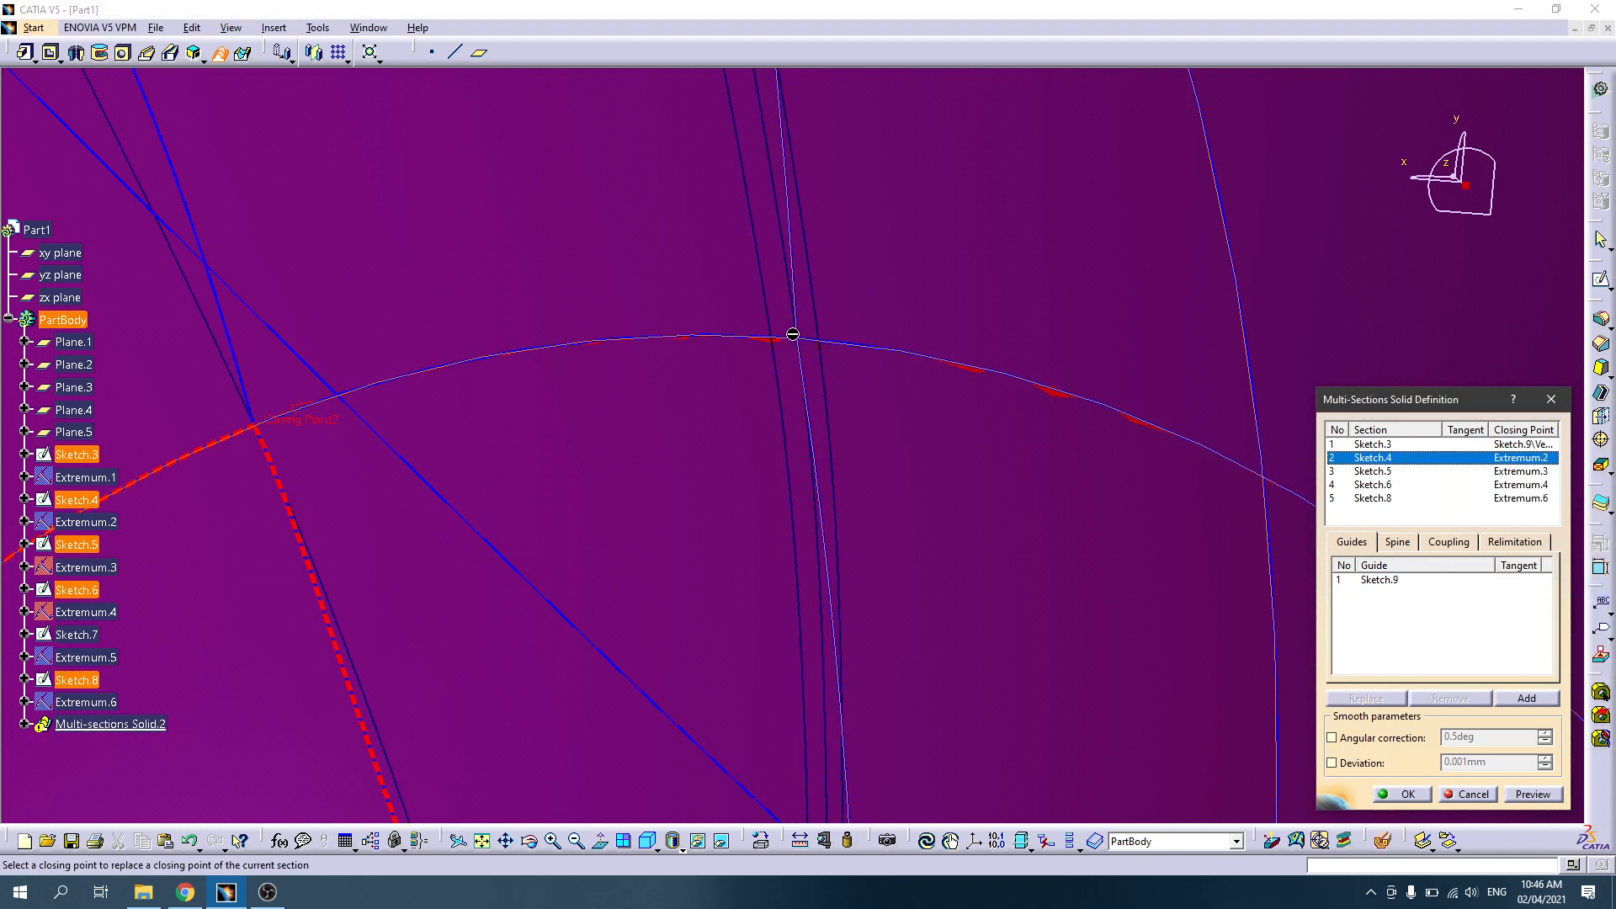
middle_click_drag(908, 417, 846, 419)
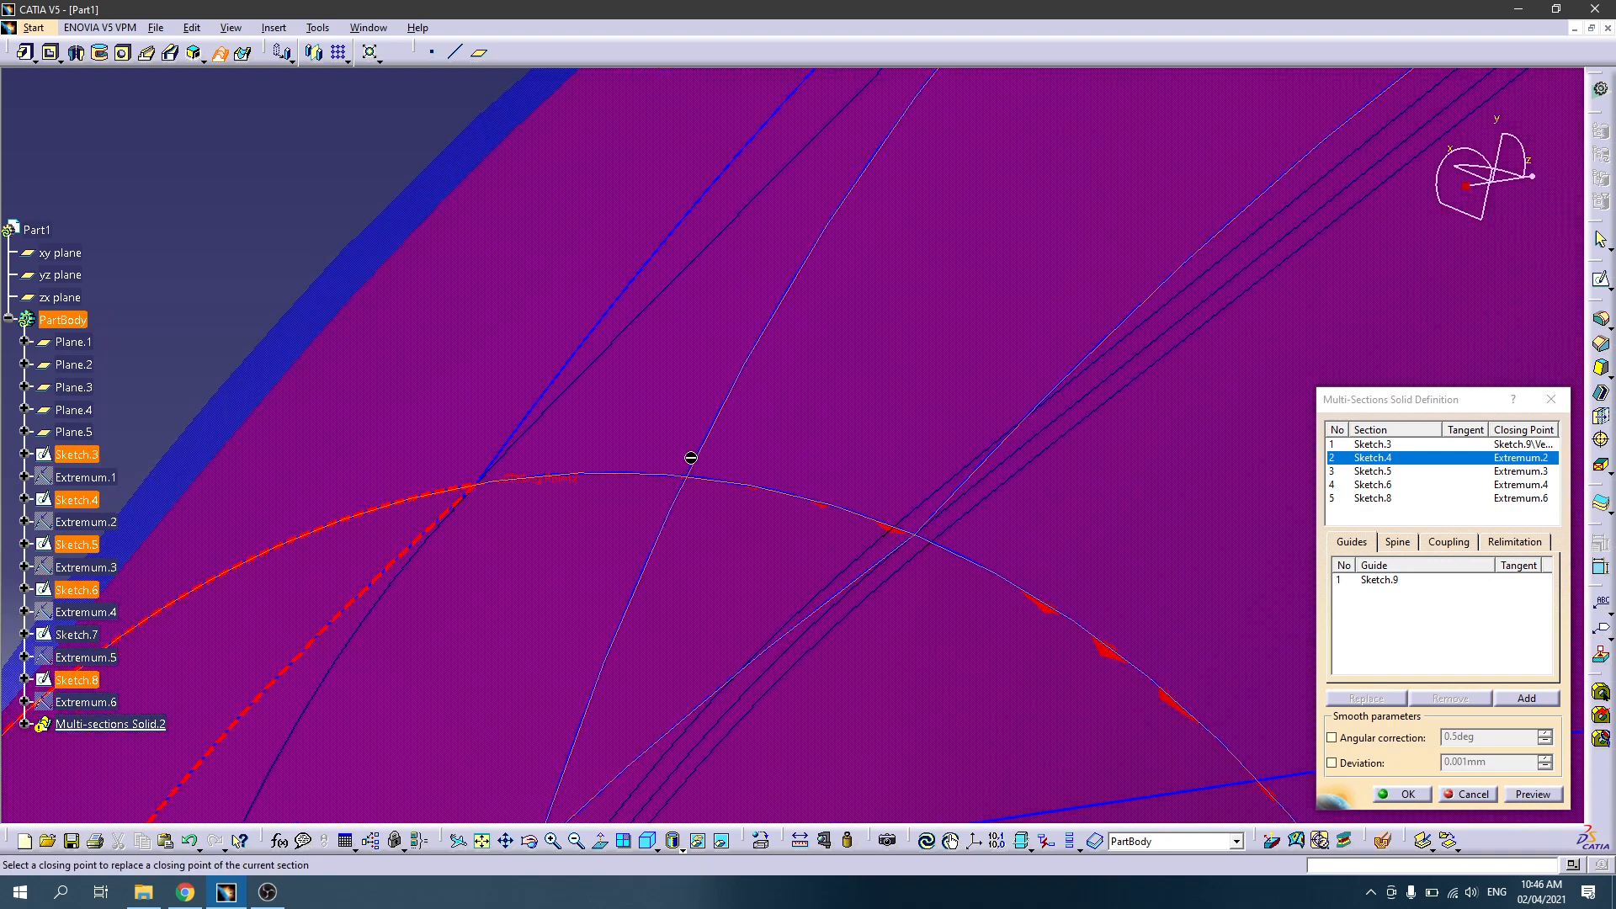
middle_click_drag(819, 384, 821, 569)
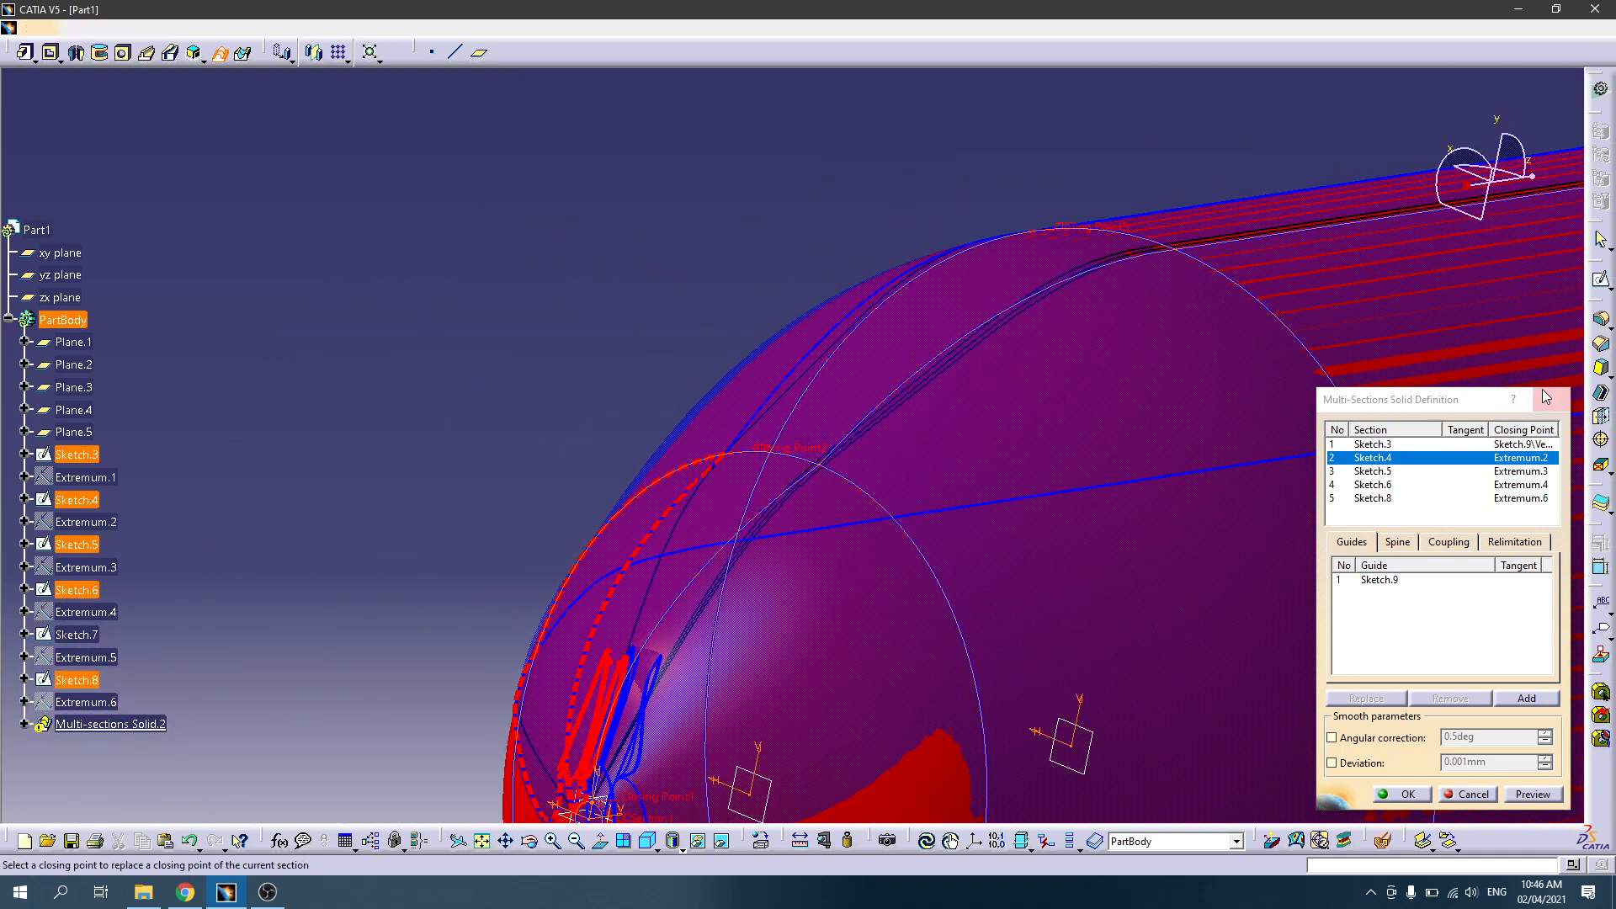
left_click(1548, 397)
Step: Start a new sketch on the plane that carries the Sketch.4 circle
left_click(795, 460)
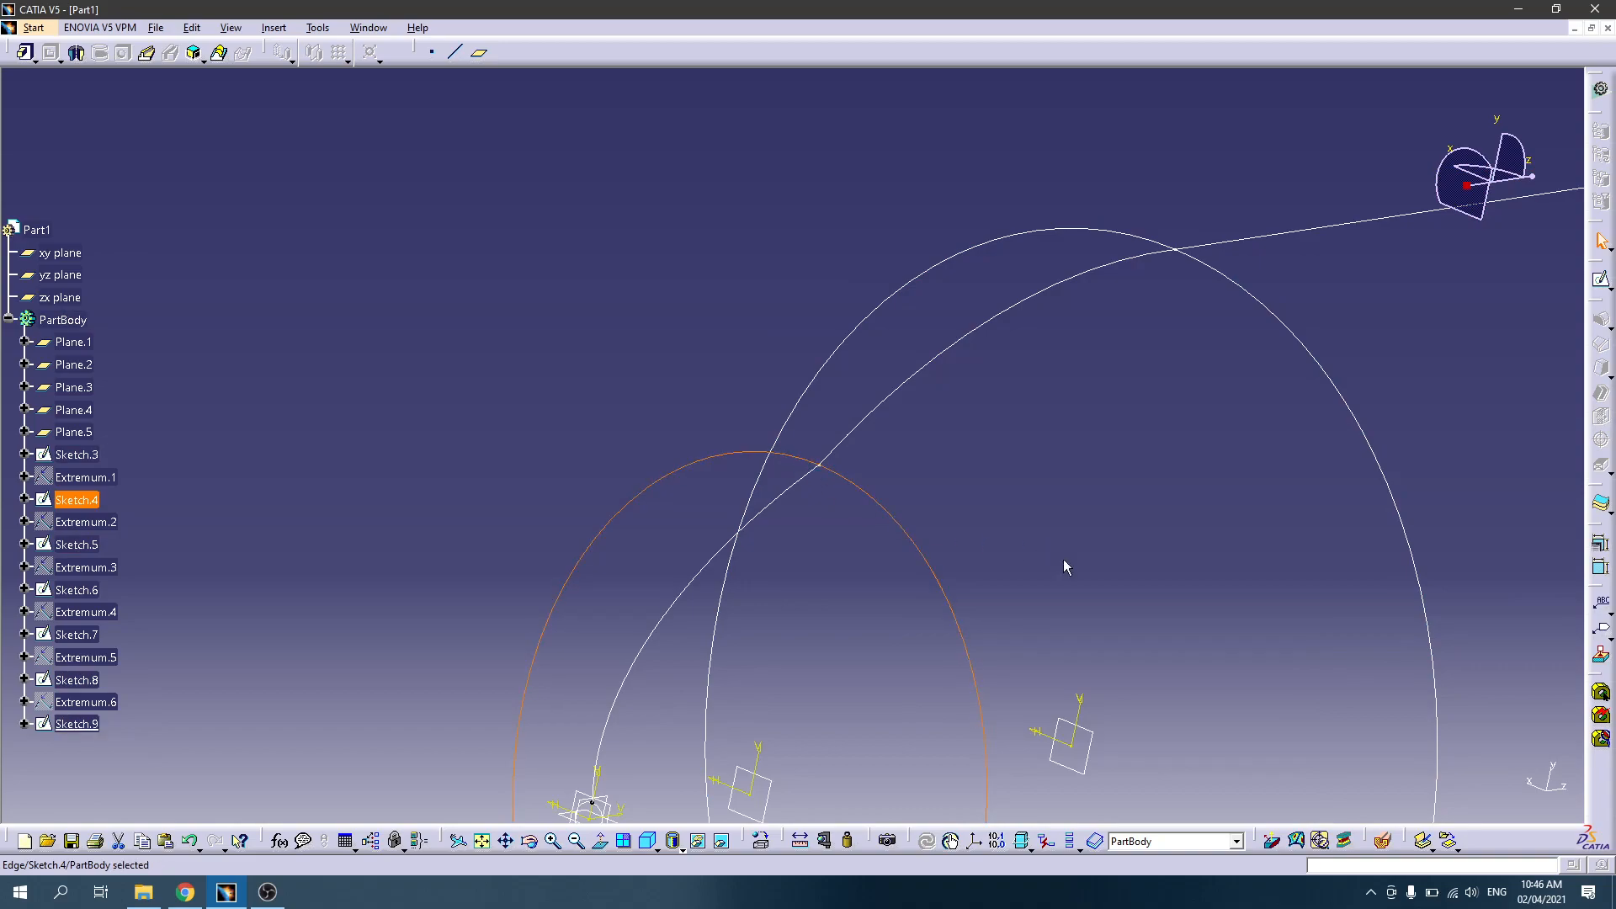
middle_click_drag(1061, 559, 1202, 347)
left_click(968, 522)
left_click(1602, 280)
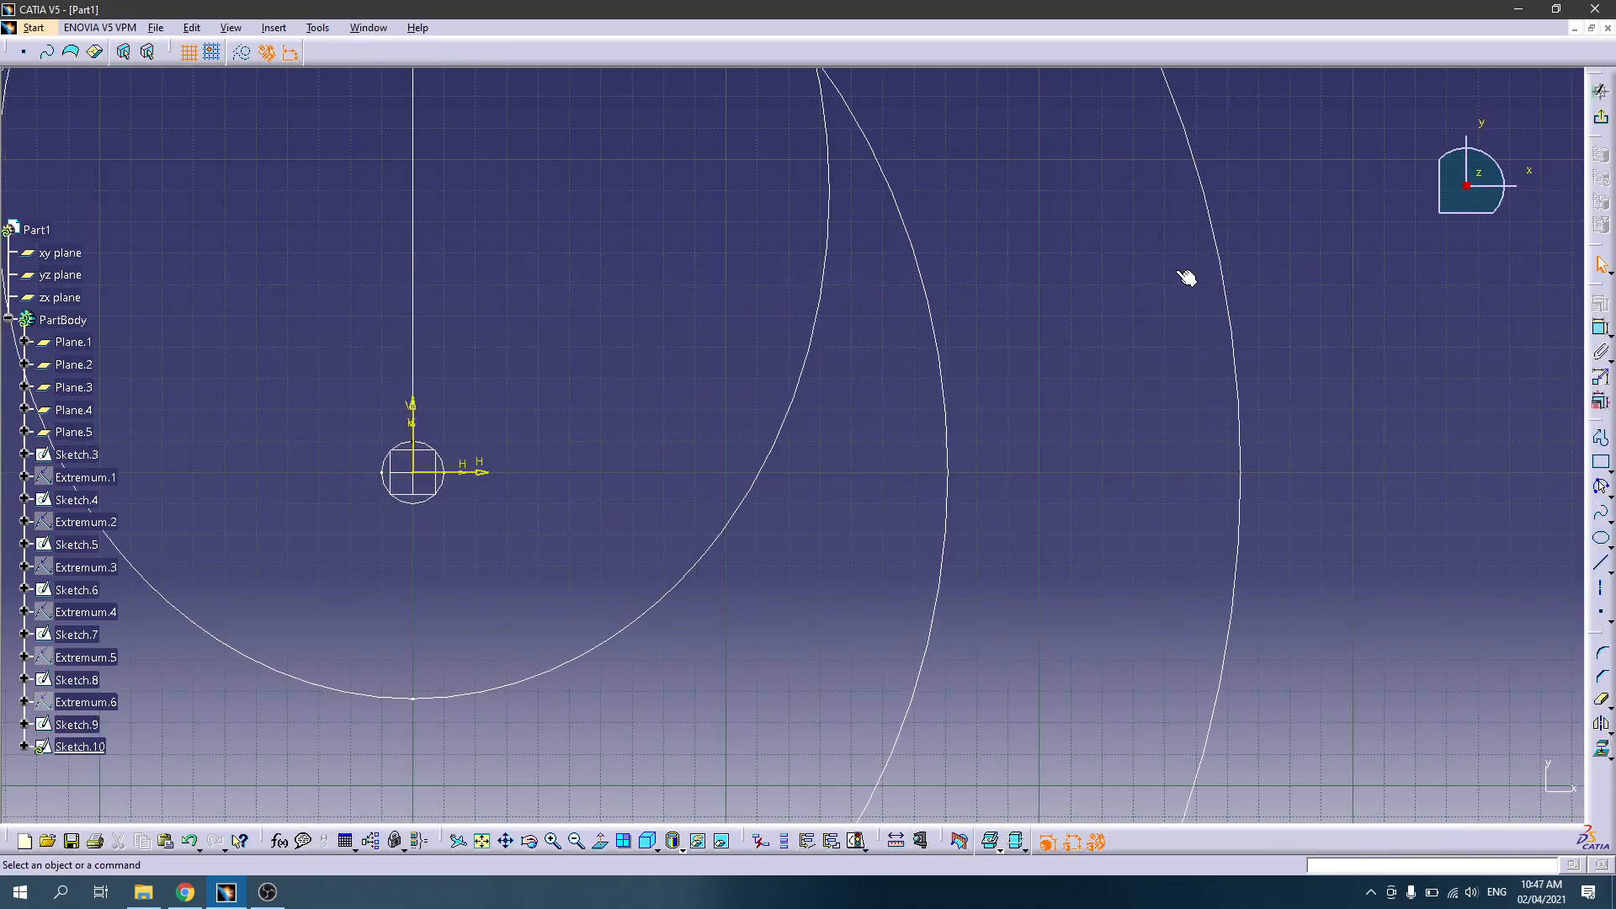
middle_click_drag(1132, 332, 1203, 497)
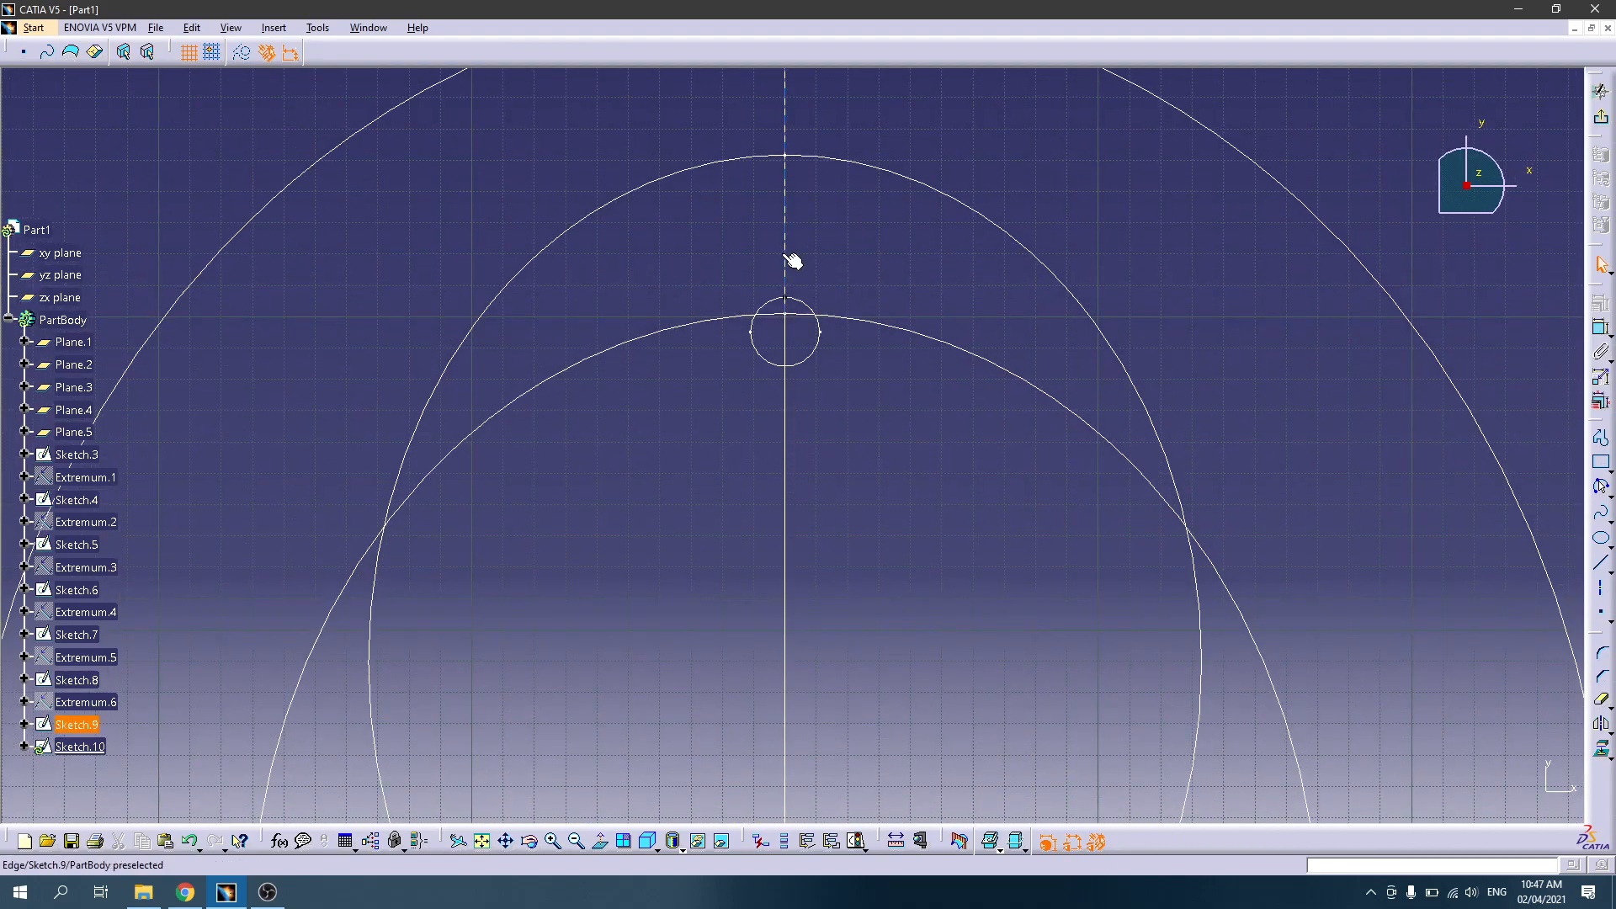
left_click(787, 314)
left_click(901, 266)
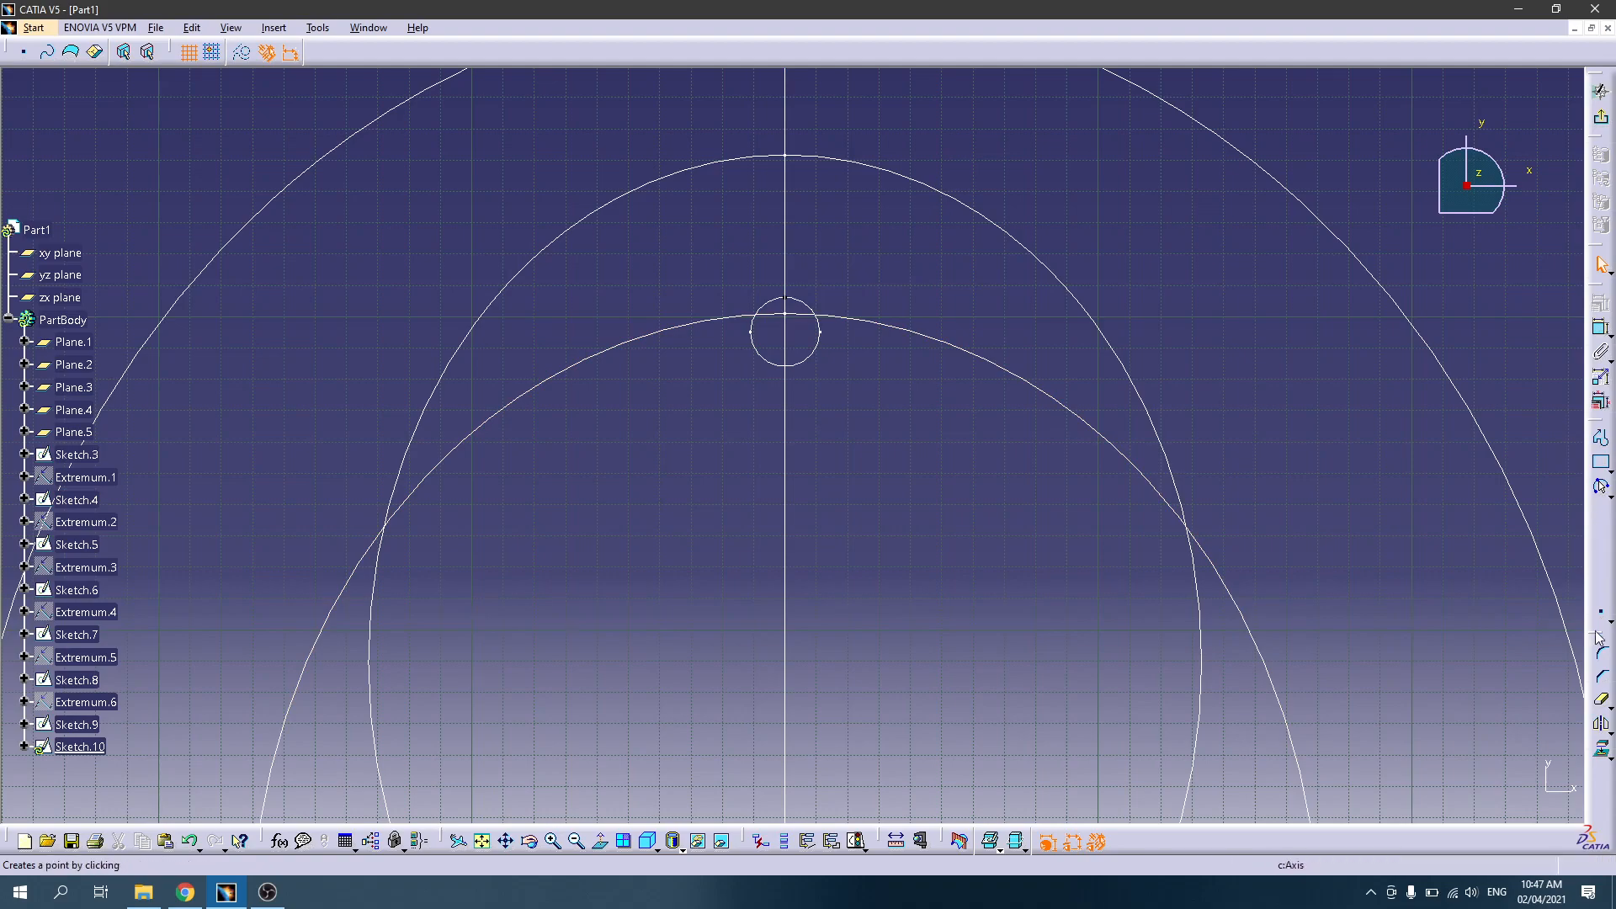
Step: Try to intersect the tail arc of guide Sketch.9 with the sketch plane
left_click(1602, 751)
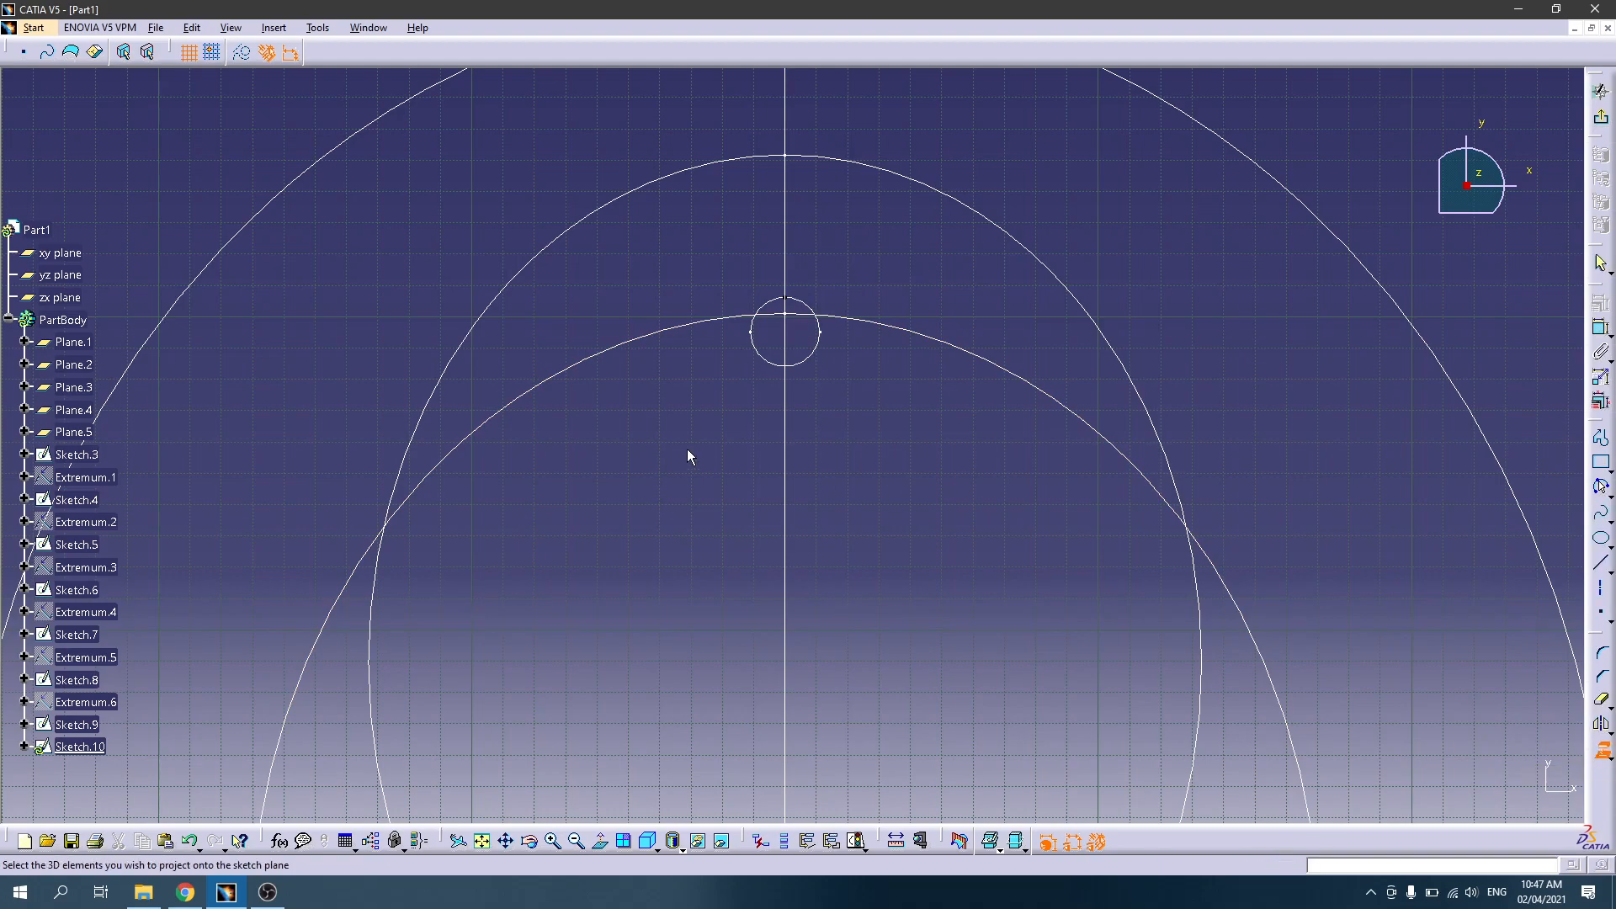
left_click(1610, 759)
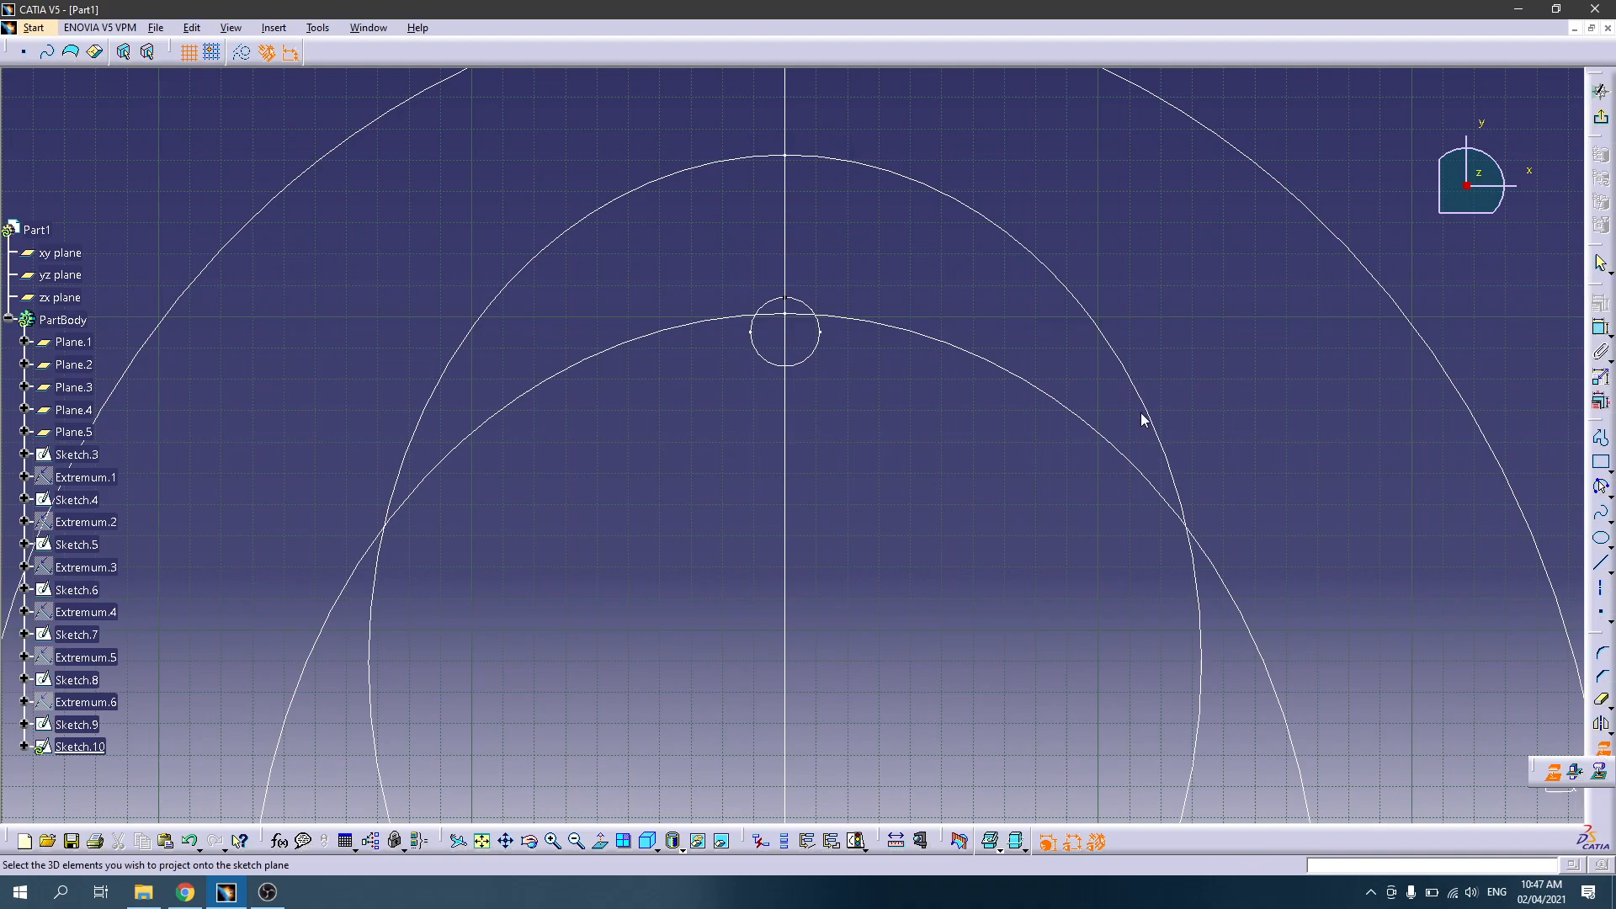
mouse_move(996, 419)
middle_mouse_down()
mouse_move(967, 480)
mouse_move(791, 497)
mouse_move(51, 741)
mouse_move(1064, 534)
mouse_move(1233, 421)
middle_mouse_up()
middle_click_drag(544, 498, 866, 497)
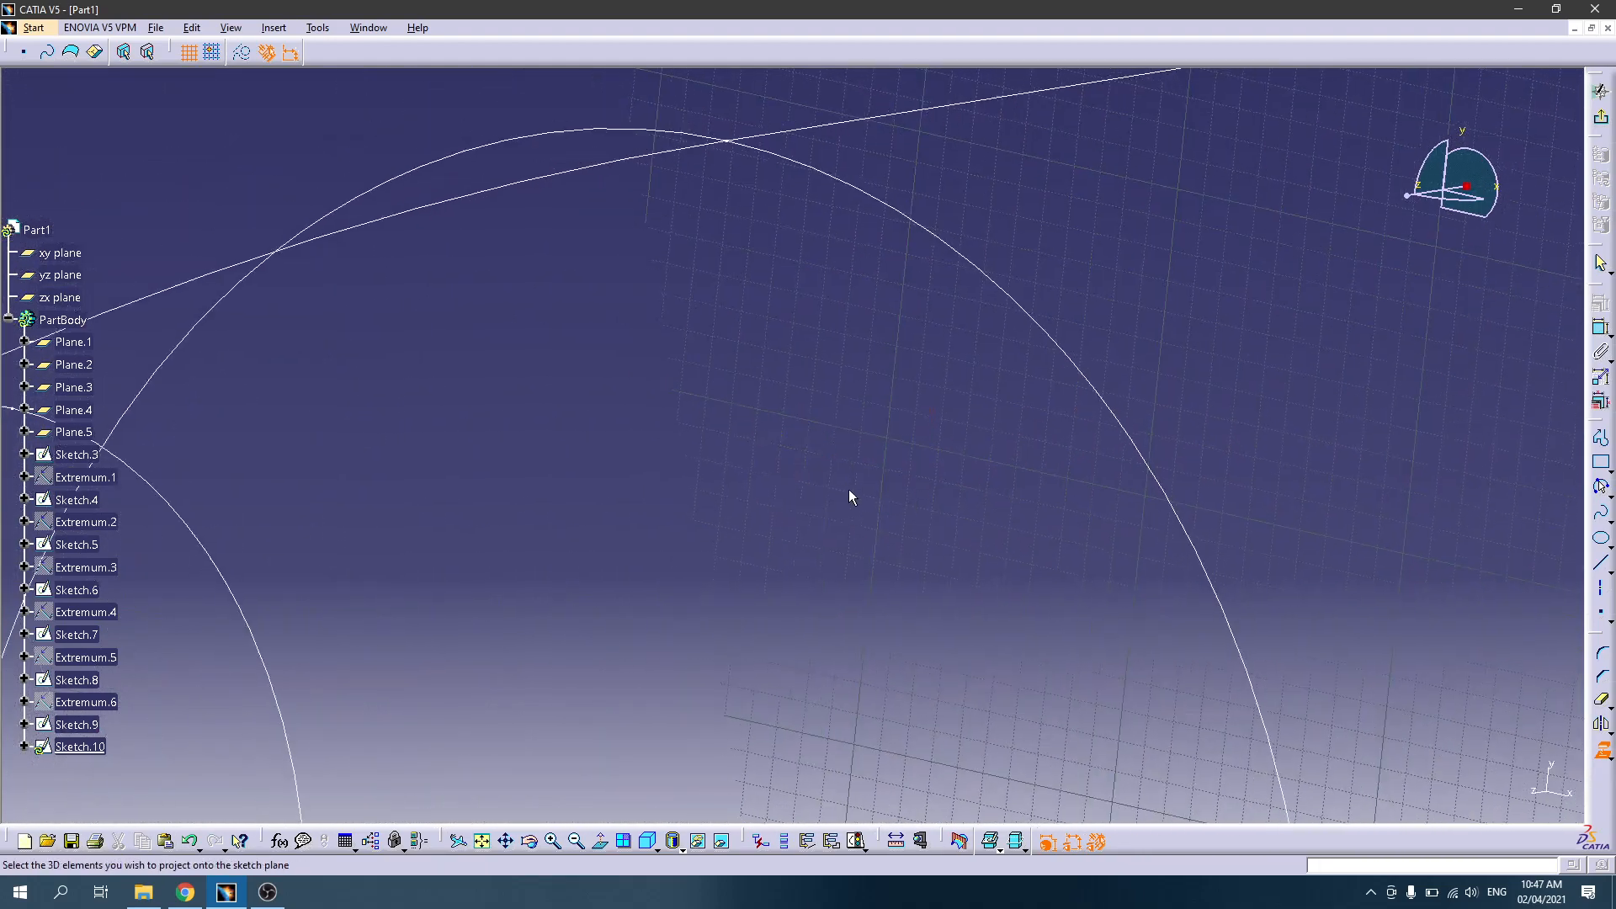
middle_click_drag(761, 477, 768, 592)
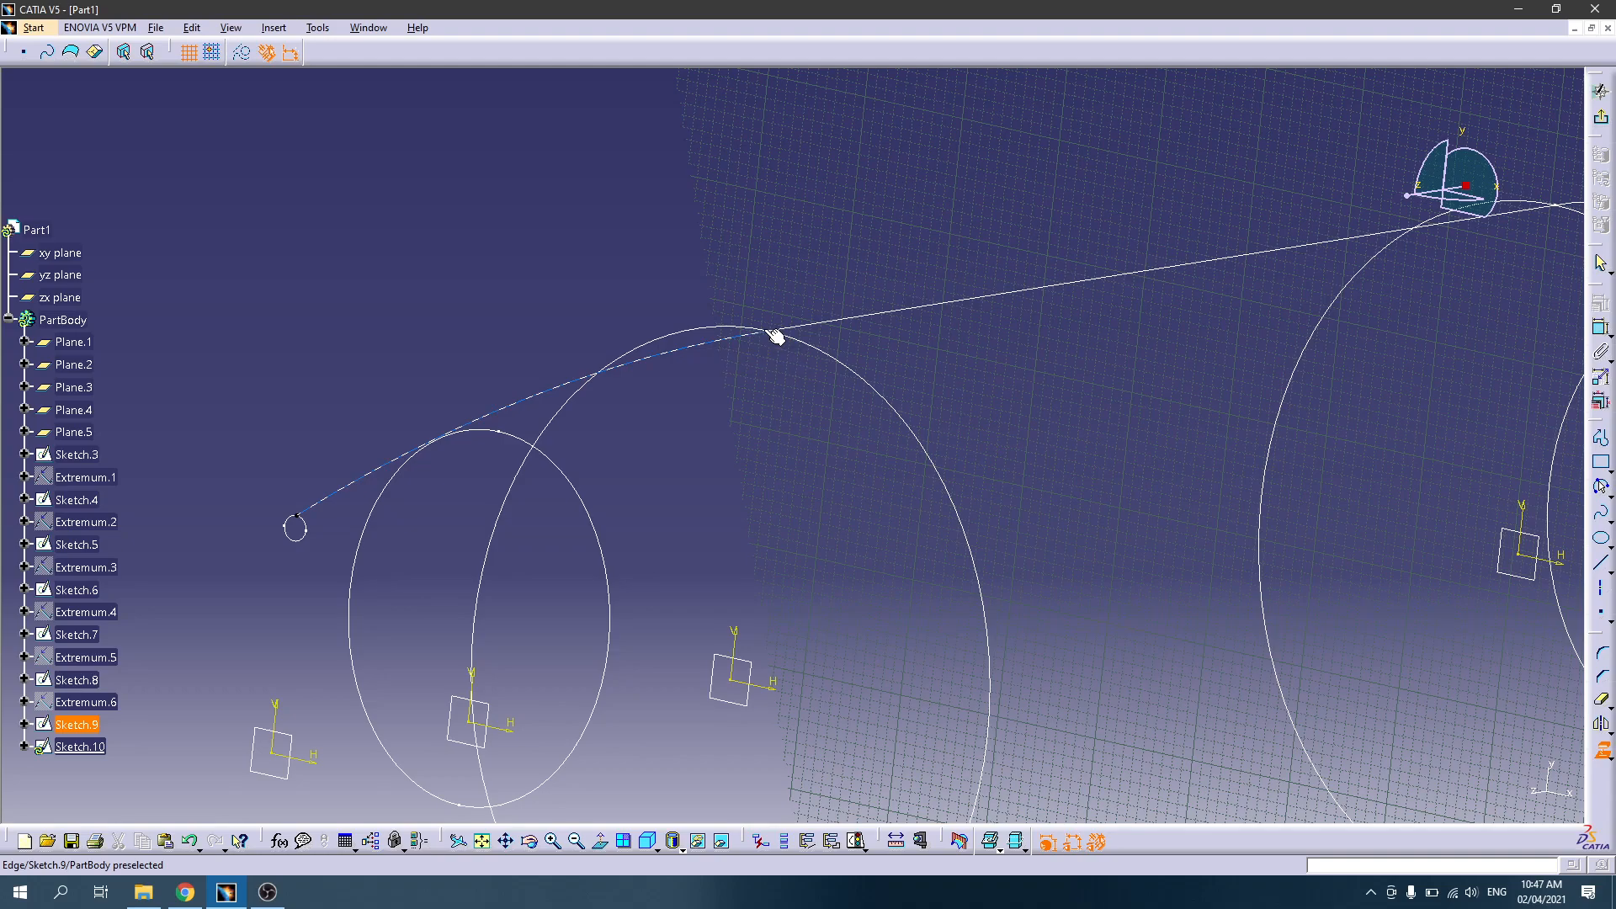
left_click(1609, 758)
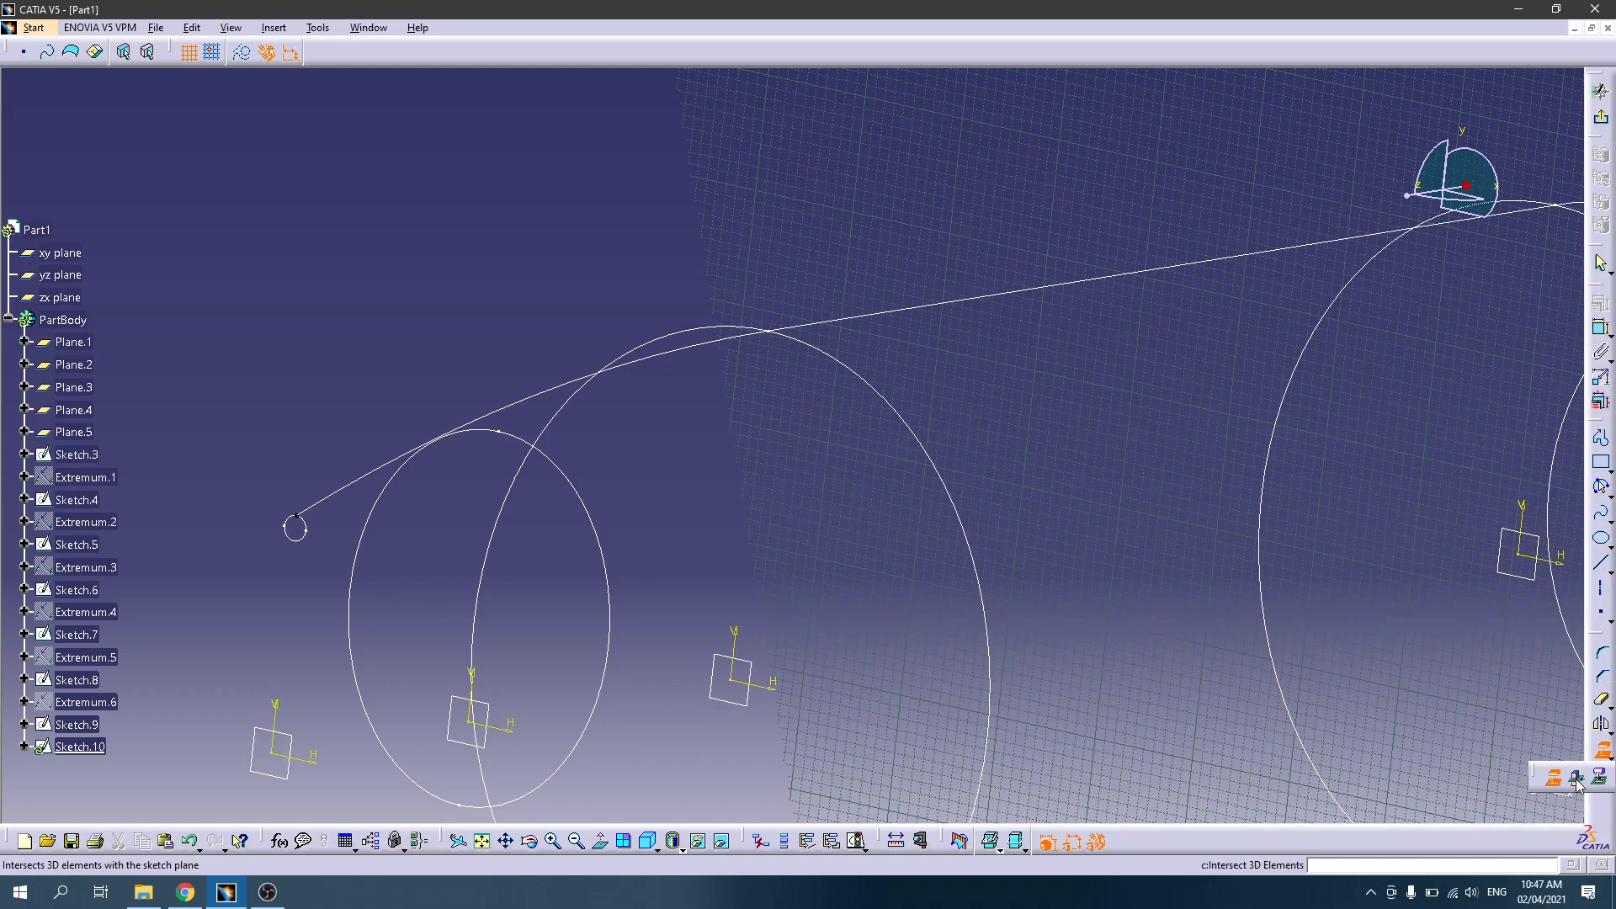
left_click(1577, 782)
left_click(751, 344)
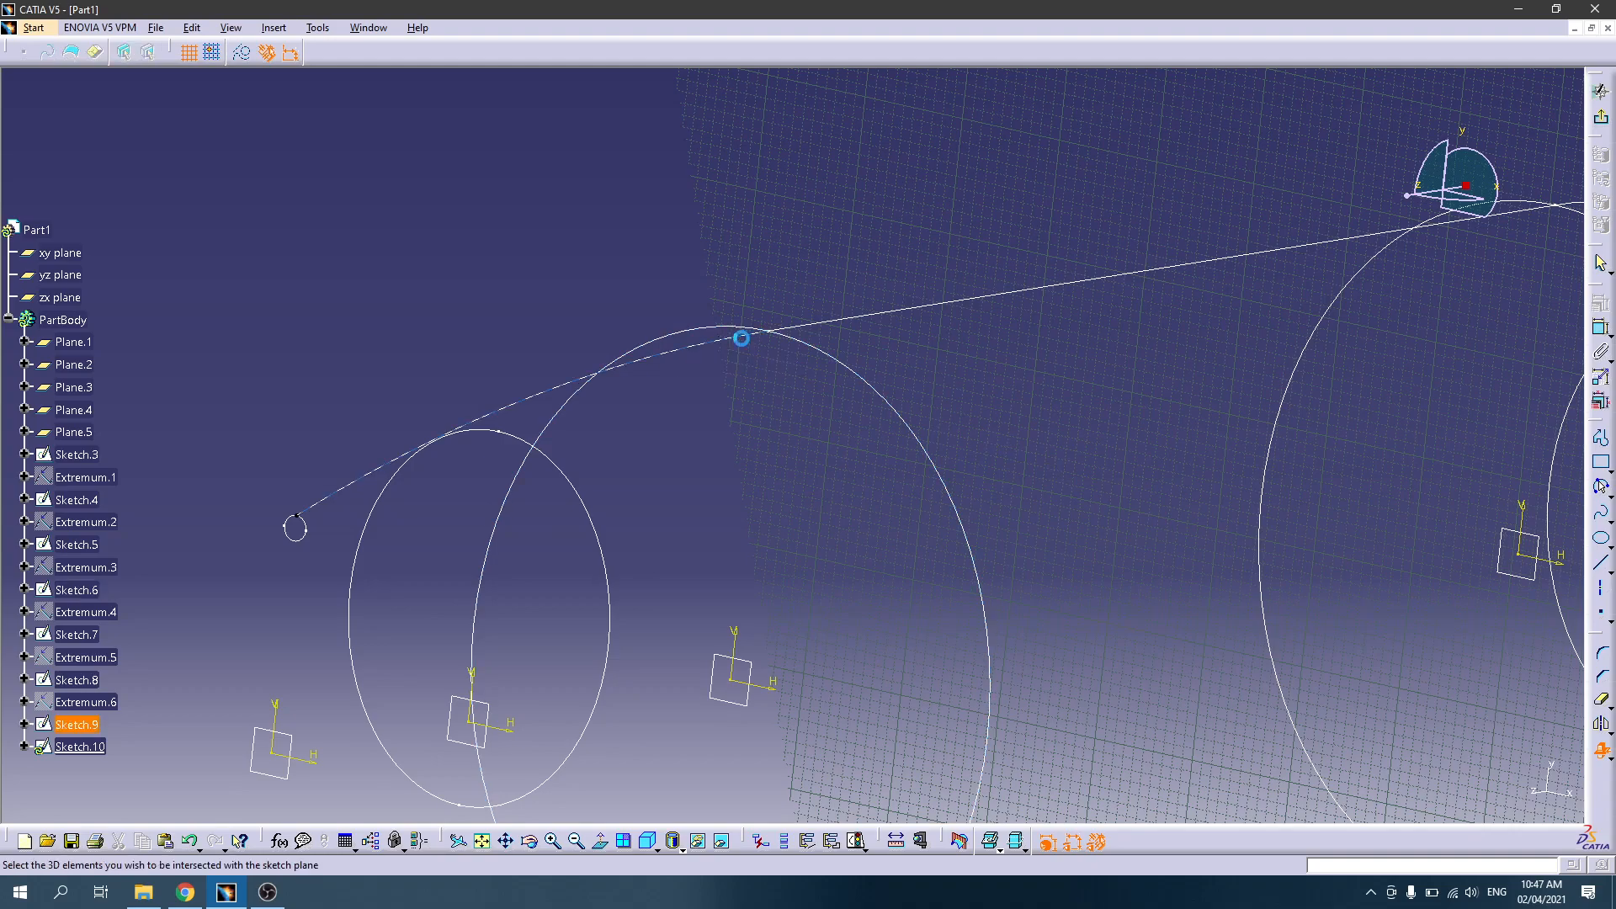
left_click(890, 481)
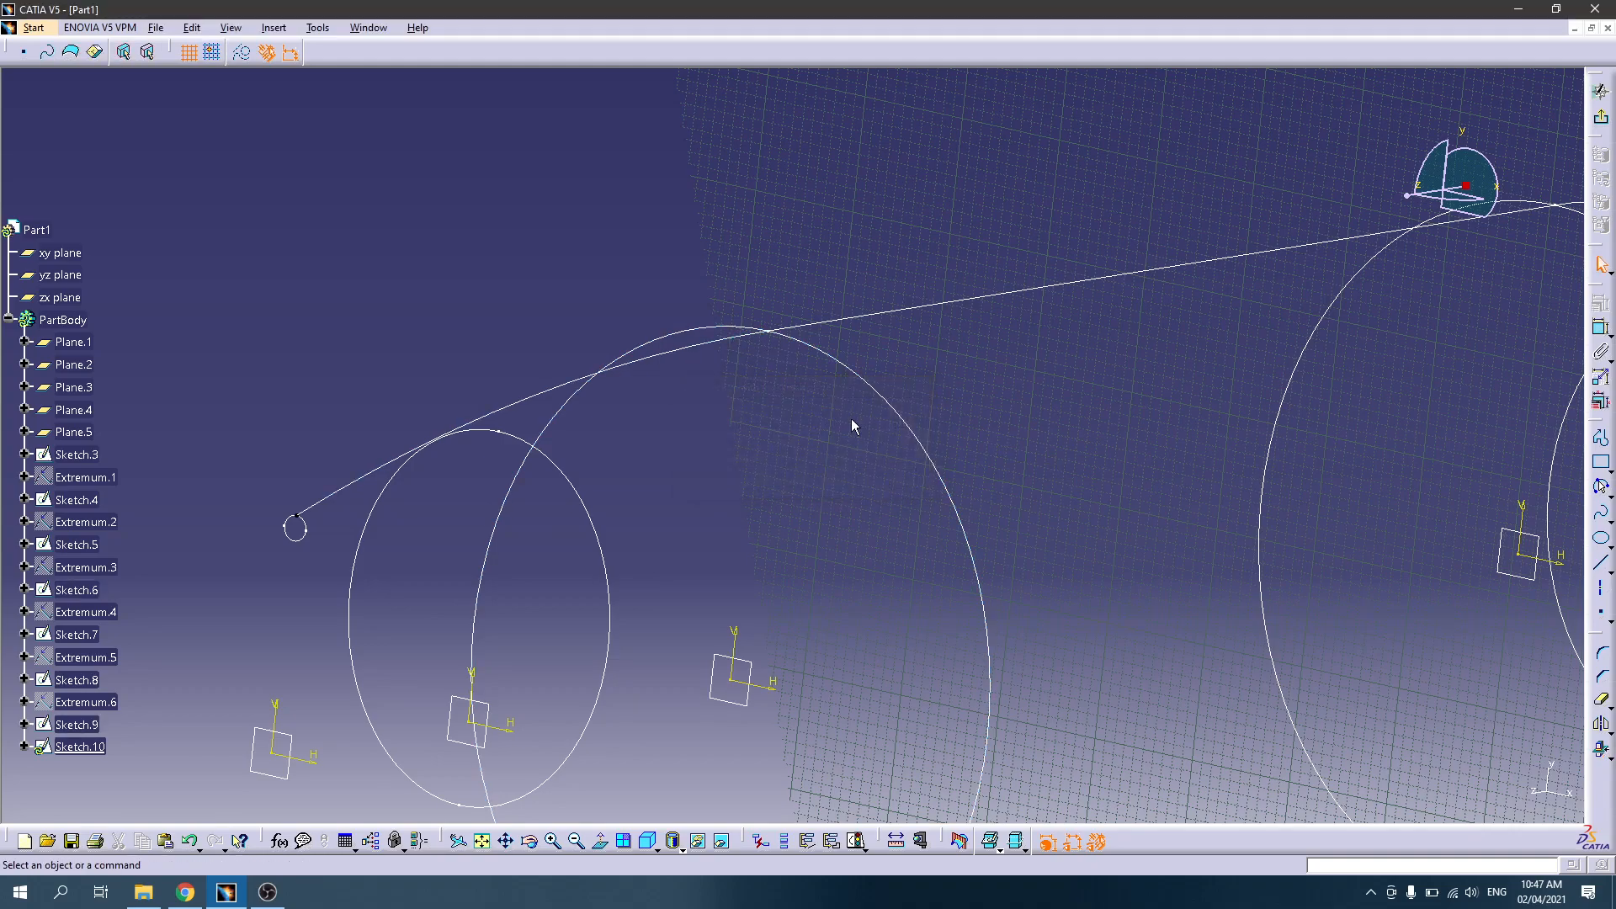
Step: Try to intersect the straight line of guide Sketch.9 with the sketch plane
left_click(1046, 488)
left_click(1601, 748)
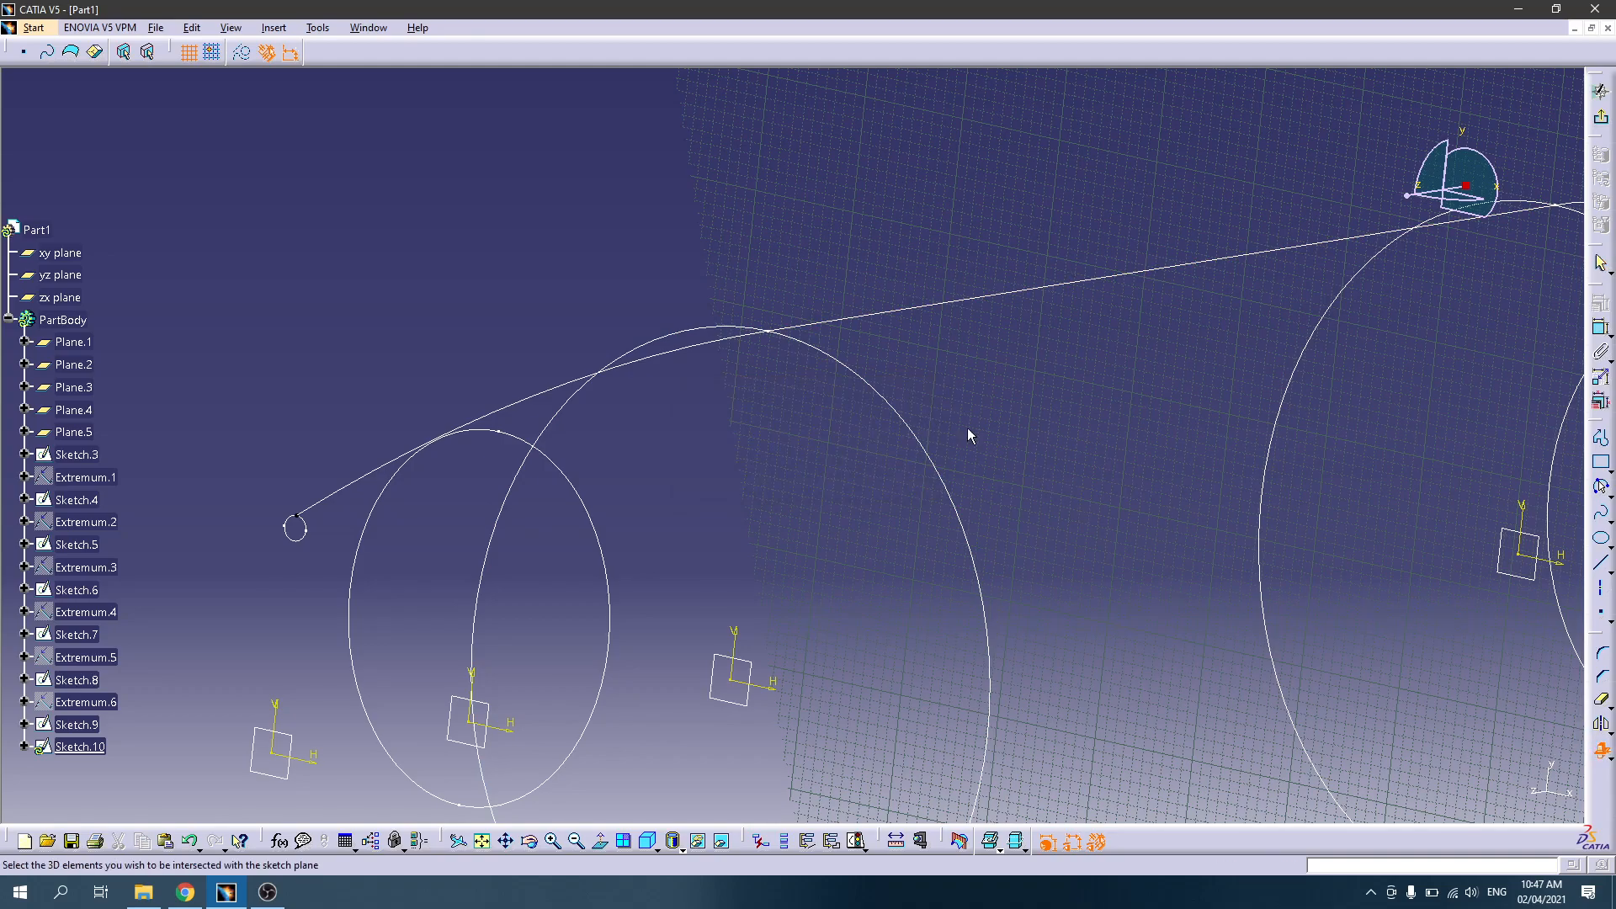
left_click(808, 330)
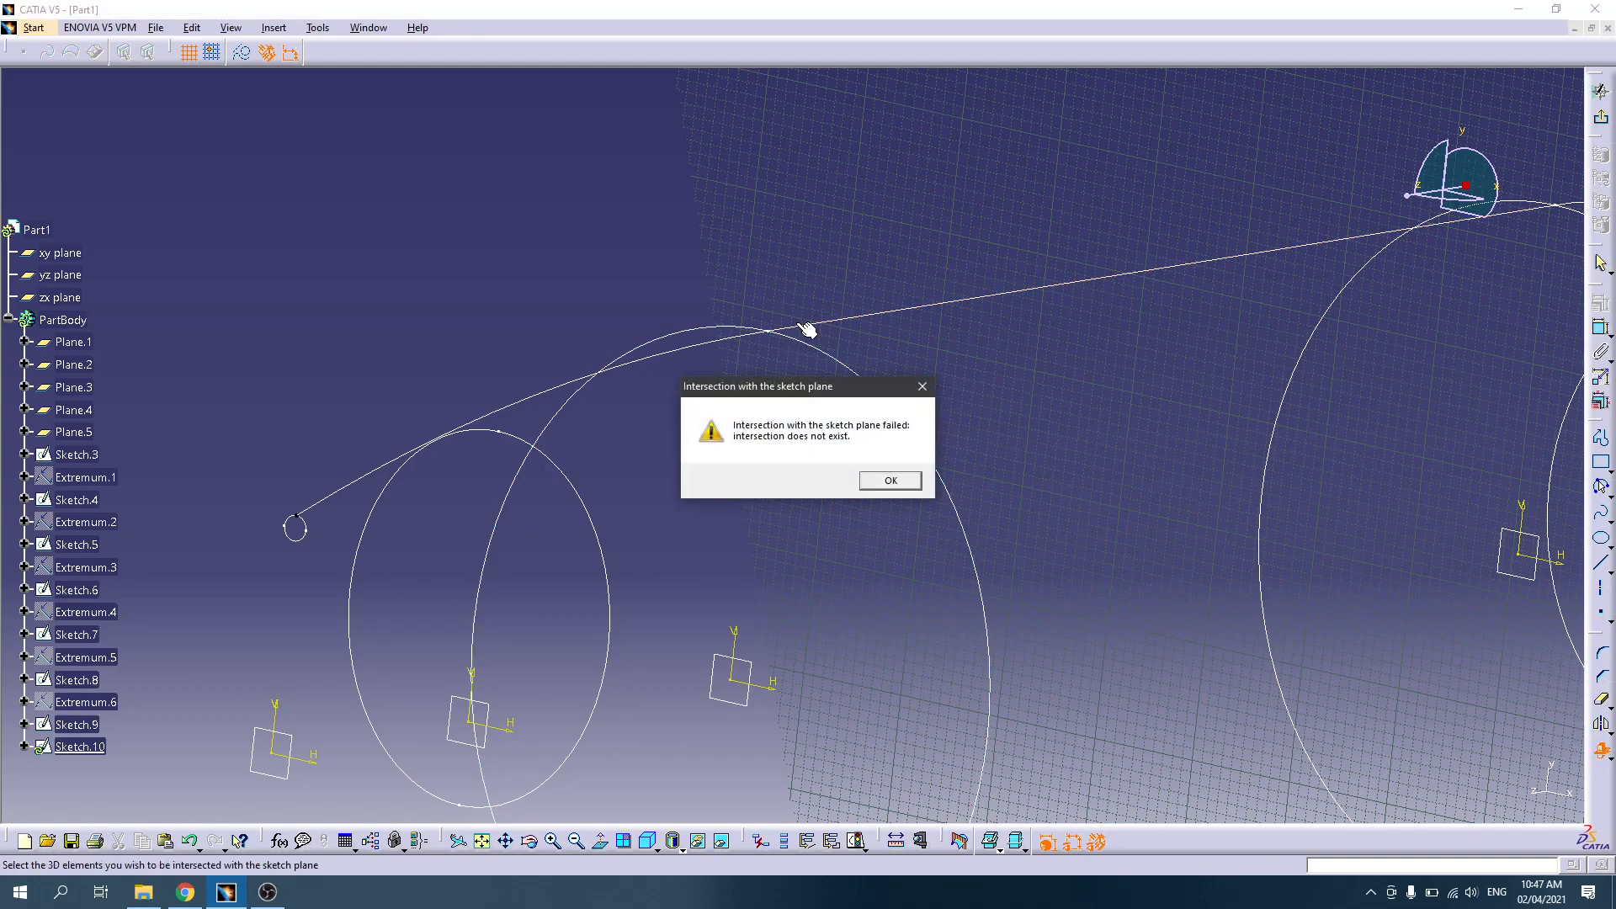
left_click(891, 482)
Step: Intersect the nose arc of guide Sketch.9 with the sketch plane to create a point at the Sketch.4 circle, and exit the sketch
mouse_move(804, 372)
middle_mouse_down()
mouse_move(949, 379)
mouse_move(966, 447)
mouse_move(594, 471)
middle_mouse_up()
middle_click_drag(1150, 405, 1099, 474)
mouse_move(866, 406)
middle_mouse_down()
mouse_move(858, 455)
mouse_move(1221, 537)
middle_mouse_up()
left_click(1602, 749)
left_click(965, 540)
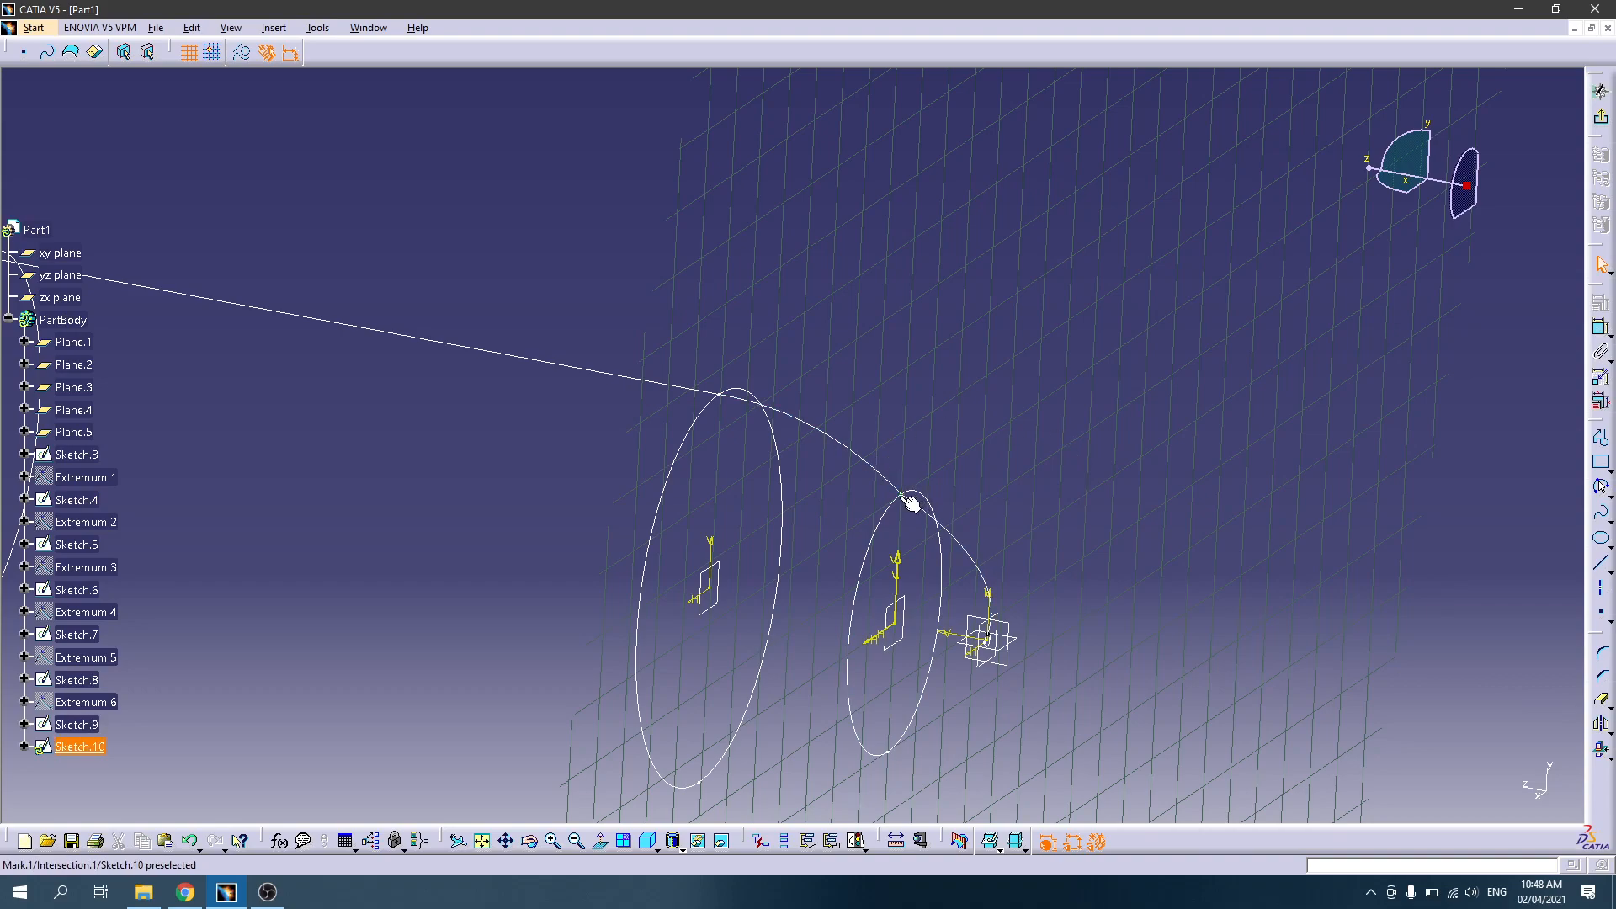
left_click(1601, 121)
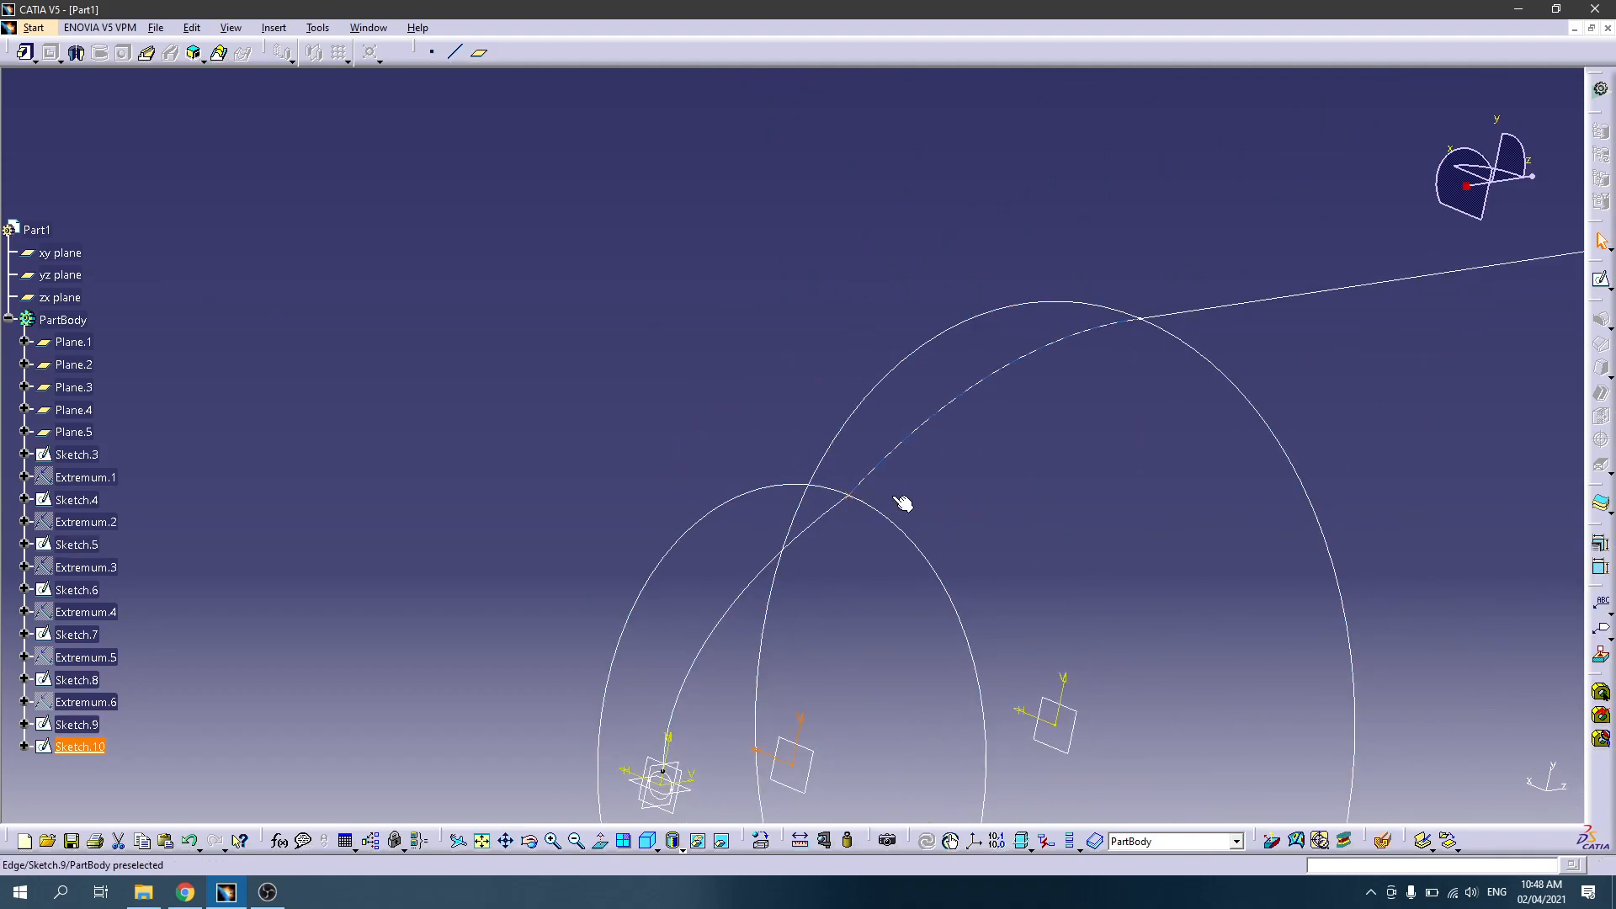
Step: In a new sketch on the Sketch.5 circle's plane, intersect guide Sketch.9 with the sketch plane to create a point, and exit the sketch
left_click(1140, 389)
left_click(1072, 733)
left_click(1601, 287)
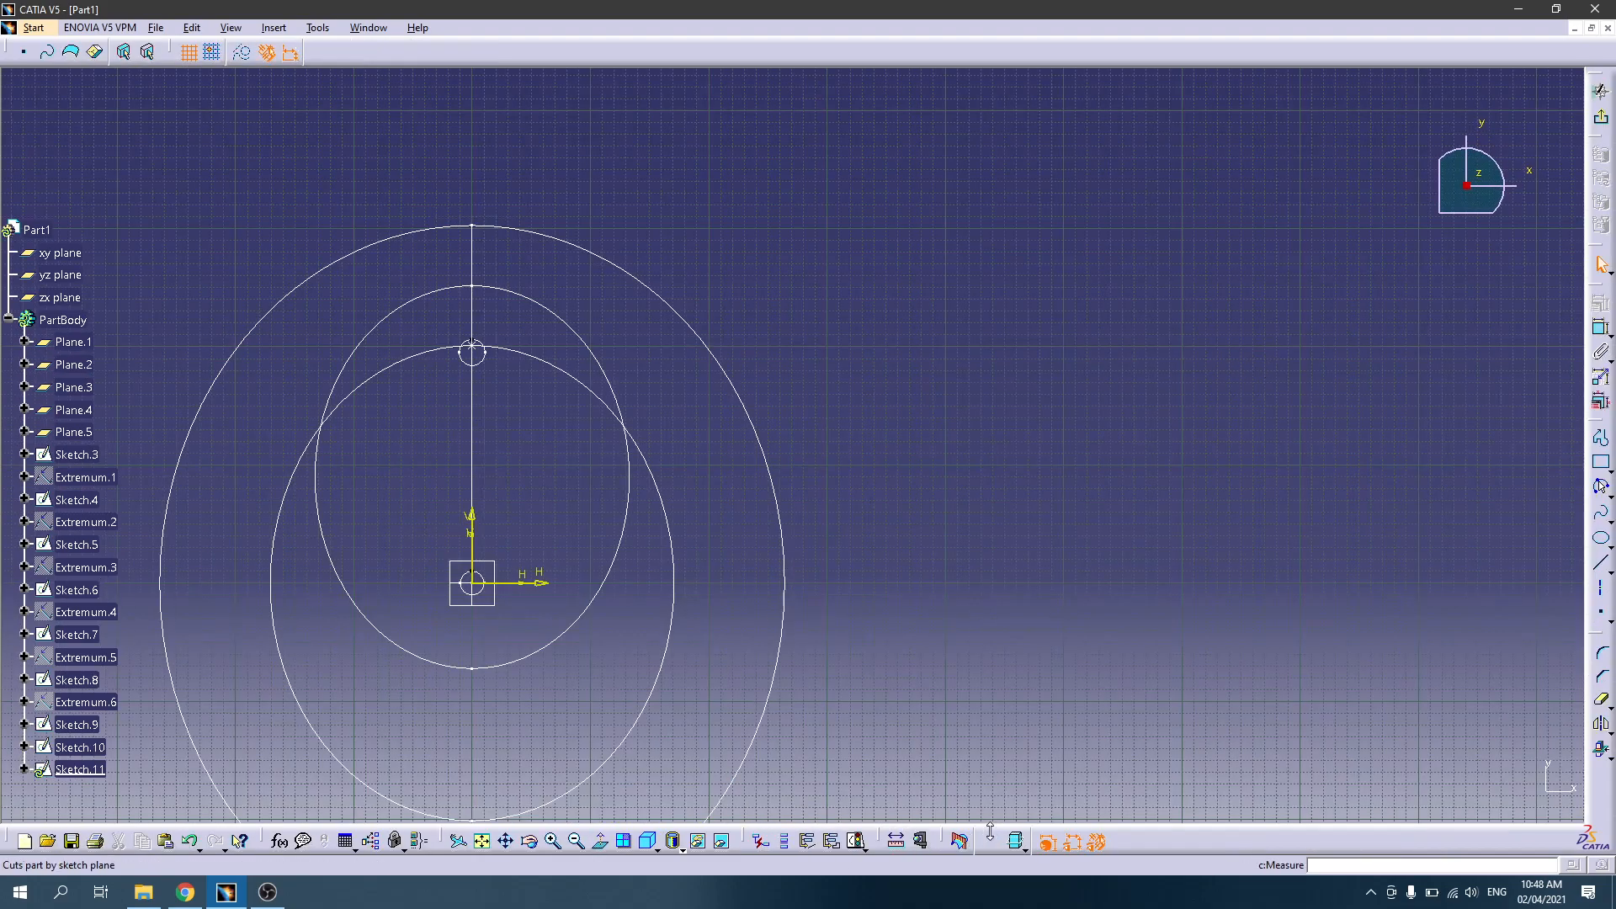
left_click(1601, 748)
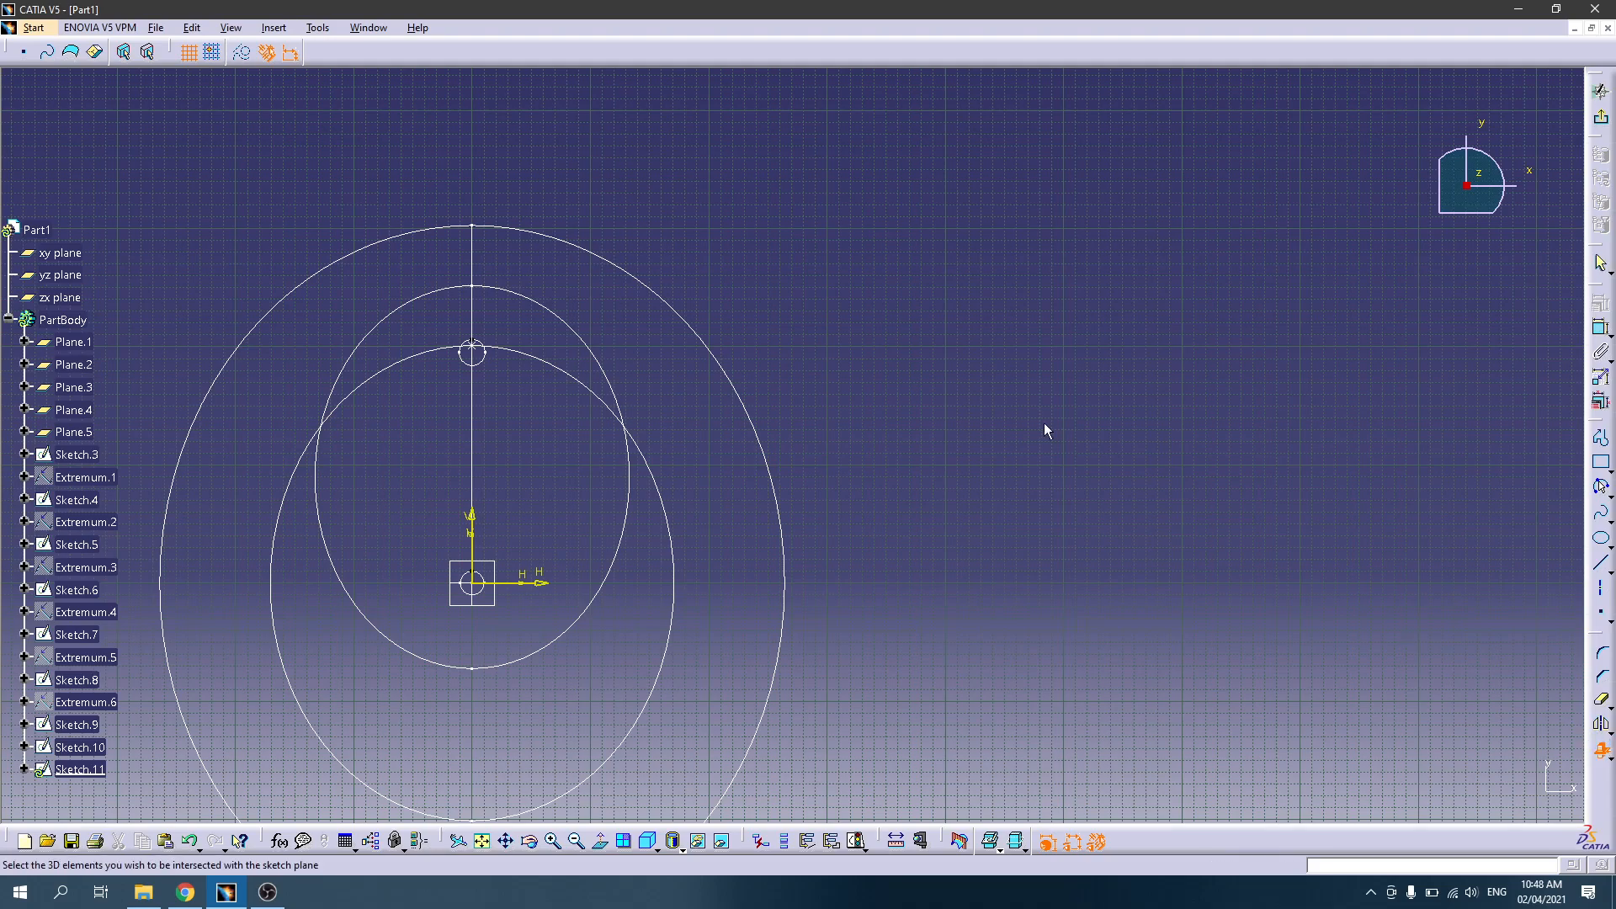
mouse_move(808, 447)
middle_mouse_down()
mouse_move(811, 411)
mouse_move(469, 447)
middle_mouse_up()
left_click(859, 249)
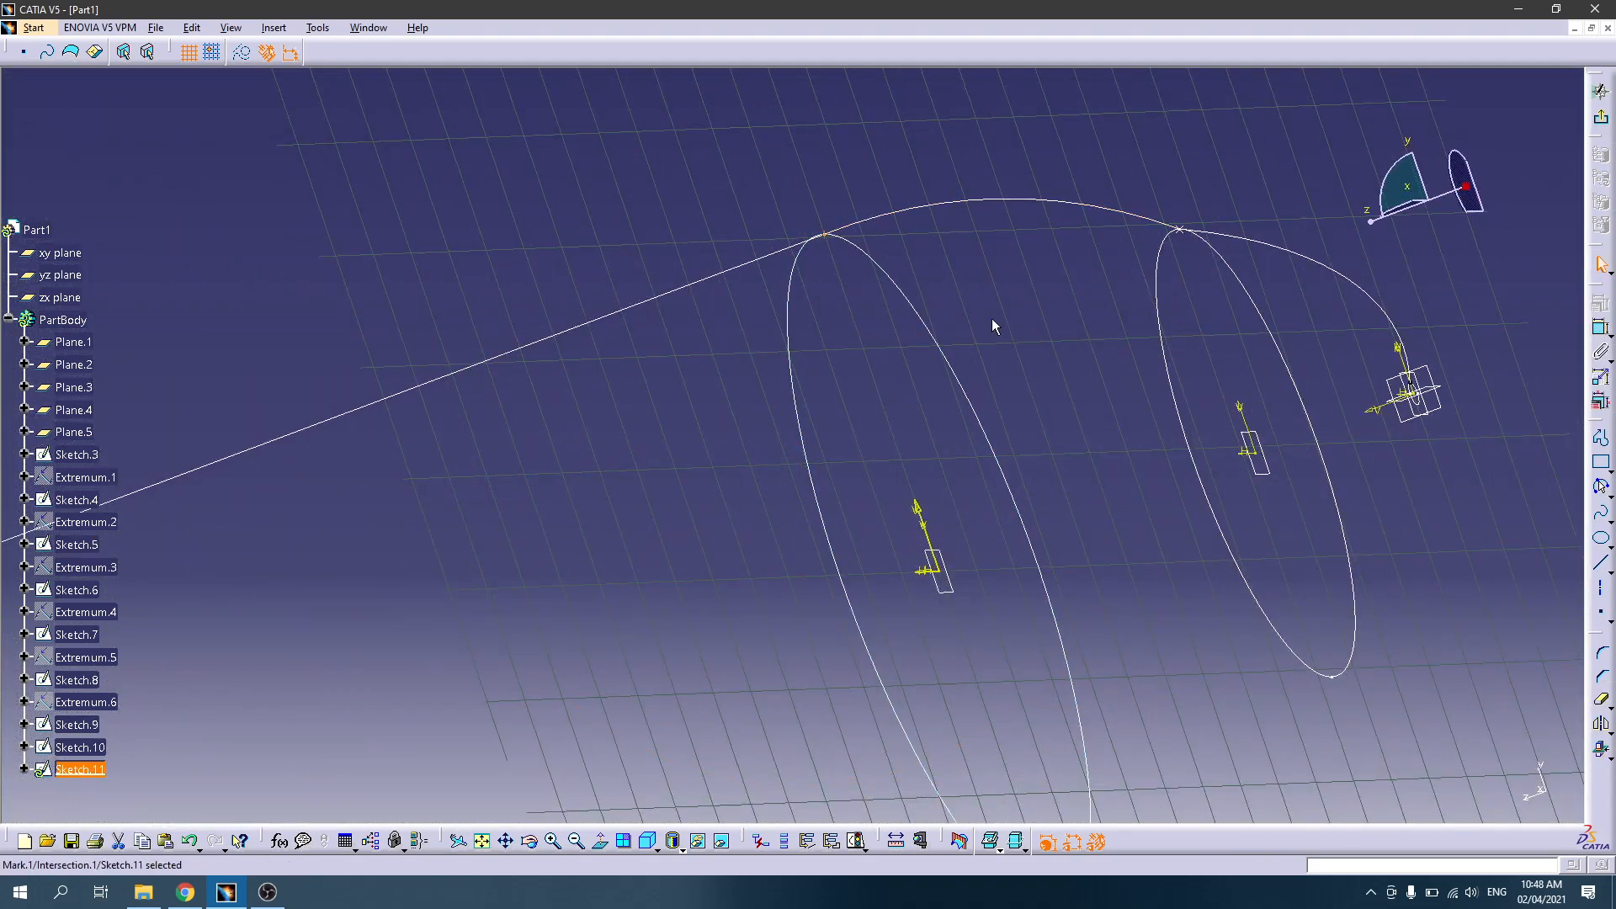
left_click(1602, 118)
left_click(1209, 249)
Step: In a new sketch on the Sketch.6 circle's plane, intersect the straight line of guide Sketch.9 with the plane as a point, and exit
middle_click_drag(1147, 260, 775, 423)
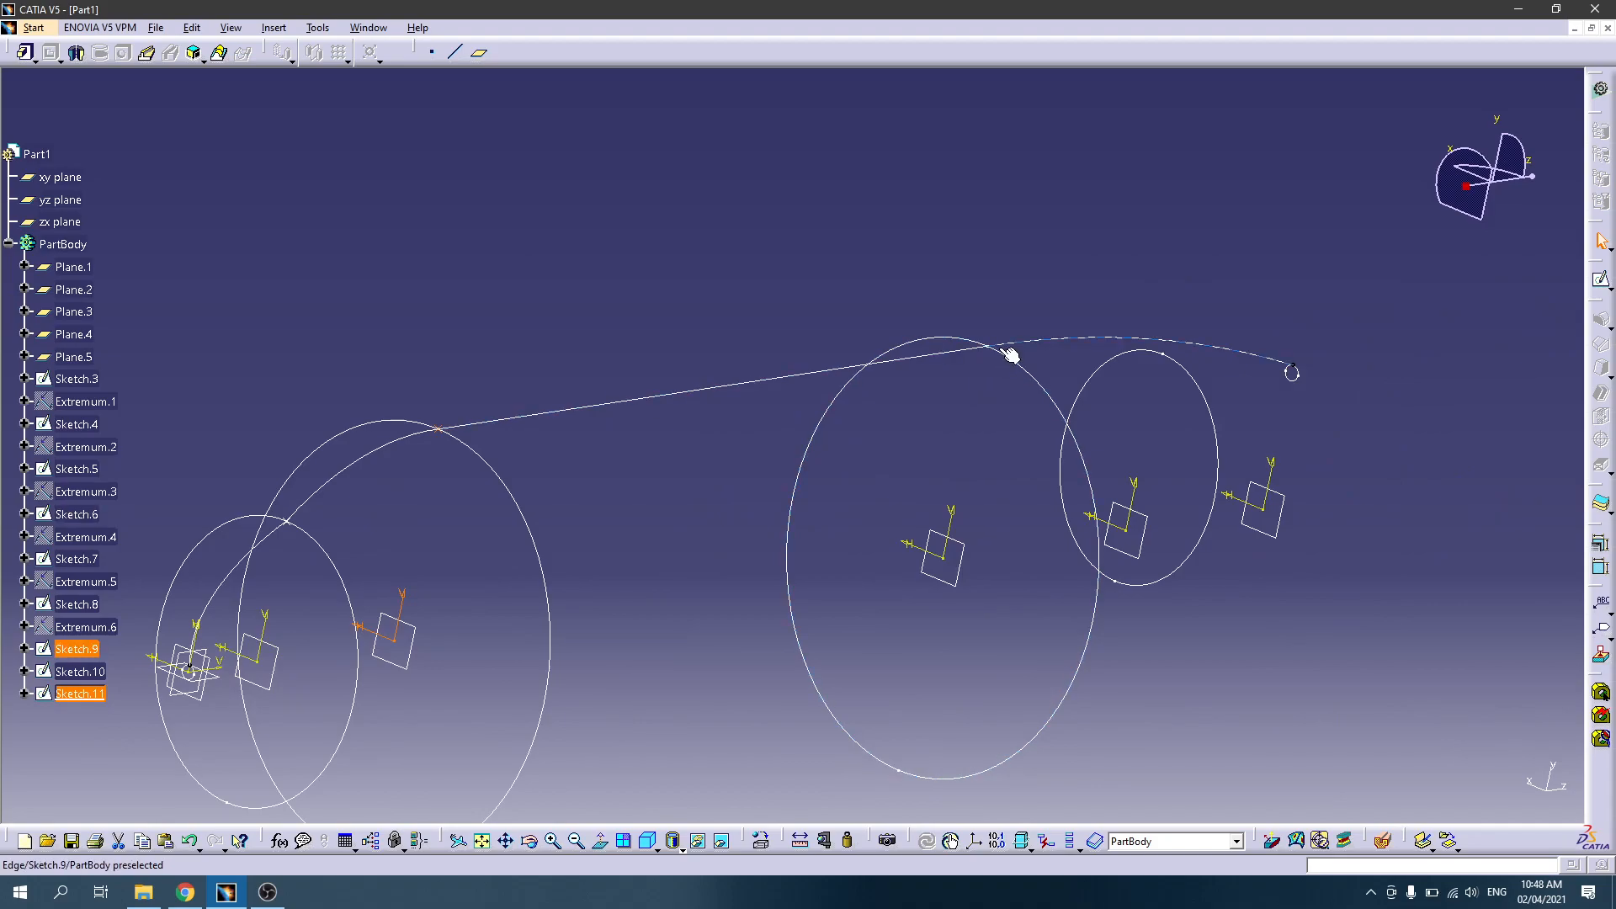
left_click(990, 400)
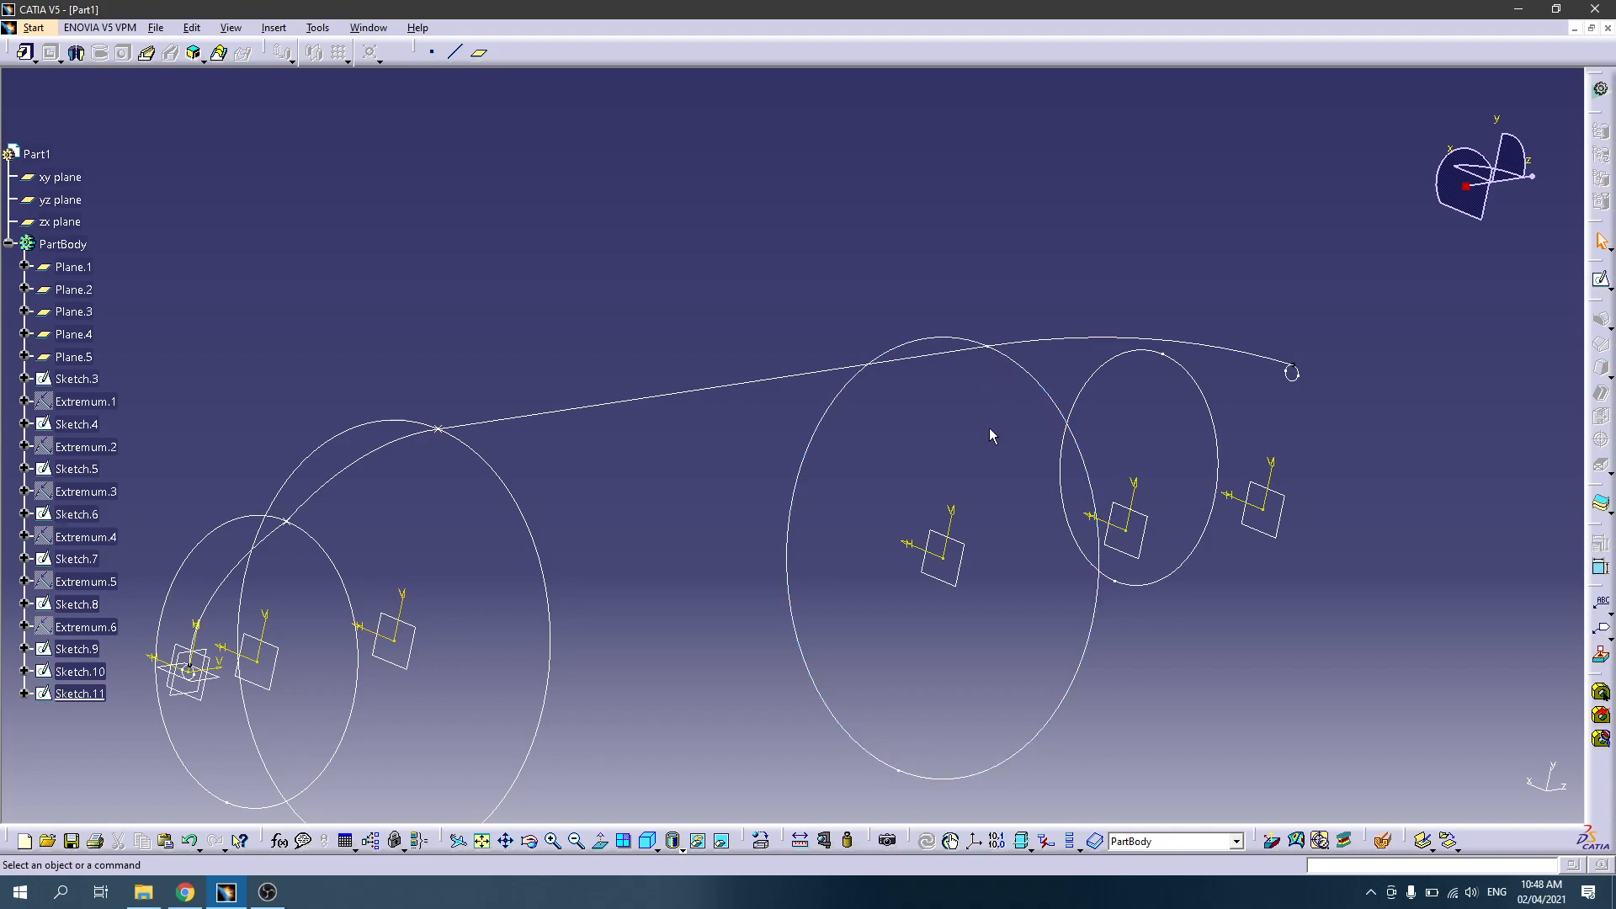
left_click(1602, 280)
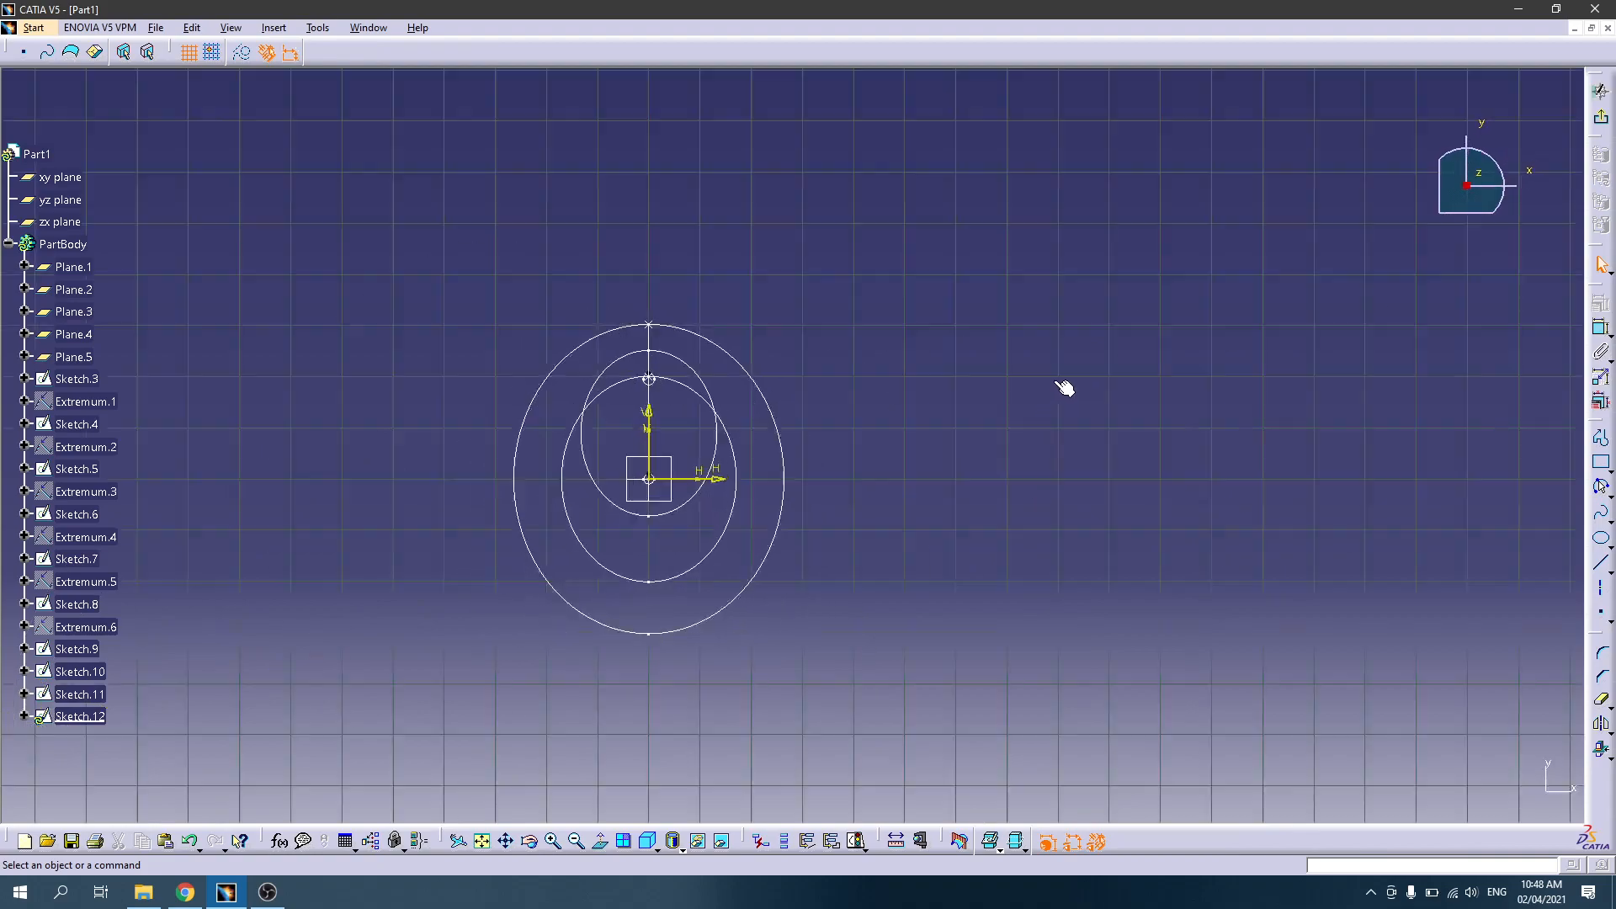
middle_click_drag(846, 319, 727, 433)
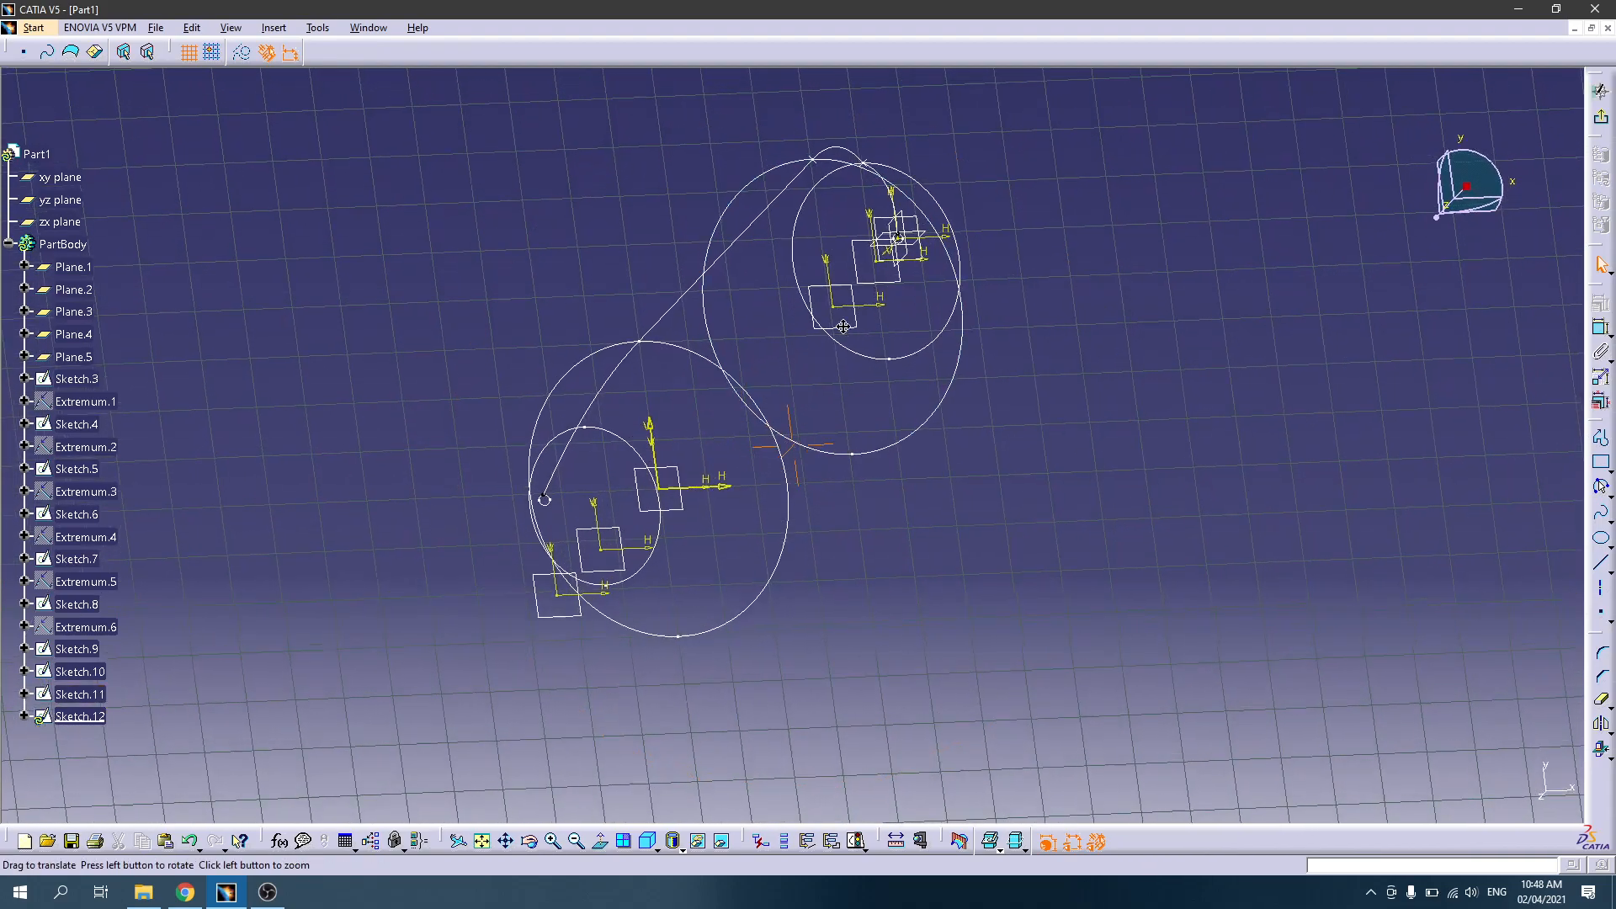
middle_click_drag(718, 298, 617, 472)
scroll(617, 472, "up", 1)
left_click(543, 502)
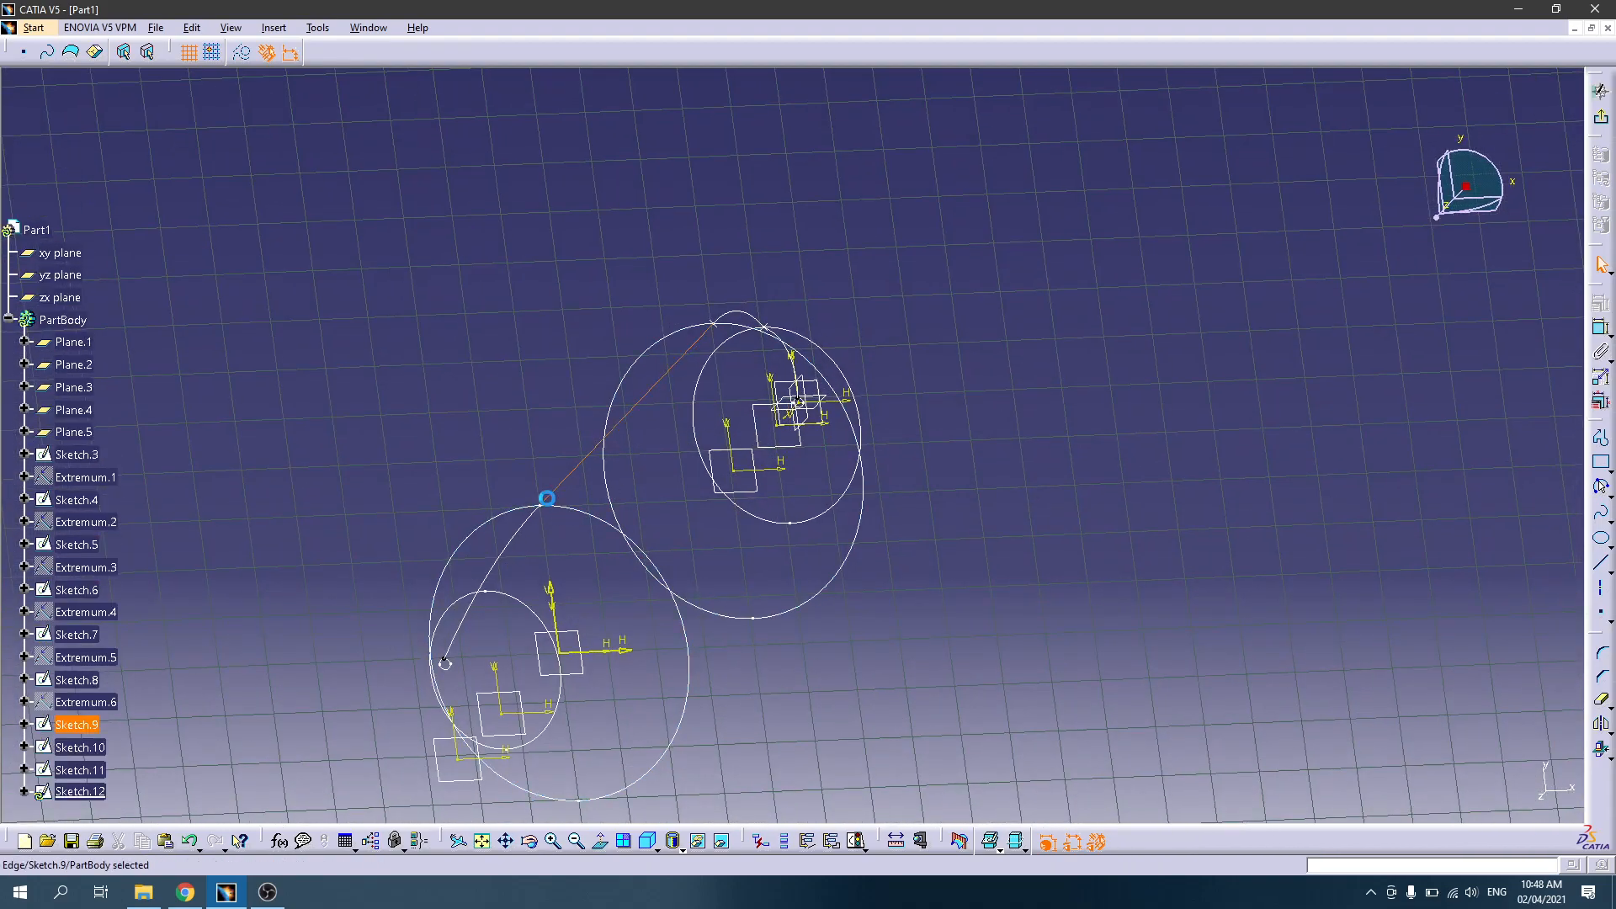
left_click(1604, 700)
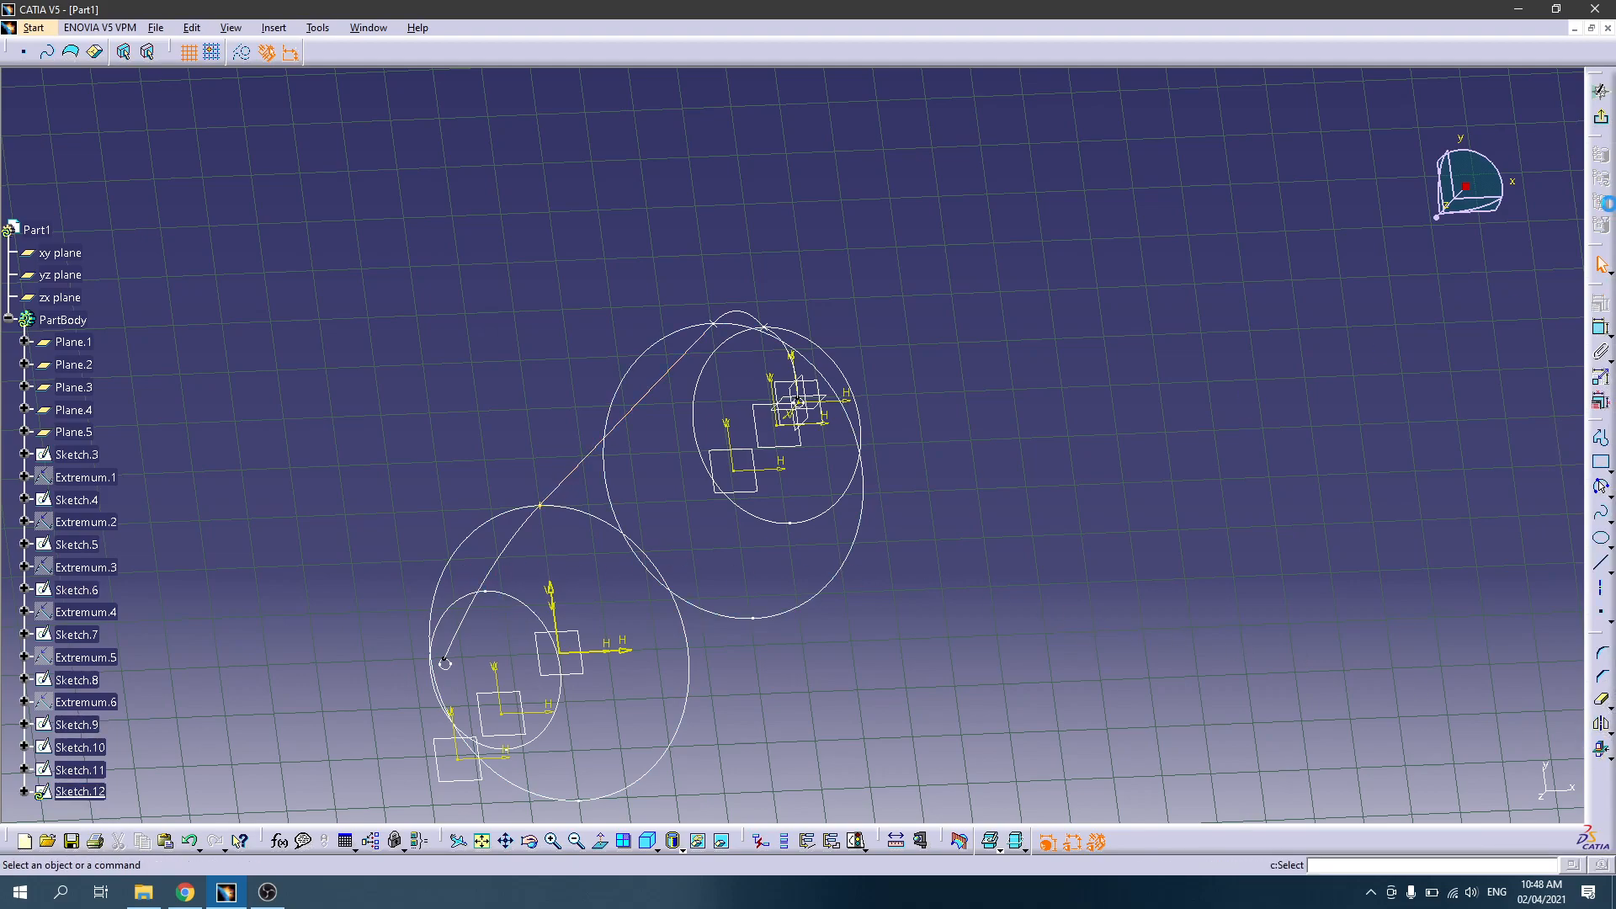
left_click(1601, 117)
middle_click_drag(569, 600, 859, 494)
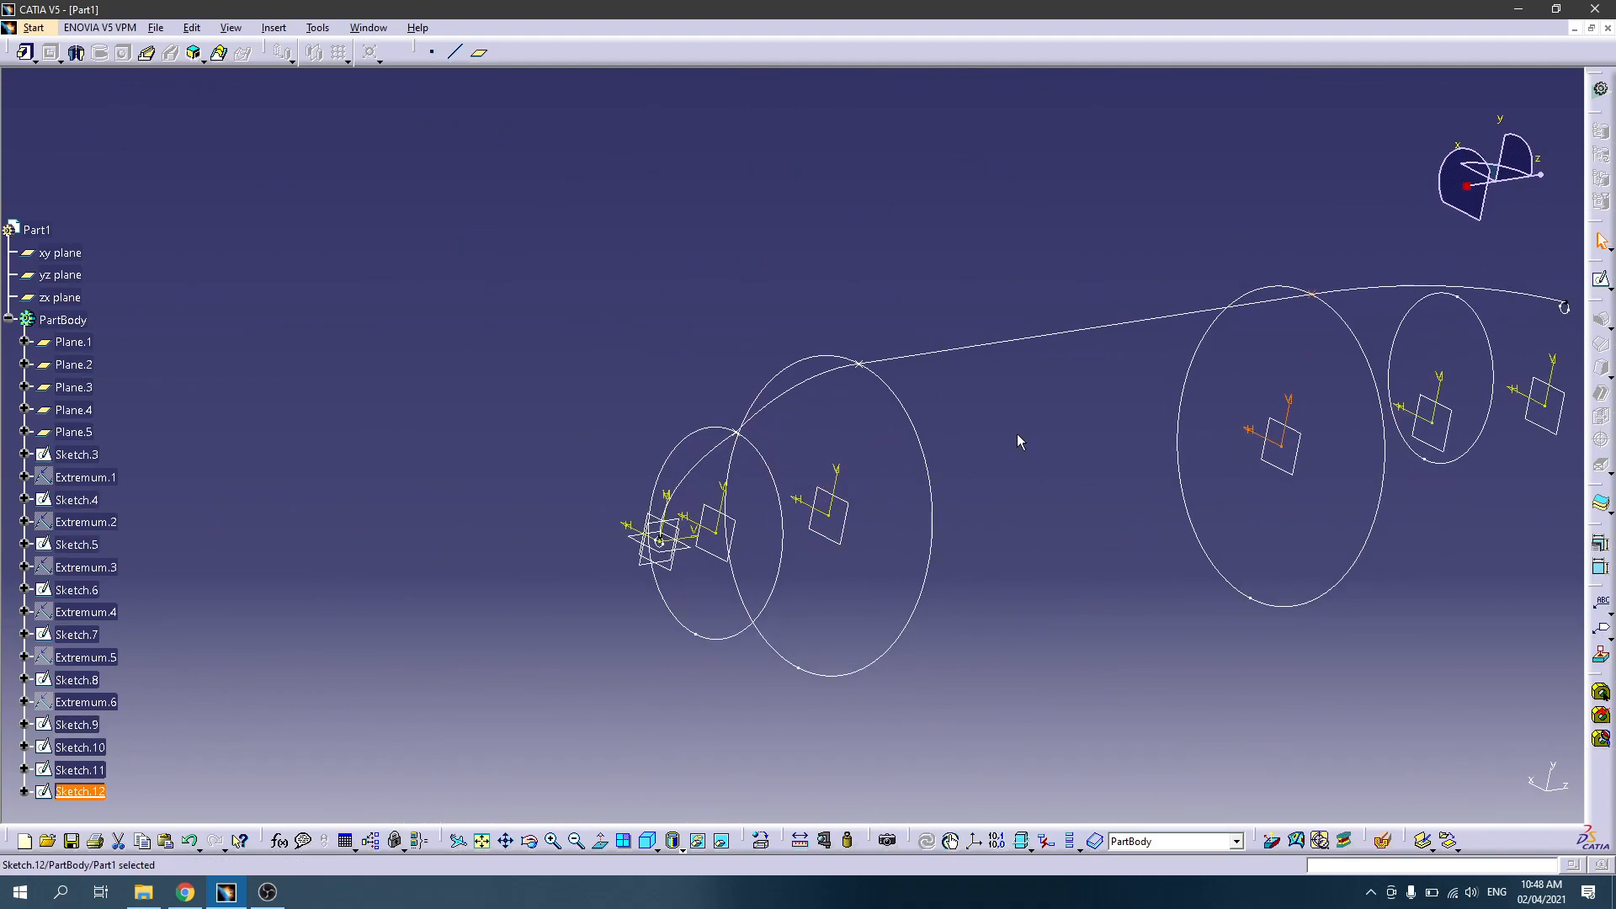
middle_click_drag(1186, 415, 686, 415)
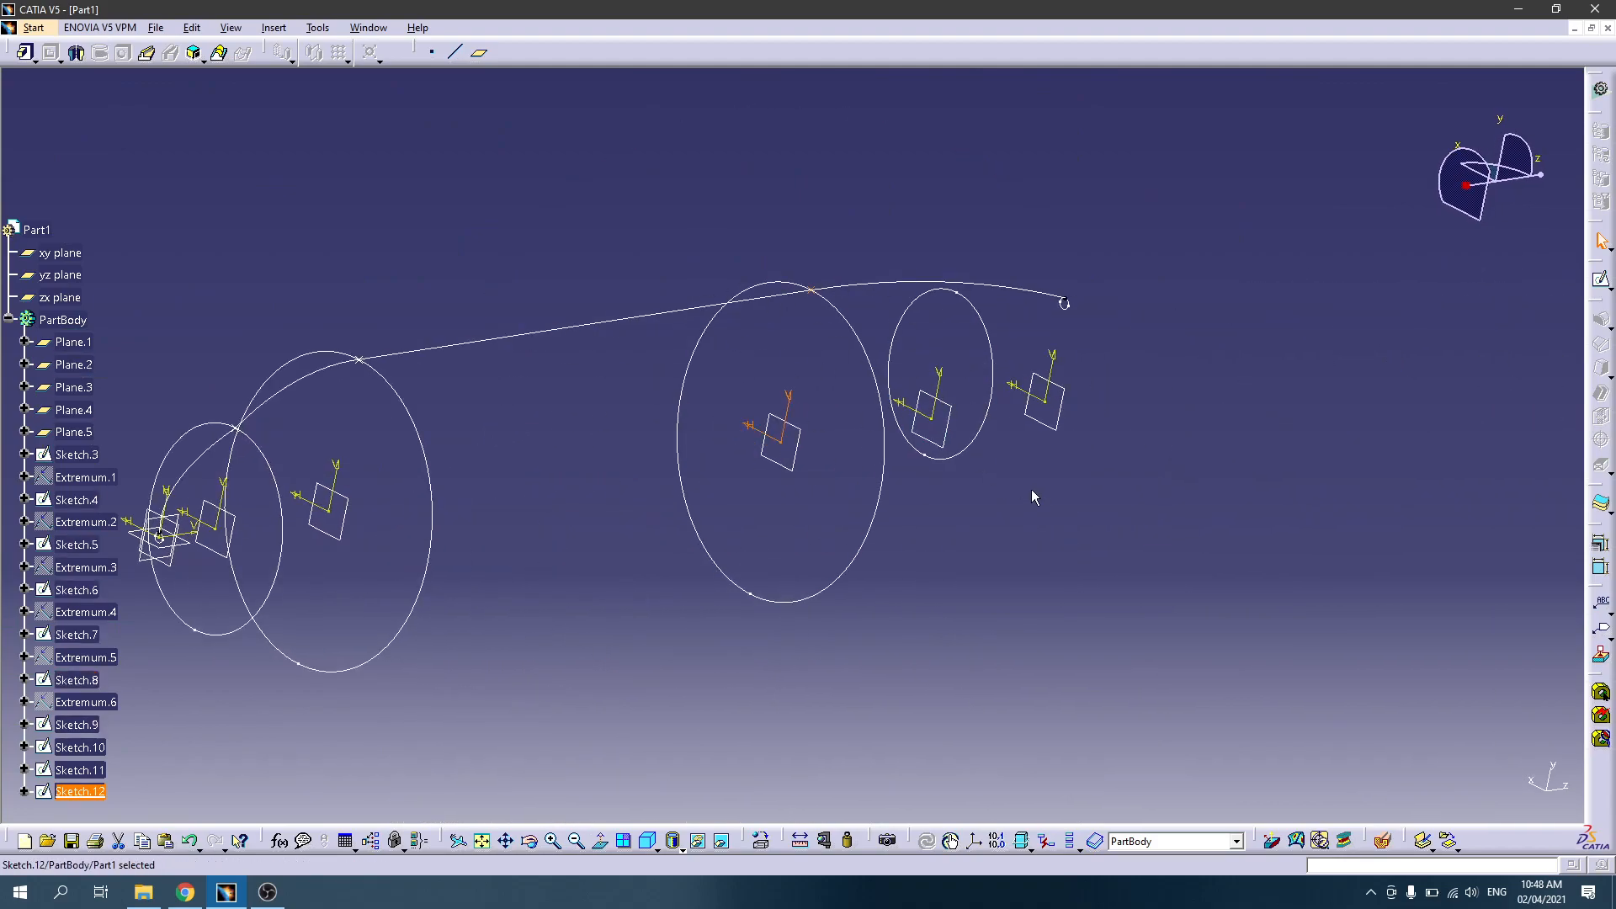
left_click(1050, 450)
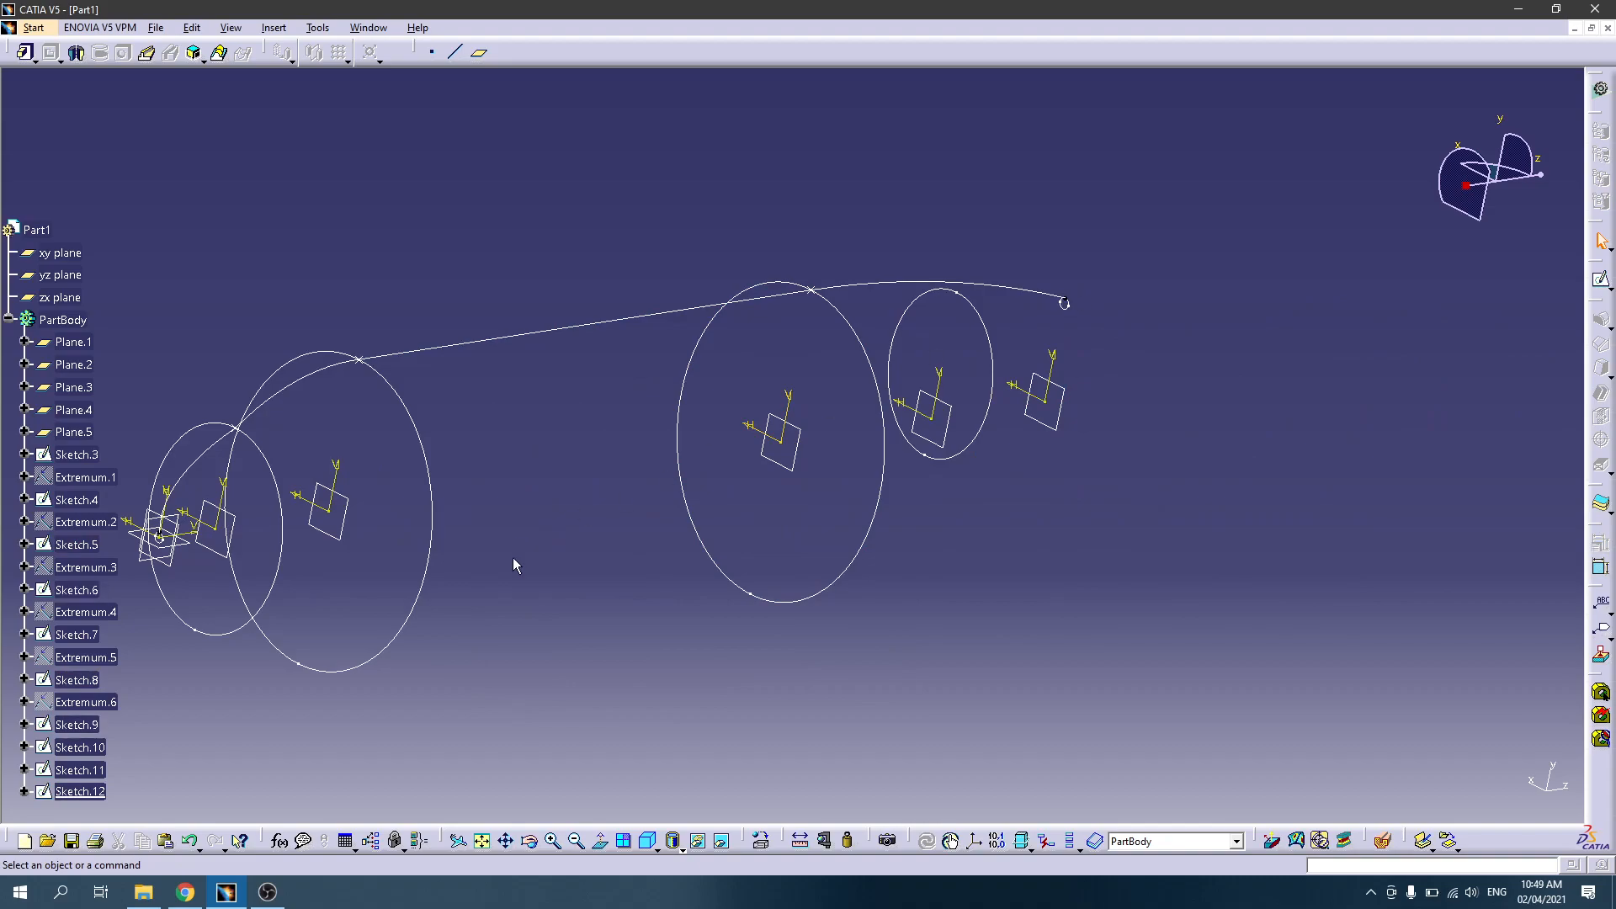
middle_click_drag(514, 559, 905, 506)
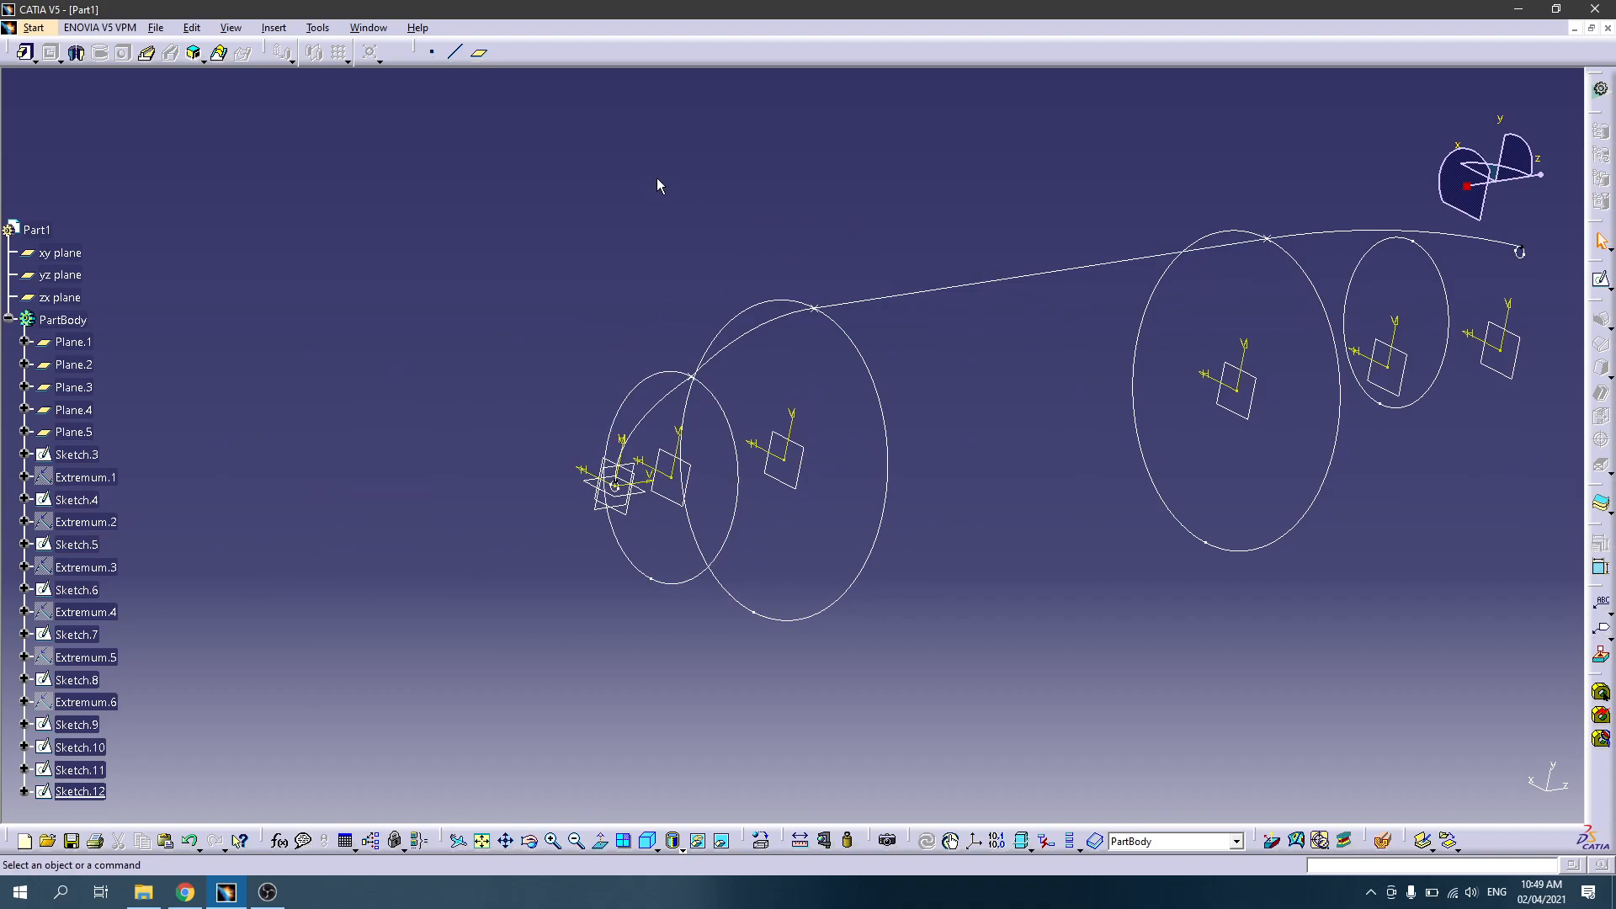
left_click(218, 52)
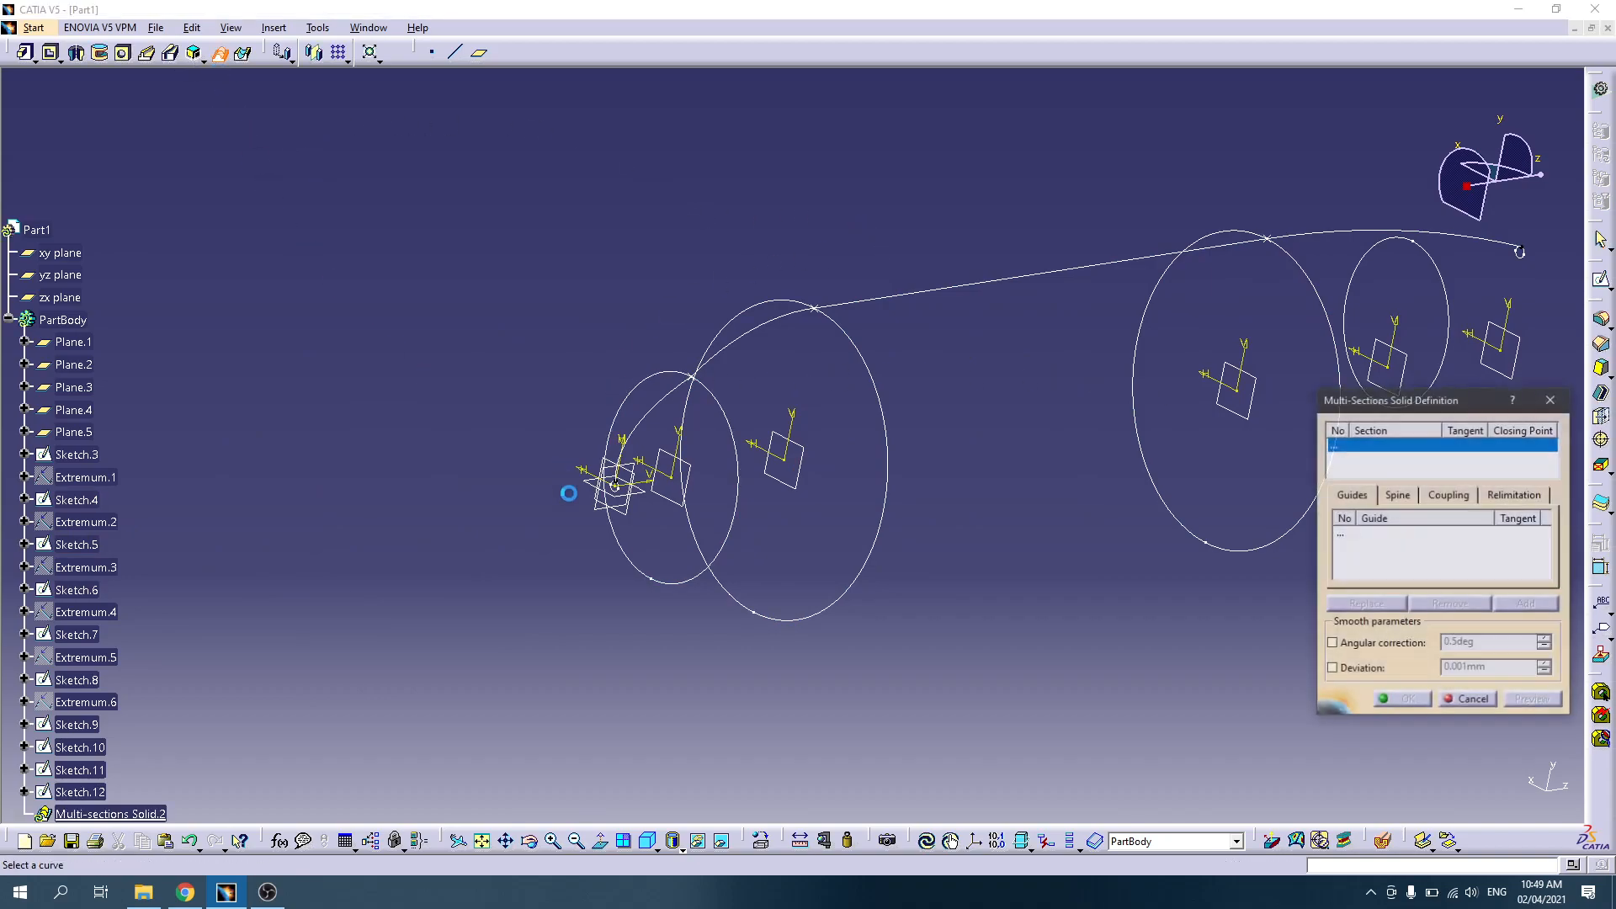
middle_click_drag(645, 608, 571, 498, "ctrl")
left_click(615, 487)
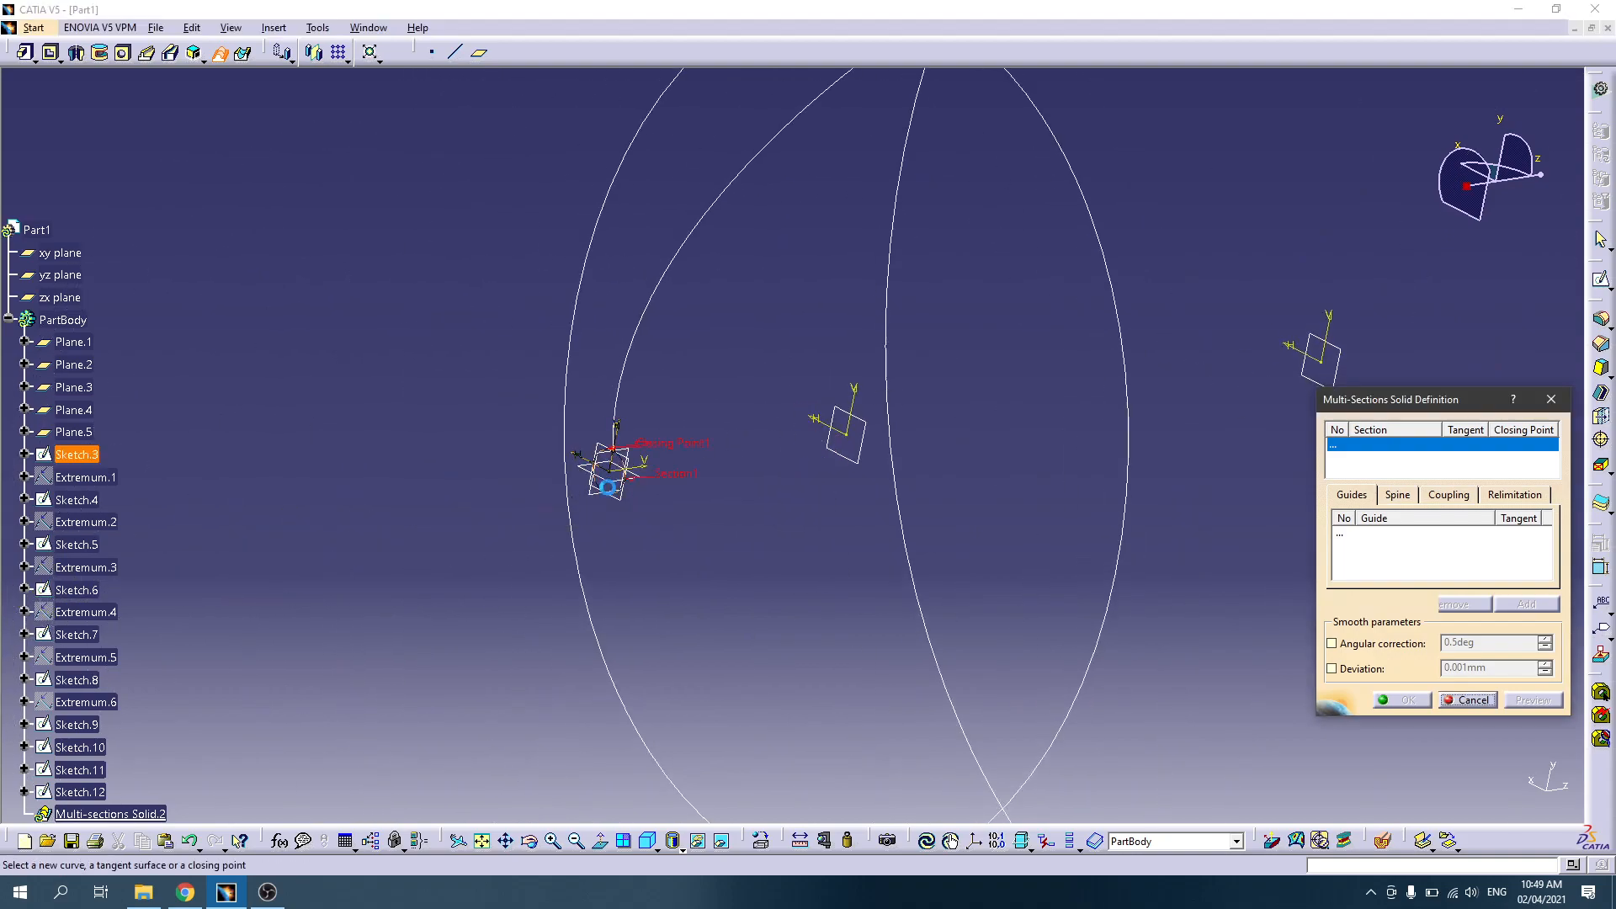
left_click(1122, 305)
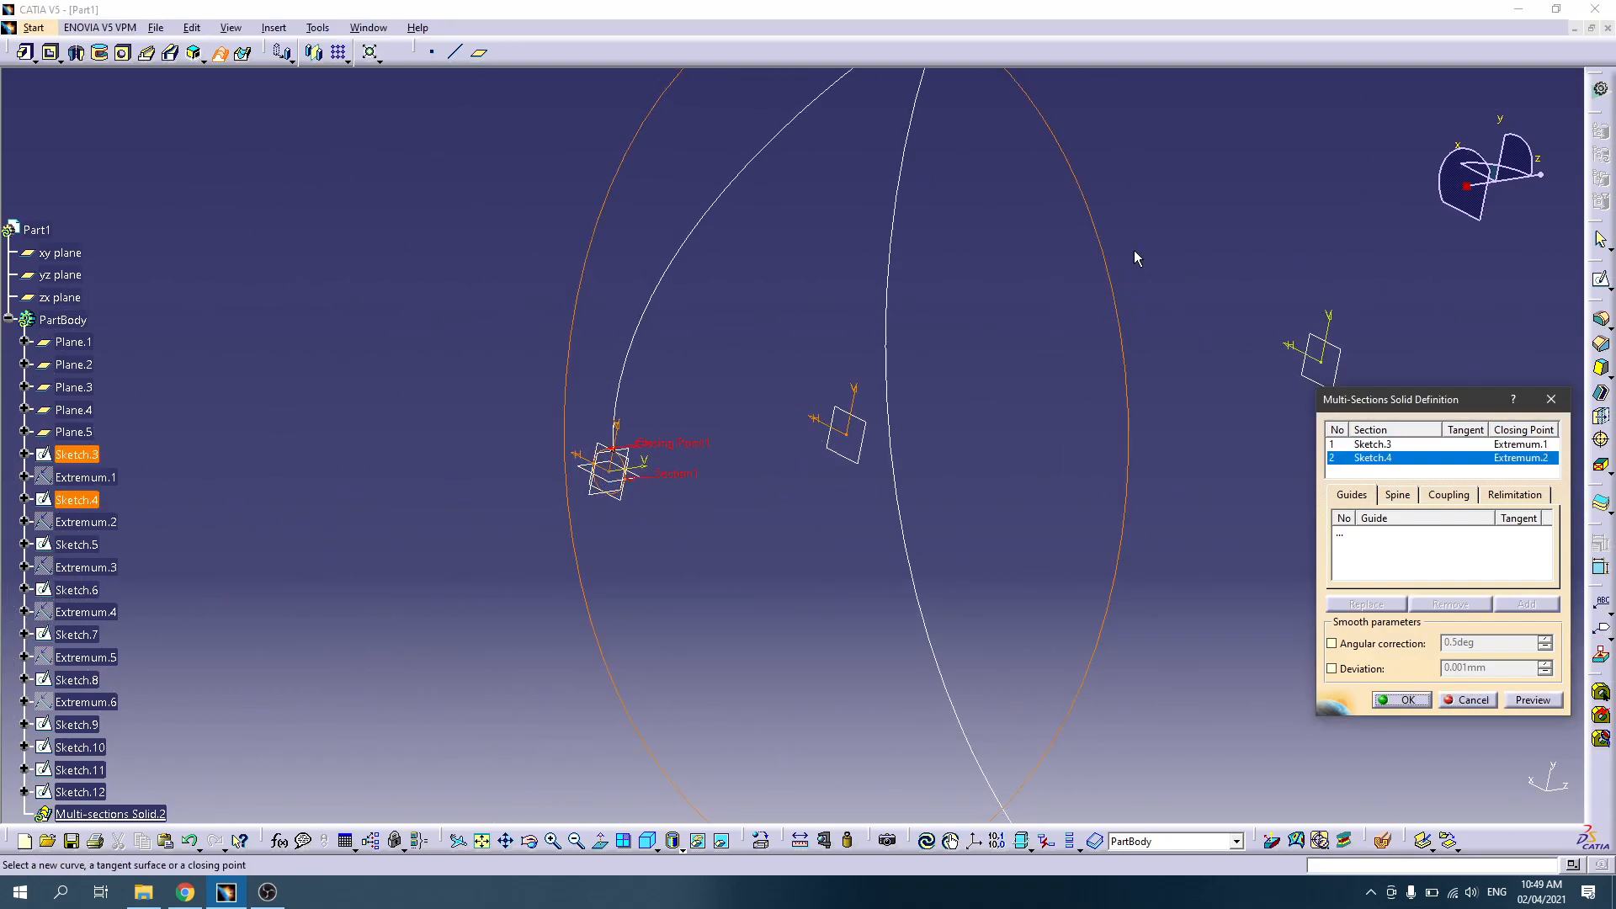
left_click(1552, 399)
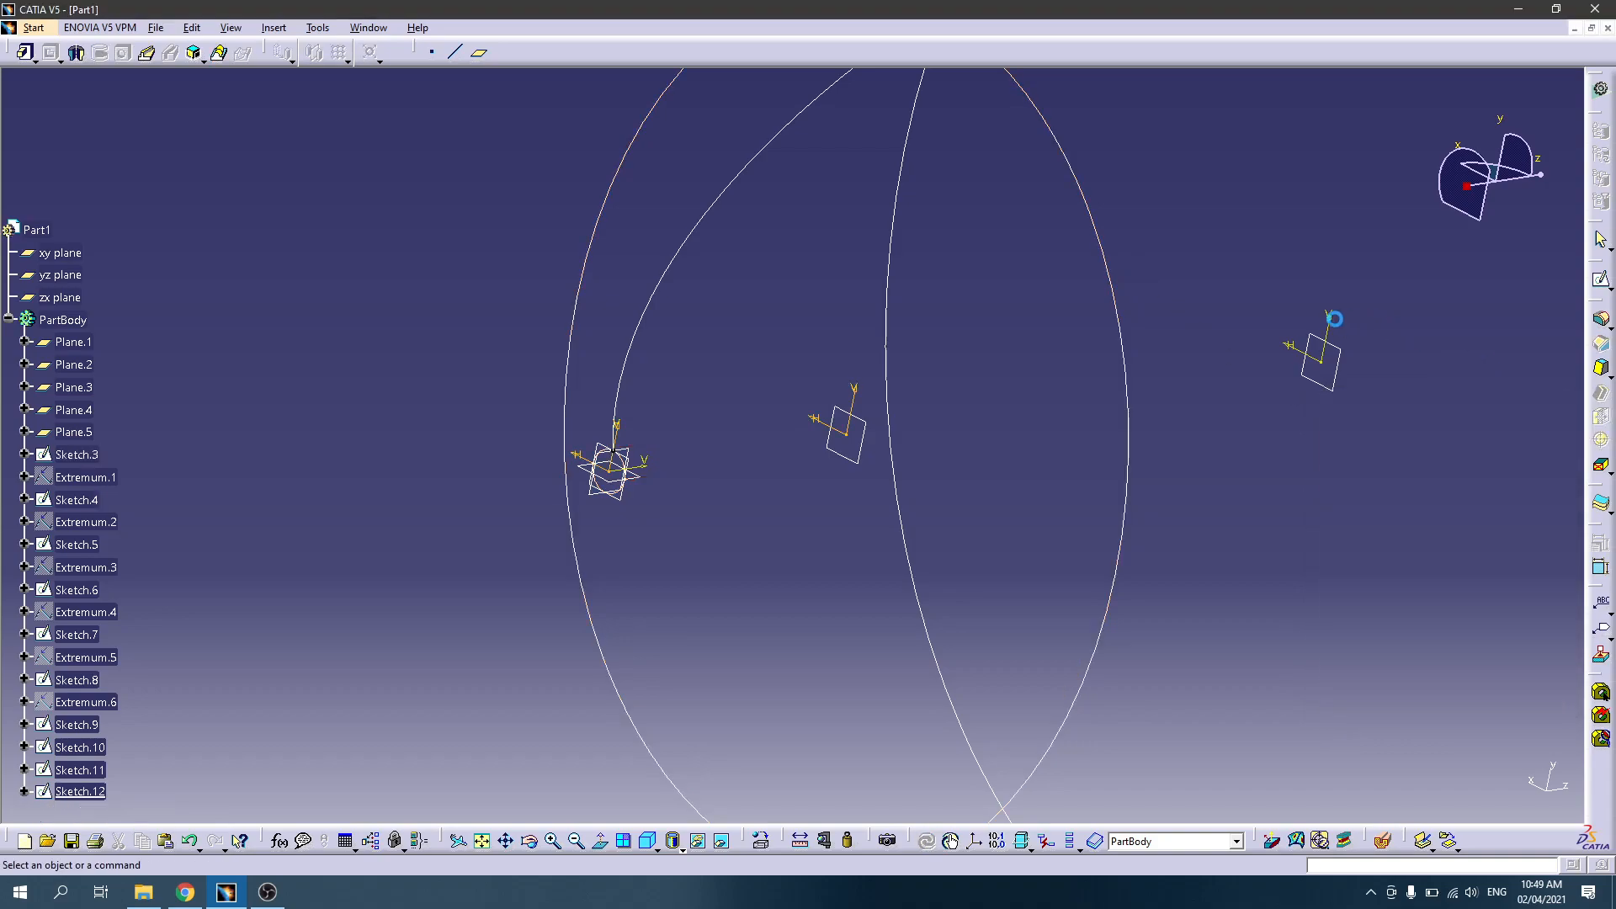
Step: Start a Multi-Sections Solid with Sketch.3 closing at the nose end vertex of Sketch.9 and Sketch.4 closing at the Sketch.10 point
left_click(245, 54)
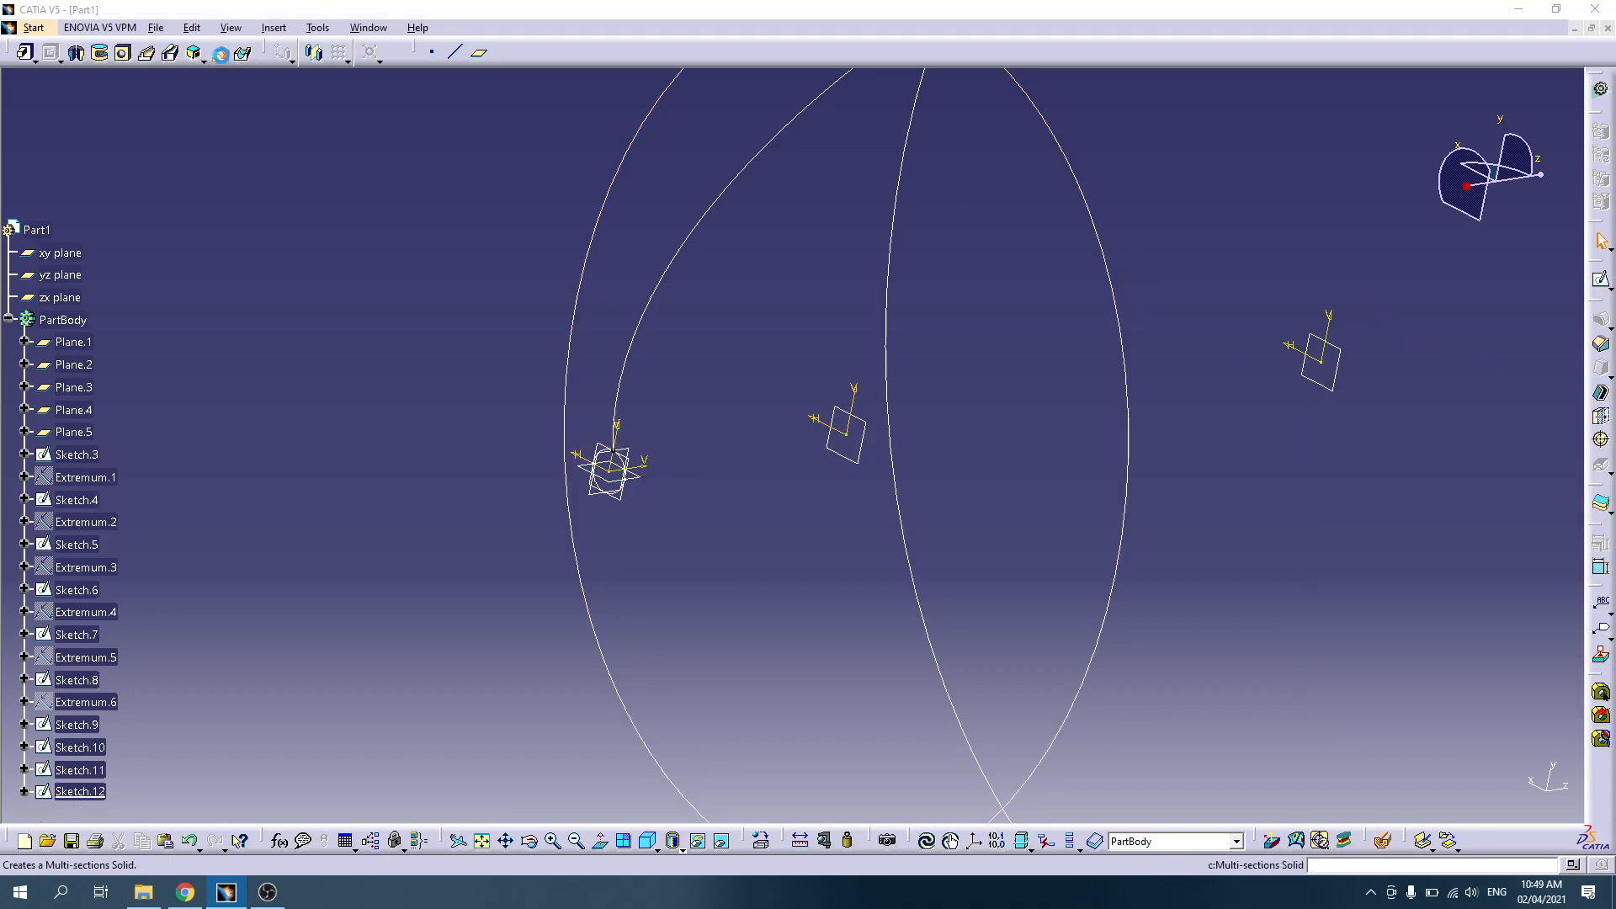
left_click(625, 500)
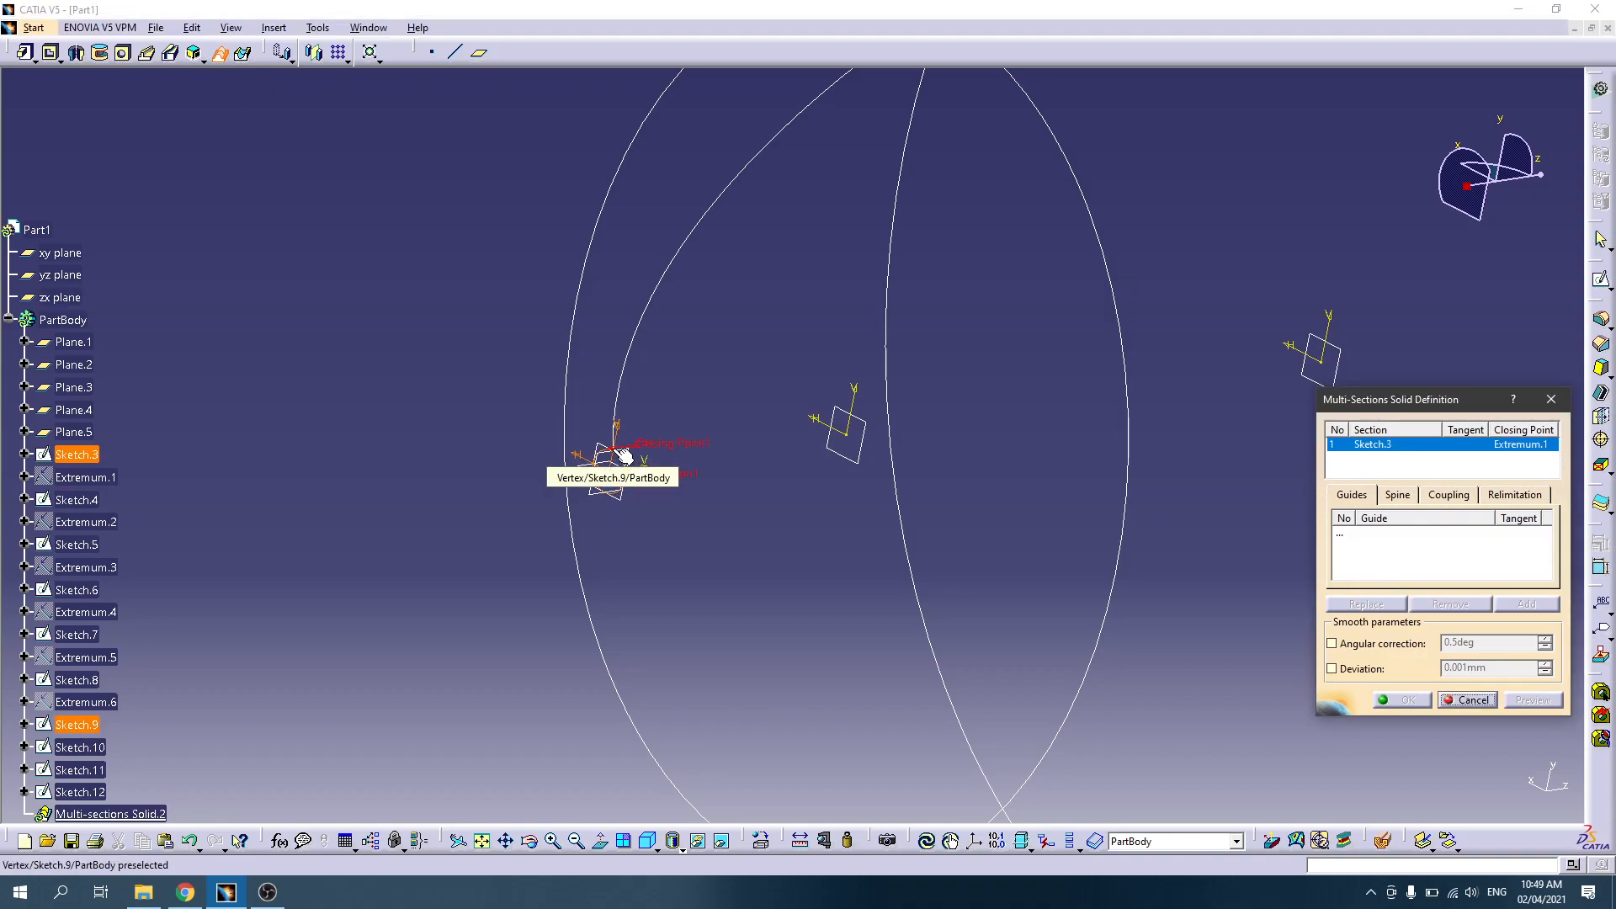
left_click(624, 457)
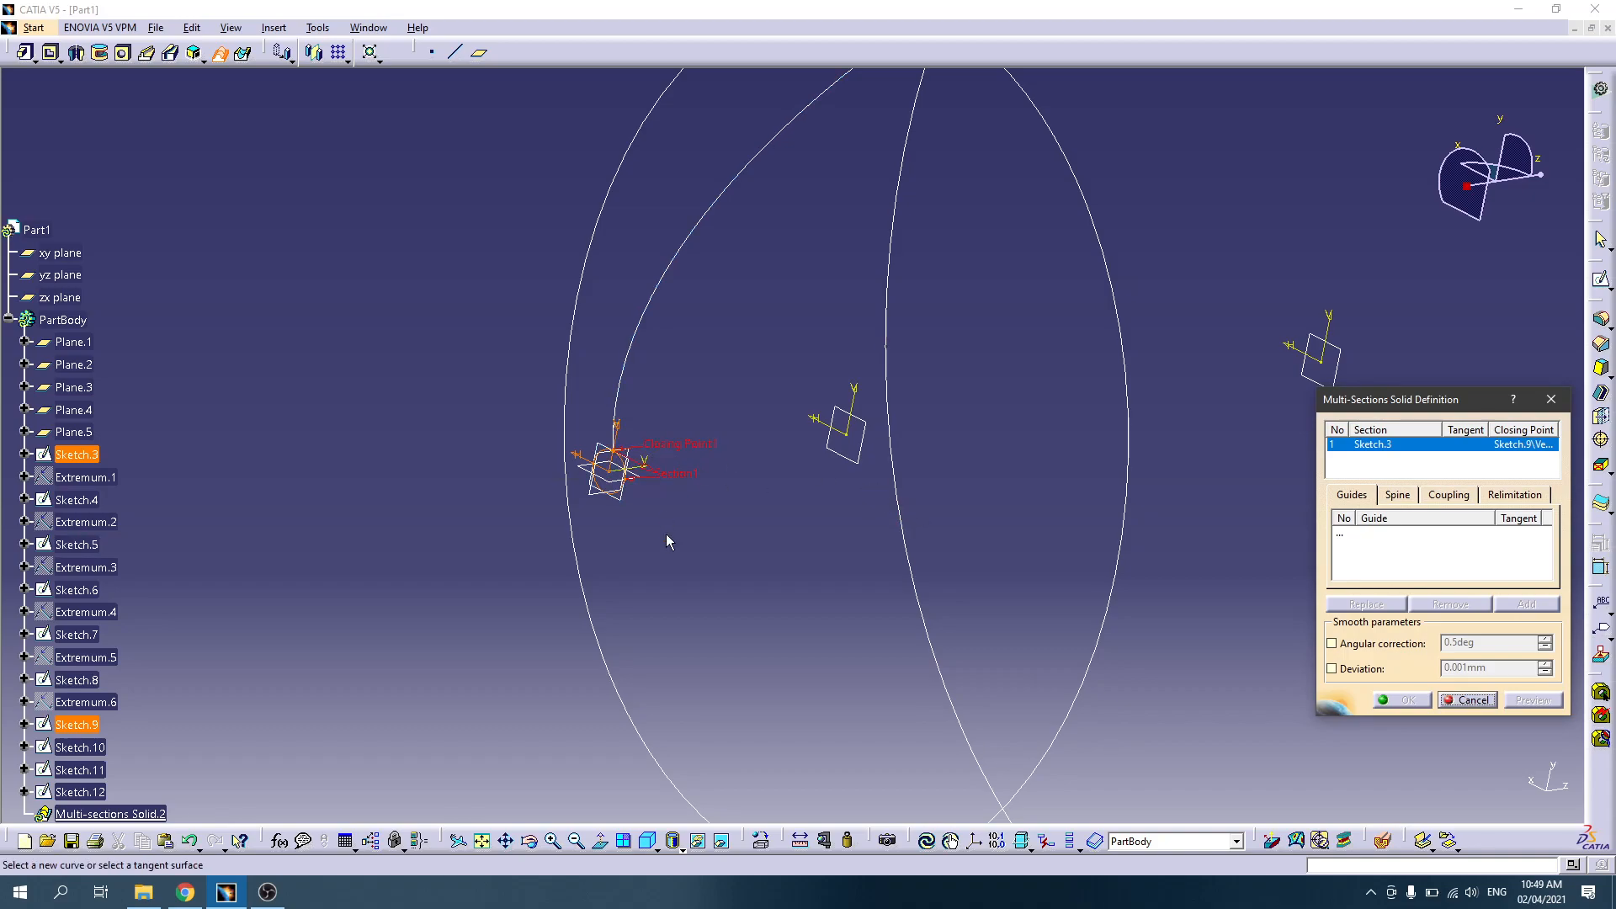
mouse_move(665, 528)
middle_mouse_down()
mouse_move(476, 419)
mouse_move(491, 360)
mouse_move(594, 353)
mouse_move(801, 288)
mouse_move(1057, 274)
middle_mouse_up()
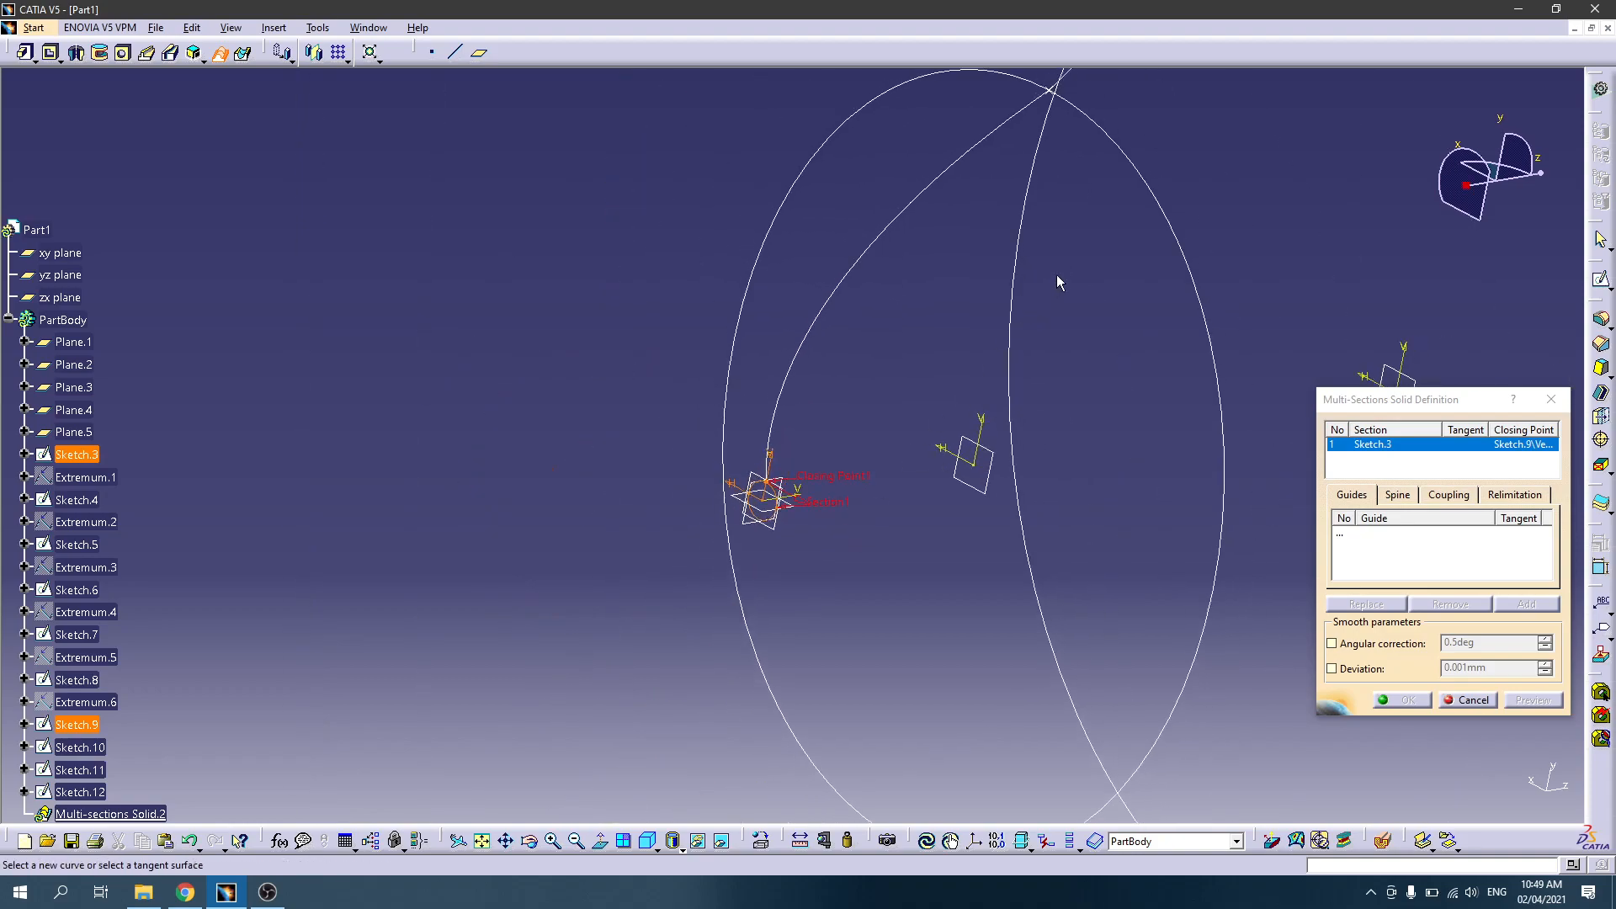
left_click(1135, 182)
middle_click_drag(1129, 169, 1045, 345)
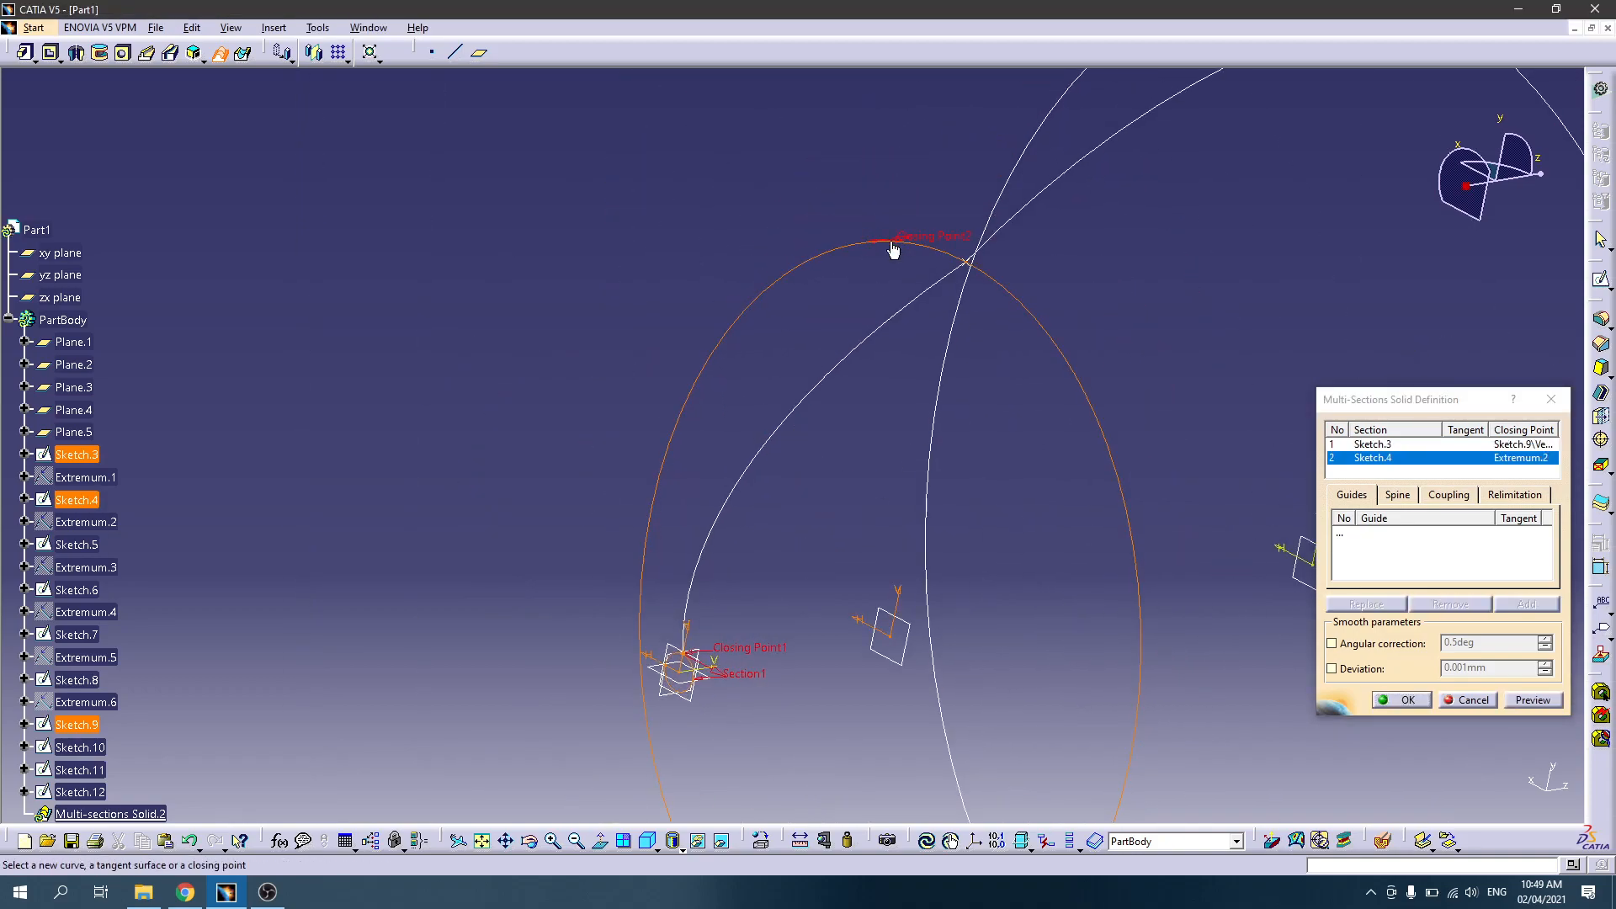
left_click(970, 262)
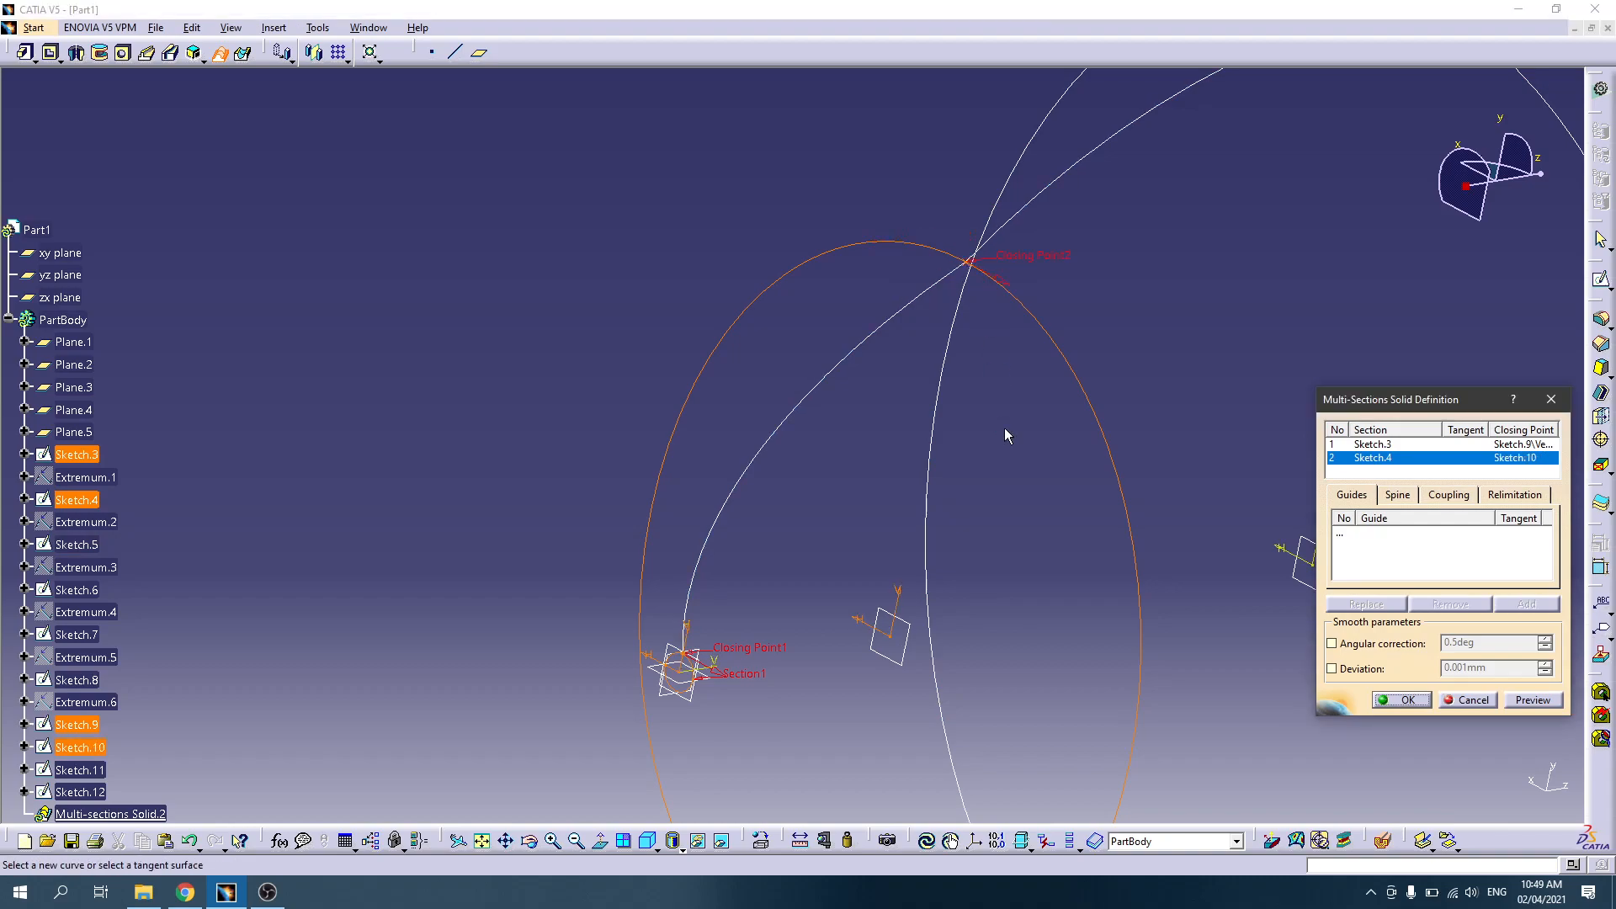
Step: Add section Sketch.5 with the Sketch.11 point as closing point and section Sketch.6 with the Sketch.12 point as closing point
middle_click_drag(1107, 251, 1045, 308)
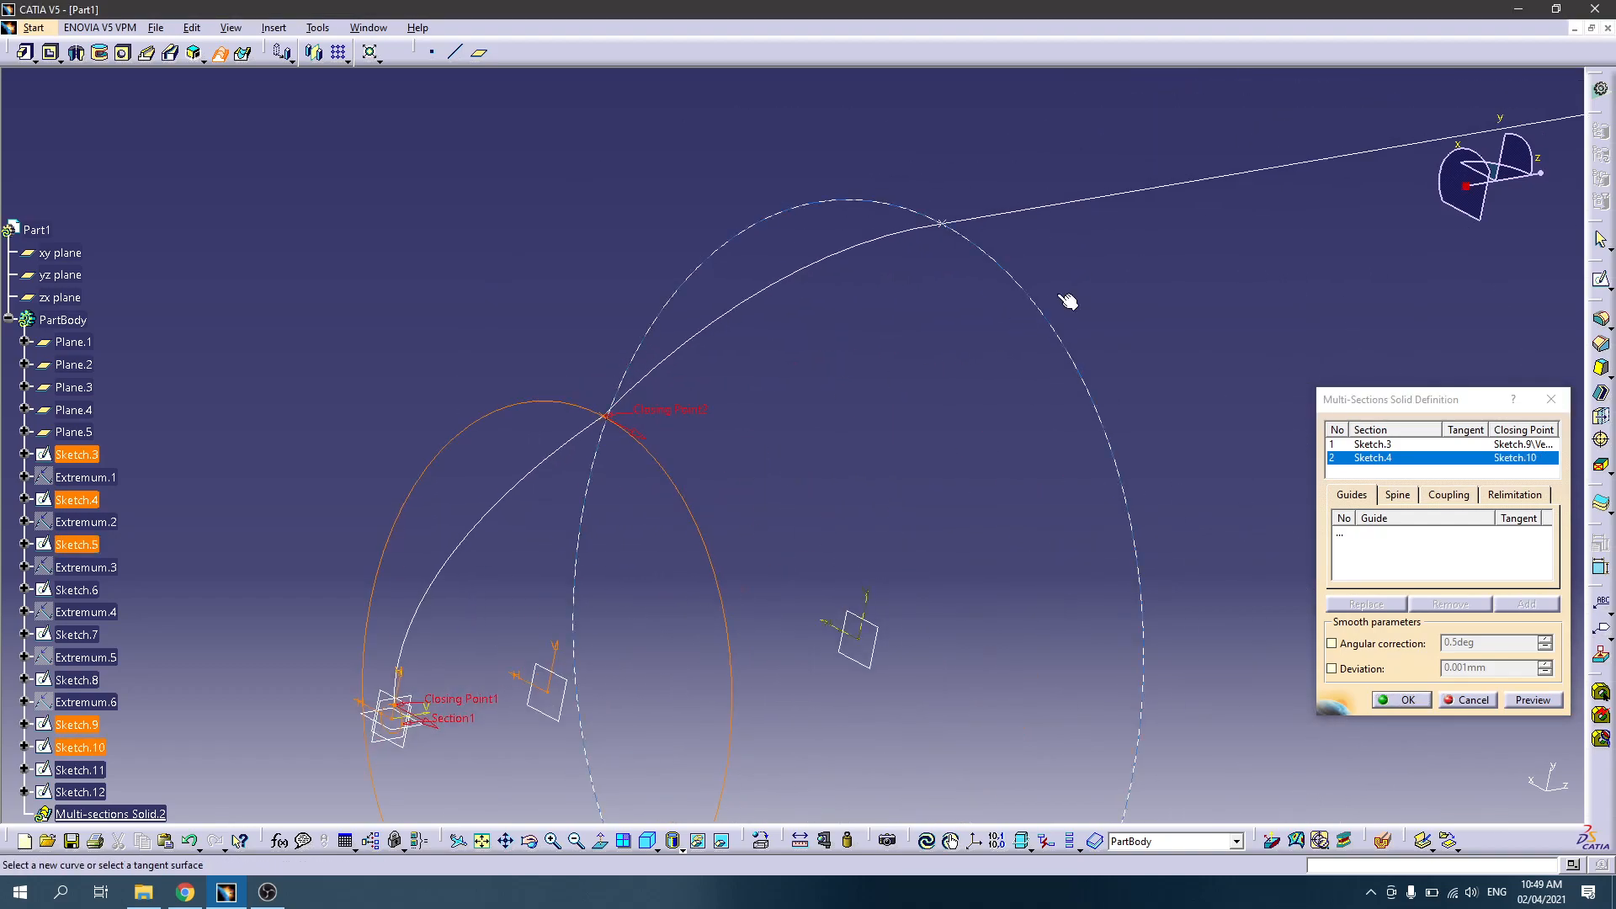
left_click(1047, 311)
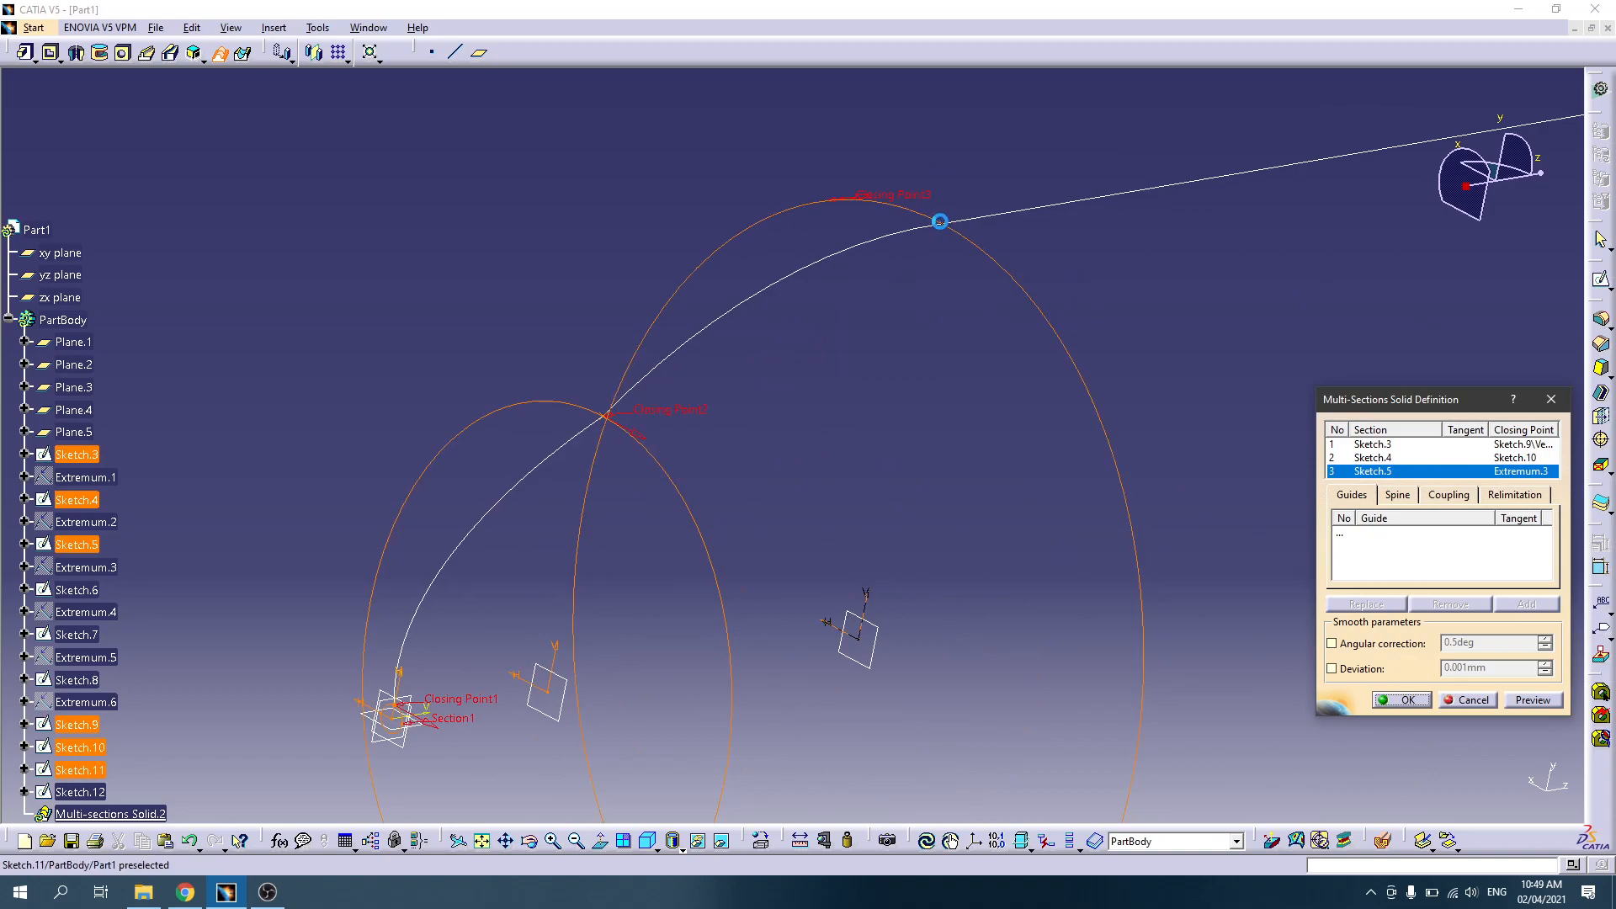
left_click(953, 227)
mouse_move(1140, 264)
middle_mouse_down()
mouse_move(486, 422)
mouse_move(314, 387)
mouse_move(834, 294)
middle_mouse_up()
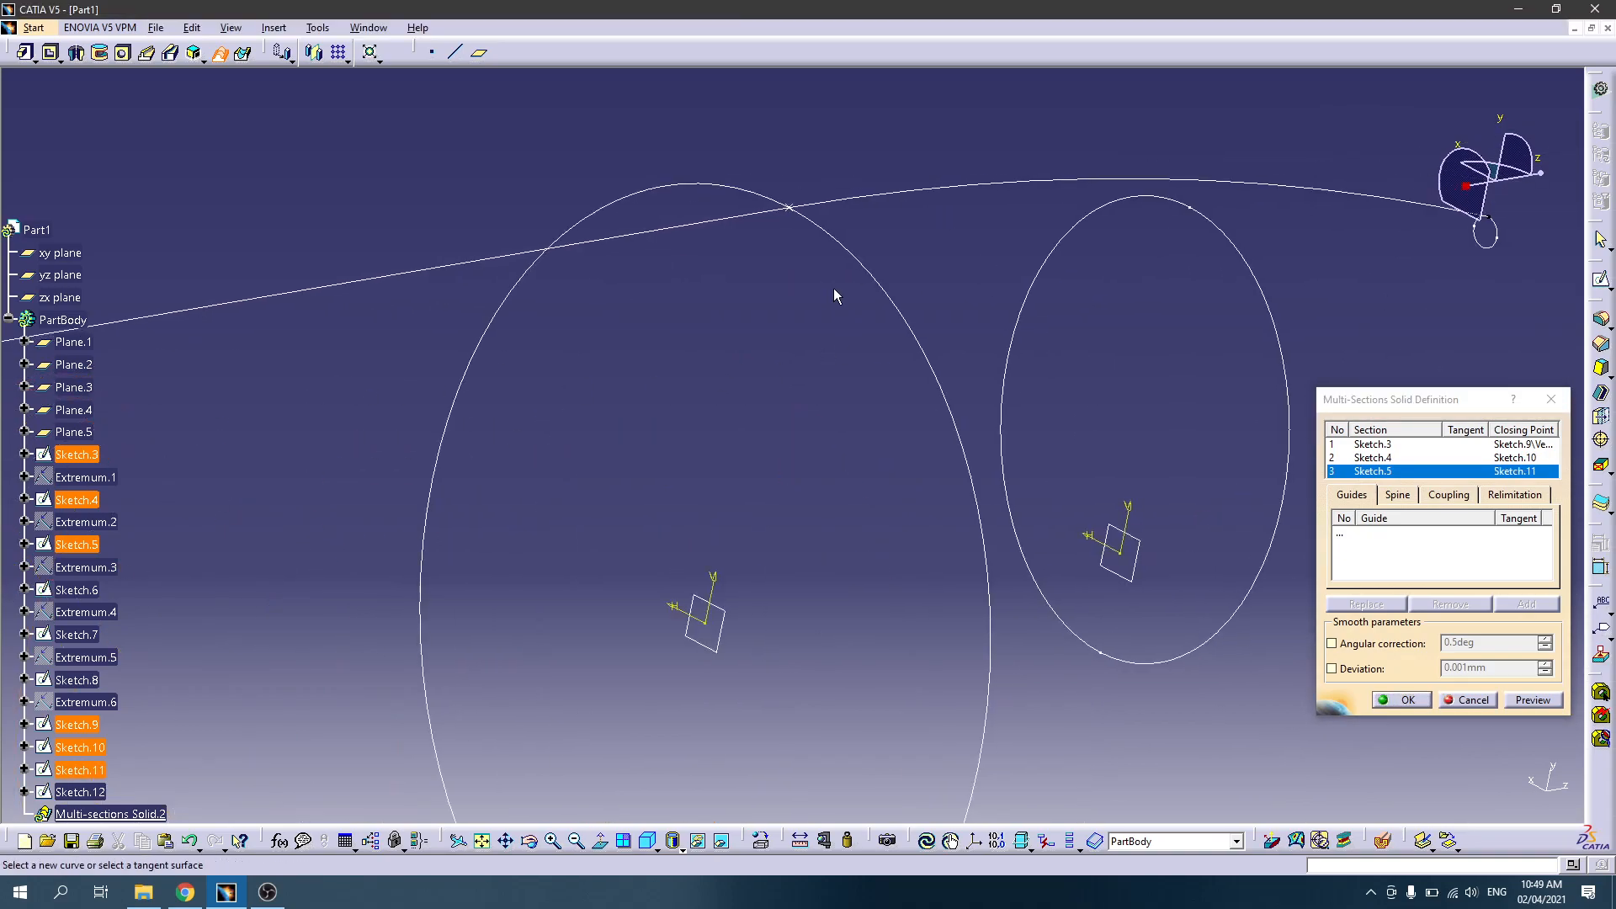
left_click(792, 208)
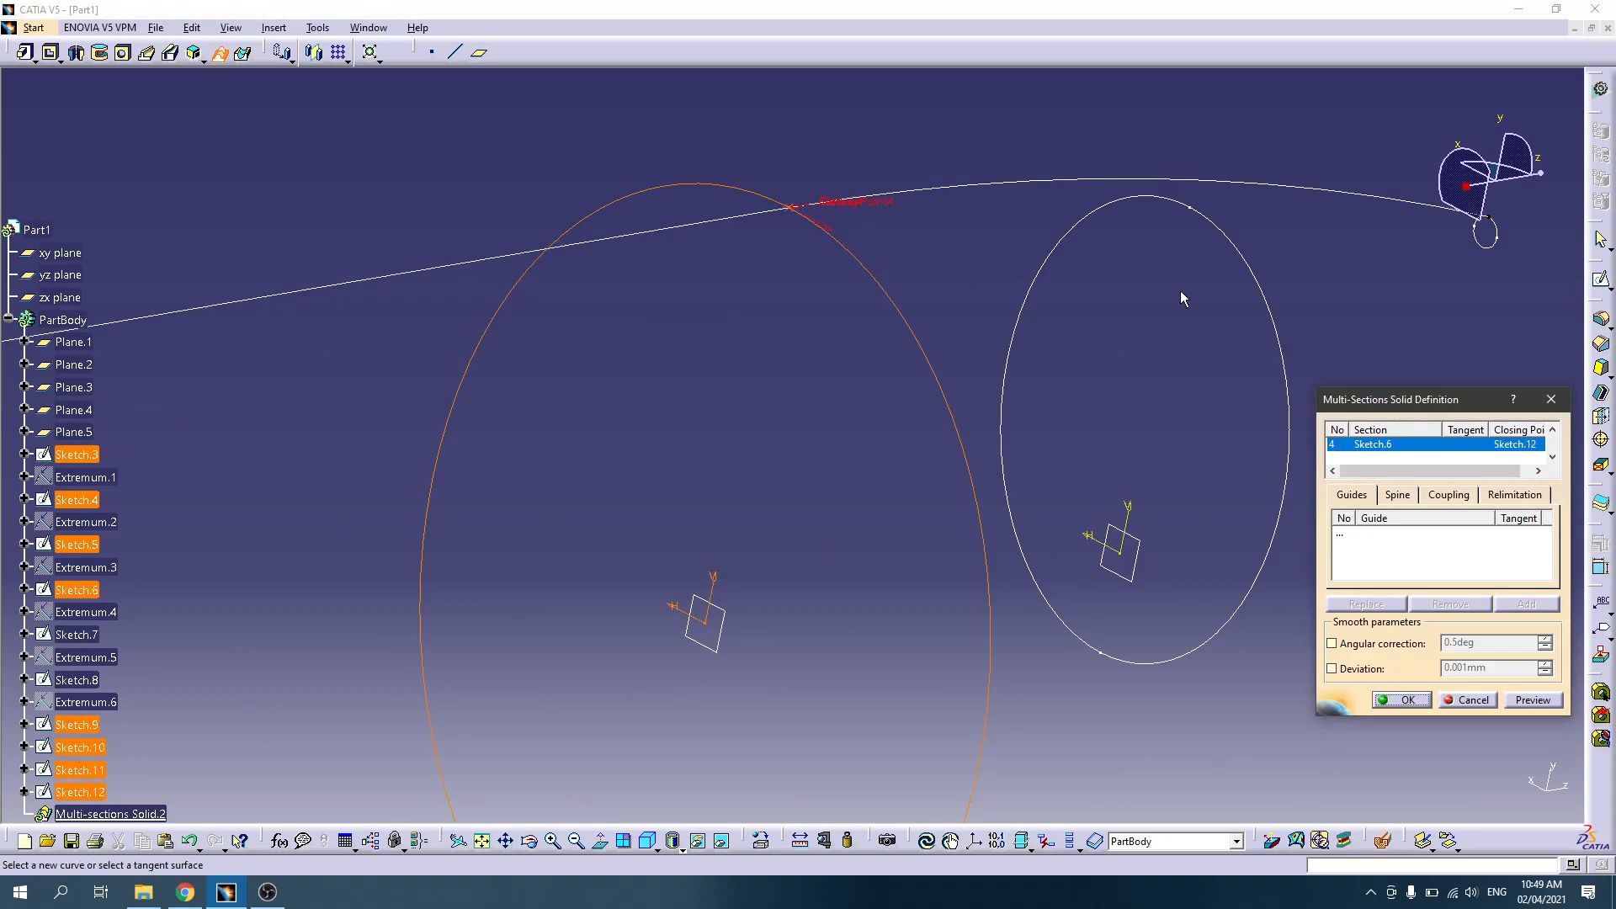
Step: Add the small tail circle Sketch.8 as the fifth section and set its closing point to the tail end vertex of Sketch.9
left_click(1484, 244)
middle_click_drag(1482, 242, 1231, 274)
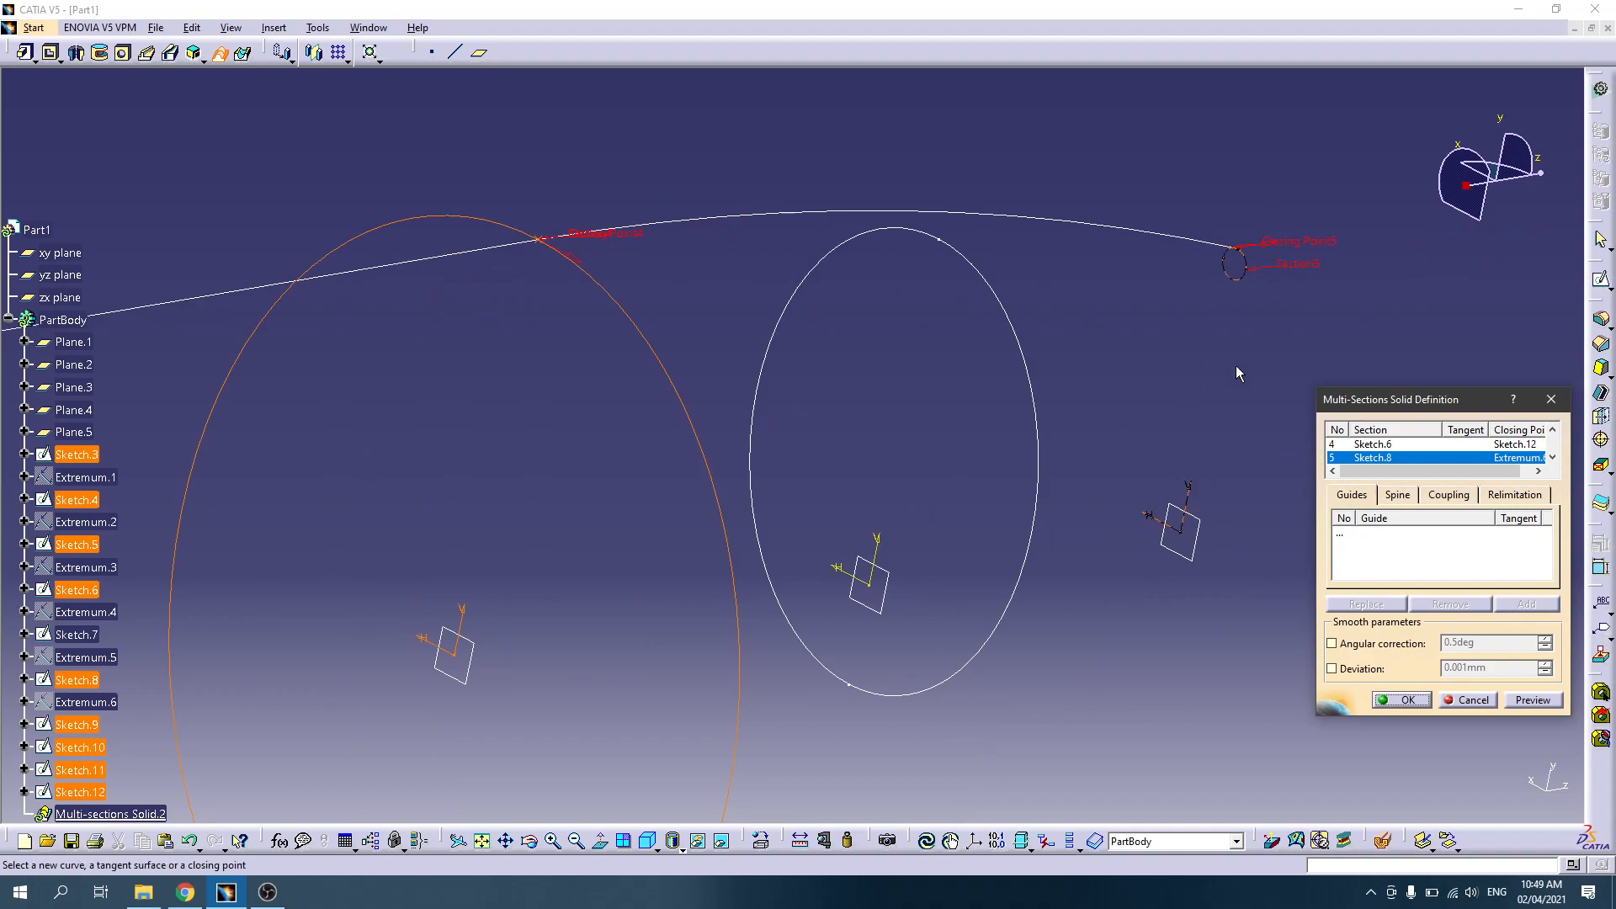
middle_click_drag(1197, 368, 1211, 307, "ctrl")
middle_click_drag(1515, 202, 942, 342)
mouse_move(1098, 382)
middle_mouse_down("ctrl")
mouse_move(1101, 318)
mouse_move(1037, 361)
mouse_move(951, 518)
mouse_move(957, 386)
mouse_move(776, 645)
middle_mouse_up("ctrl")
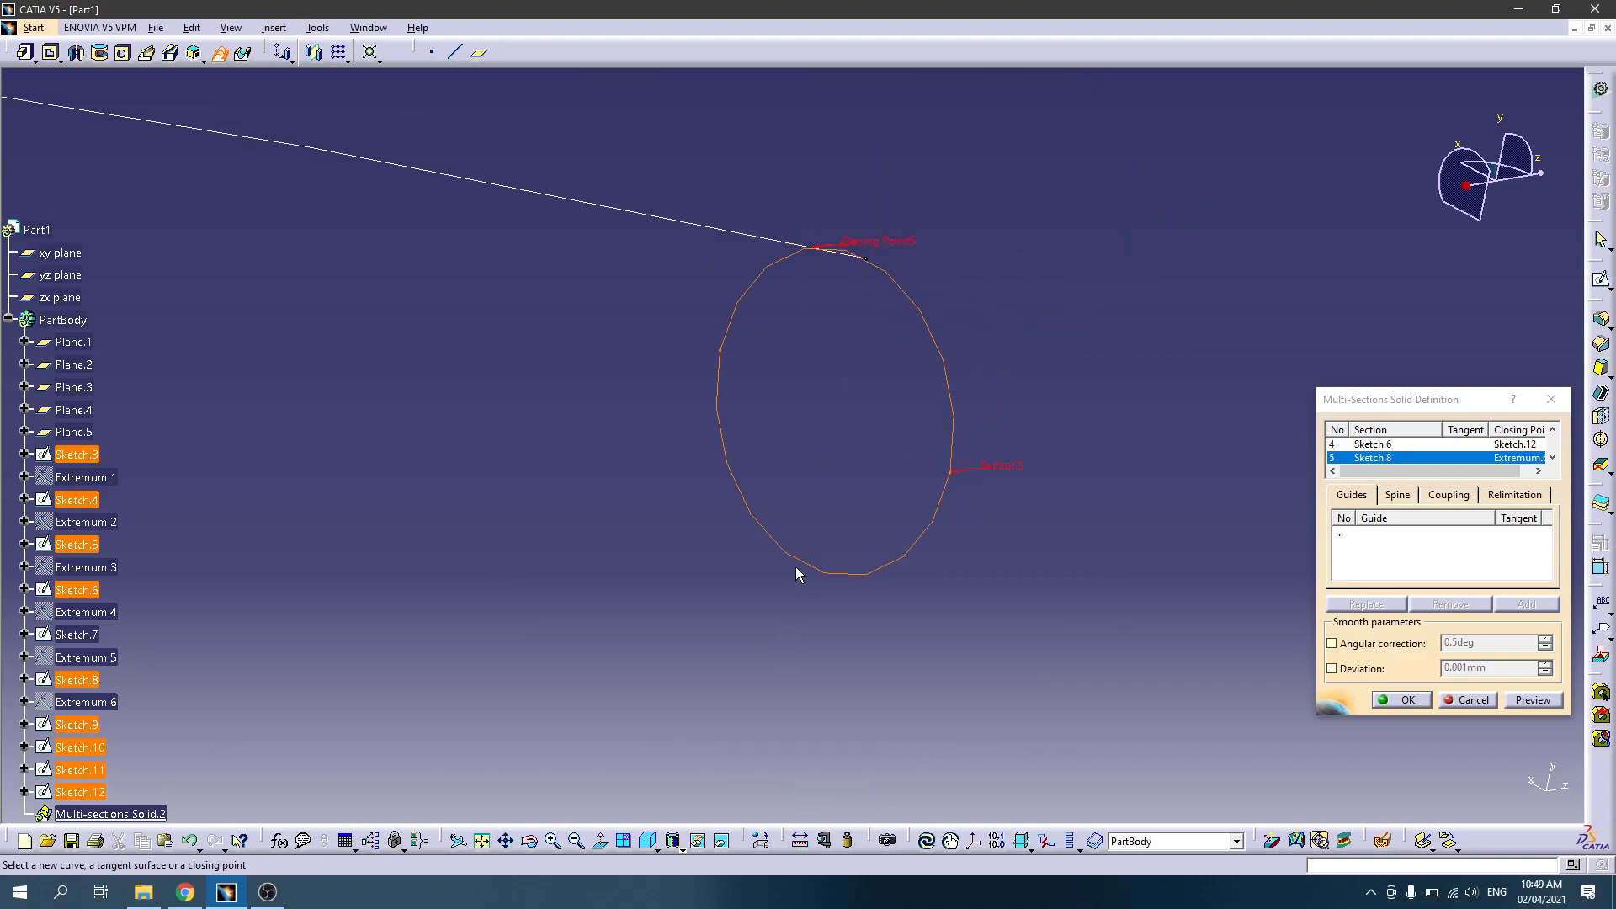
mouse_move(840, 390)
middle_mouse_down("ctrl")
mouse_move(786, 432)
mouse_move(735, 540)
mouse_move(762, 389)
middle_mouse_up("ctrl")
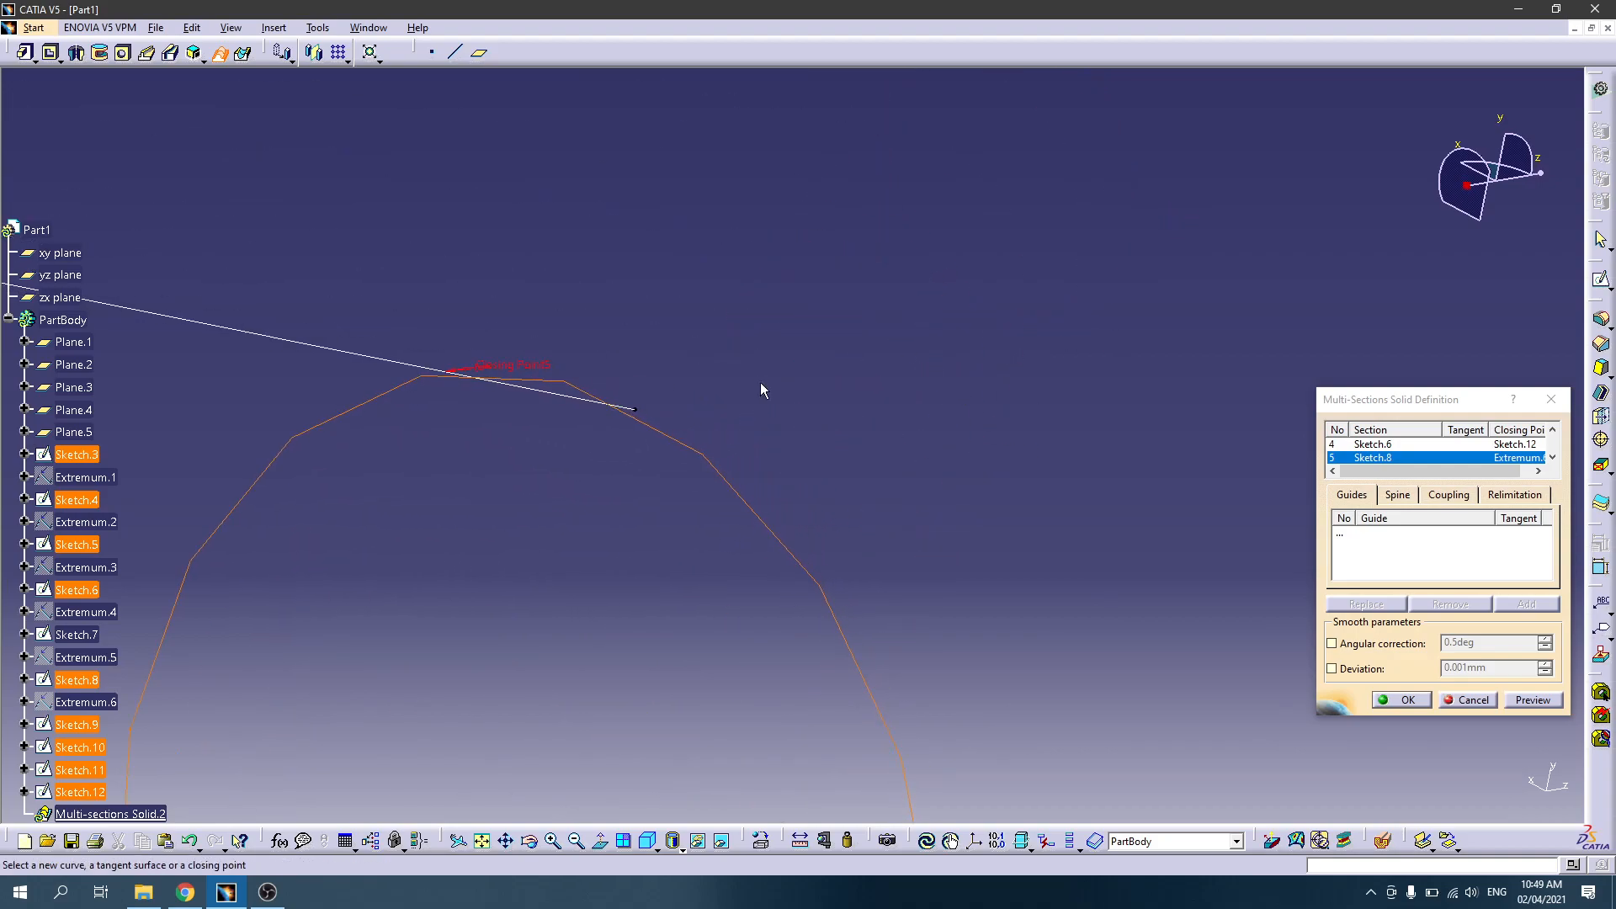
left_click(634, 409)
mouse_move(561, 495)
middle_mouse_down("ctrl")
mouse_move(577, 738)
mouse_move(643, 364)
mouse_move(642, 522)
mouse_move(614, 476)
mouse_move(619, 577)
middle_mouse_up("ctrl")
middle_click_drag(522, 535, 769, 449)
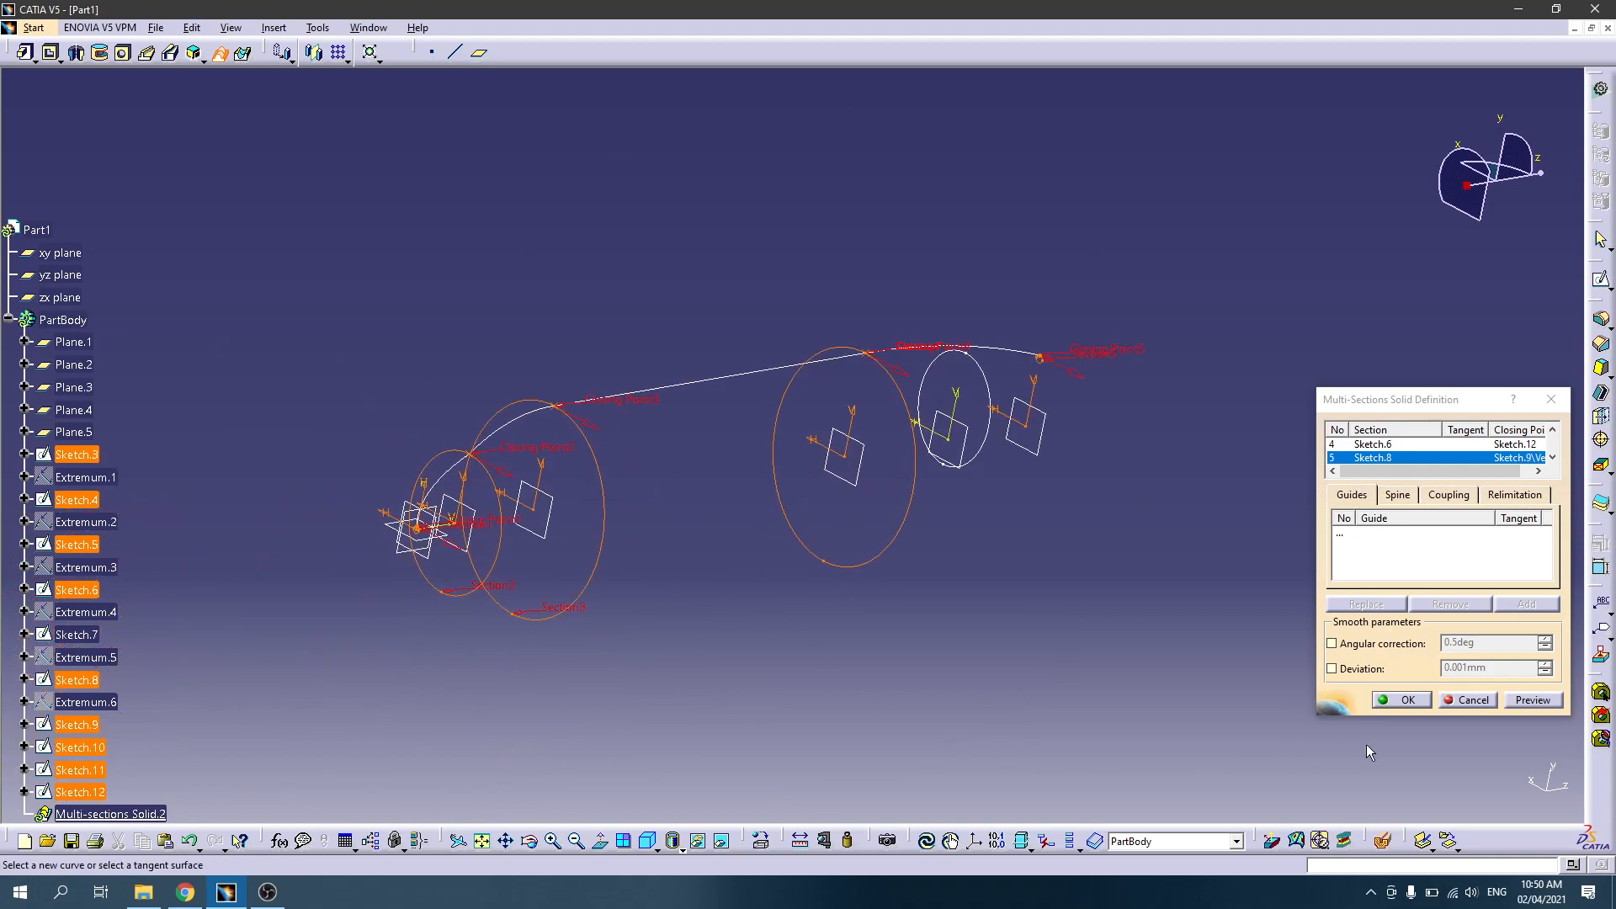
Step: Preview the multi-sections solid without a guide, and with Sketch.9 added as its guide curve
left_click(1507, 698)
middle_click_drag(898, 603, 778, 431)
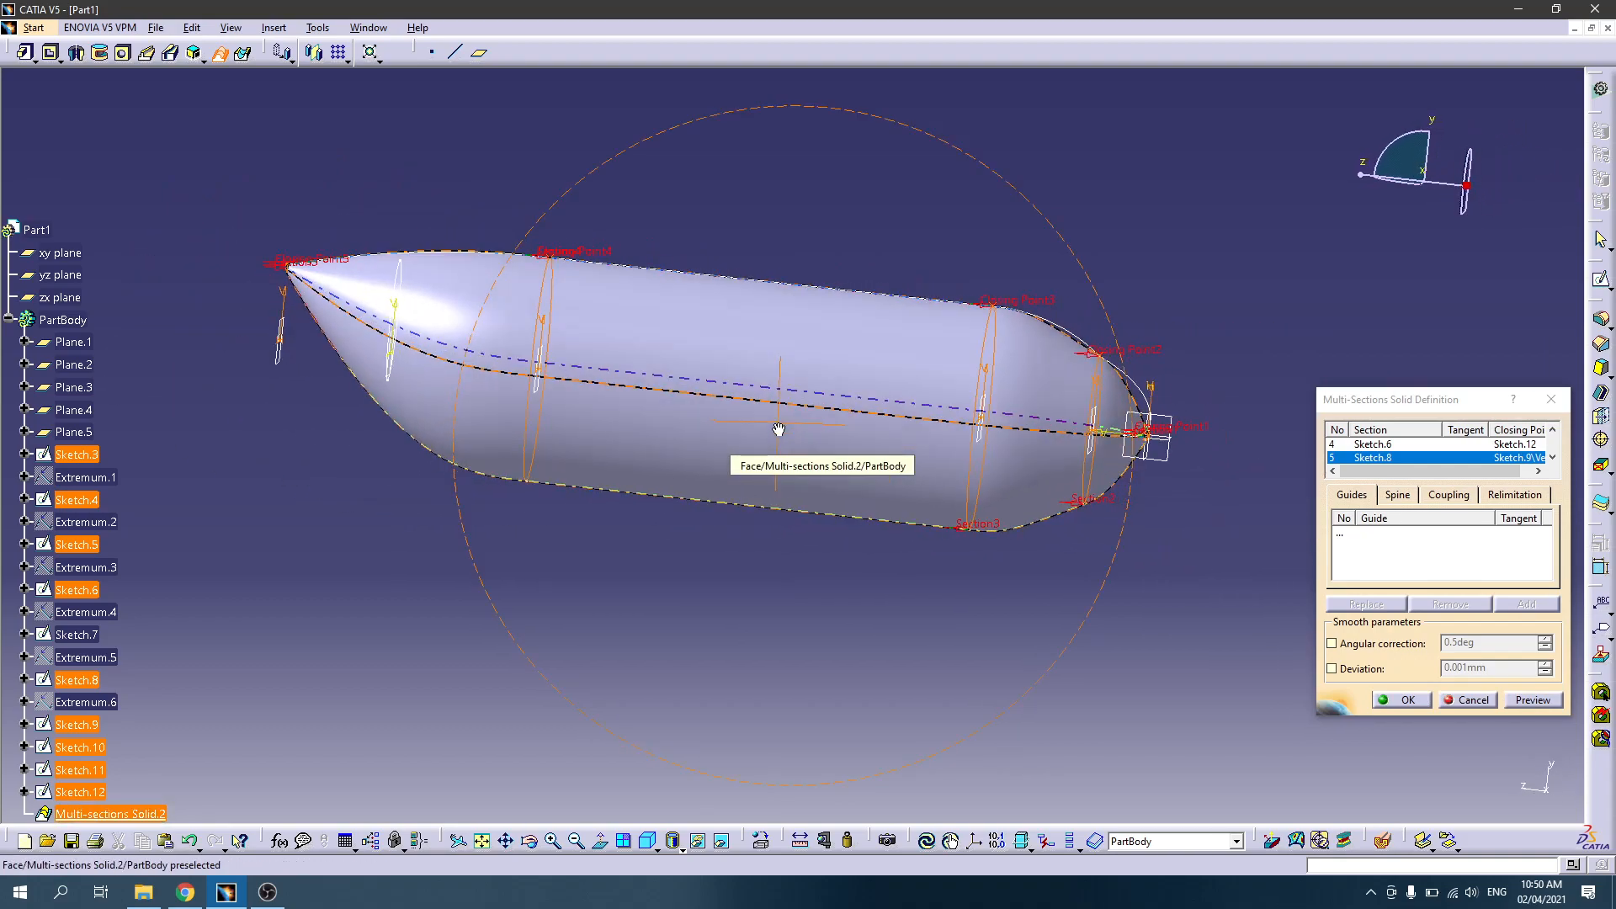
left_click(1334, 530)
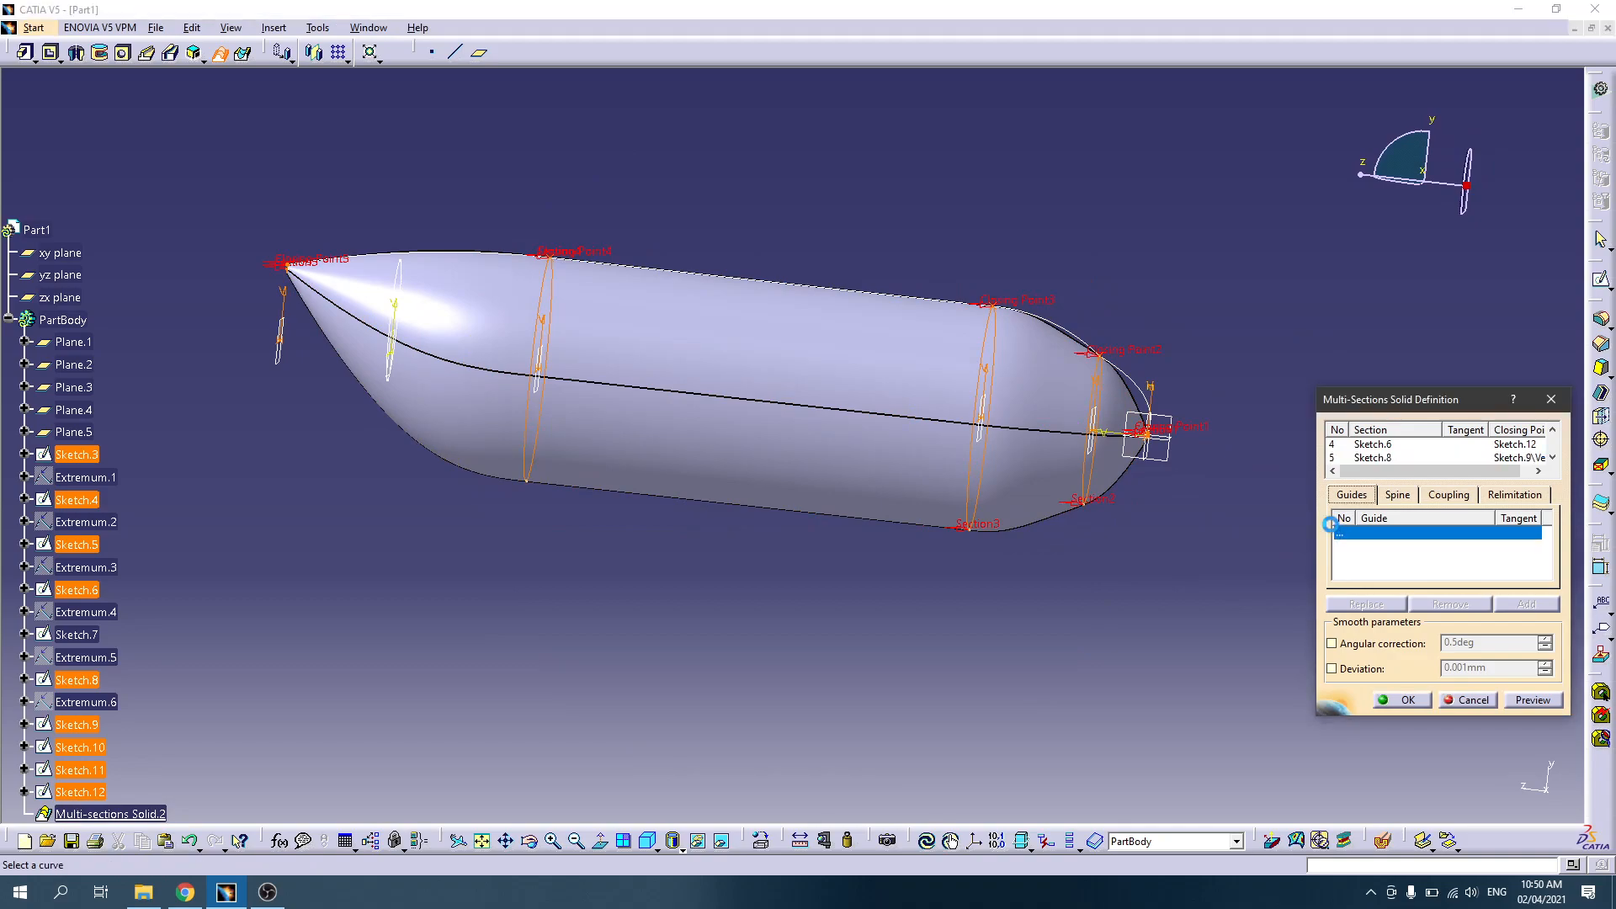
left_click(1142, 386)
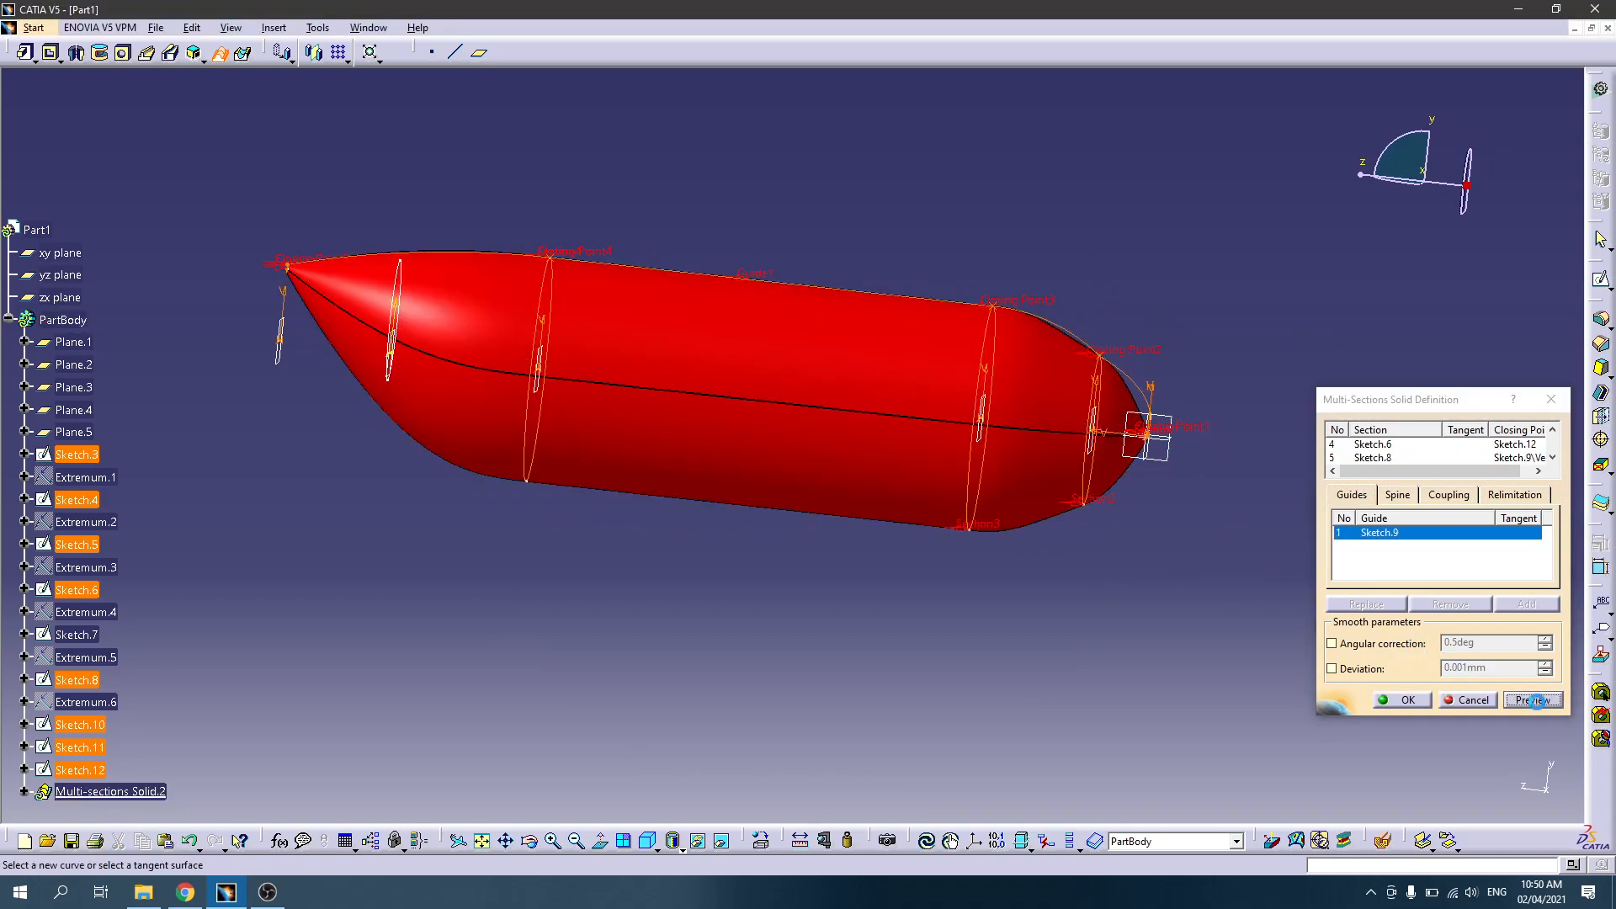
middle_click_drag(931, 447, 894, 371)
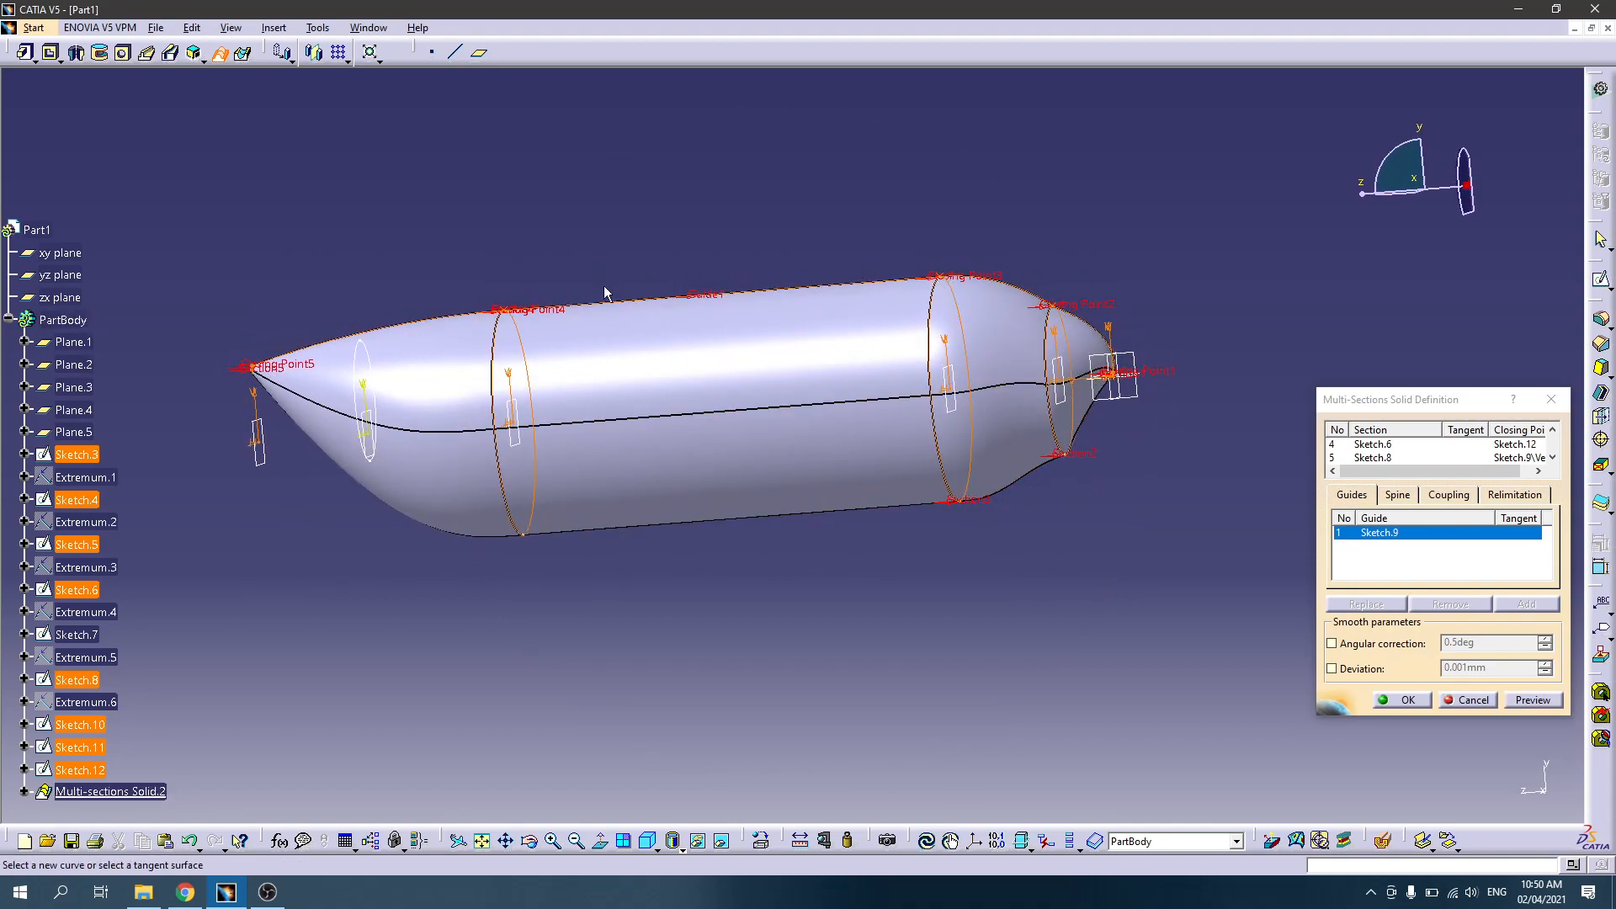
Step: Inspect the preview around both ends of the body and accept the multi-sections solid with Sketch.9 as its guide
middle_click_drag(920, 652, 927, 570, "ctrl")
middle_click_drag(750, 523, 336, 608)
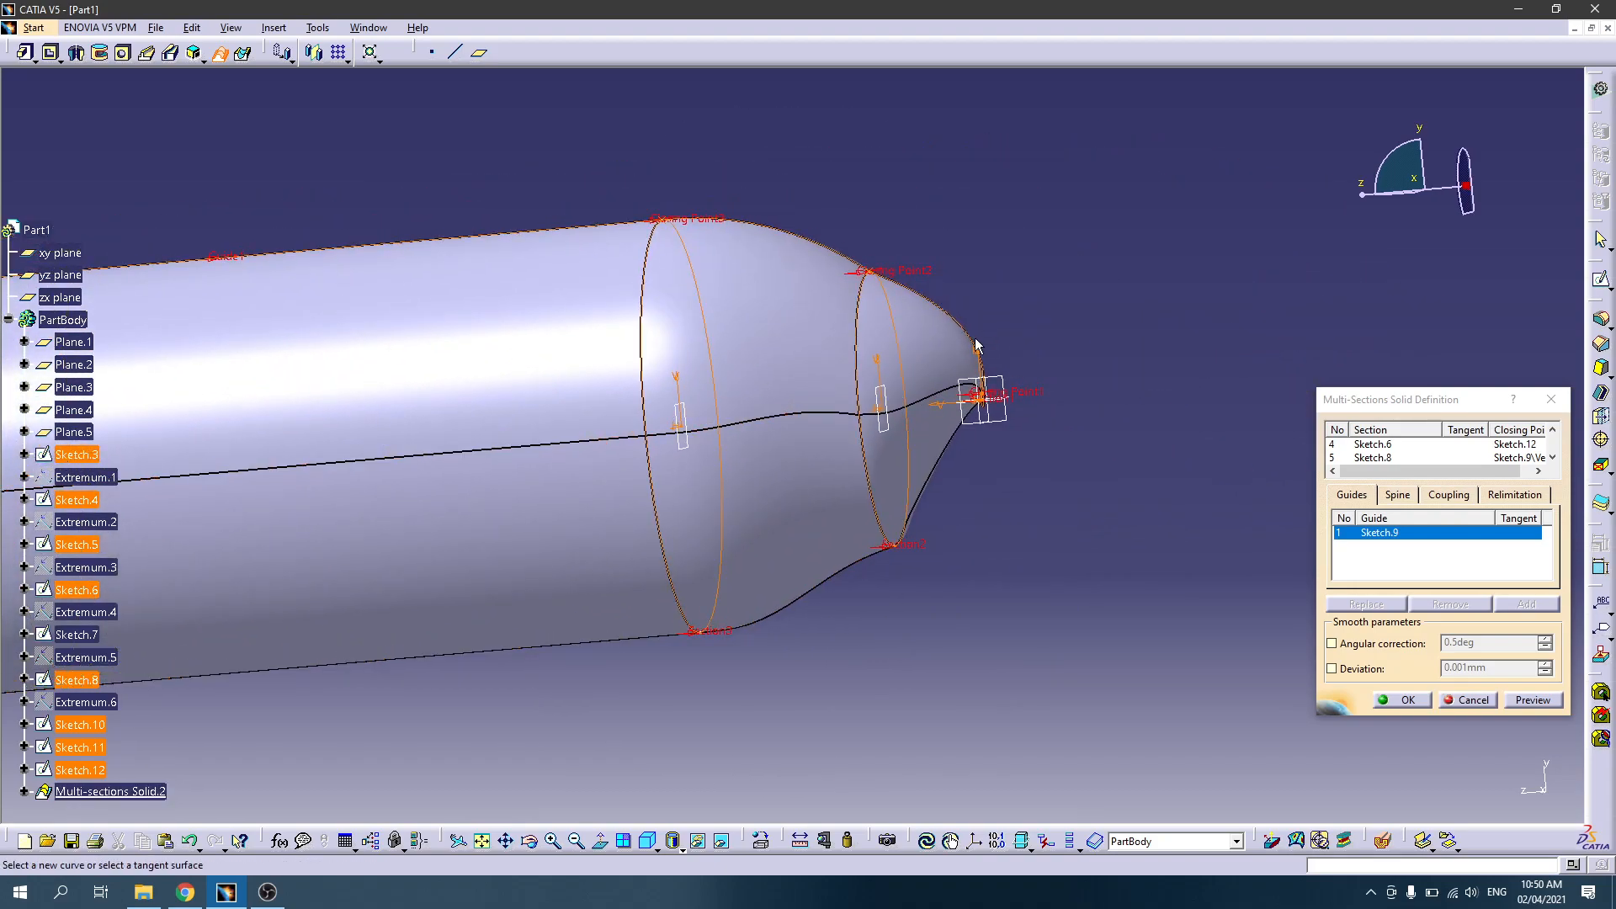
middle_click_drag(948, 422, 832, 565)
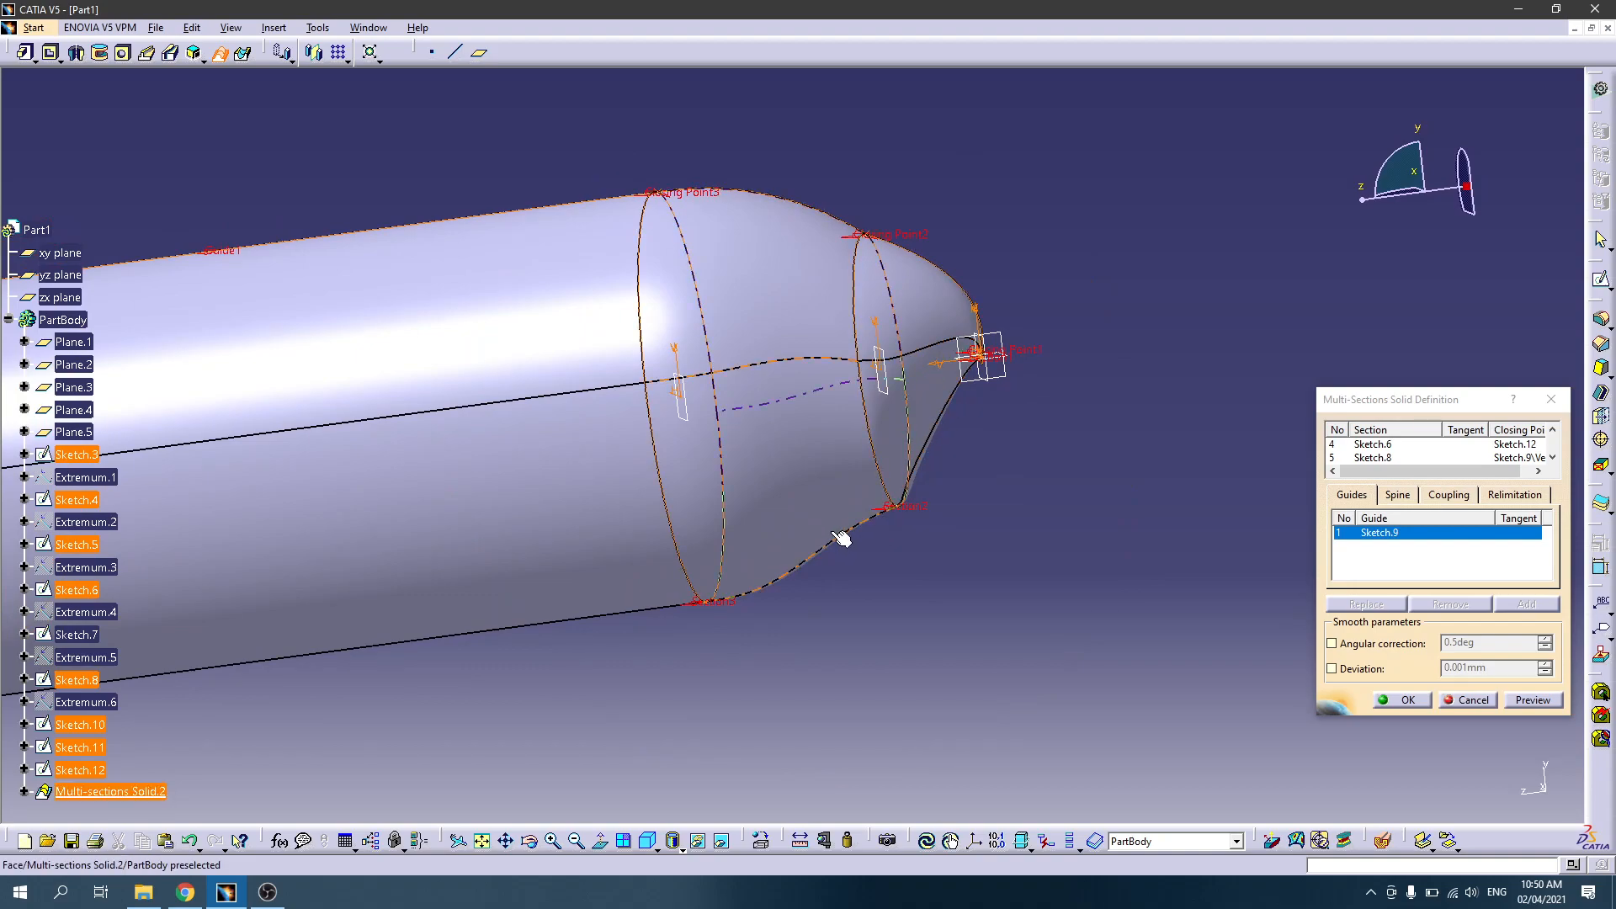
middle_click_drag(605, 522, 1002, 365)
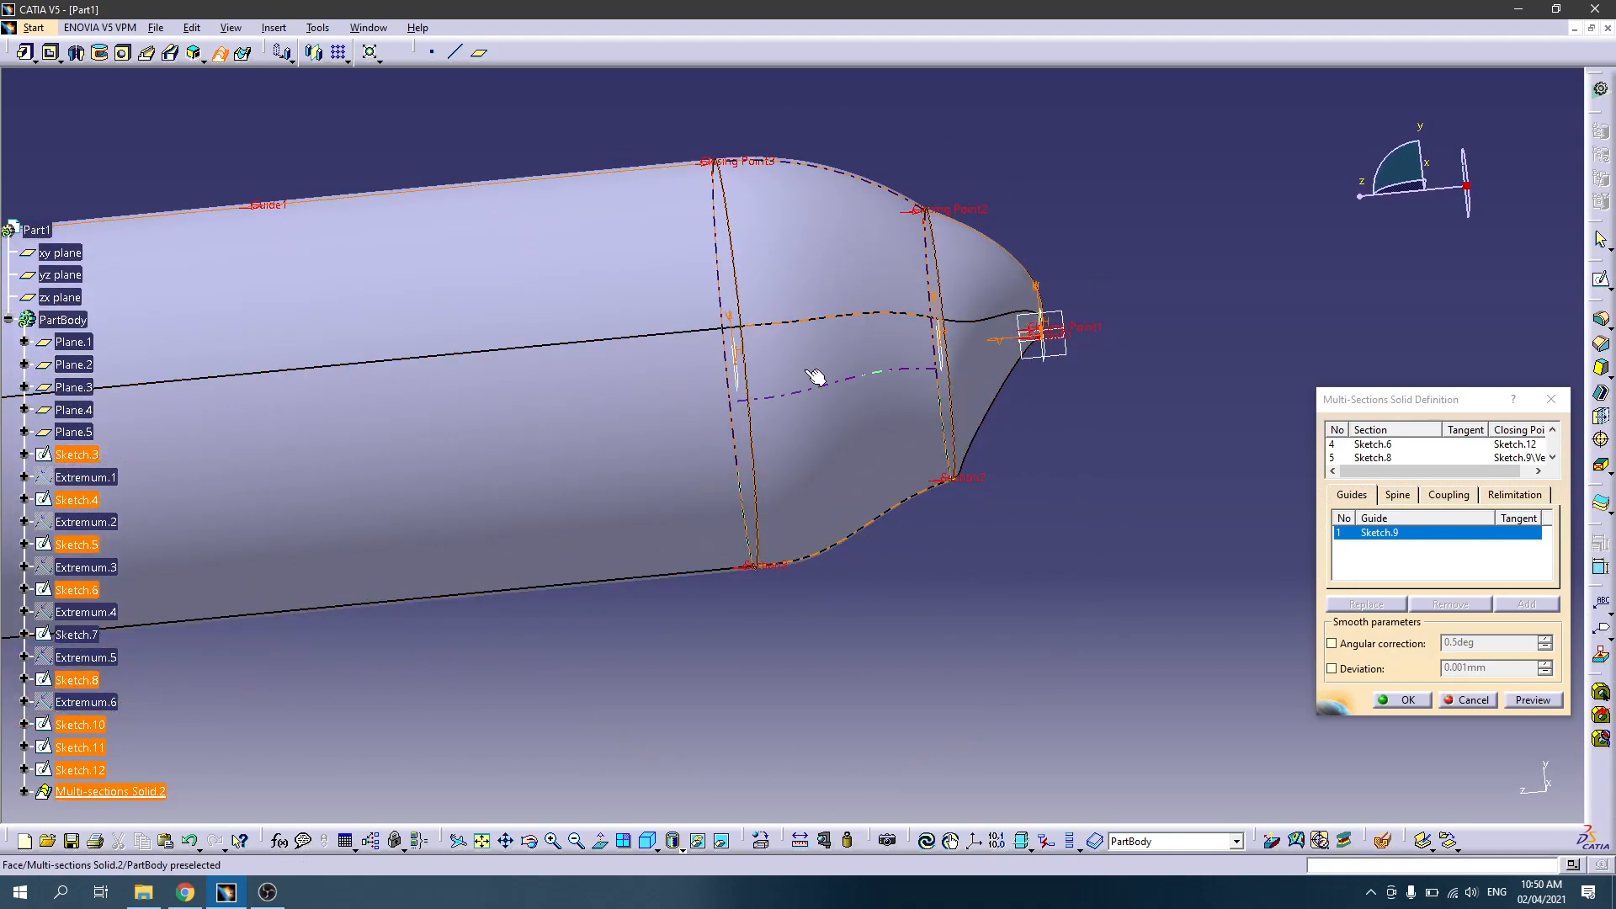
middle_click_drag(815, 378, 1108, 370, "ctrl")
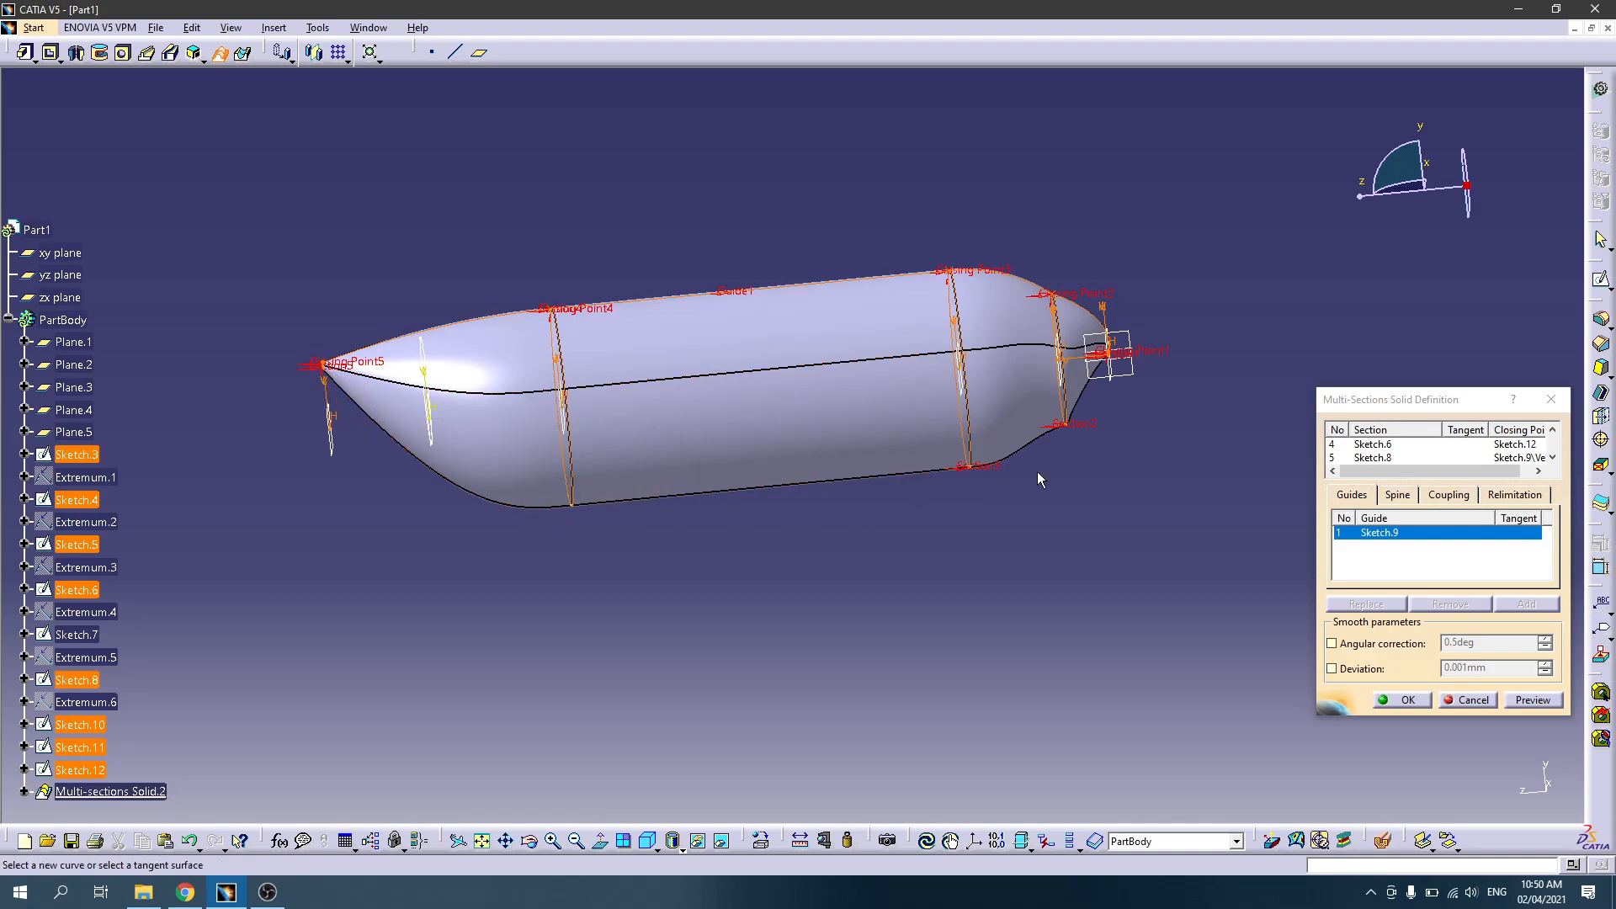
middle_click_drag(912, 503, 898, 425)
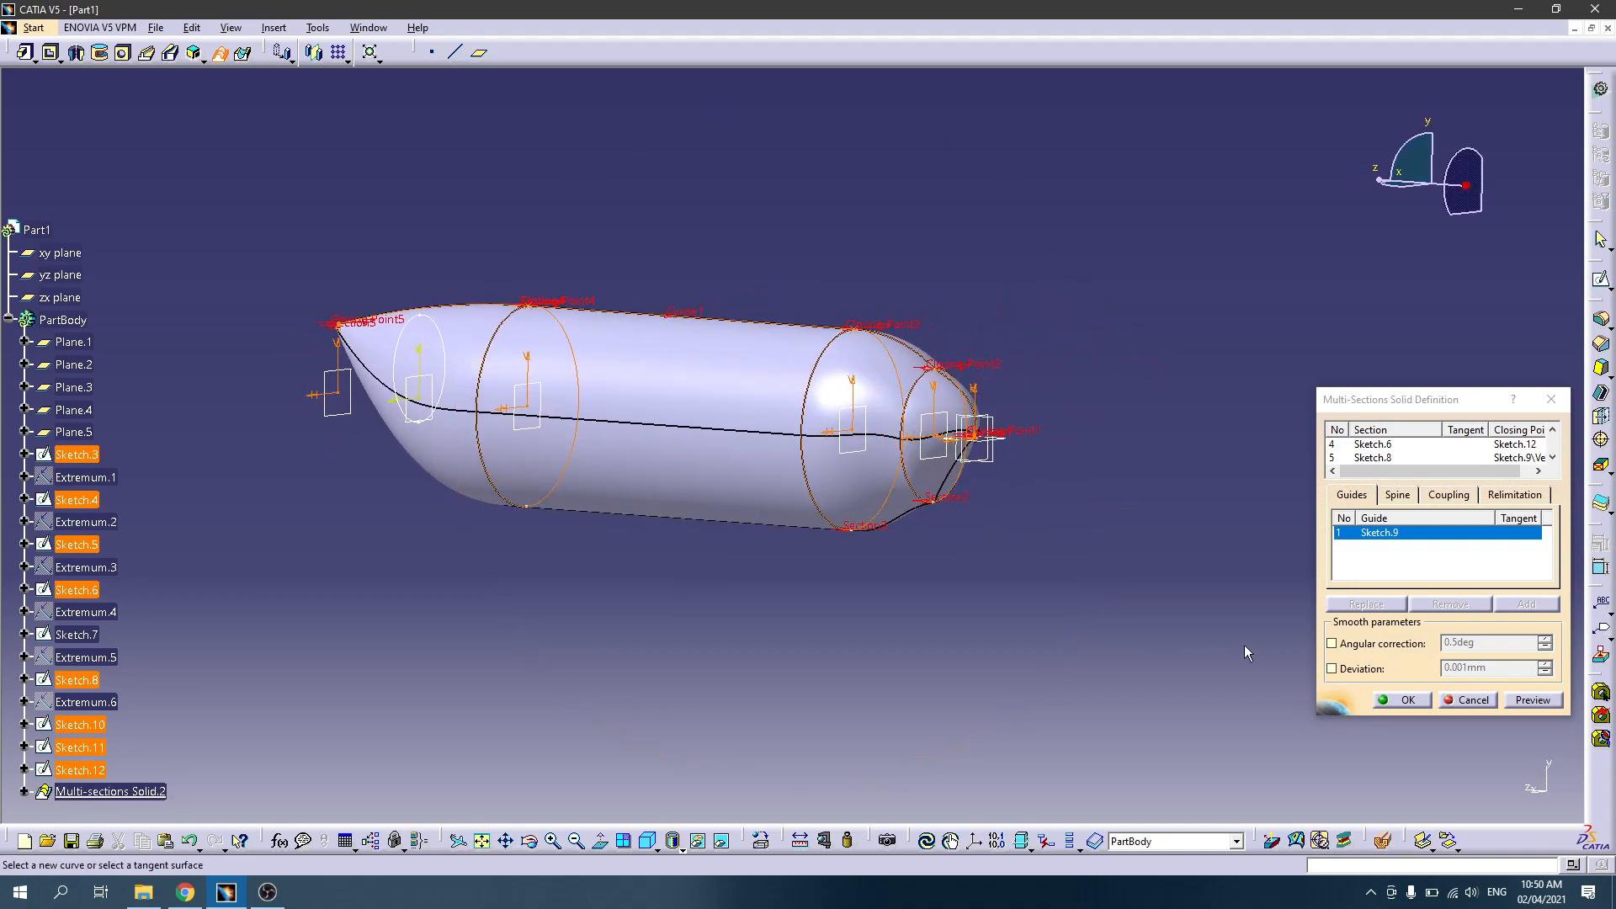
left_click(1406, 701)
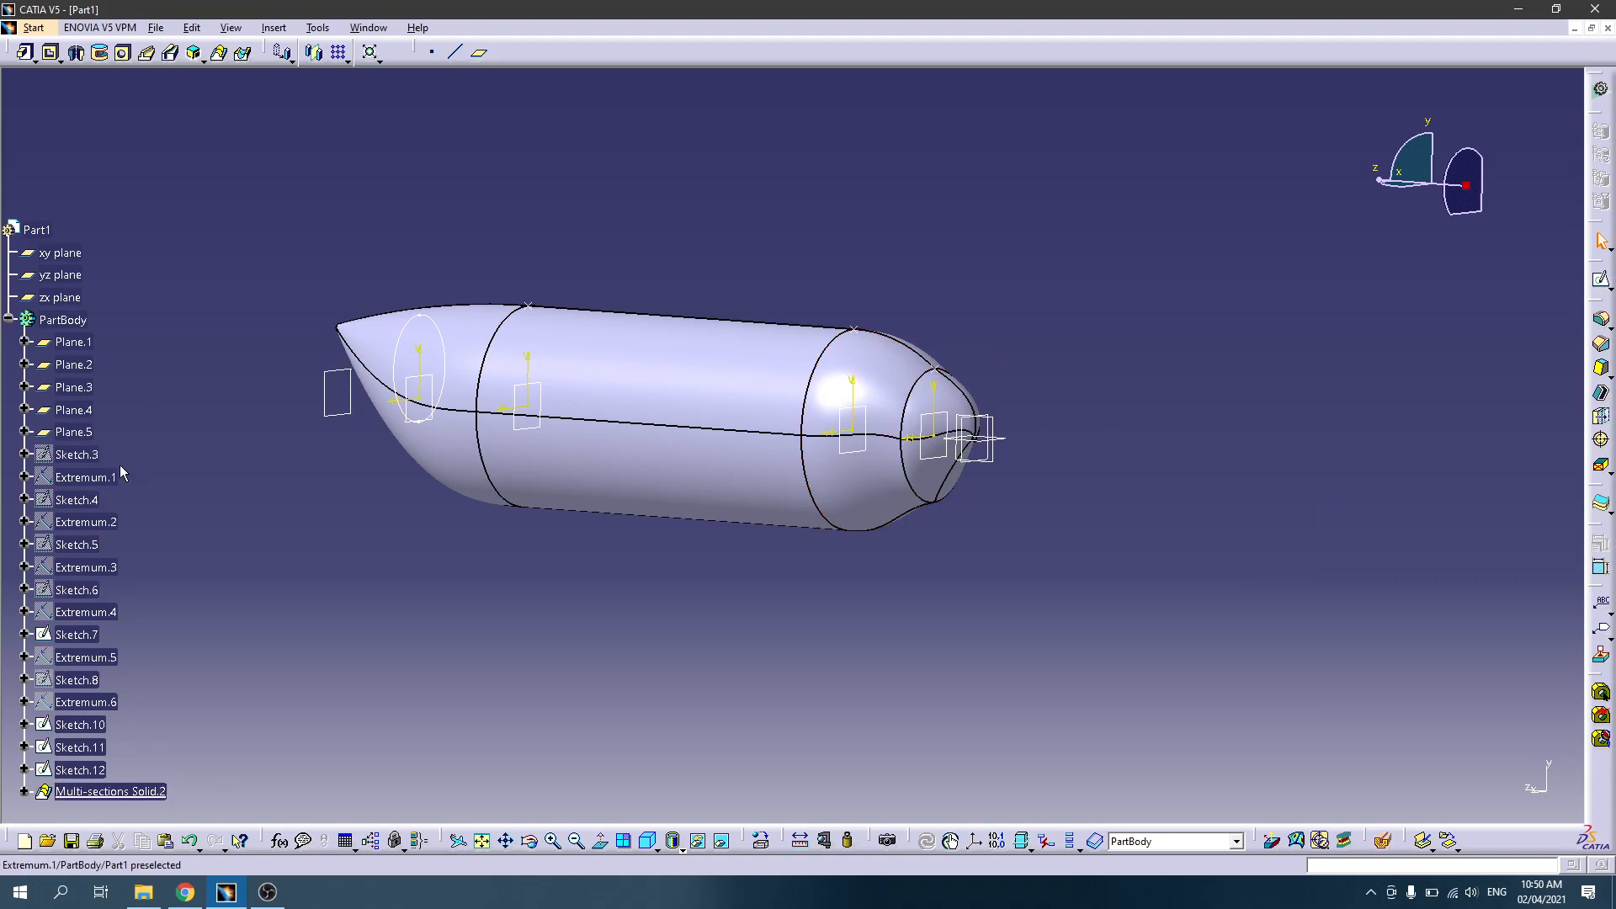
Step: Review the multi-sections solid's section and guide definition, close it unchanged, and examine the finished body from both sides
double_click(109, 791)
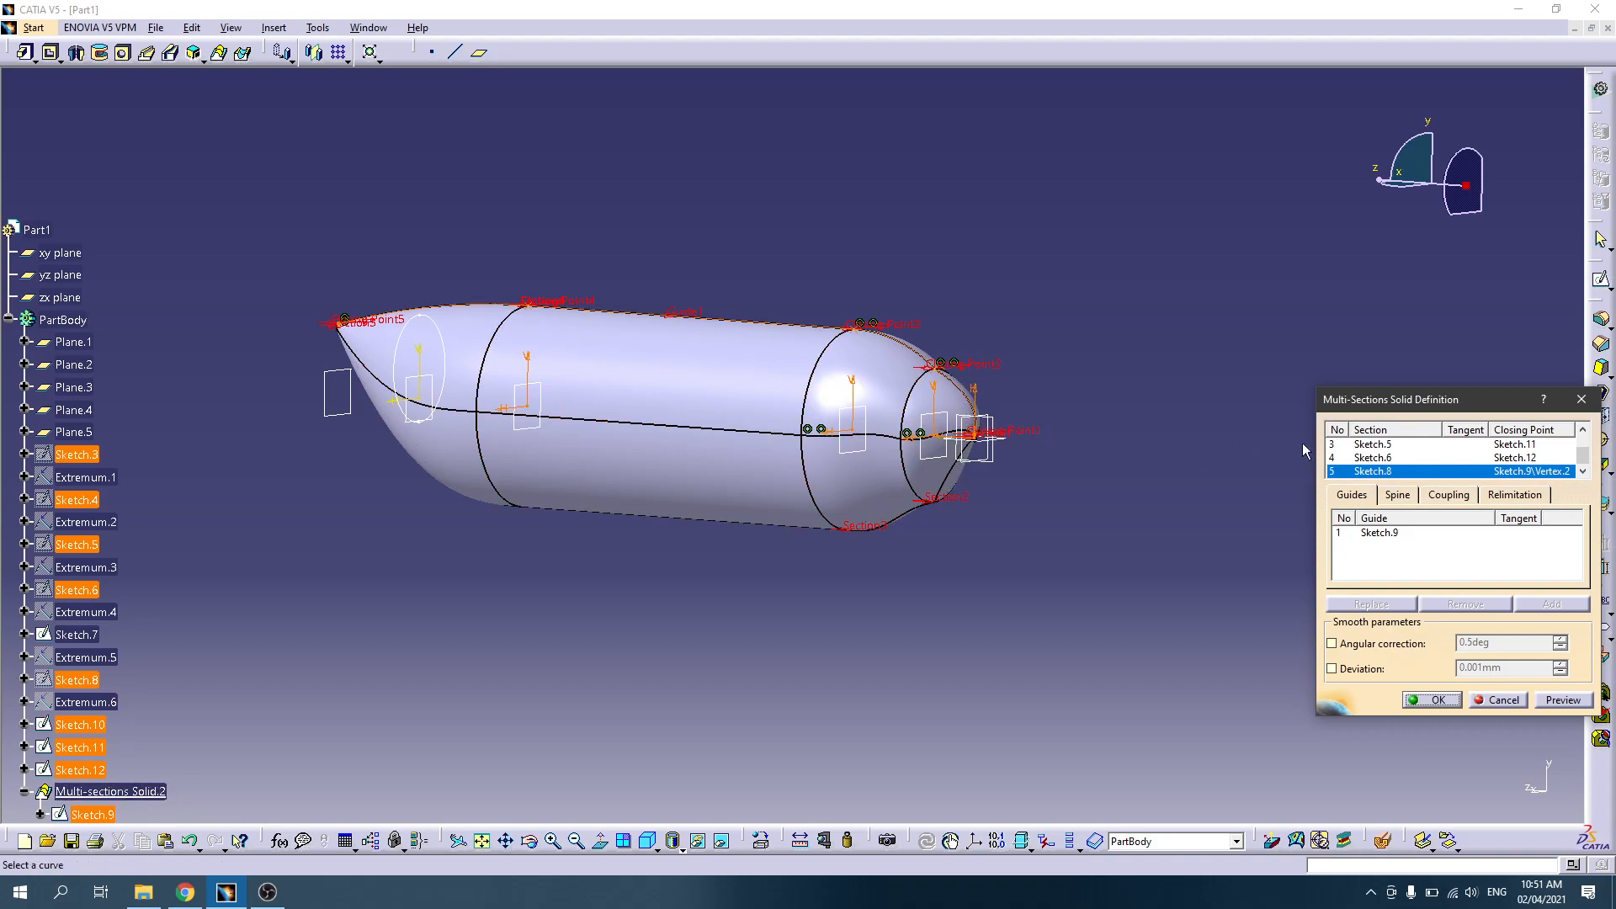
left_click(1581, 400)
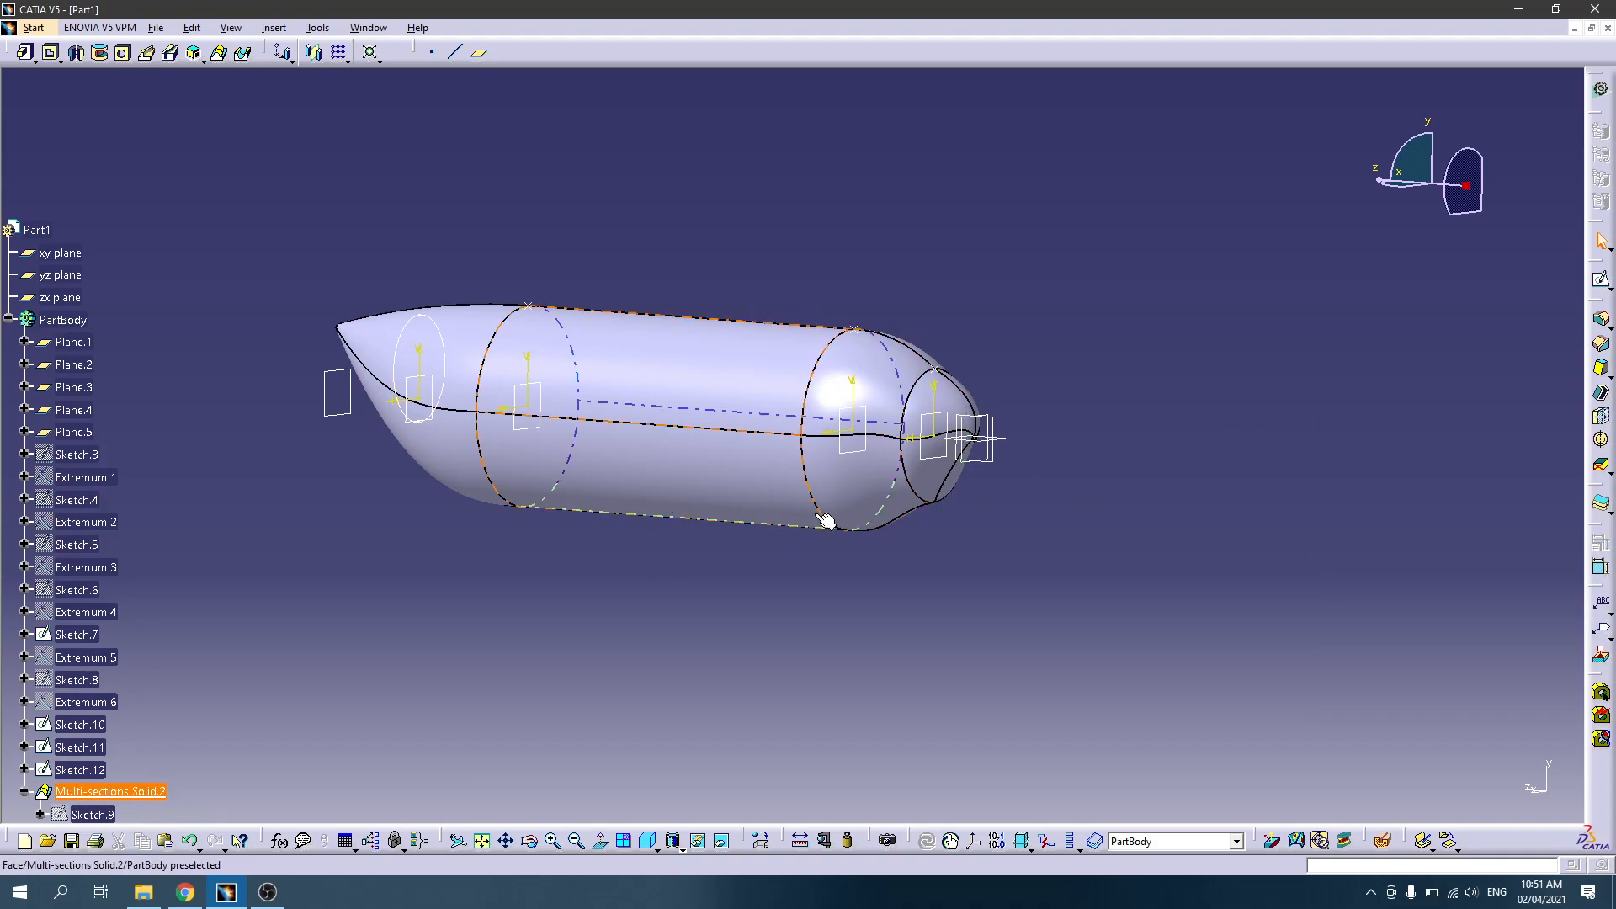
middle_click_drag(993, 485, 1027, 506)
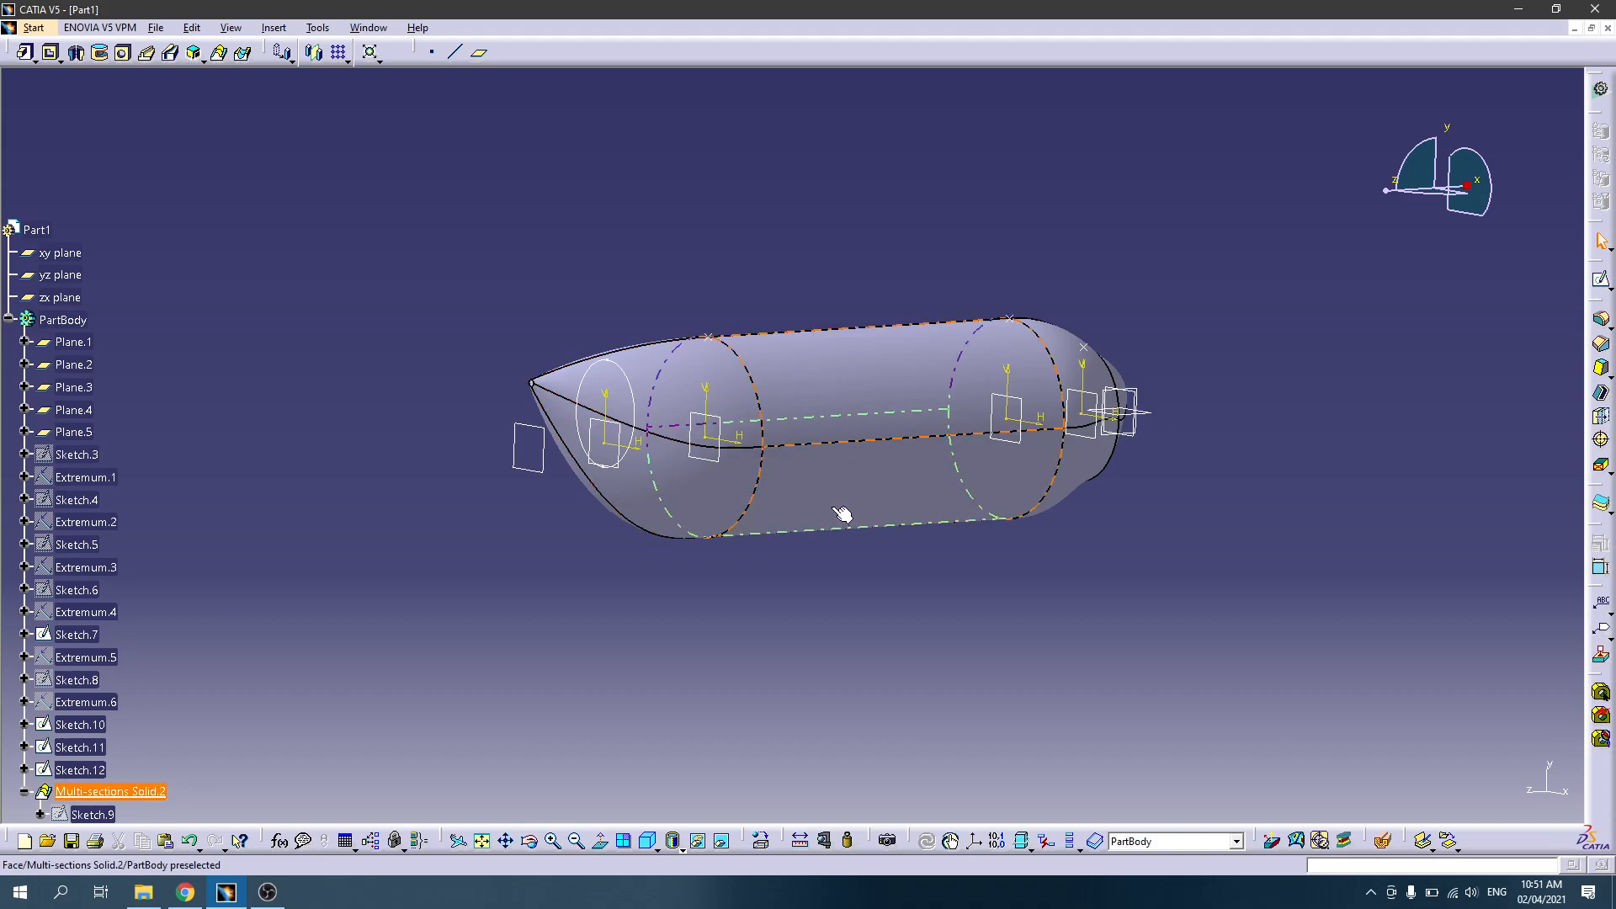
middle_click_drag(869, 516, 502, 476)
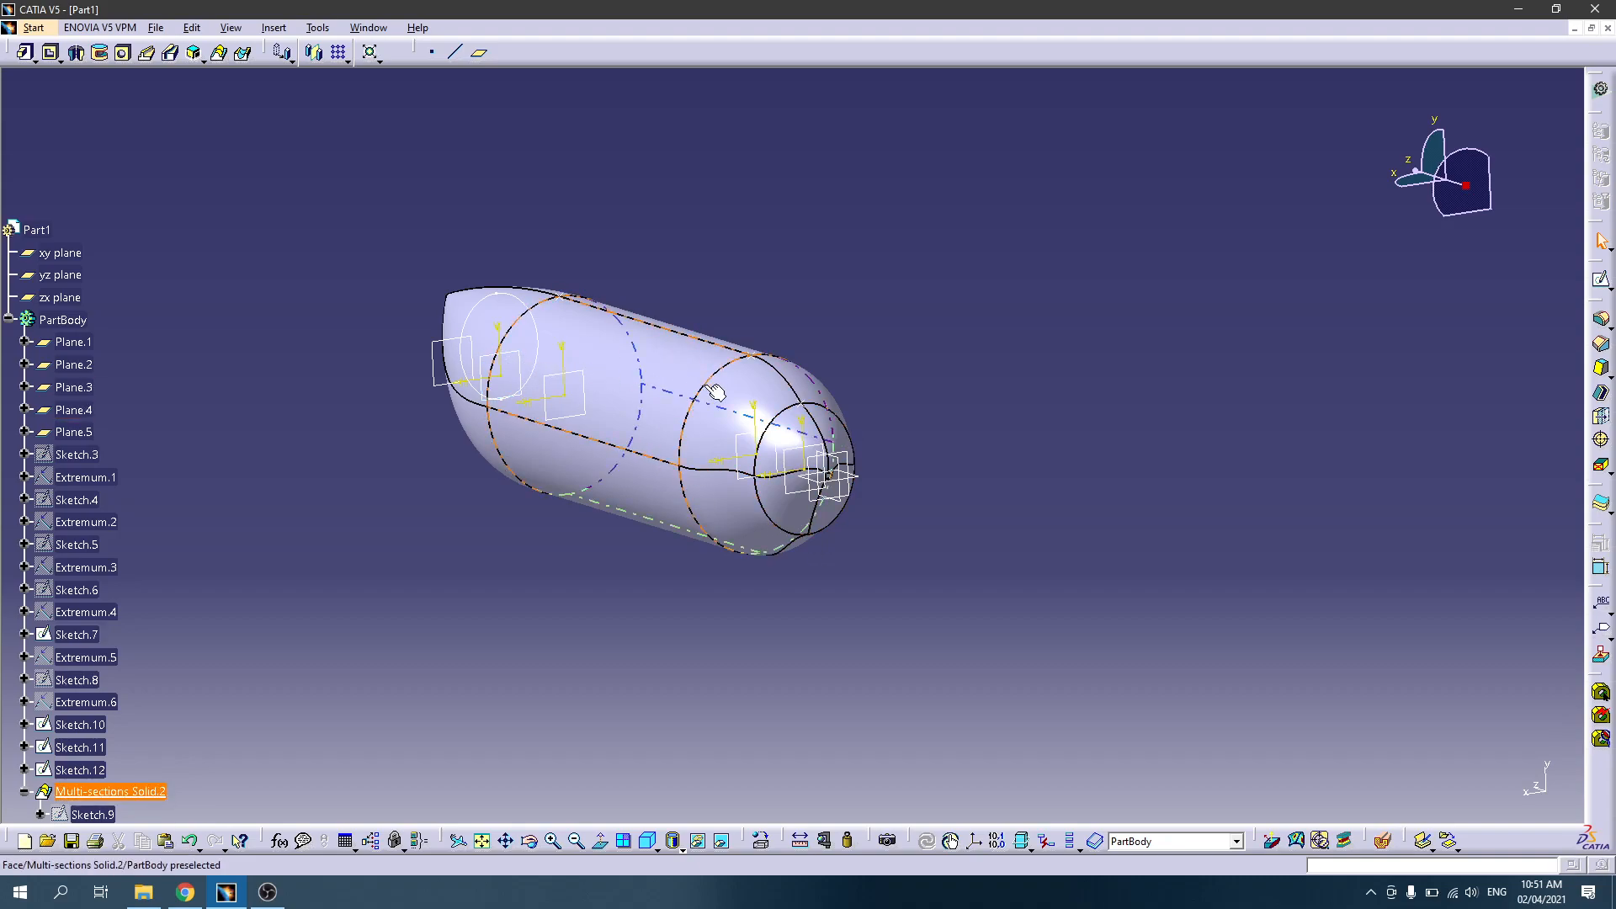
middle_click_drag(787, 499, 920, 487)
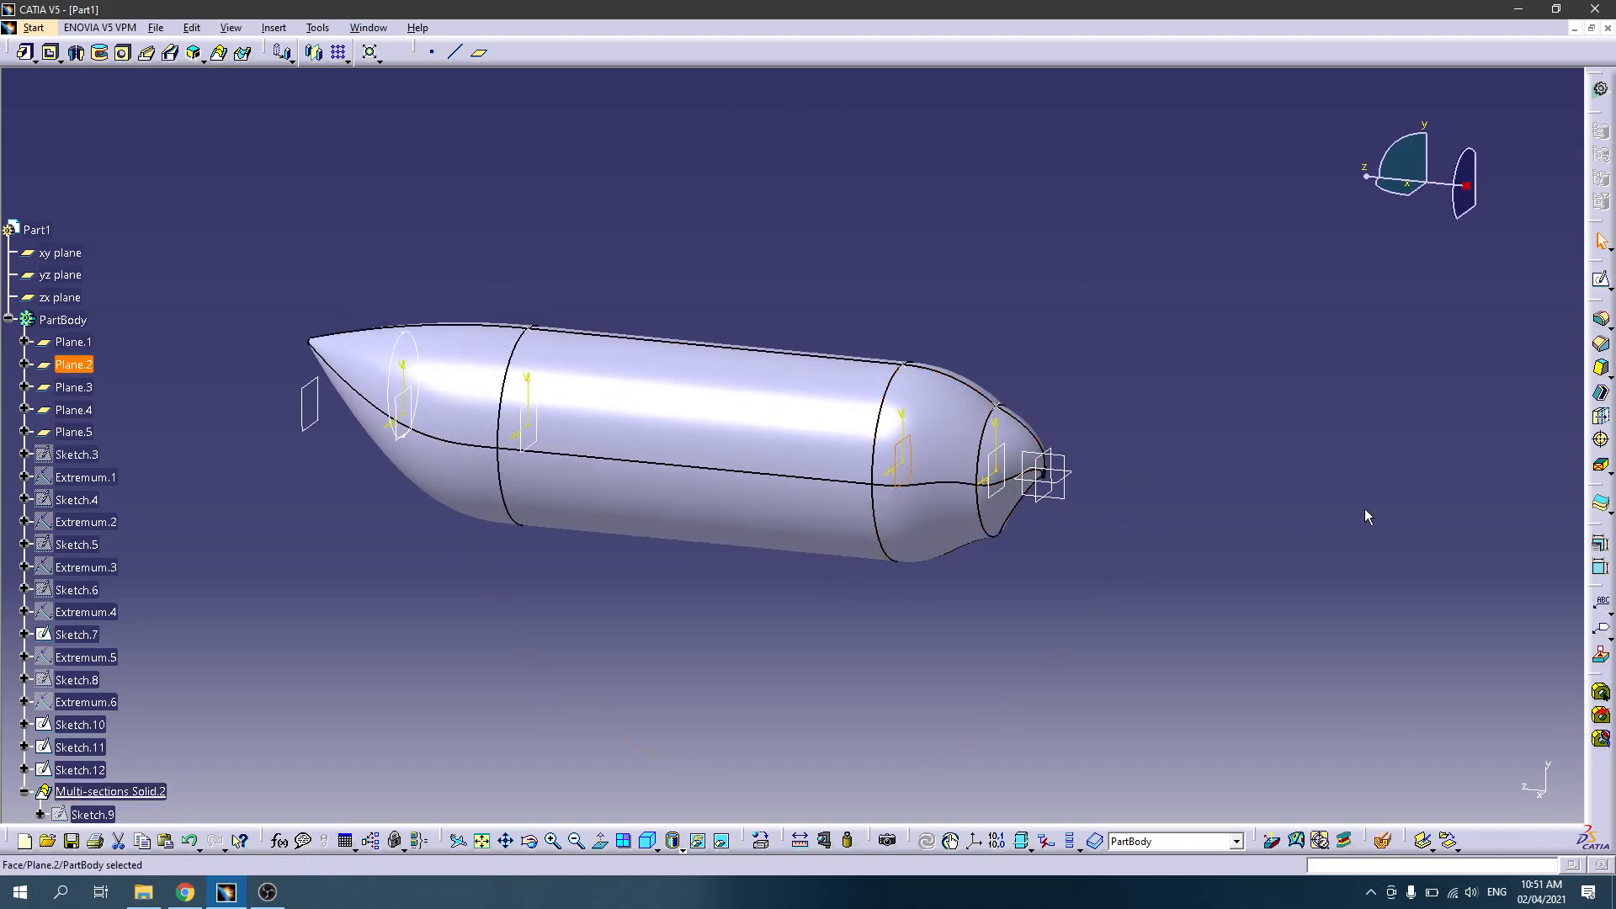
Step: Start a sketch on Plane.2, face it from the opposite side, and hide the Sketch.7 circle
left_click(1602, 280)
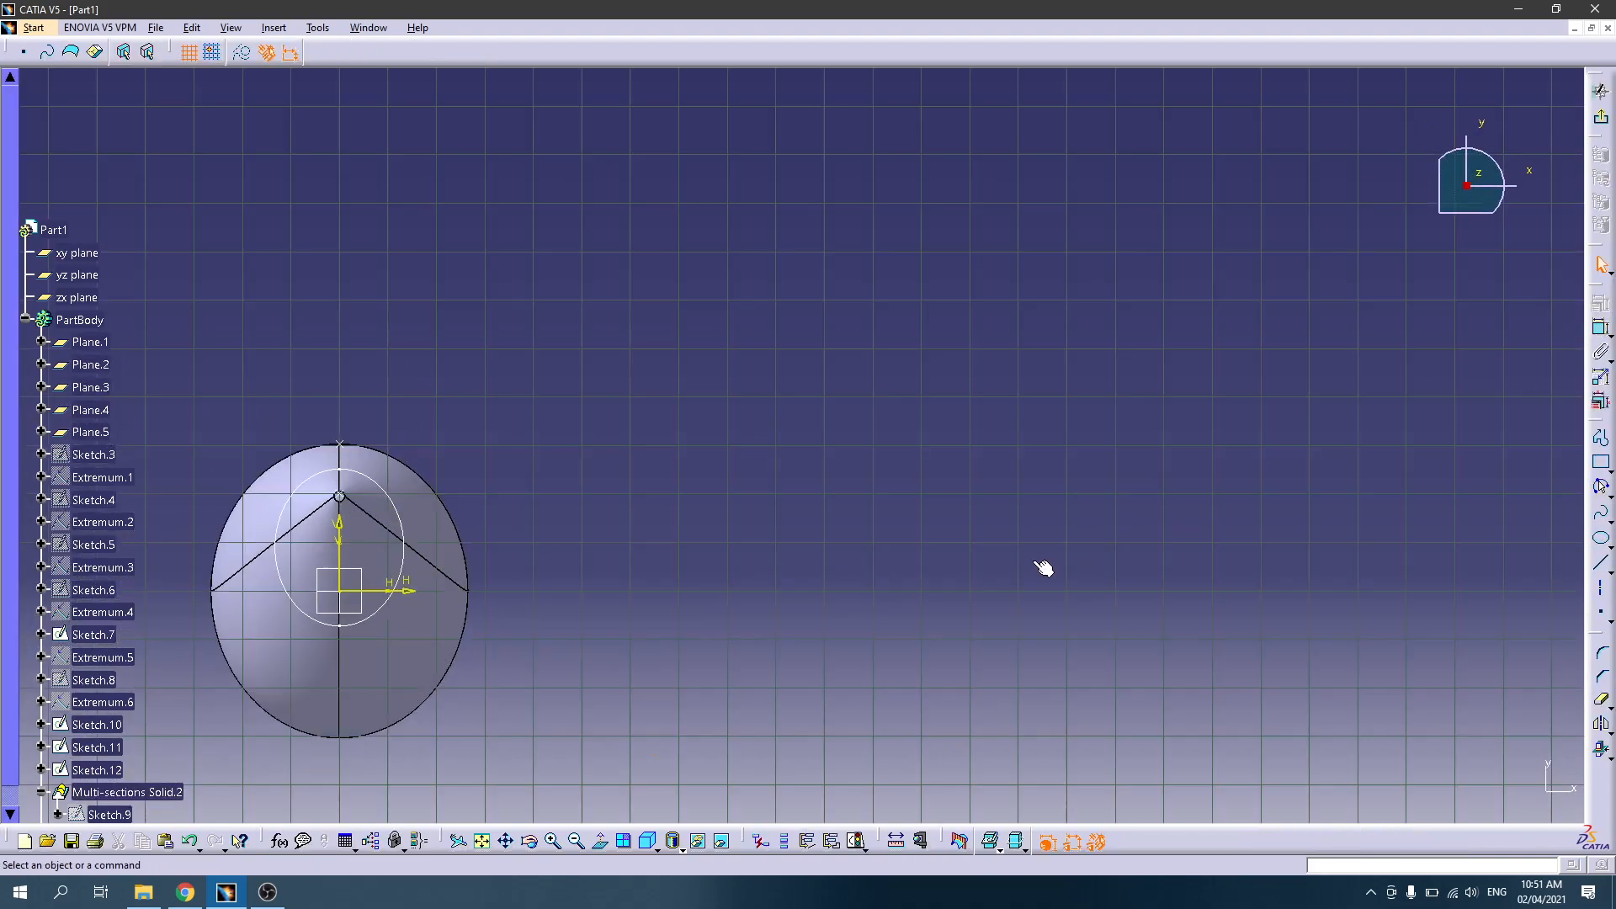
middle_click_drag(460, 587, 962, 491)
middle_click_drag(553, 564, 1072, 583)
middle_click_drag(697, 640, 920, 552)
left_click(599, 845)
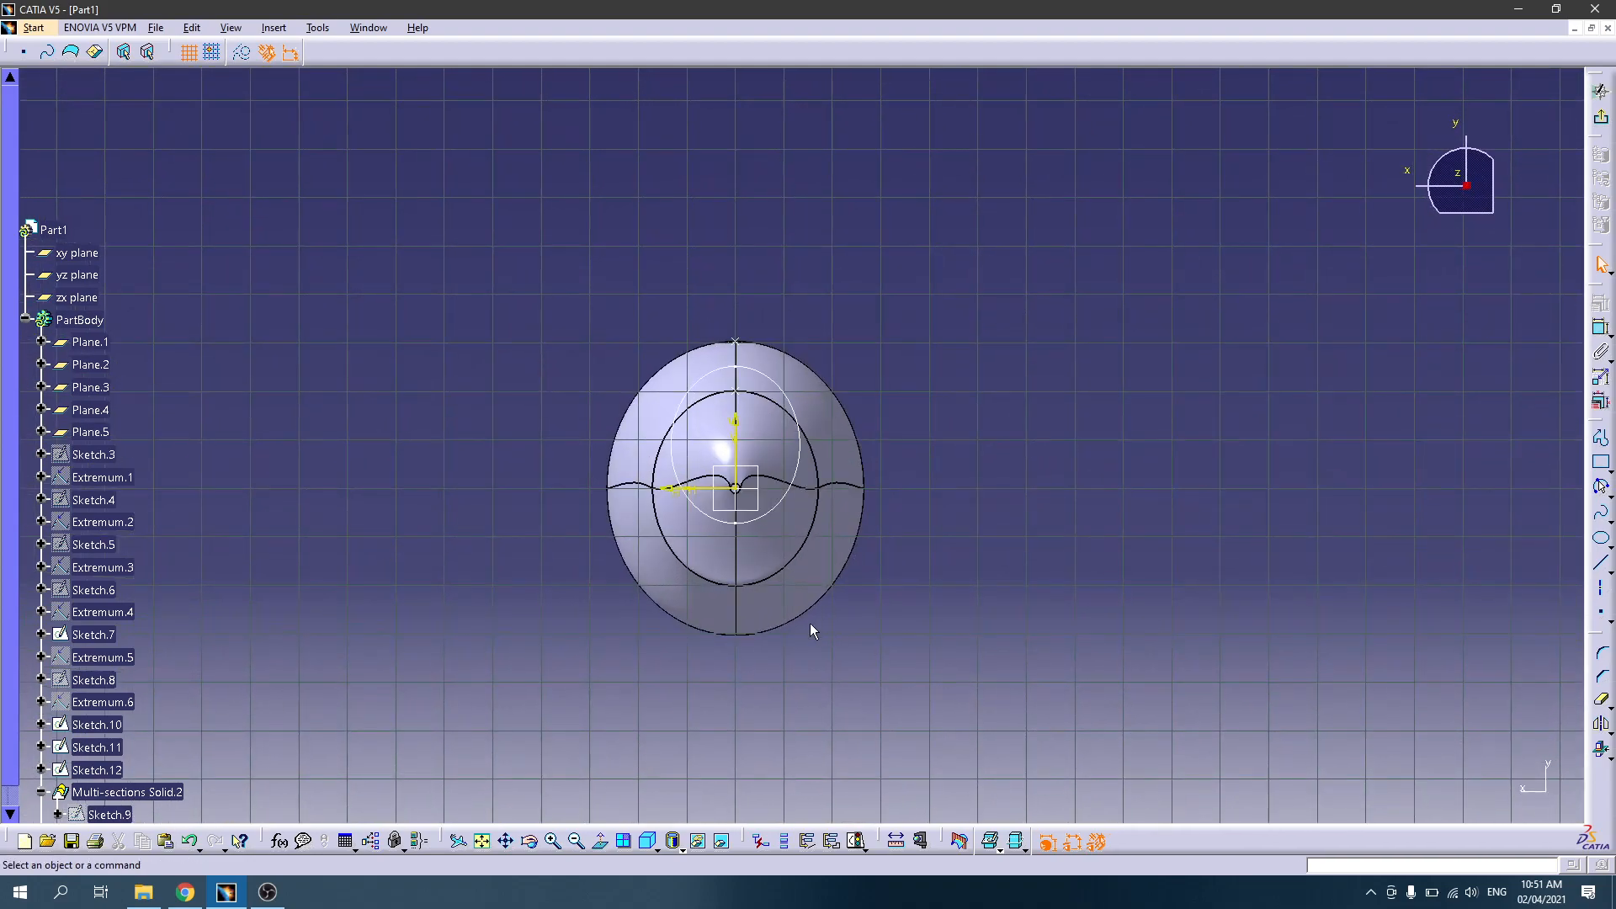
right_click(758, 372)
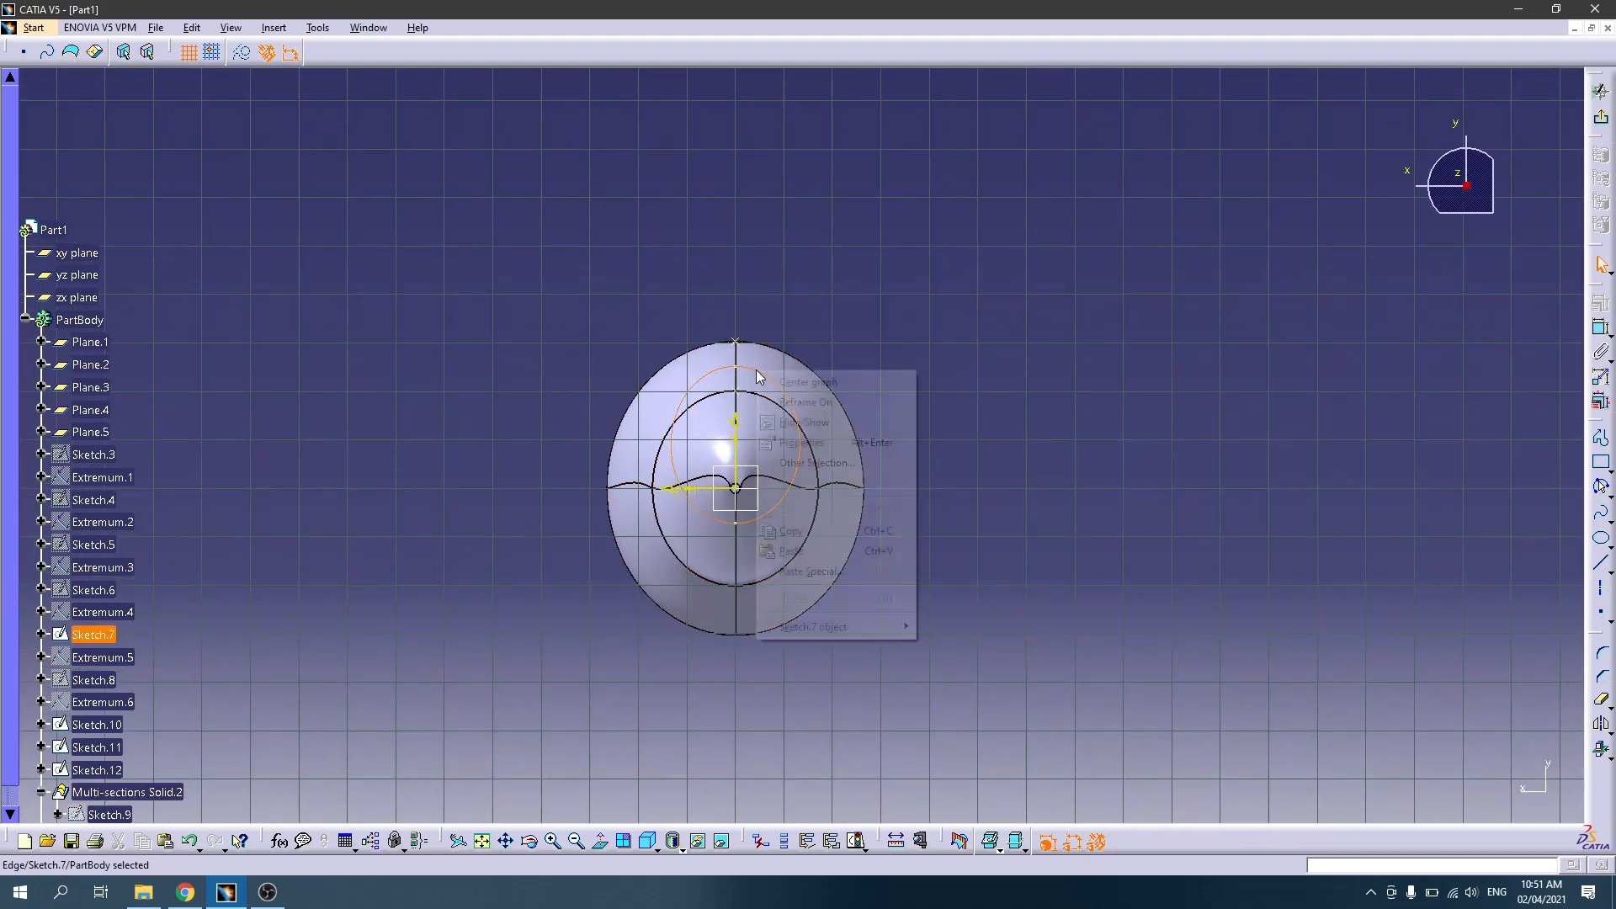
left_click(790, 403)
left_click(980, 610)
Step: Sketch a circle of about 238 mm radius centred on the origin inside the Plane.2 section, and finish the sketch
middle_click_drag(979, 610, 978, 463)
middle_click_drag(933, 573, 1106, 479)
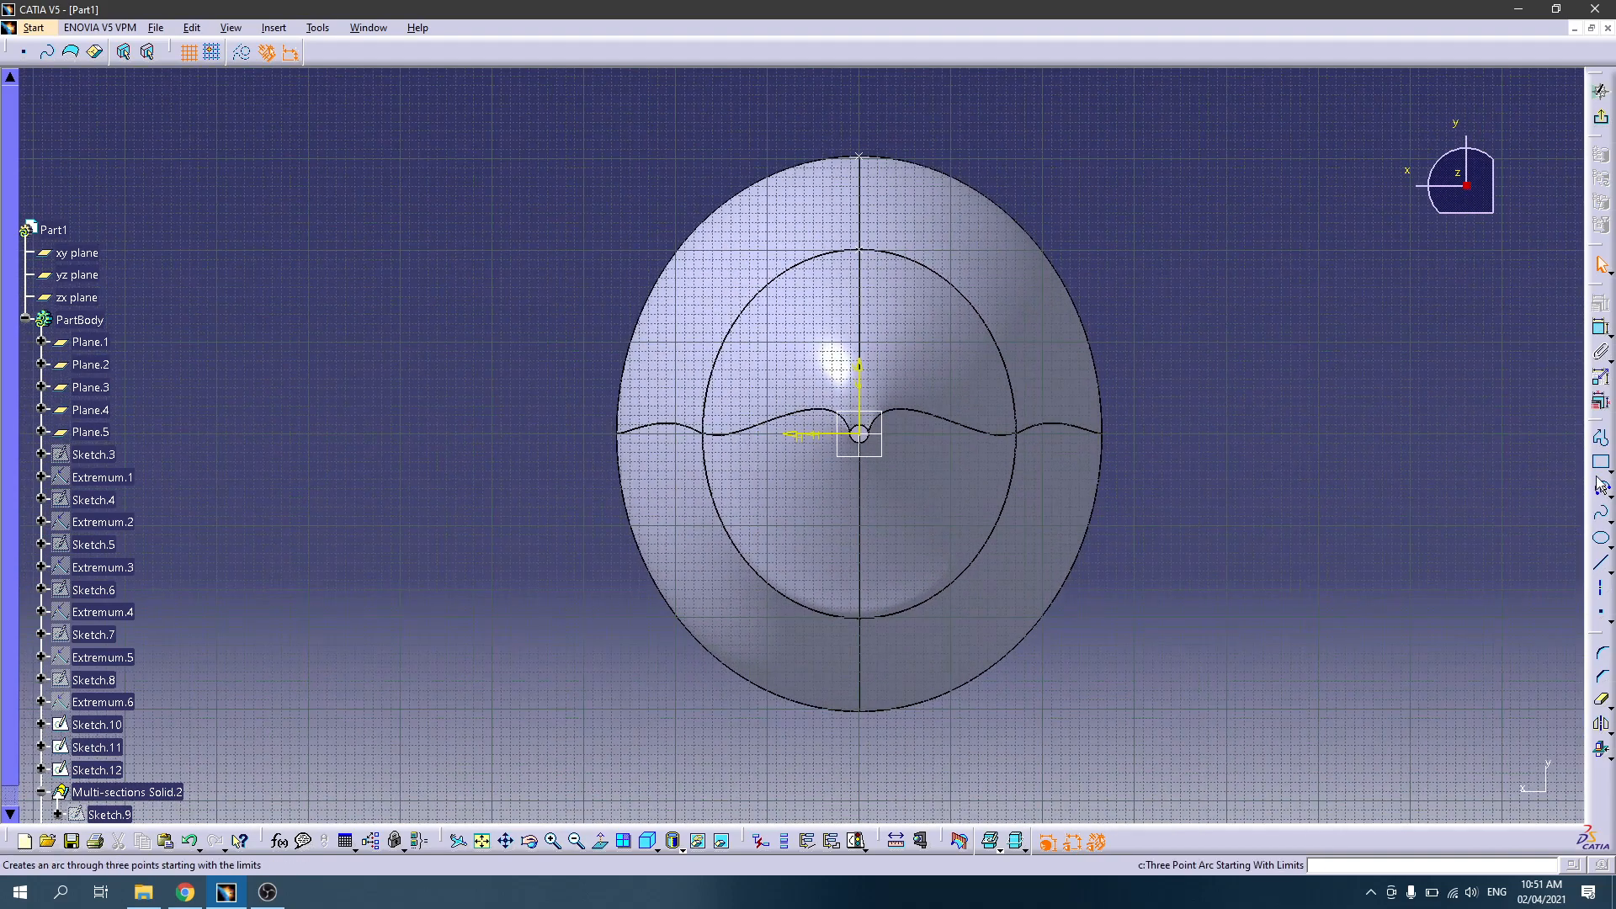
left_click(1608, 499)
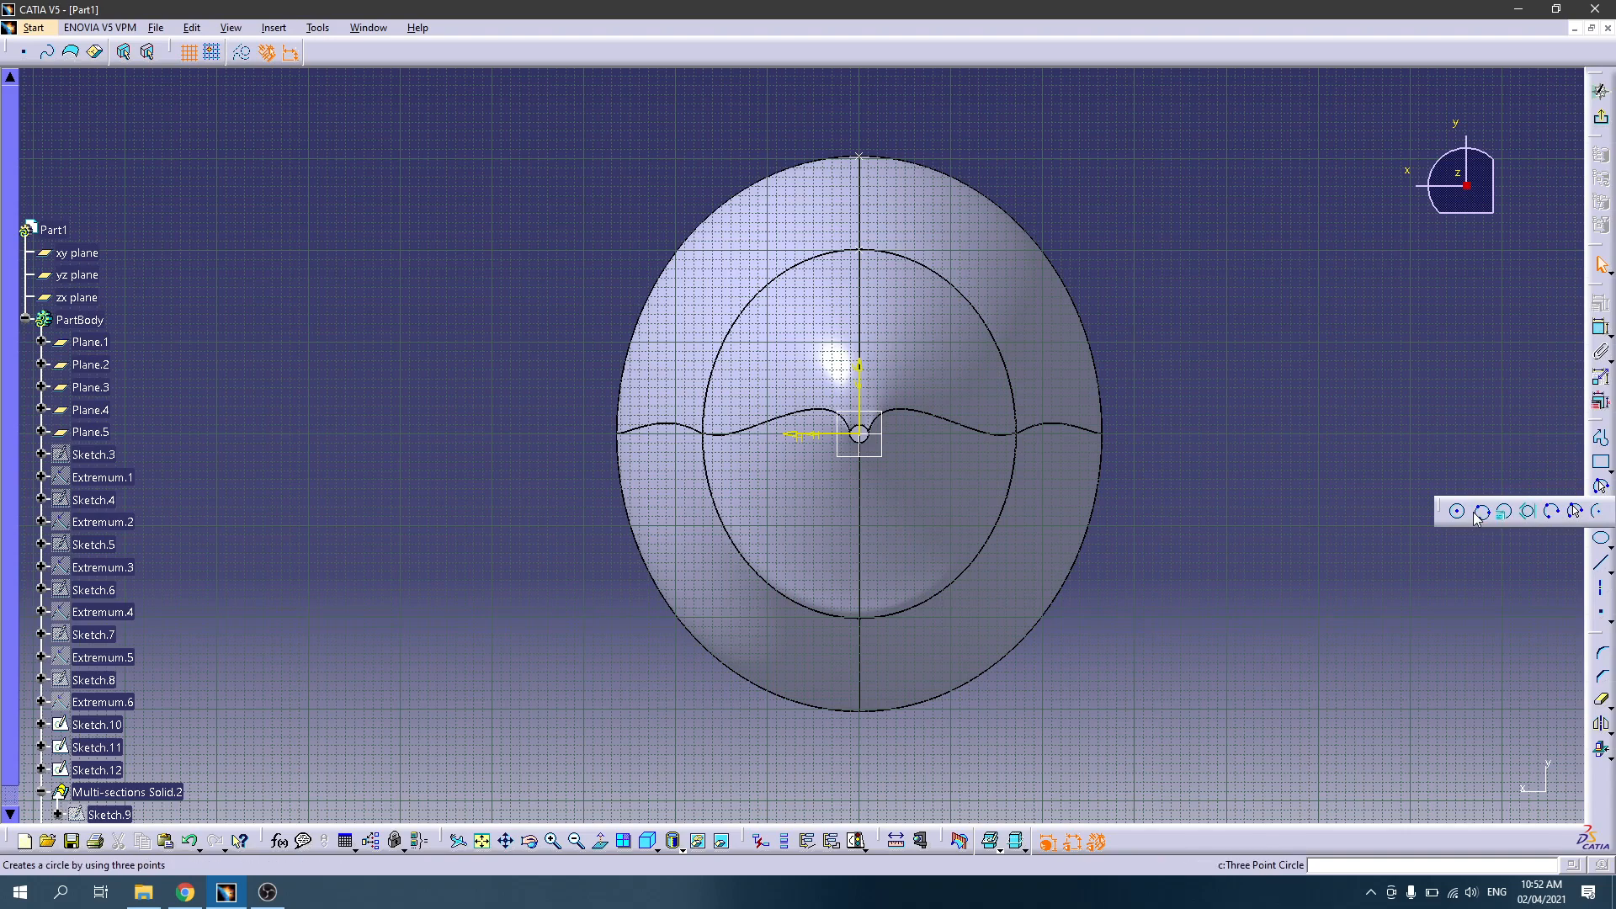
left_click(860, 434)
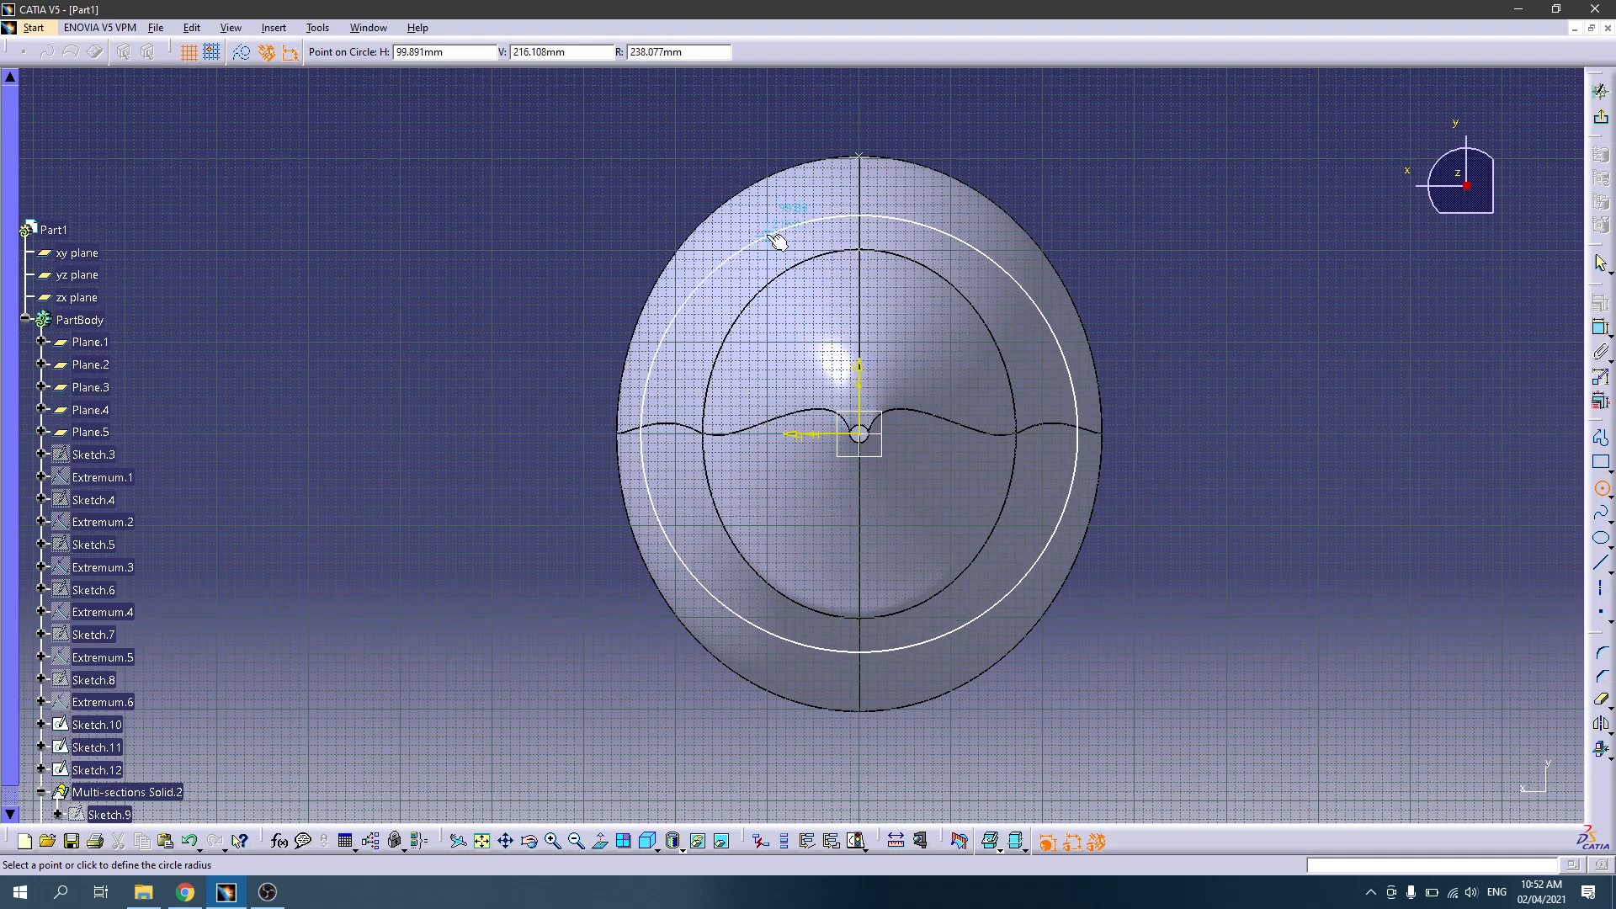
left_click(772, 236)
left_click(1248, 352)
middle_click_drag(1120, 379, 845, 419)
middle_click_drag(1404, 308, 905, 411)
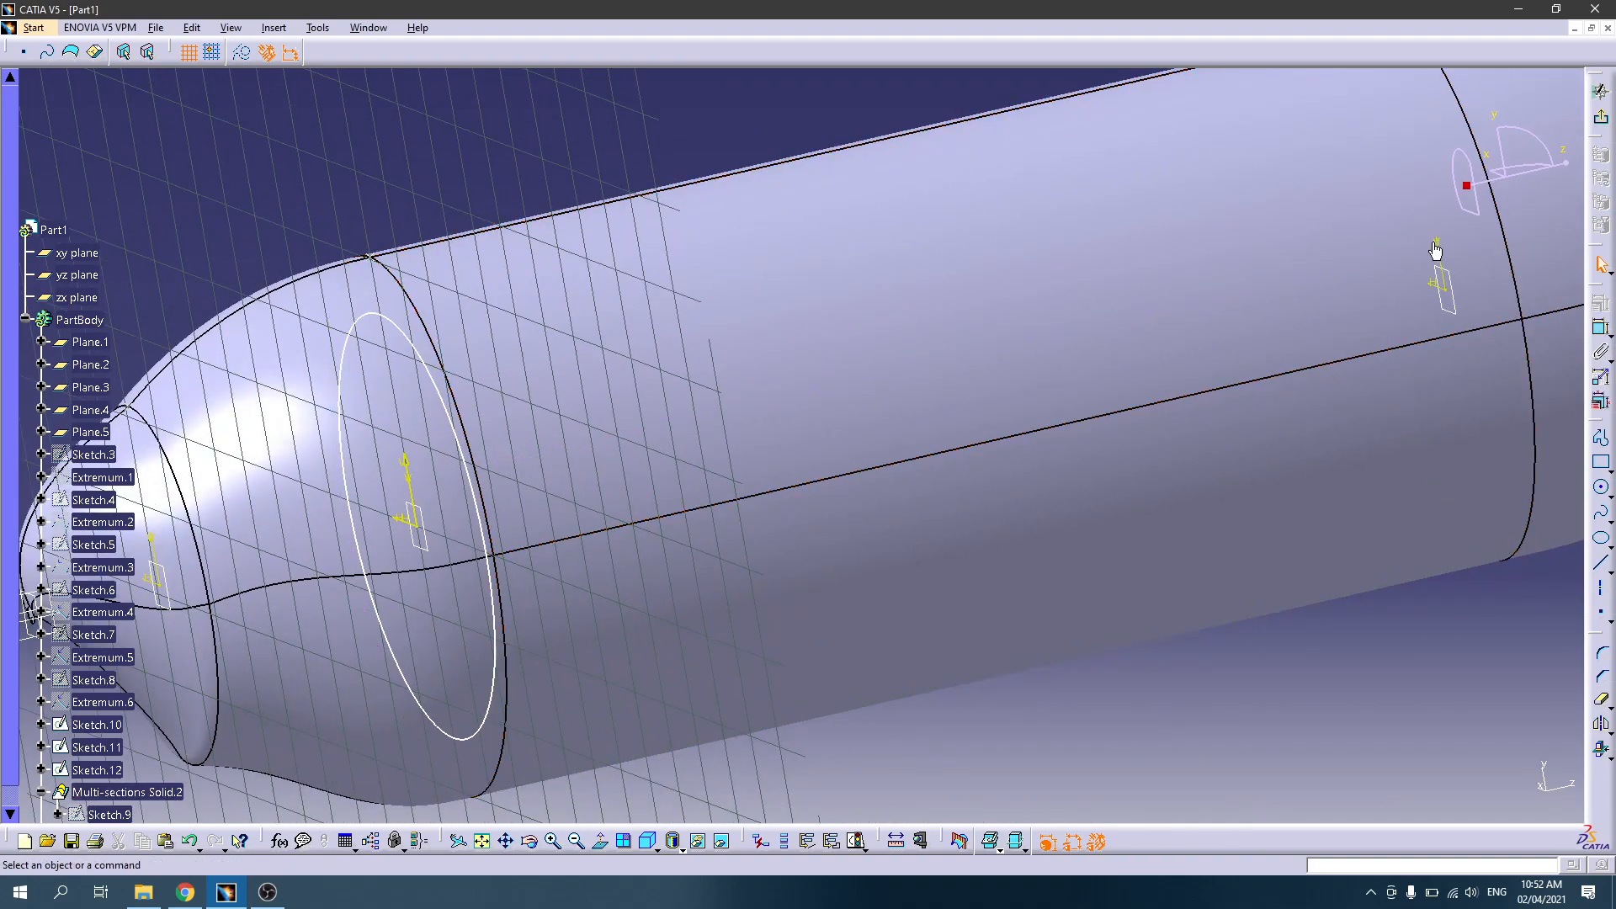
left_click(1602, 90)
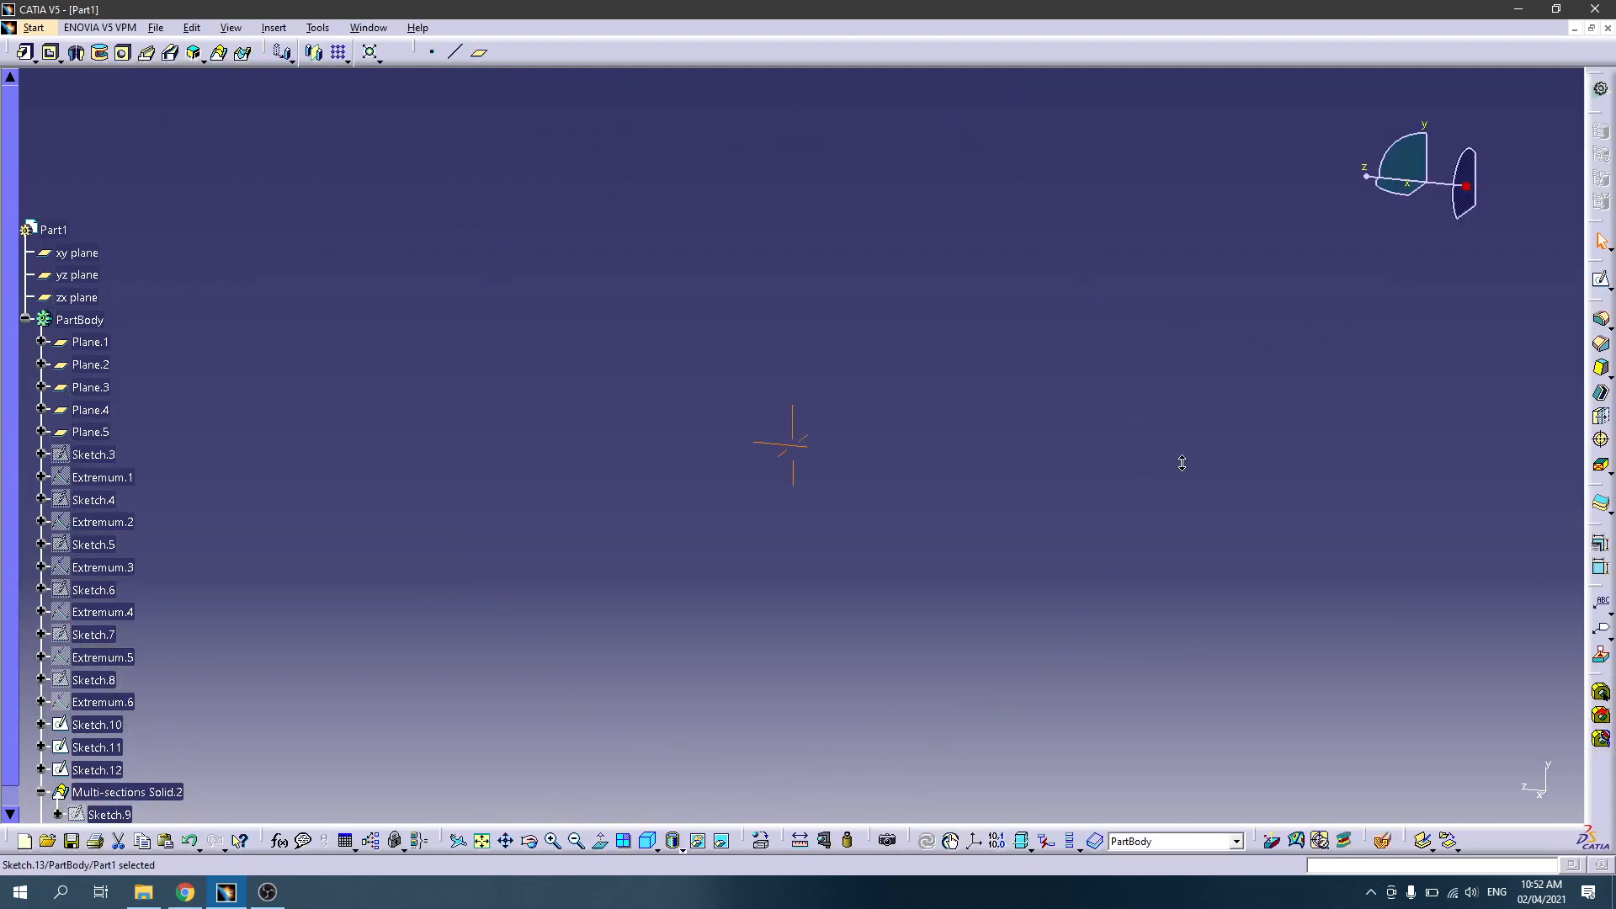
Step: Create a sketch on Plane.3 containing the projection of the Plane.2 circle, and exit the sketch
middle_click_drag(1183, 455, 1164, 580, "ctrl")
left_click(481, 840)
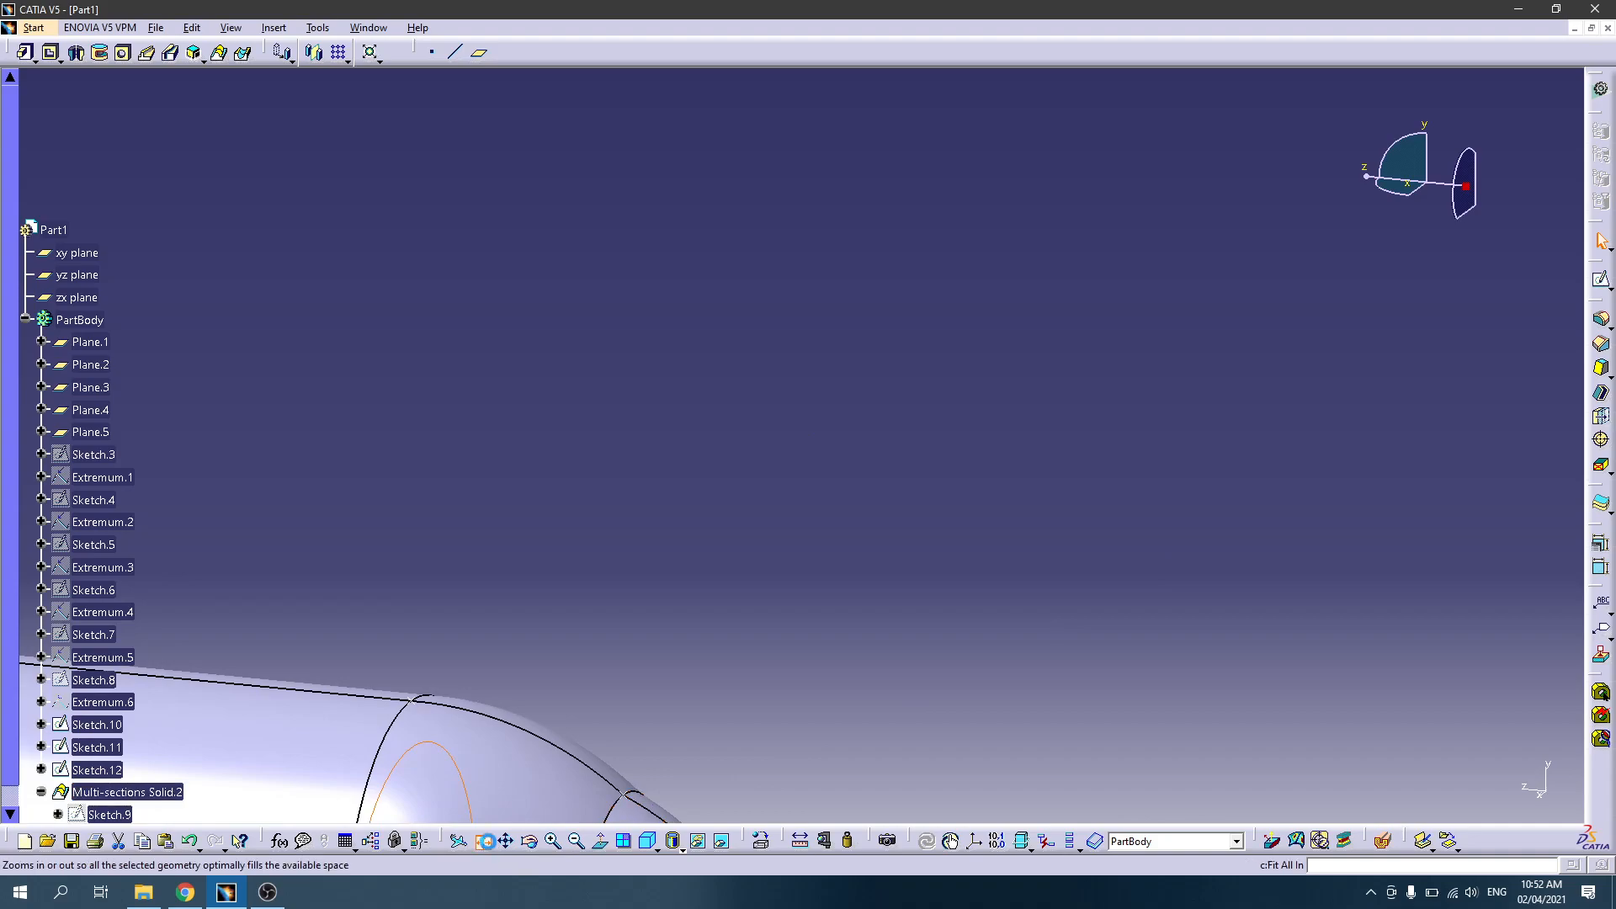
left_click(668, 692)
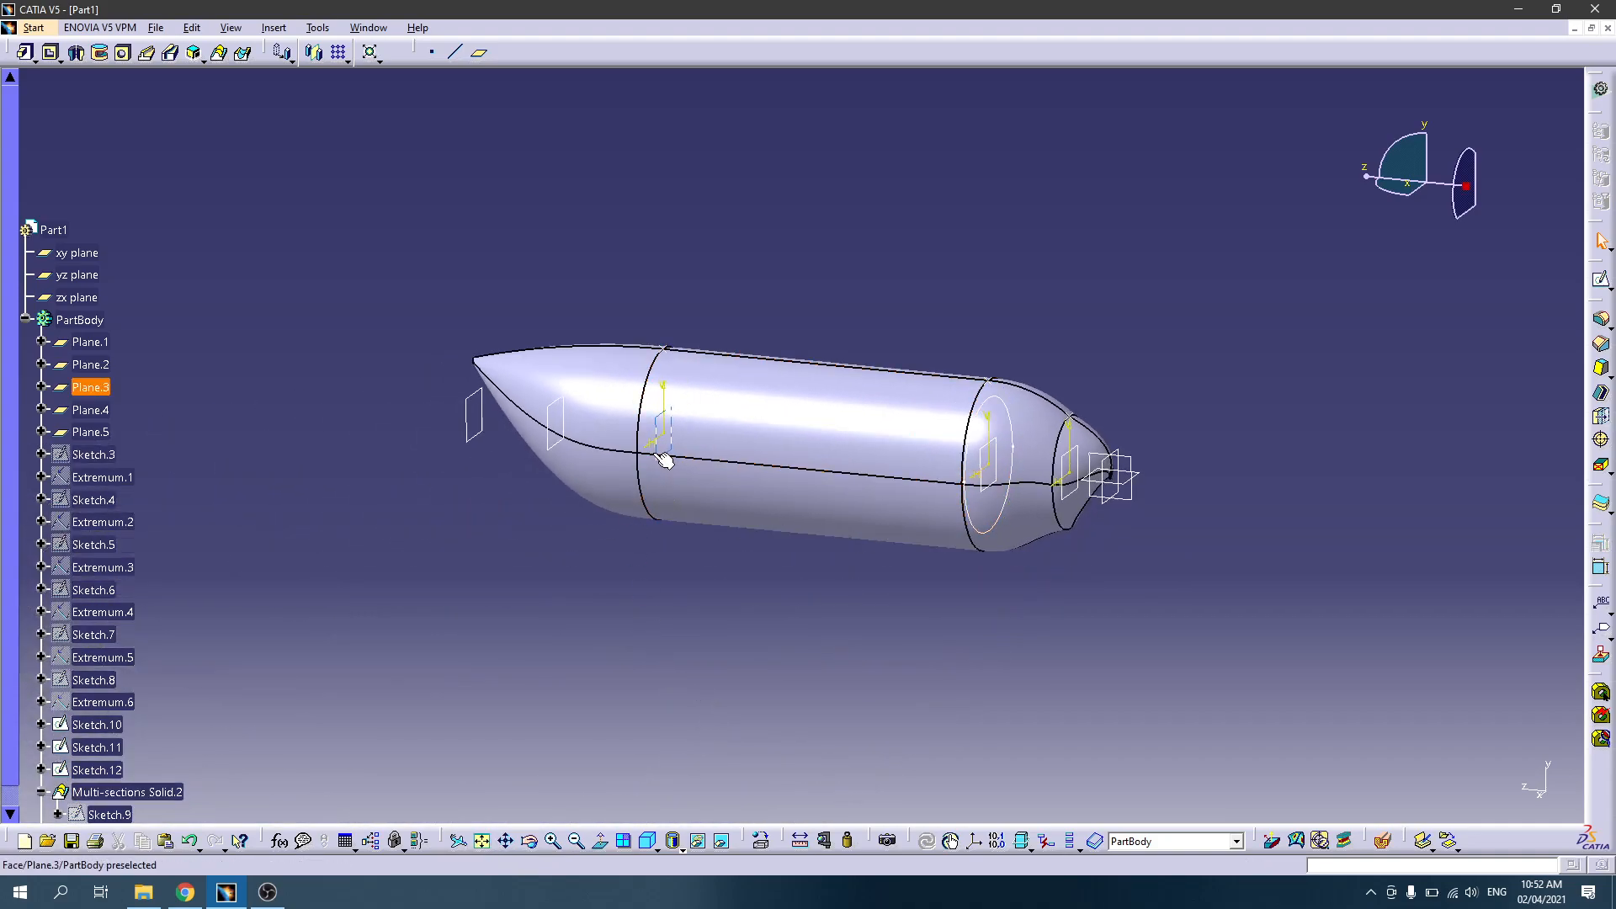
left_click(1601, 279)
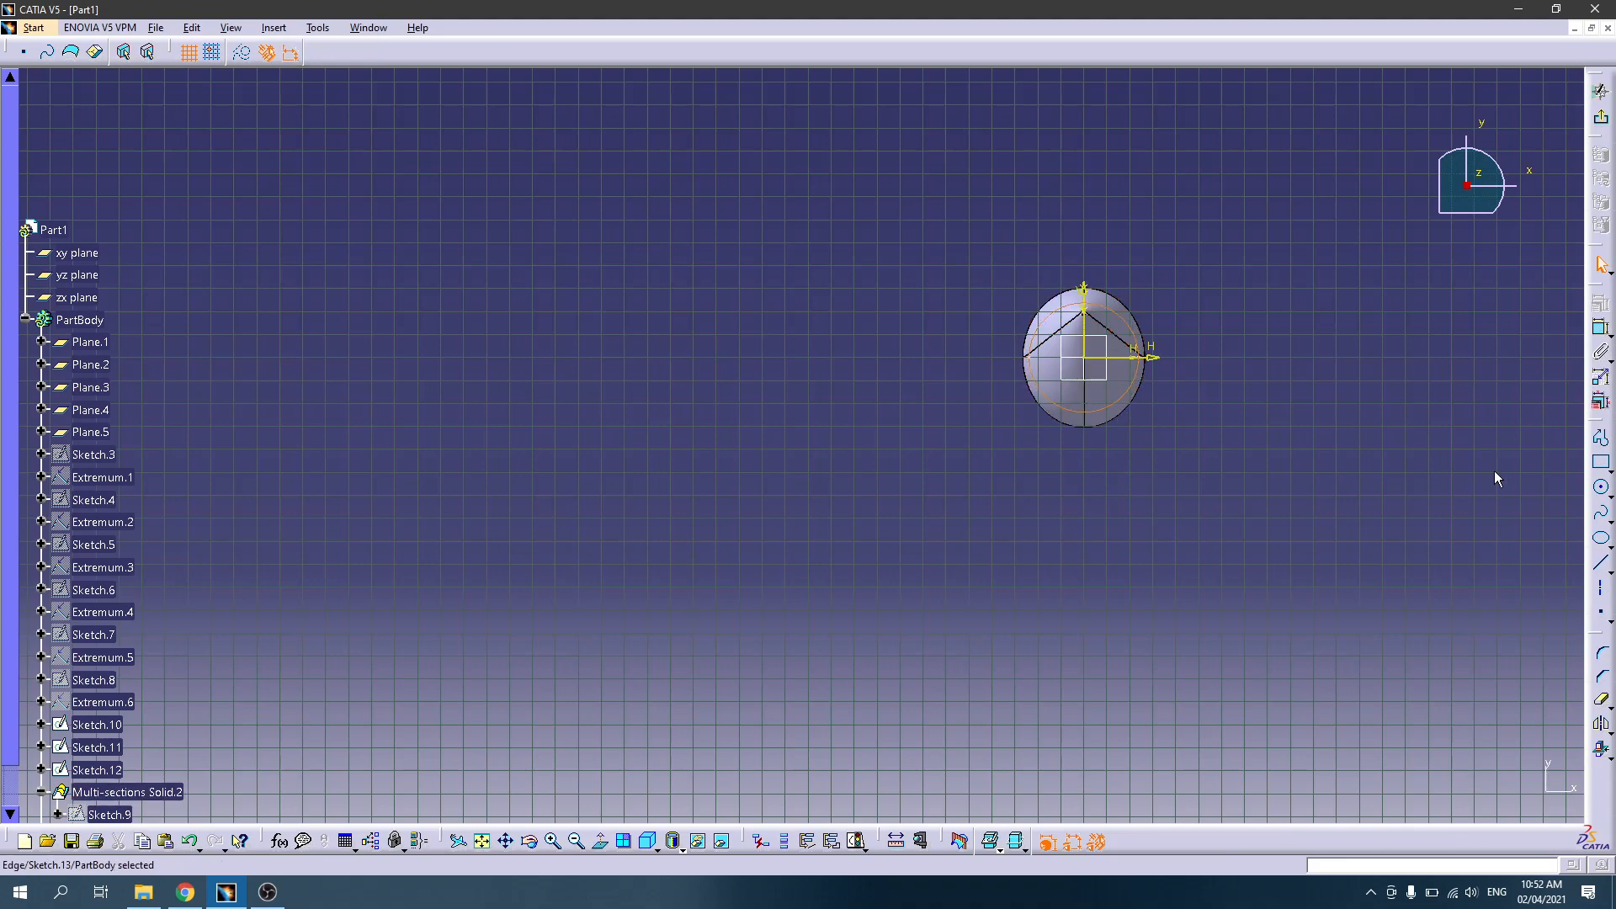
left_click(1601, 749)
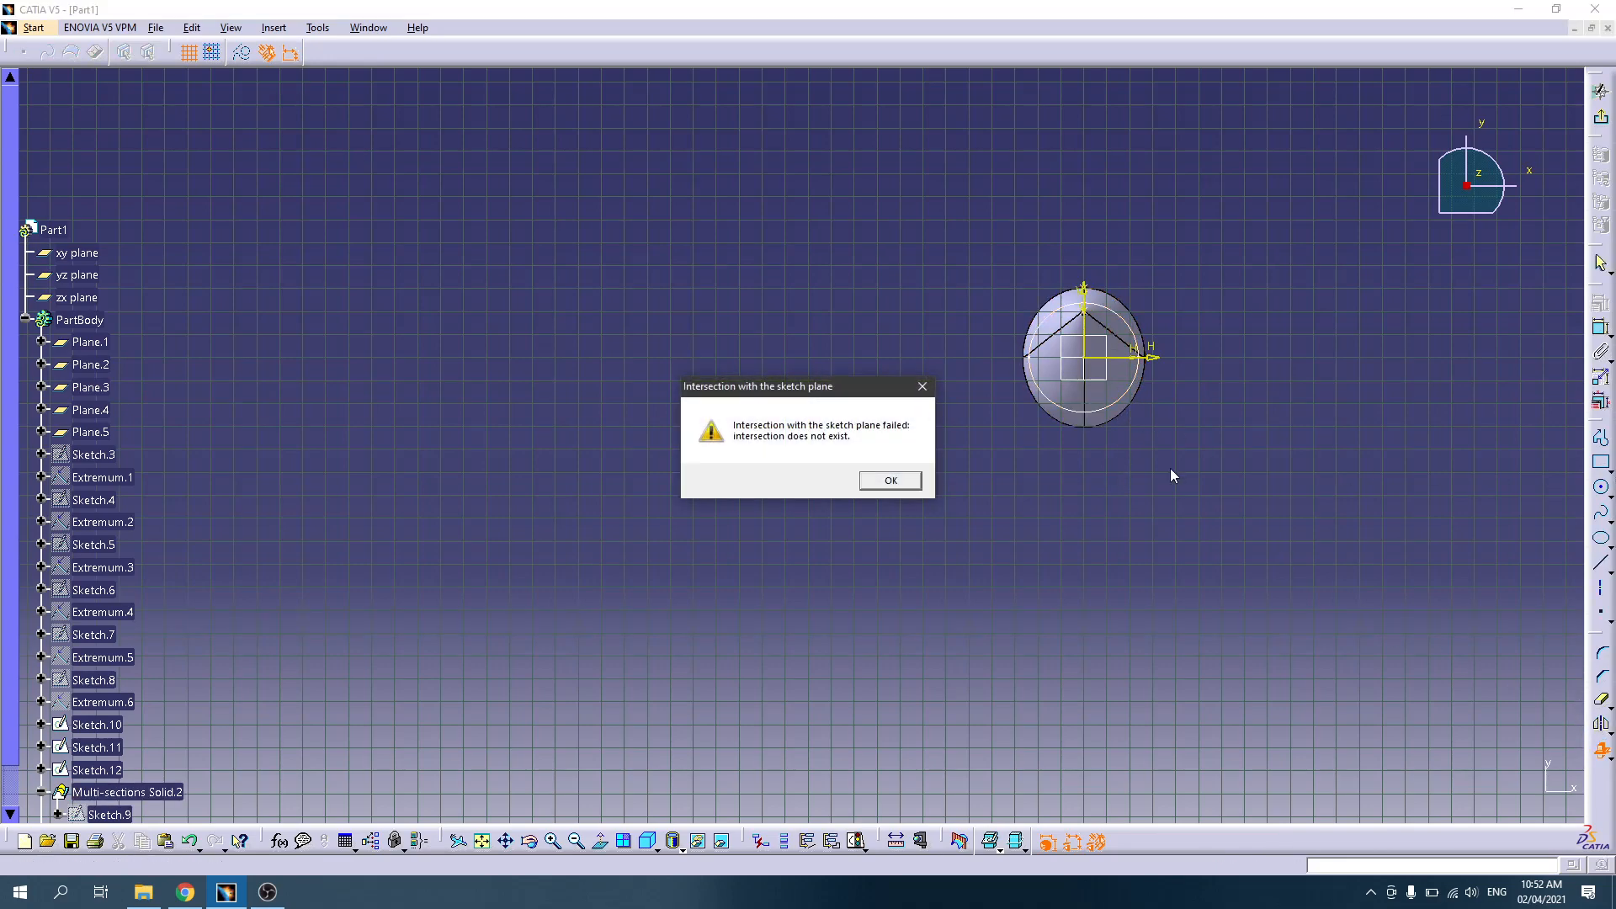
left_click(890, 481)
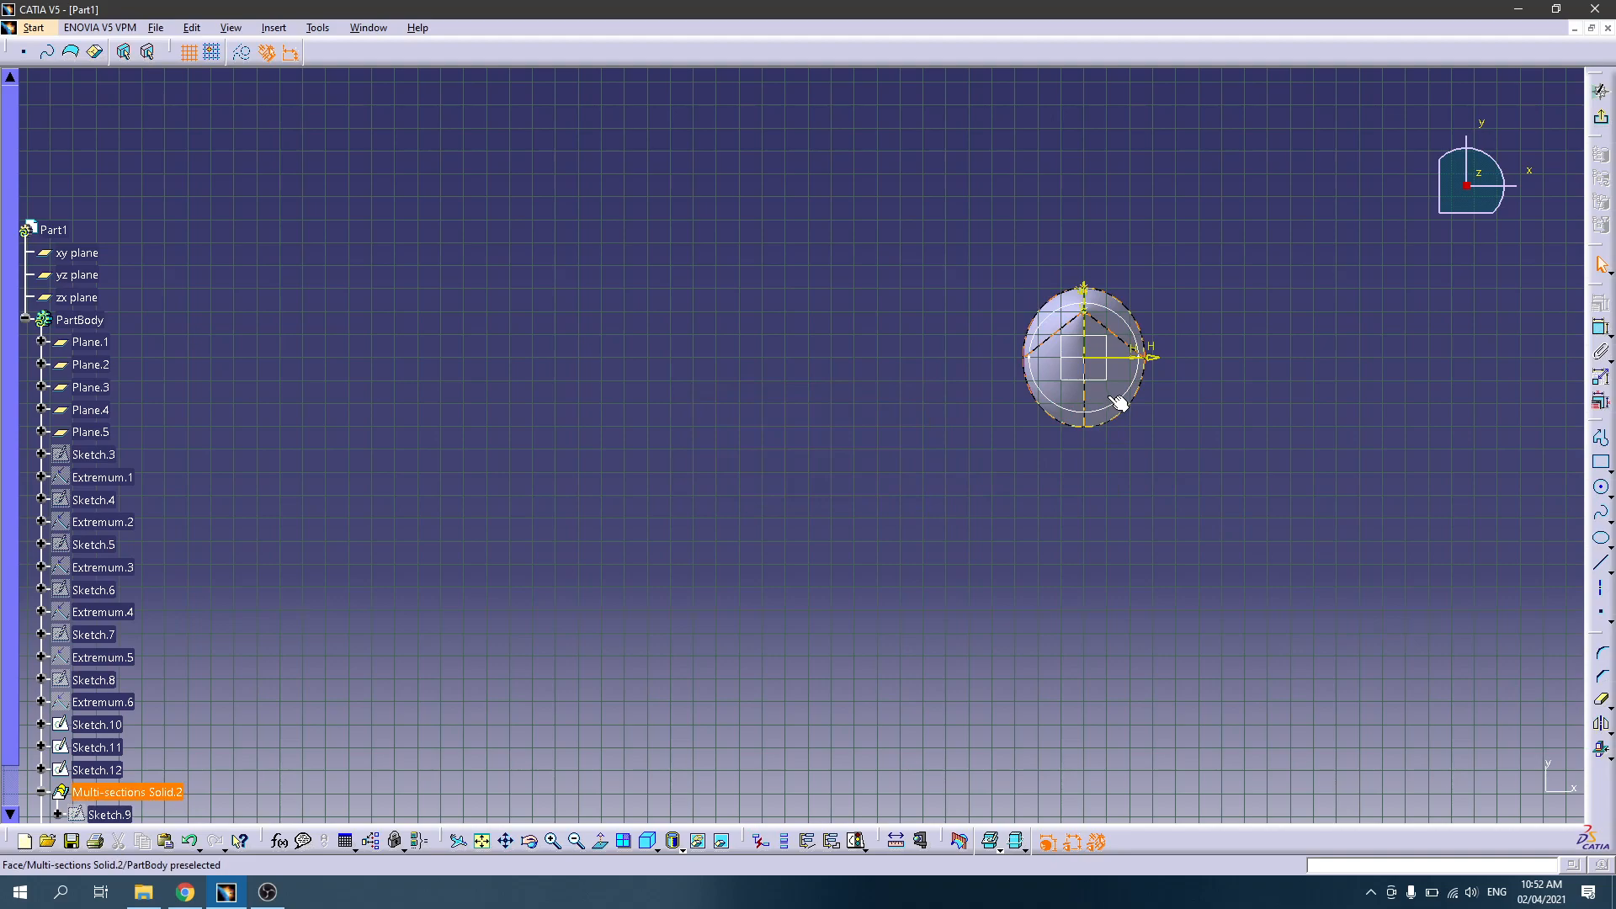
left_click(1608, 757)
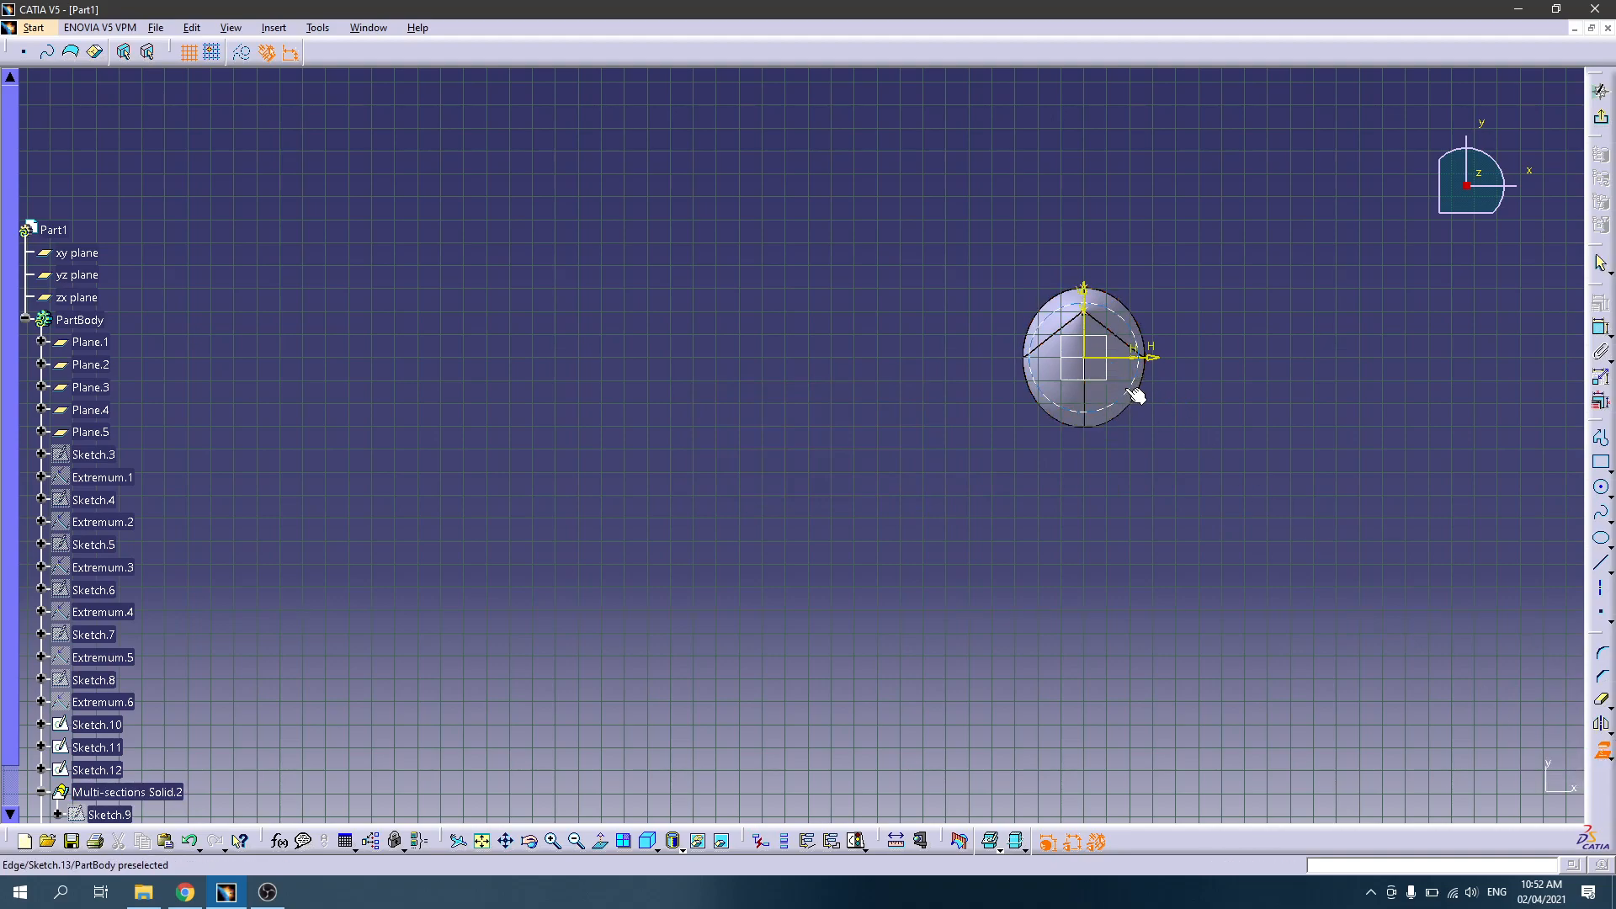
left_click(1602, 125)
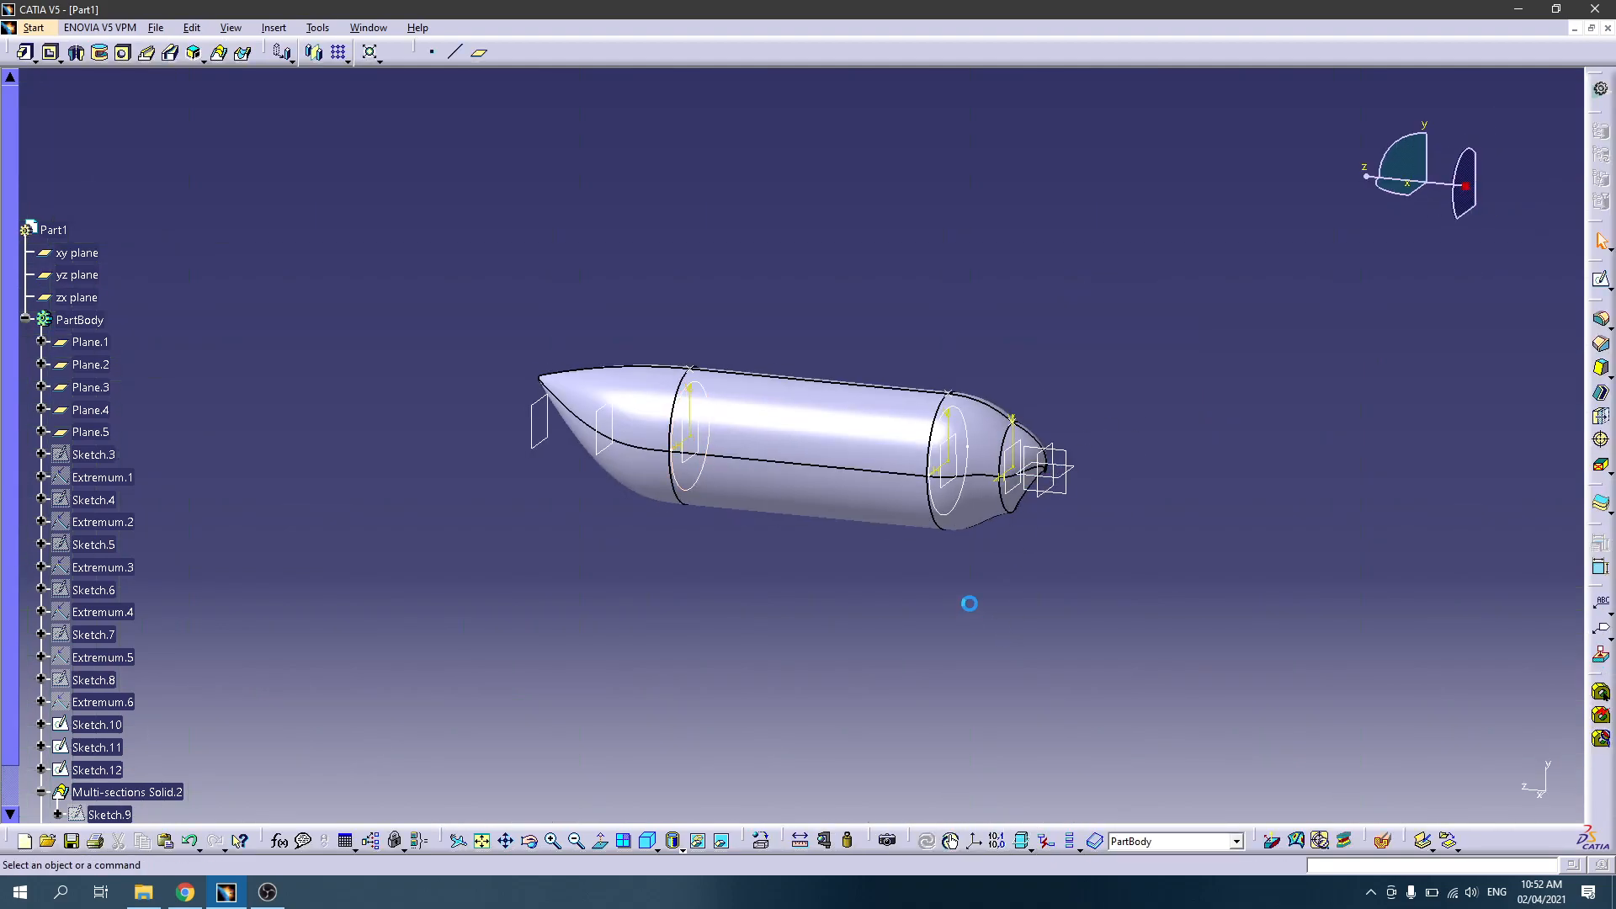
Step: Sketch an upright rectangle around the origin on Plane.4, inside the body's section cut by the sketch plane, and exit the sketch
left_click(593, 430)
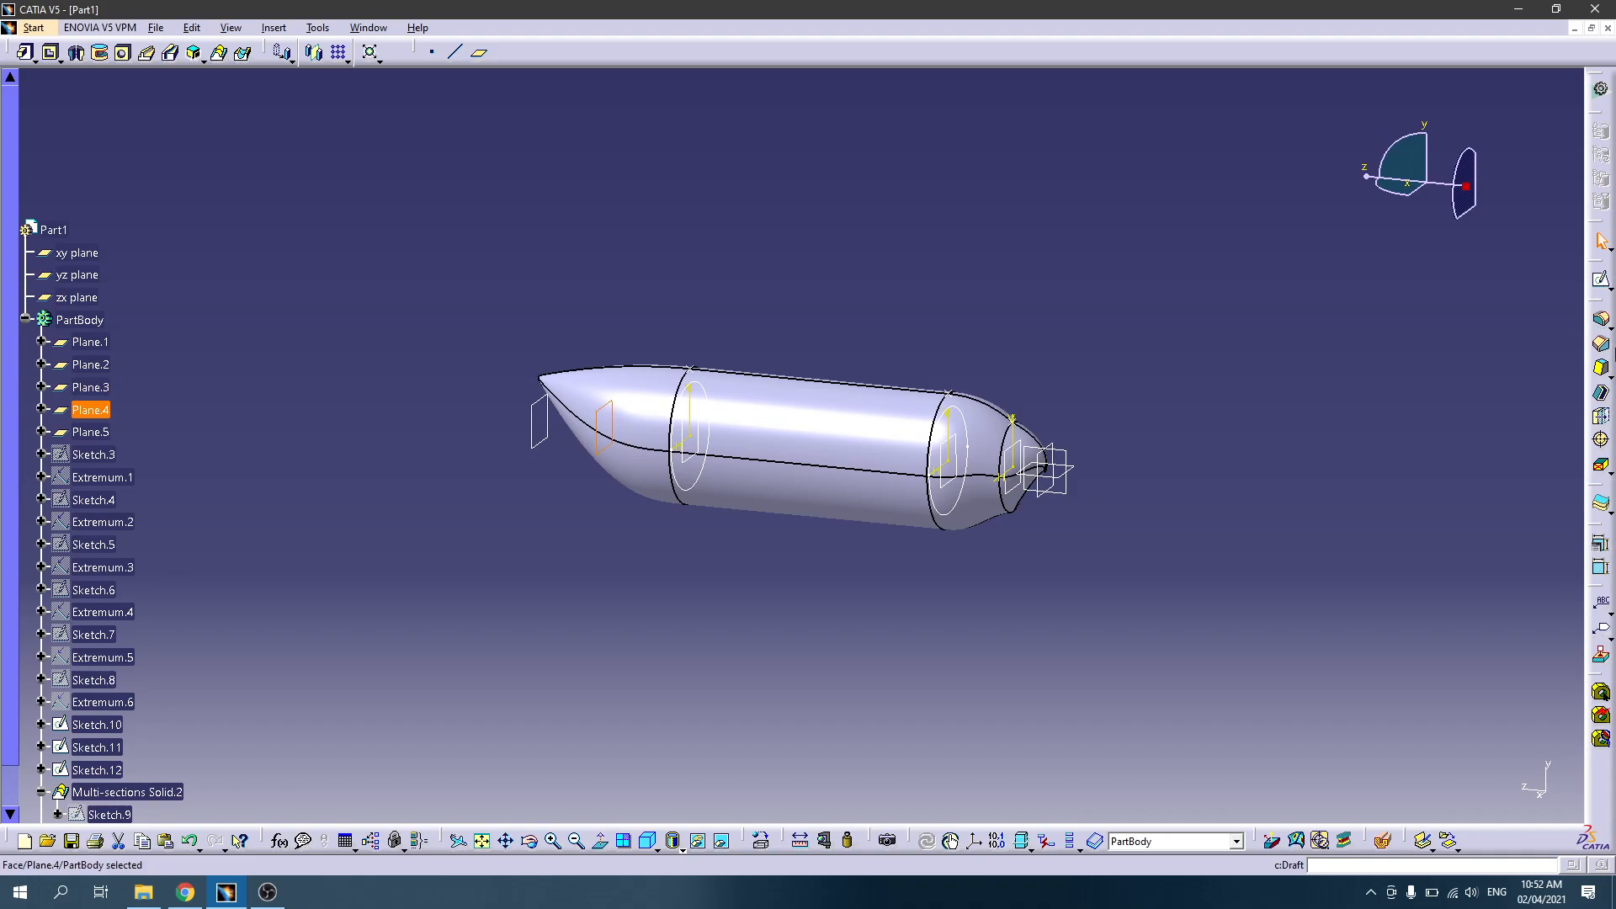
left_click(1602, 281)
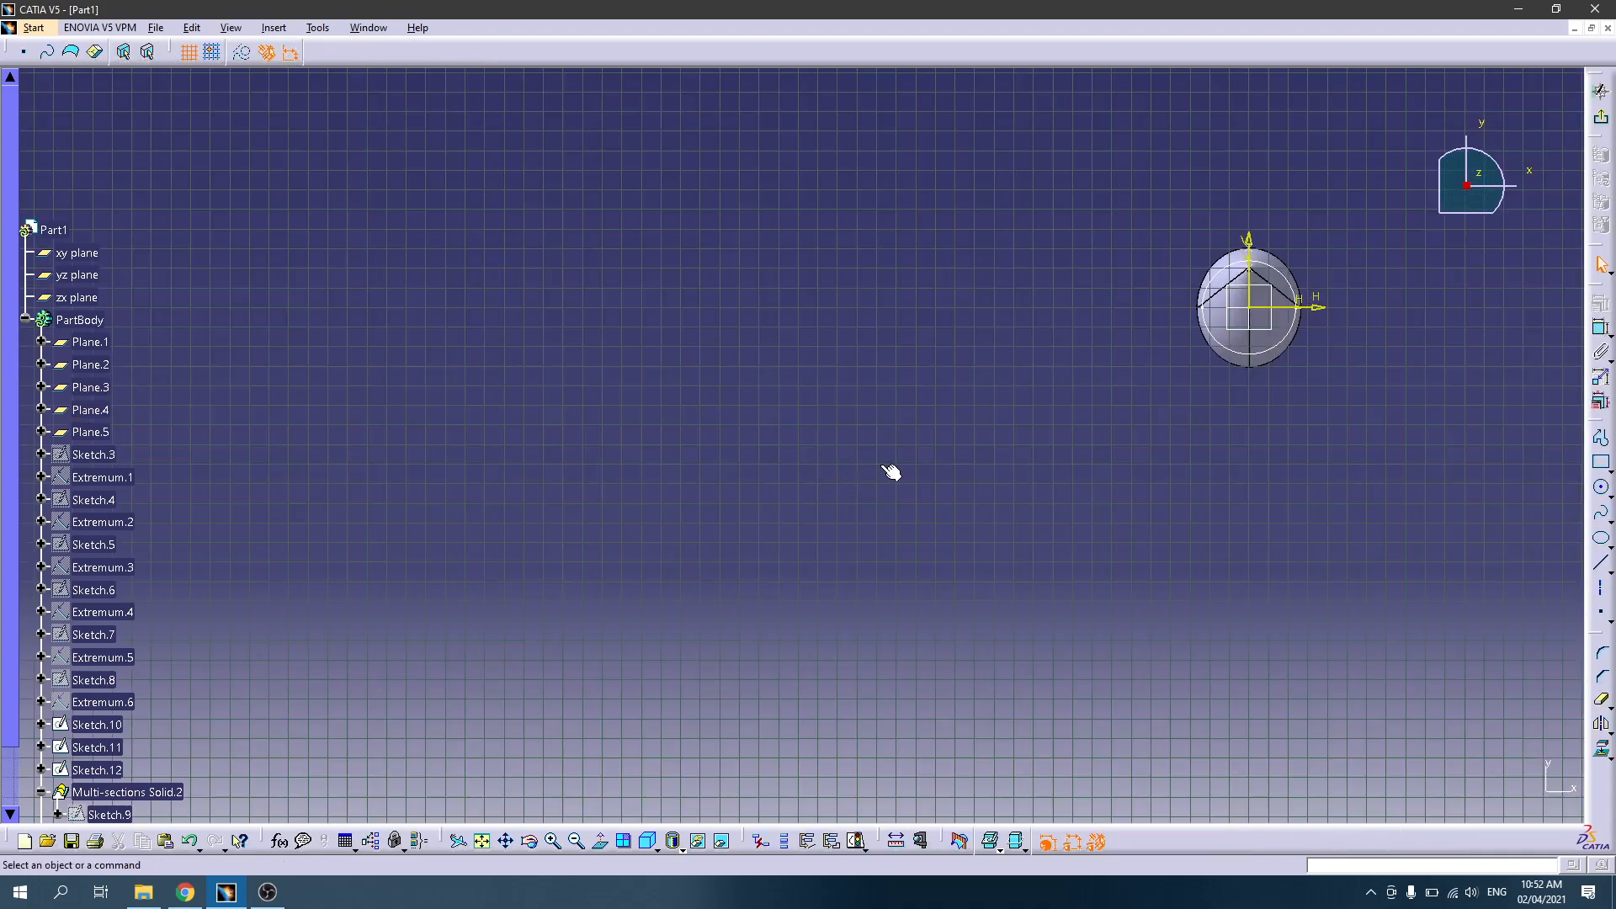
left_click(963, 844)
mouse_move(1208, 394)
middle_mouse_down()
mouse_move(1057, 545)
mouse_move(1176, 584)
mouse_move(1162, 415)
mouse_move(426, 487)
mouse_move(101, 491)
middle_mouse_up()
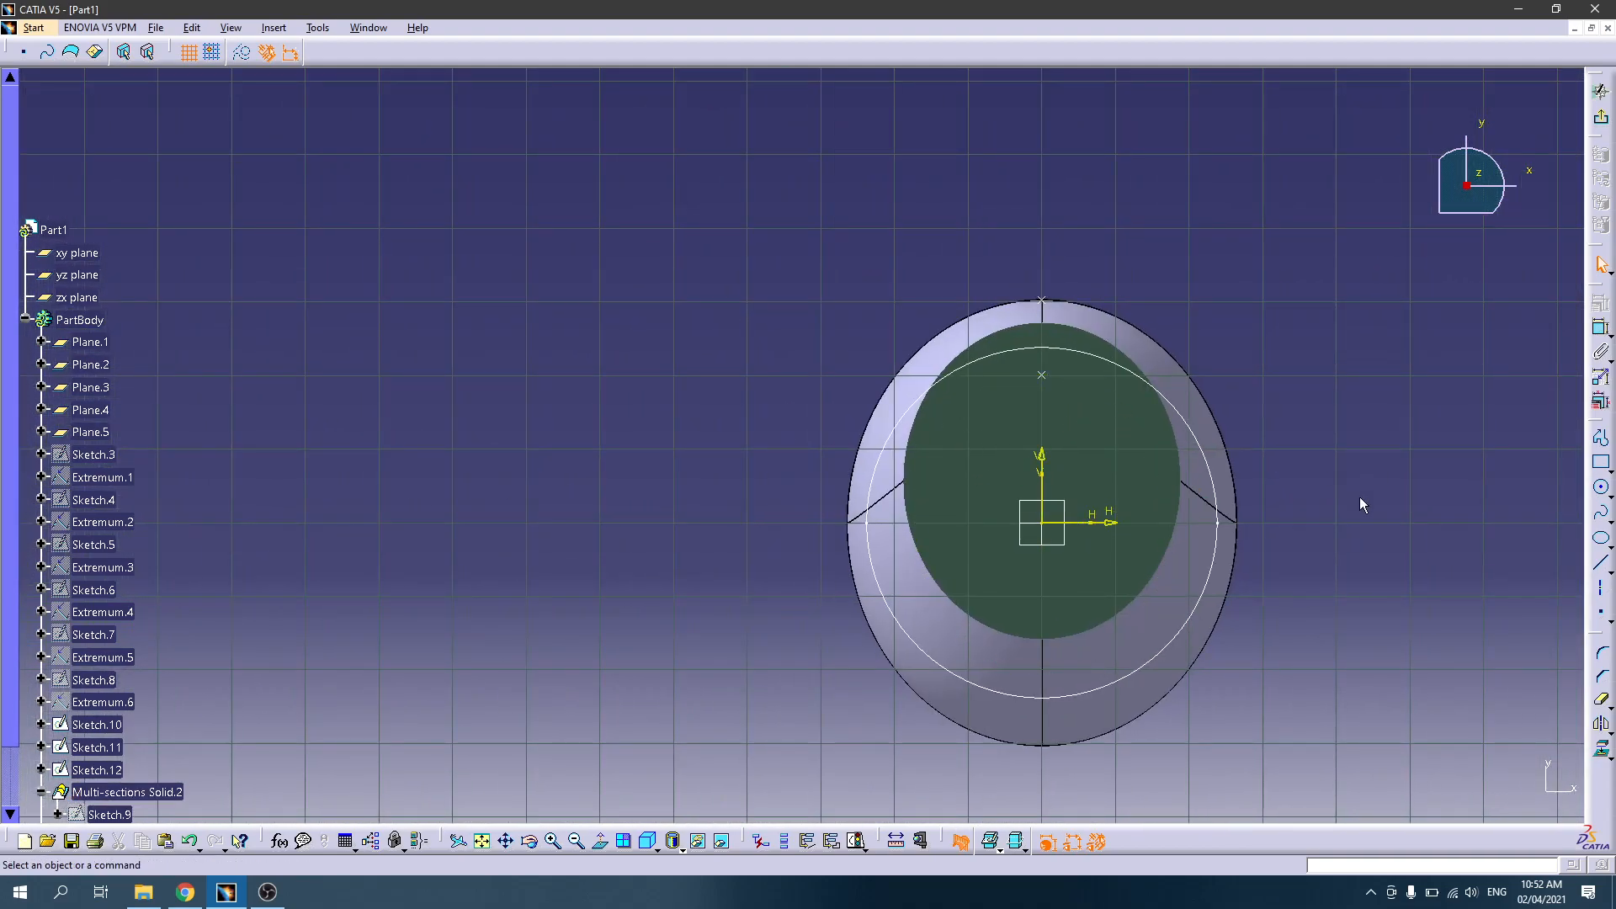
left_click(1602, 465)
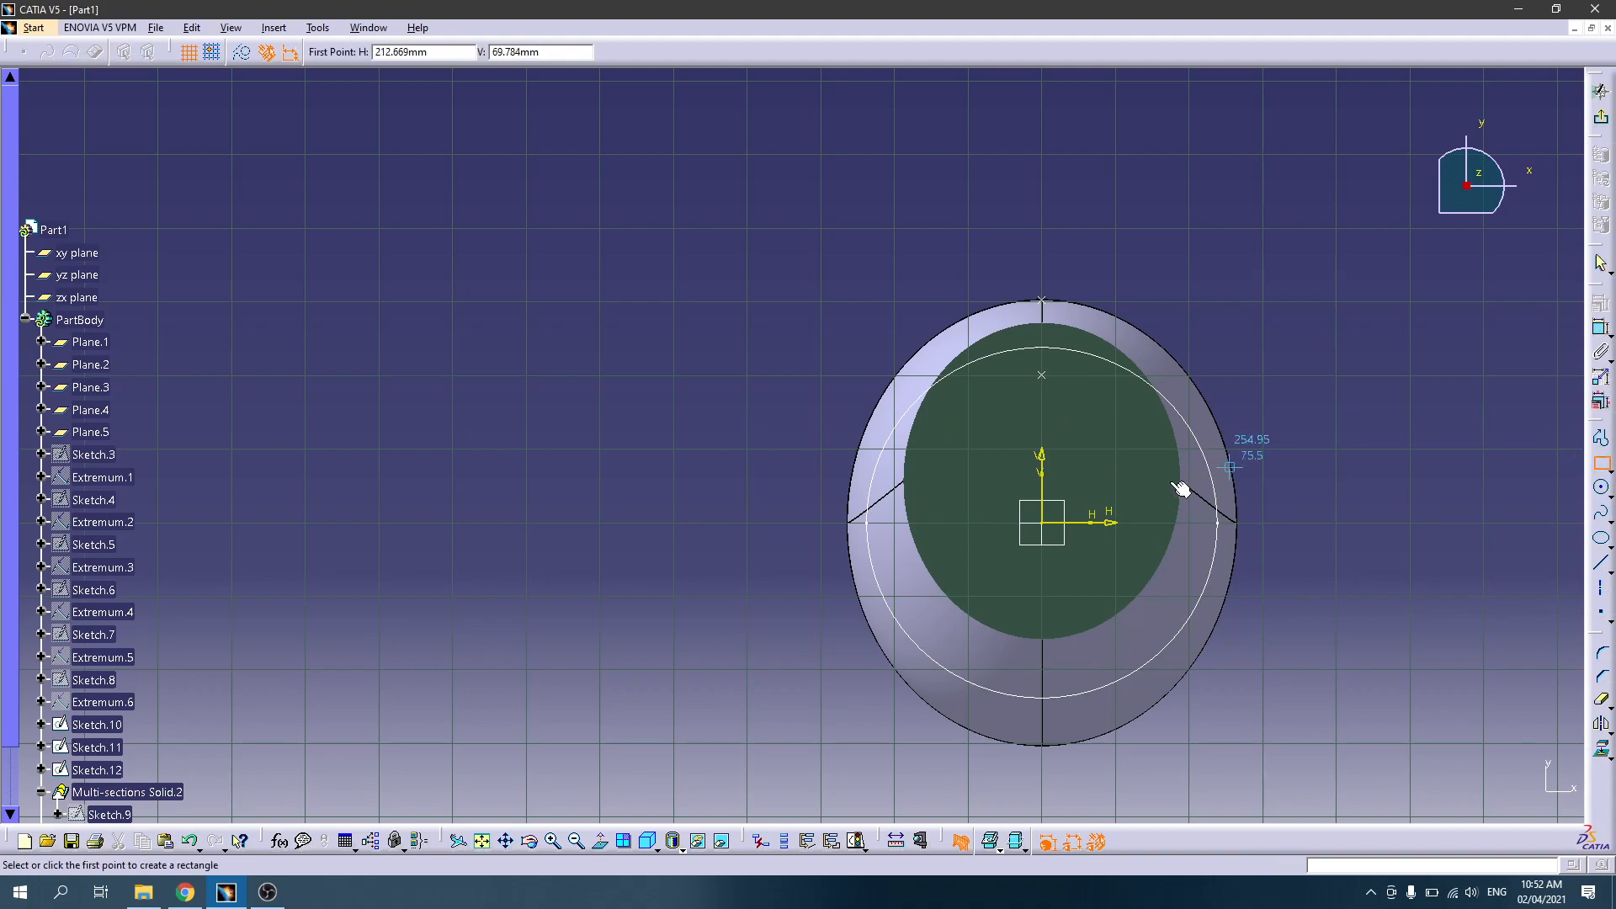
left_click(981, 388)
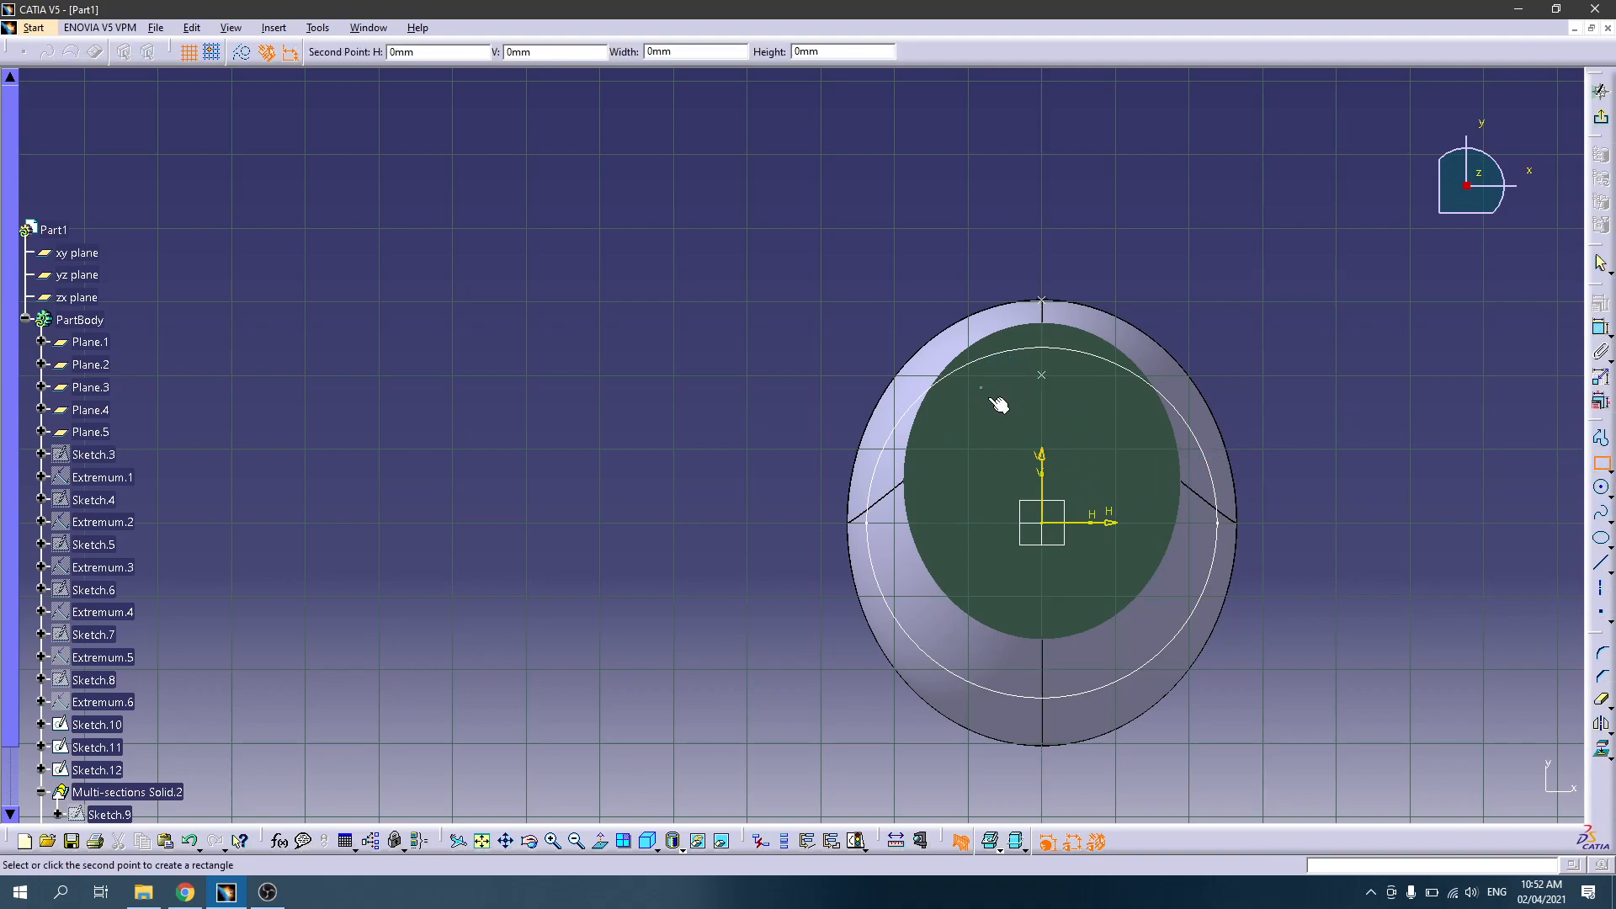
left_click(1113, 563)
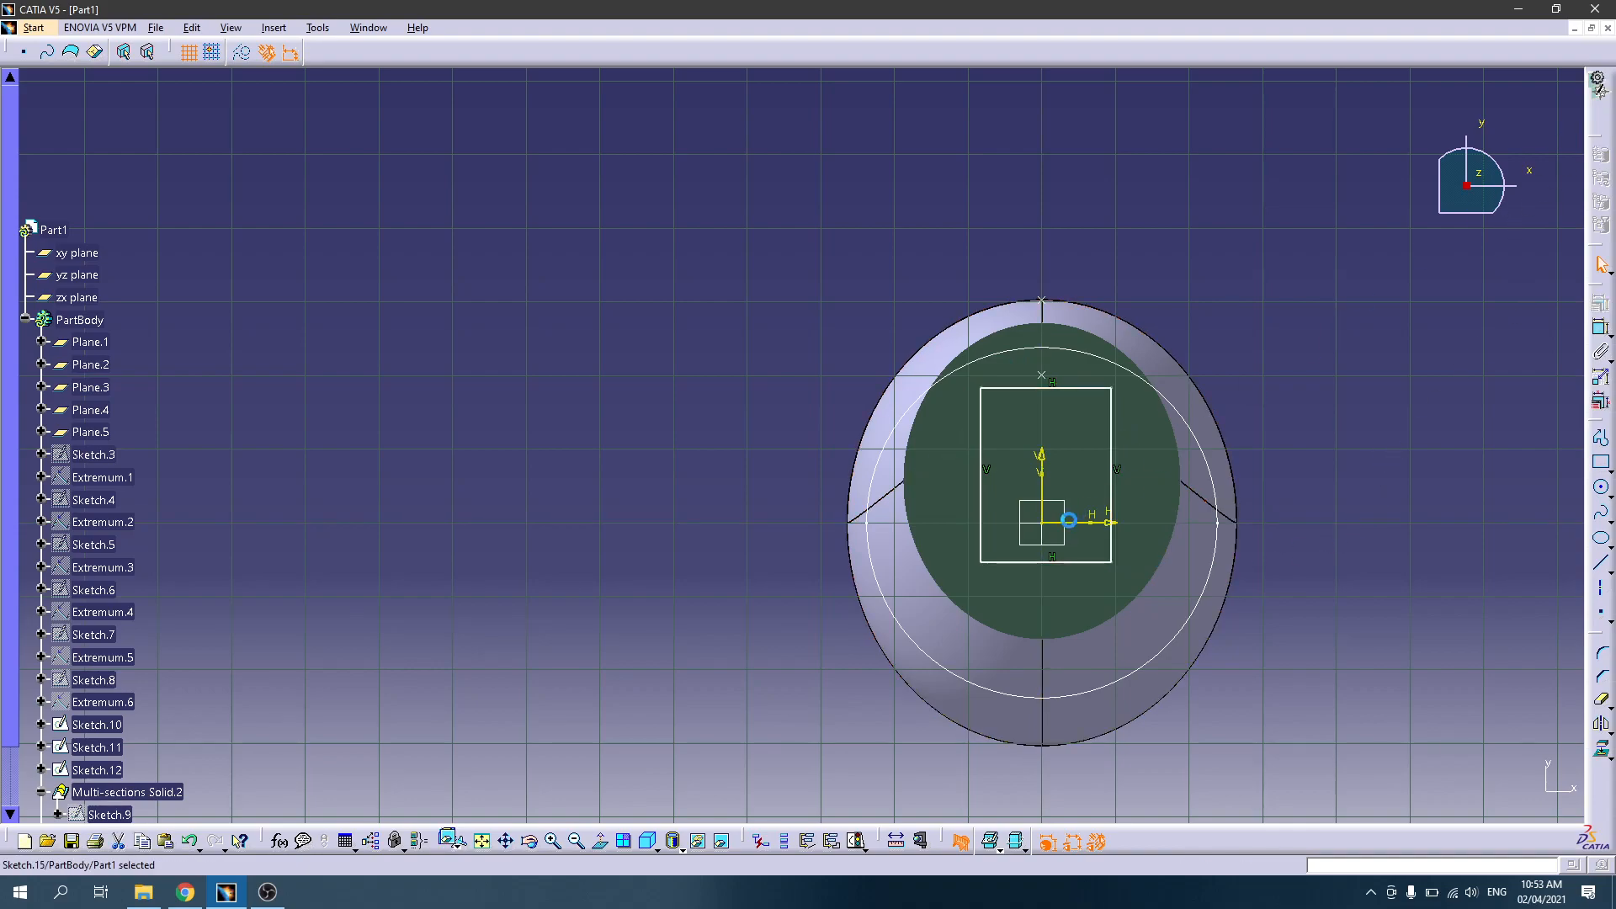
left_click(1601, 124)
middle_click_drag(972, 262, 870, 405)
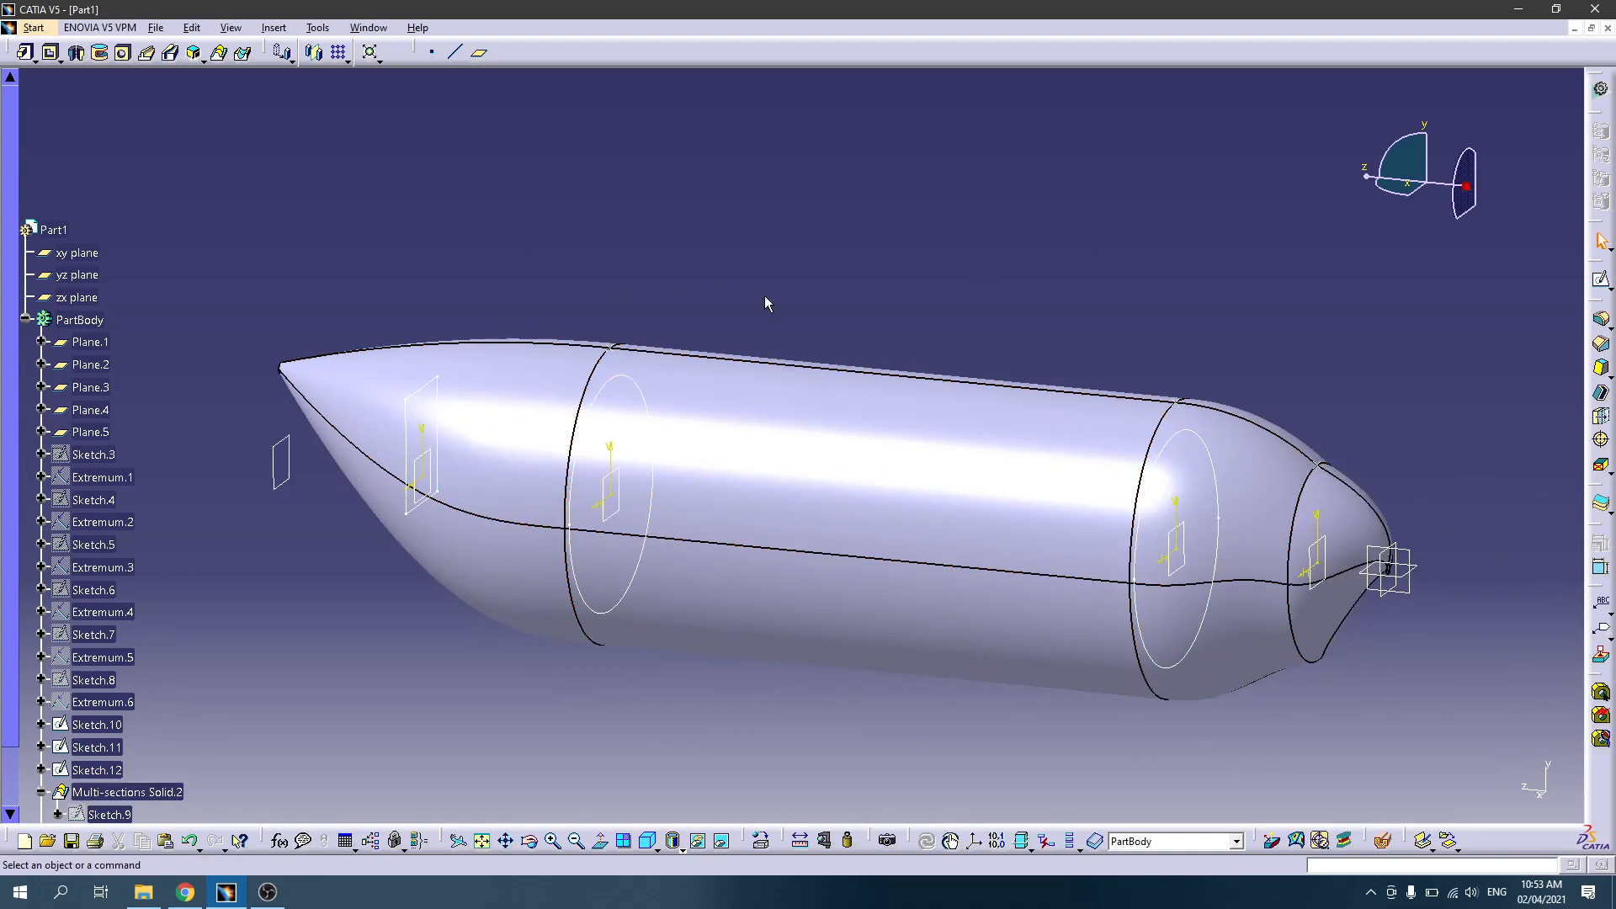
left_click(220, 54)
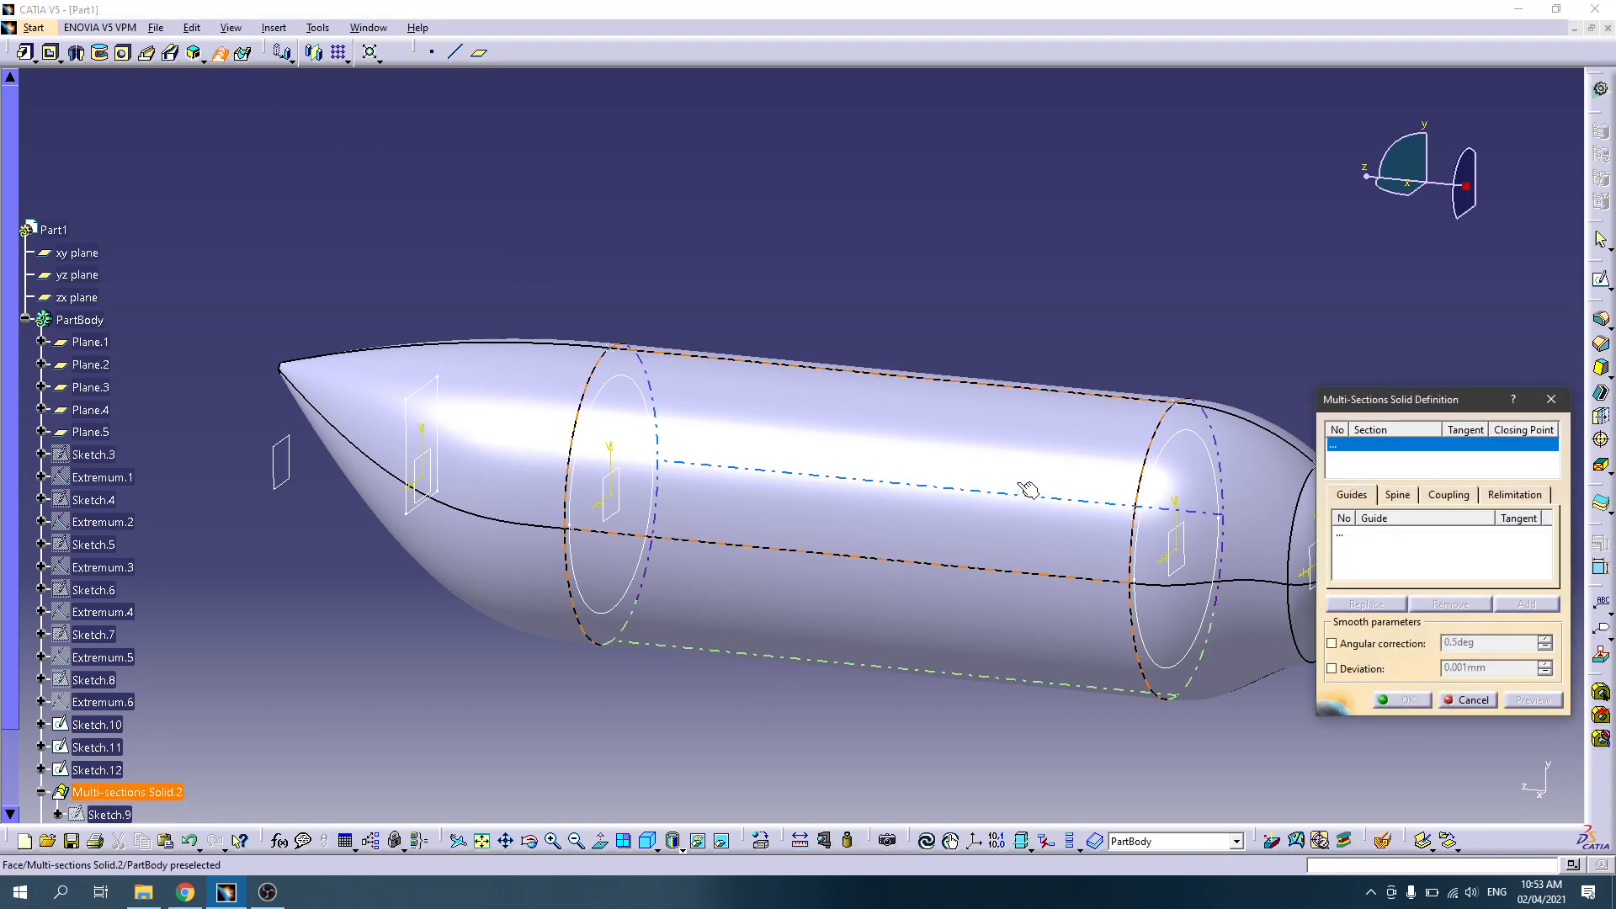
left_click(1551, 399)
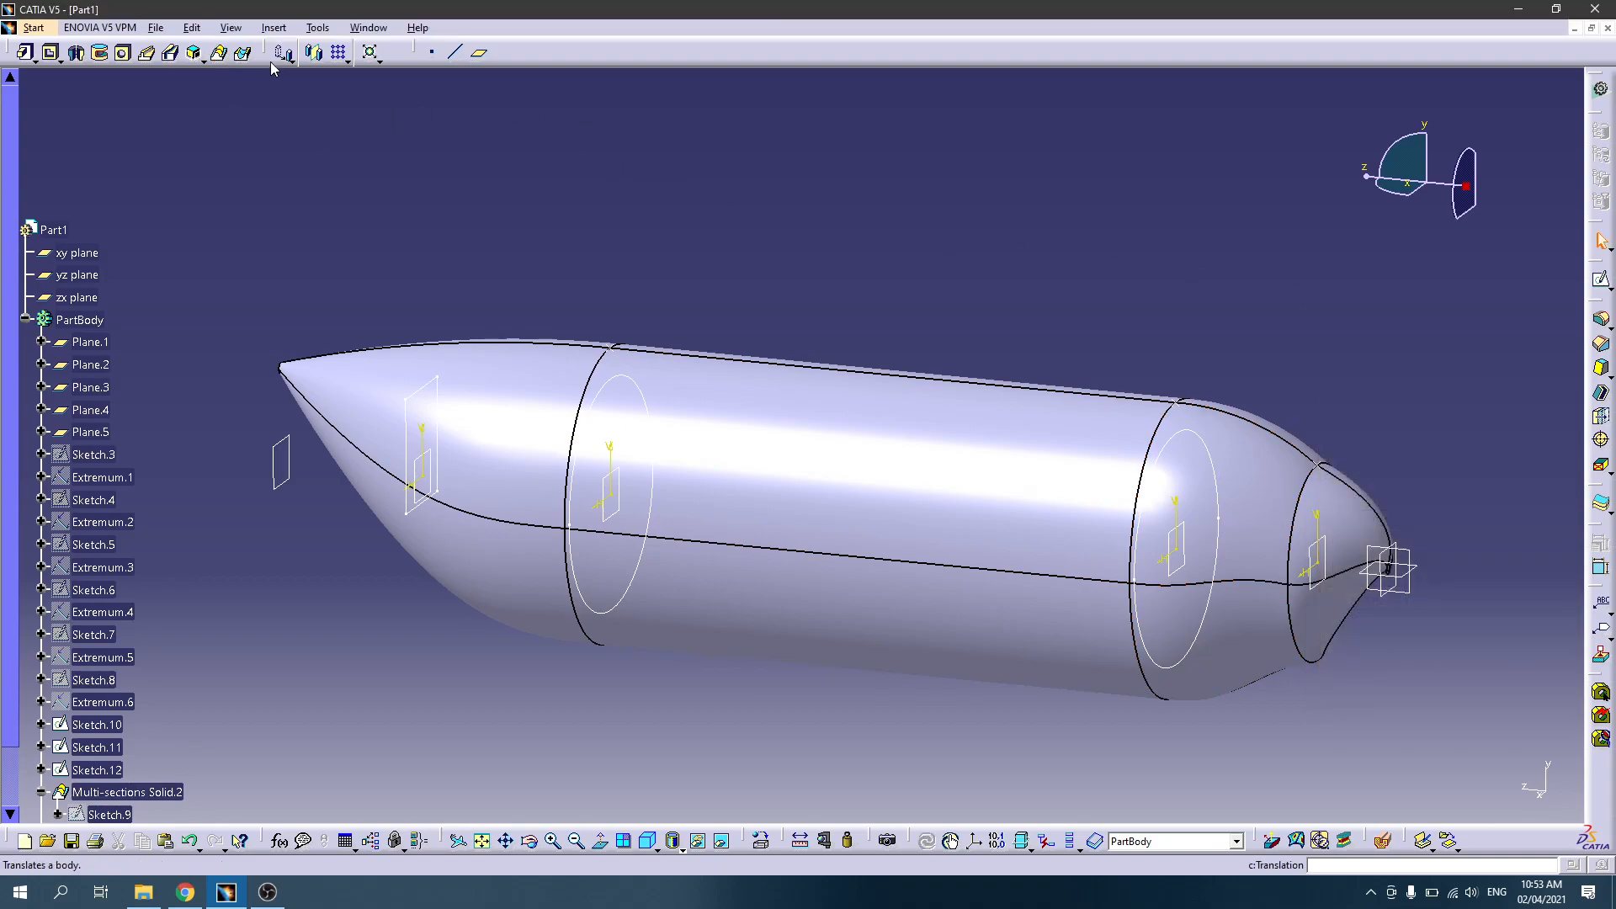
Step: Define a Removed Multi-sections Solid through the Plane.2 circle, the Plane.3 circle and the Plane.4 rectangle, and preview it
left_click(244, 54)
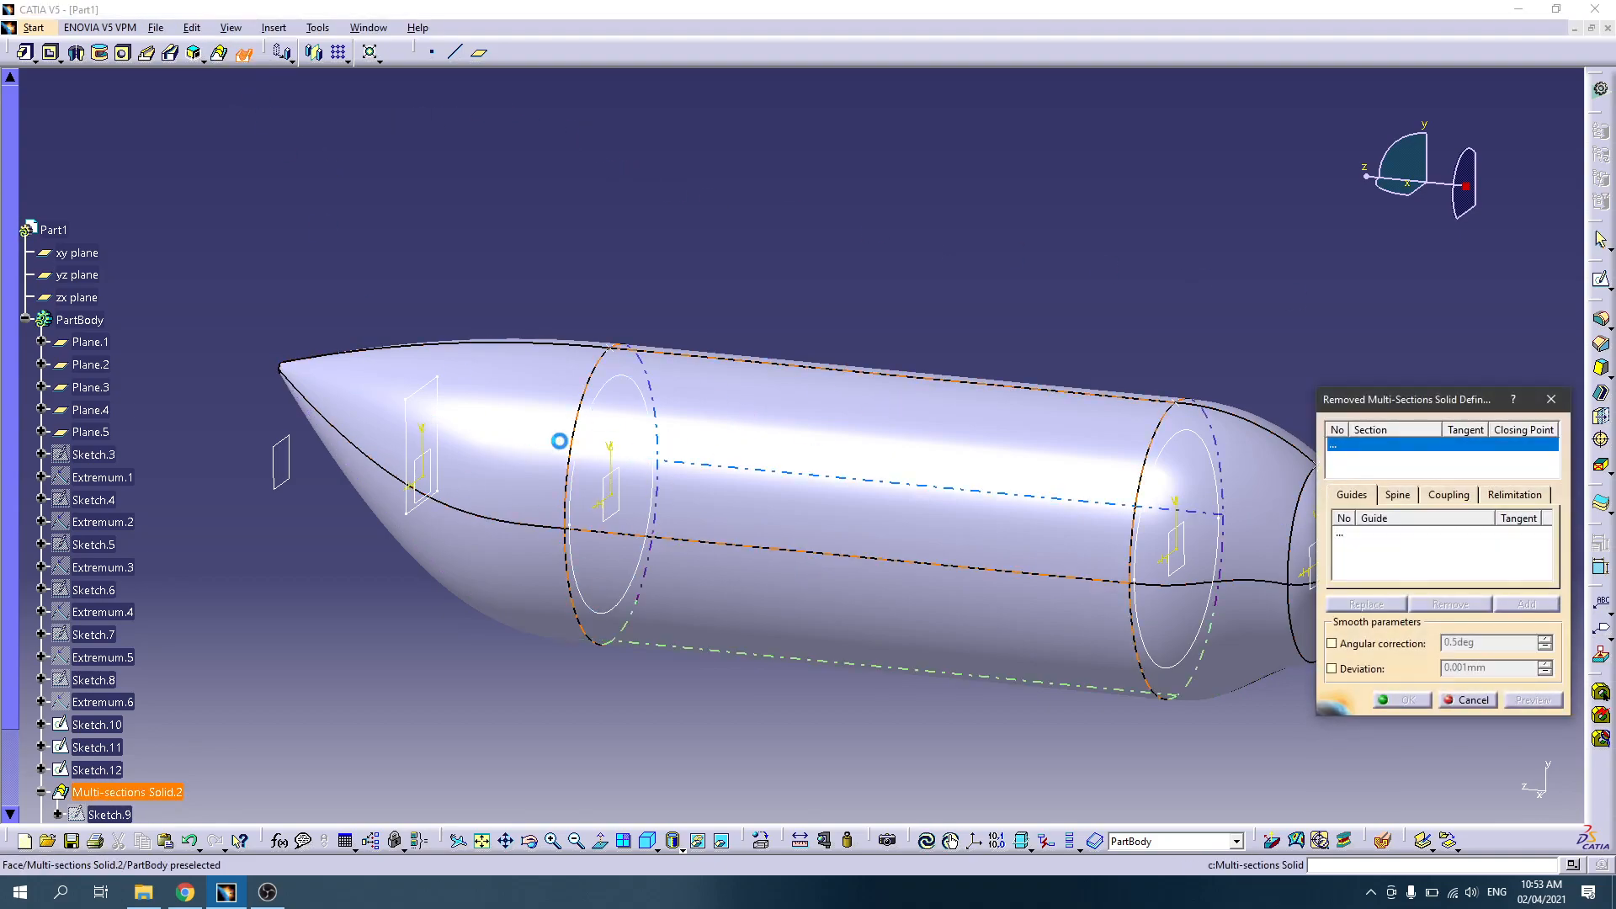
left_click(1173, 447)
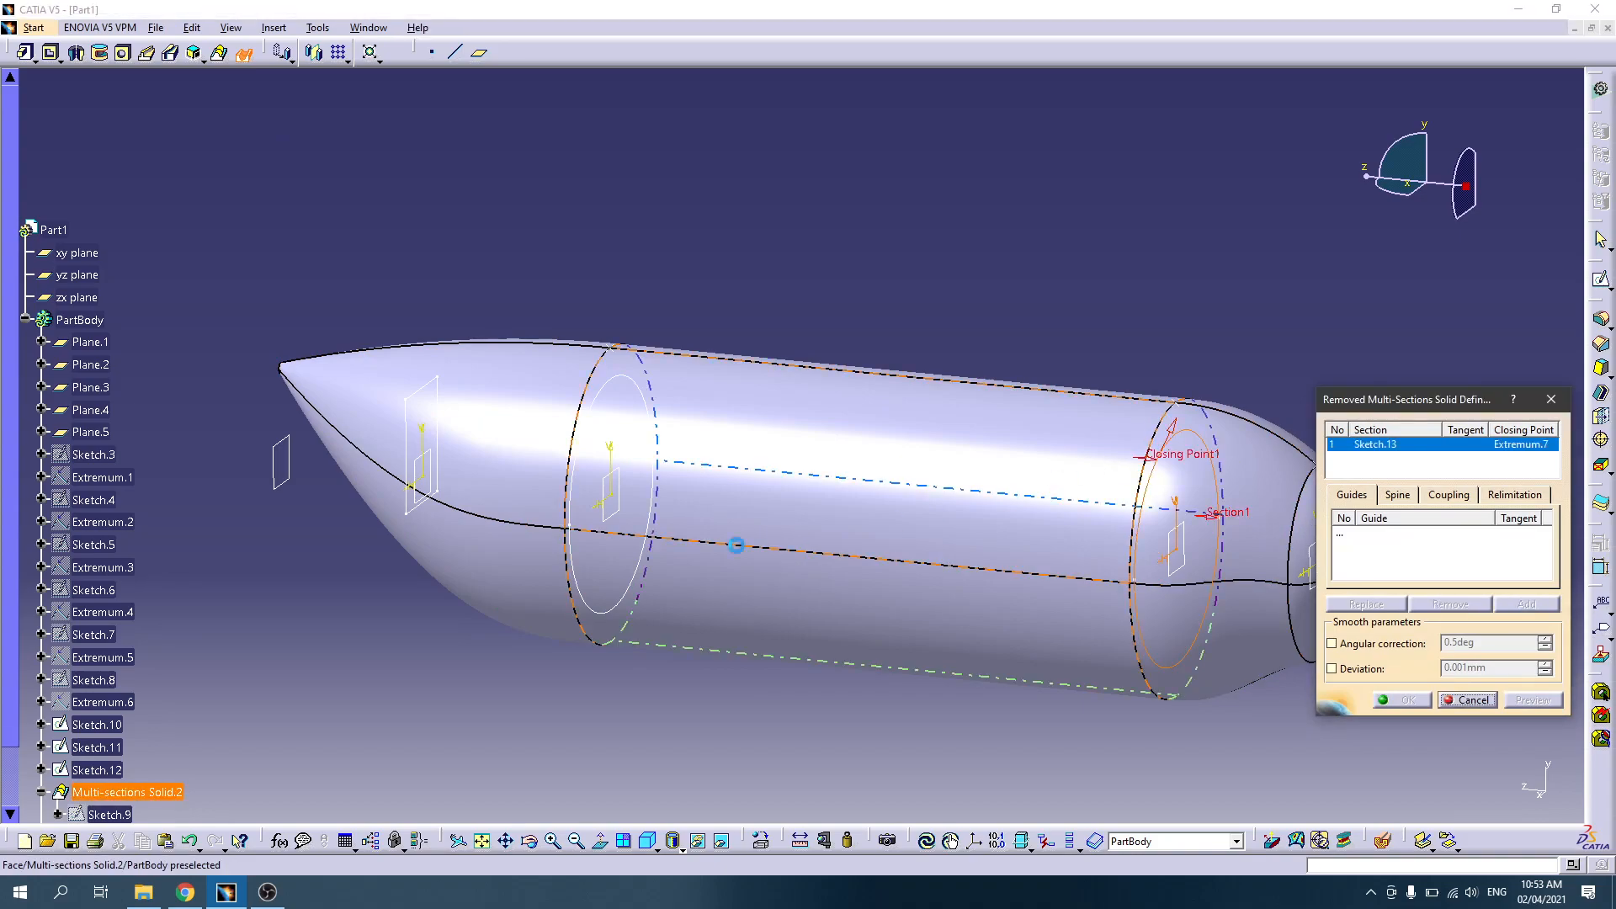
left_click(598, 404)
left_click(416, 413)
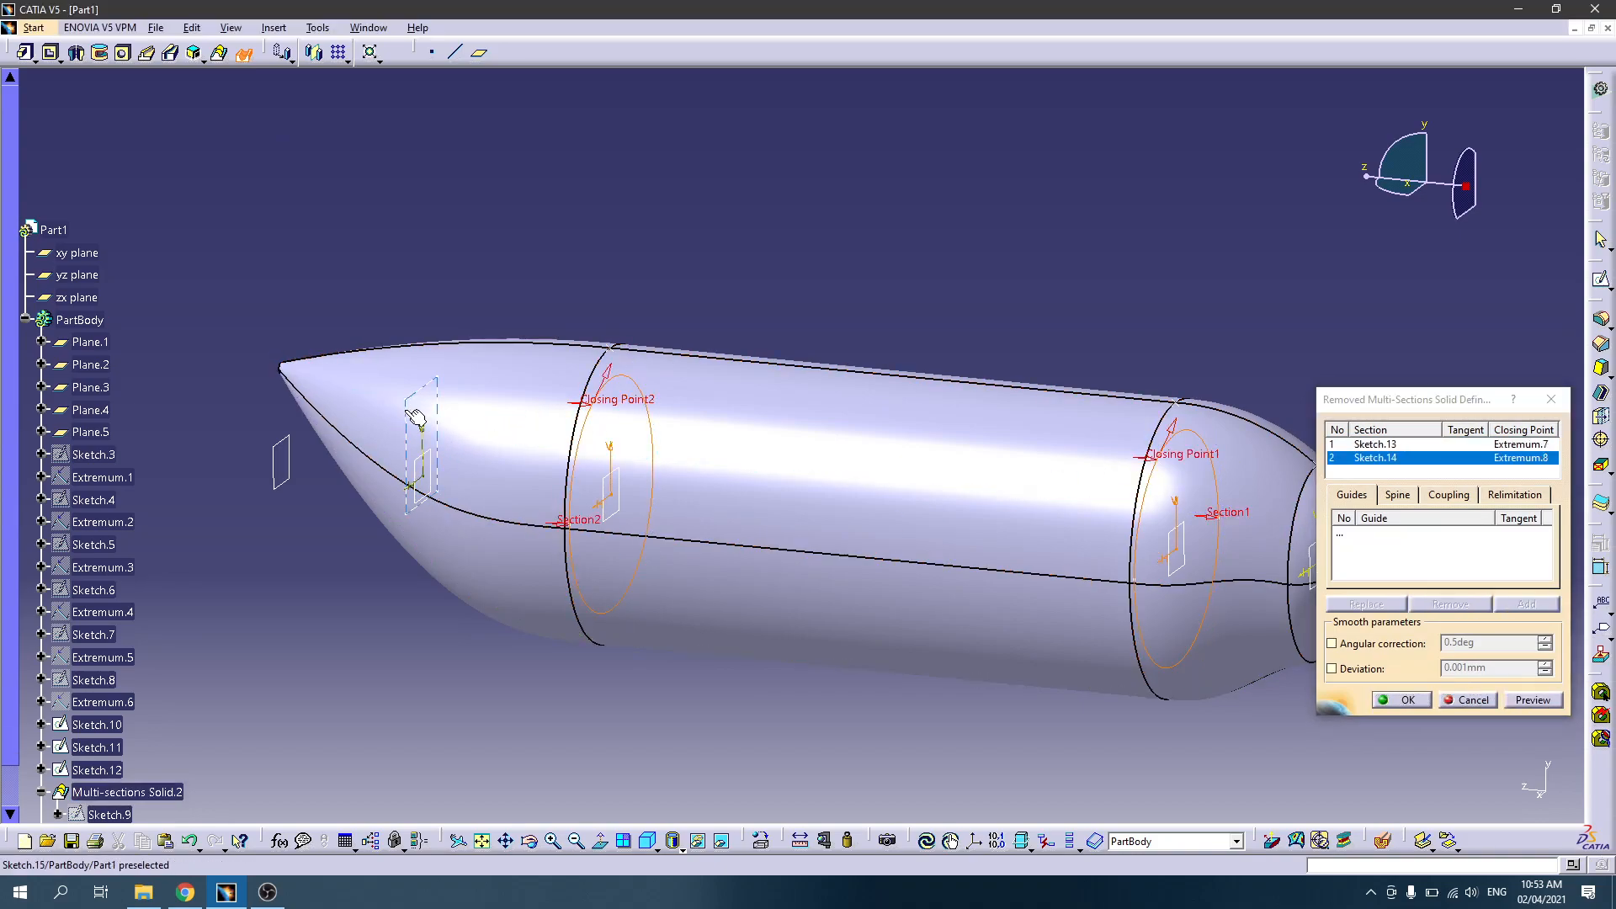
left_click(409, 399)
mouse_move(764, 554)
middle_mouse_down()
mouse_move(633, 559)
mouse_move(572, 522)
middle_mouse_up()
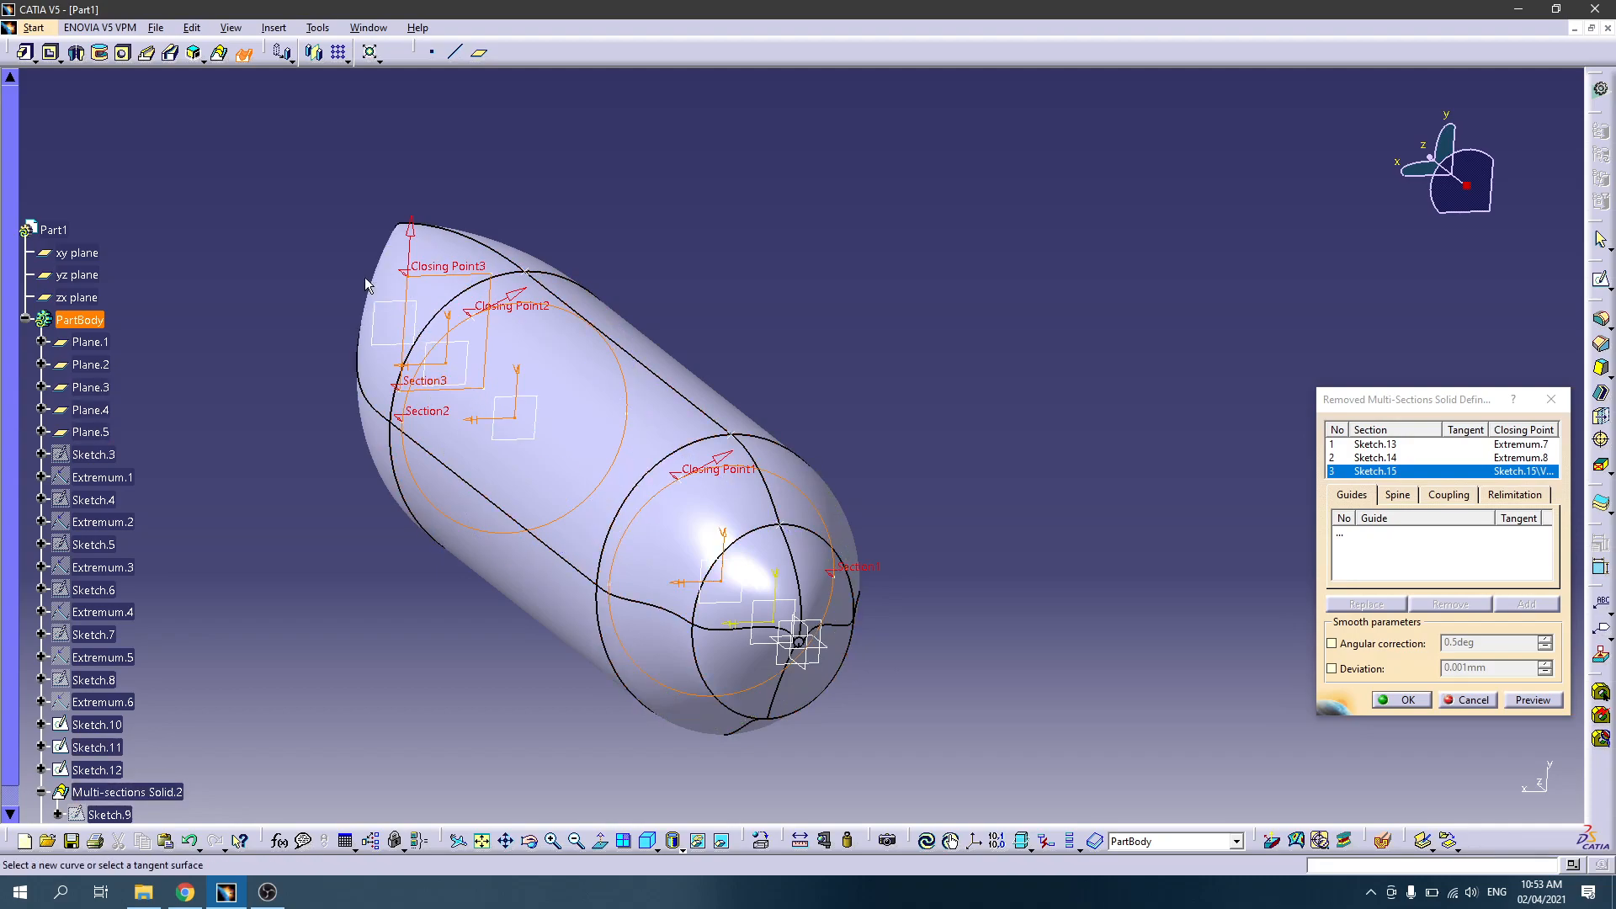
middle_click_drag(412, 434, 522, 543)
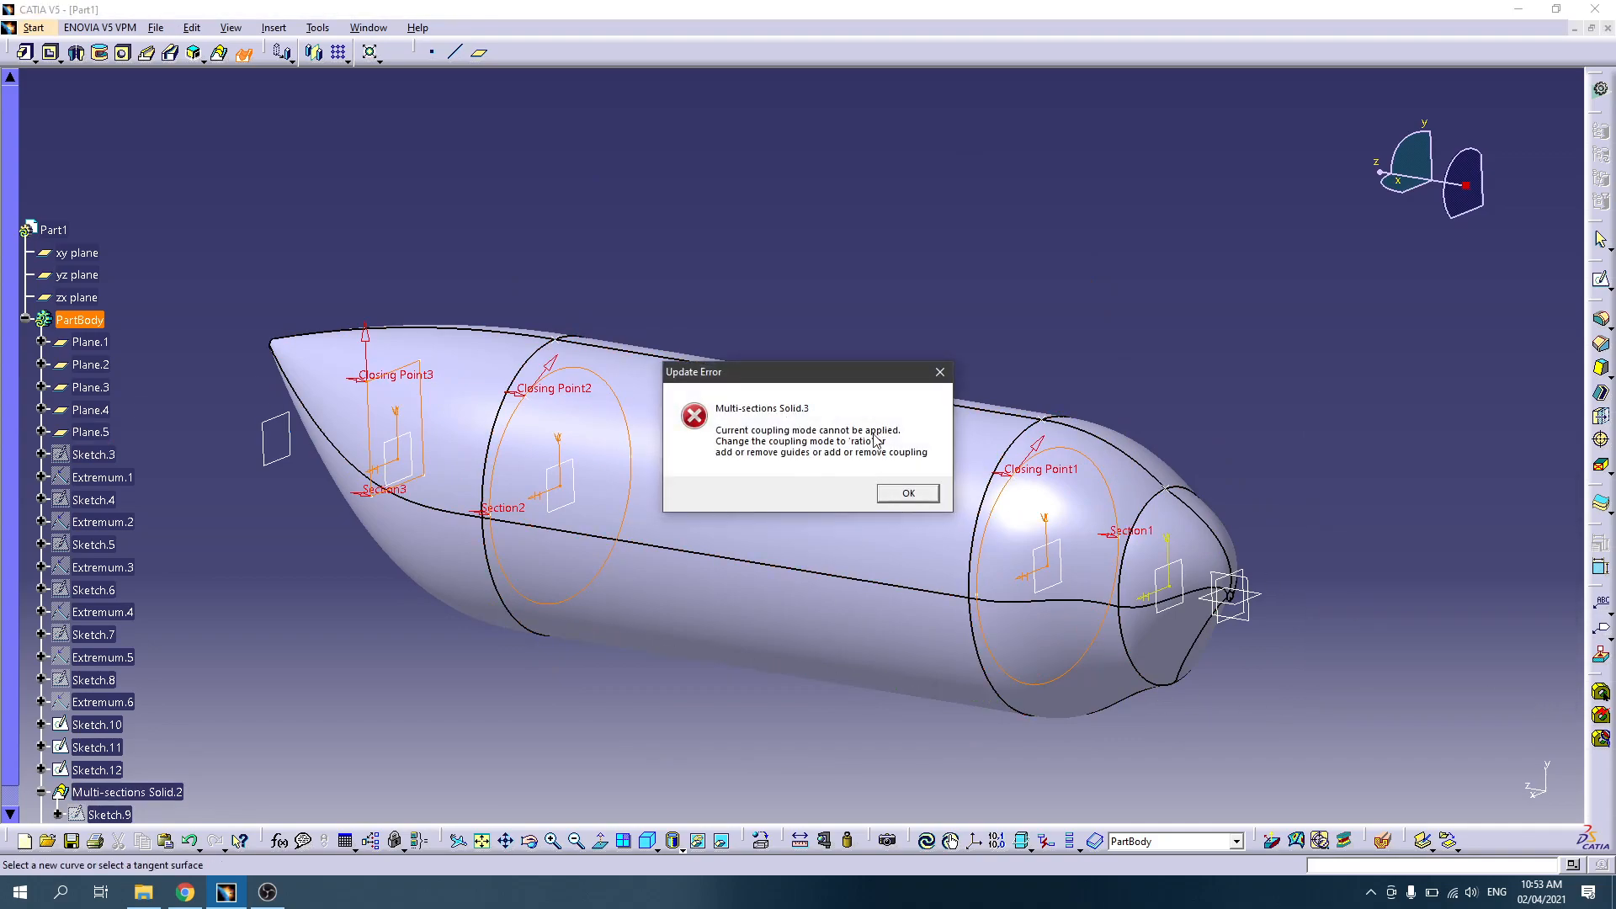
left_click(907, 494)
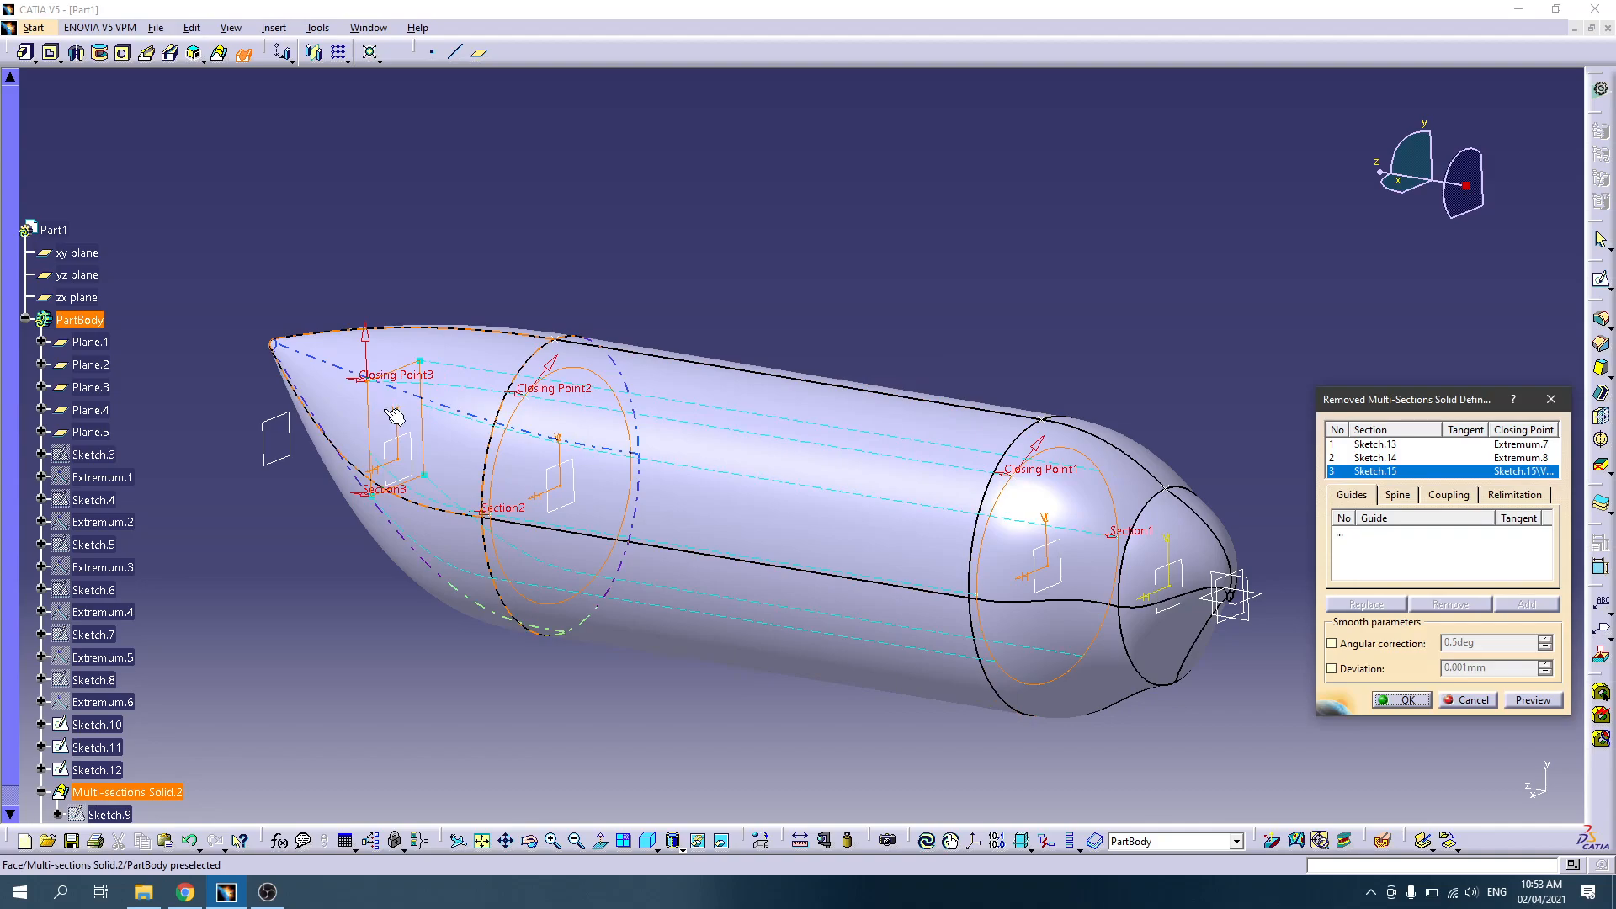
Step: Set the sections coupling of the Removed Multi-sections Solid to Ratio and create the feature
middle_click_drag(901, 595, 685, 469)
middle_click_drag(783, 514, 1373, 566)
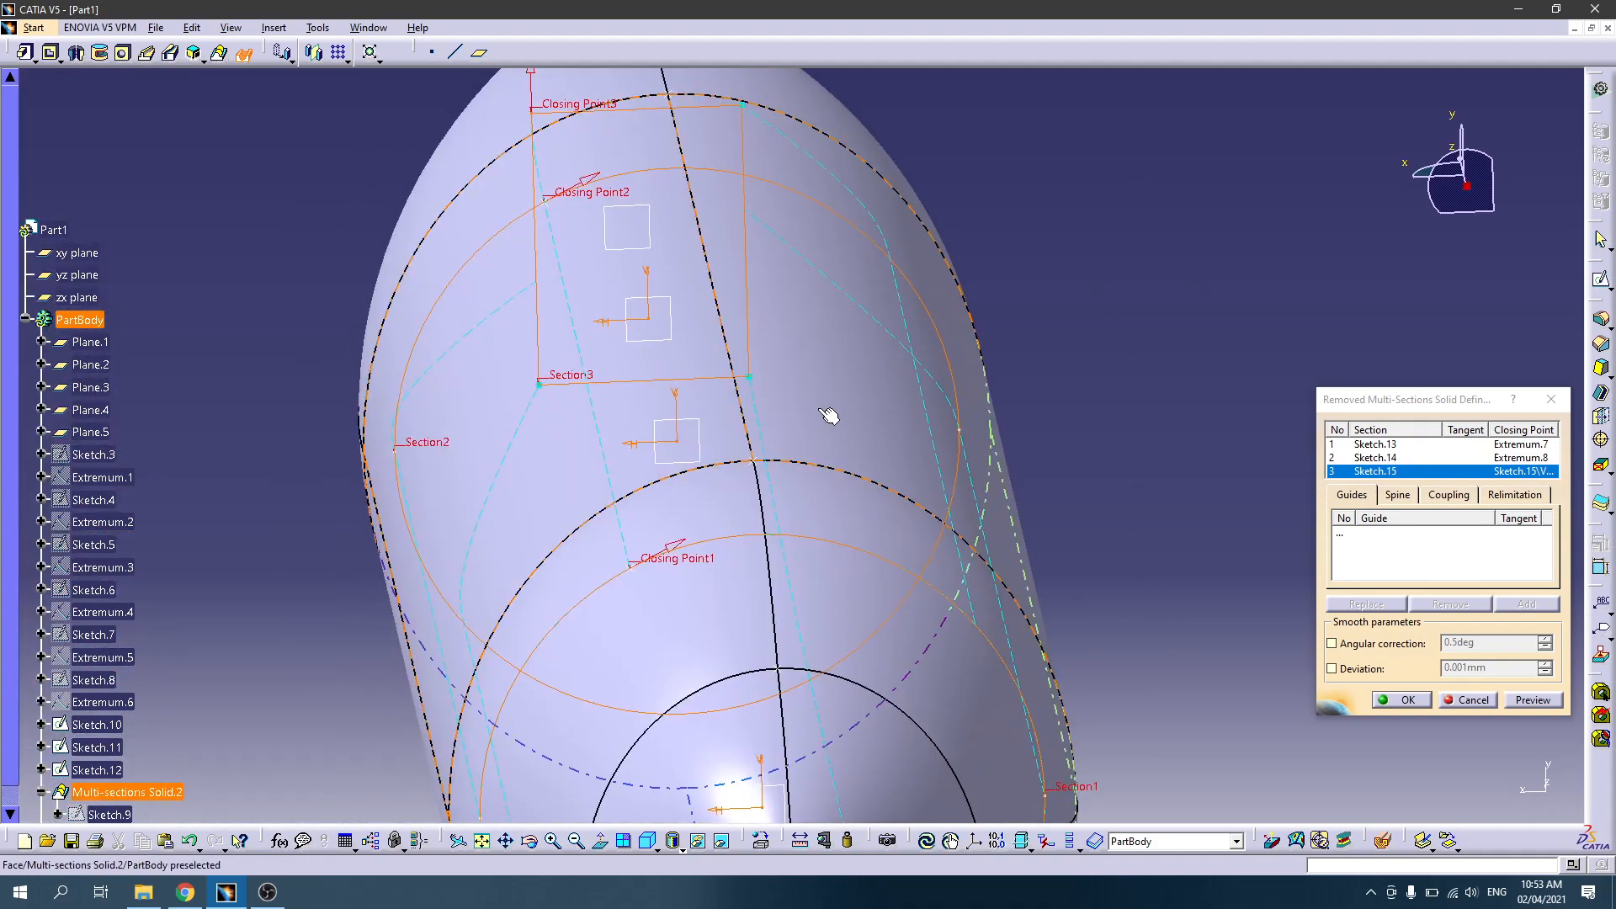
middle_click_drag(863, 347, 919, 529)
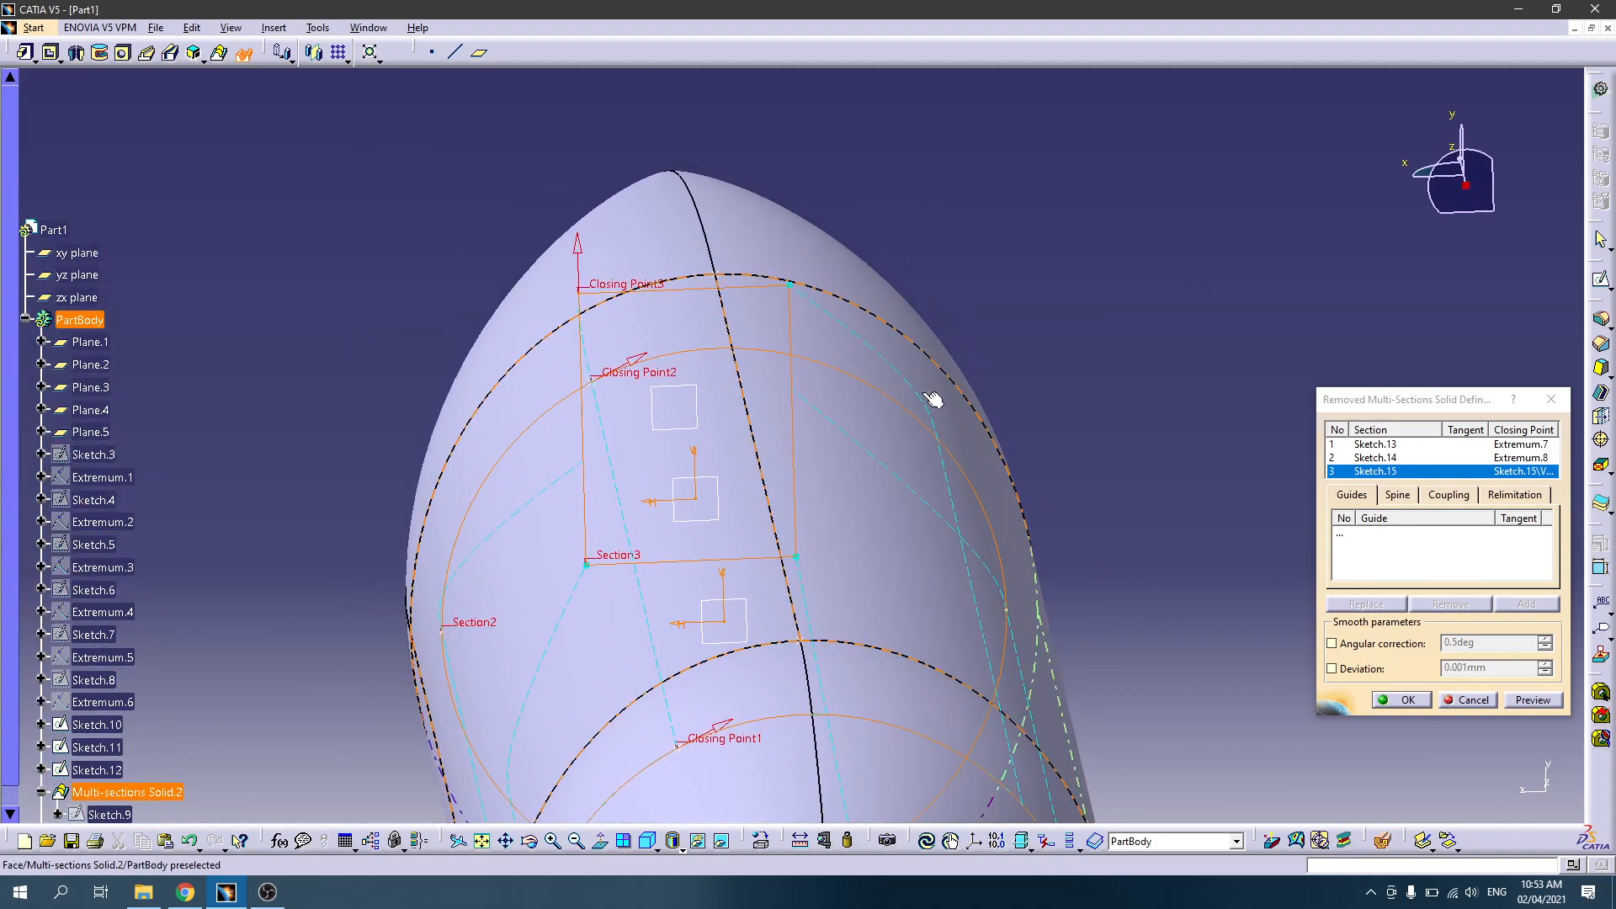
middle_click_drag(967, 595, 757, 597)
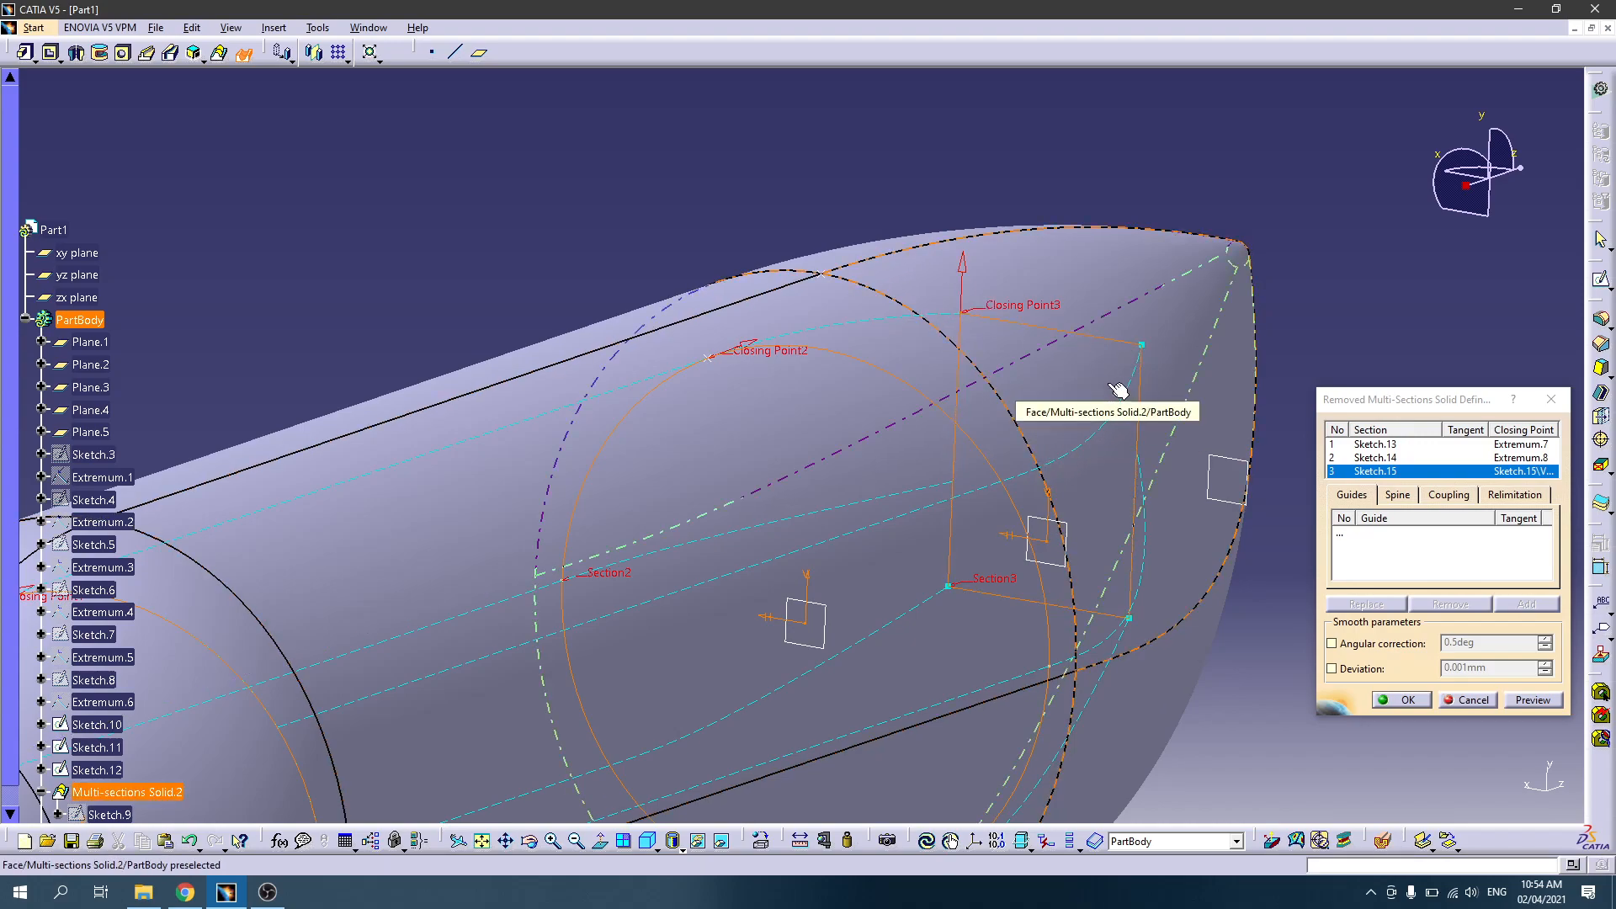
left_click(1446, 500)
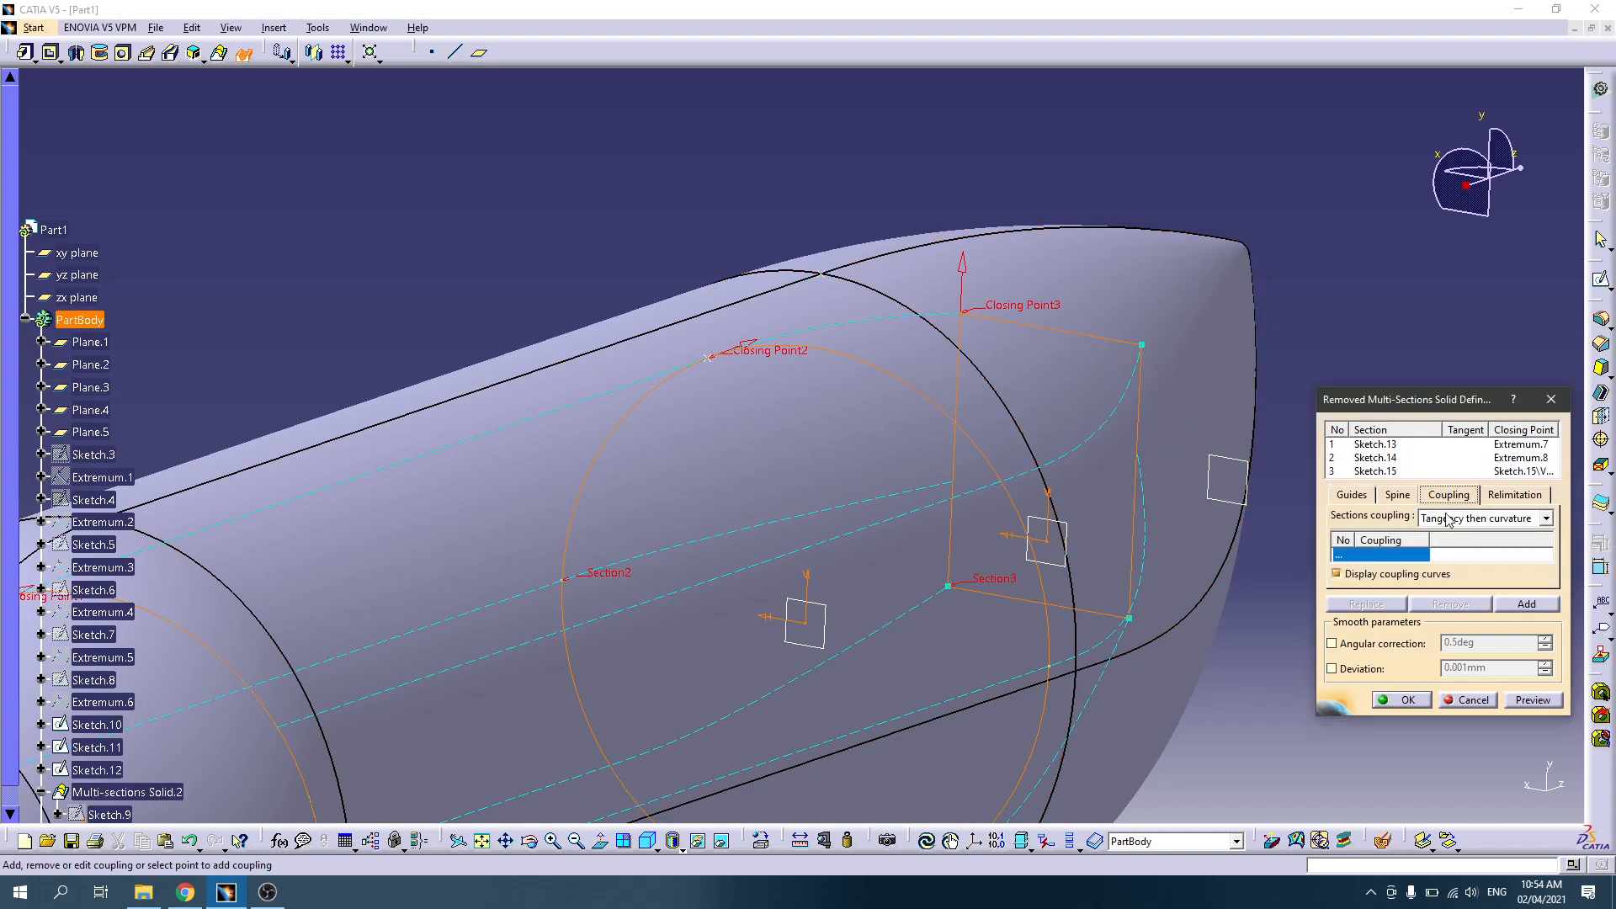
left_click(1478, 519)
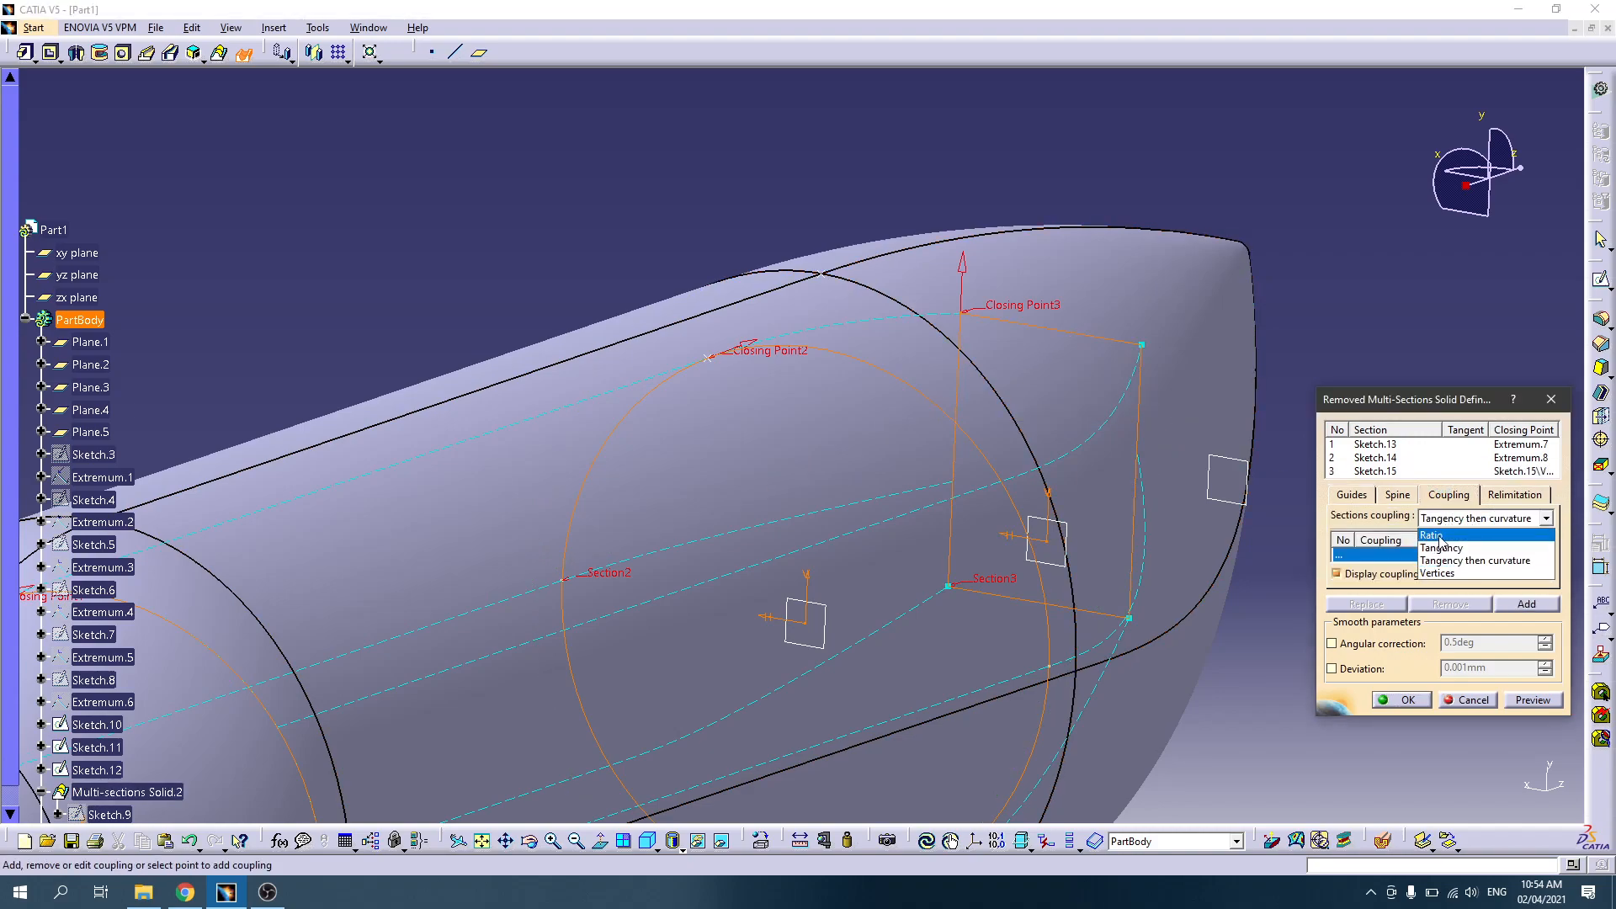
left_click(1434, 535)
left_click(1518, 701)
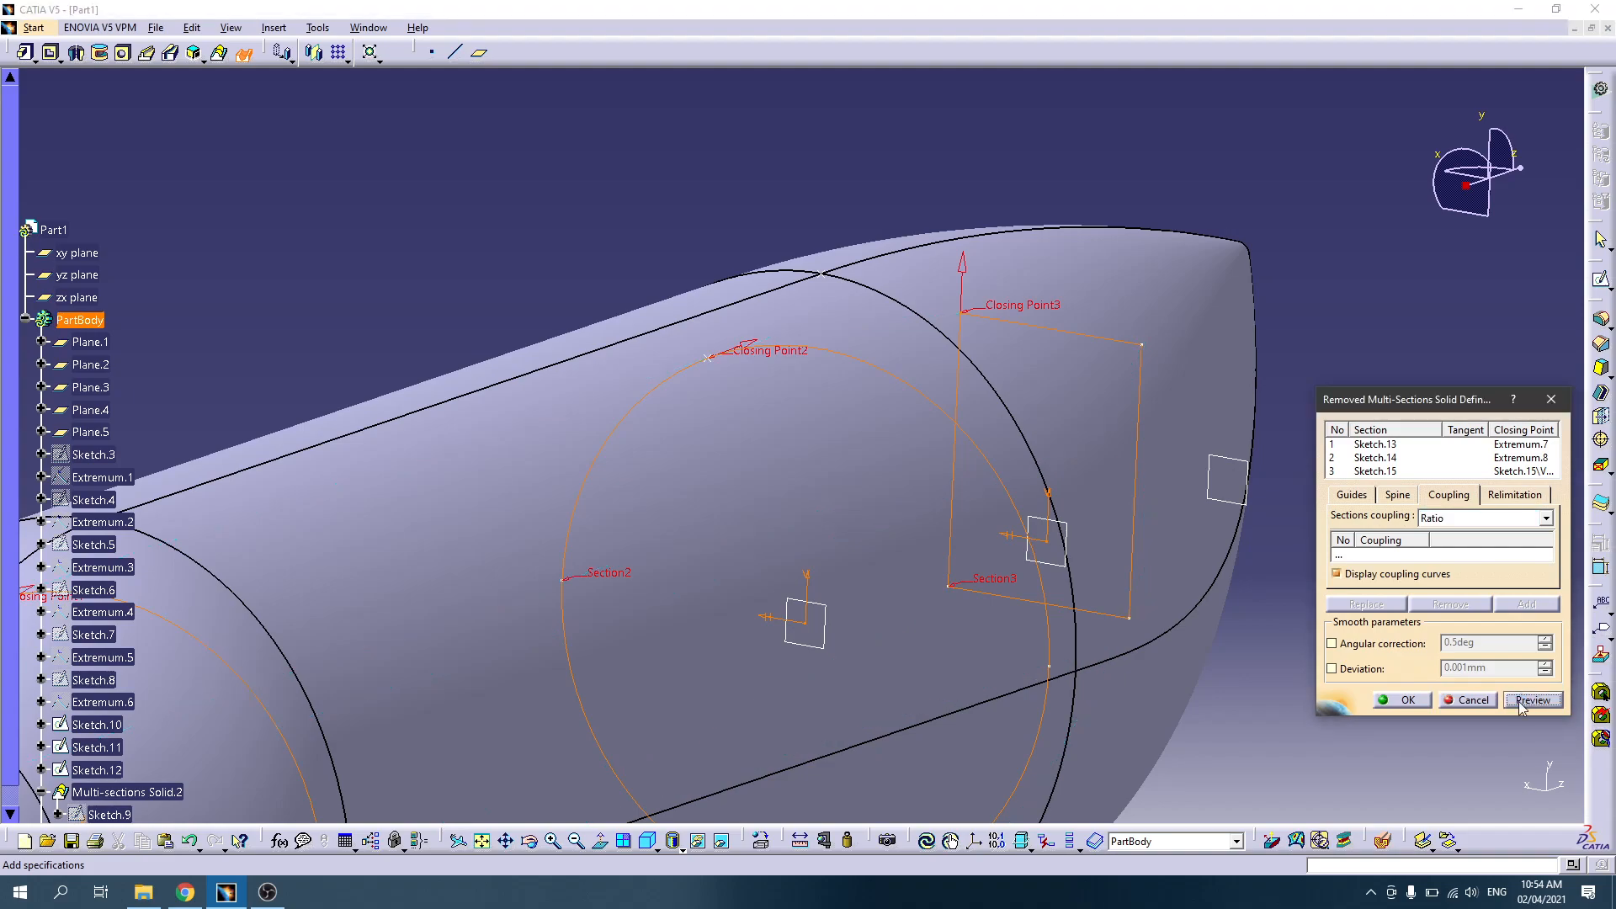
middle_click_drag(584, 661, 980, 437)
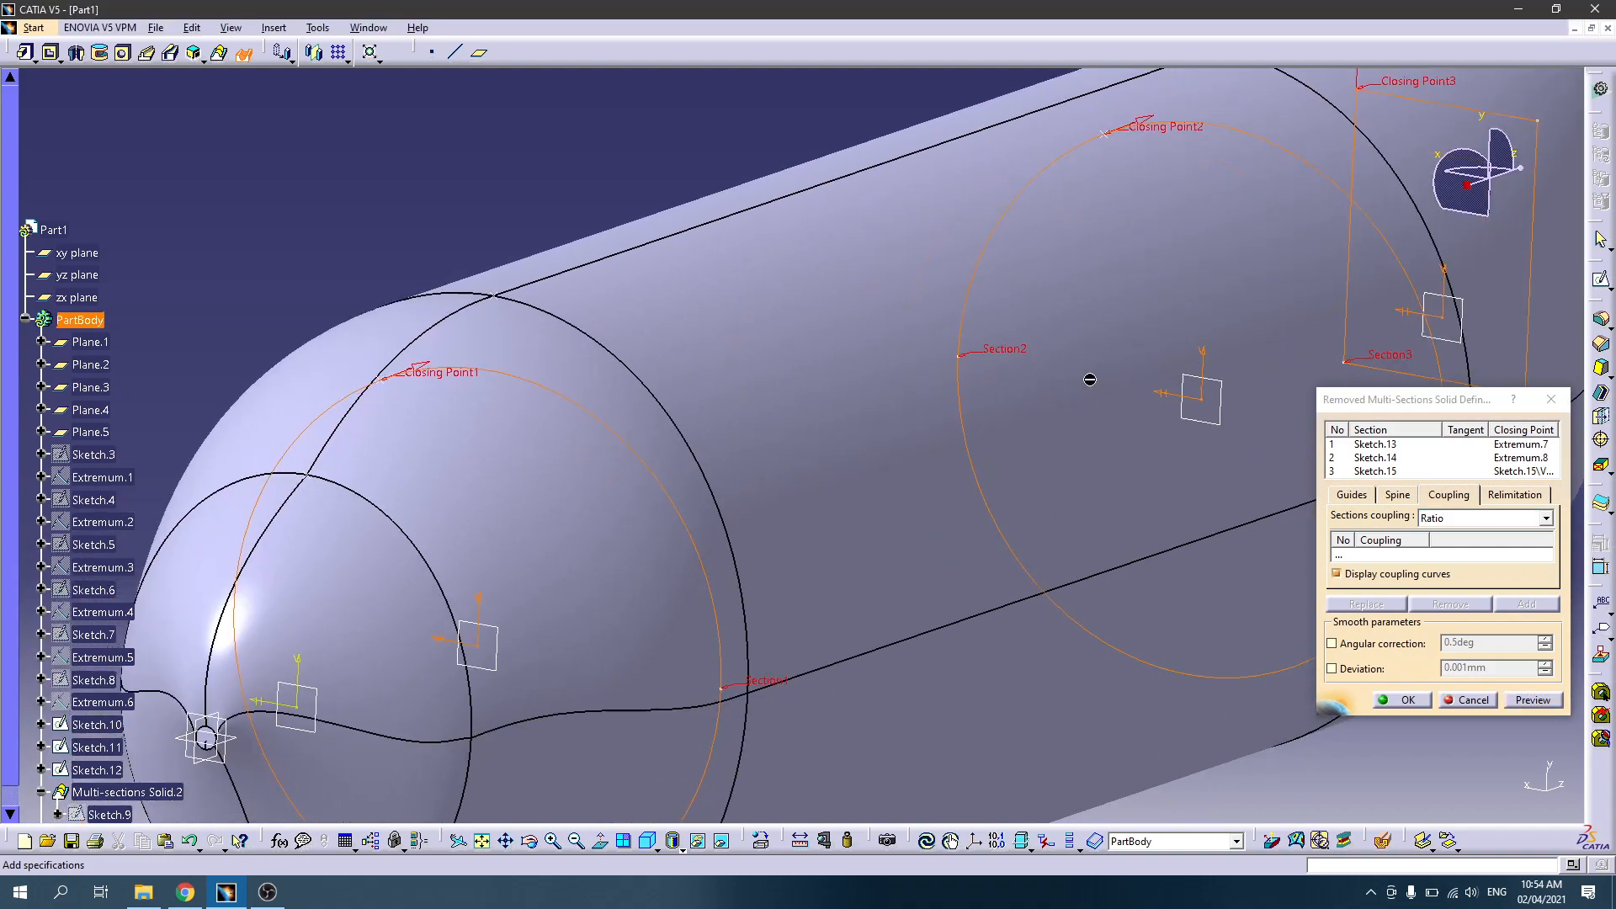
left_click(1404, 700)
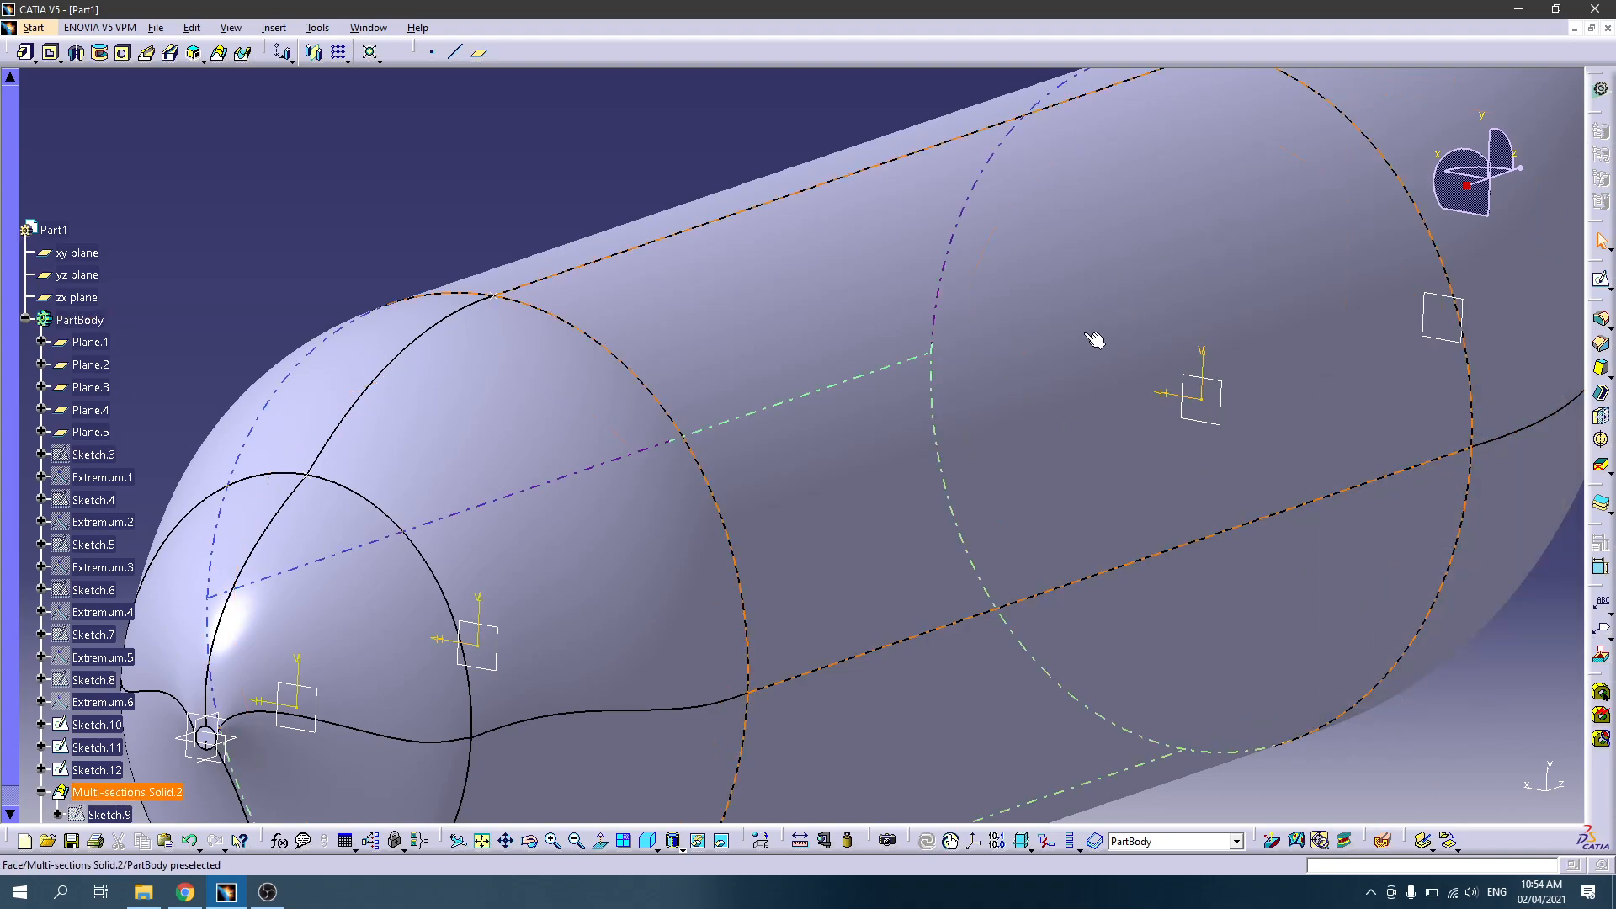
middle_click_drag(1135, 438, 1058, 526)
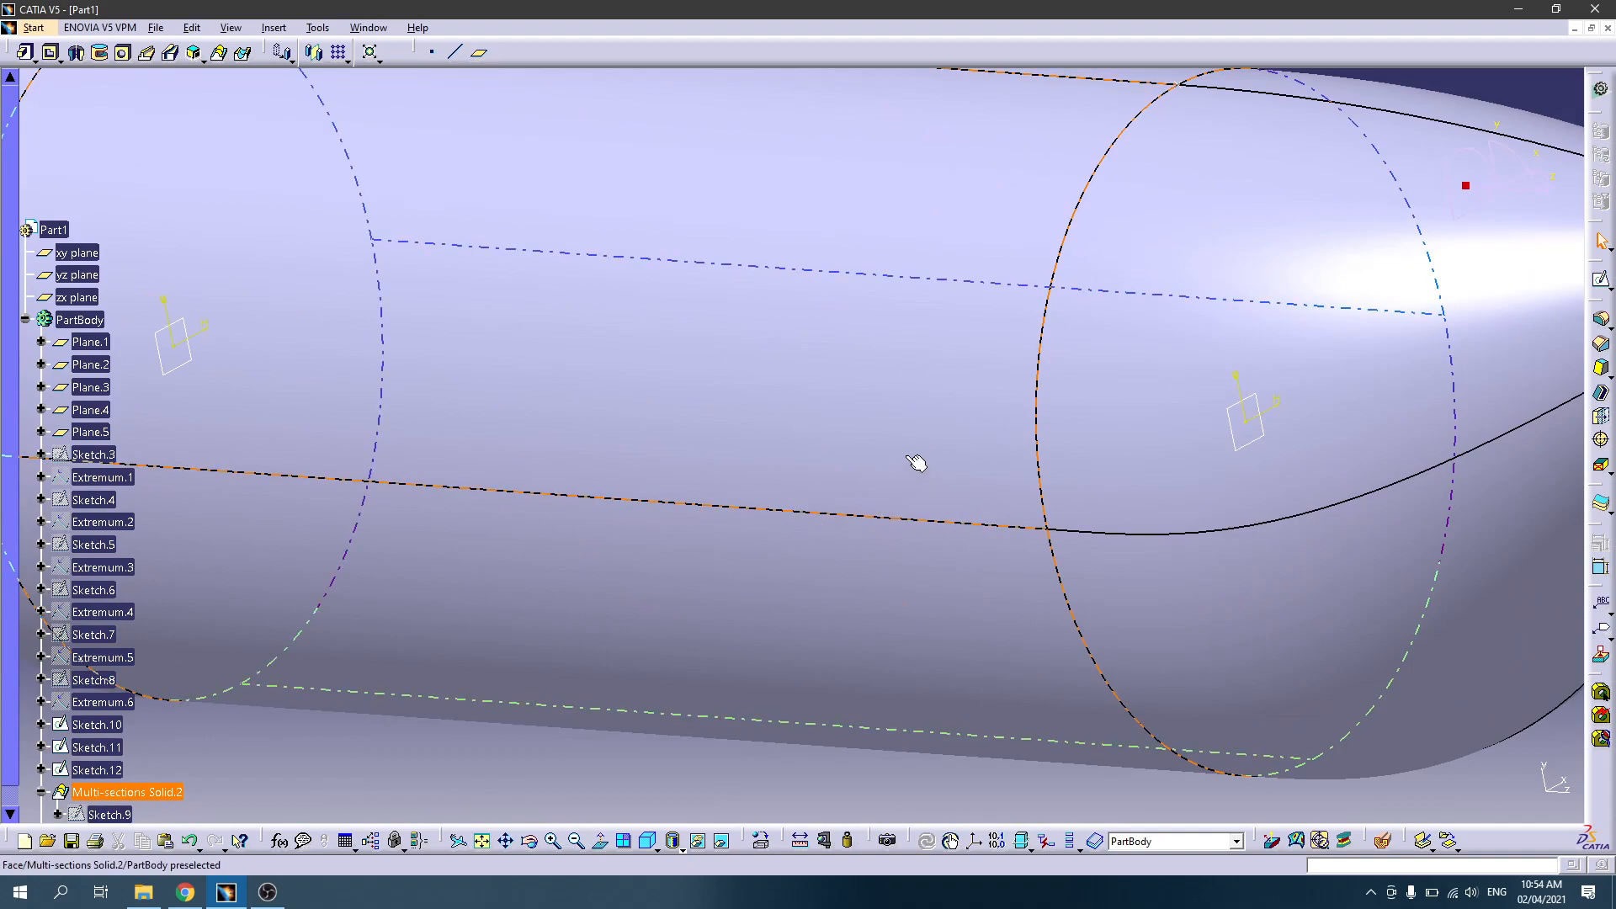
middle_click_drag(935, 420, 942, 508)
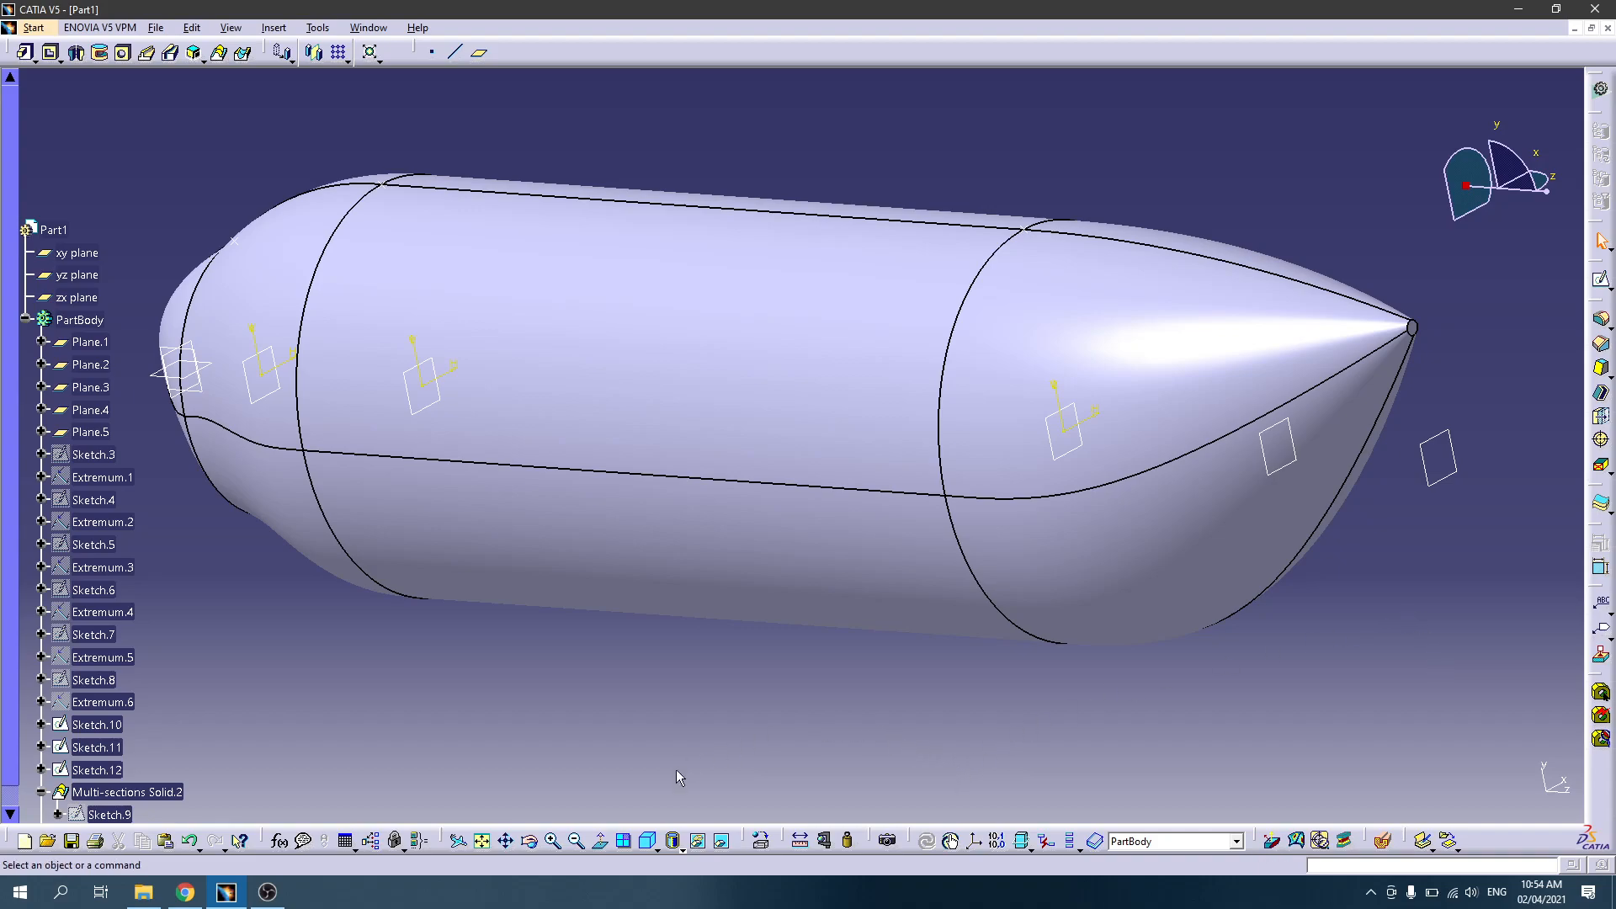
left_click(506, 840)
left_click(267, 892)
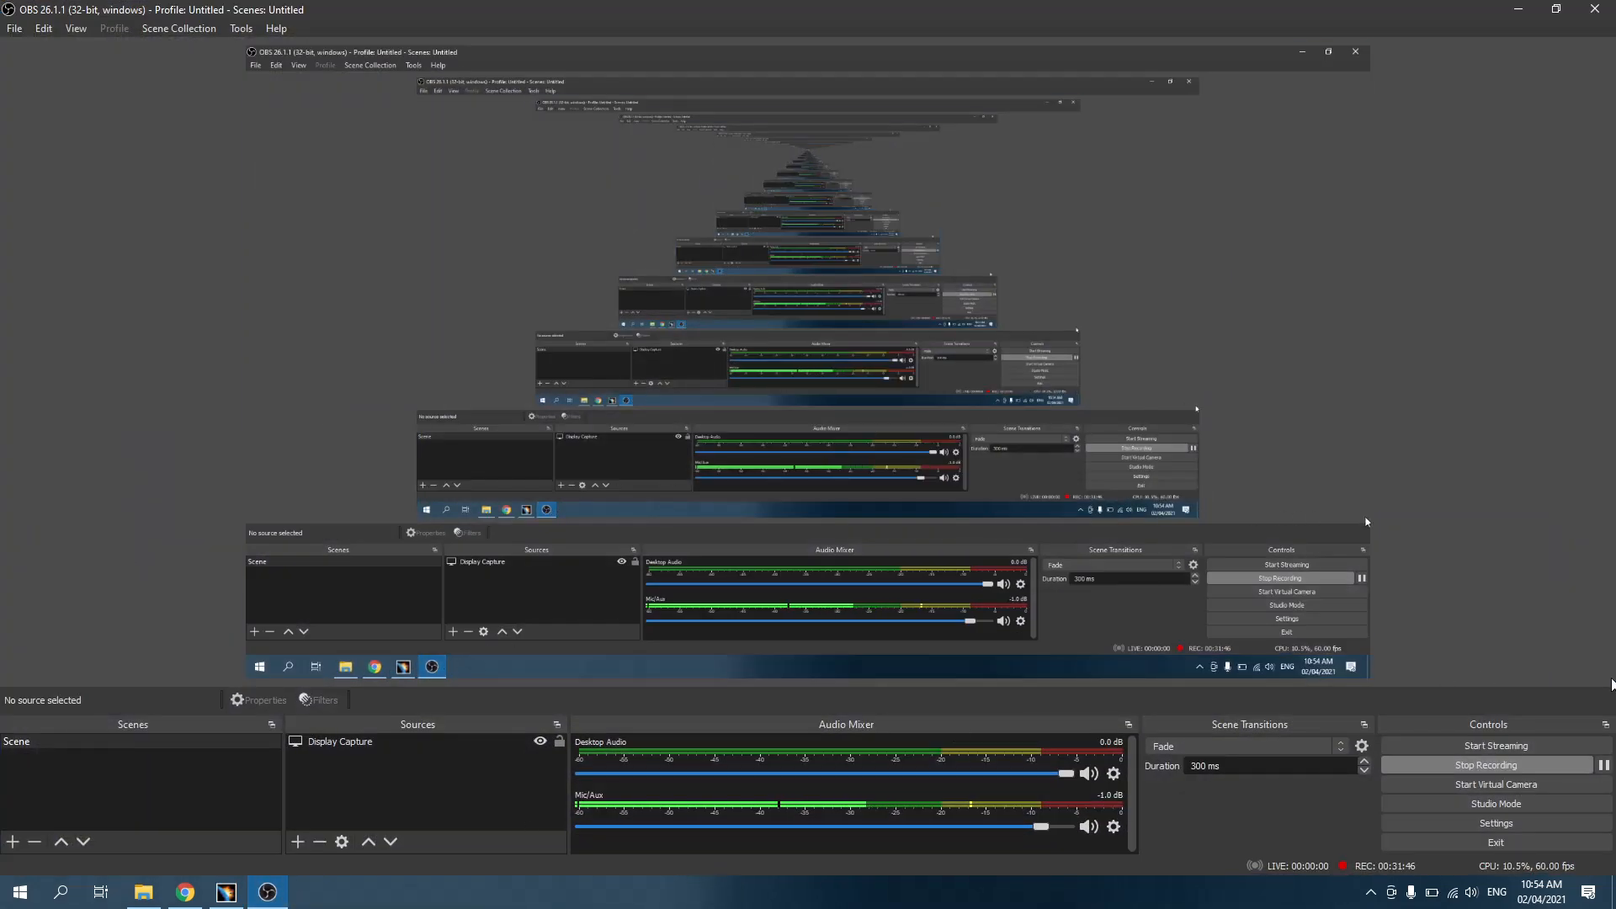
left_click(1604, 768)
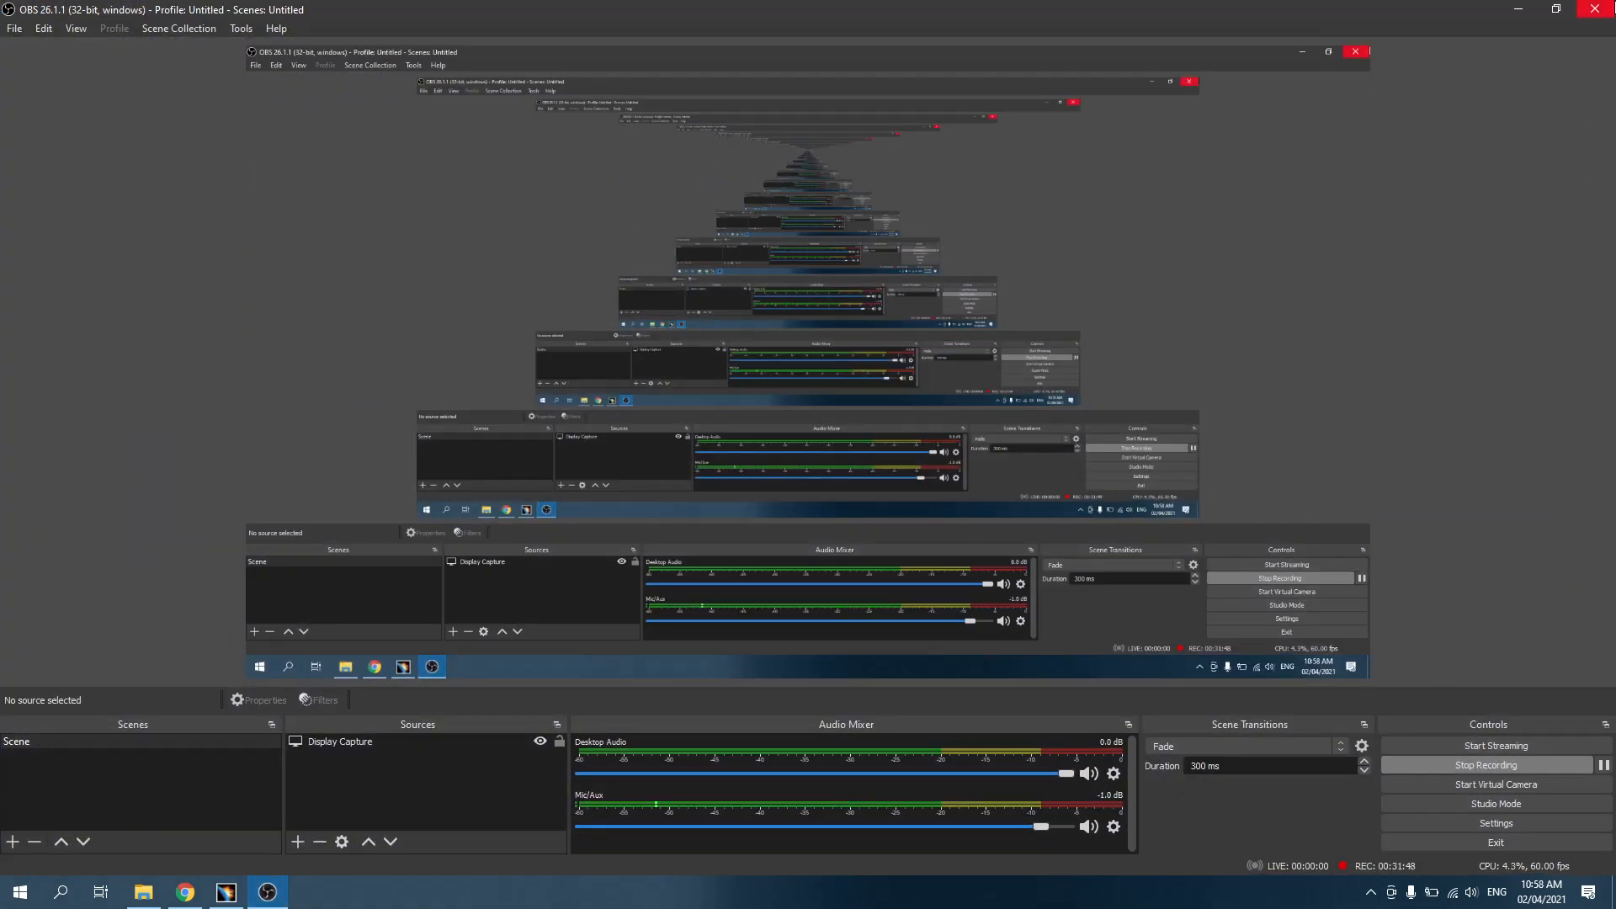
left_click(1518, 8)
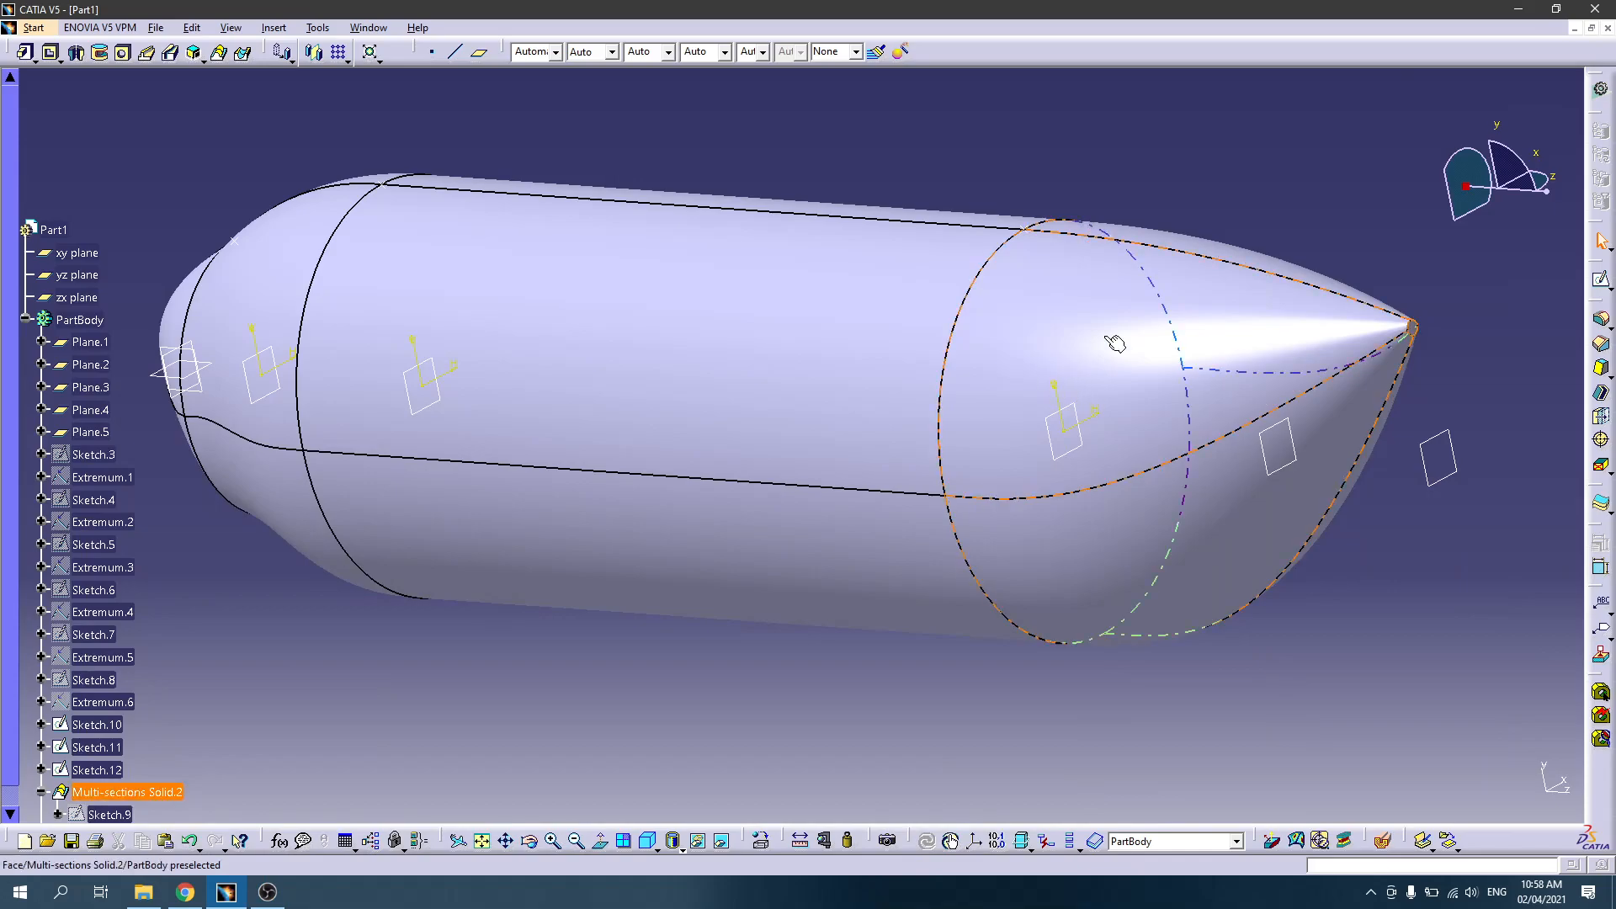
middle_click_drag(557, 404, 1003, 317)
middle_click_drag(1234, 311, 1145, 421)
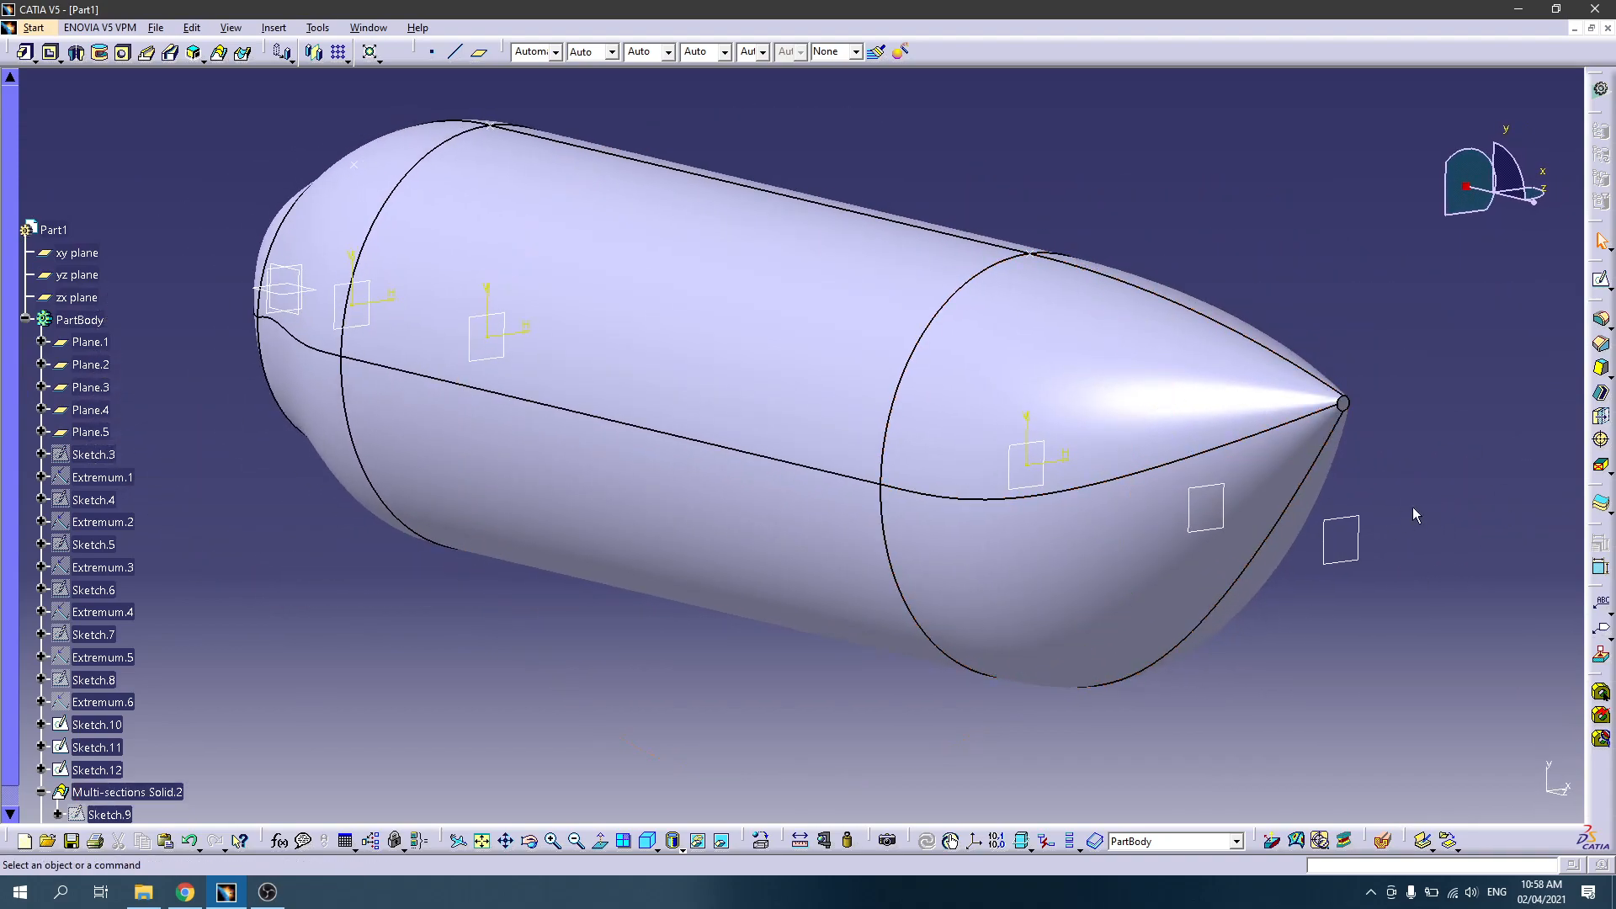
left_click(1012, 488)
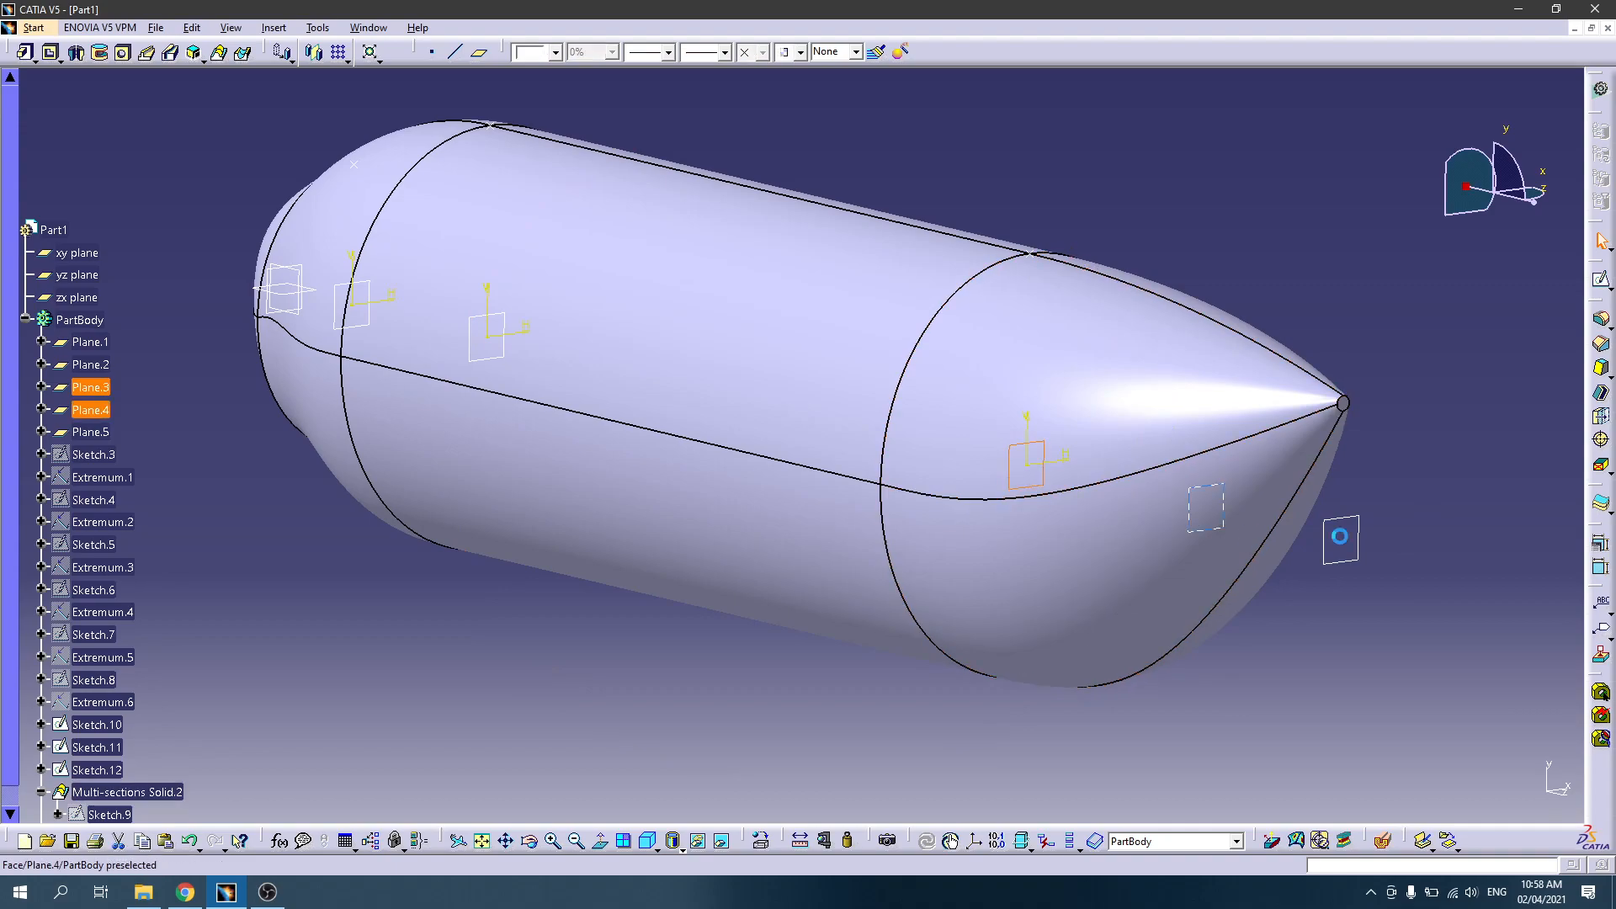
left_click(1601, 280)
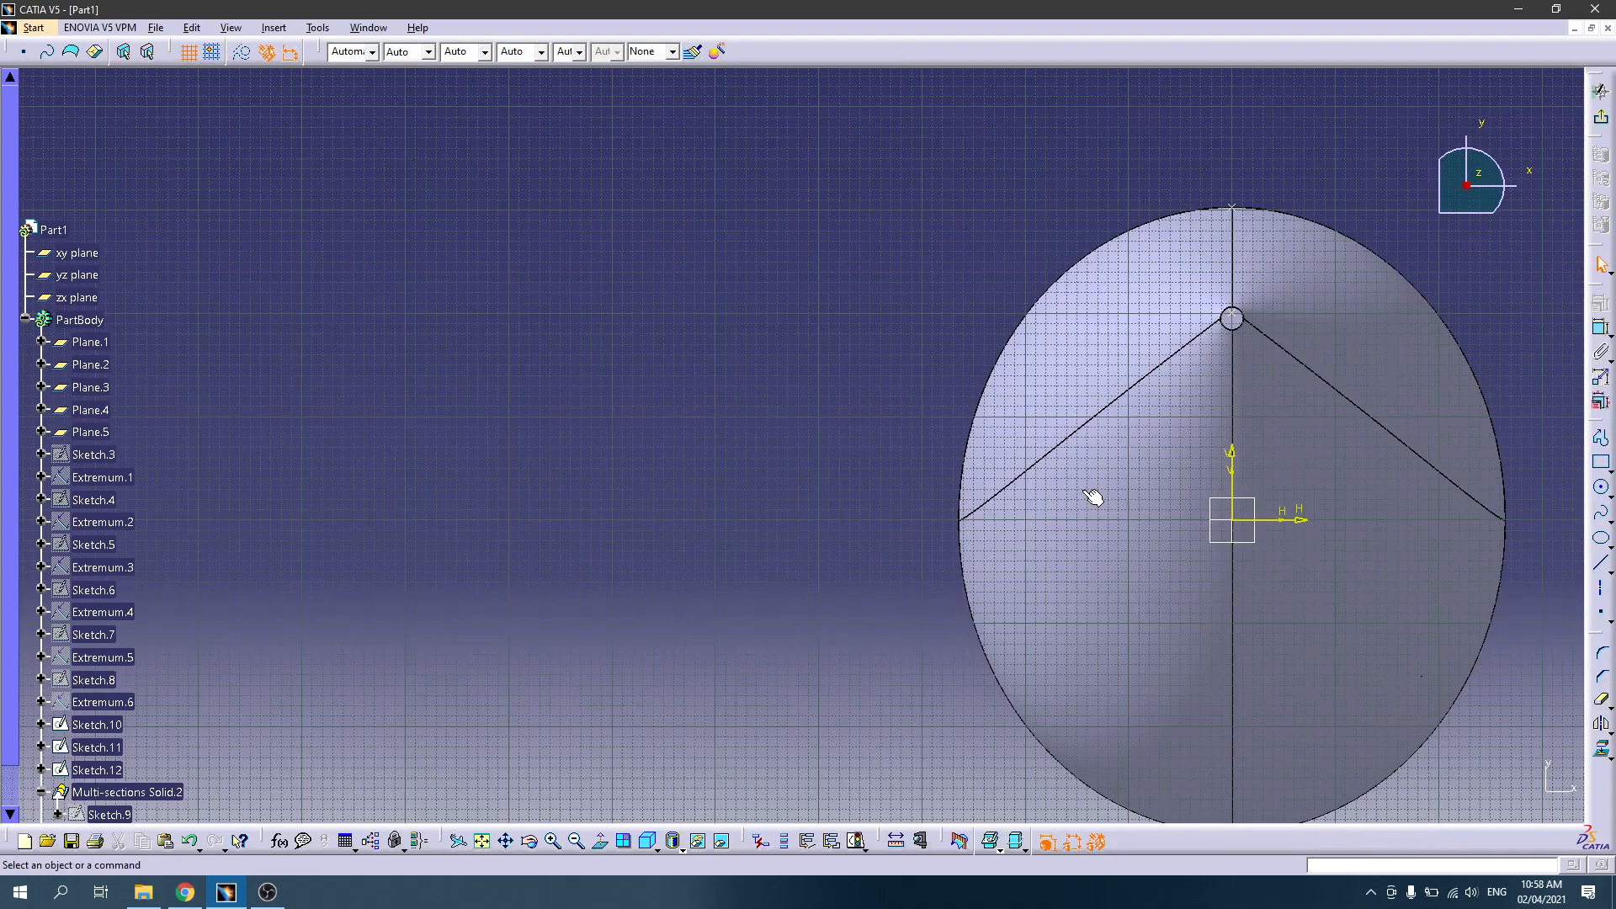
middle_click_drag(876, 463, 663, 377)
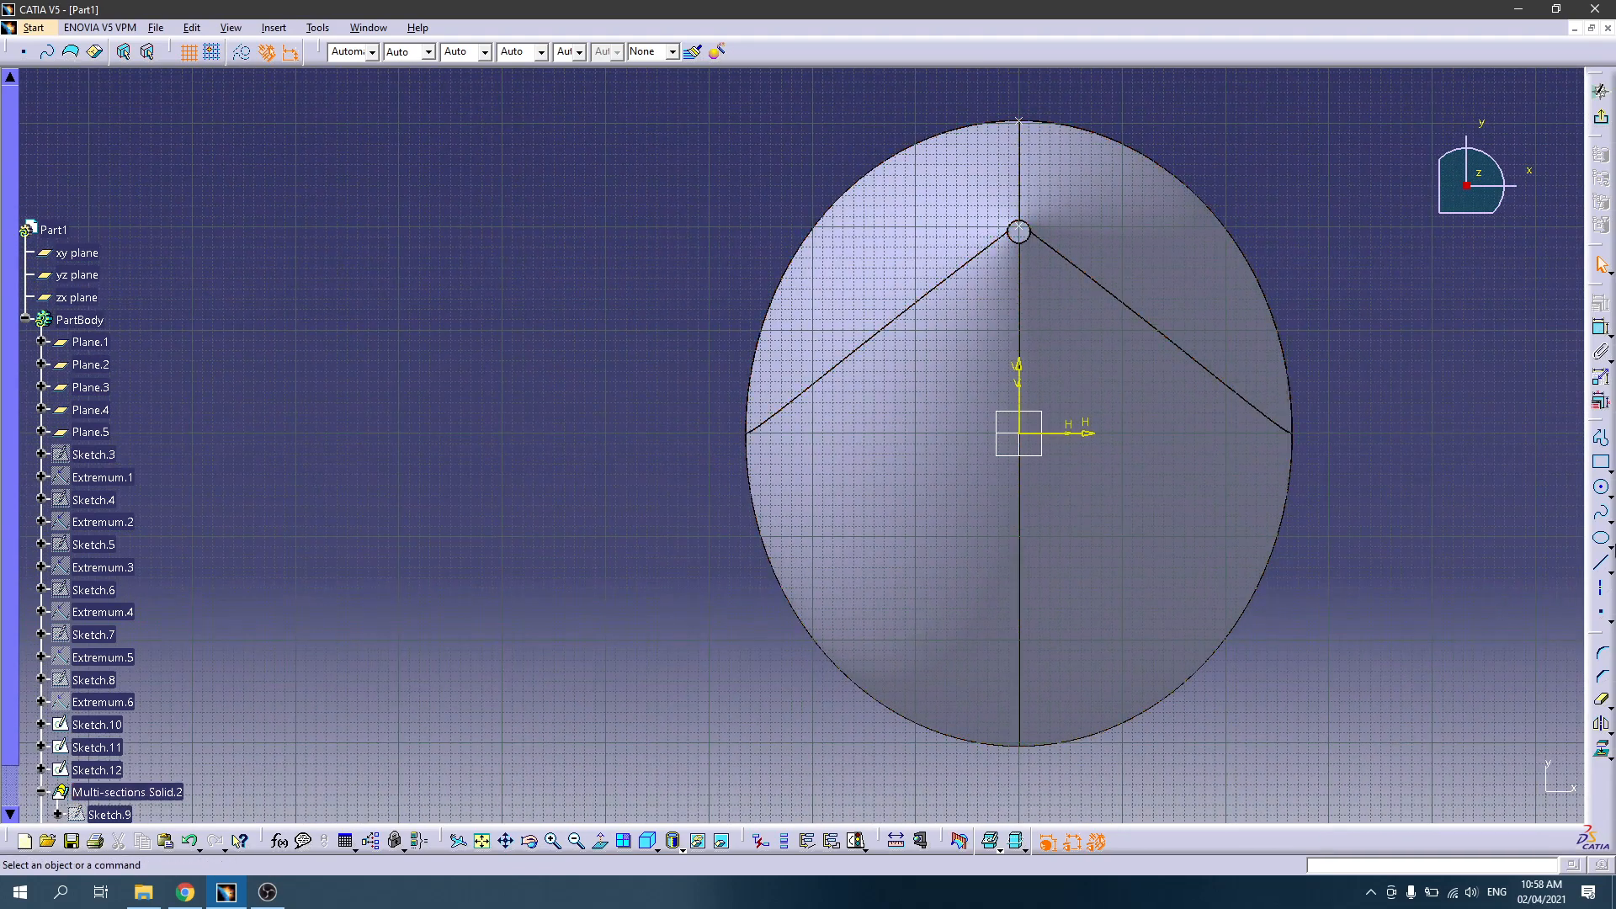
left_click(1601, 462)
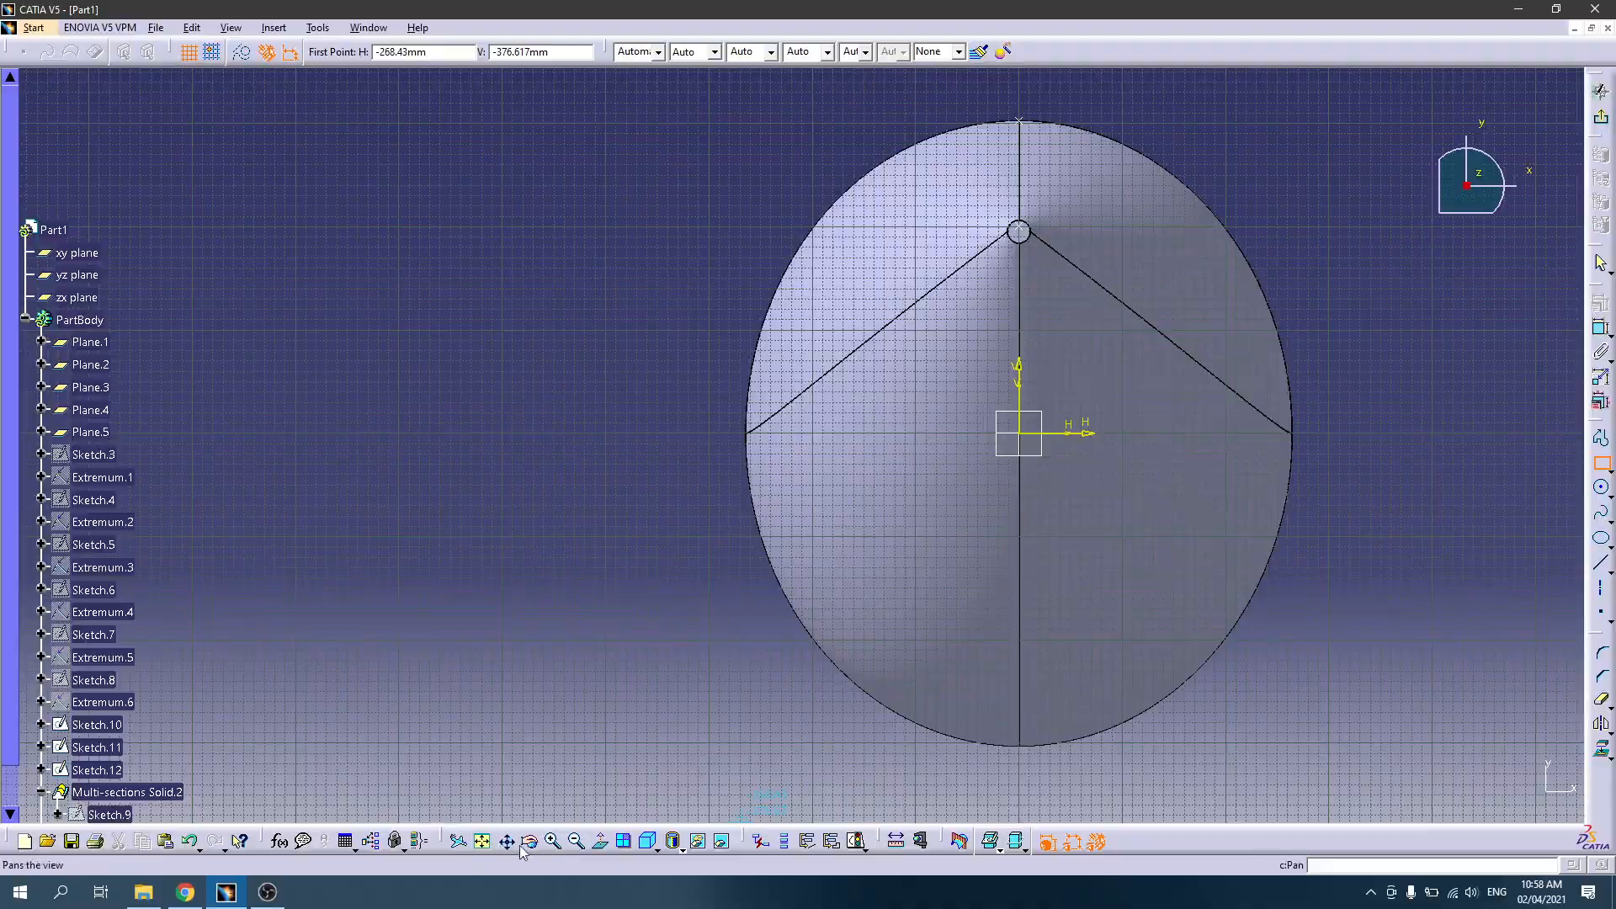
left_click(959, 844)
mouse_move(672, 549)
middle_mouse_down()
mouse_move(758, 577)
mouse_move(834, 559)
mouse_move(851, 534)
mouse_move(828, 559)
mouse_move(664, 538)
mouse_move(570, 556)
mouse_move(926, 431)
middle_mouse_up()
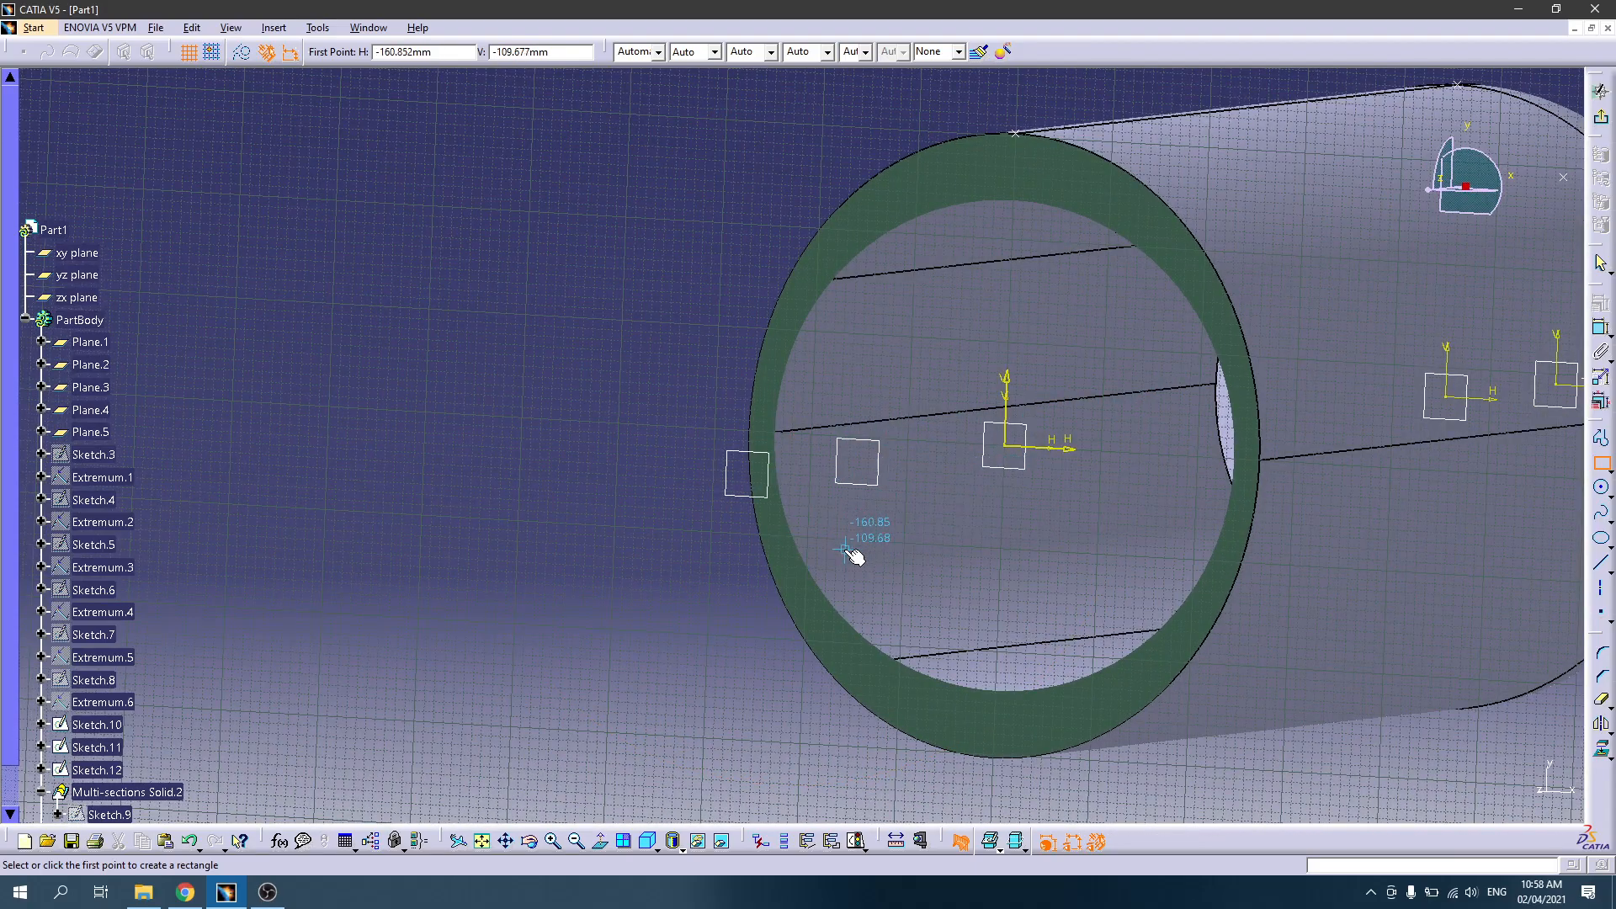
middle_click_drag(864, 568, 754, 612)
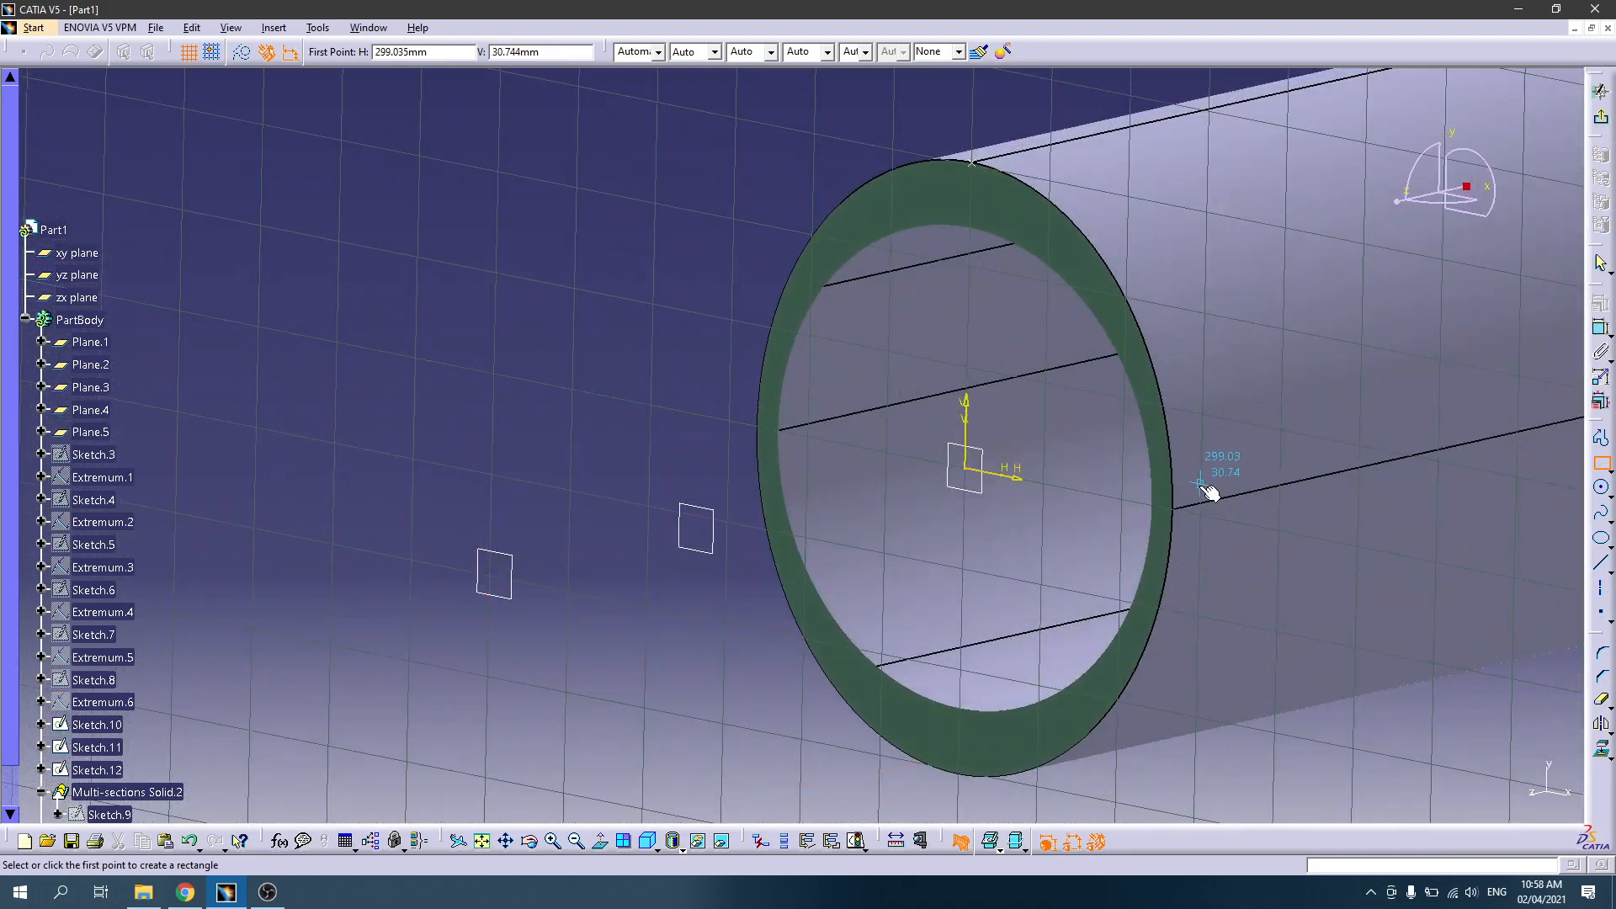
left_click(1601, 90)
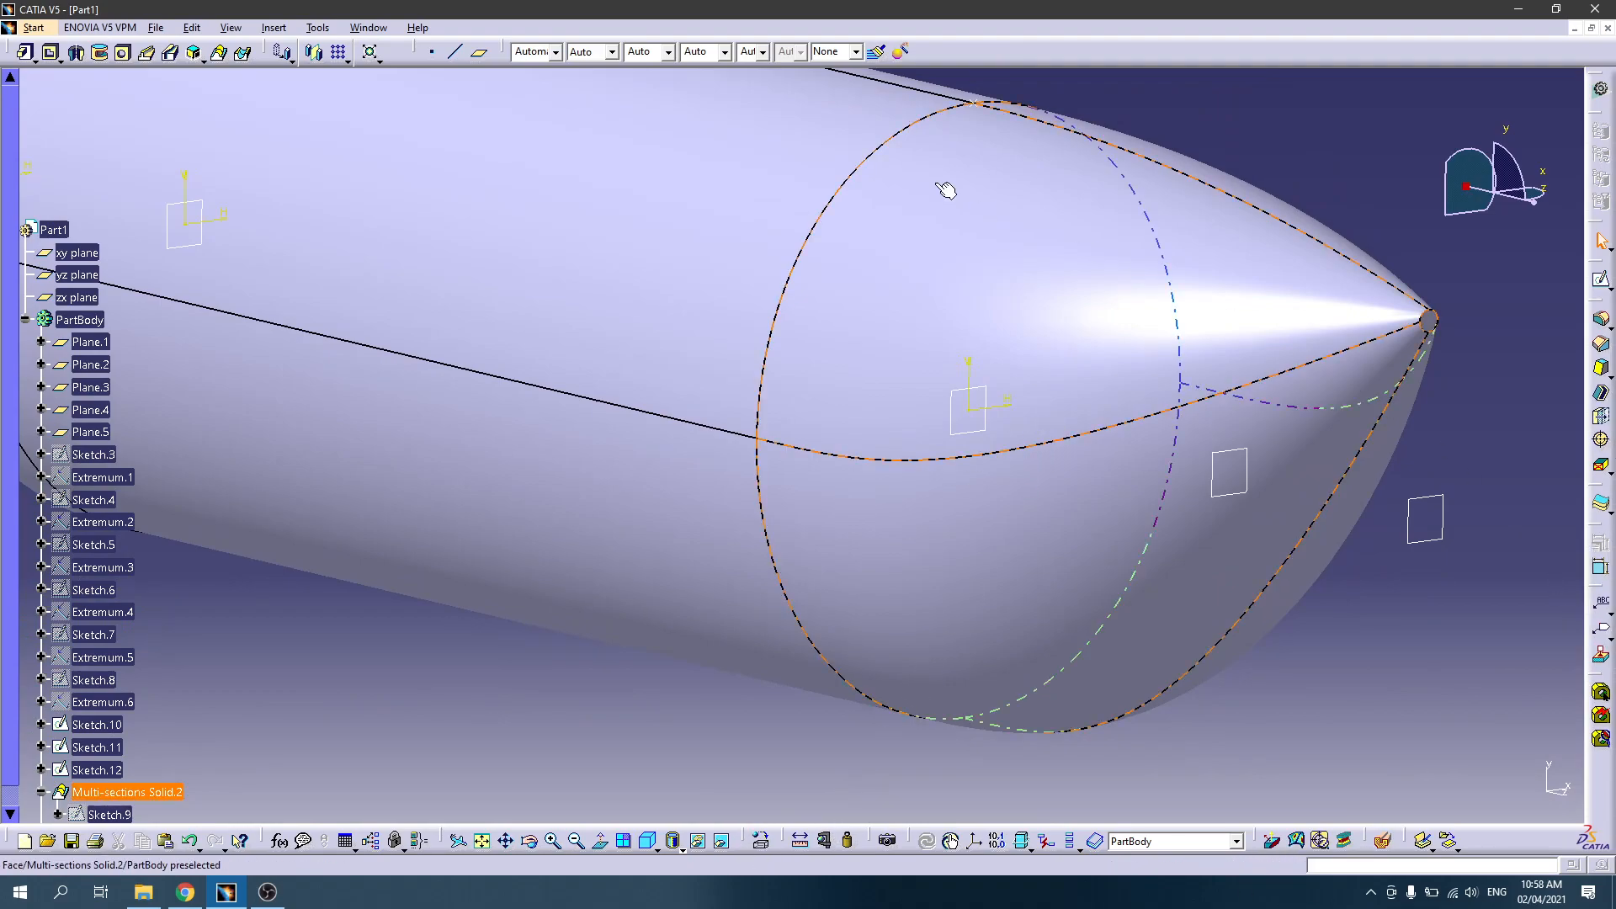
Step: Create a plane offset from Plane.4 towards the body, positioned by eye between Plane.3 and Plane.4
left_click(483, 54)
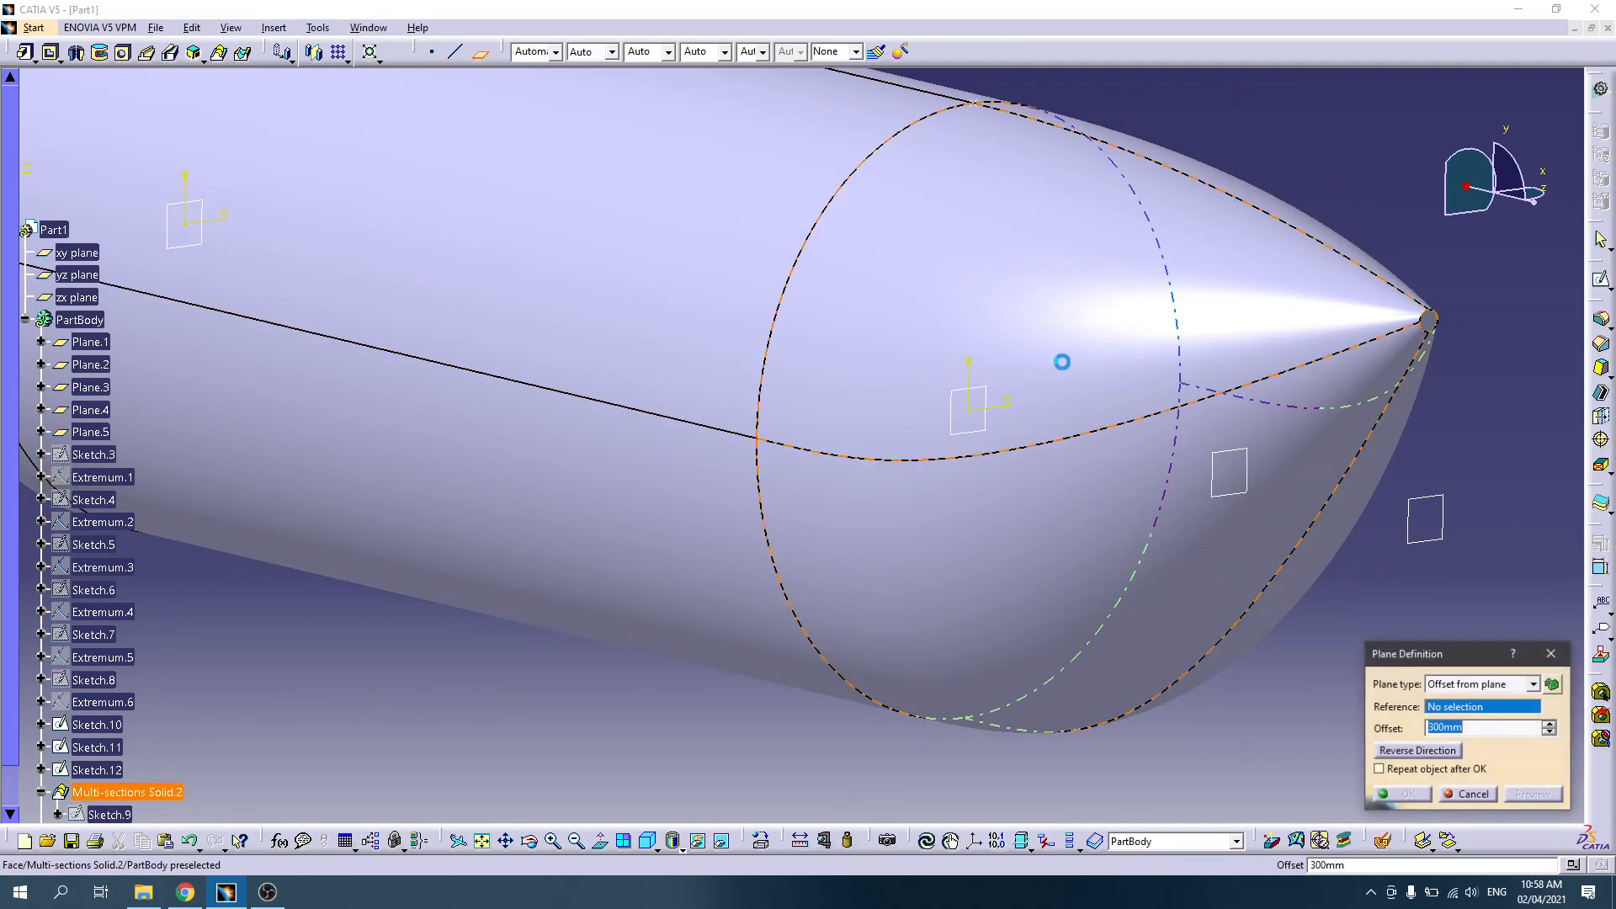
left_click(1215, 470)
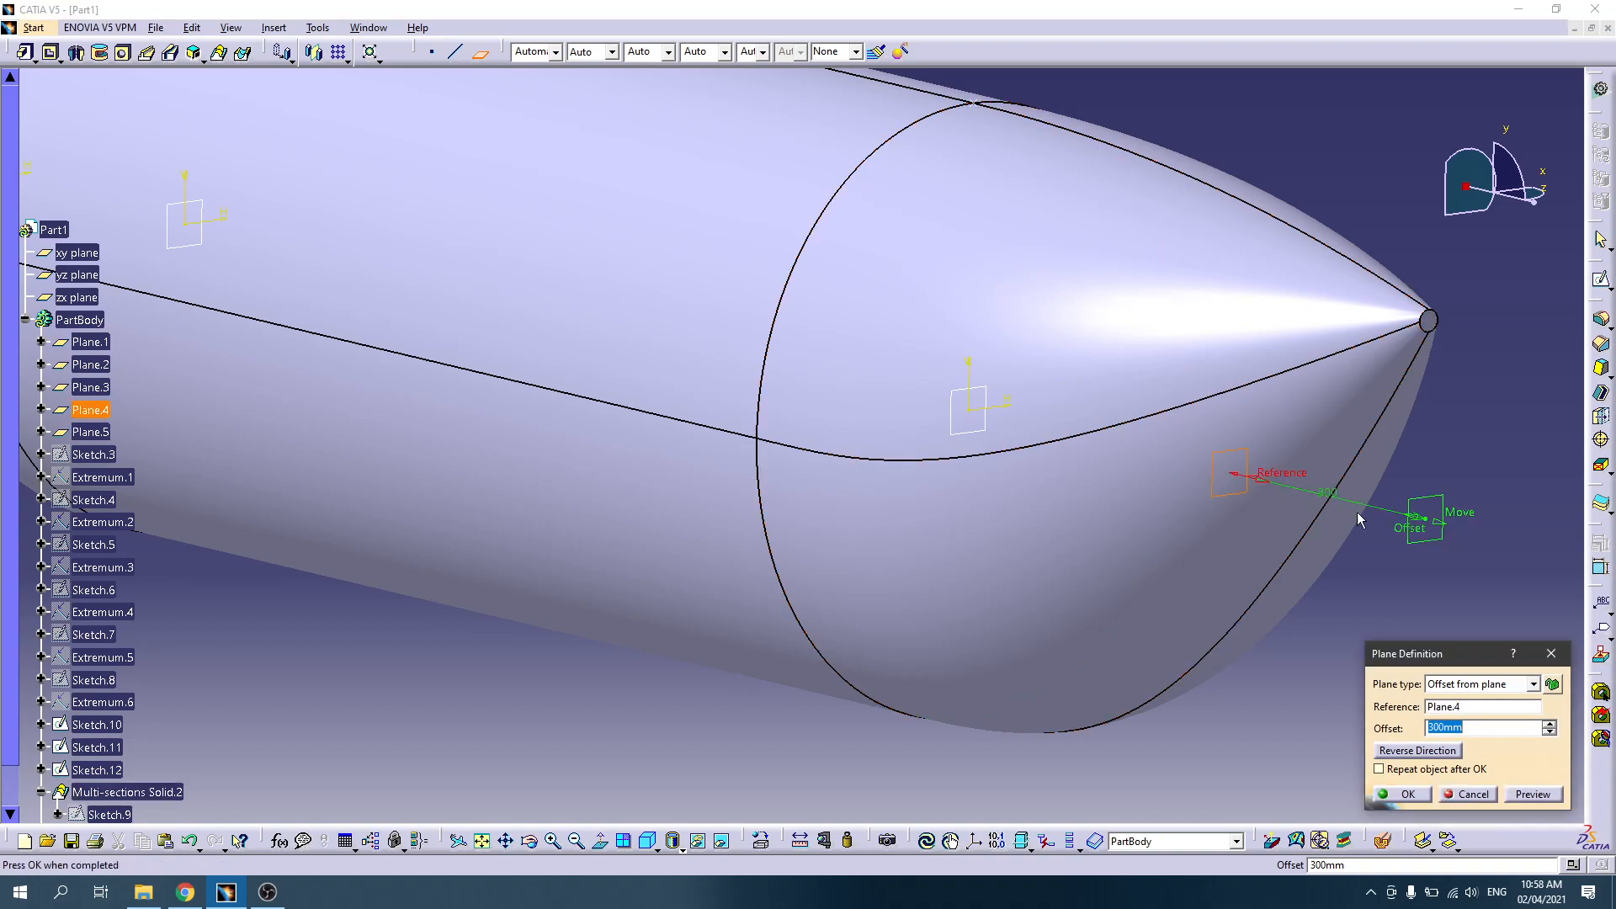
left_click_drag(1417, 523, 1070, 469)
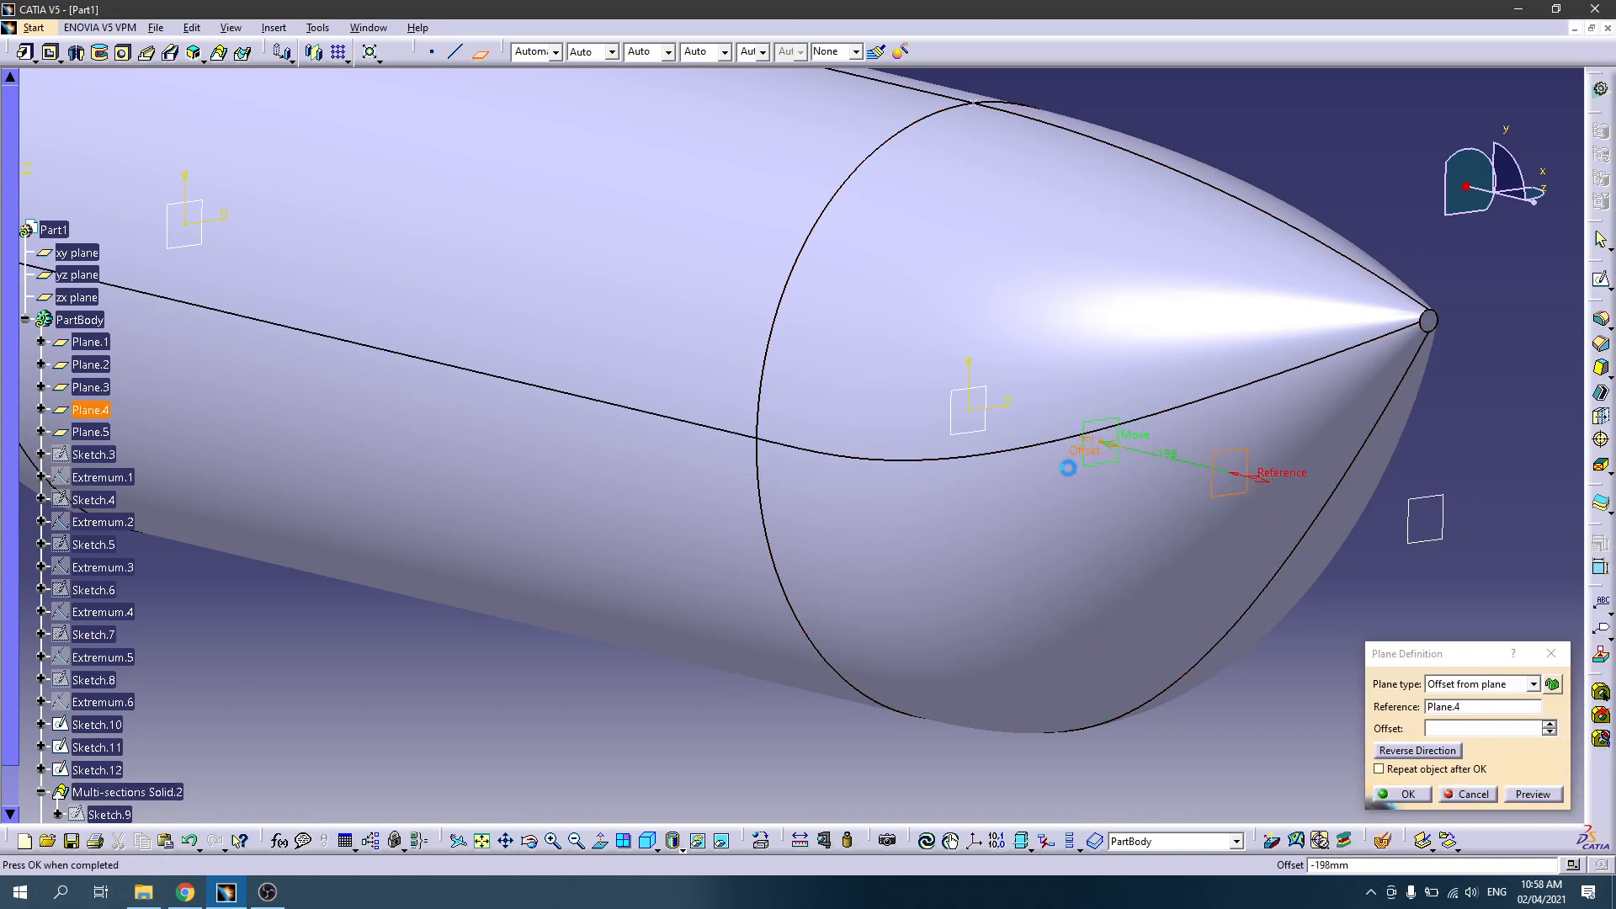
left_click(1404, 794)
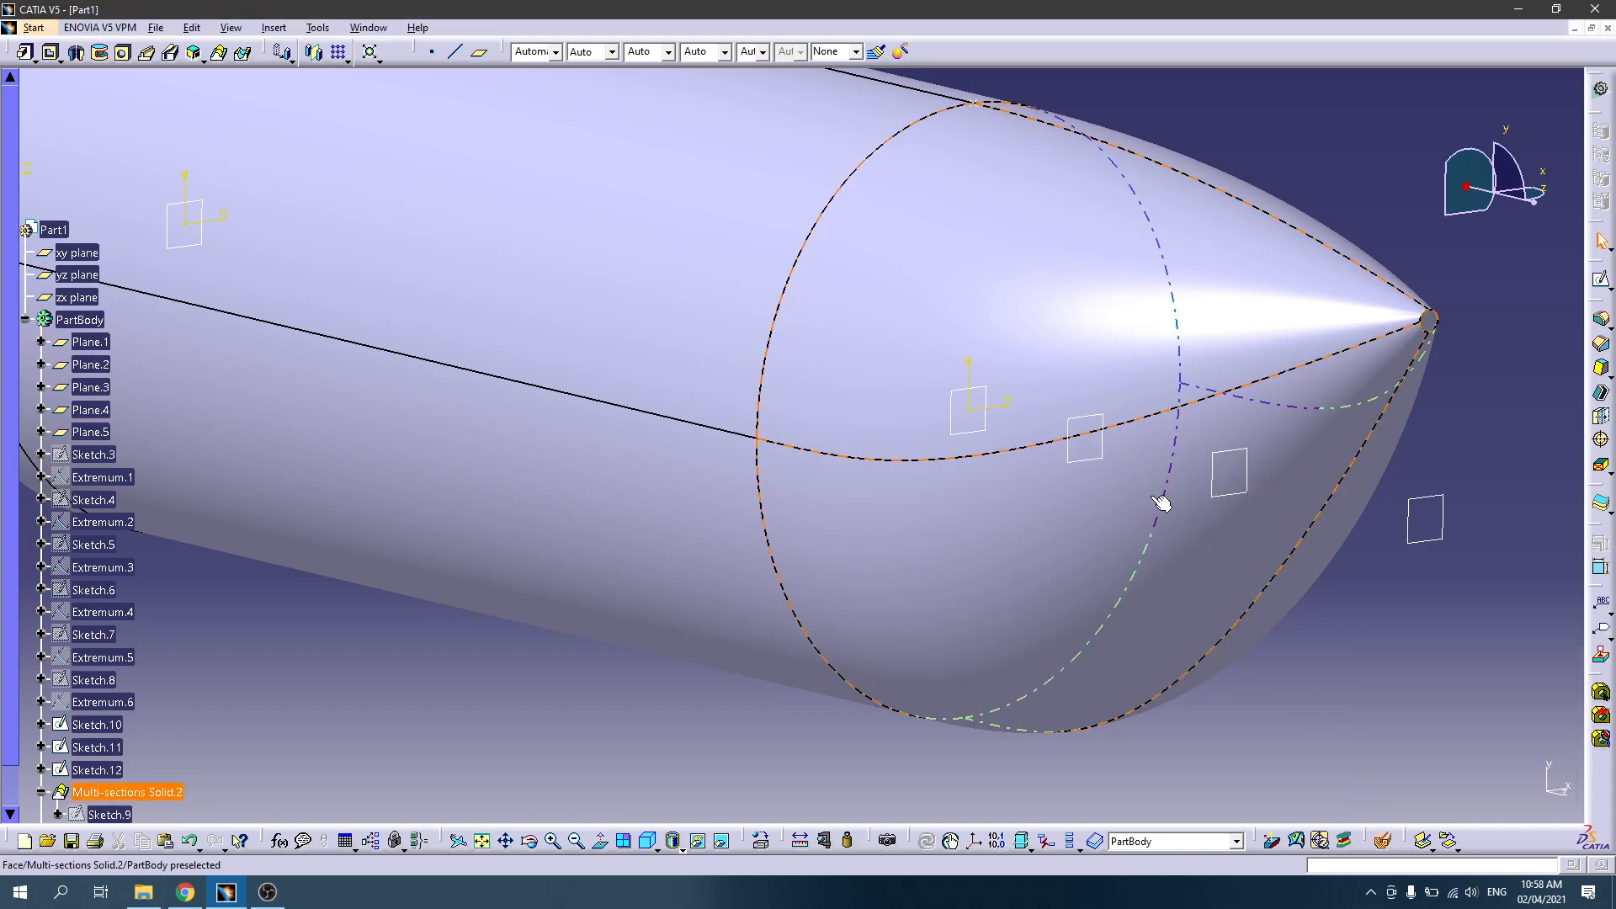
Step: Open a sketch on Plane.6, cut the part by the sketch plane to examine the cavity's cross-section, and exit the sketch
left_click(1081, 448)
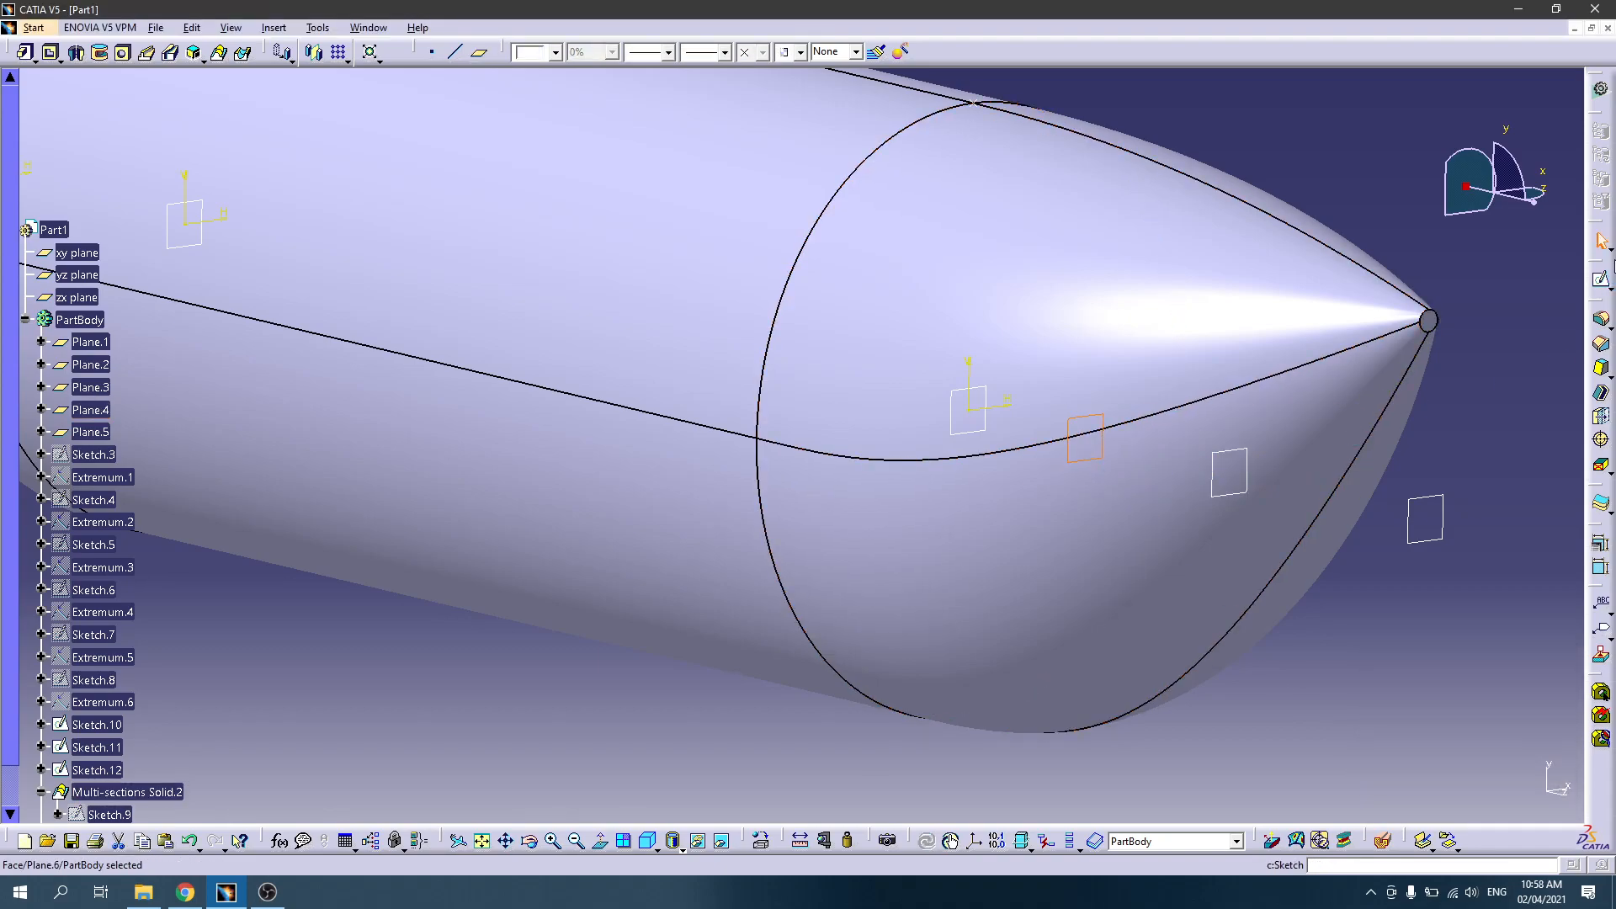
left_click(1601, 278)
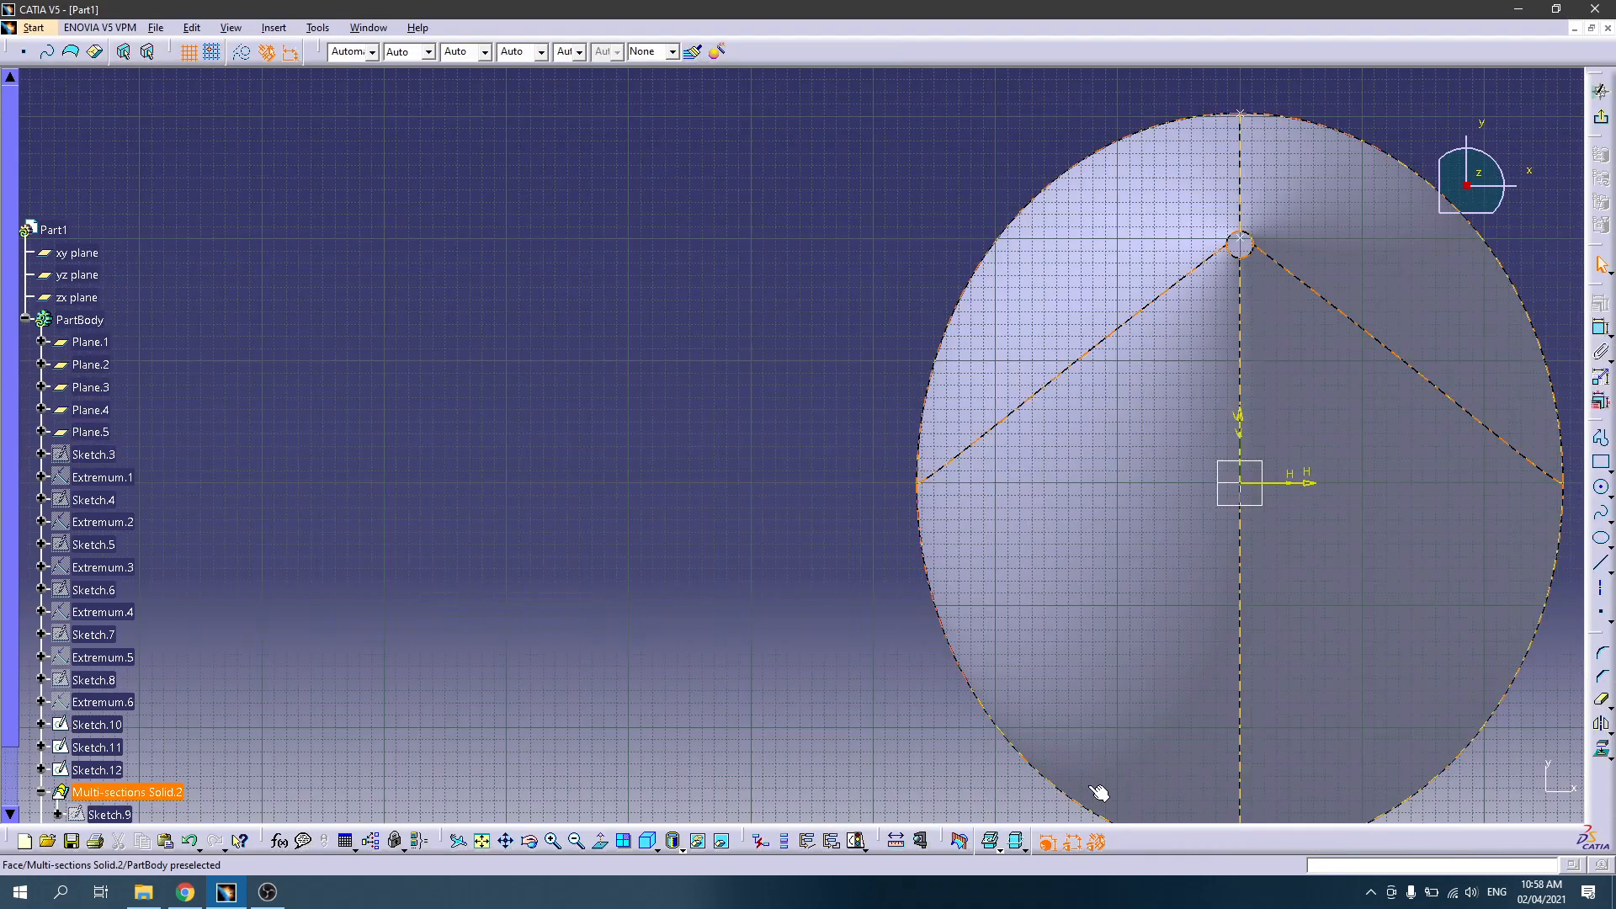
left_click(959, 841)
mouse_move(812, 541)
middle_mouse_down()
mouse_move(952, 565)
mouse_move(1179, 497)
mouse_move(881, 490)
middle_mouse_up()
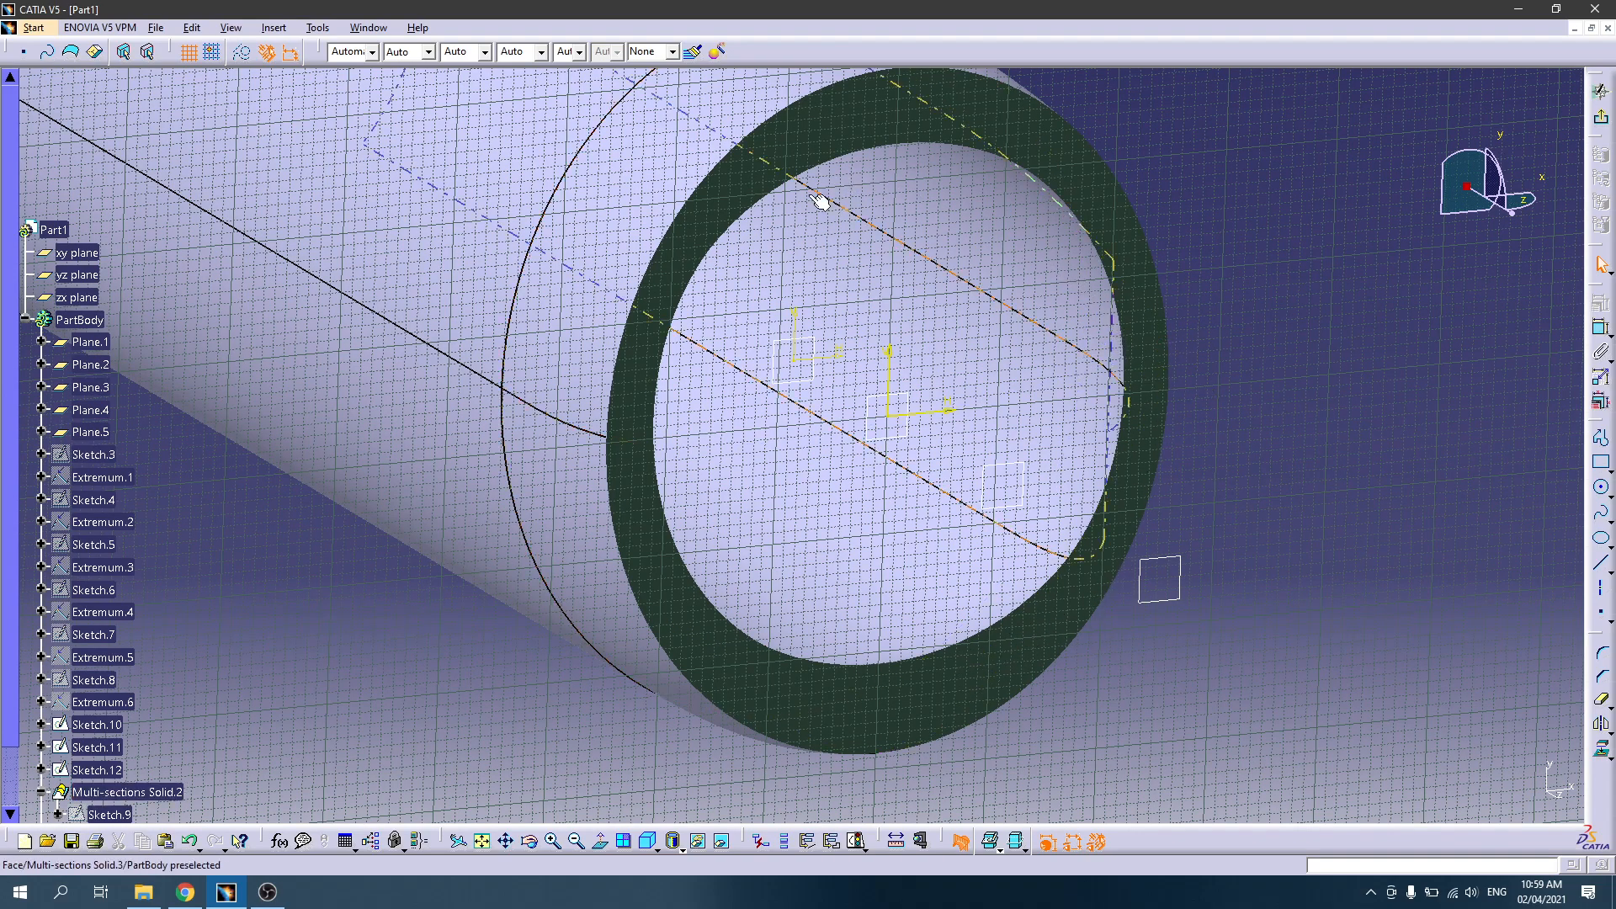
middle_click_drag(1018, 419, 1025, 479)
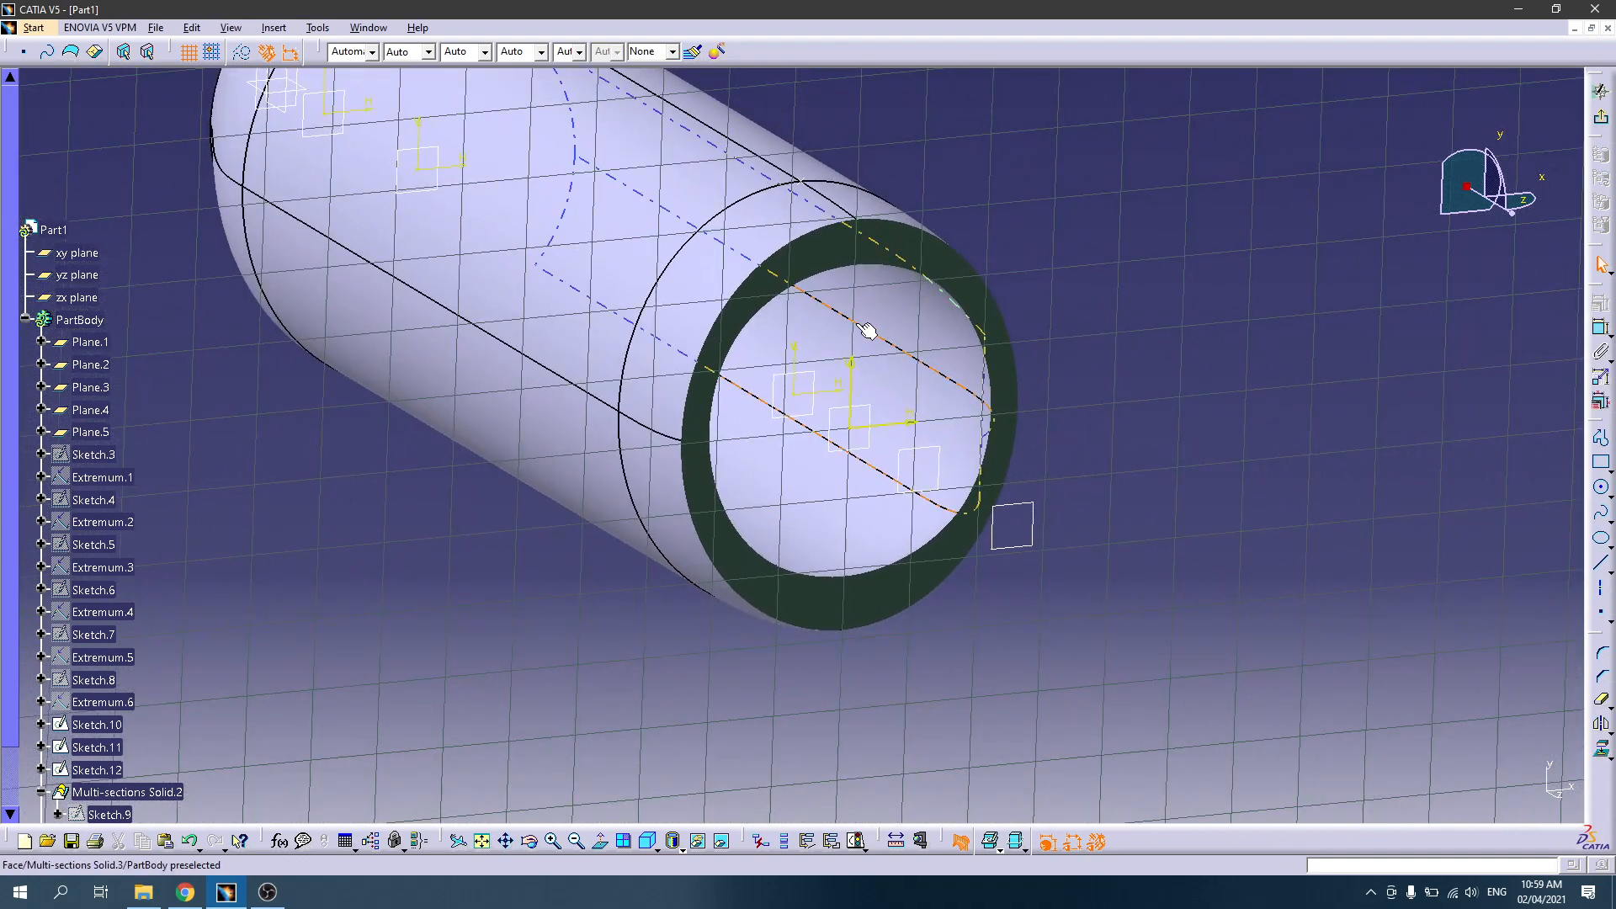
middle_click_drag(823, 489, 876, 523)
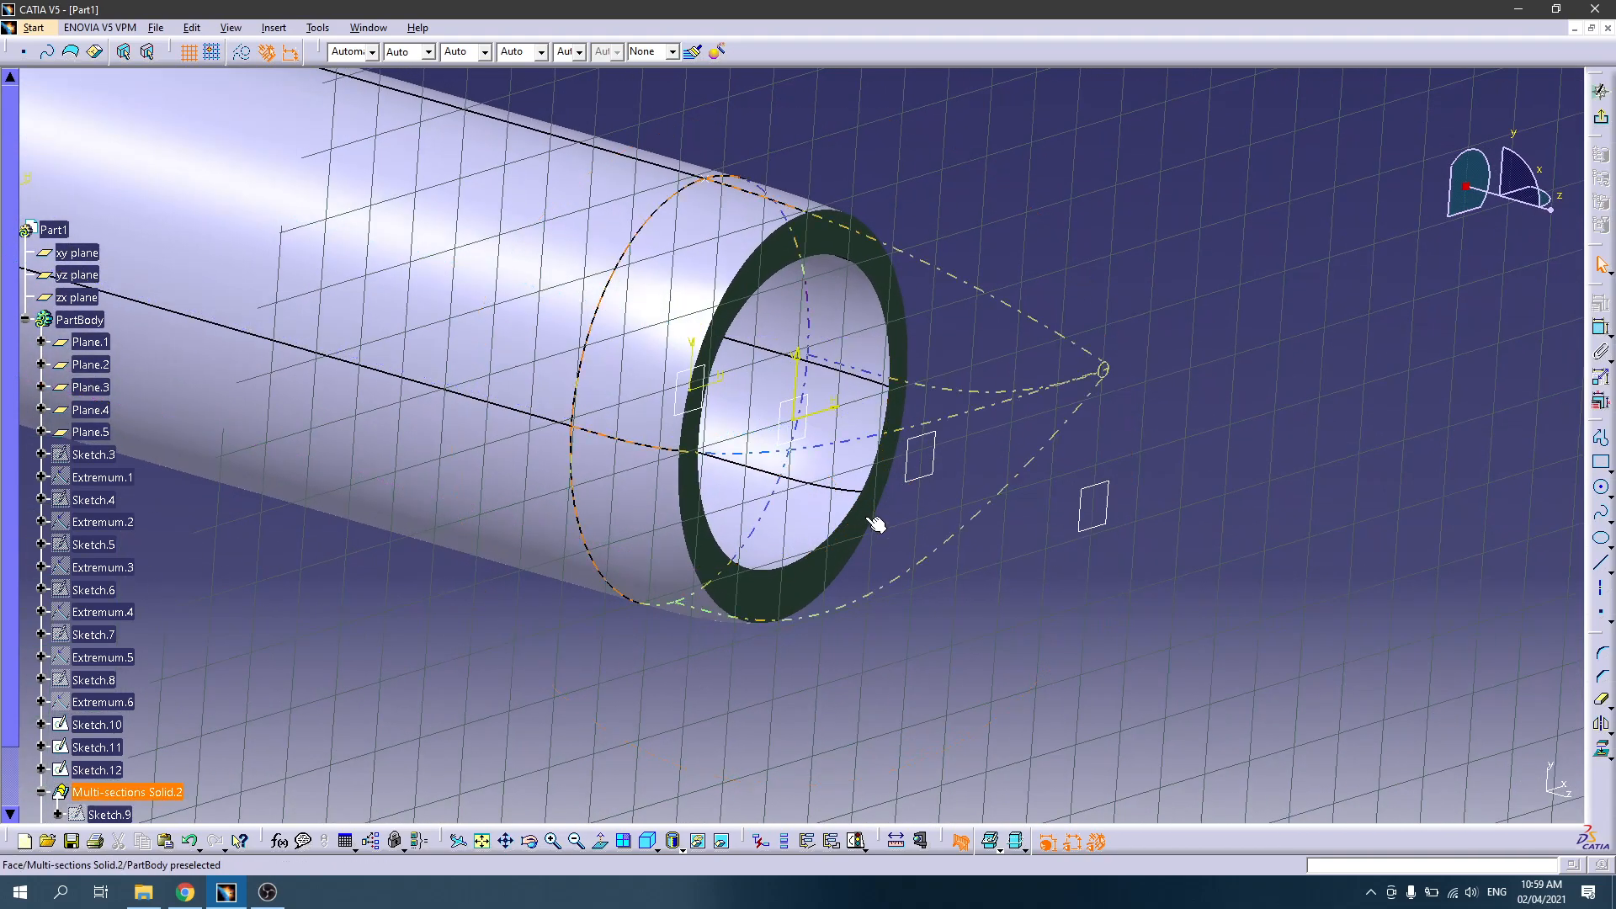
left_click(1604, 121)
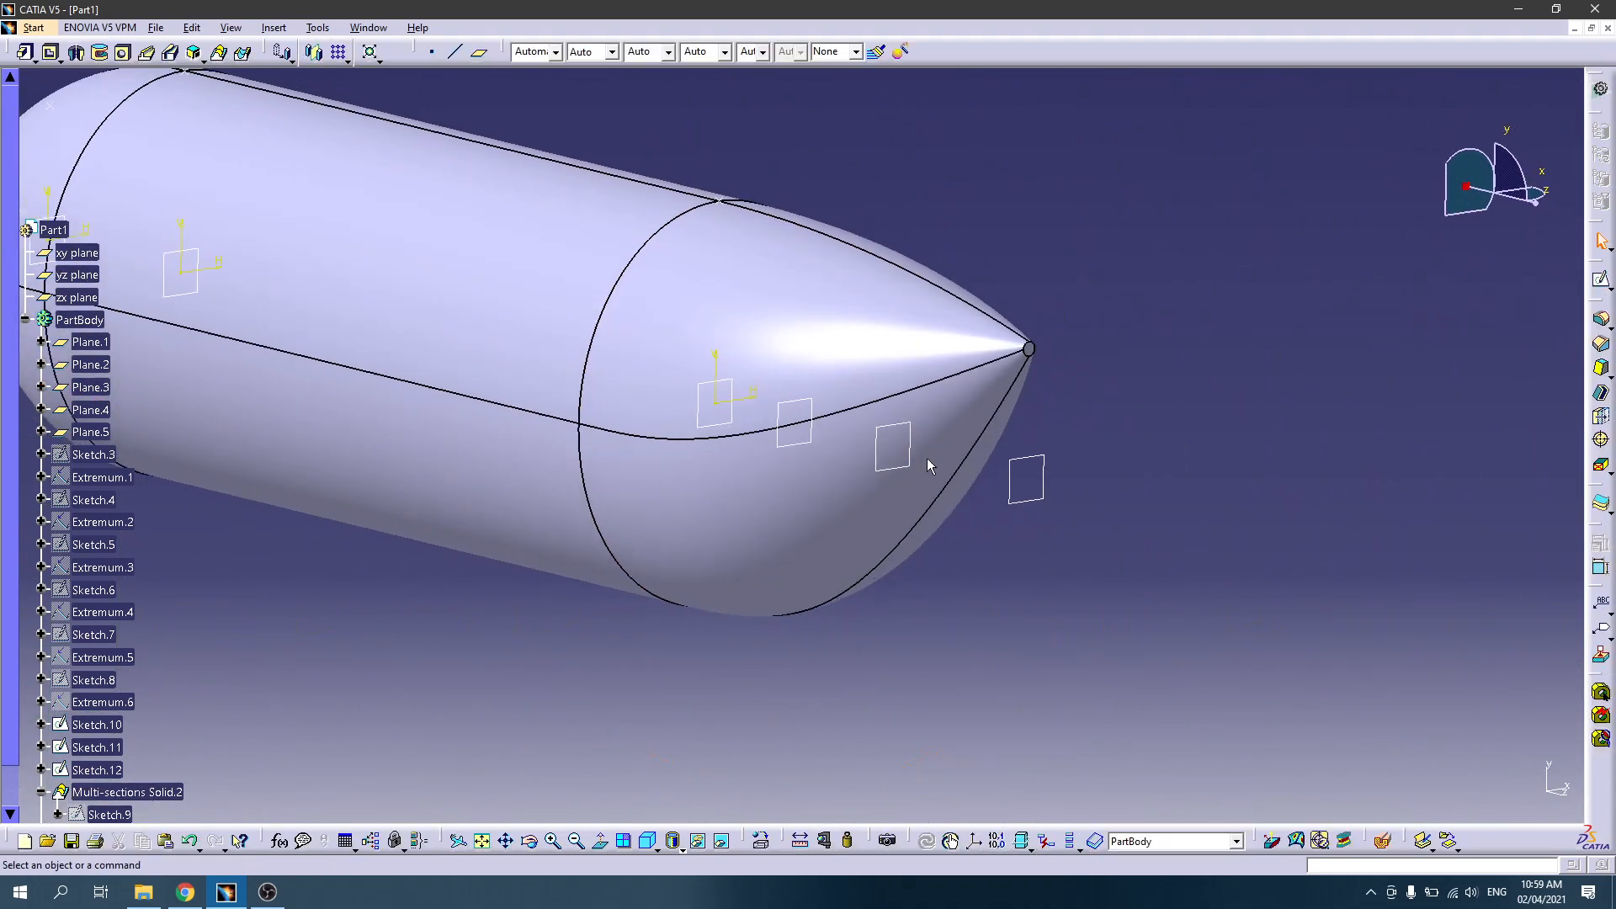
Step: Move Plane.6 closer to Plane.4 by changing its offset from that plane to about -149 mm
mouse_move(788, 463)
middle_mouse_down()
mouse_move(960, 480)
mouse_move(816, 437)
middle_mouse_up()
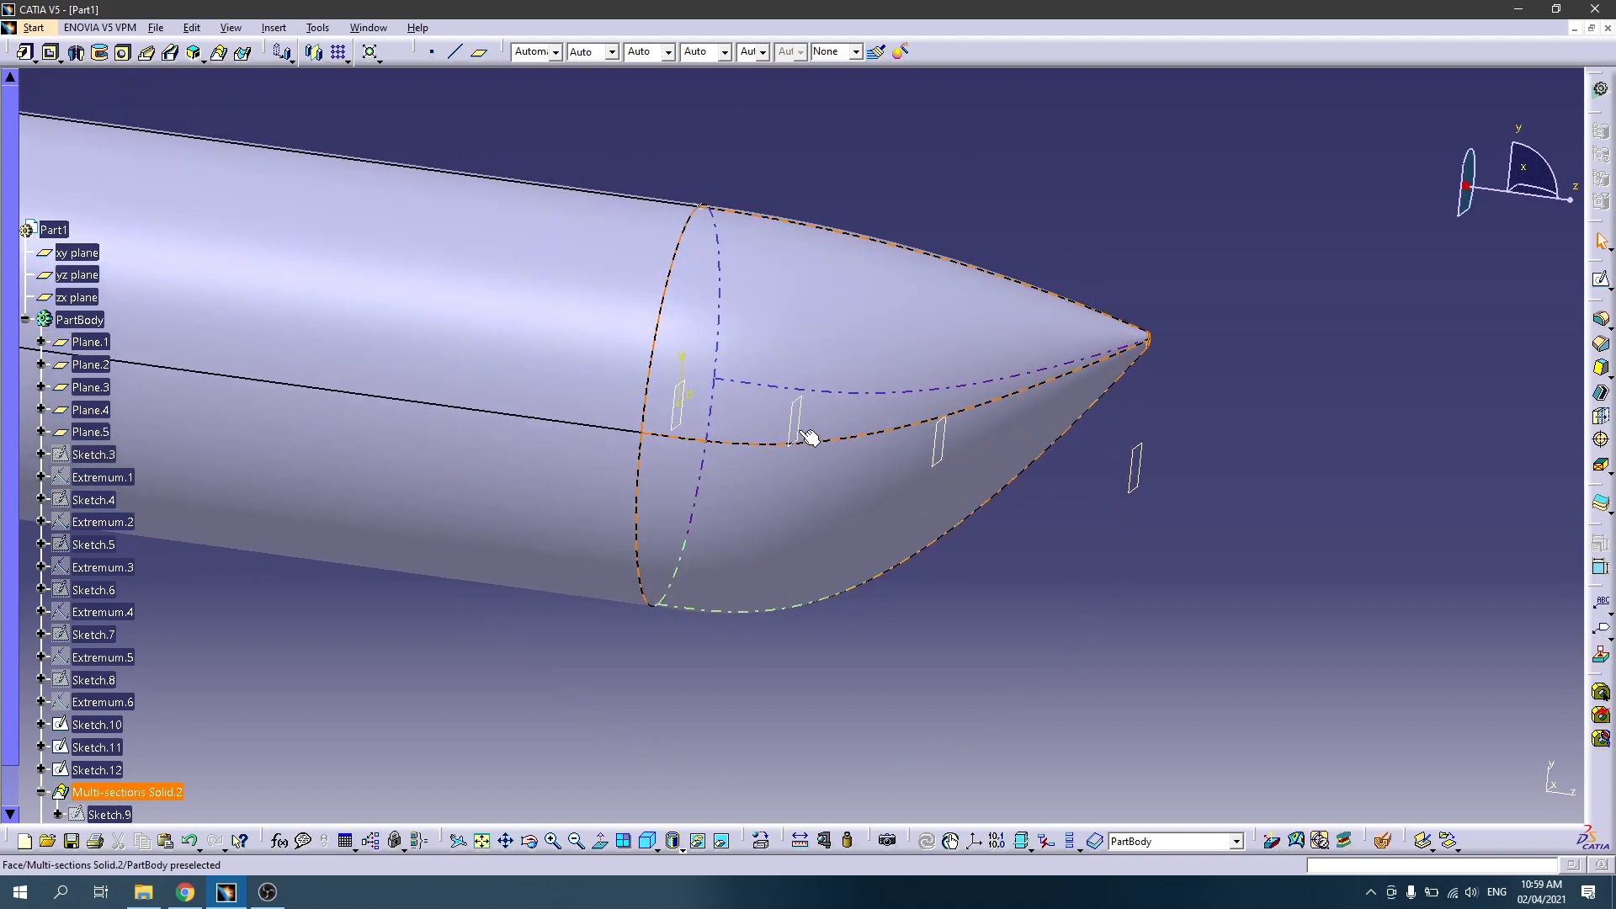
left_click(791, 432)
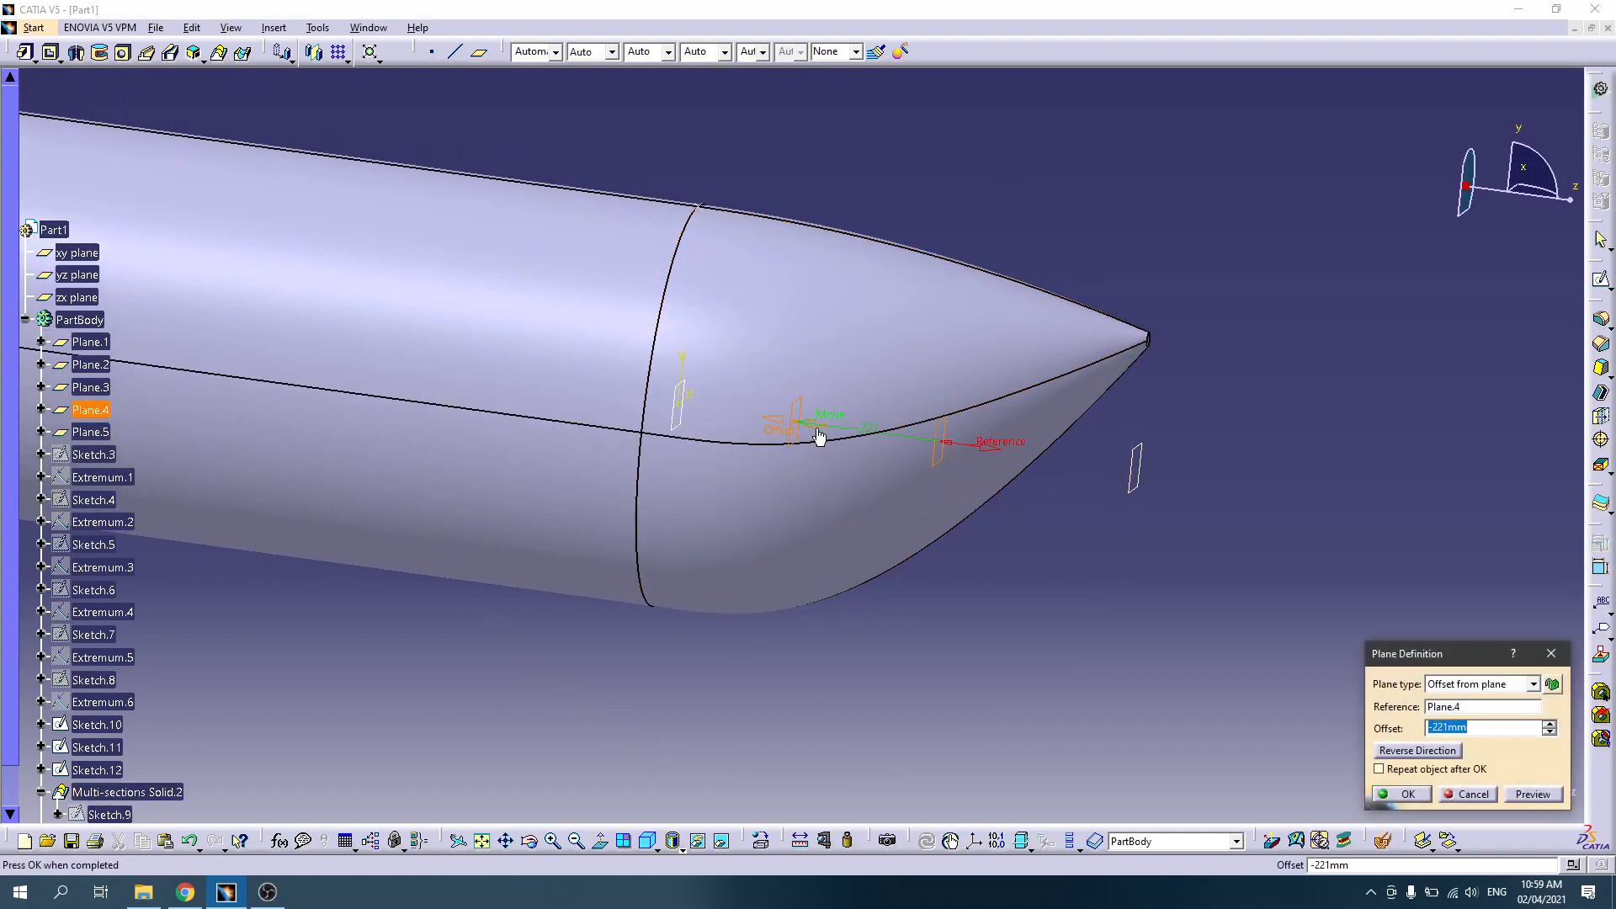
left_click_drag(853, 438, 1010, 515)
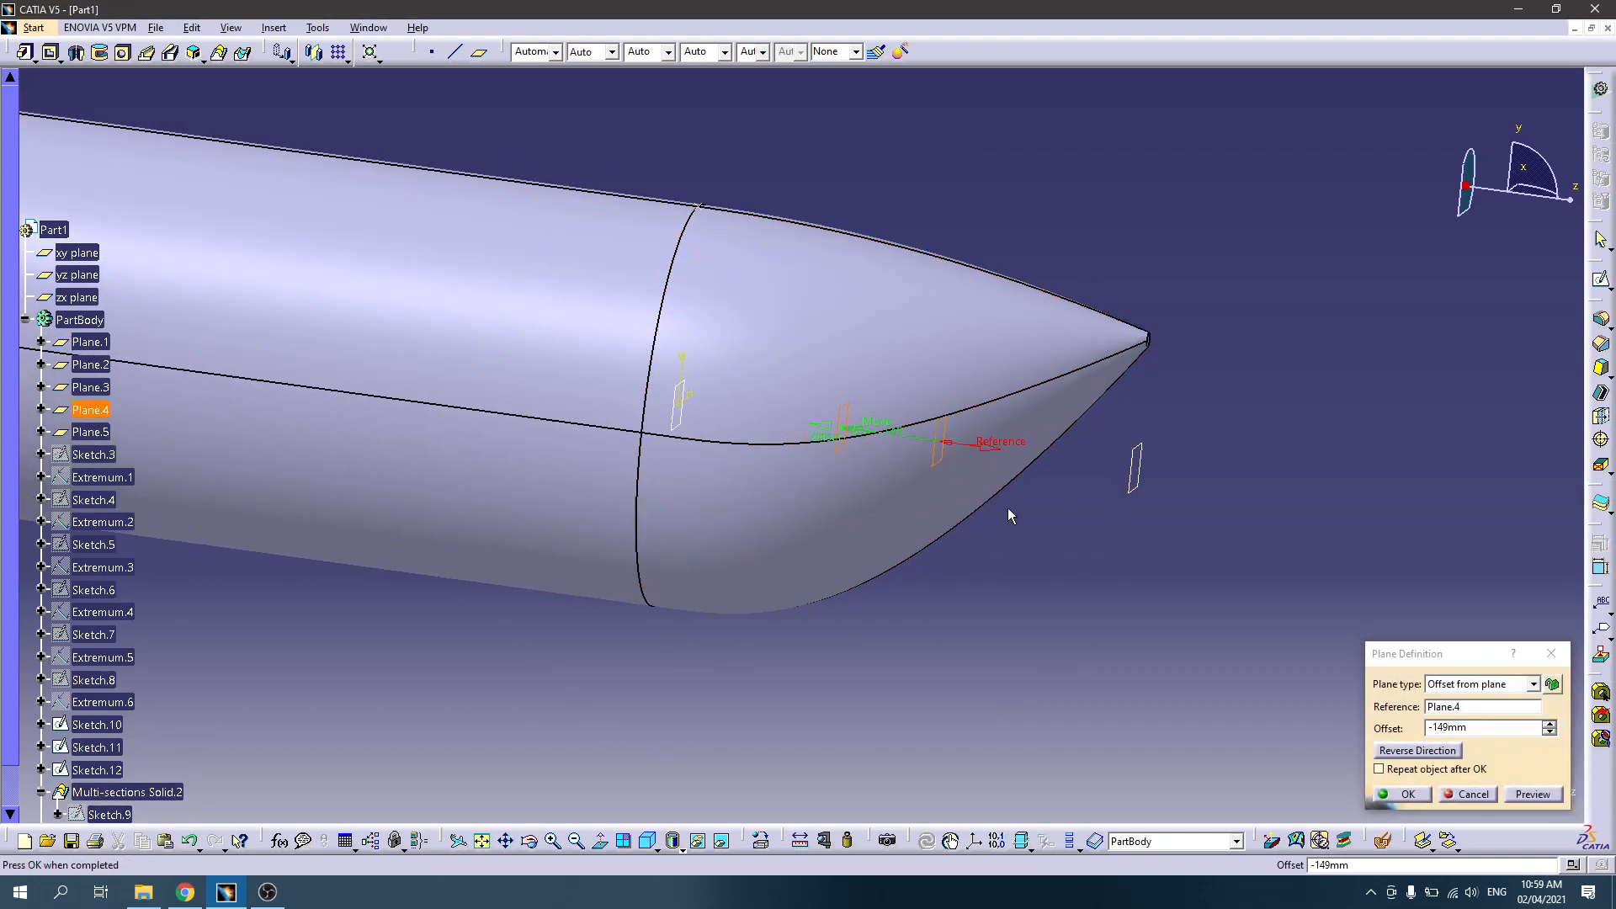
left_click(1408, 795)
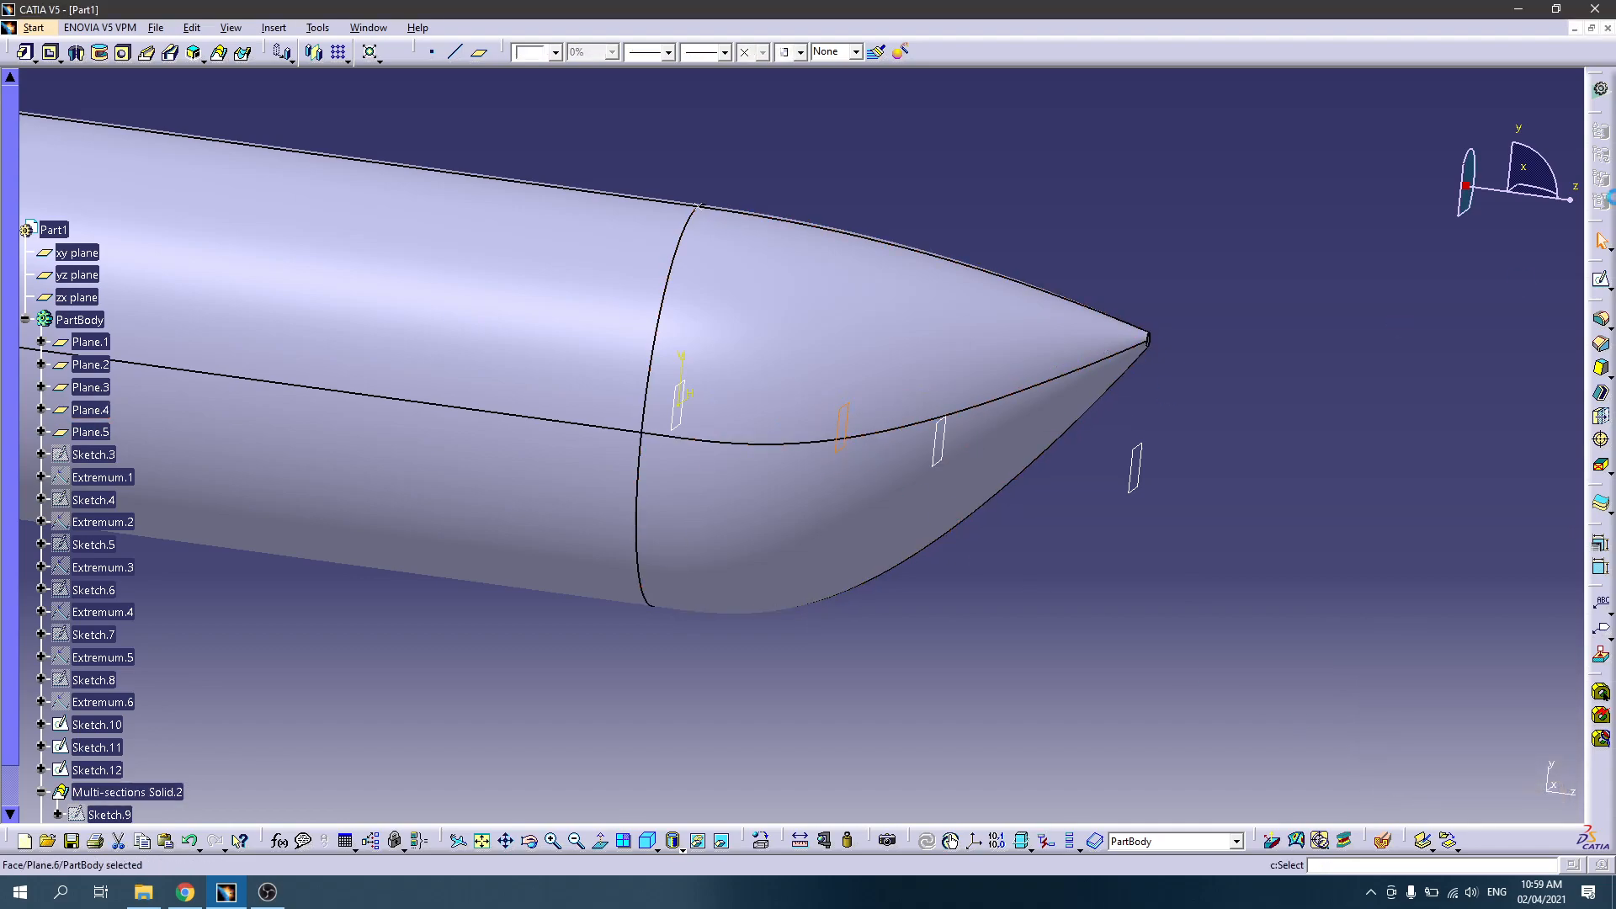
Step: Open a sketch on the repositioned Plane.6 and cut the part by the sketch plane to examine the cavity's section shape
left_click(1600, 274)
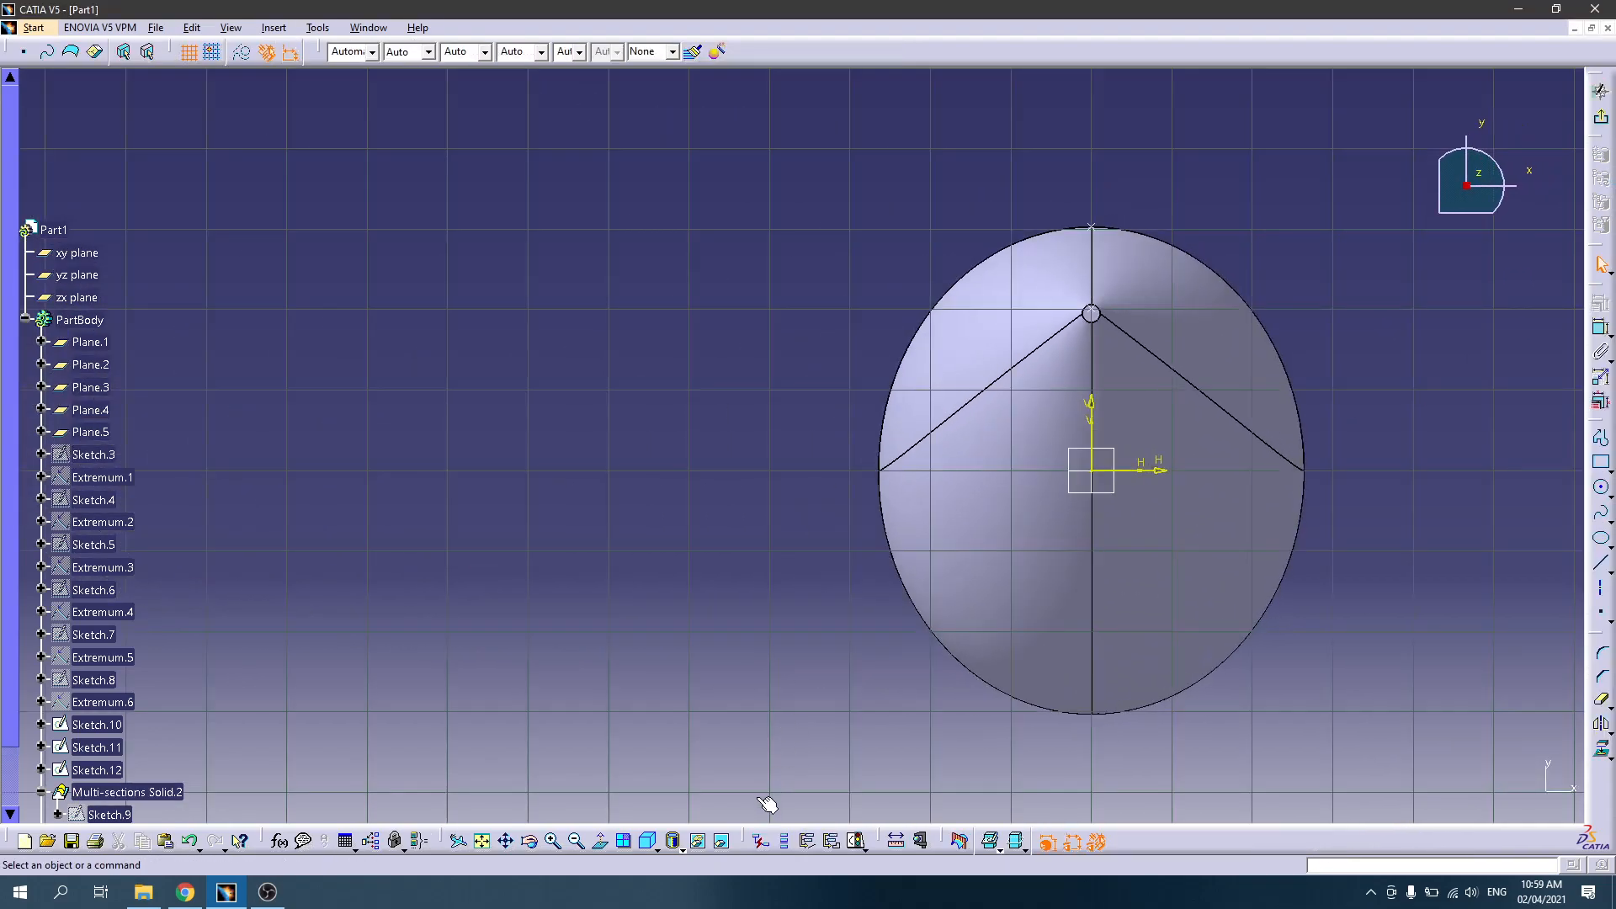
left_click(959, 844)
middle_click_drag(774, 487, 884, 541)
middle_click_drag(1001, 556, 932, 534)
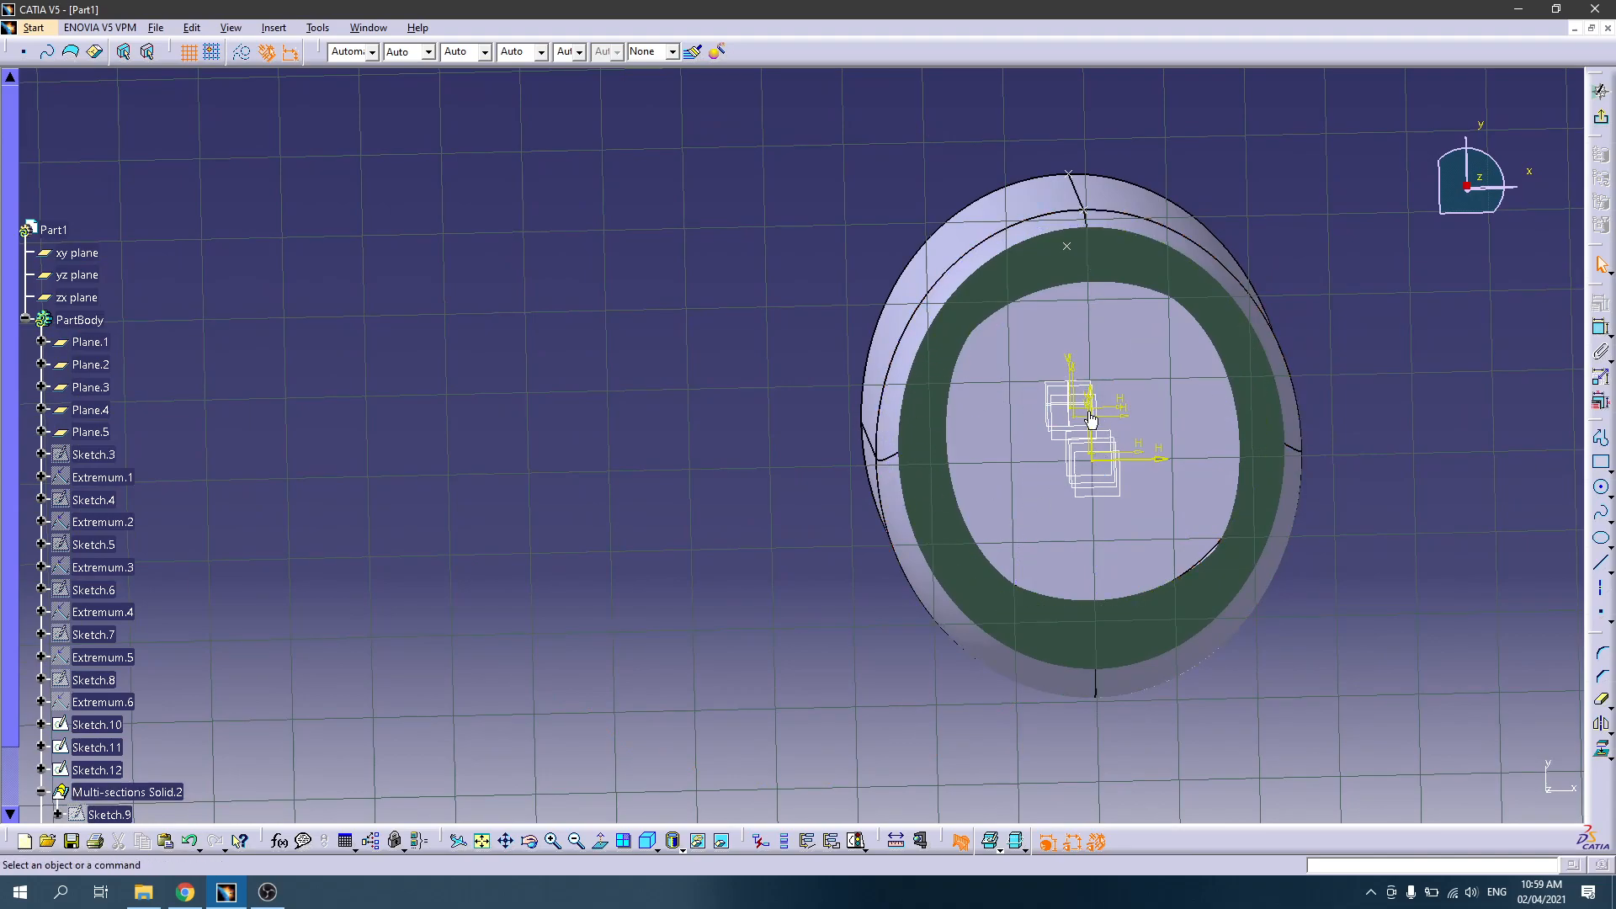
middle_click_drag(690, 504, 866, 534)
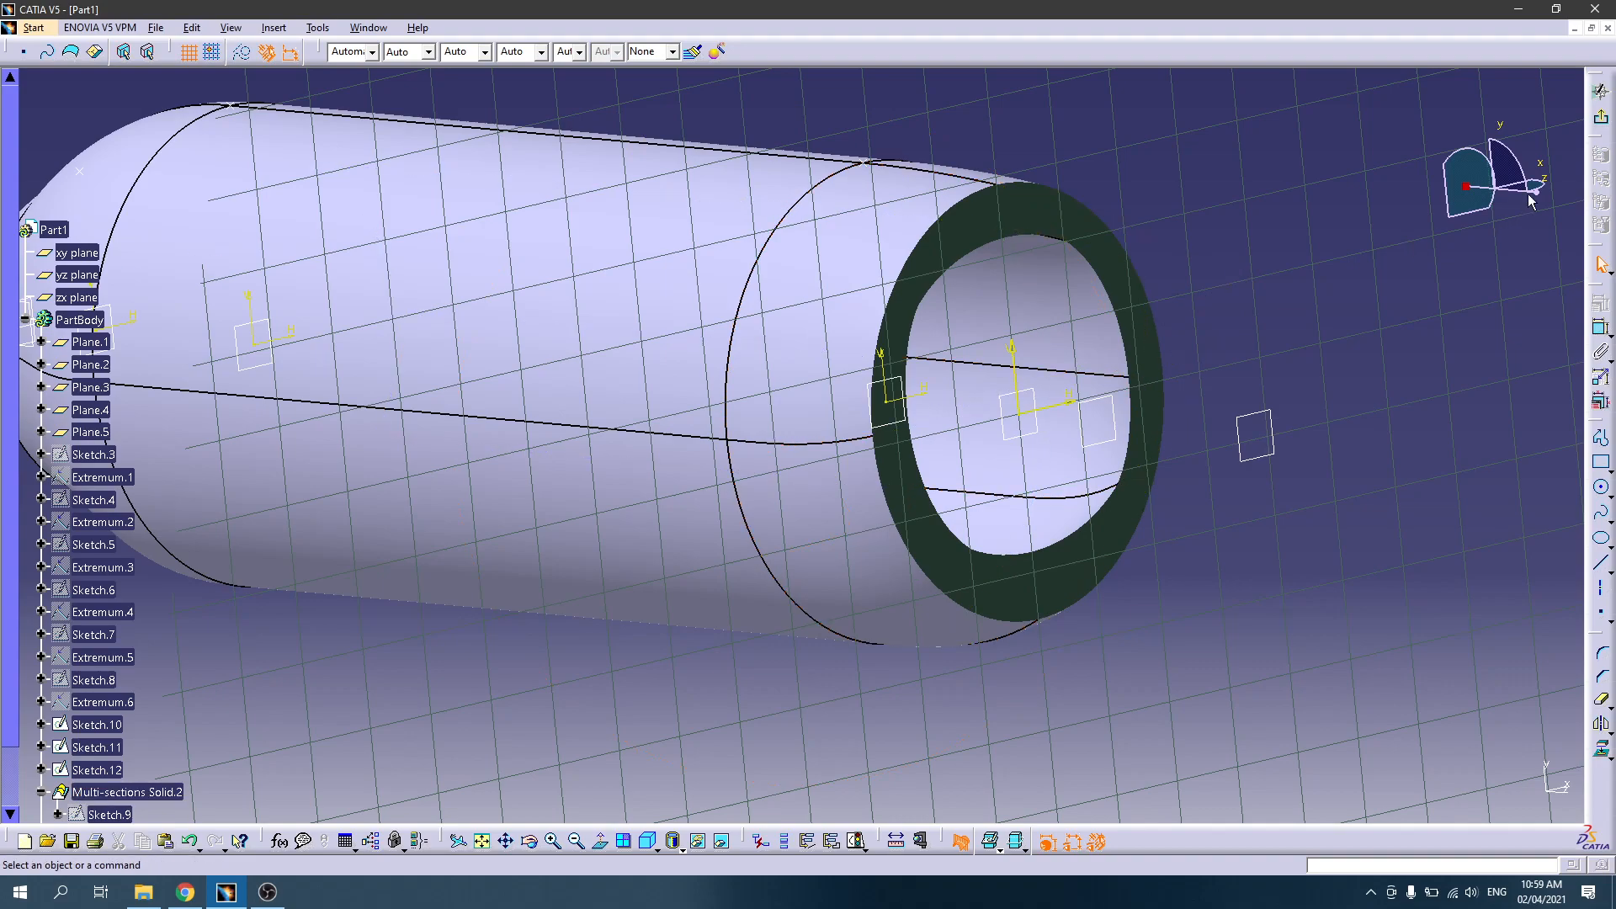